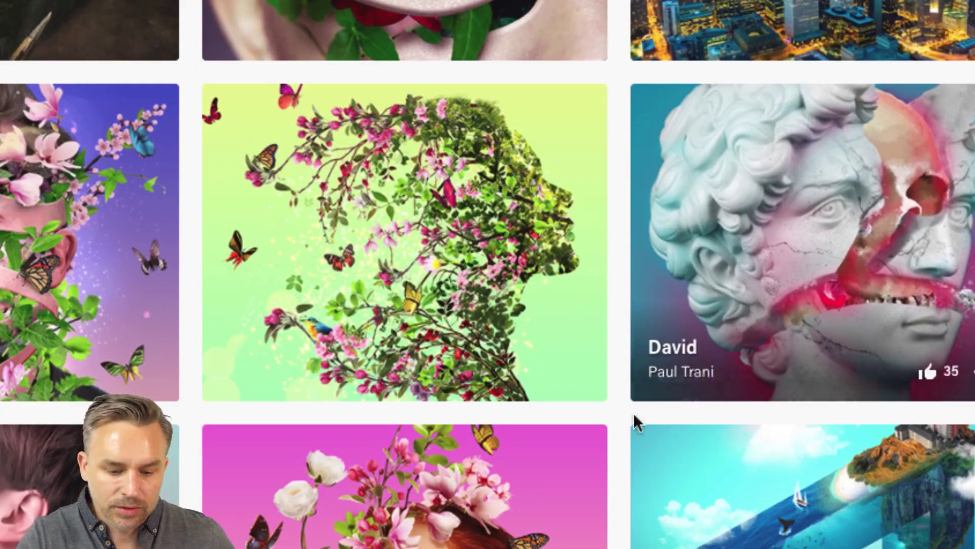
# Browse the artwork thumbnails on the artist's Behance profile page, then switch to Photoshop
pyautogui.scroll(-5, 574, 444)
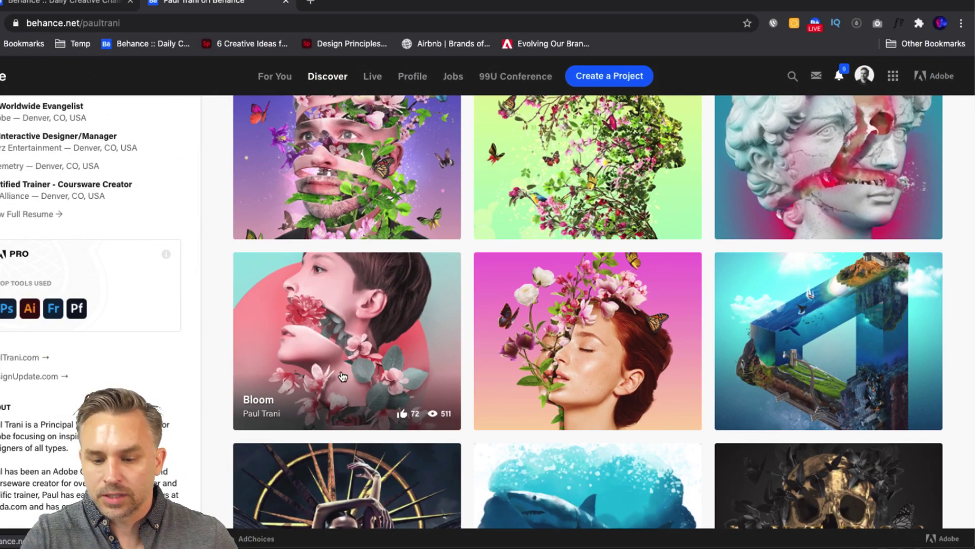
pyautogui.scroll(-4, 670, 429)
pyautogui.scroll(-5, 672, 431)
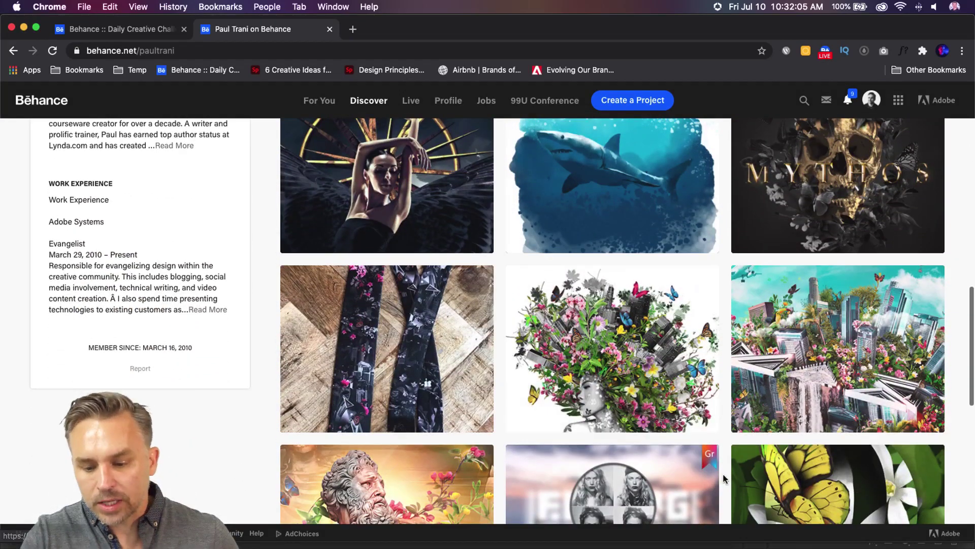
pyautogui.scroll(-5, 711, 476)
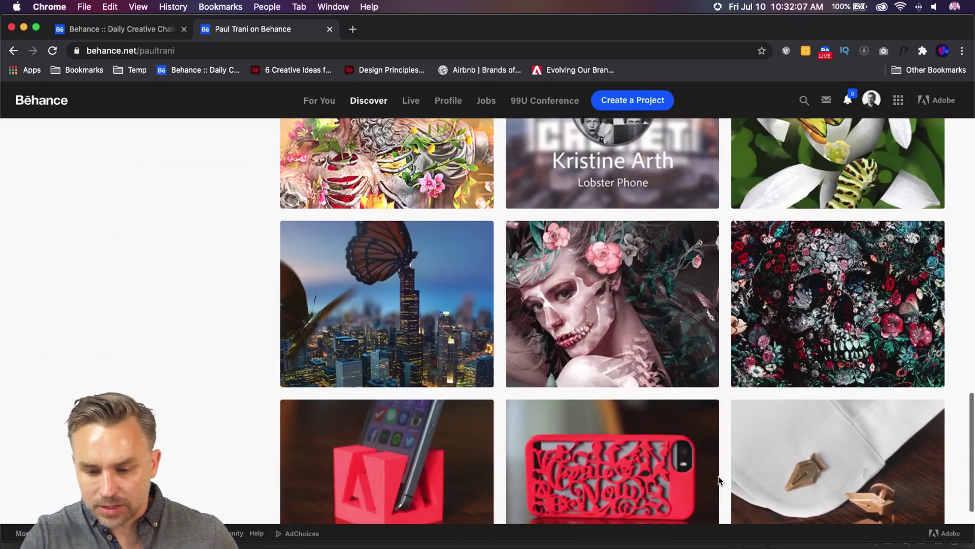
pyautogui.scroll(10, 718, 476)
pyautogui.scroll(7, 719, 480)
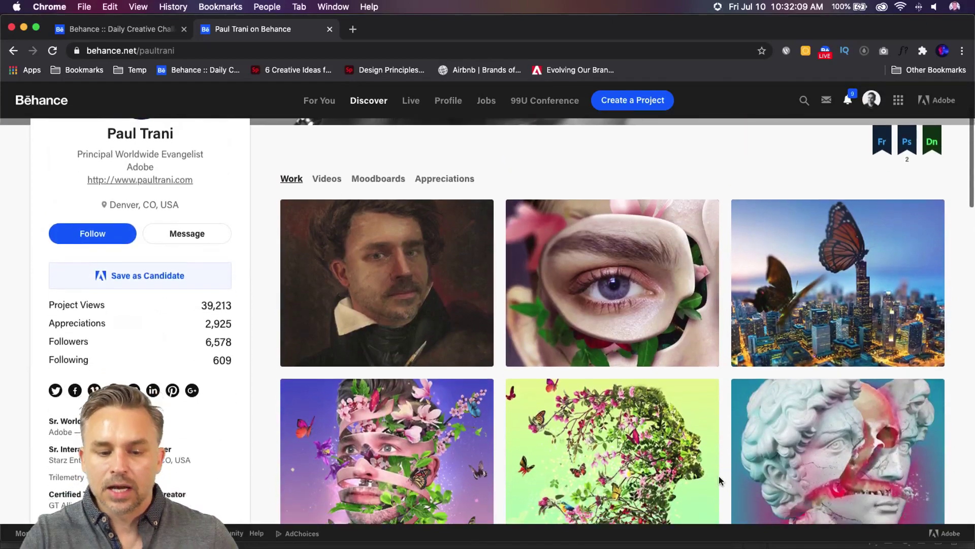
pyautogui.scroll(-1, 719, 480)
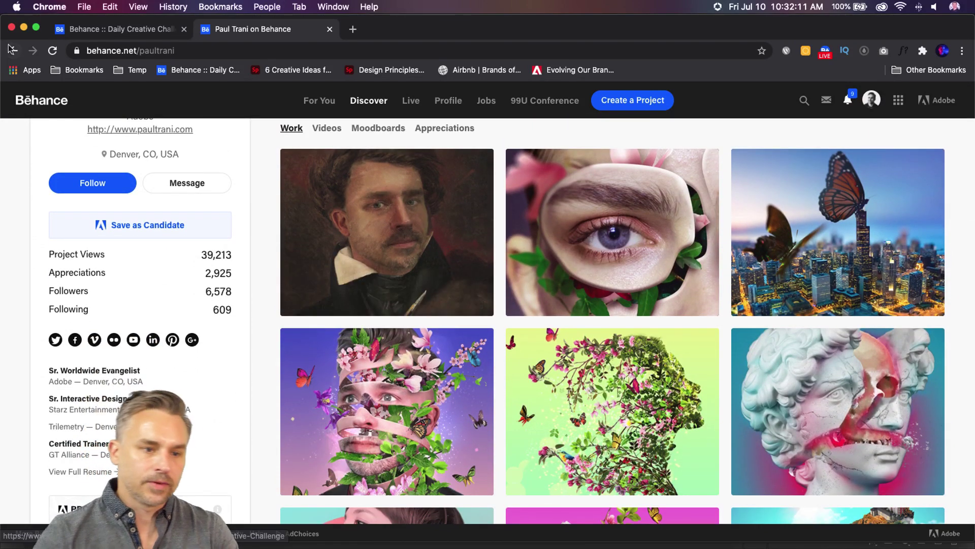
pyautogui.click(24, 28)
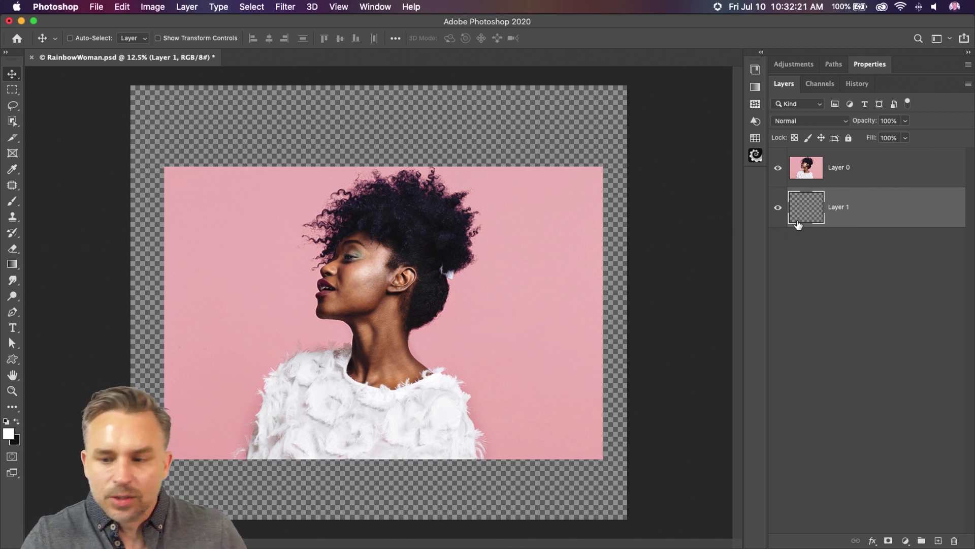
# Rename the photo layer above Layer 1 as "woman"
pyautogui.click(868, 185)
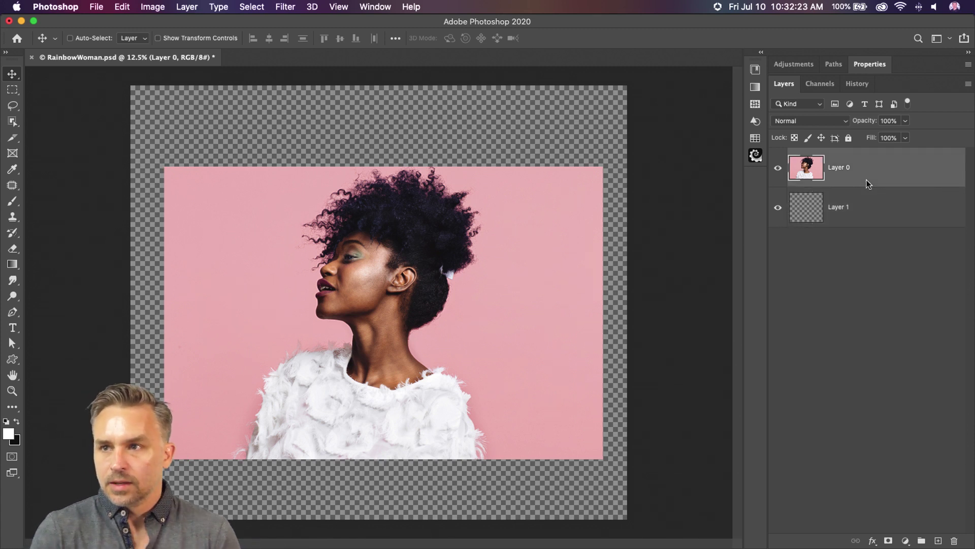
pyautogui.press('super+plus')
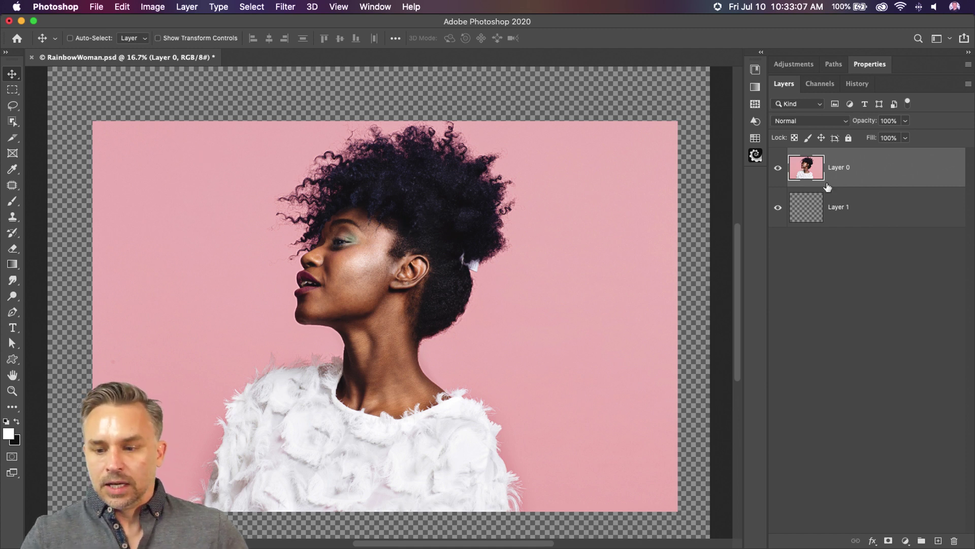
pyautogui.doubleClick(838, 166)
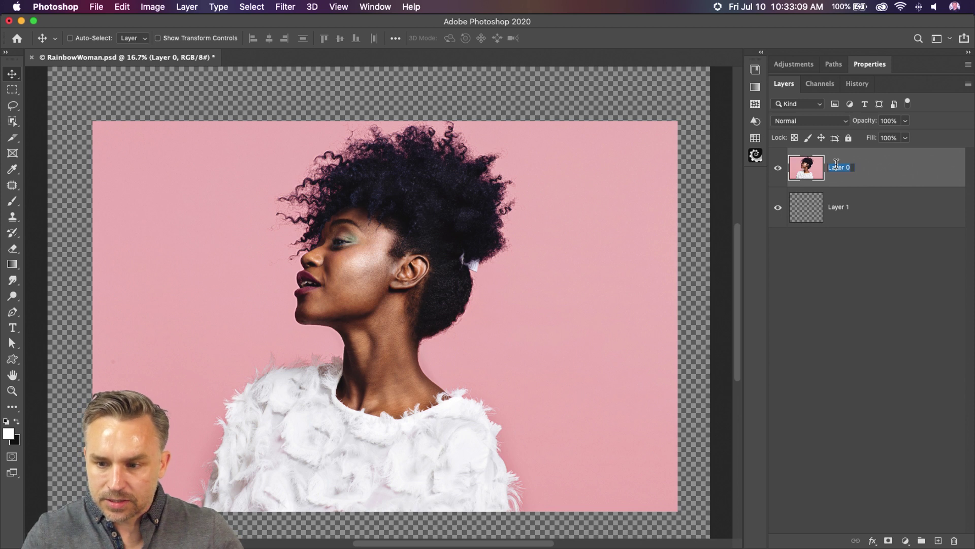
pyautogui.write('woman')
pyautogui.press('Return')
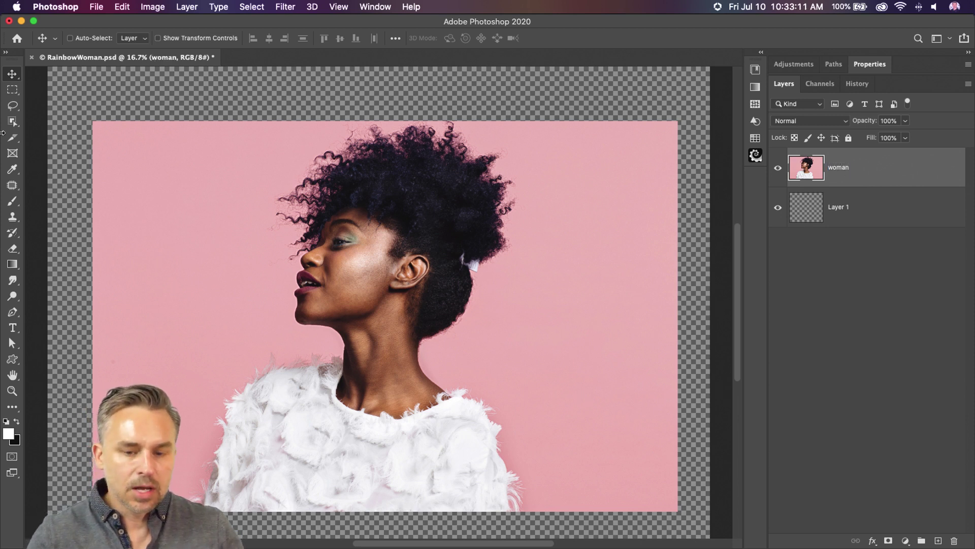
# Select the woman in the photo automatically, using the Object Selection Tool's Select Subject command
pyautogui.hscroll(2, 45, 137)
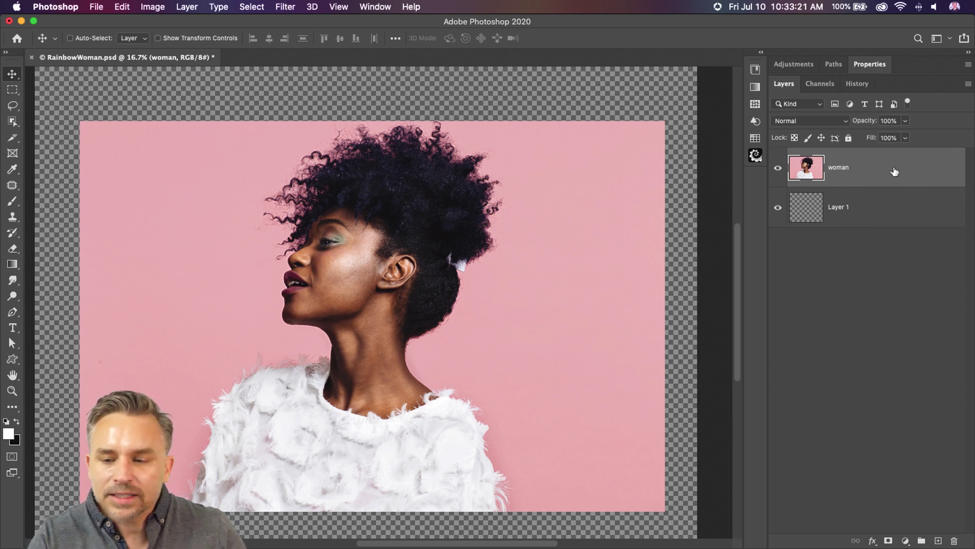
pyautogui.click(12, 122)
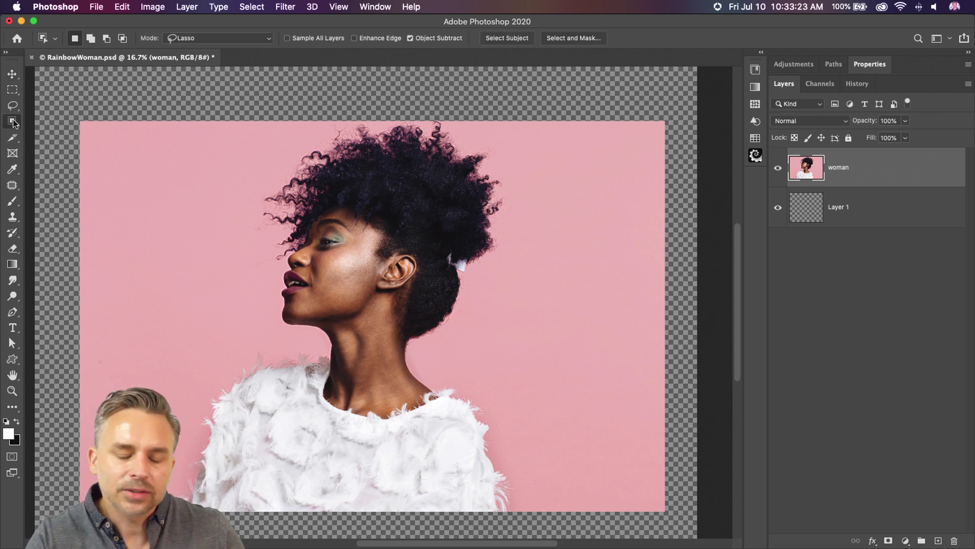
pyautogui.rightClick(10, 122)
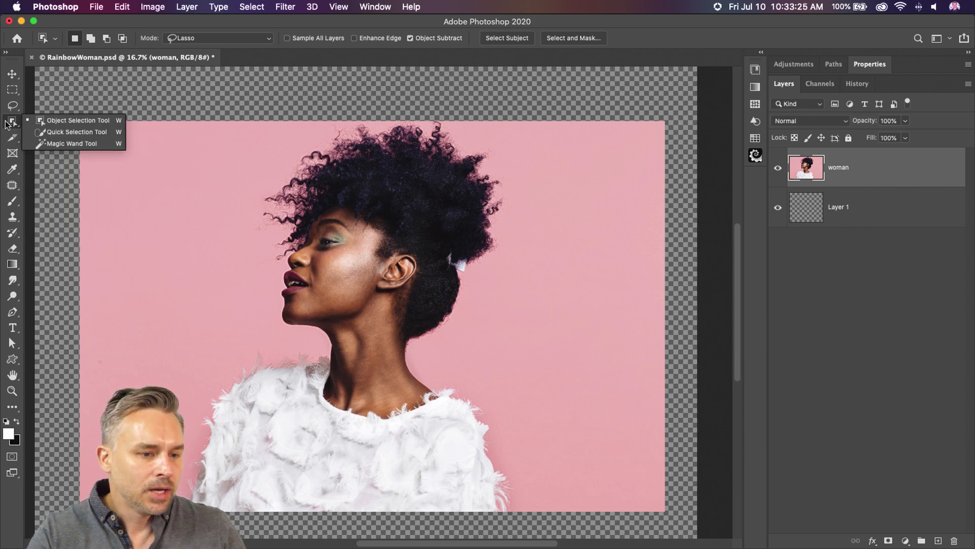
pyautogui.click(21, 107)
pyautogui.rightClick(11, 123)
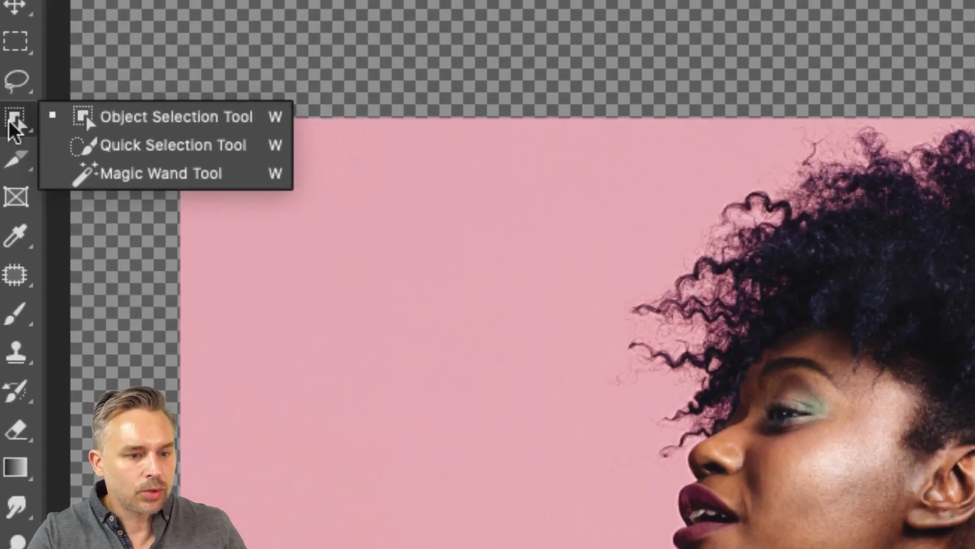
pyautogui.click(35, 123)
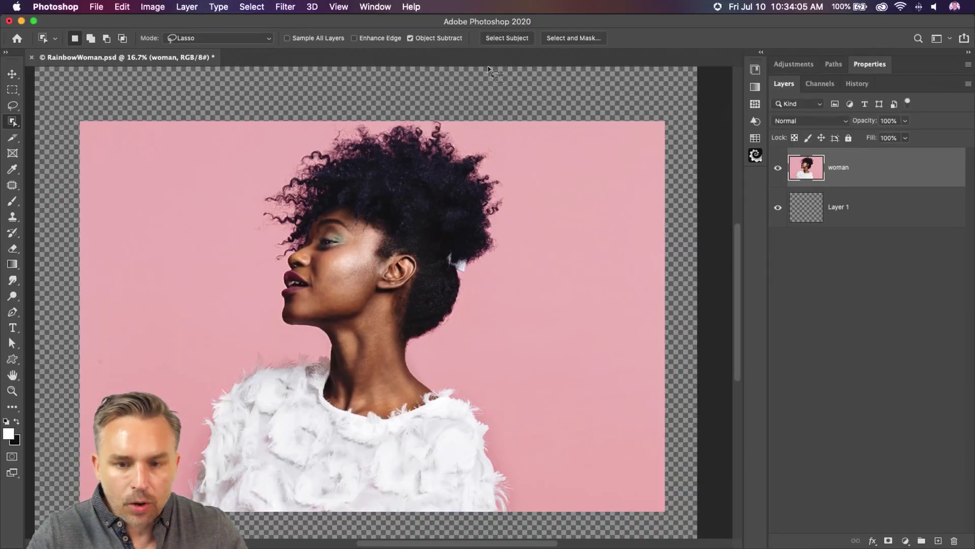
pyautogui.click(496, 38)
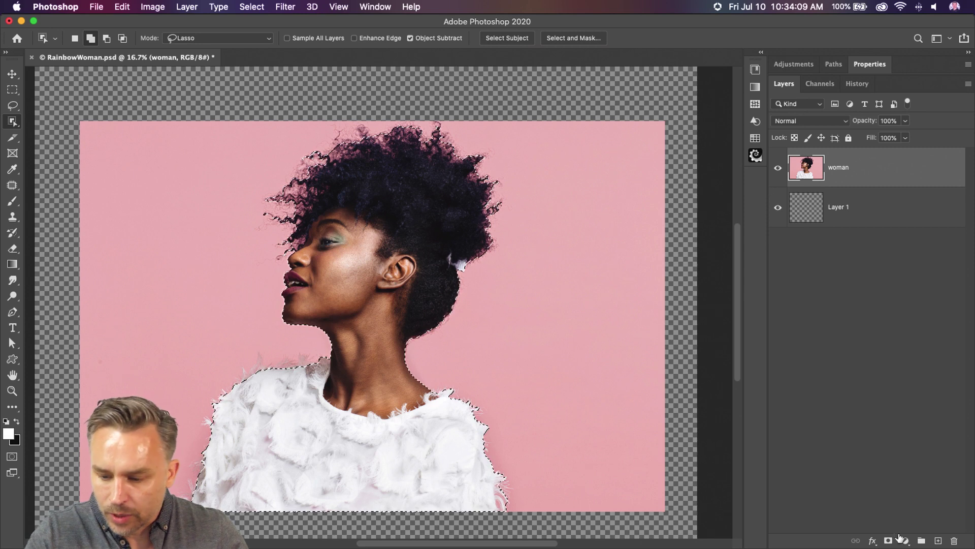
# Duplicate the woman layer and, with the copy hidden, add a layer mask from the selection to the original layer
pyautogui.moveTo(875, 165); pyautogui.dragTo(938, 540)
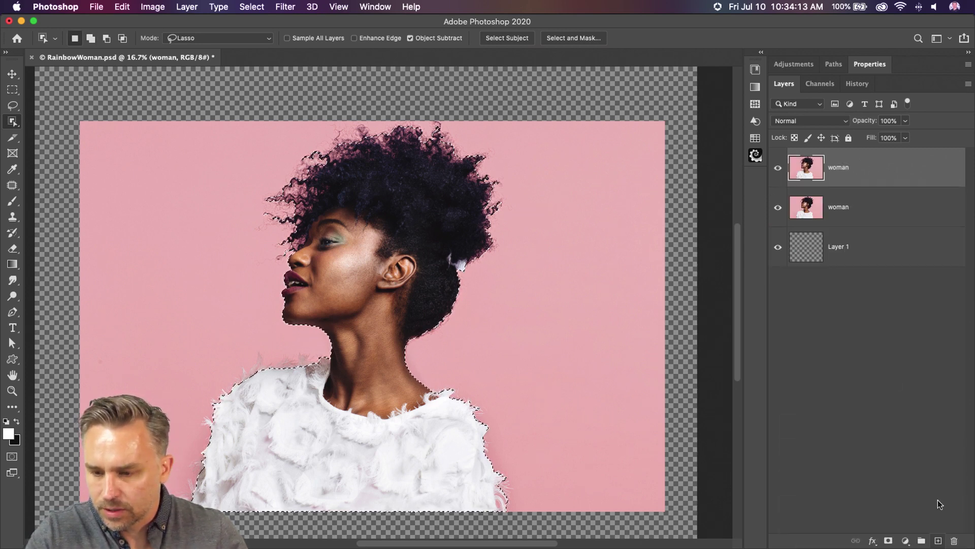
pyautogui.click(778, 168)
pyautogui.click(849, 208)
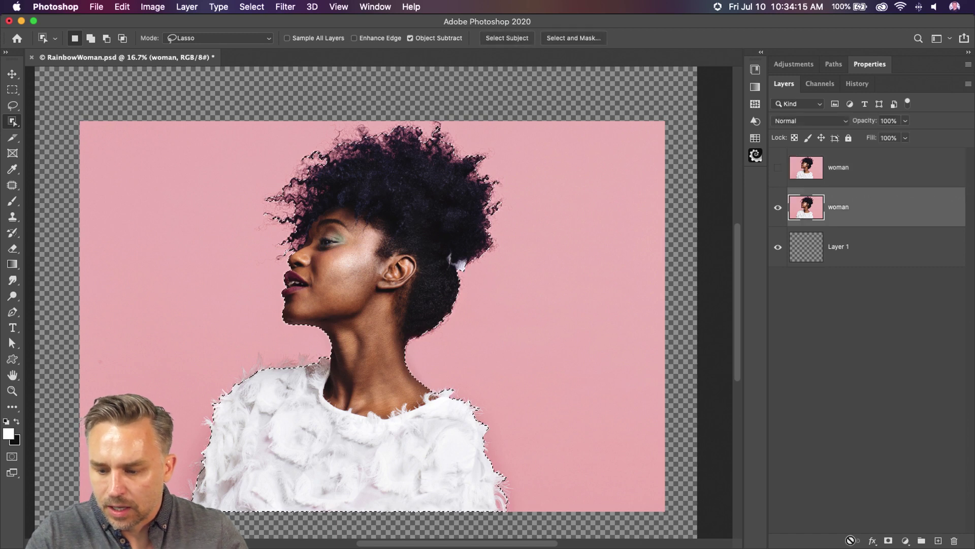
pyautogui.click(889, 540)
# Display the lower woman layer's mask on its own and examine its edges around the hair at 33.3% zoom
pyautogui.keyDown('alt'); pyautogui.click(849, 201); pyautogui.keyUp('alt')
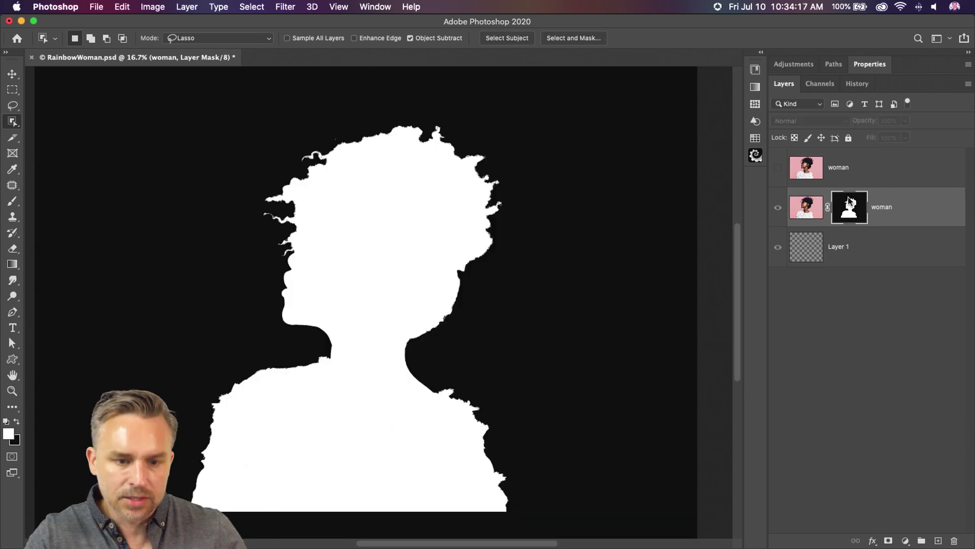
pyautogui.press('super+plus')
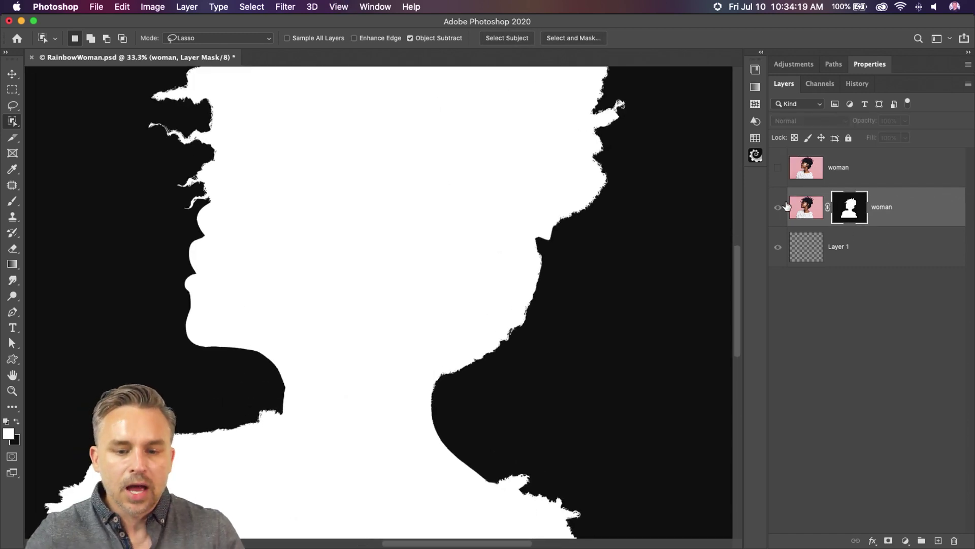
pyautogui.press('super+plus')
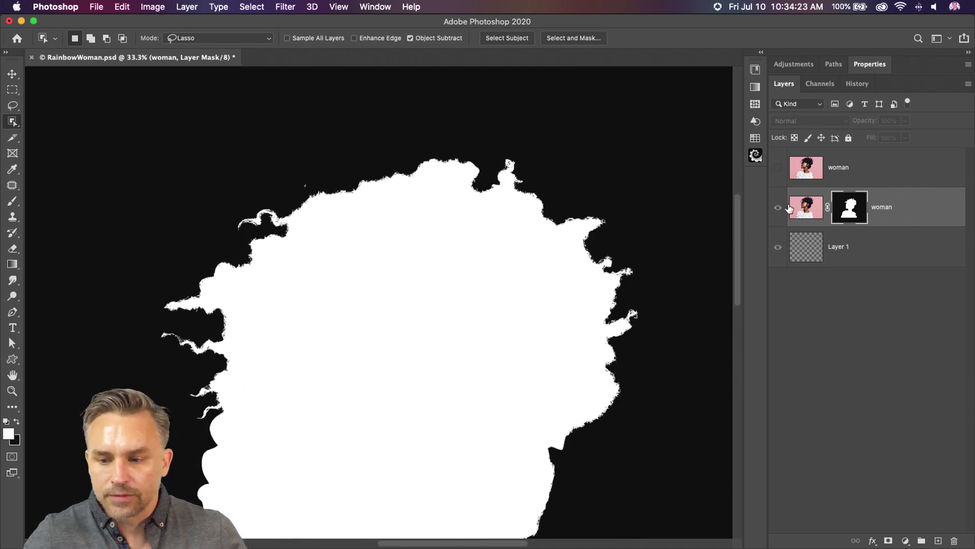
# Show the upper woman layer in place of the lower one and mask it with the detailed hair selection
pyautogui.click(790, 169)
pyautogui.click(778, 167)
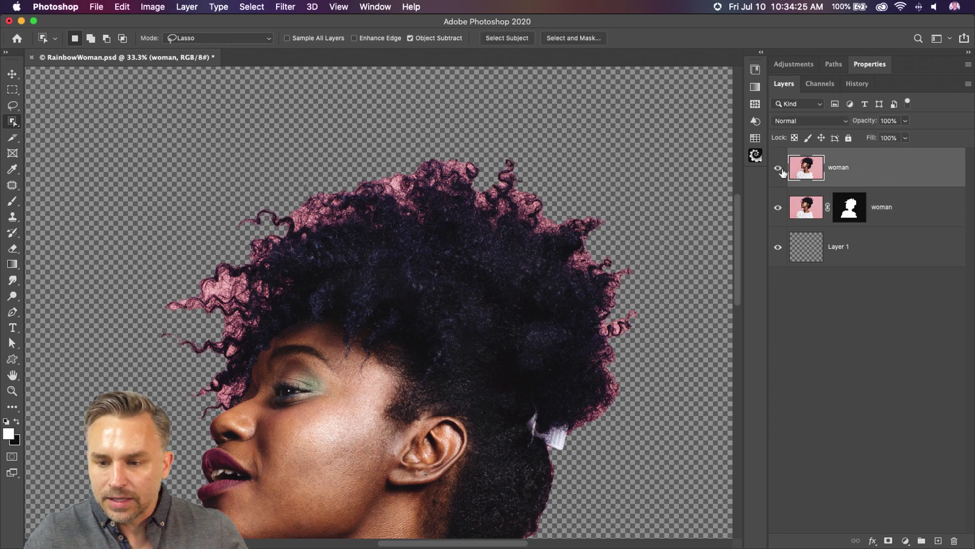
pyautogui.click(778, 207)
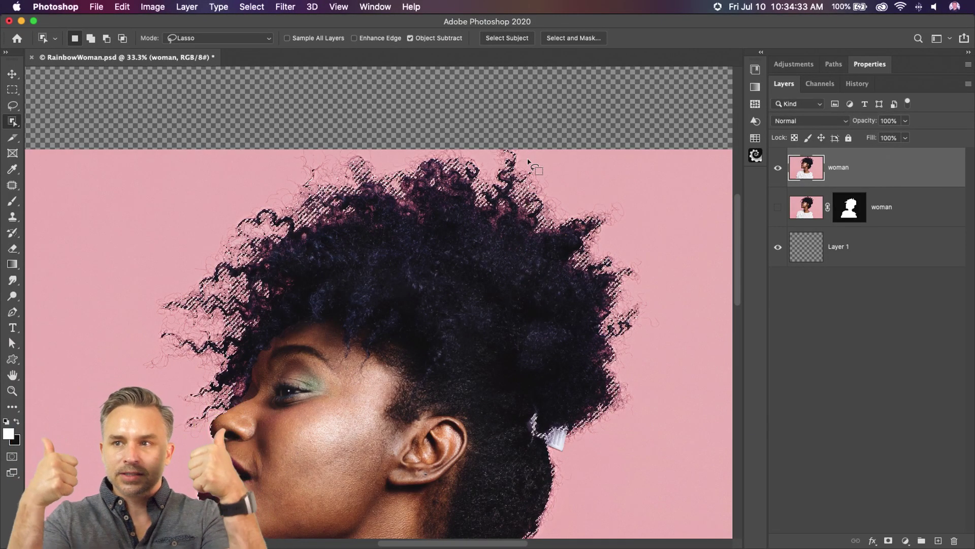
pyautogui.click(888, 541)
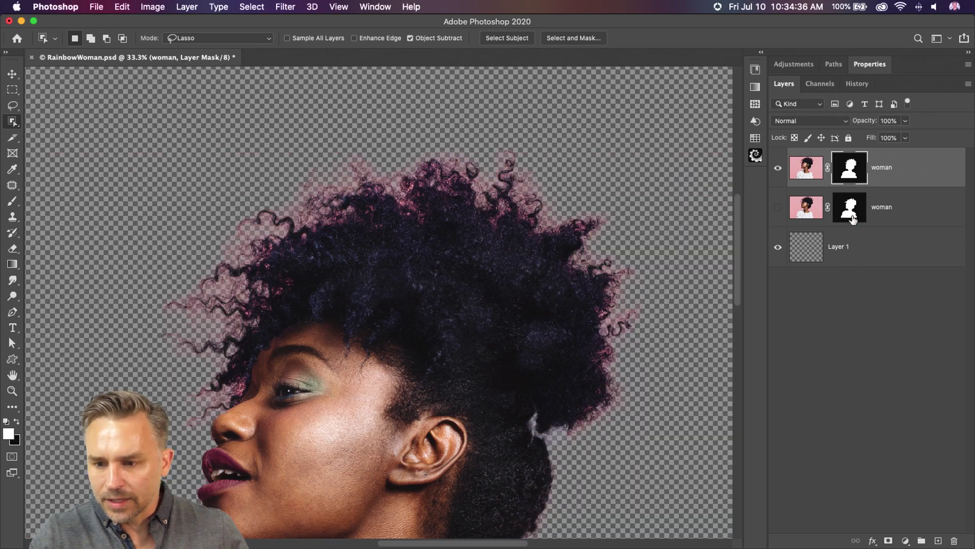
# Display the upper woman layer's mask on its own and inspect the fine hair strands at 50% zoom
pyautogui.keyDown('alt'); pyautogui.click(852, 164); pyautogui.keyUp('alt')
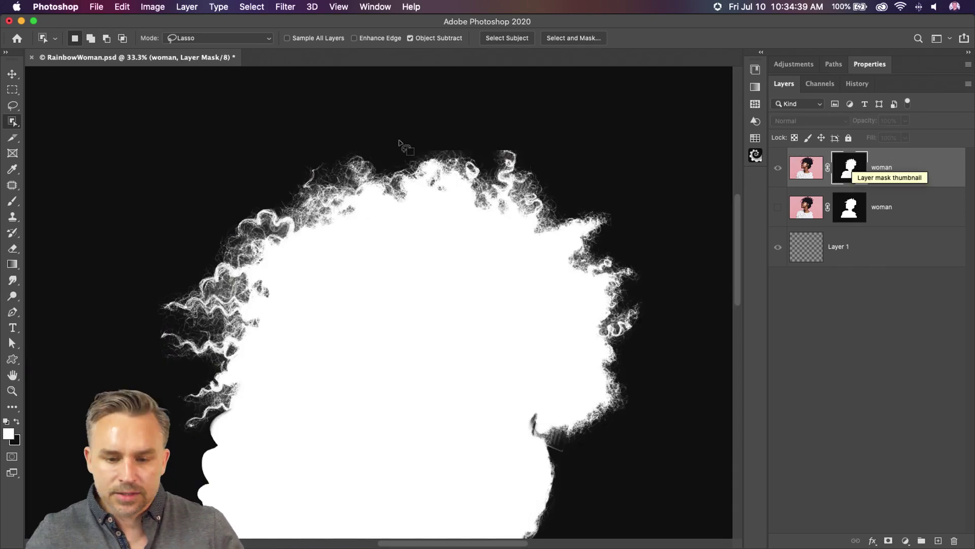
pyautogui.press('super+equal')
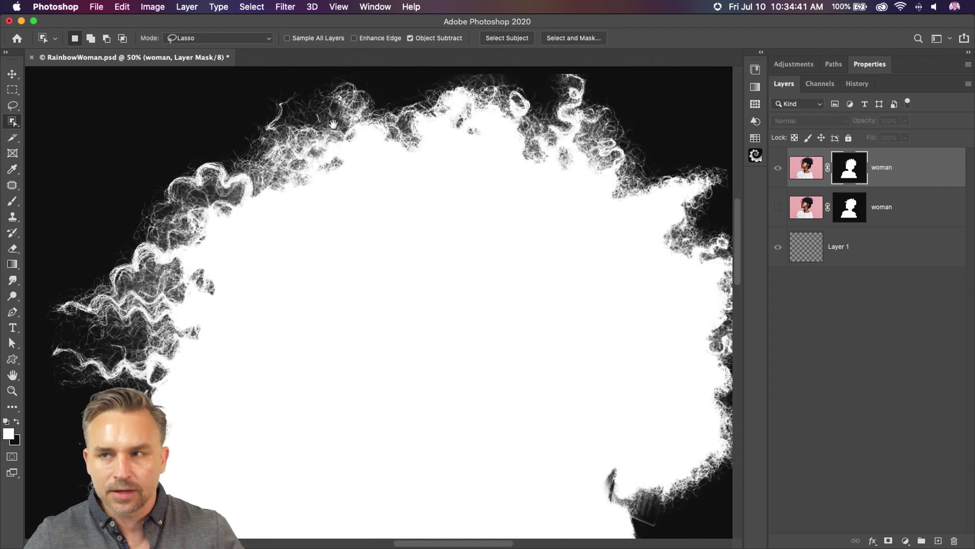
pyautogui.moveTo(306, 267); pyautogui.dragTo(251, 287)
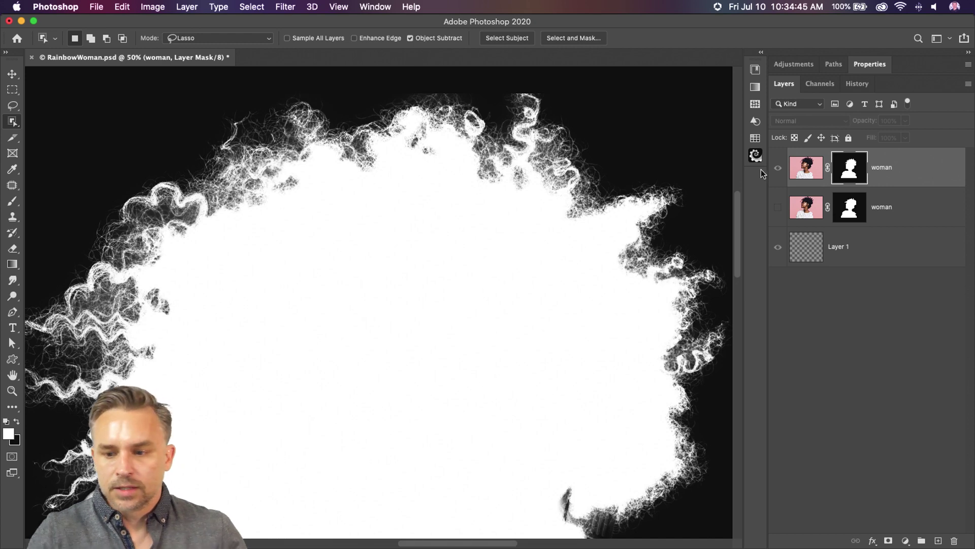
# Hide both woman layers and compare their layer masks, undoing any clipping mask made by accident
pyautogui.click(778, 210)
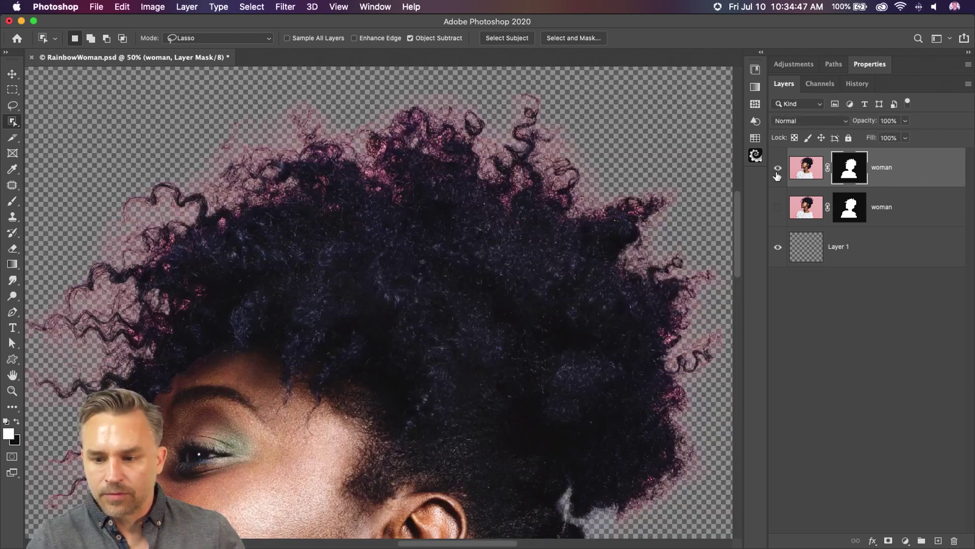
pyautogui.moveTo(778, 168); pyautogui.dragTo(778, 212)
pyautogui.click(842, 213)
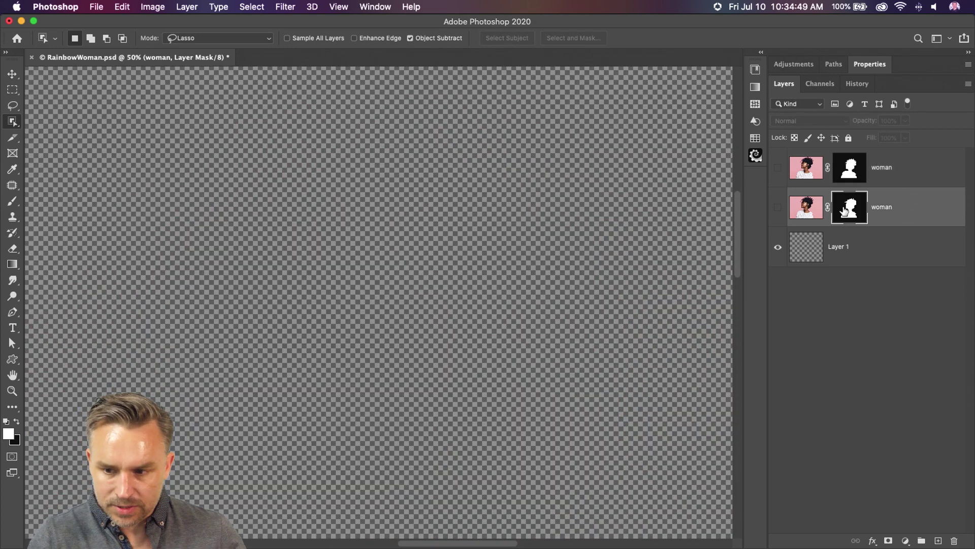
pyautogui.keyDown('alt'); pyautogui.click(841, 213); pyautogui.keyUp('alt')
pyautogui.click(844, 170)
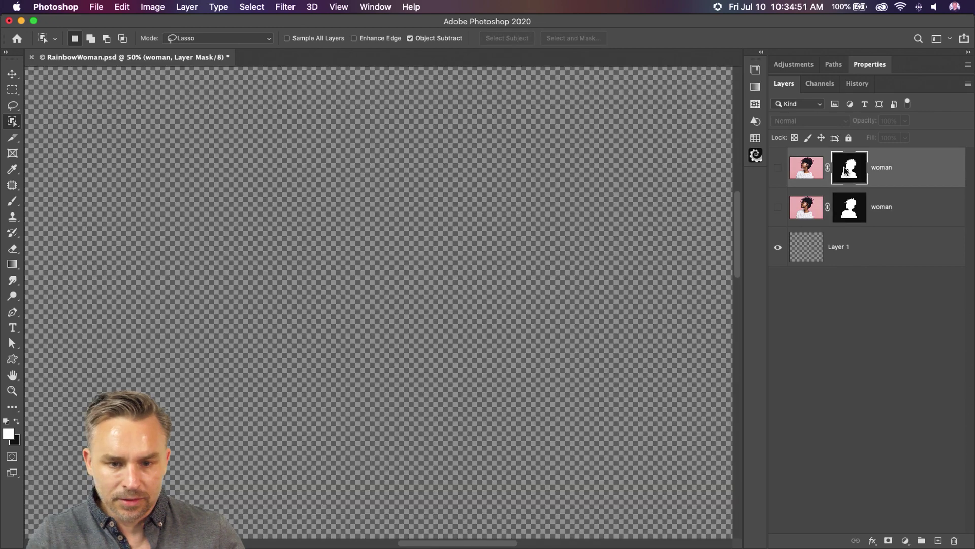
pyautogui.keyDown('alt'); pyautogui.click(845, 171); pyautogui.keyUp('alt')
pyautogui.click(845, 213)
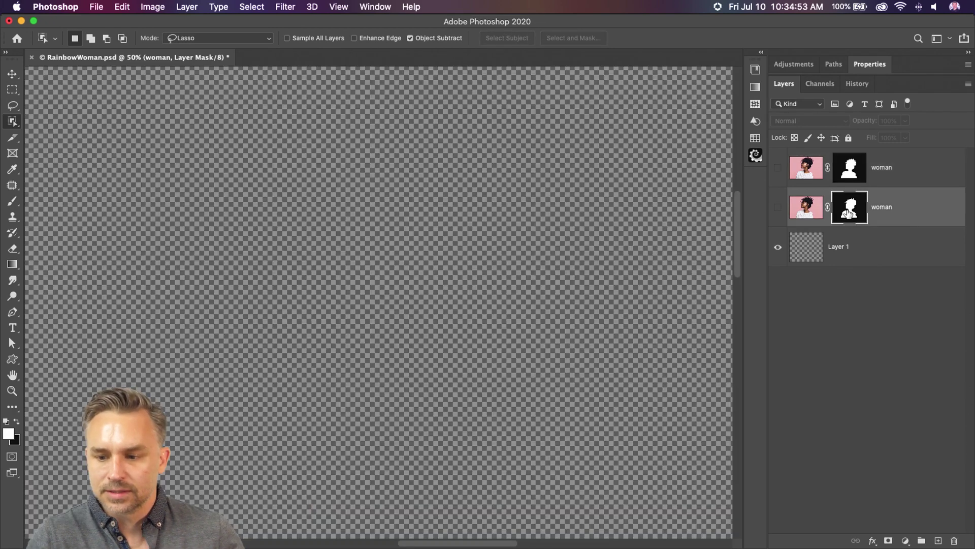
pyautogui.keyDown('alt'); pyautogui.click(844, 213); pyautogui.keyUp('alt')
pyautogui.keyDown('alt'); pyautogui.click(845, 149); pyautogui.keyUp('alt')
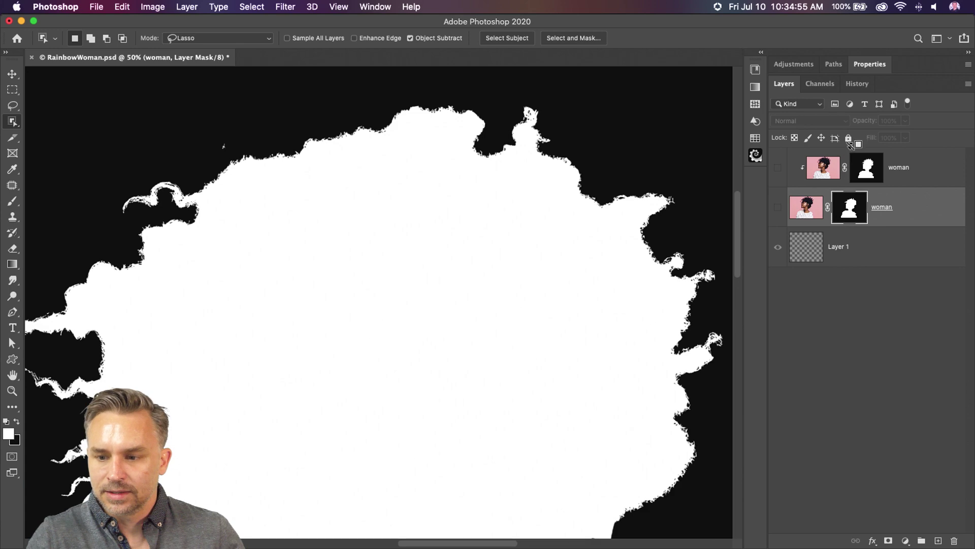
pyautogui.press('super+z')
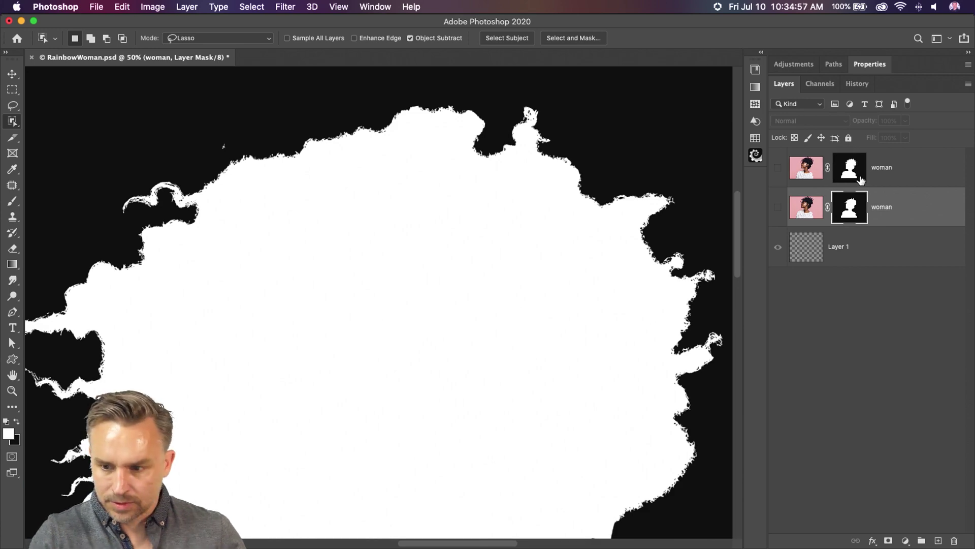
# Inspect the upper woman layer's mask alone once more, and return to the visible masked photo
pyautogui.click(851, 175)
pyautogui.keyDown('alt'); pyautogui.click(852, 174); pyautogui.keyUp('alt')
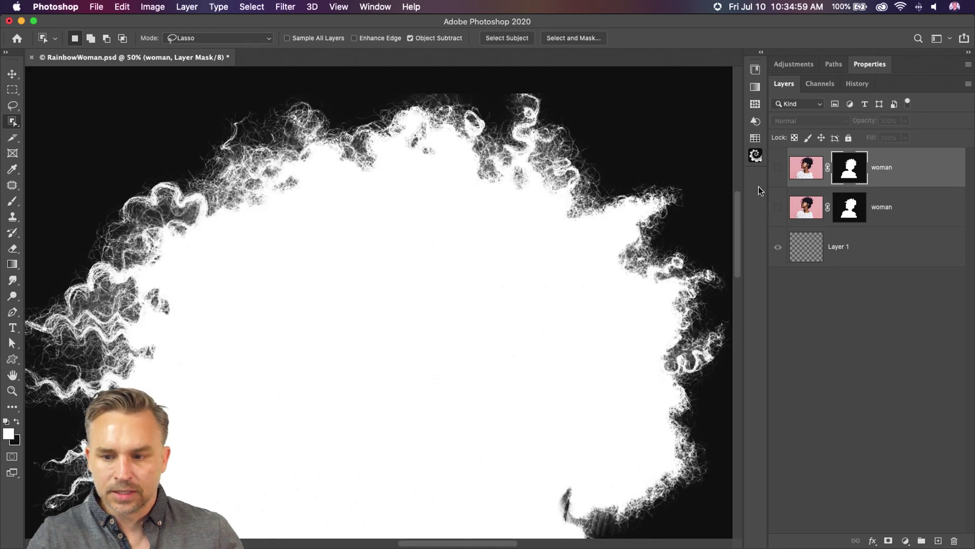
pyautogui.click(778, 168)
pyautogui.click(778, 167)
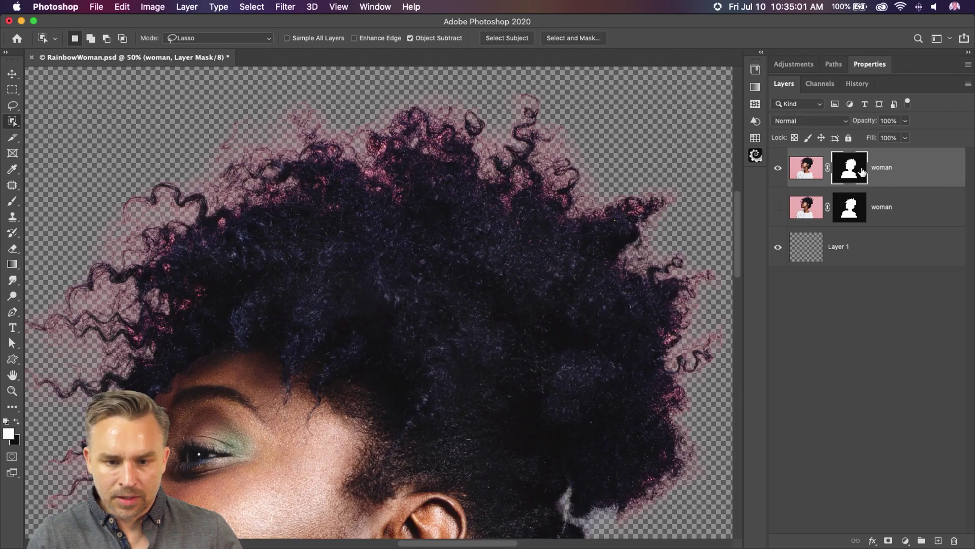
# Turn the empty bottom layer into a light grey gradient fill, comparing a darker grey preset behind the hair
pyautogui.click(811, 247)
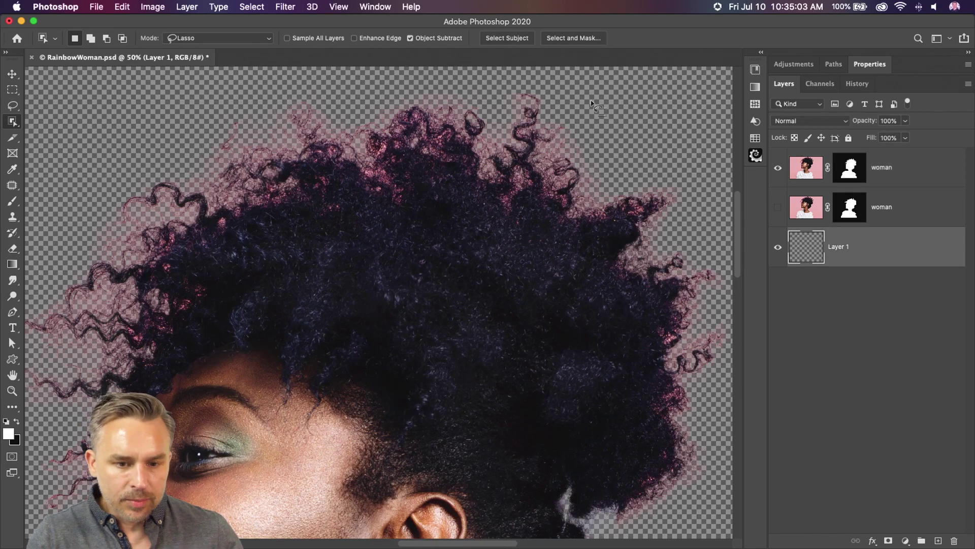
pyautogui.click(762, 55)
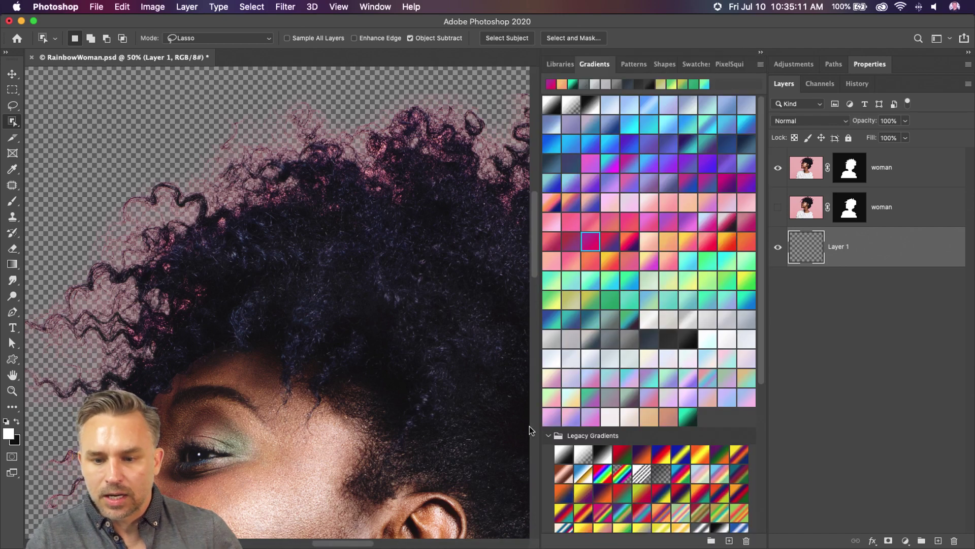
pyautogui.click(649, 321)
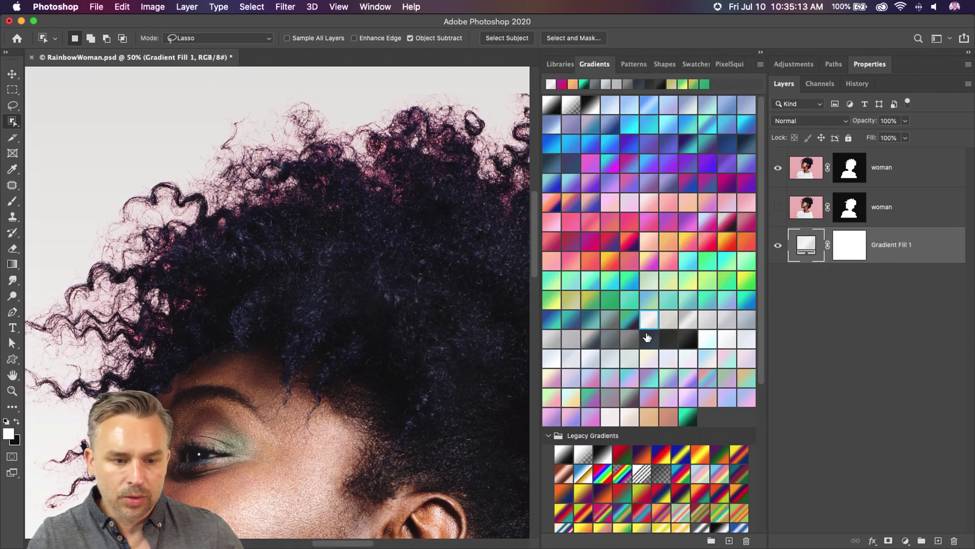
pyautogui.click(630, 340)
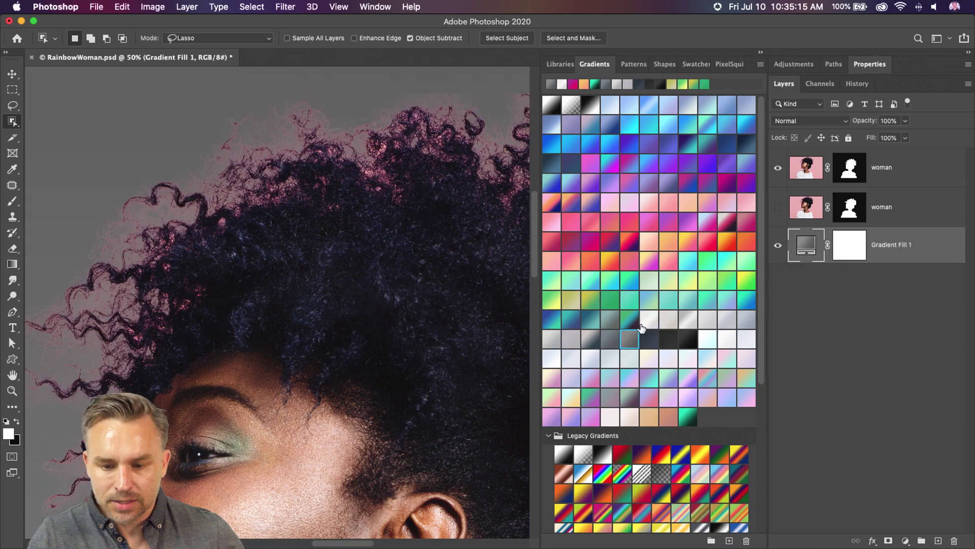
pyautogui.click(643, 323)
pyautogui.scroll(-5, 356, 305)
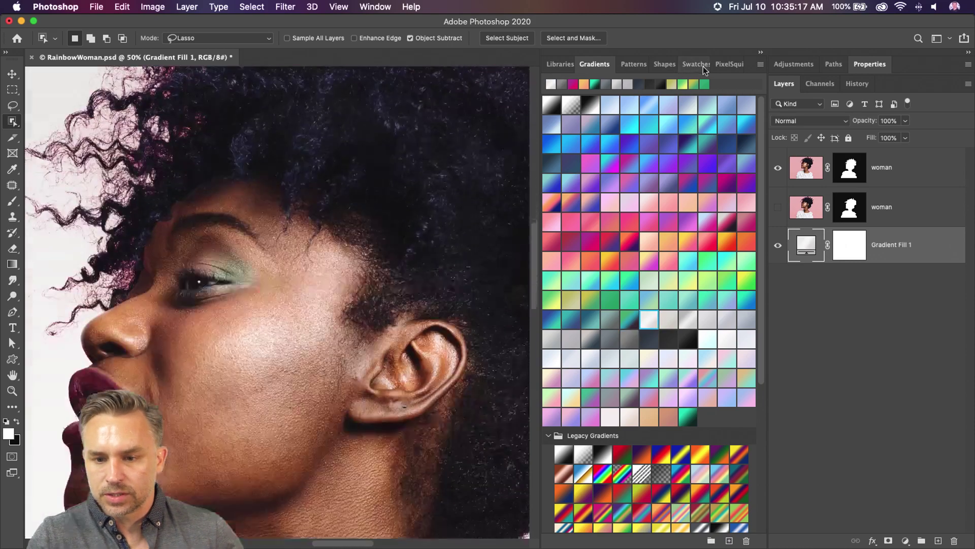
pyautogui.click(760, 53)
pyautogui.moveTo(329, 178); pyautogui.dragTo(362, 412)
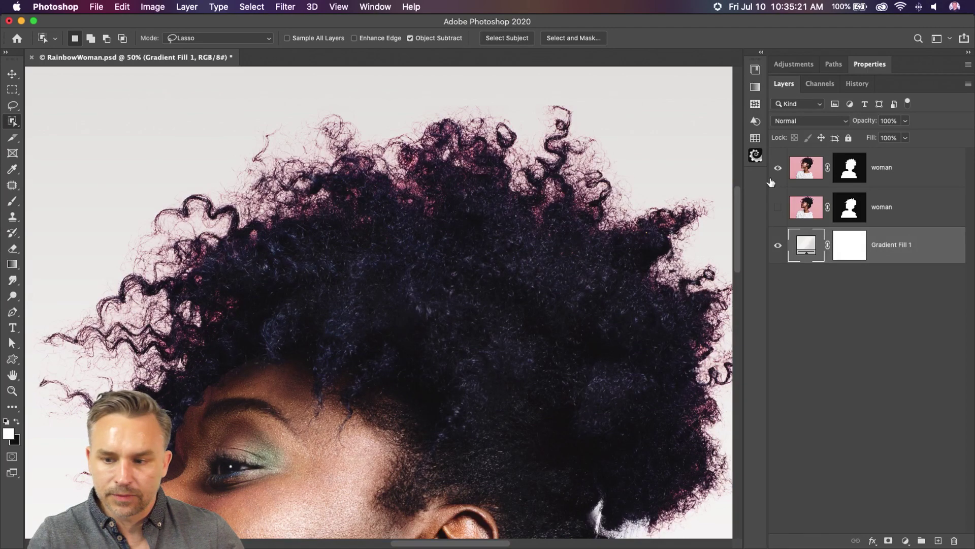
# Open the upper woman layer's mask in Select and Mask and set the preview to On White
pyautogui.click(872, 175)
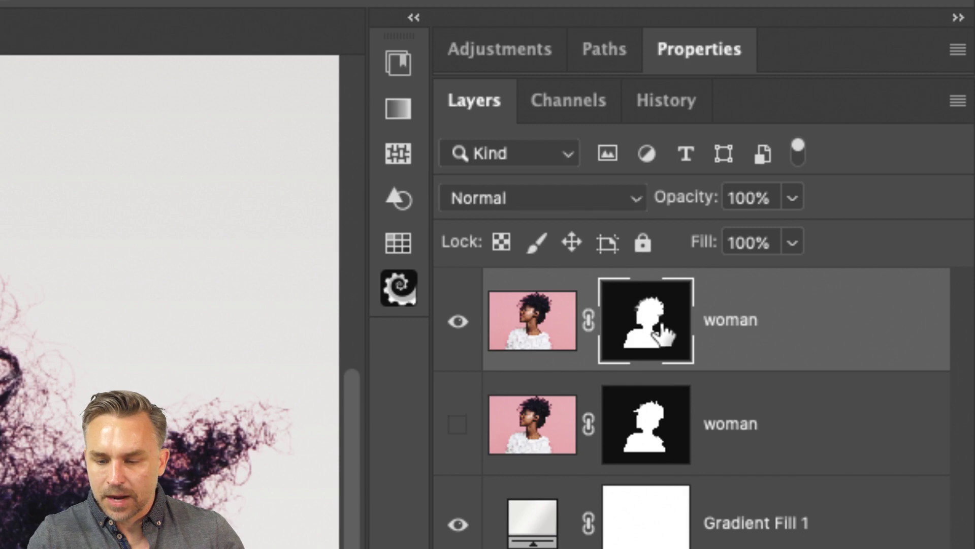
pyautogui.doubleClick(660, 328)
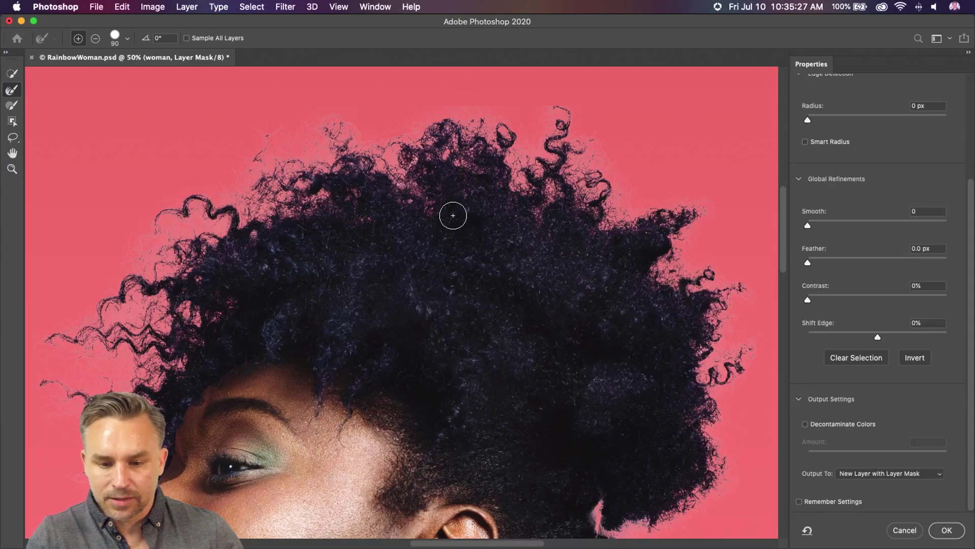
pyautogui.scroll(3, 897, 158)
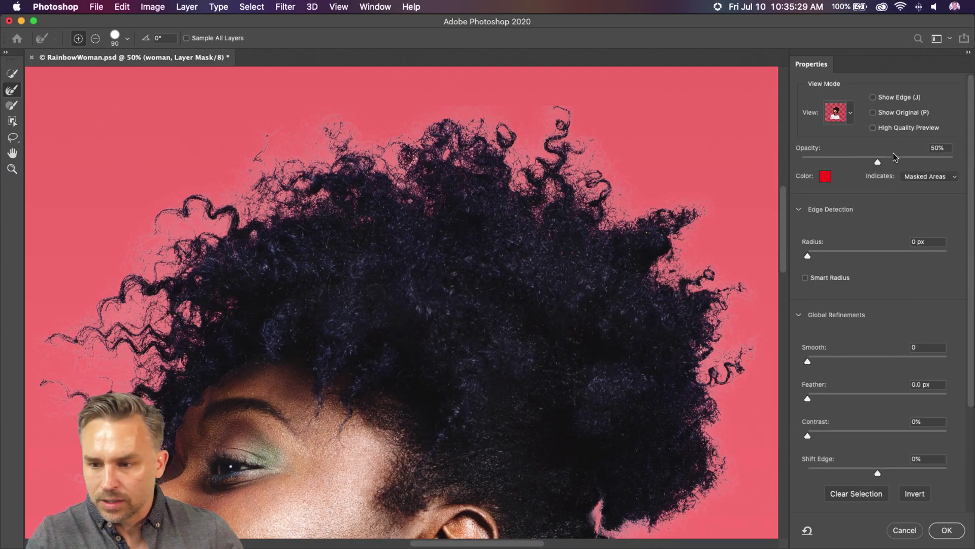
pyautogui.click(850, 116)
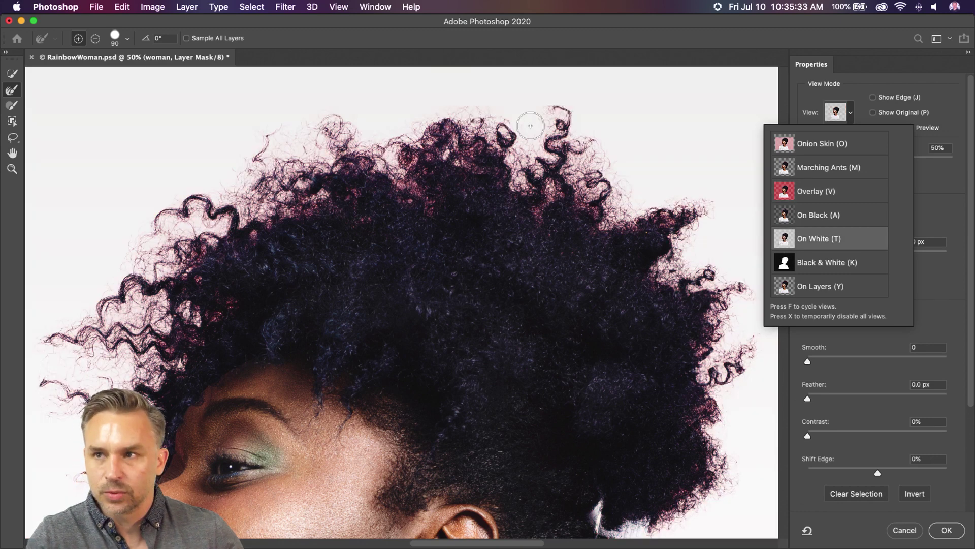
pyautogui.click(565, 43)
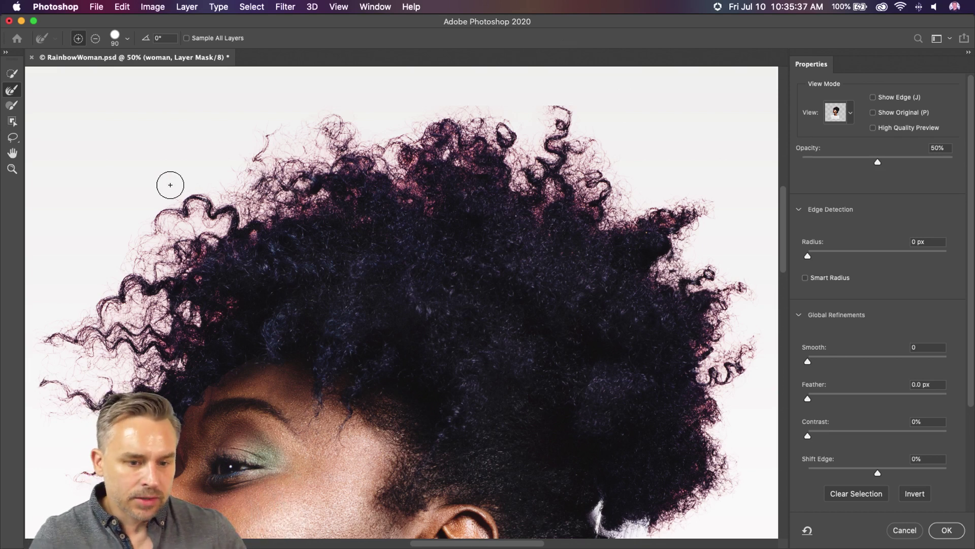
# Refine the hair edges with a brush size of 150 and enable Decontaminate Colors at 100%
pyautogui.press(']')
pyautogui.press(']')
pyautogui.press(']')
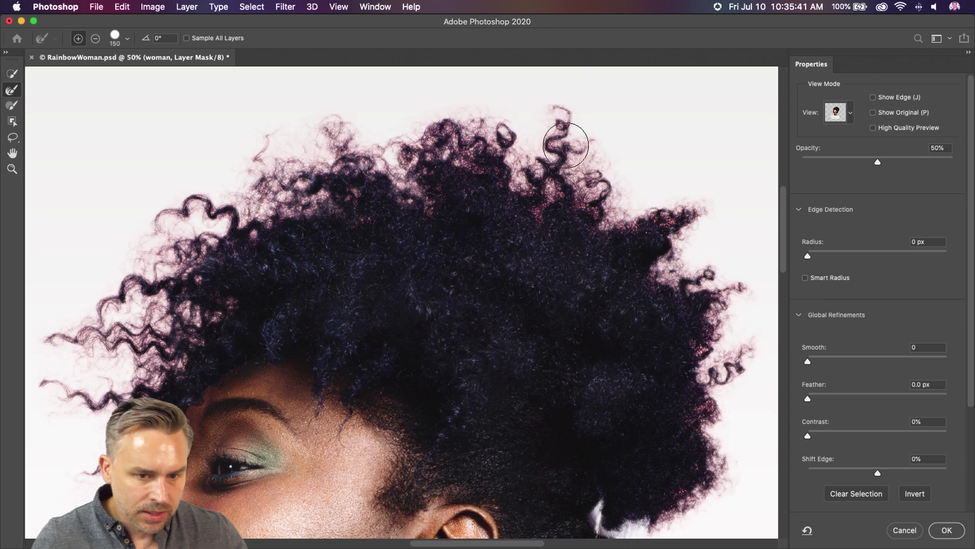
pyautogui.scroll(-5, 872, 432)
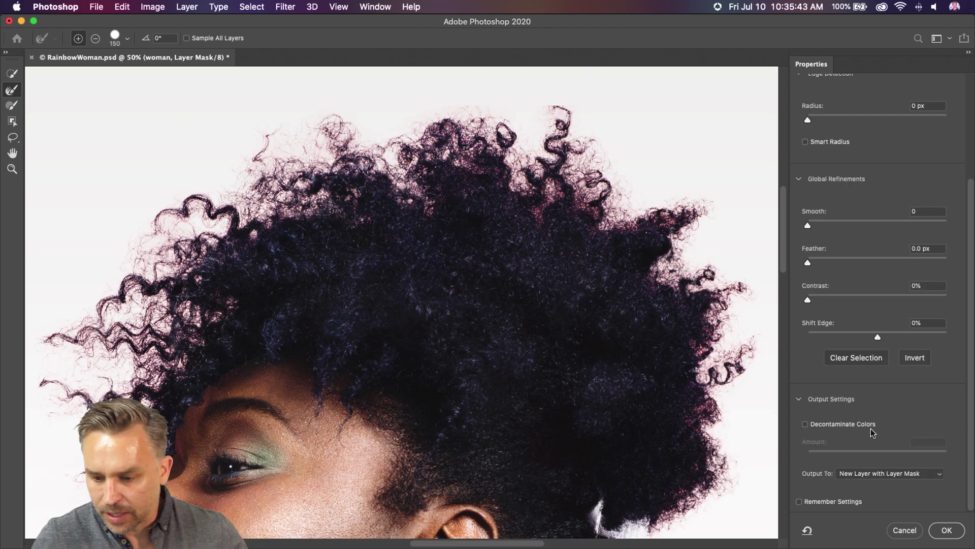
pyautogui.click(805, 425)
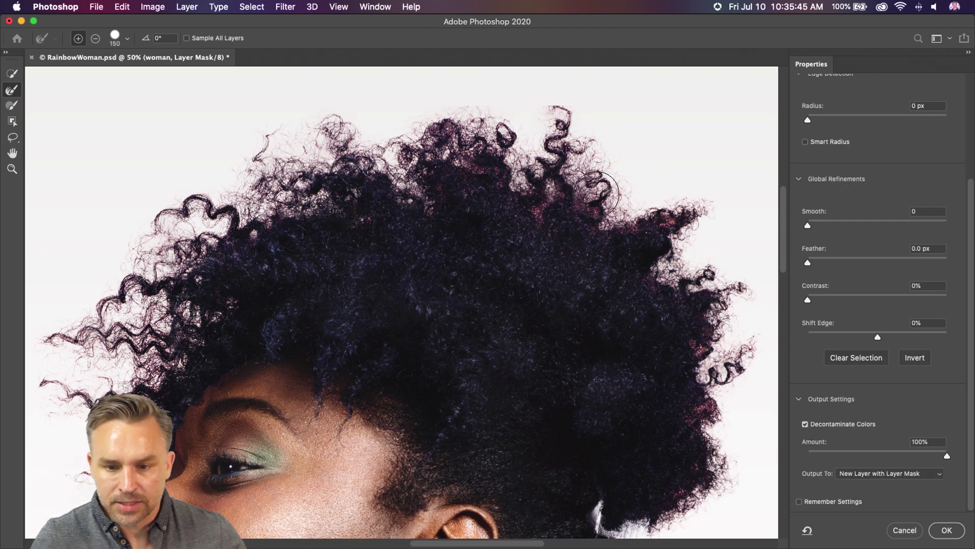
pyautogui.moveTo(692, 307)
pyautogui.mouseDown()
pyautogui.moveTo(718, 446)
pyautogui.moveTo(635, 513)
pyautogui.moveTo(686, 433)
pyautogui.mouseUp()
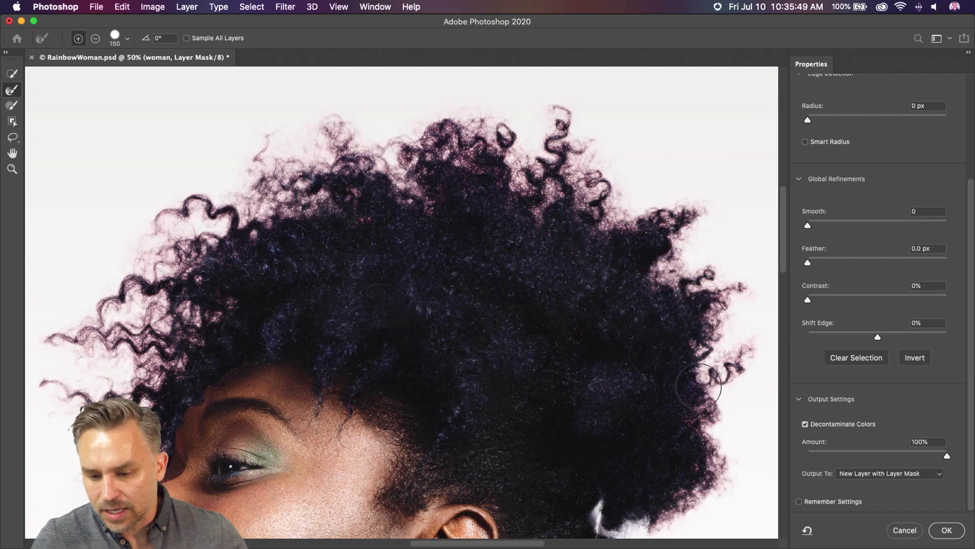
pyautogui.click(267, 138)
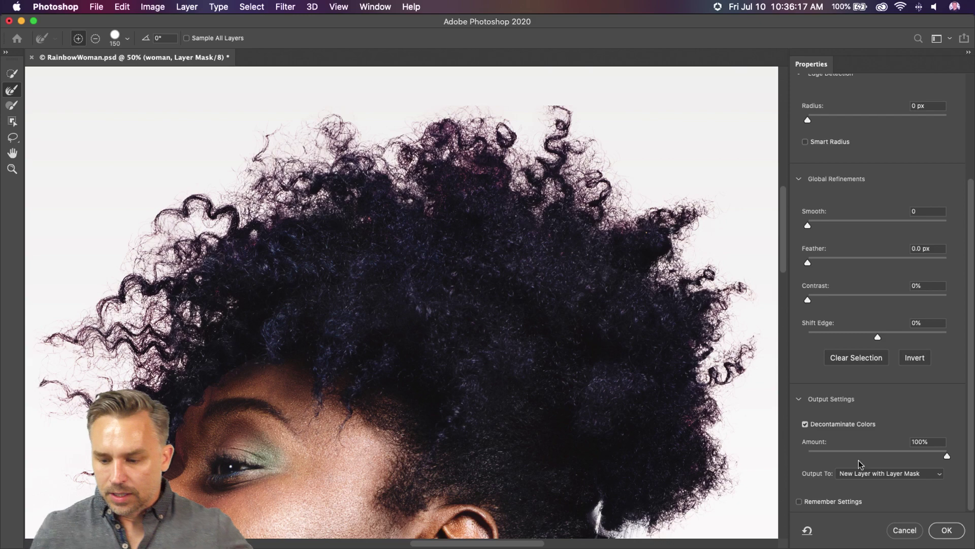
# Output the refined selection to a new layer with layer mask and save the document with the whole image in view
pyautogui.scroll(-5, 781, 423)
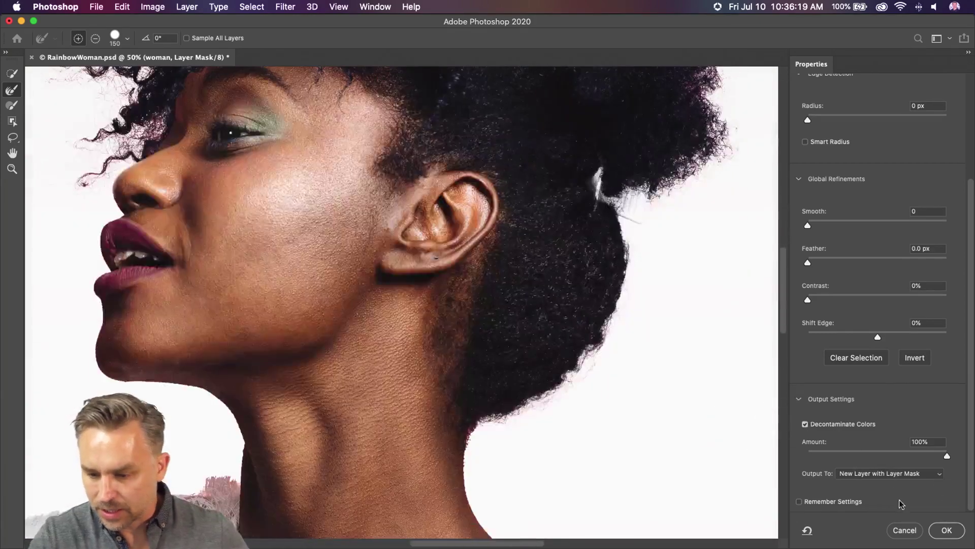
pyautogui.click(947, 530)
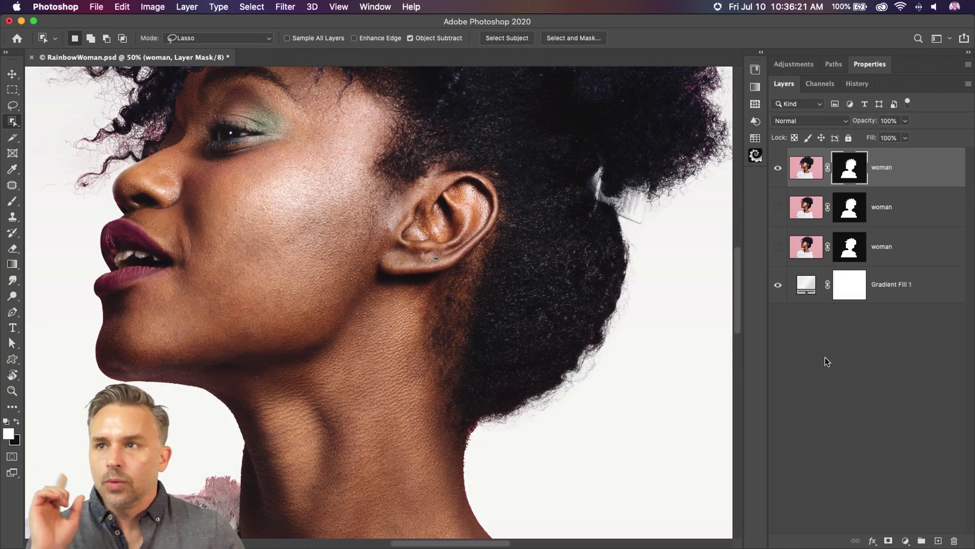
pyautogui.press('super+0')
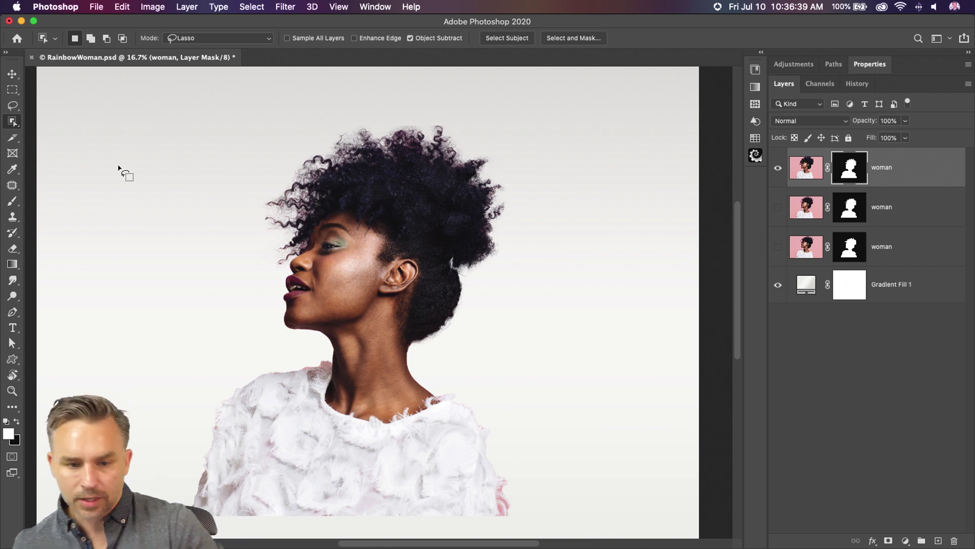
pyautogui.click(12, 90)
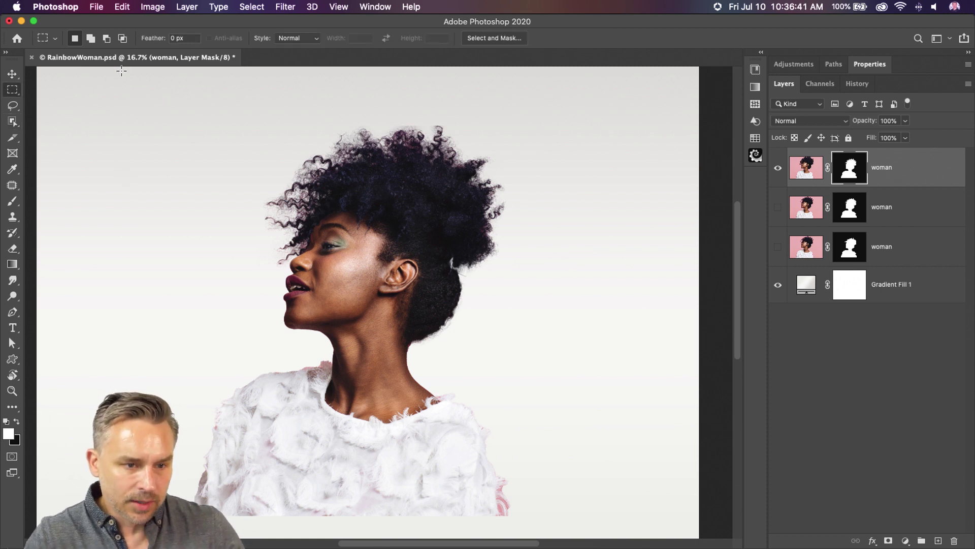
pyautogui.press('super+s')
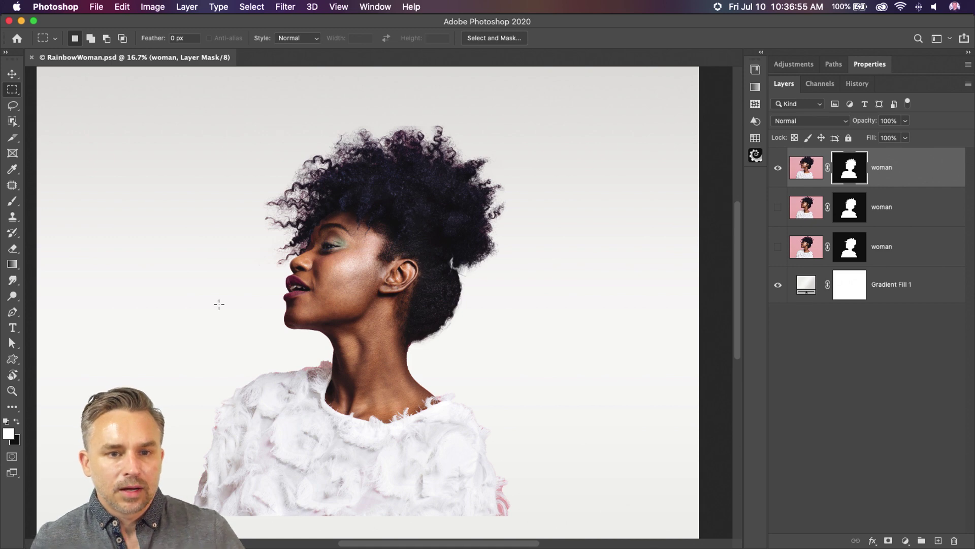
# Switch to the Color.ai document in Illustrator and draw a small grey square in the artboard's upper-left corner
pyautogui.click(203, 533)
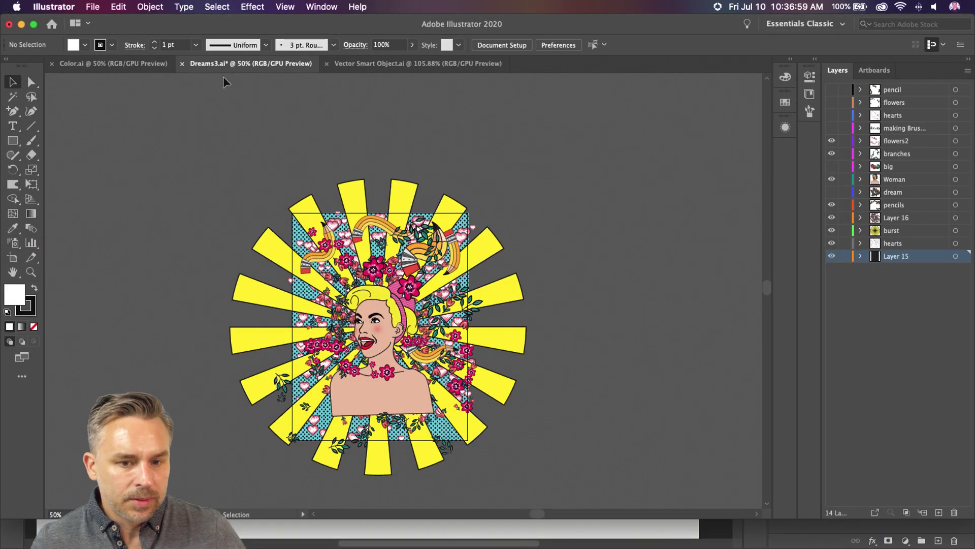
pyautogui.click(67, 66)
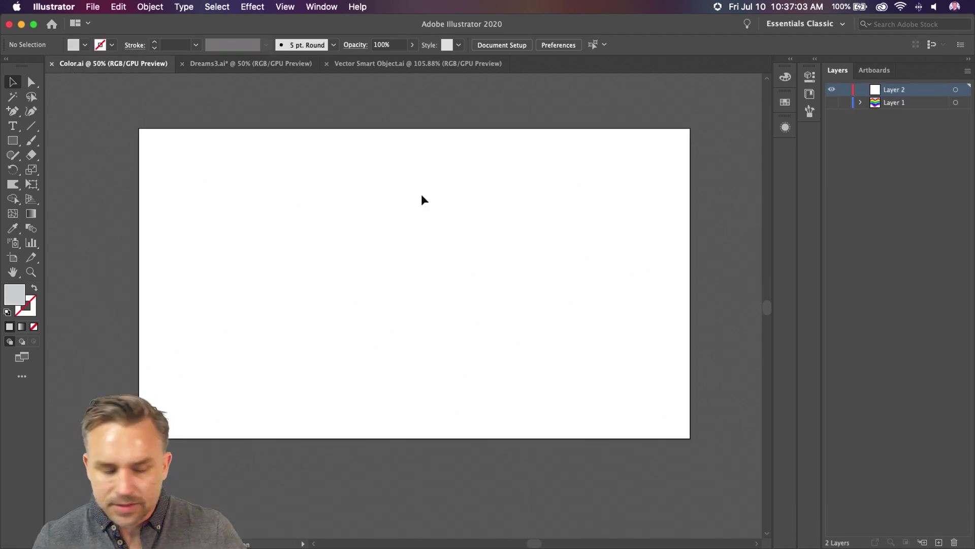
pyautogui.click(12, 141)
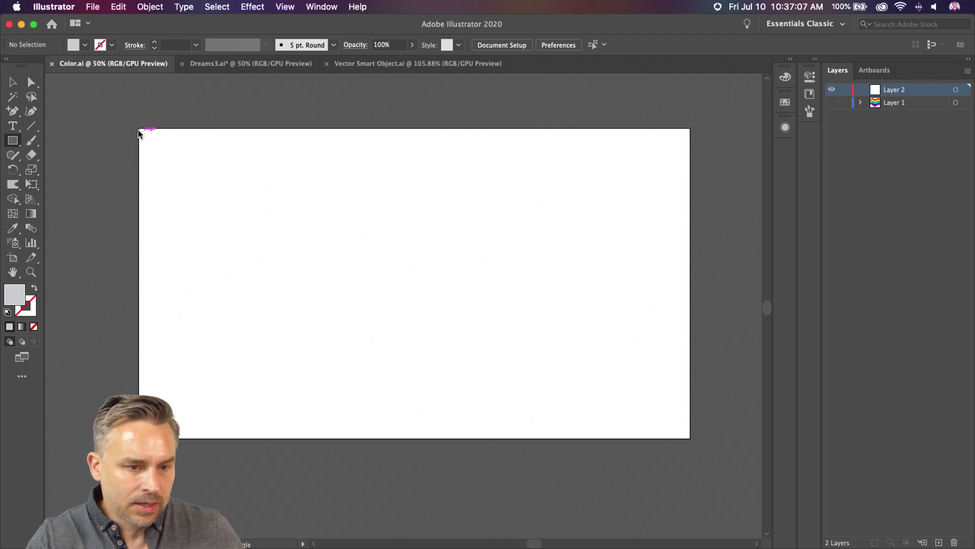
pyautogui.moveTo(138, 128); pyautogui.dragTo(184, 172)
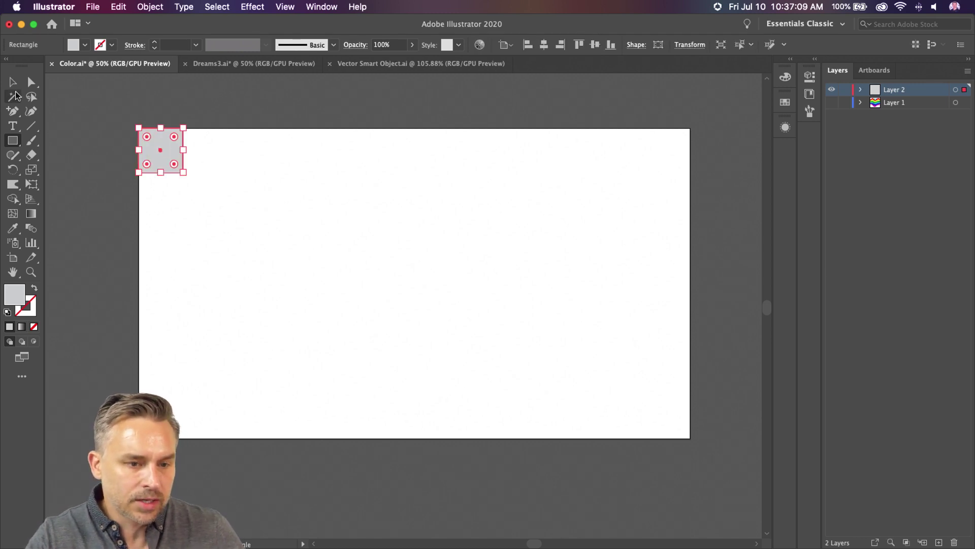
# Move and slightly shrink the grey square, keeping it in the artboard's corner, and show its colour, swatch and appearance settings
pyautogui.press('v')
pyautogui.moveTo(152, 141); pyautogui.dragTo(179, 143)
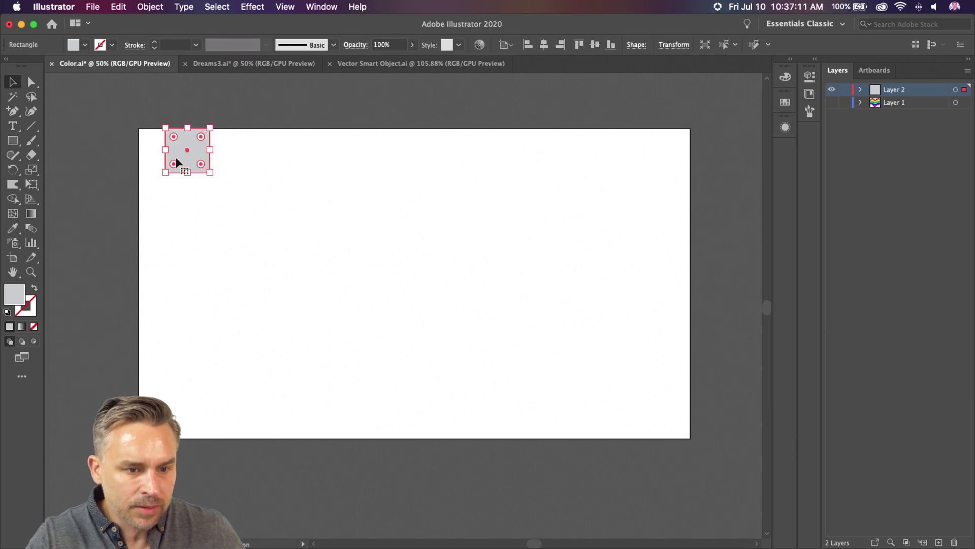
pyautogui.moveTo(210, 172); pyautogui.dragTo(158, 146)
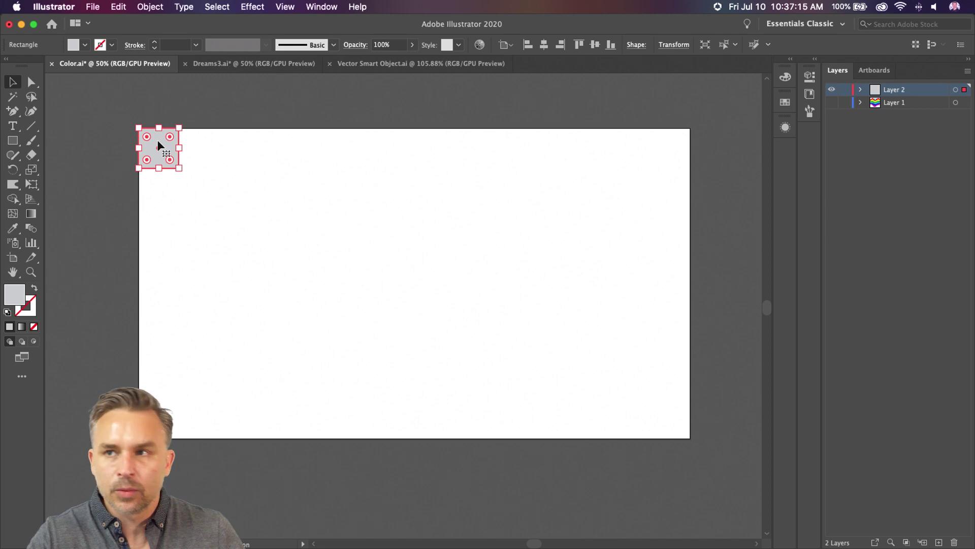
pyautogui.click(790, 59)
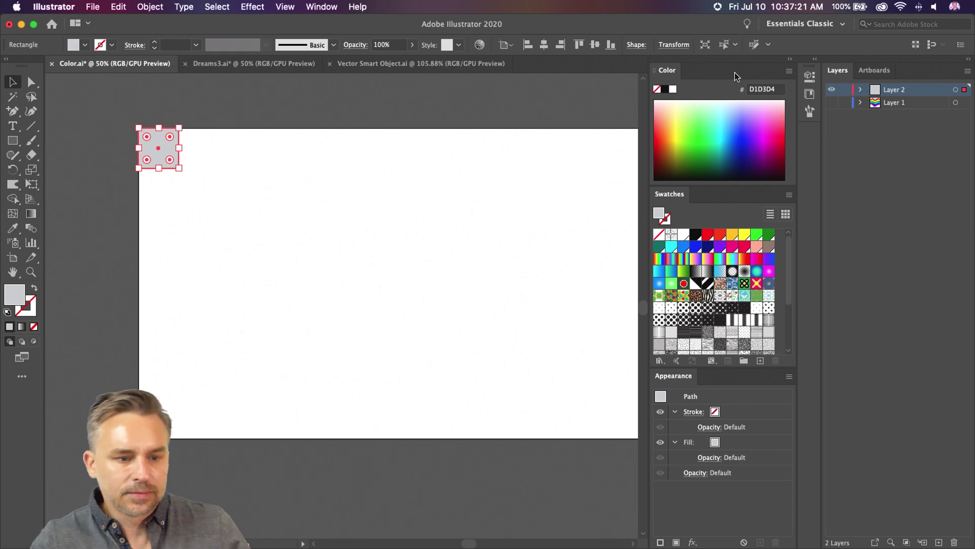
# Switch back to Photoshop and draw a magenta rectangle about 6529 by 463 px across the full image width on a new top layer
pyautogui.click(21, 24)
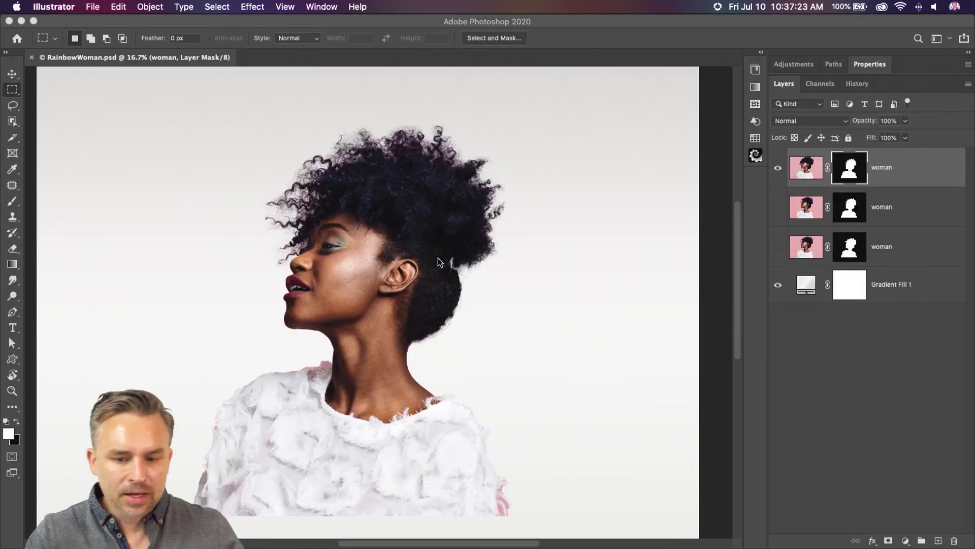
pyautogui.click(938, 541)
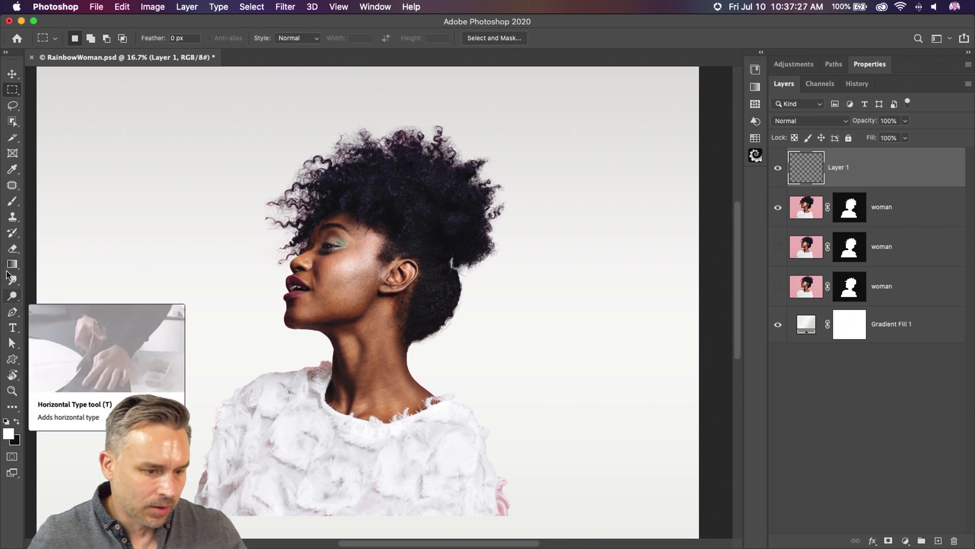
pyautogui.click(13, 359)
pyautogui.click(41, 355)
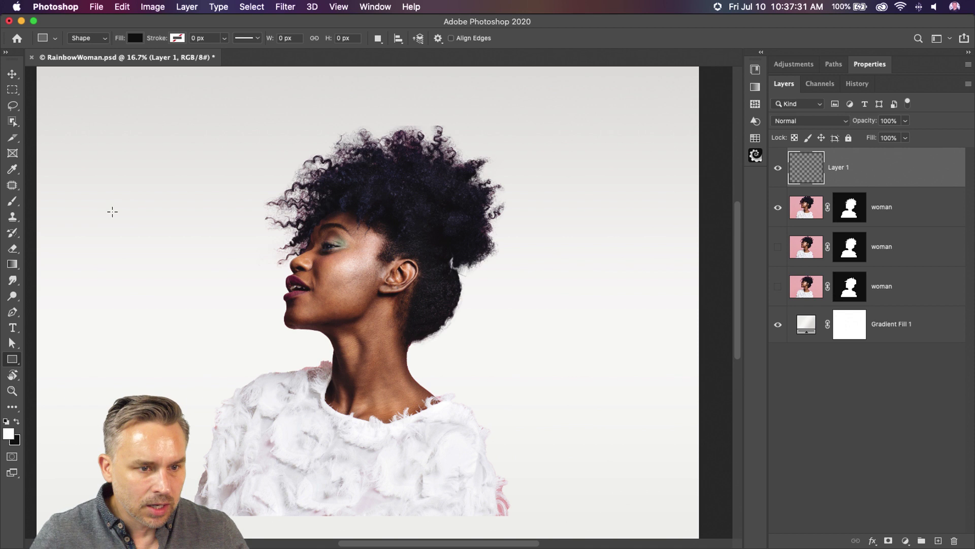
pyautogui.click(133, 38)
pyautogui.click(123, 104)
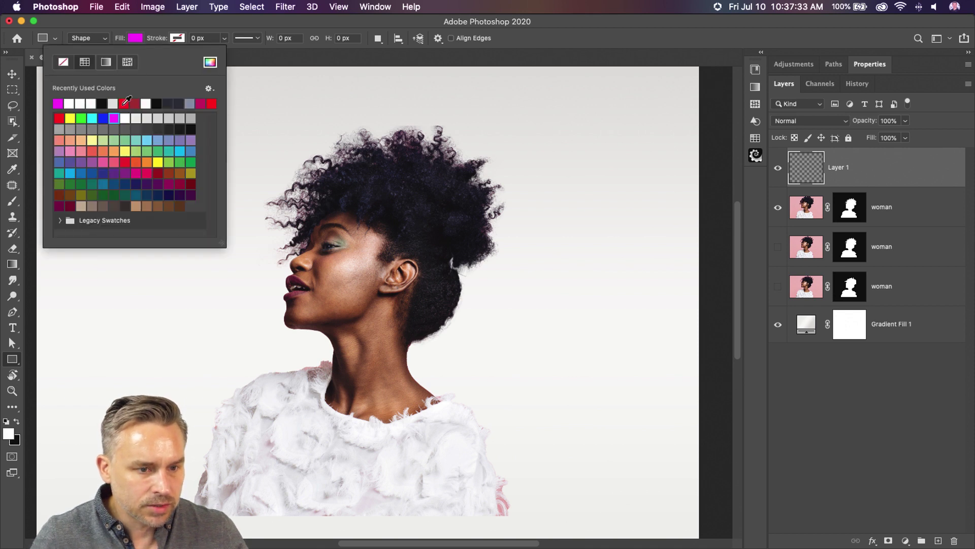
pyautogui.press('Return')
pyautogui.moveTo(35, 103); pyautogui.dragTo(700, 149)
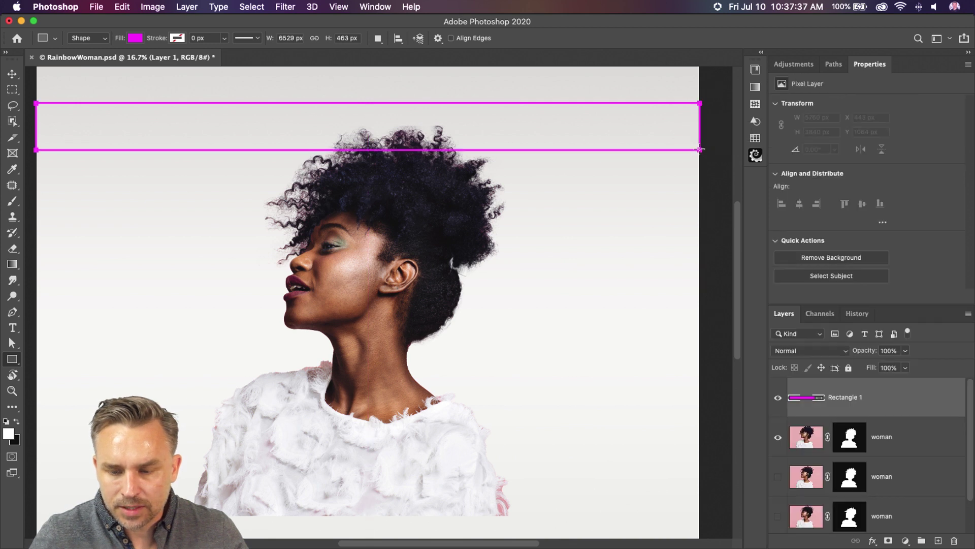
pyautogui.doubleClick(909, 68)
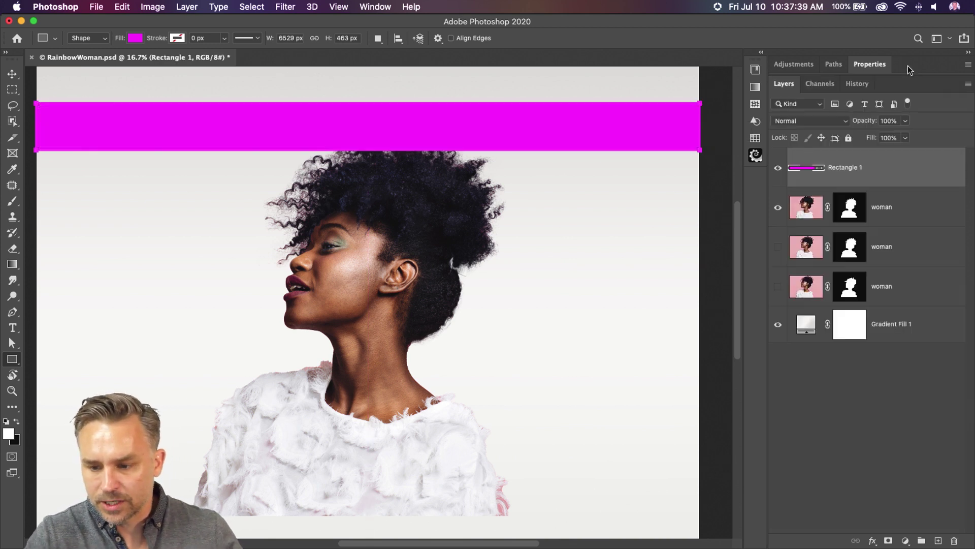
pyautogui.click(12, 73)
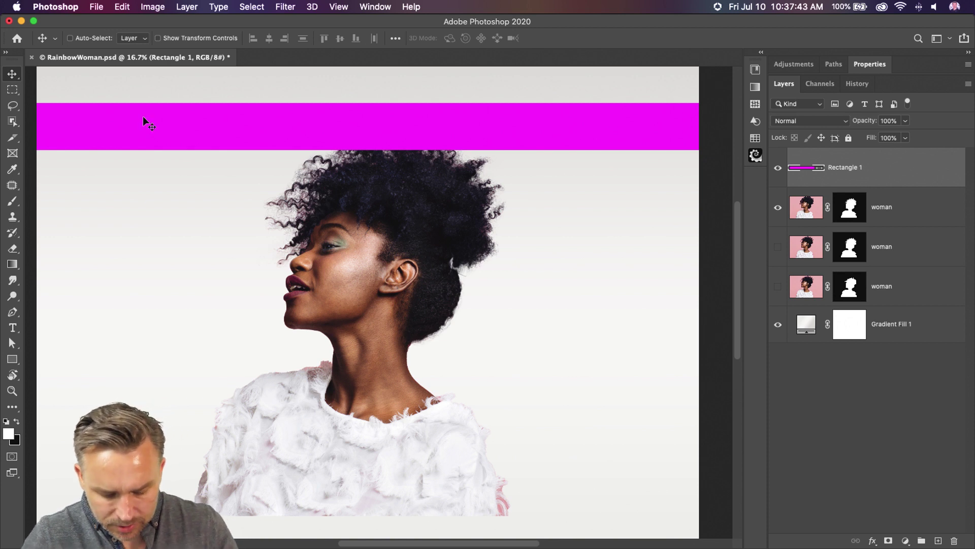
# Try to duplicate the magenta rectangle directly beneath the original with a transformed copy and repeat it
pyautogui.press('super')
pyautogui.press('super+alt+t')
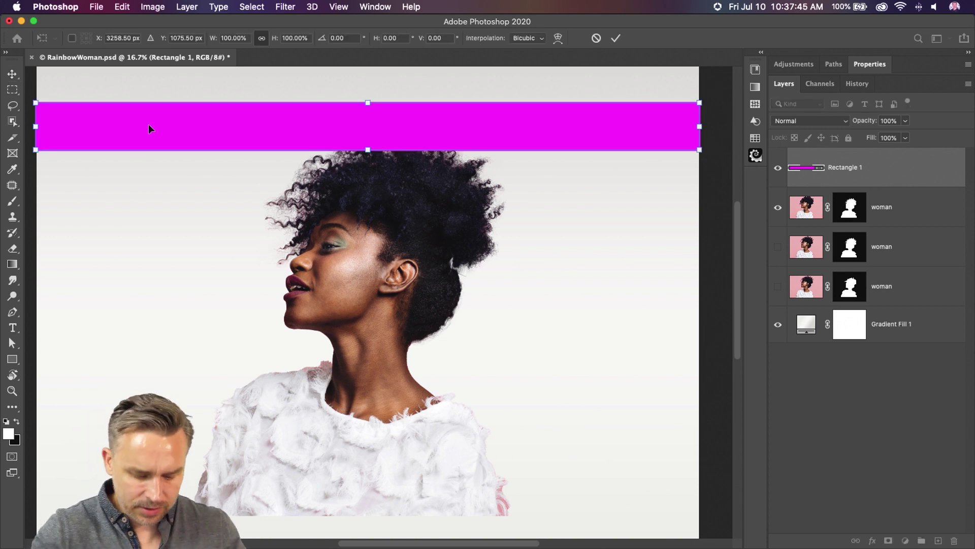
pyautogui.moveTo(148, 128); pyautogui.dragTo(148, 177)
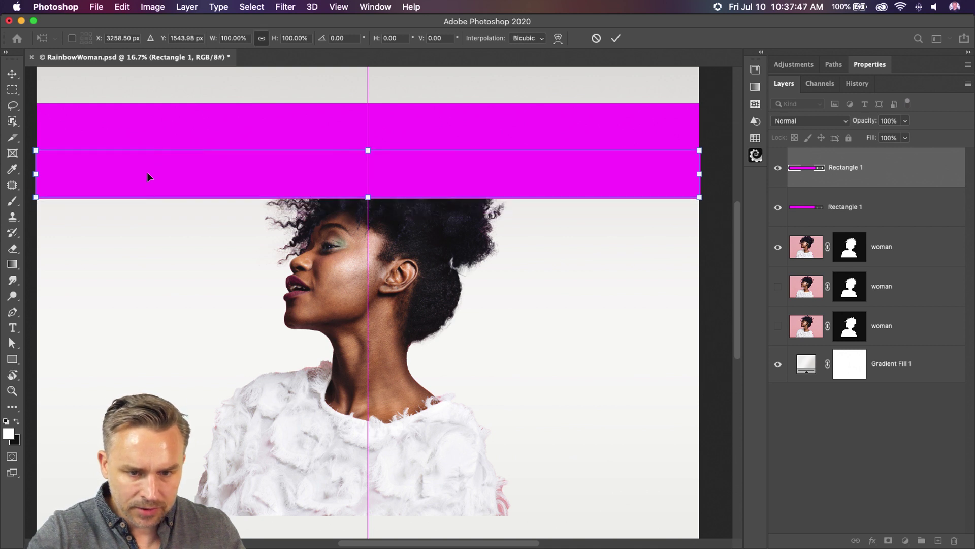
pyautogui.press('Return')
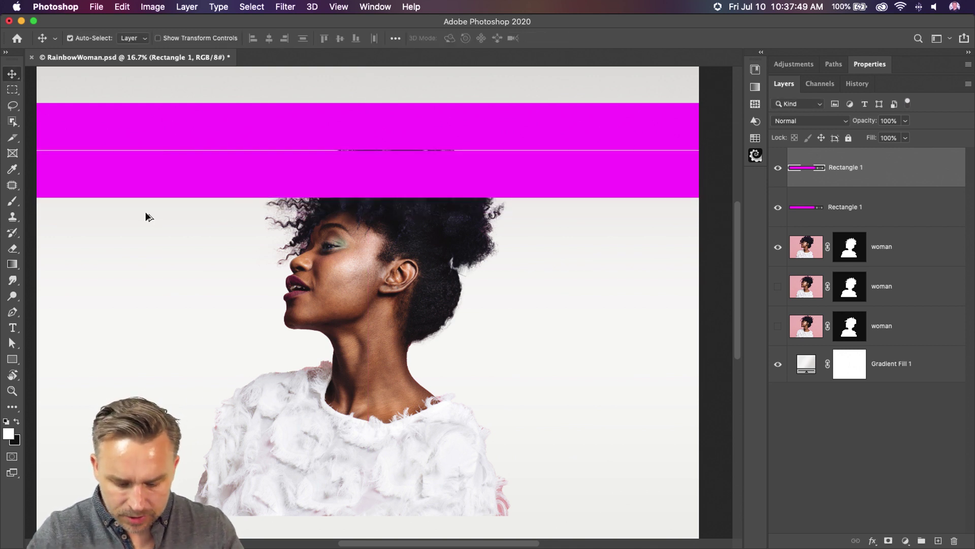
pyautogui.press('super+shift+alt+t')
pyautogui.press('super+z')
pyautogui.press('super+z')
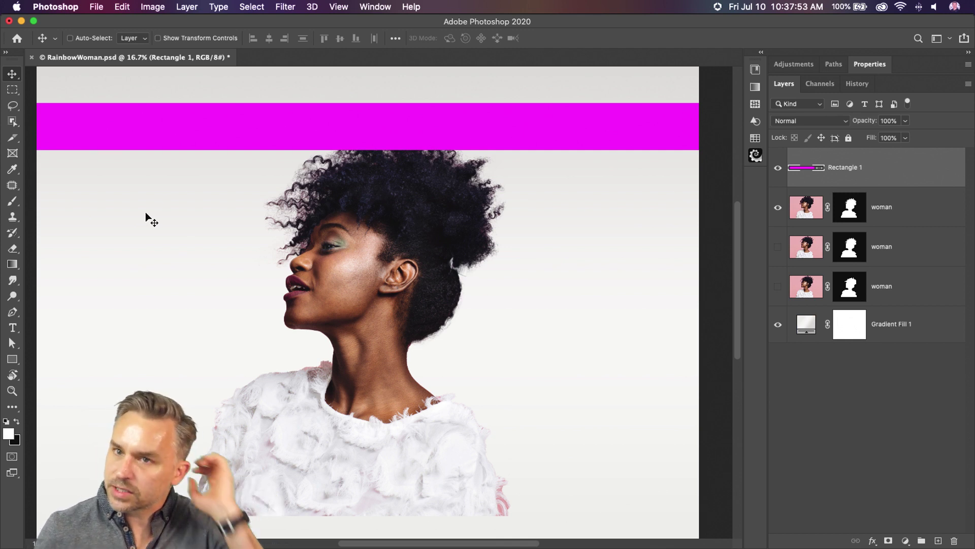
# Switch to the Color.ai document in Illustrator and fill the corner square with the magenta-pink swatch
pyautogui.moveTo(55, 533)
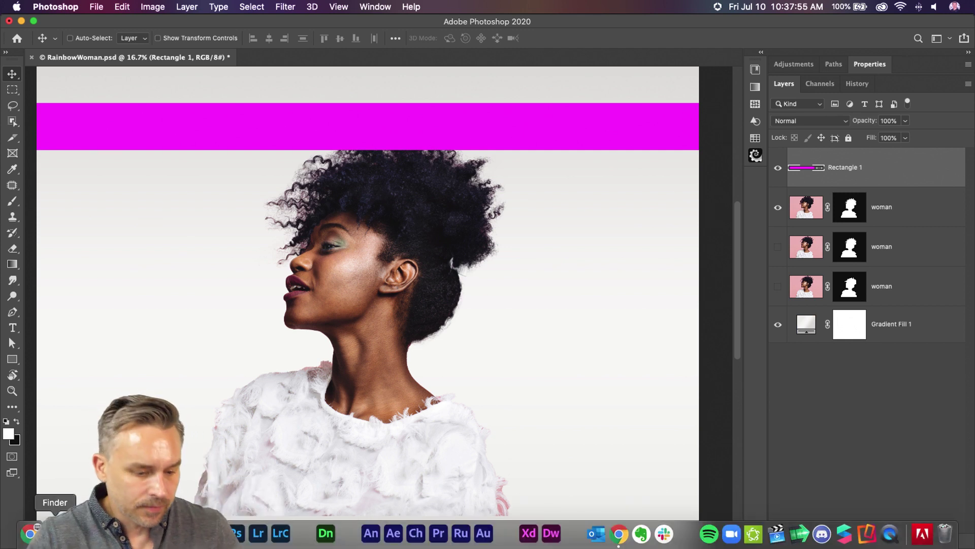
pyautogui.click(201, 532)
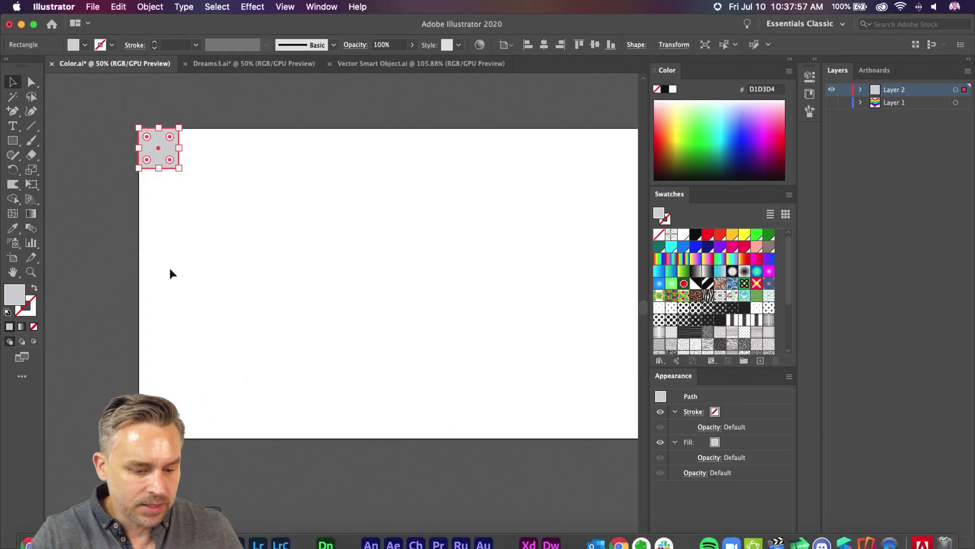
pyautogui.click(731, 247)
pyautogui.press('super+equal')
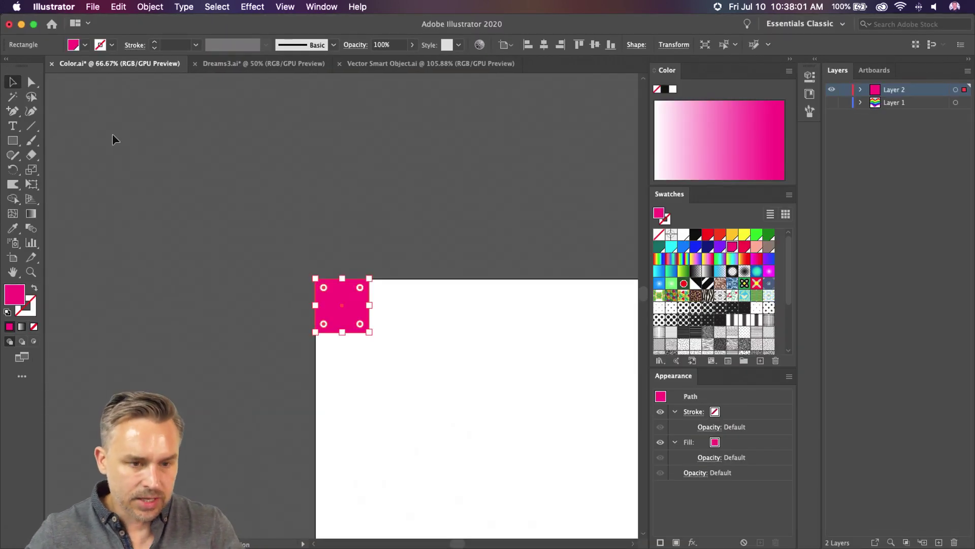
pyautogui.moveTo(339, 425); pyautogui.dragTo(200, 274)
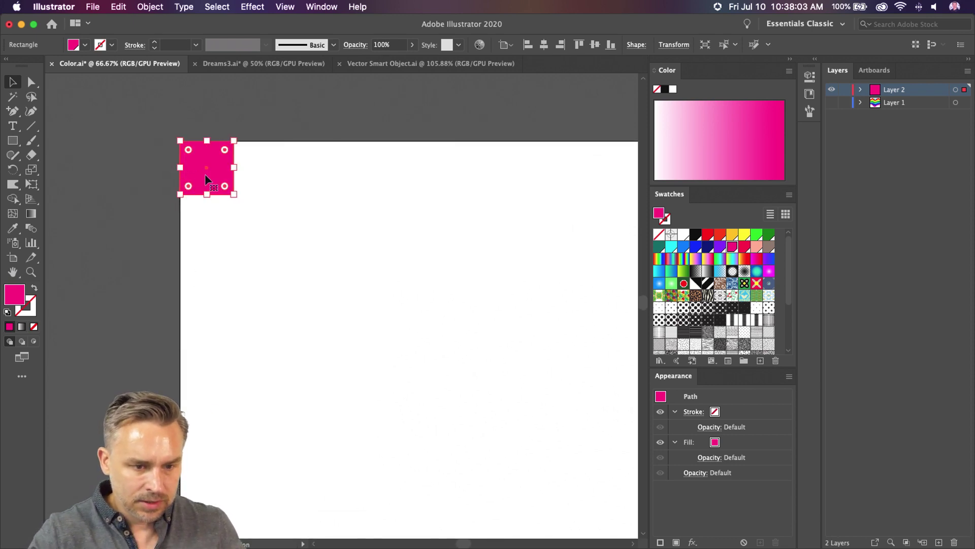
# Copy the pink square directly below itself and repeat the duplication to form a column of five adjoining squares
pyautogui.moveTo(205, 178); pyautogui.dragTo(206, 236)
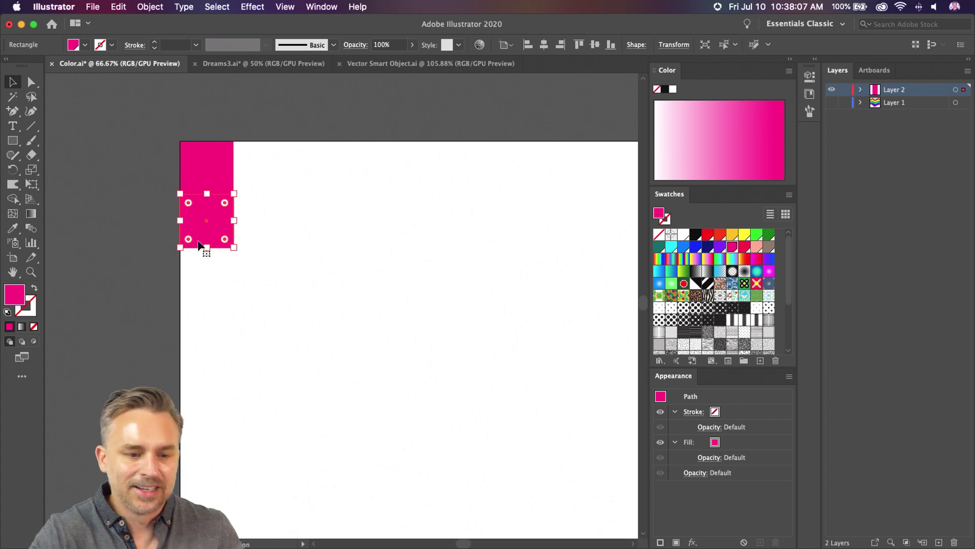
pyautogui.hotkey('ctrl', 'd')
pyautogui.hotkey('ctrl', 'd')
pyautogui.hotkey('ctrl', 'd')
pyautogui.hotkey('ctrl', 'd')
pyautogui.hotkey('ctrl', 'd')
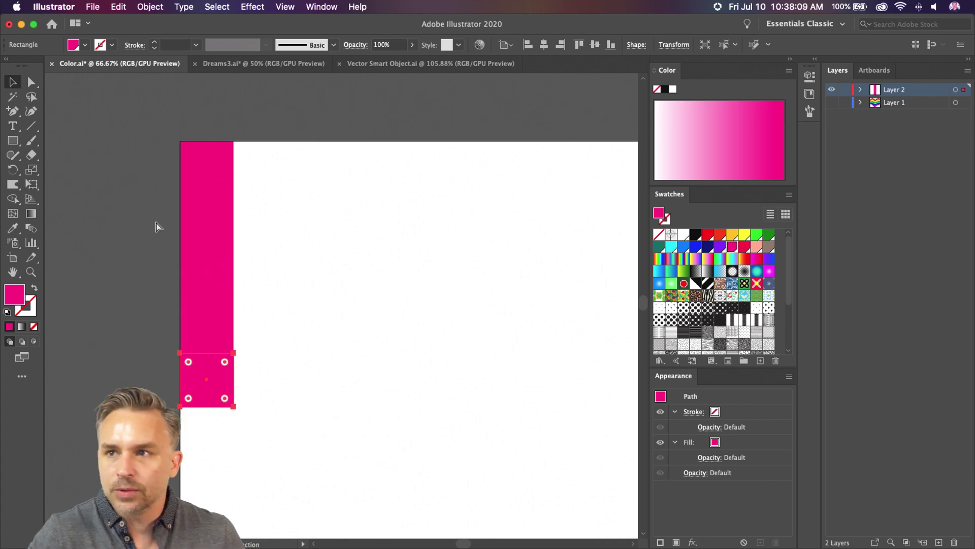
# Switch back to Photoshop and make a transformed copy of the magenta rectangle beneath the original, slightly overlapping it, at Y about 1535 px
pyautogui.click(21, 24)
pyautogui.click(858, 173)
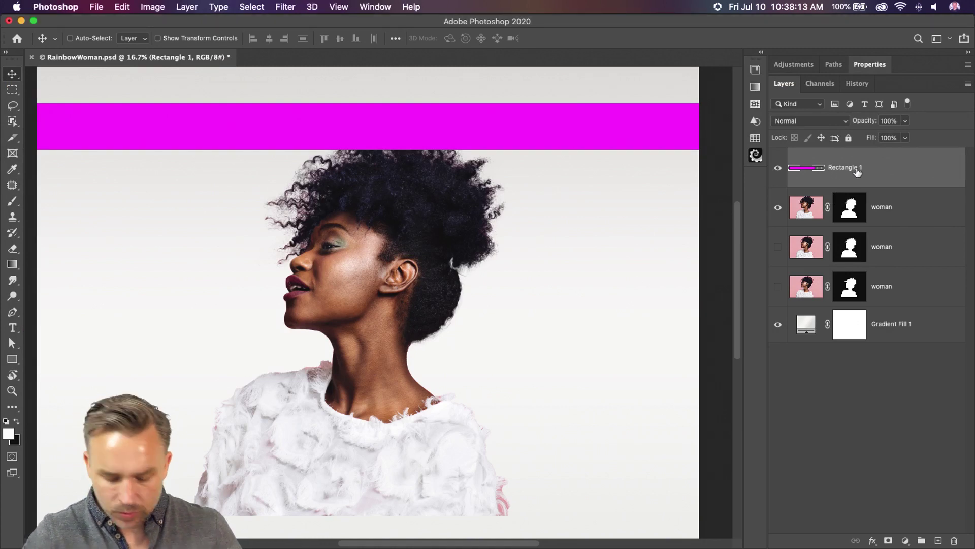
pyautogui.press('ctrl')
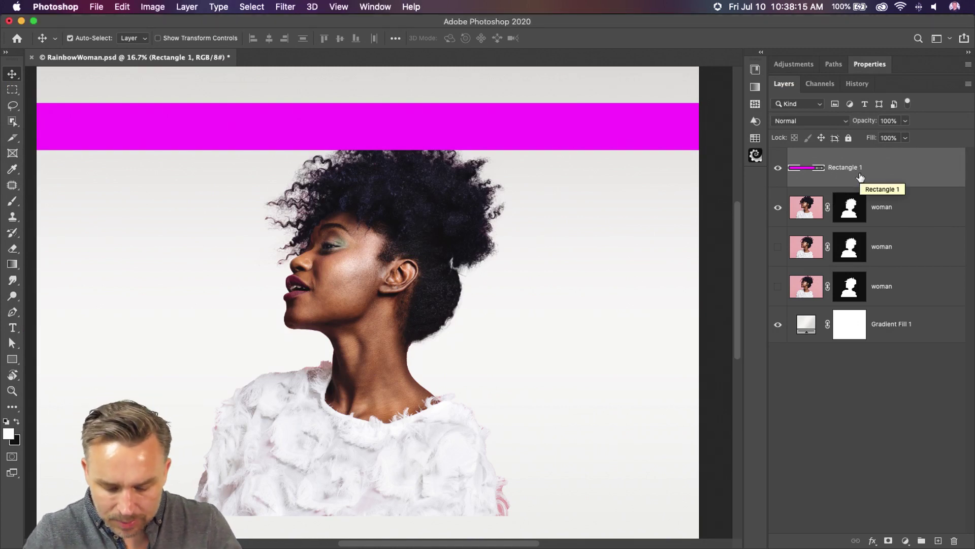
pyautogui.hotkey('ctrl', 't')
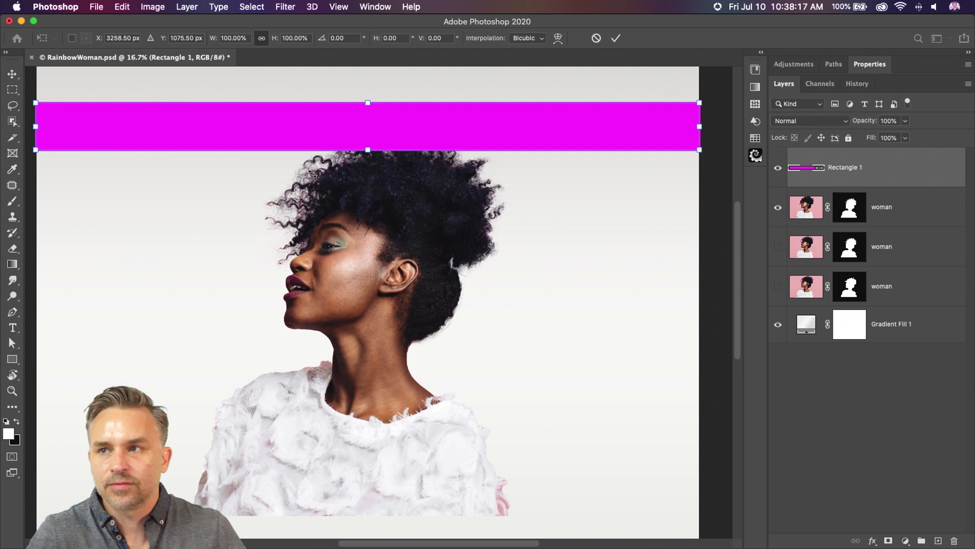
pyautogui.moveTo(334, 146); pyautogui.dragTo(334, 188)
pyautogui.press('super+h')
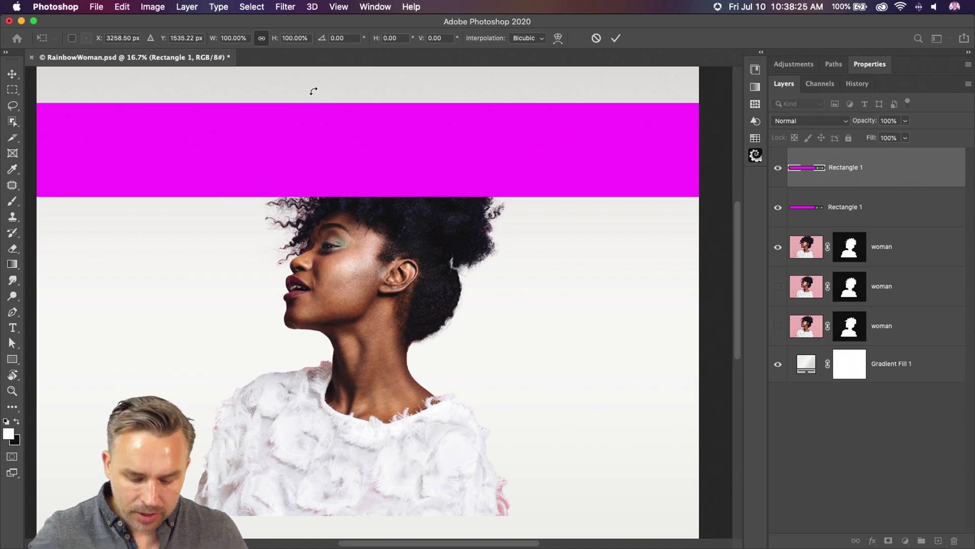
pyautogui.press('super+h')
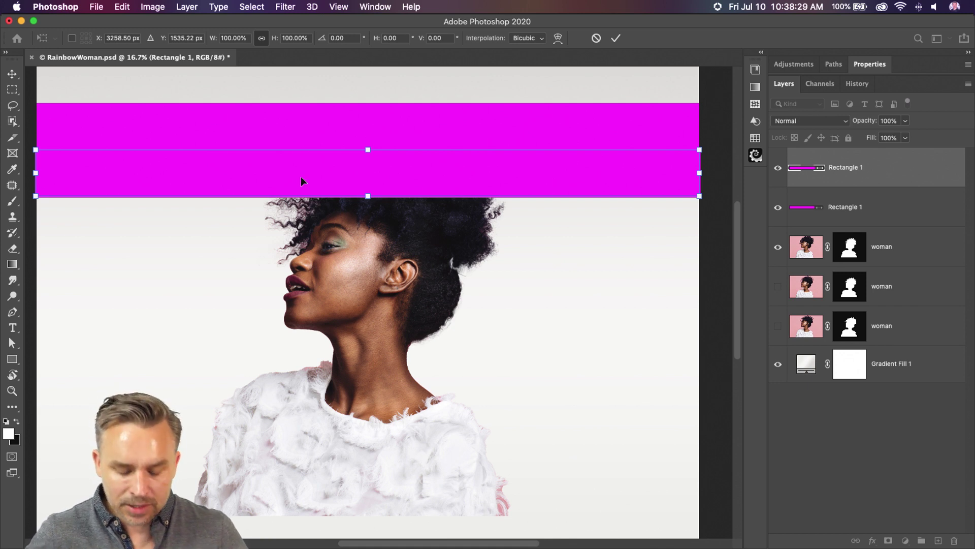
pyautogui.press('Return')
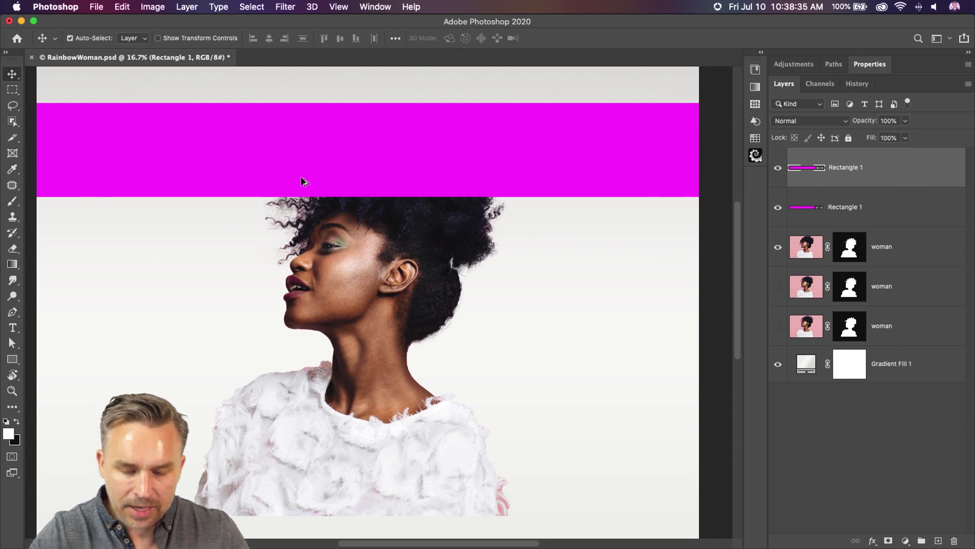
# Repeat the transformed copy of the magenta rectangle until the stripes reach the bottom edge of the image
pyautogui.press('super+alt+shift+t')
pyautogui.press('super+alt+shift+t')
pyautogui.press('super+alt+shift+t')
pyautogui.press('super+alt+shift+t')
pyautogui.press('super+alt+shift+t')
pyautogui.press('super+alt+shift+t')
pyautogui.press('super+alt+shift+t')
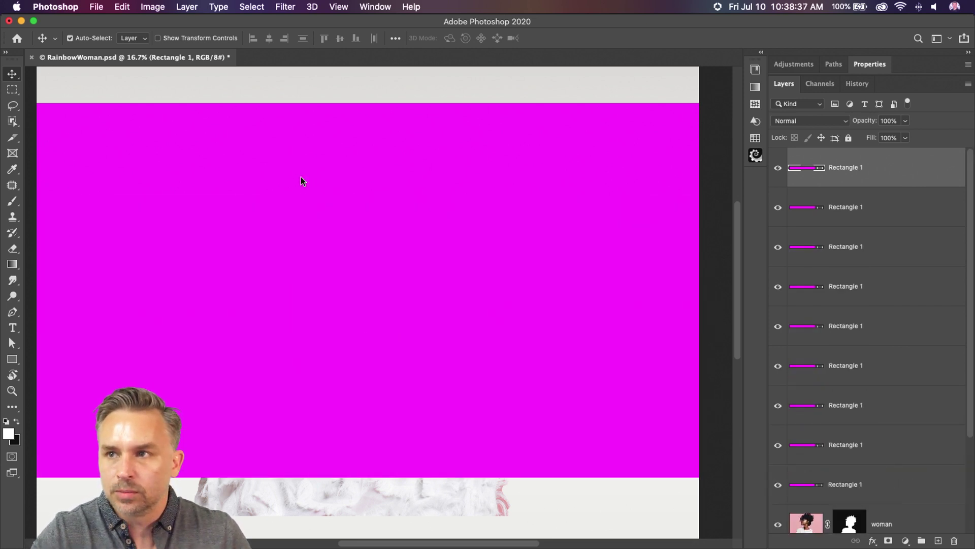
pyautogui.press('super+alt+shift+t')
pyautogui.press('super+alt+shift+t')
pyautogui.press('super+alt+shift+t')
pyautogui.press('super+alt+shift+t')
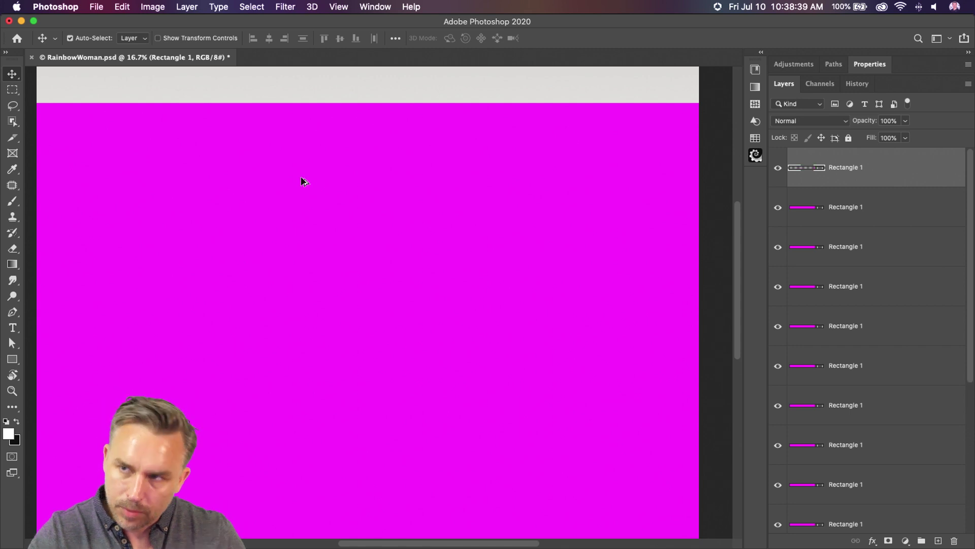
# Select the stripe layers from the second-highest in the stack down to the original rectangle, with the whole image in view
pyautogui.click(858, 207)
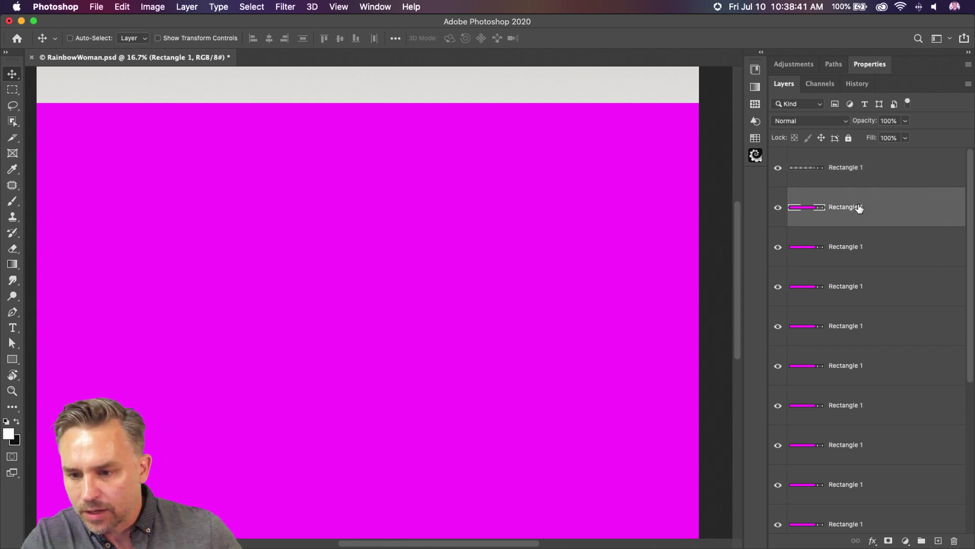
pyautogui.scroll(-6, 894, 208)
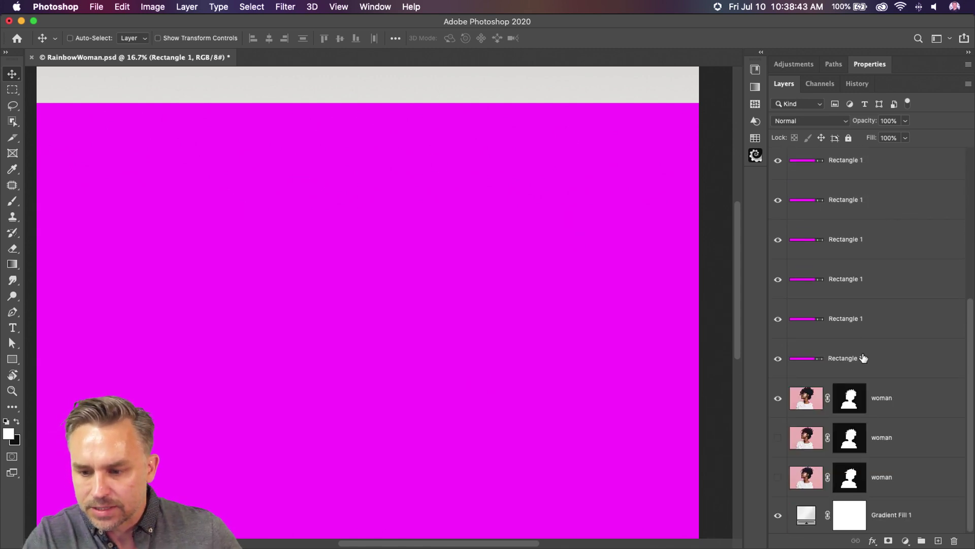
pyautogui.keyDown('shift'); pyautogui.click(863, 358); pyautogui.keyUp('shift')
pyautogui.press('super+minus')
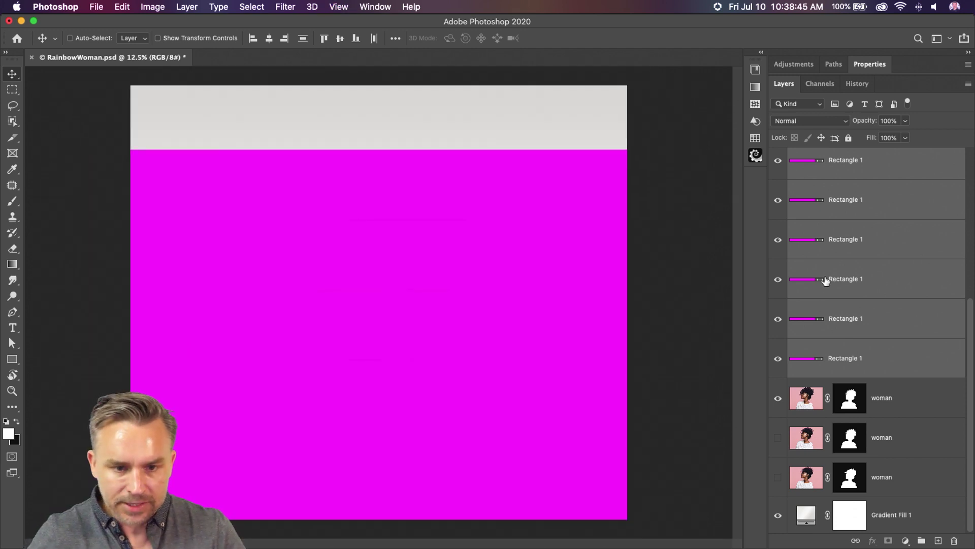
# Recolour the second stripe from the top light blue and the third stripe green using colour swatches
pyautogui.click(811, 323)
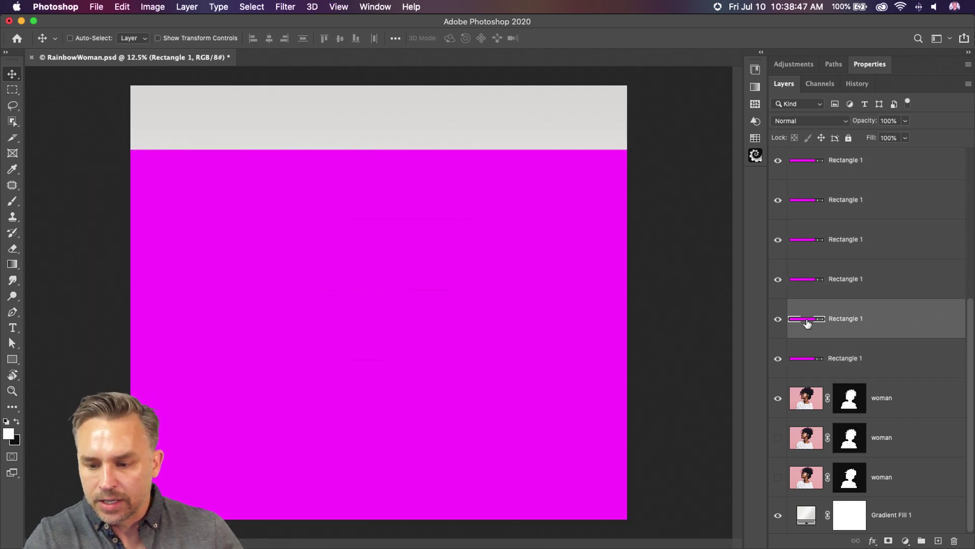
pyautogui.doubleClick(808, 320)
pyautogui.moveTo(691, 296); pyautogui.dragTo(439, 200)
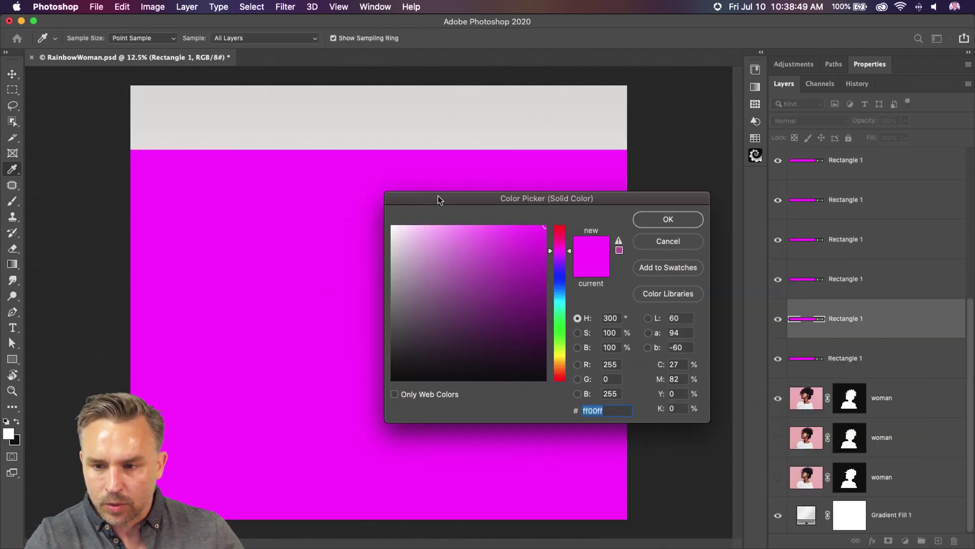
pyautogui.click(648, 242)
pyautogui.click(761, 52)
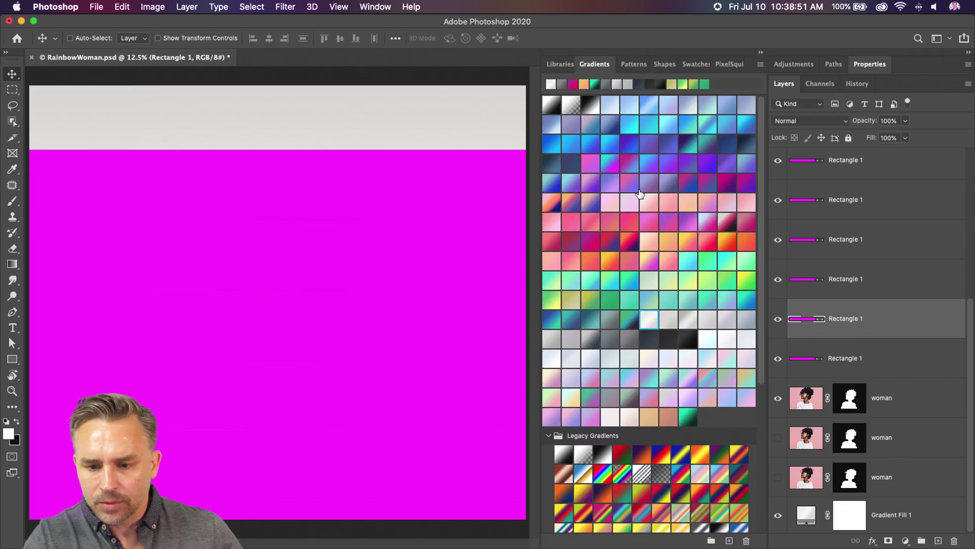
pyautogui.click(694, 64)
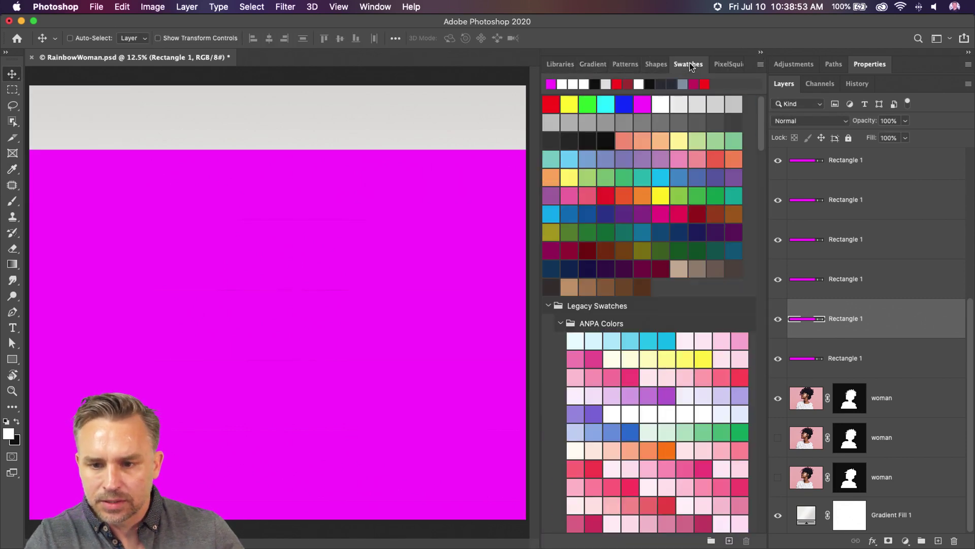
pyautogui.click(659, 178)
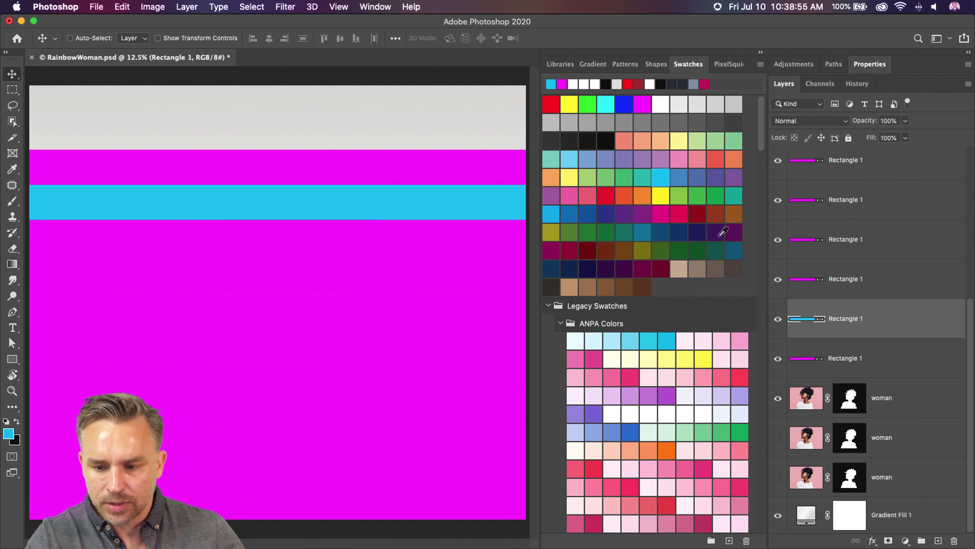
pyautogui.click(797, 279)
pyautogui.click(679, 196)
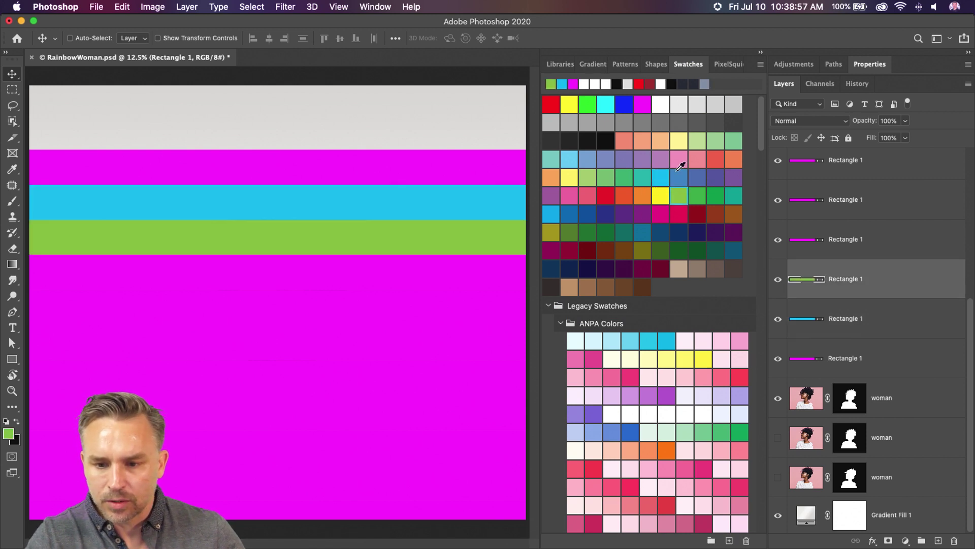
pyautogui.click(696, 195)
# Recolour the fourth stripe light blue, the fifth yellow and the sixth purple using colour swatches
pyautogui.click(793, 242)
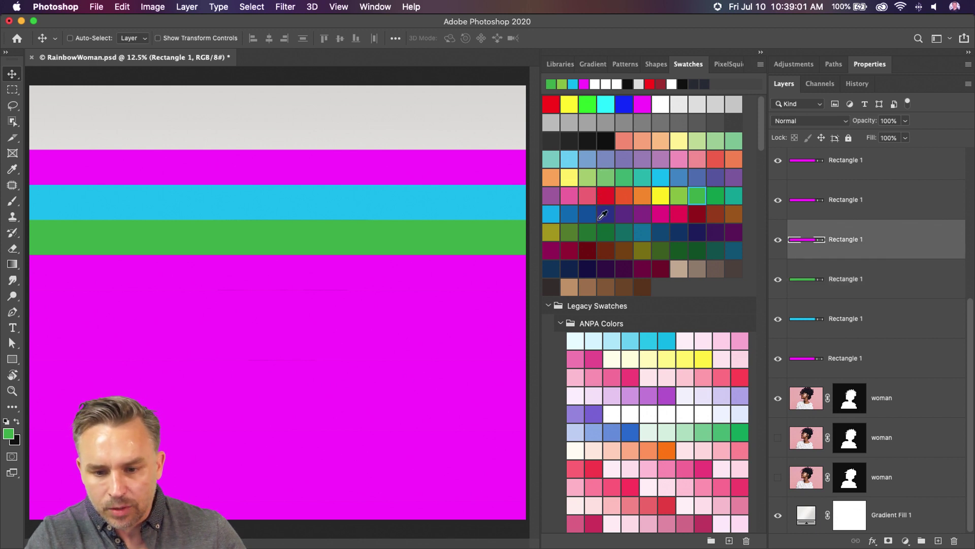
pyautogui.click(660, 177)
pyautogui.hotkey('alt', ']')
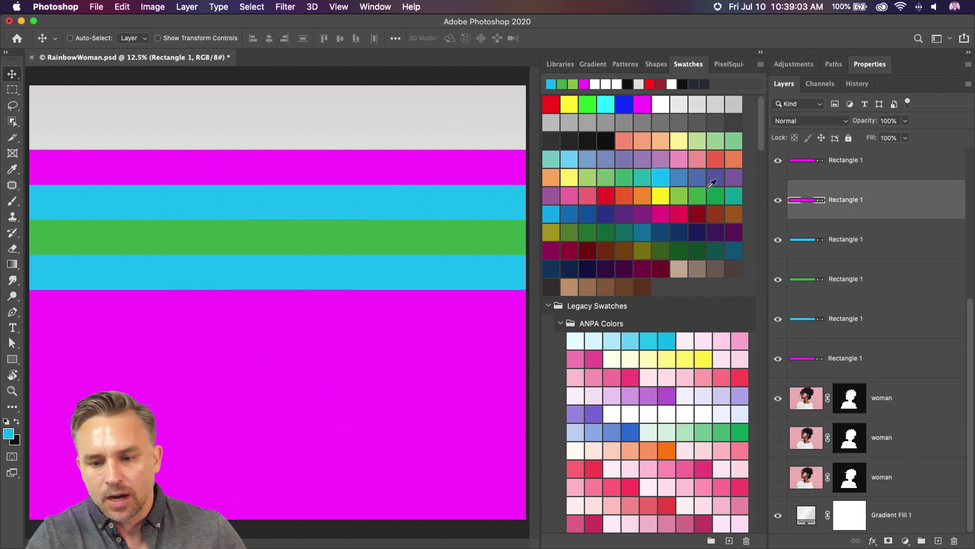
pyautogui.click(661, 196)
pyautogui.hotkey('alt', ']')
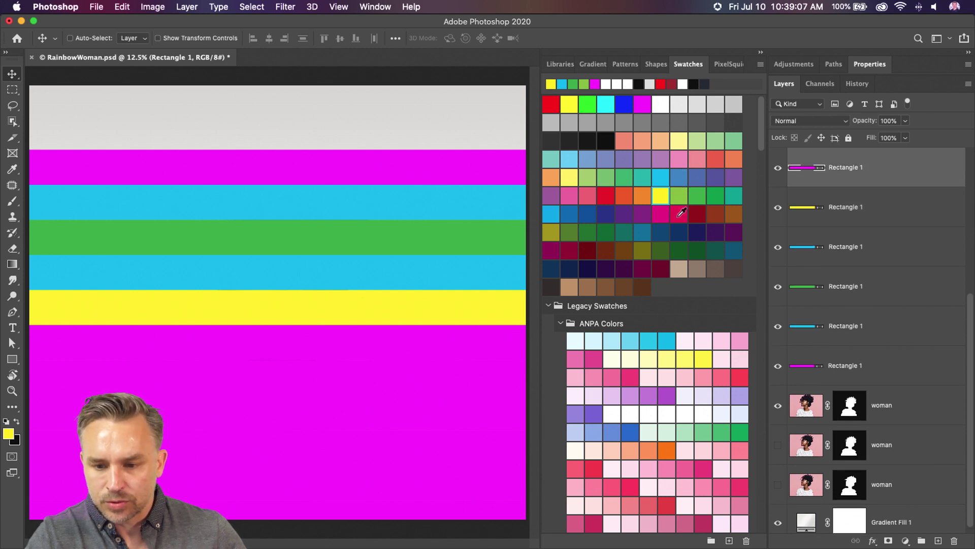
pyautogui.click(637, 209)
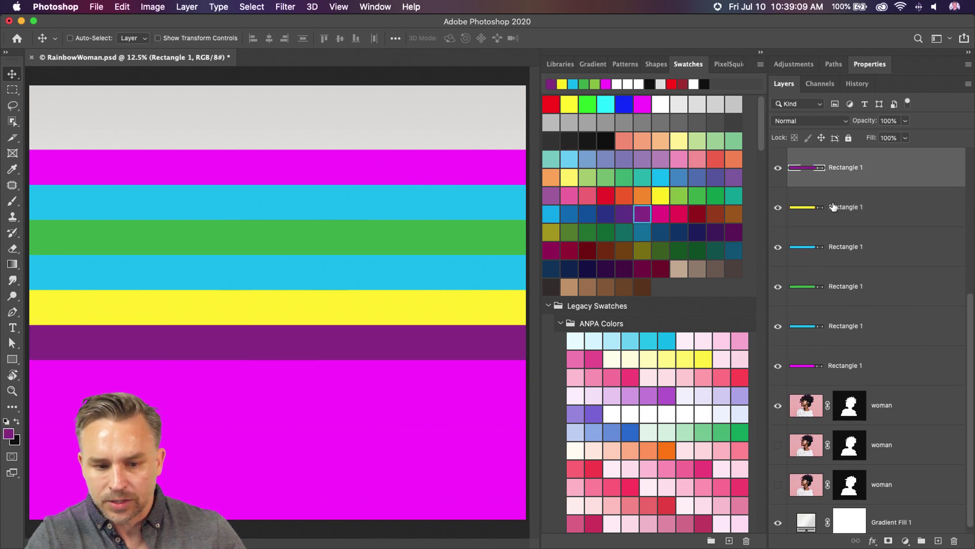
# Recolour the seventh stripe emerald green and change the second stripe to orange
pyautogui.press('super+j')
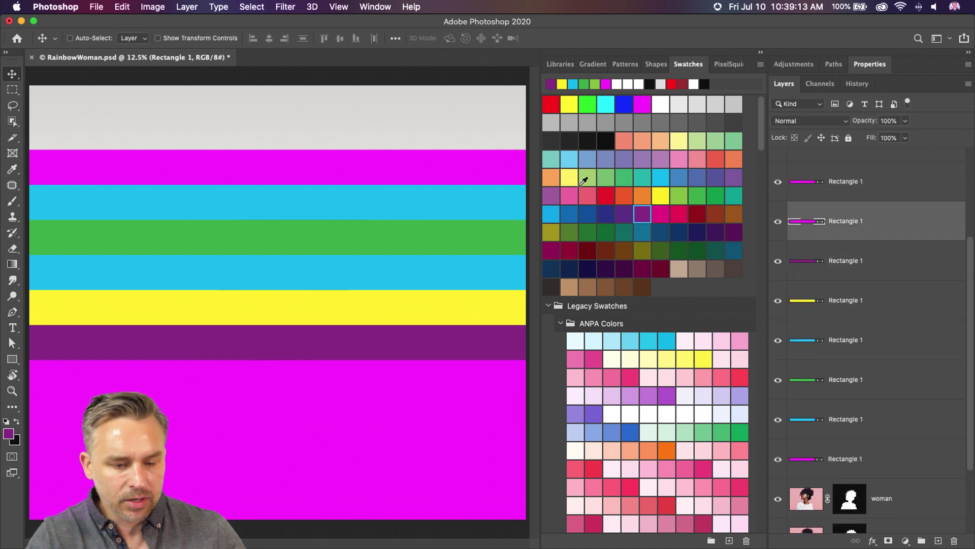
pyautogui.click(624, 178)
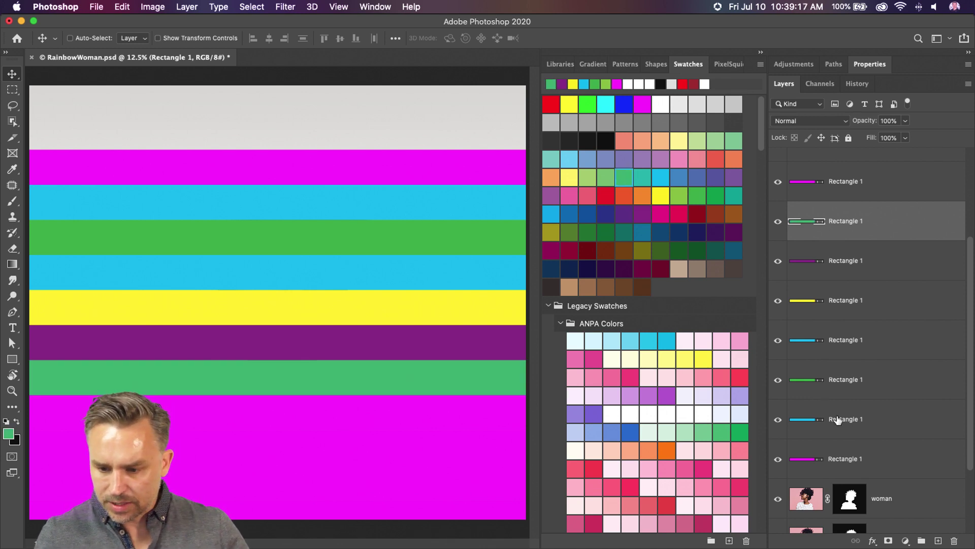
pyautogui.click(837, 419)
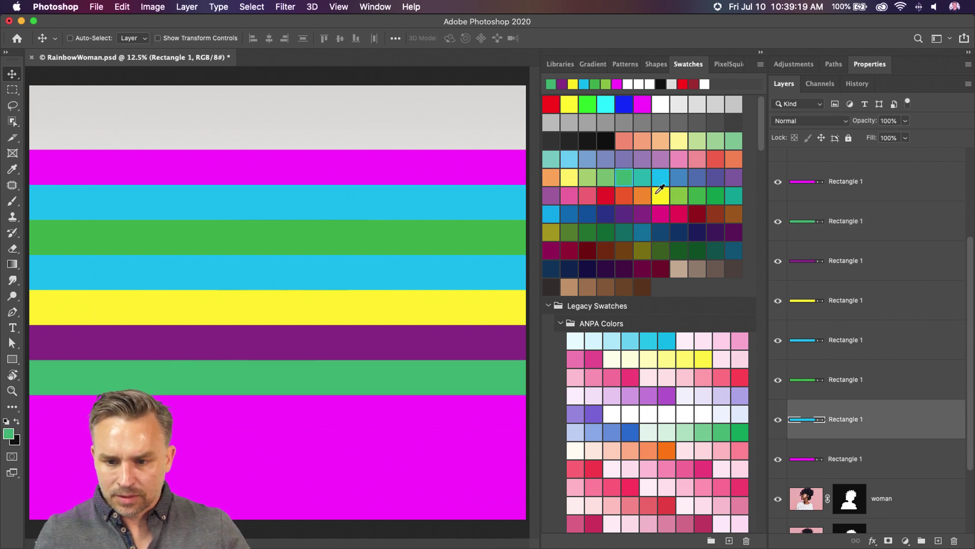
pyautogui.click(644, 195)
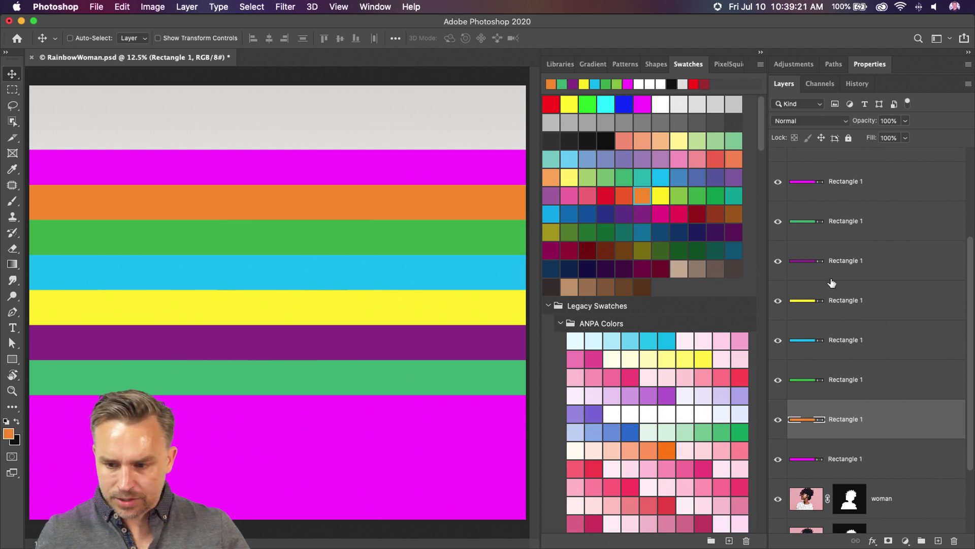
# Recolour the eighth stripe from the top red and the ninth dark navy blue using colour swatches
pyautogui.click(832, 183)
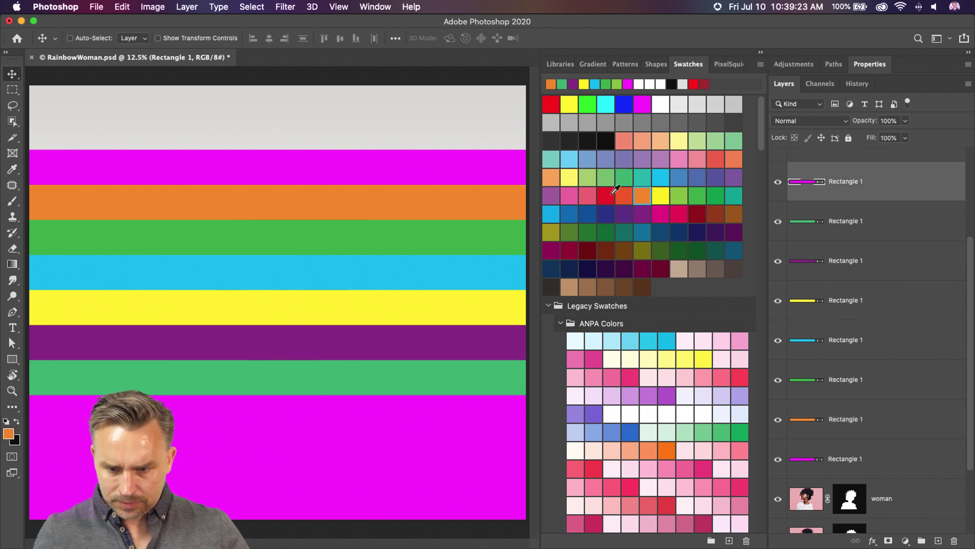
pyautogui.click(604, 194)
pyautogui.scroll(2, 848, 202)
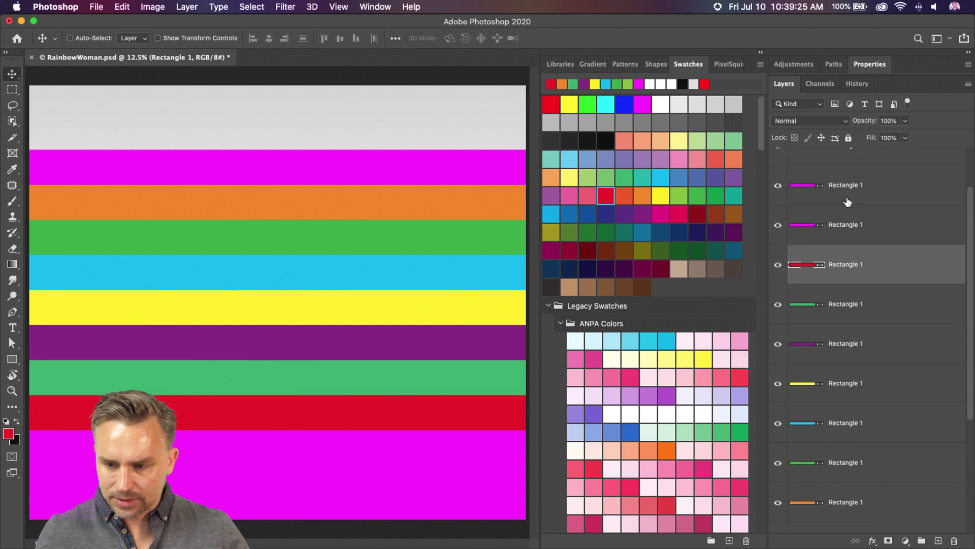
pyautogui.click(853, 253)
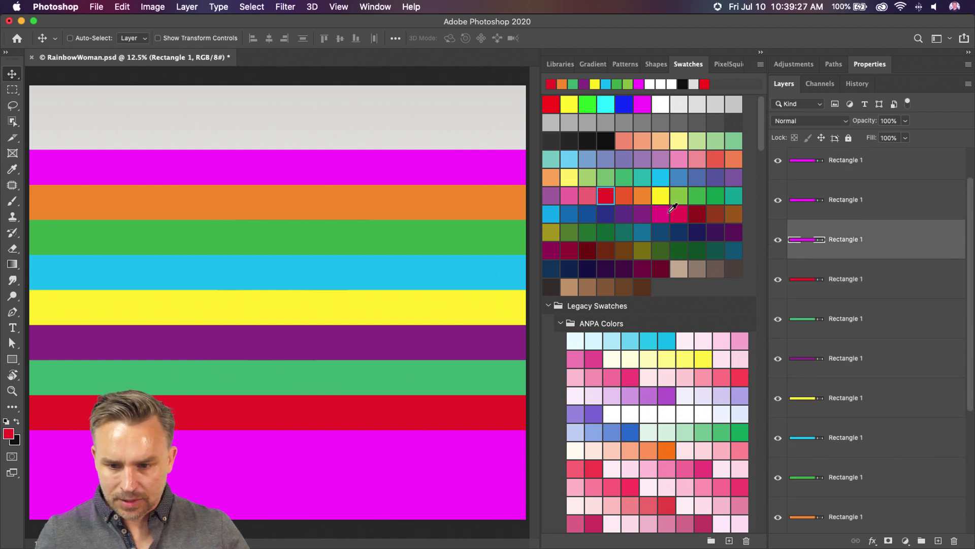
pyautogui.click(642, 269)
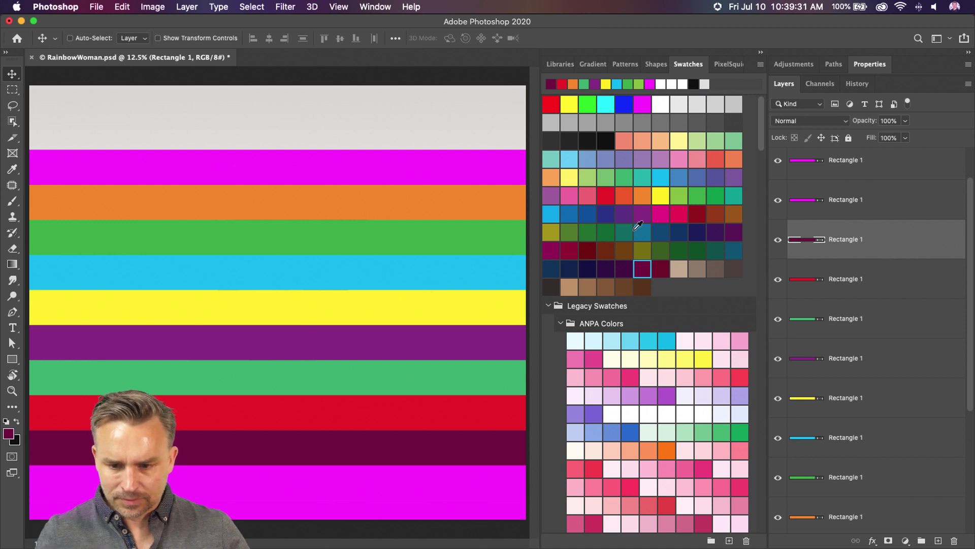
pyautogui.click(642, 232)
pyautogui.click(716, 231)
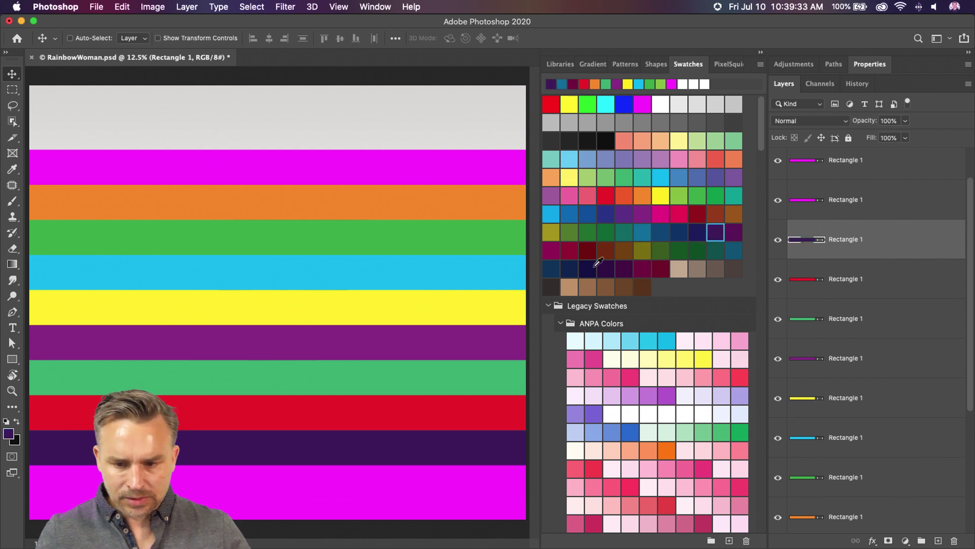
pyautogui.click(550, 269)
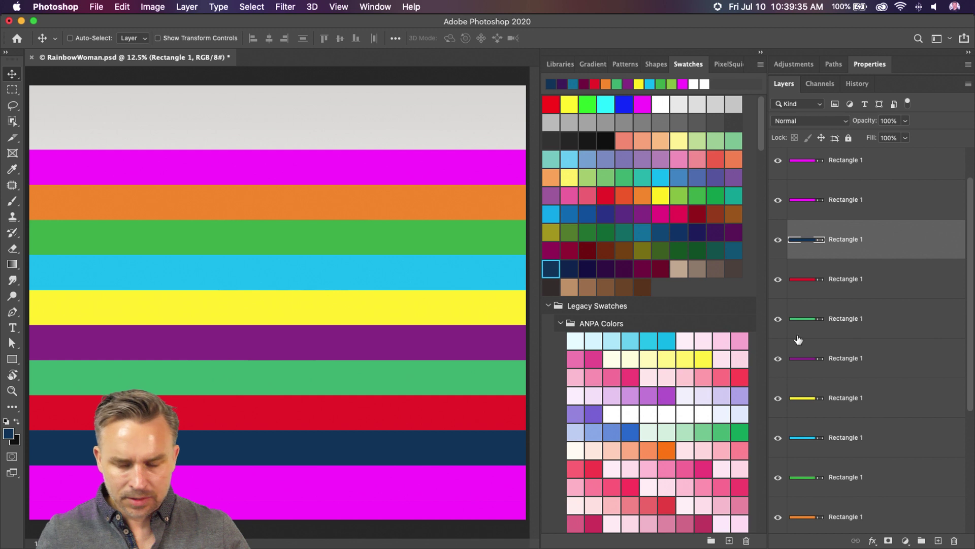
# Recolour the tenth stripe medium blue, the eleventh orange-red and the twelfth dark maroon using colour swatches
pyautogui.click(838, 207)
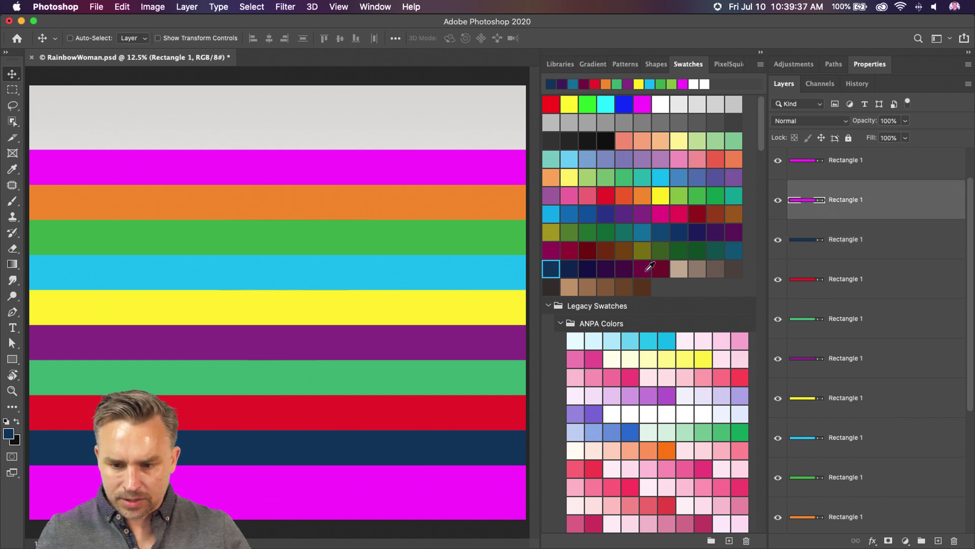
pyautogui.click(644, 268)
pyautogui.click(697, 176)
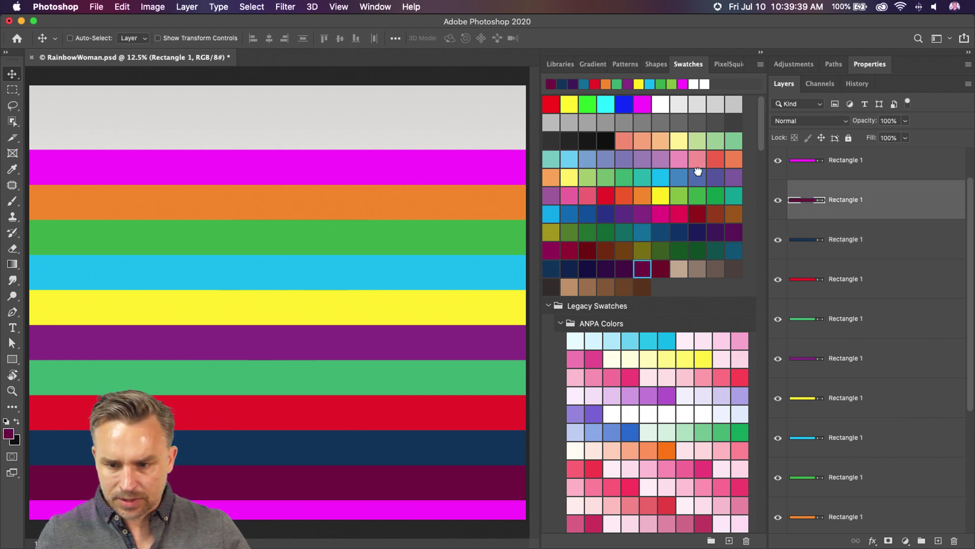
pyautogui.click(819, 168)
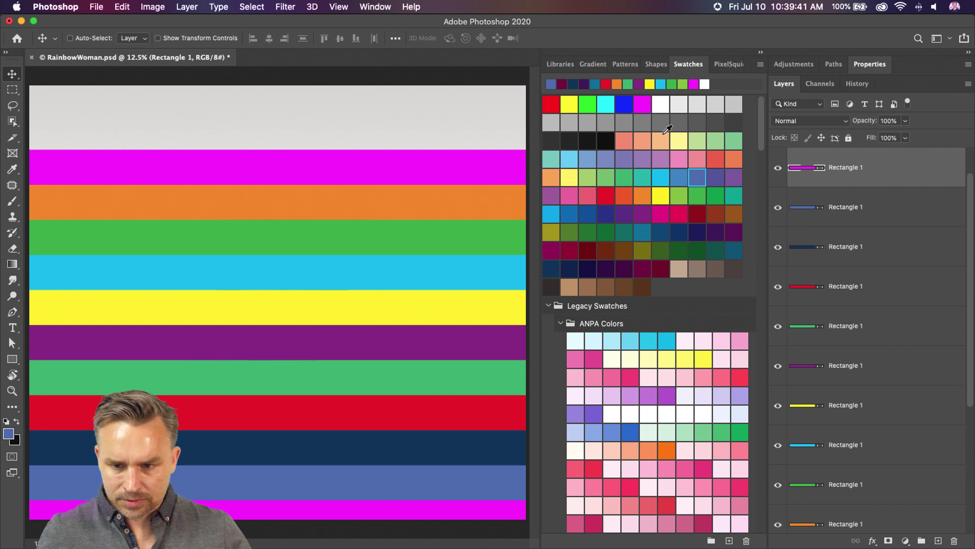
pyautogui.click(625, 195)
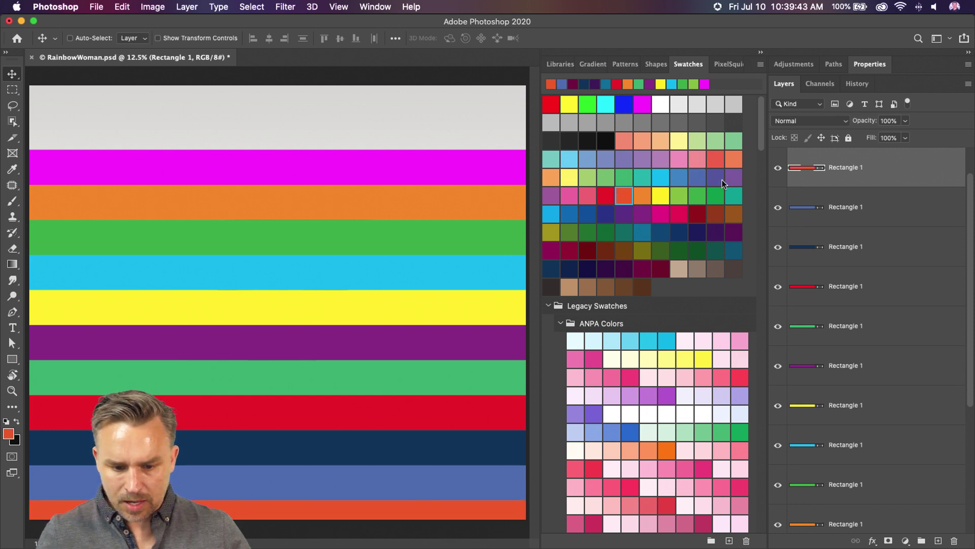
pyautogui.moveTo(808, 173)
pyautogui.mouseDown()
pyautogui.moveTo(808, 193)
pyautogui.moveTo(808, 169)
pyautogui.mouseUp()
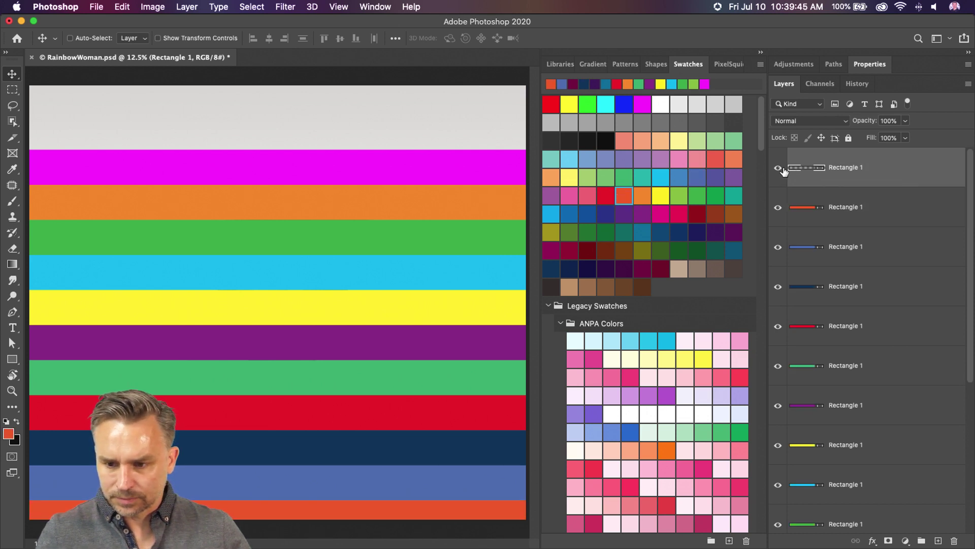
pyautogui.click(641, 268)
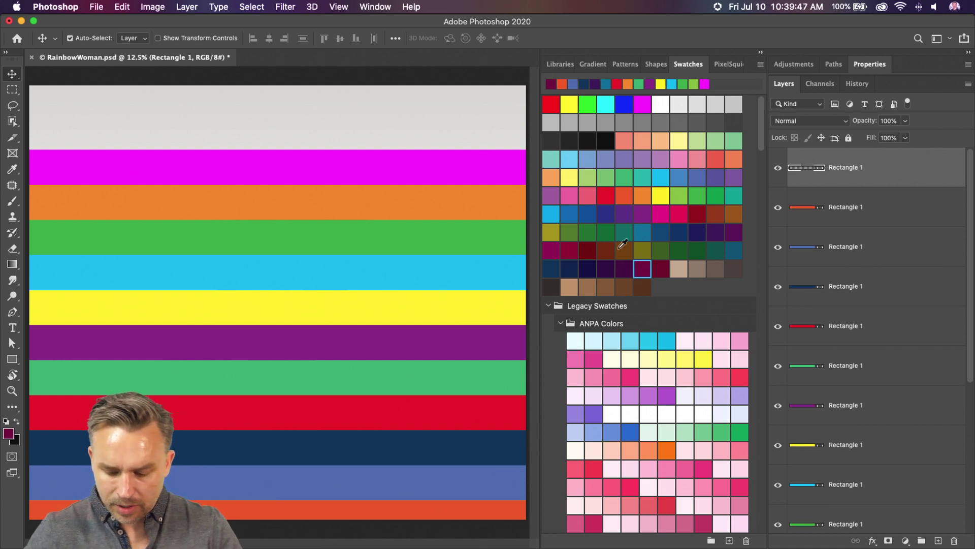
# Select all the stripe layers and move them up together until the lowest stripe meets the canvas's bottom edge
pyautogui.press('super+minus')
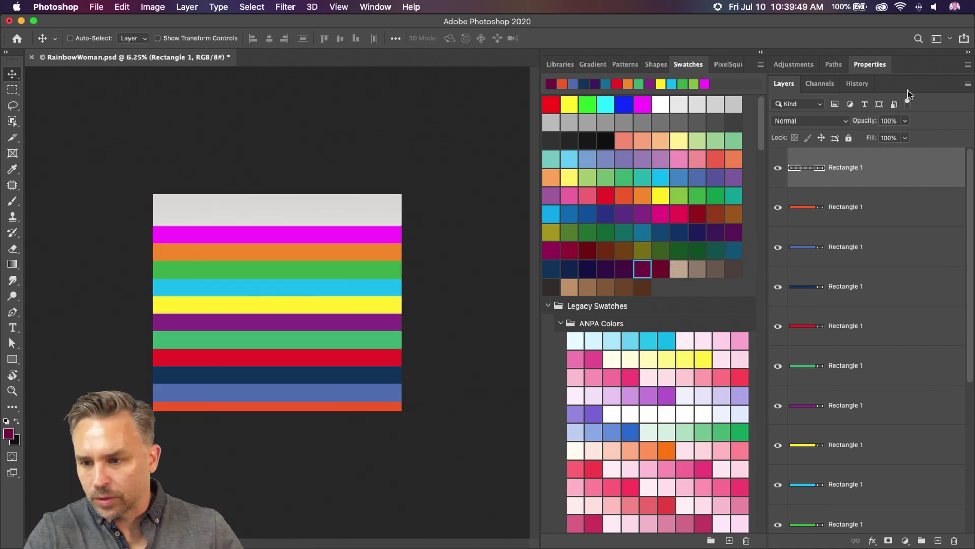
pyautogui.scroll(-5, 841, 339)
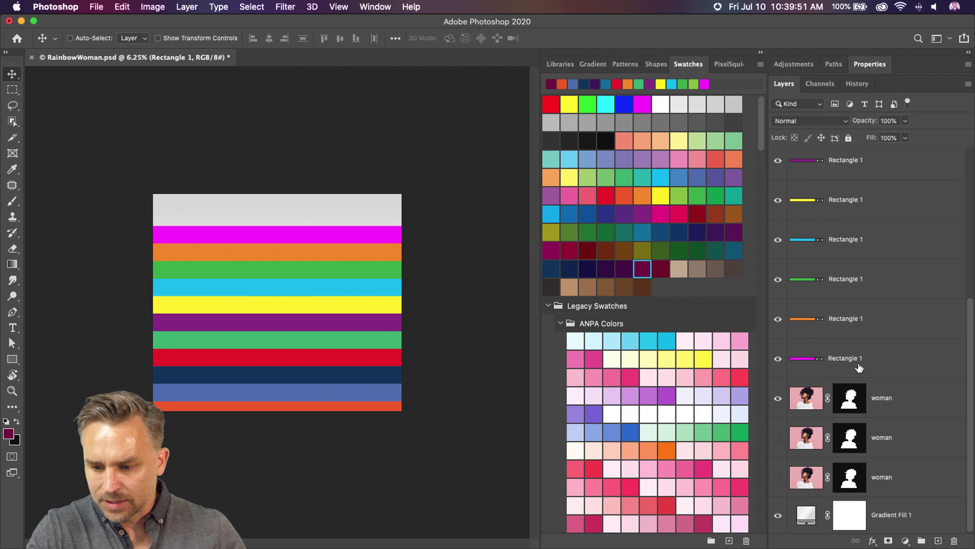
pyautogui.keyDown('shift'); pyautogui.click(858, 369); pyautogui.keyUp('shift')
pyautogui.hotkey('ctrl', 't')
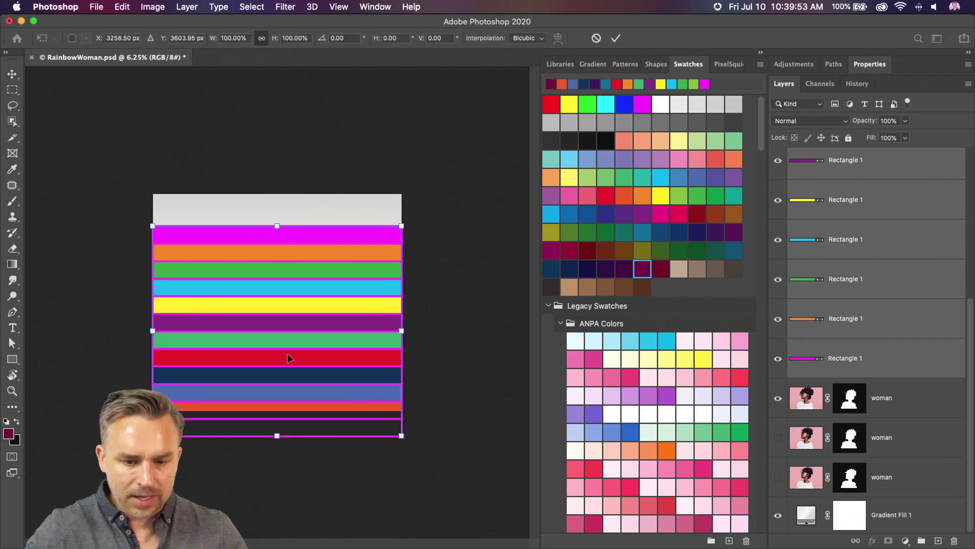
pyautogui.moveTo(237, 341); pyautogui.dragTo(229, 312)
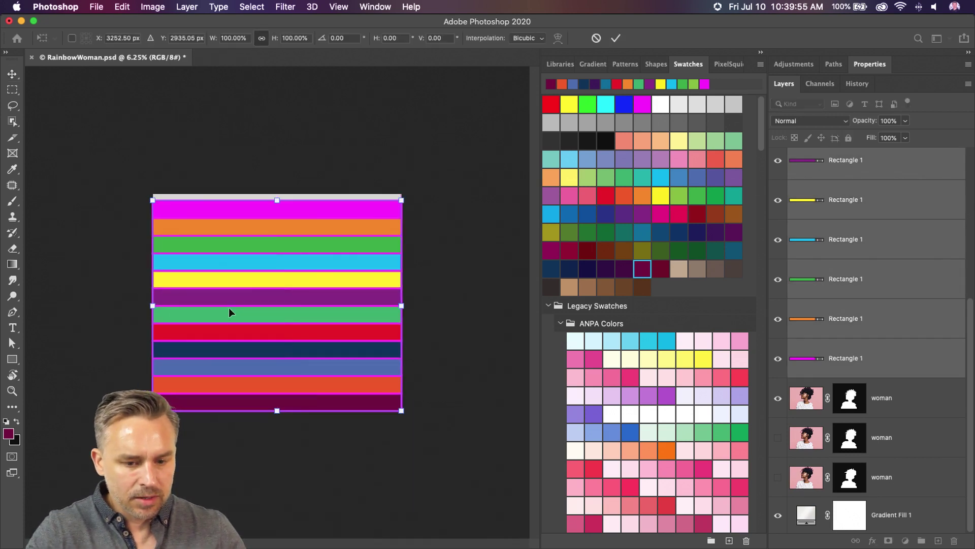
pyautogui.press('Return')
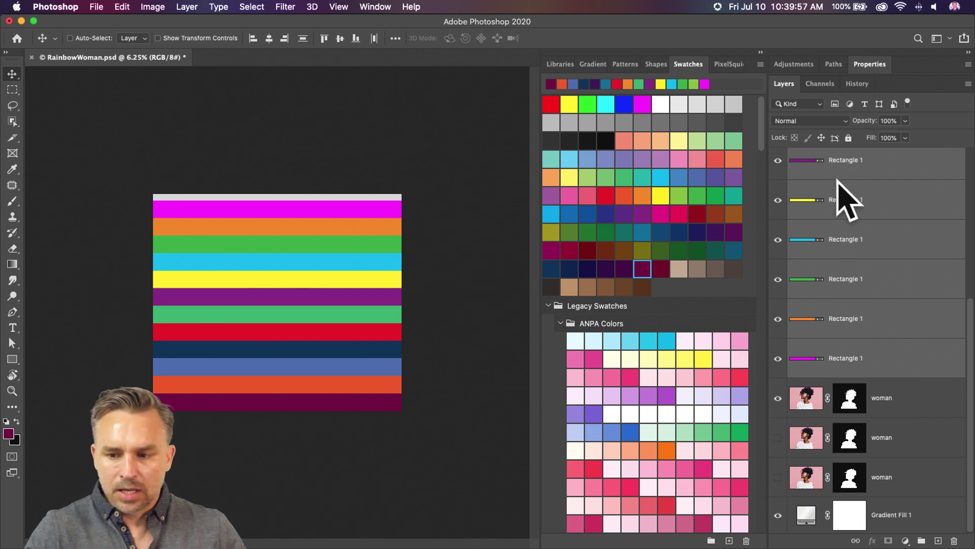
# Convert all the selected stripe layers into a single smart object
pyautogui.scroll(5, 838, 186)
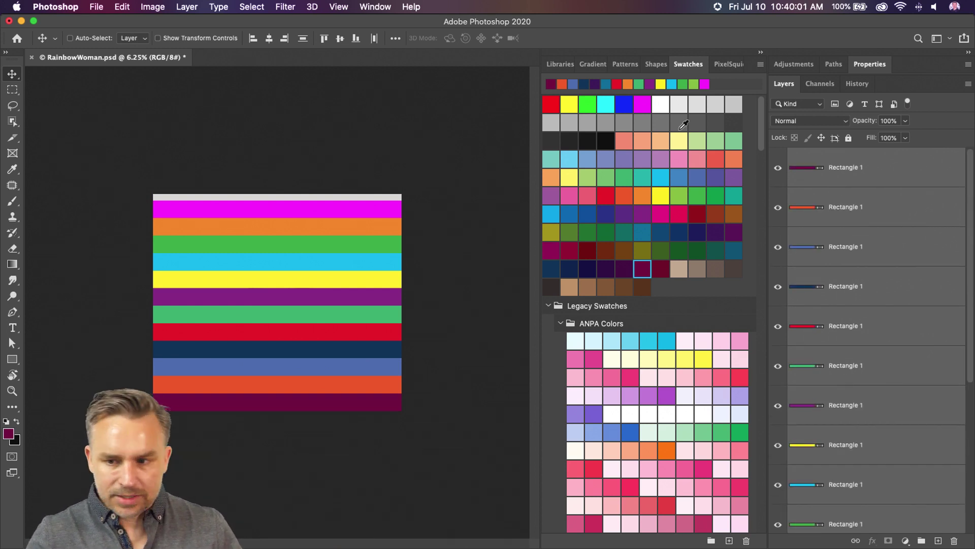
pyautogui.rightClick(827, 166)
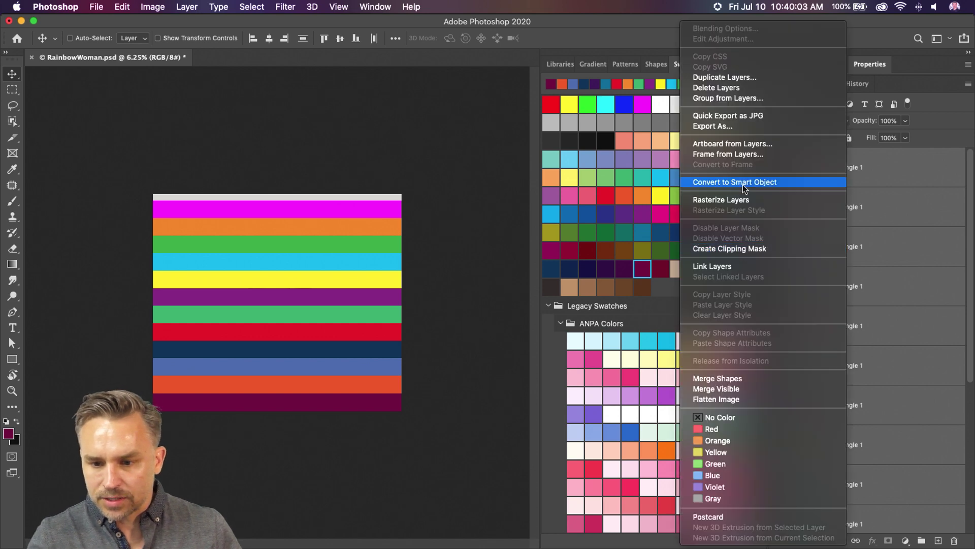
pyautogui.click(797, 183)
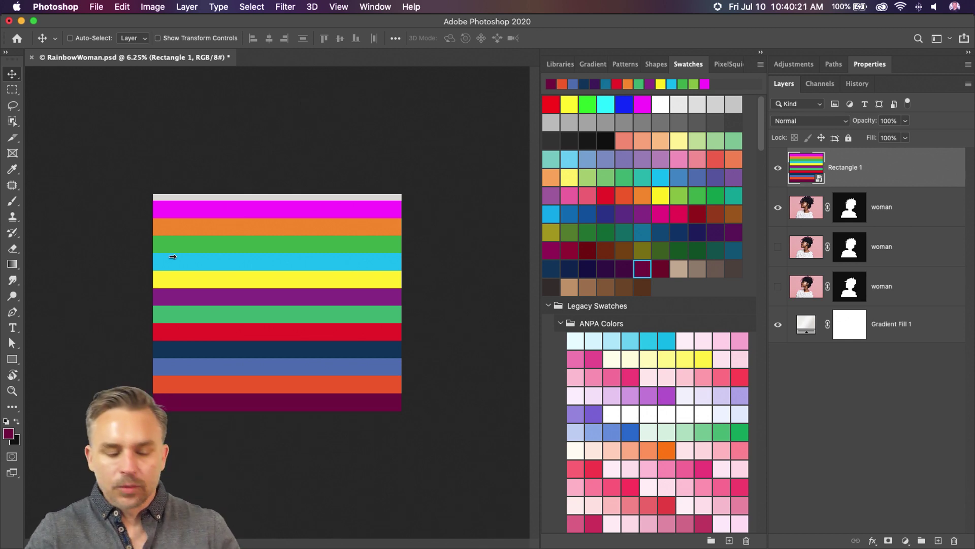
# Switch to Color.ai in Illustrator and undo the pink column back to separate squares in the artboard's two left corners
pyautogui.moveTo(173, 546)
pyautogui.click(192, 533)
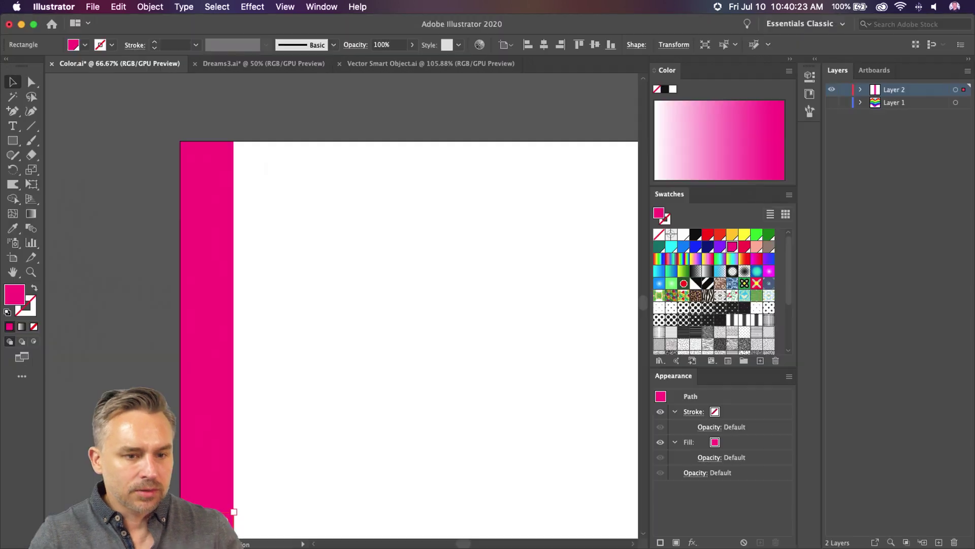
pyautogui.moveTo(240, 196); pyautogui.dragTo(359, 362)
pyautogui.press('cmd+z')
pyautogui.moveTo(217, 496); pyautogui.dragTo(217, 486)
pyautogui.click(231, 126)
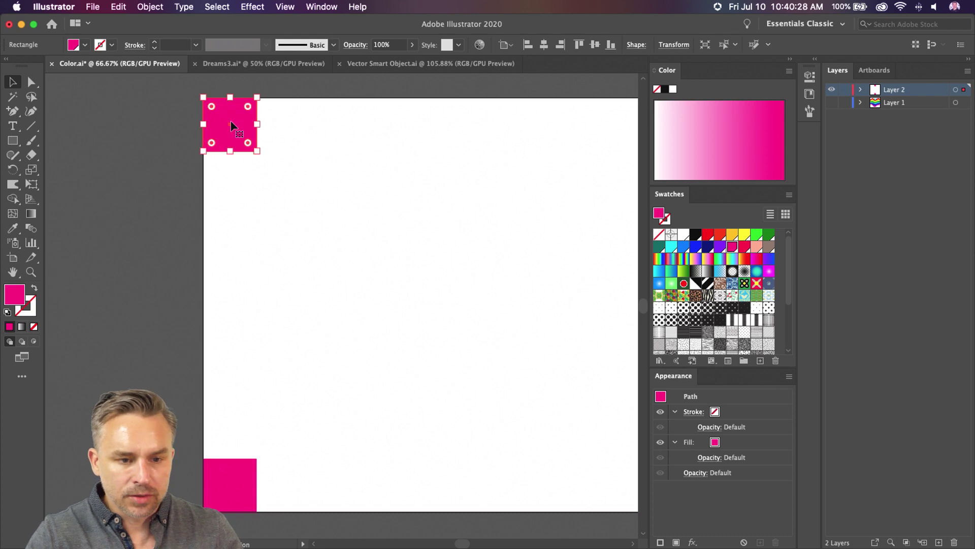
# Fill the lower-left square with blue and blend it with the pink square above using the Blend tool
pyautogui.click(243, 474)
pyautogui.click(693, 248)
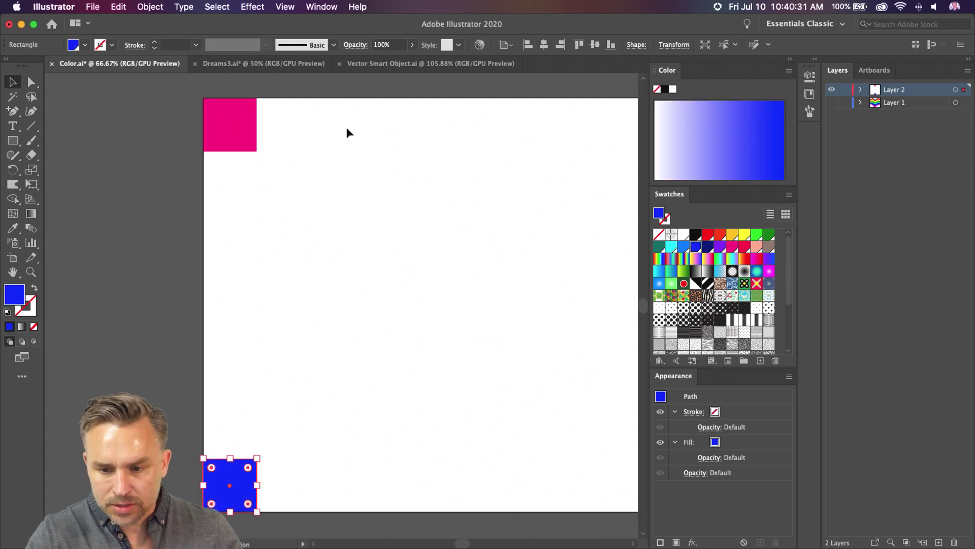
pyautogui.click(235, 126)
pyautogui.keyDown('shift'); pyautogui.click(221, 499); pyautogui.keyUp('shift')
pyautogui.press('w')
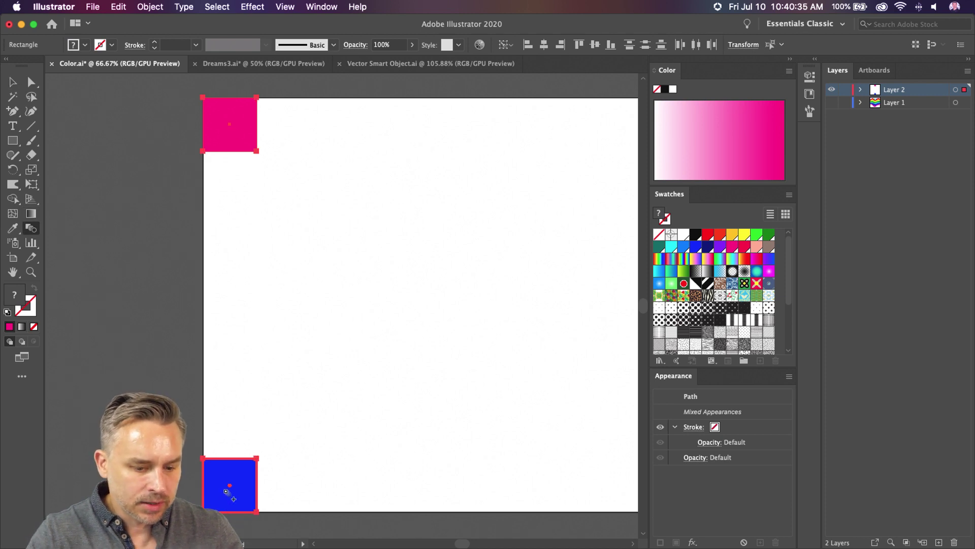
pyautogui.click(229, 489)
pyautogui.press('v')
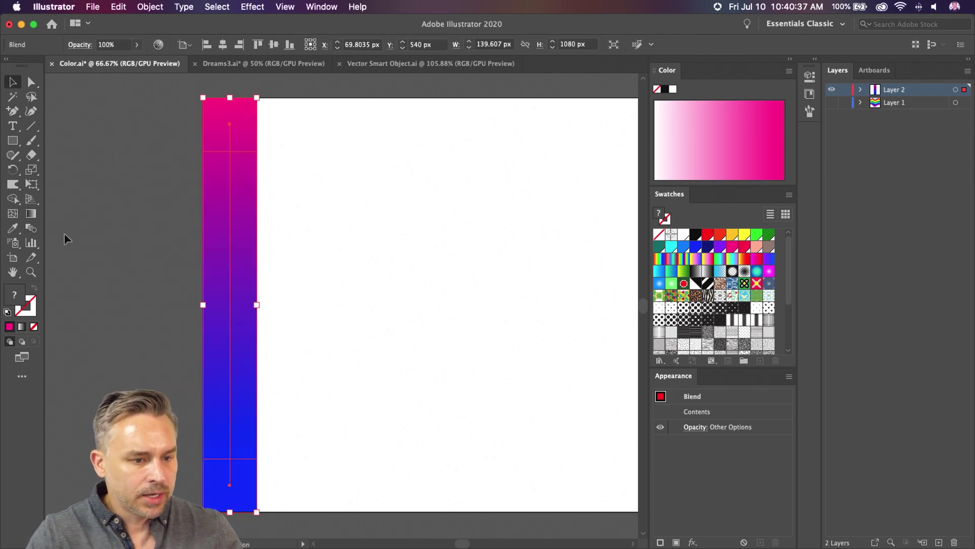
# Set the blend's spacing to Specified Steps with 20 steps and turn on the preview
pyautogui.doubleClick(32, 232)
pyautogui.click(573, 336)
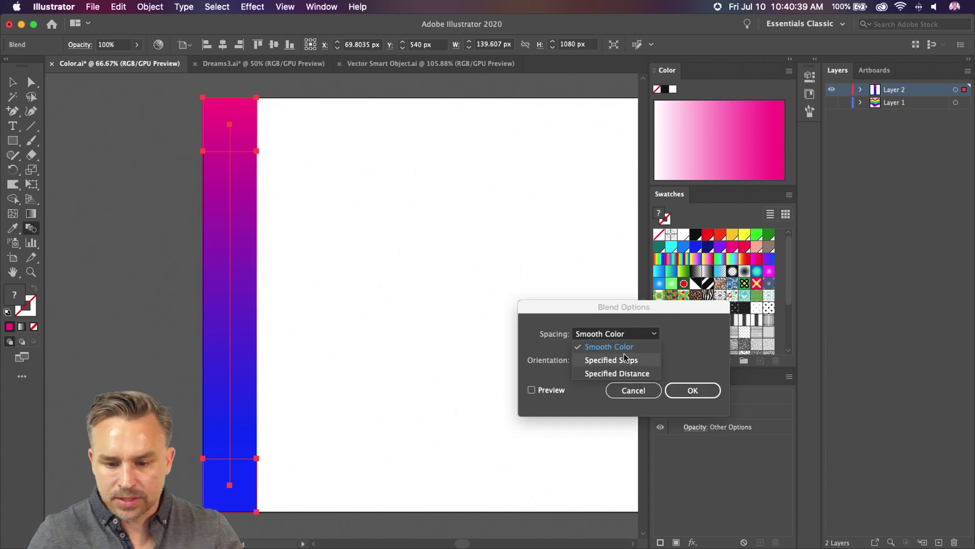
pyautogui.click(589, 346)
pyautogui.write('3')
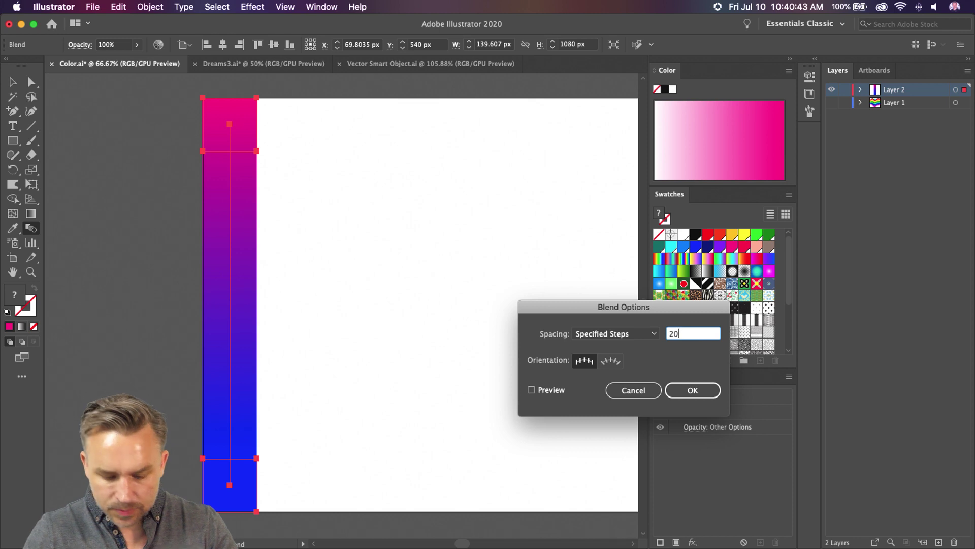
pyautogui.click(532, 390)
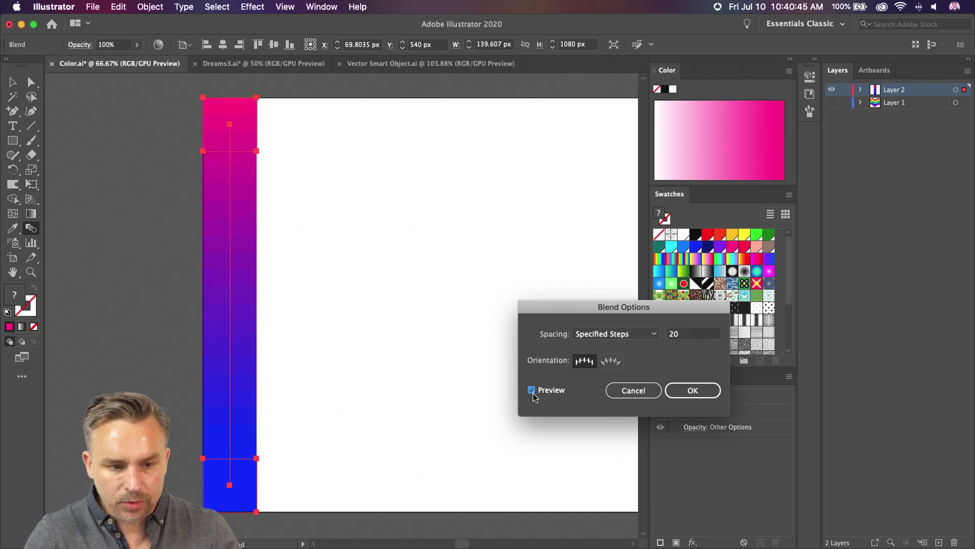
# Try 10 blend steps, reduce the number to 8, and apply the blend options
pyautogui.write('10')
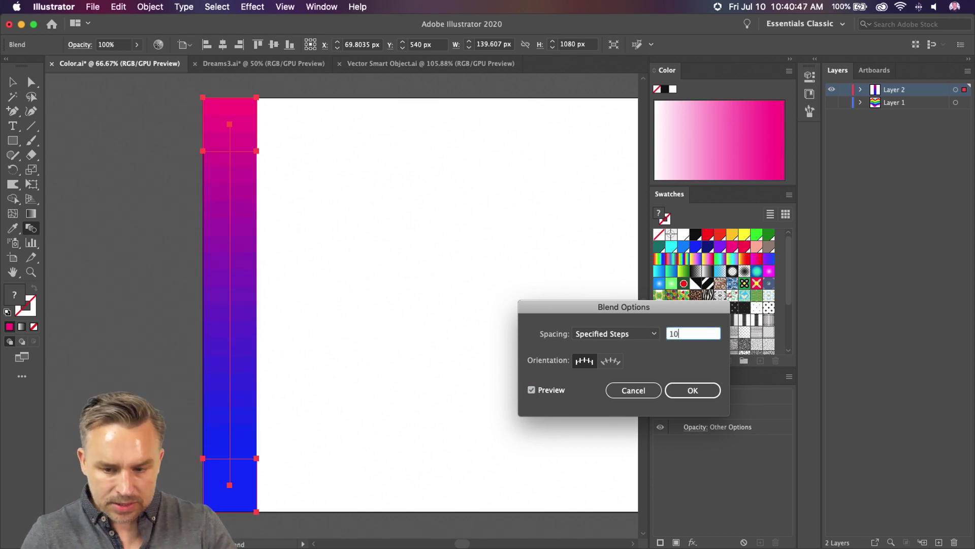
pyautogui.press('Tab')
pyautogui.click(695, 334)
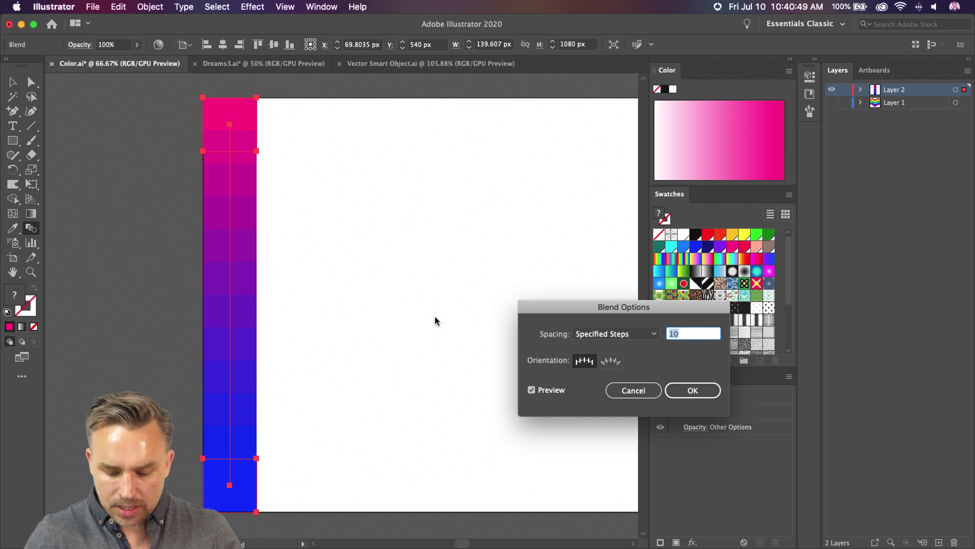
pyautogui.write('8')
pyautogui.press('Tab')
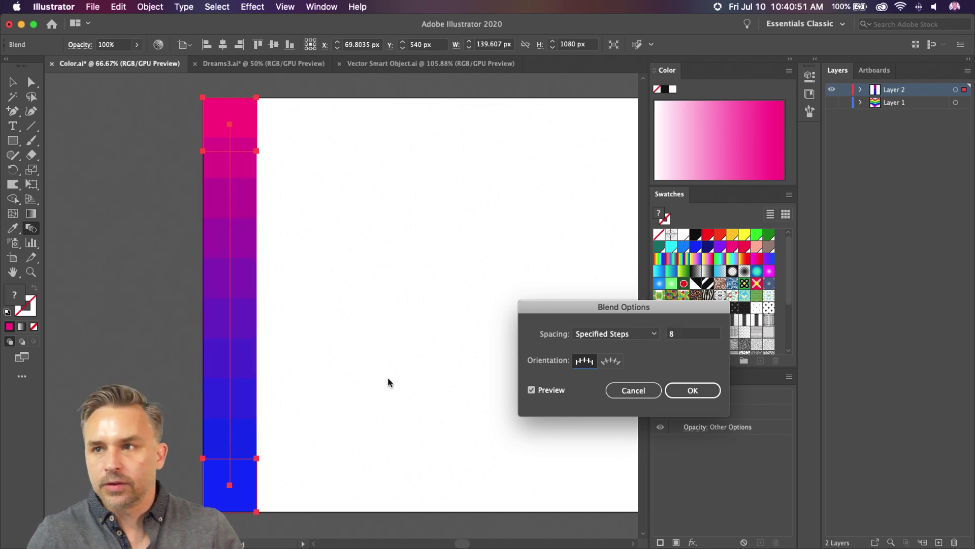
pyautogui.click(693, 390)
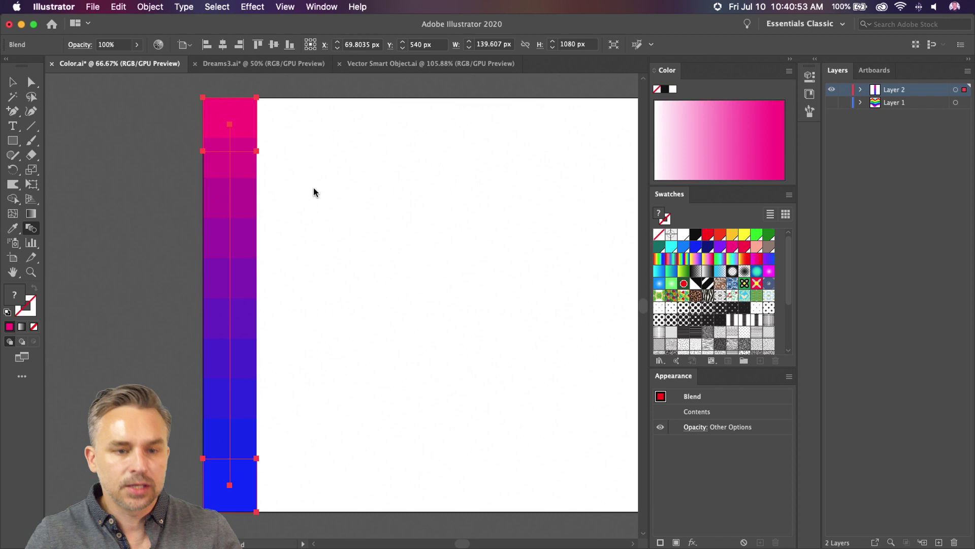
# Stretch the blend horizontally across the artboard to about 1731 px wide and collapse the colour panels
pyautogui.moveTo(305, 213); pyautogui.dragTo(168, 224)
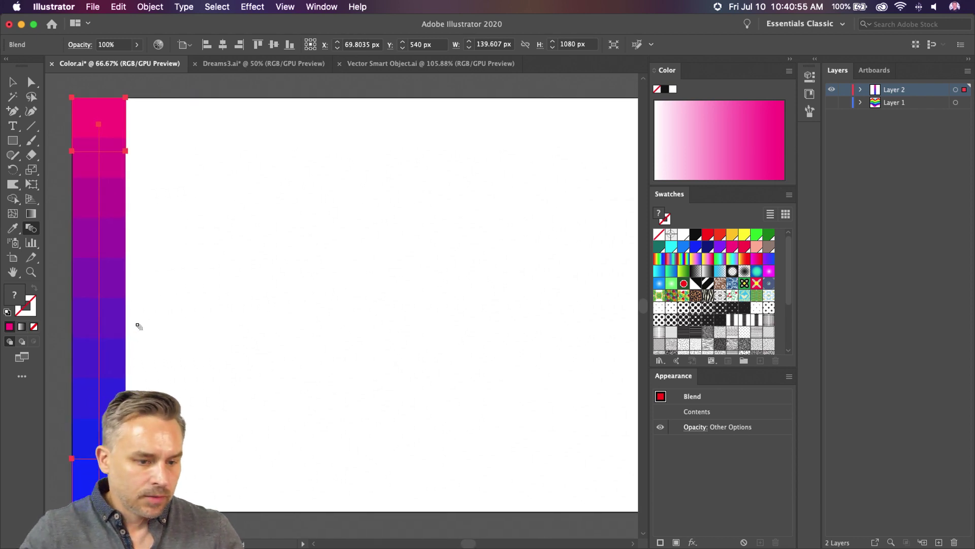
pyautogui.press('v')
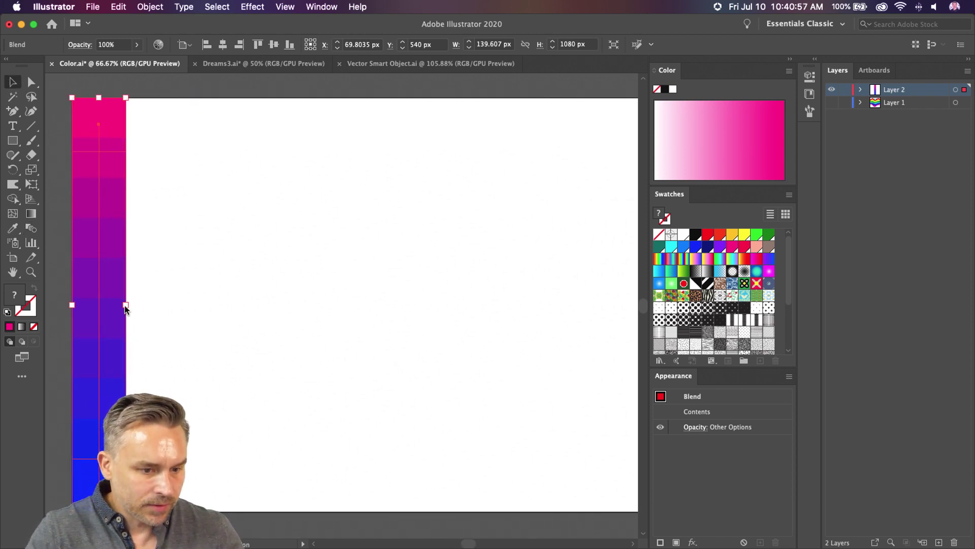
pyautogui.moveTo(126, 304); pyautogui.dragTo(613, 322)
pyautogui.click(788, 59)
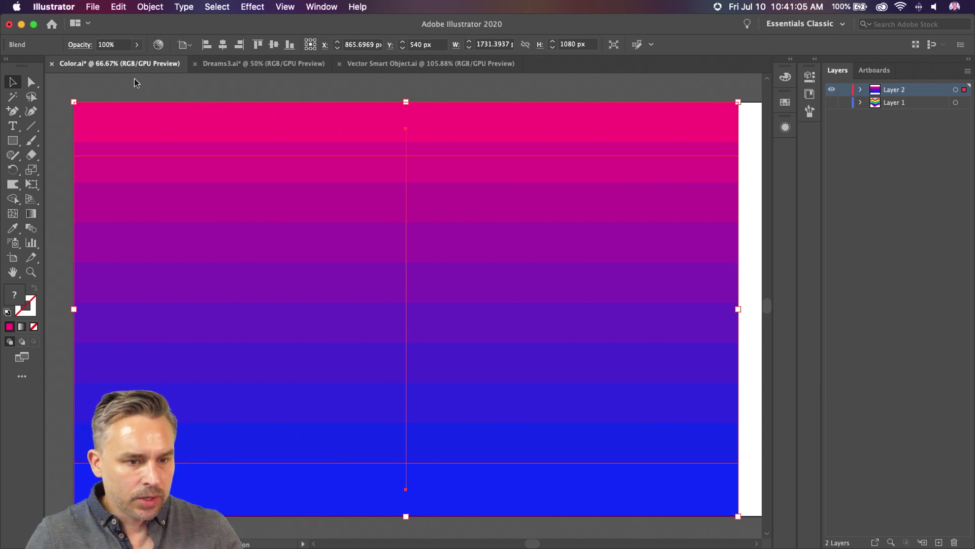
# Expand the blend into separate stripe shapes and stretch the group horizontally to the artboard's right edge
pyautogui.click(147, 7)
pyautogui.moveTo(198, 316)
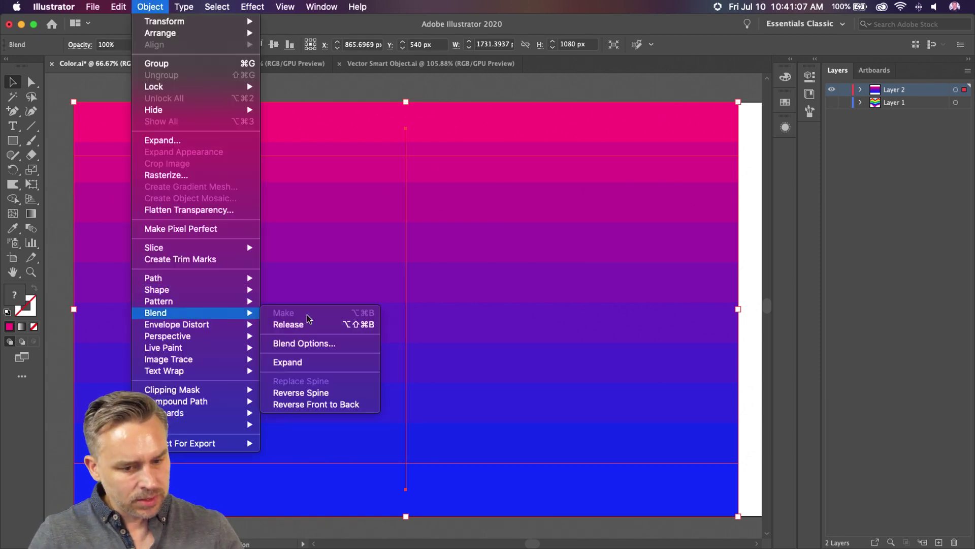
pyautogui.click(315, 361)
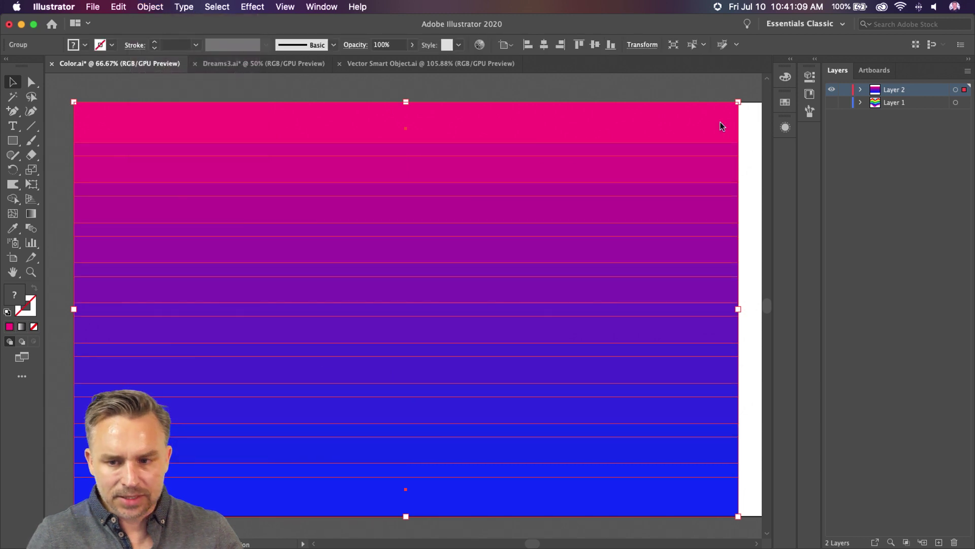
pyautogui.moveTo(739, 309); pyautogui.dragTo(699, 315)
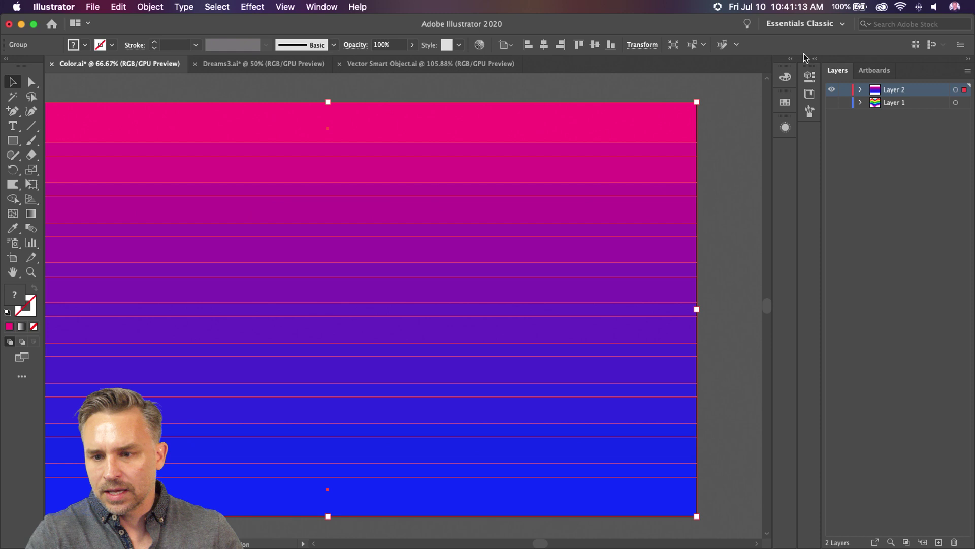
# Select the range of solid swatches from red to magenta and try the RandomSwatchesFill script on the grouped stripes
pyautogui.click(790, 59)
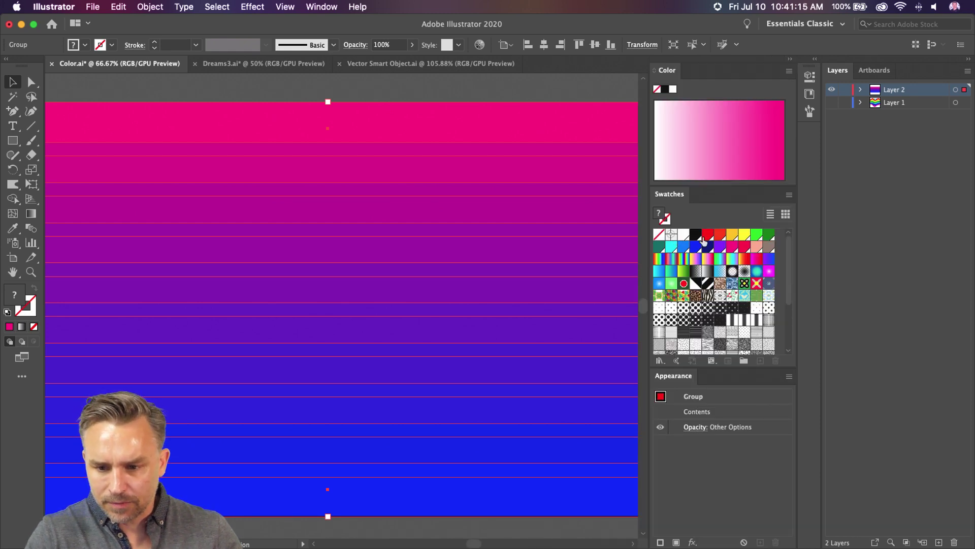
pyautogui.click(709, 235)
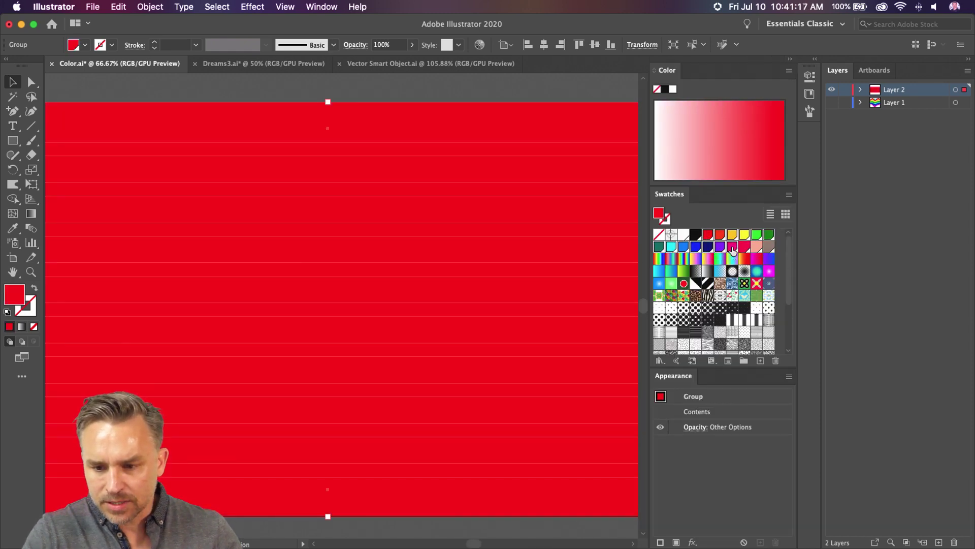
pyautogui.click(93, 7)
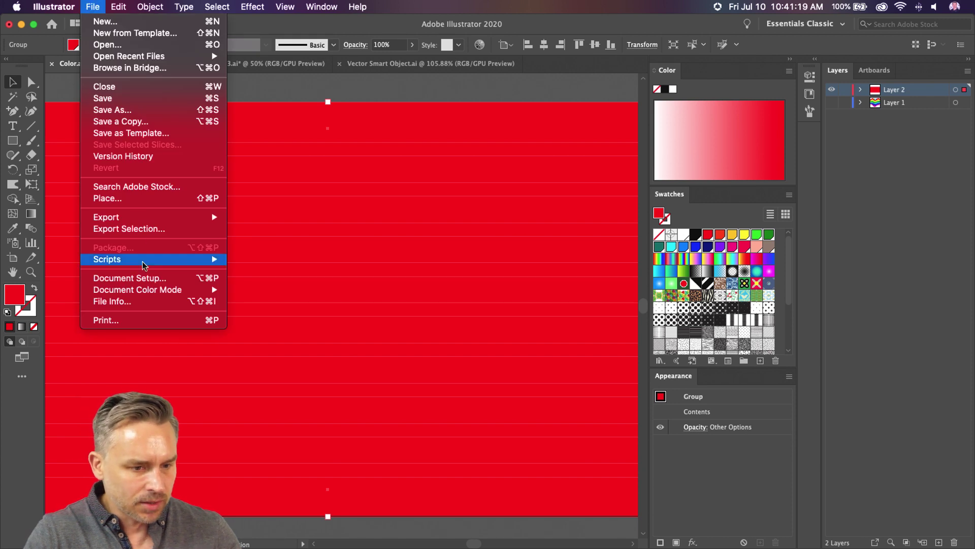
pyautogui.moveTo(144, 264)
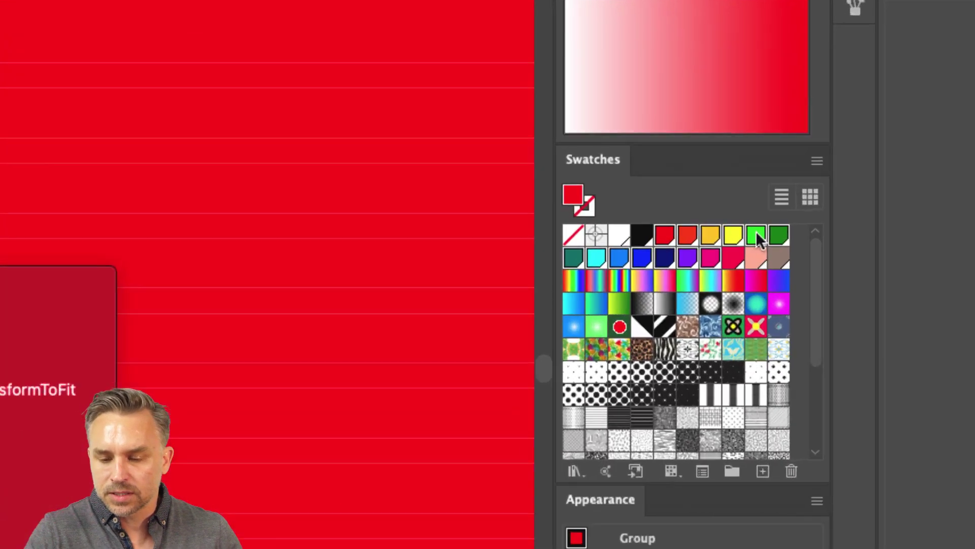
pyautogui.click(756, 231)
pyautogui.click(93, 7)
pyautogui.moveTo(152, 259)
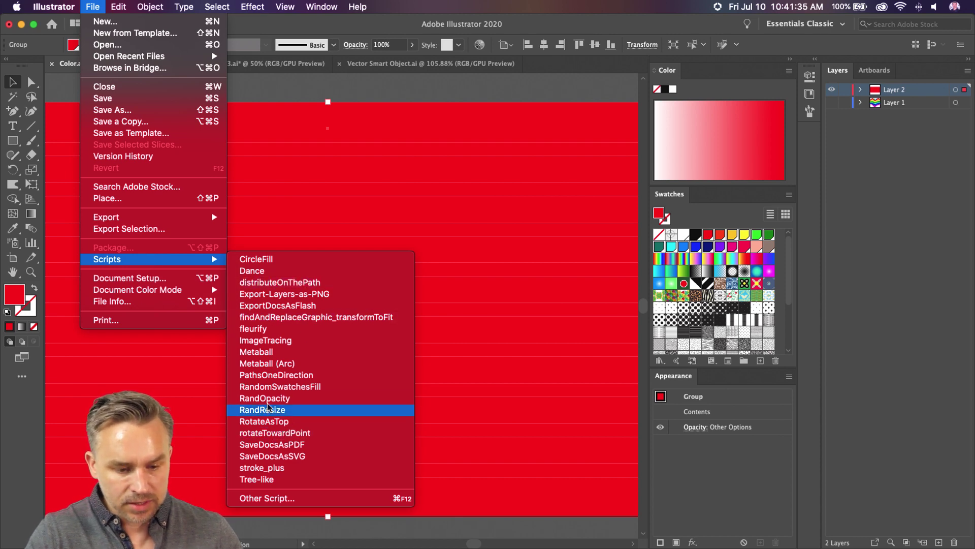
pyautogui.click(266, 389)
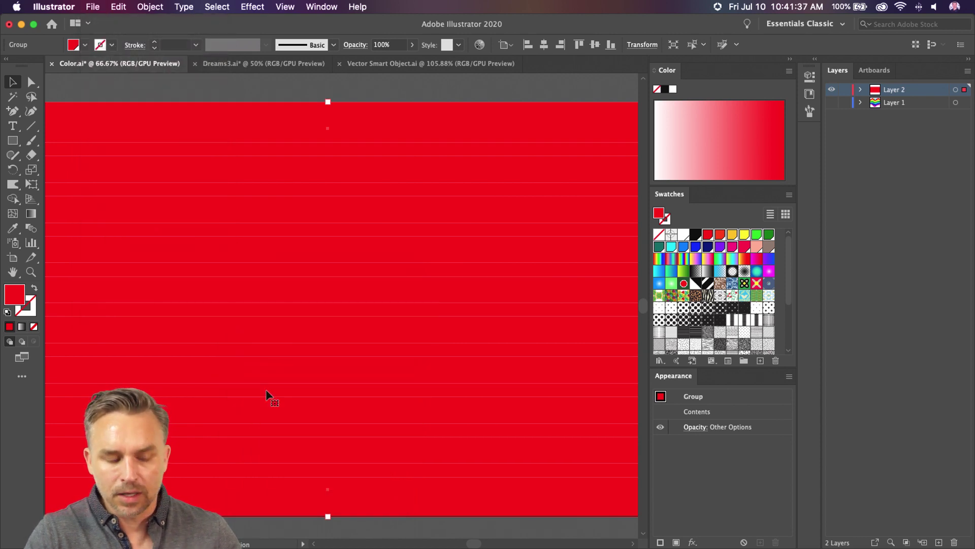
# Ungroup the stripes and run the RandomSwatchesFill script on them twice to recolour them from the selected swatches
pyautogui.rightClick(229, 120)
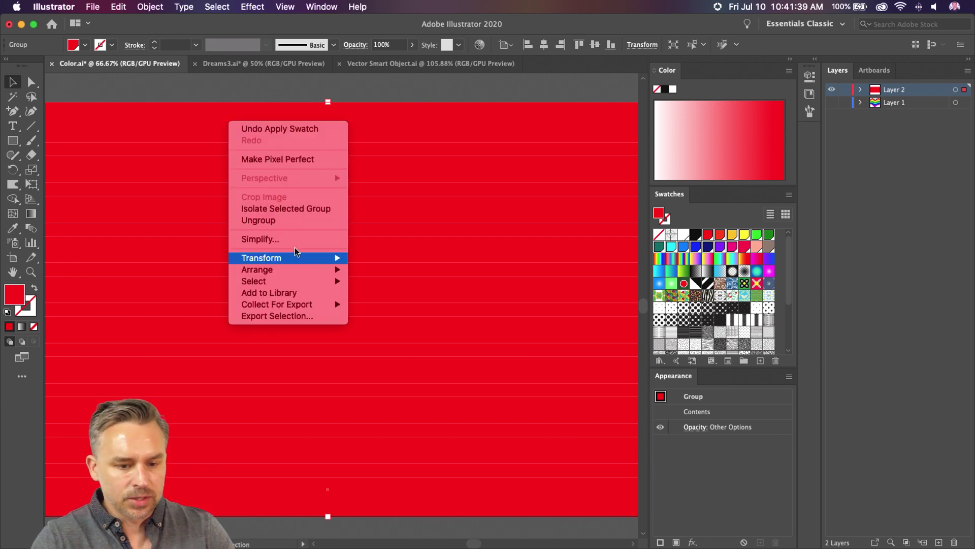
pyautogui.click(268, 220)
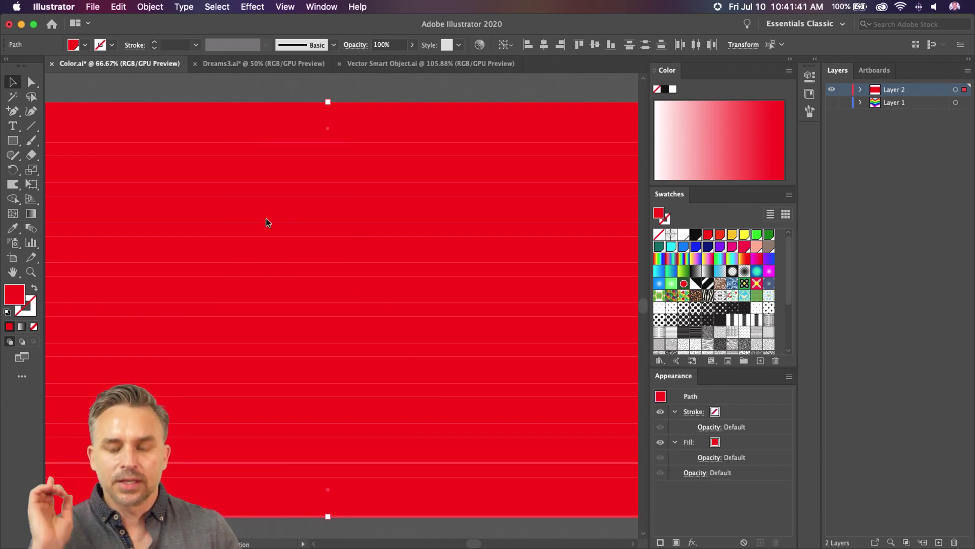
pyautogui.click(93, 6)
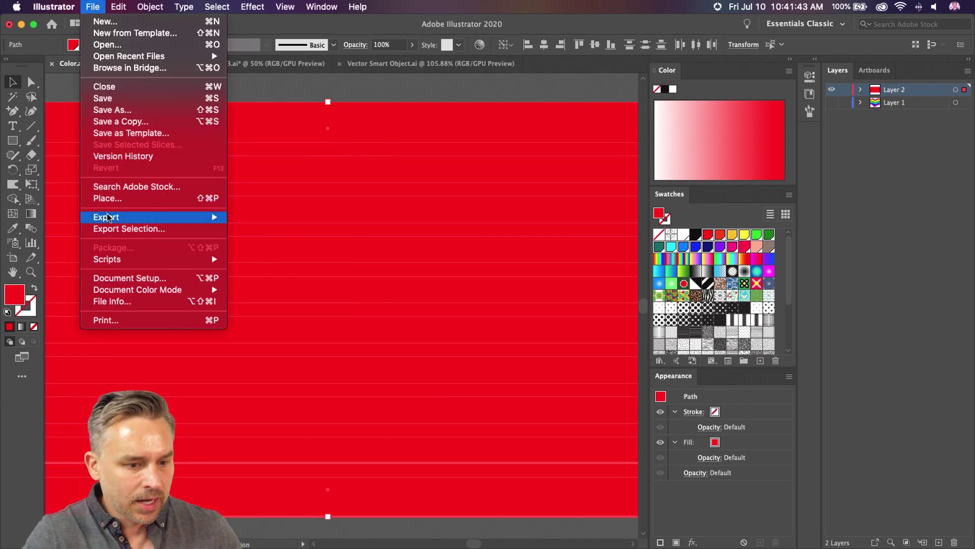
pyautogui.moveTo(147, 260)
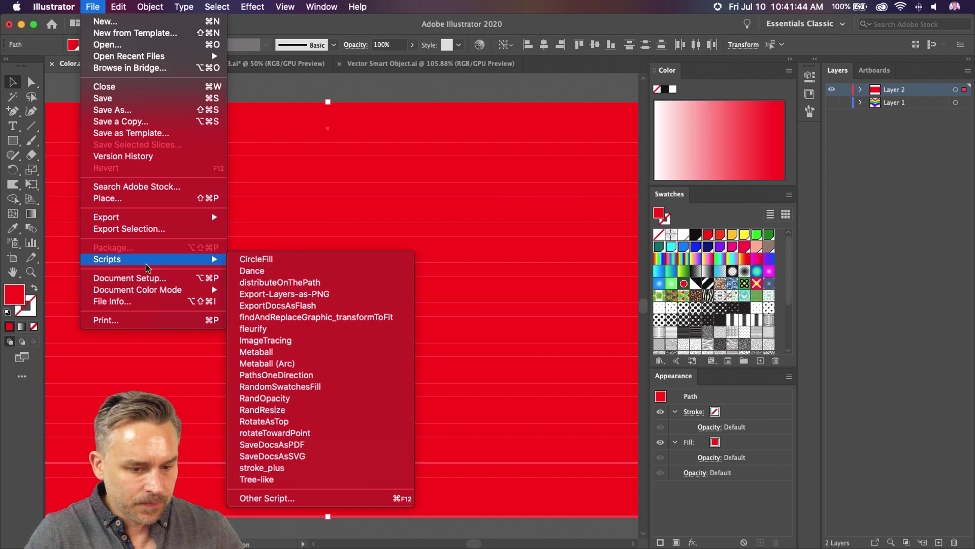
pyautogui.click(300, 398)
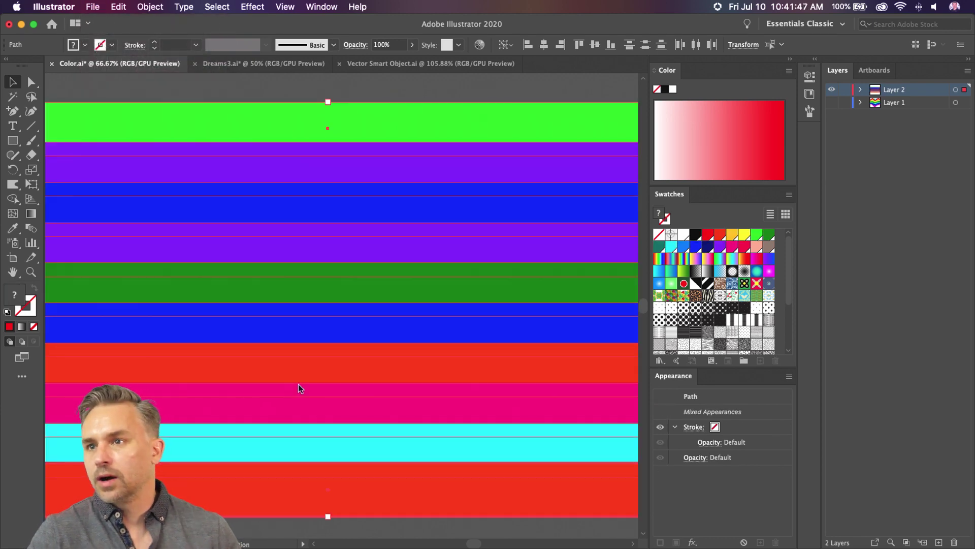
pyautogui.click(92, 7)
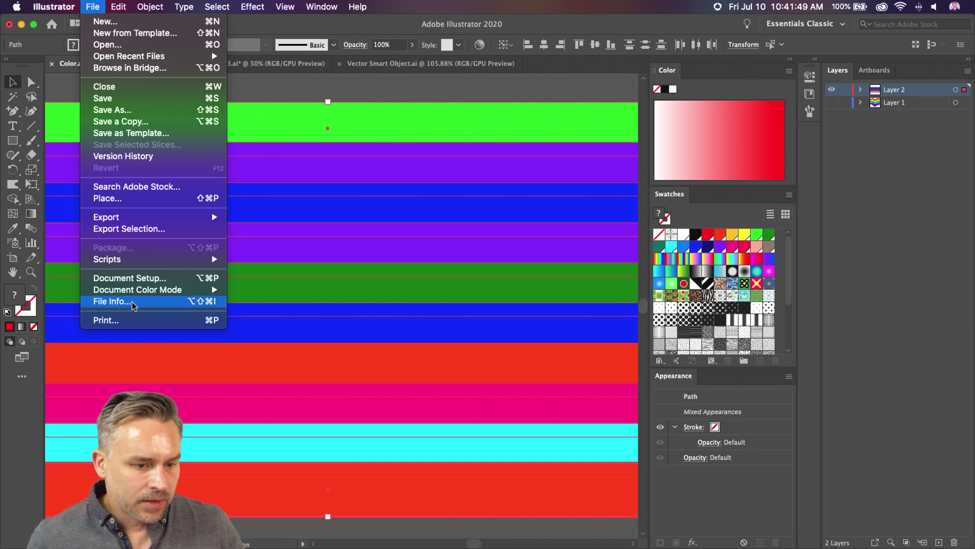
pyautogui.moveTo(131, 262)
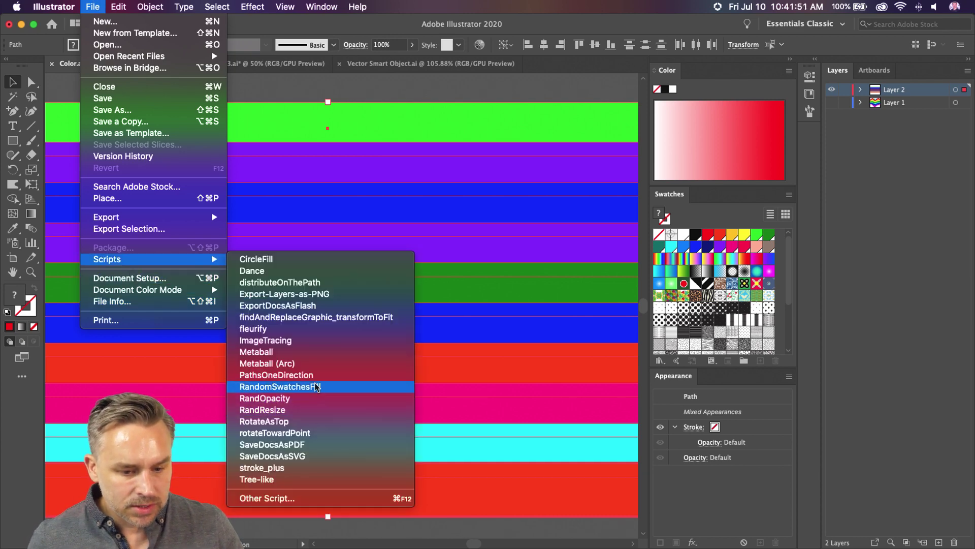
pyautogui.click(316, 387)
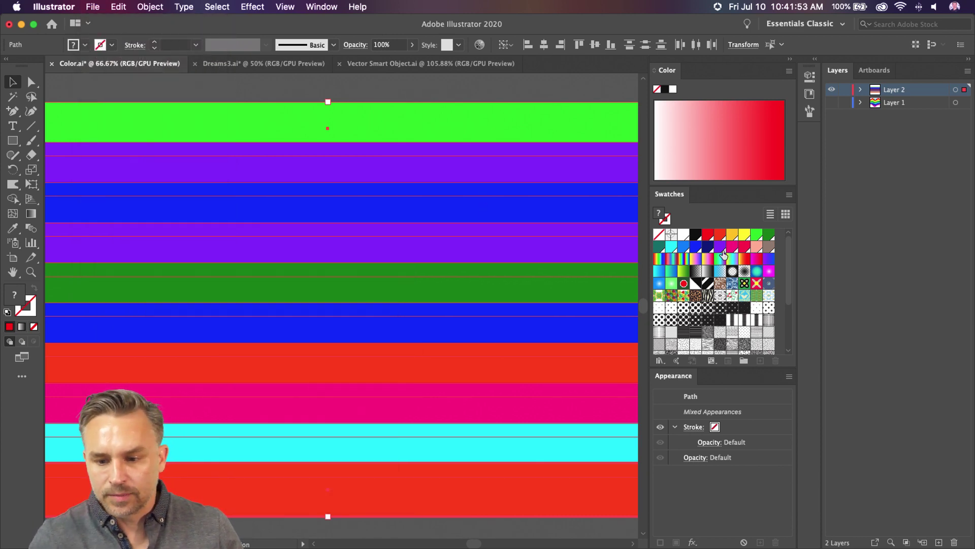
# Limit the swatch selection to the second-row colours from teal to crimson and recolour the stripes with the RandomSwatchesFill script
pyautogui.click(709, 235)
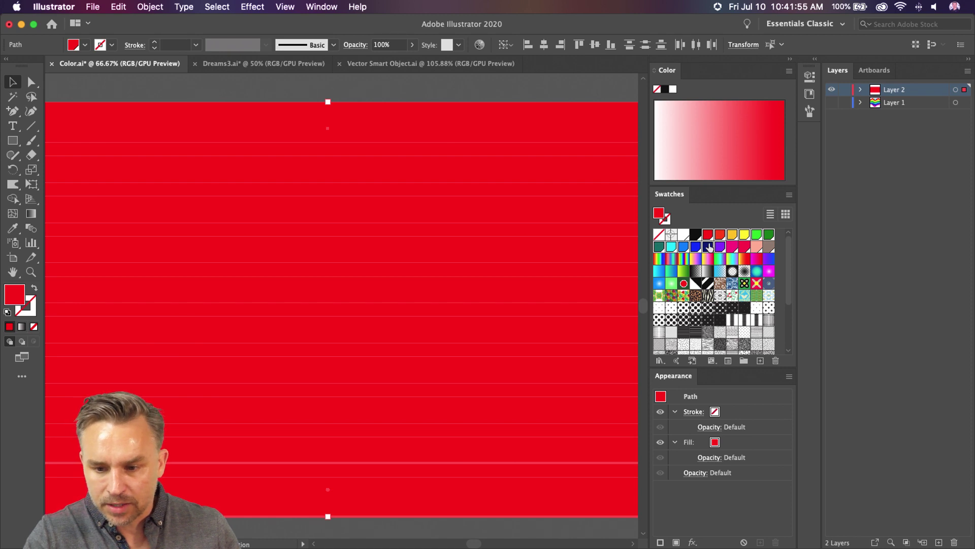
pyautogui.click(709, 247)
pyautogui.click(745, 247)
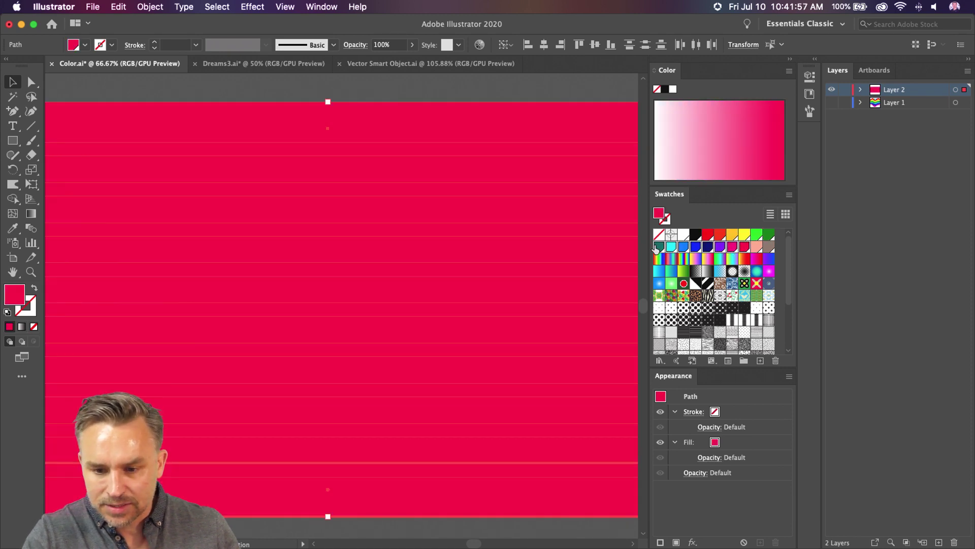
pyautogui.click(92, 6)
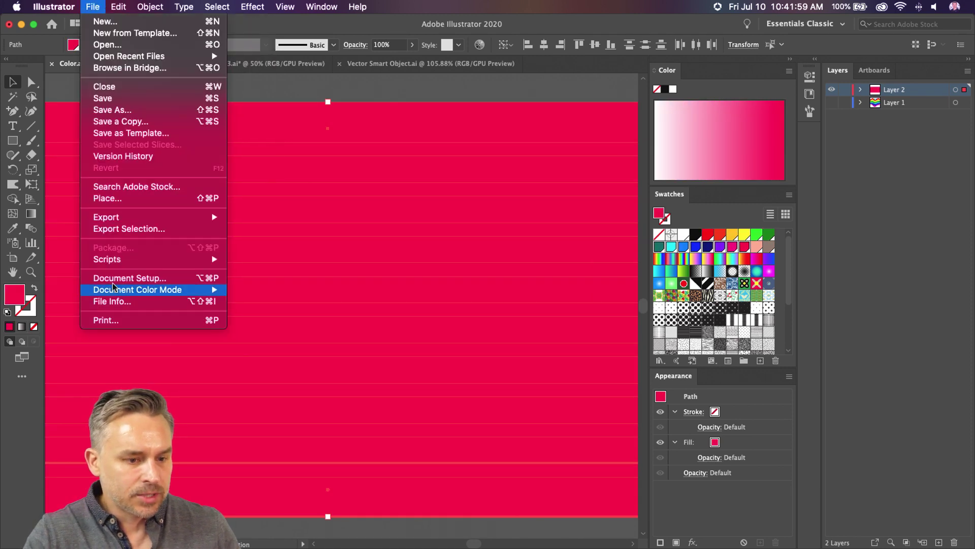
pyautogui.moveTo(117, 259)
pyautogui.click(256, 387)
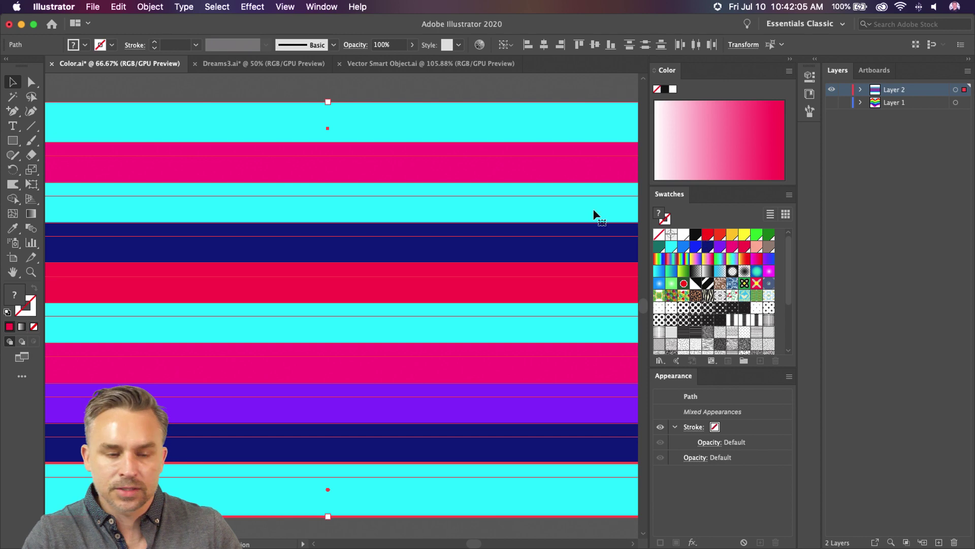
# Switch to RainbowWoman.psd in Photoshop, toggle the Rectangle 1 stripes layer, and collapse the Swatches panel for a larger canvas
pyautogui.click(168, 92)
pyautogui.click(21, 24)
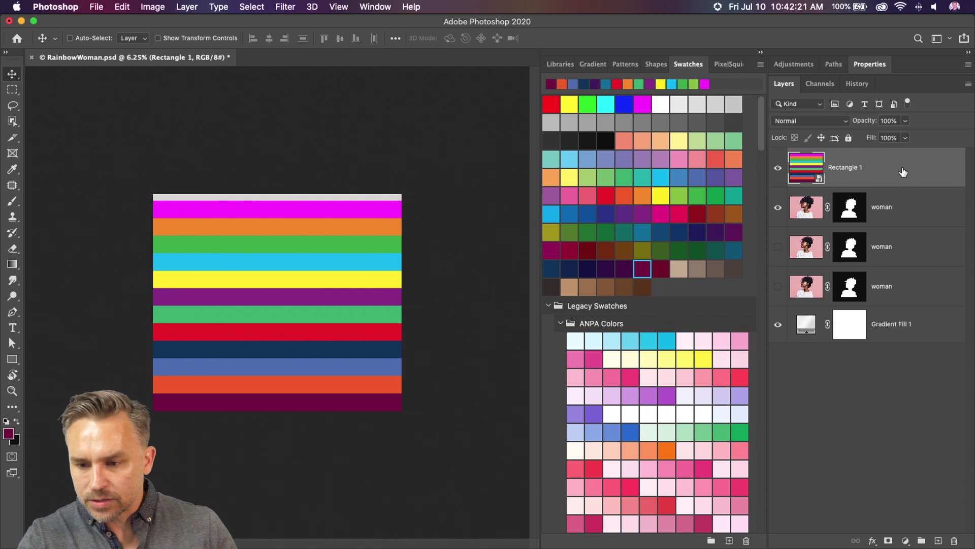
pyautogui.click(777, 167)
pyautogui.click(777, 168)
pyautogui.press('super+equal')
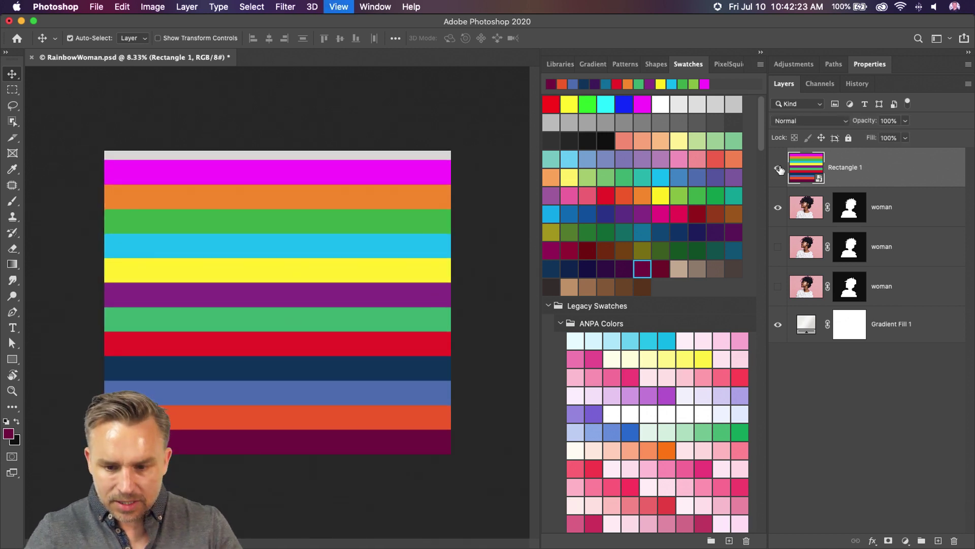
pyautogui.click(762, 53)
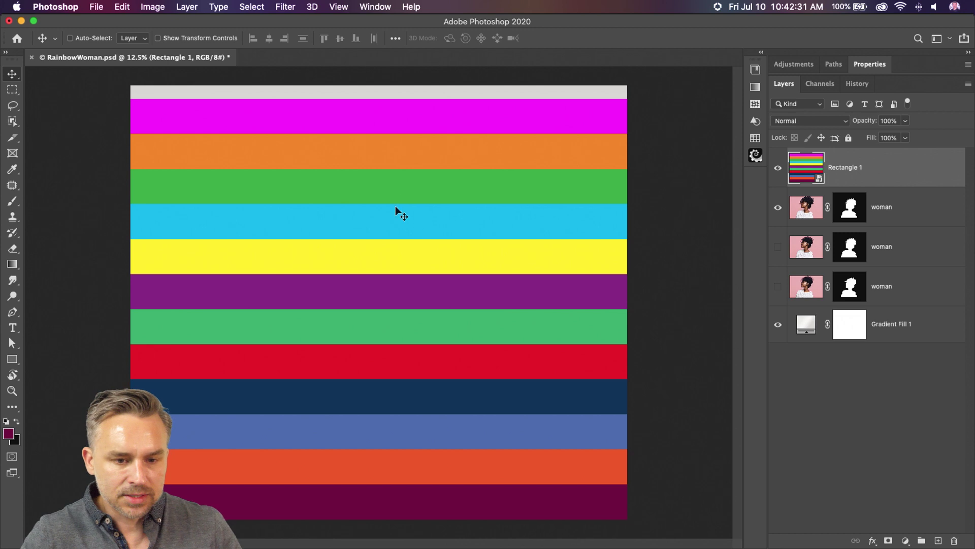
# Turn on the CMYK proof colours, and hide and show the Rectangle 1 layer
pyautogui.press('super+y')
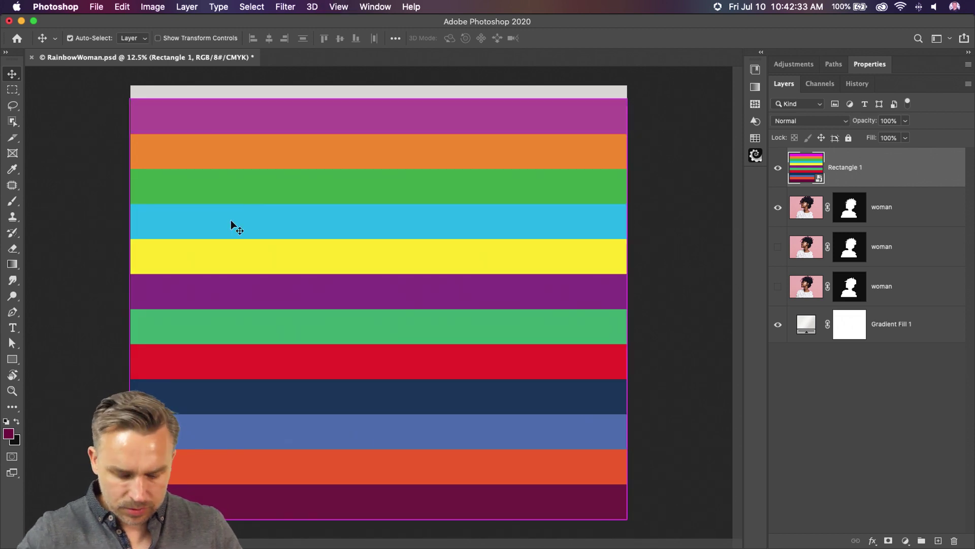
pyautogui.press('super+comma')
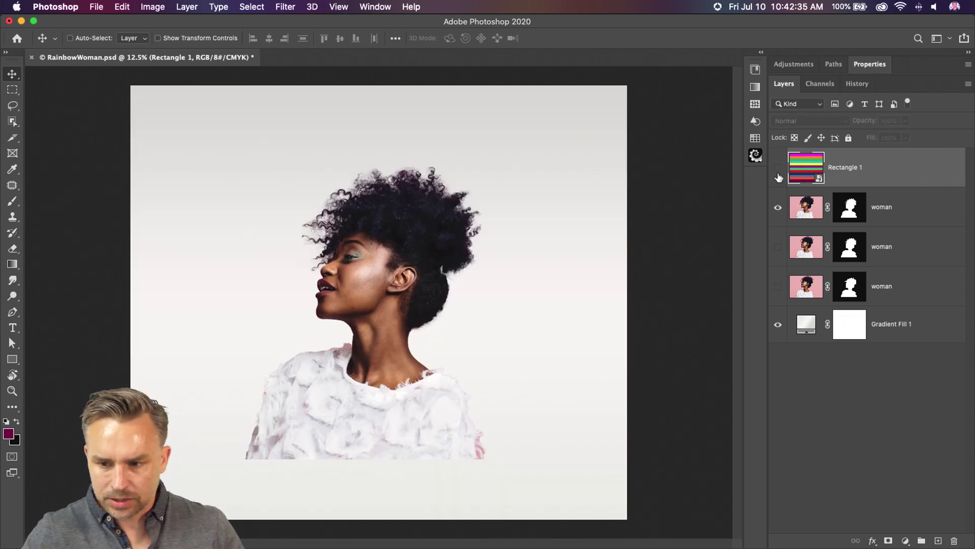
pyautogui.click(778, 168)
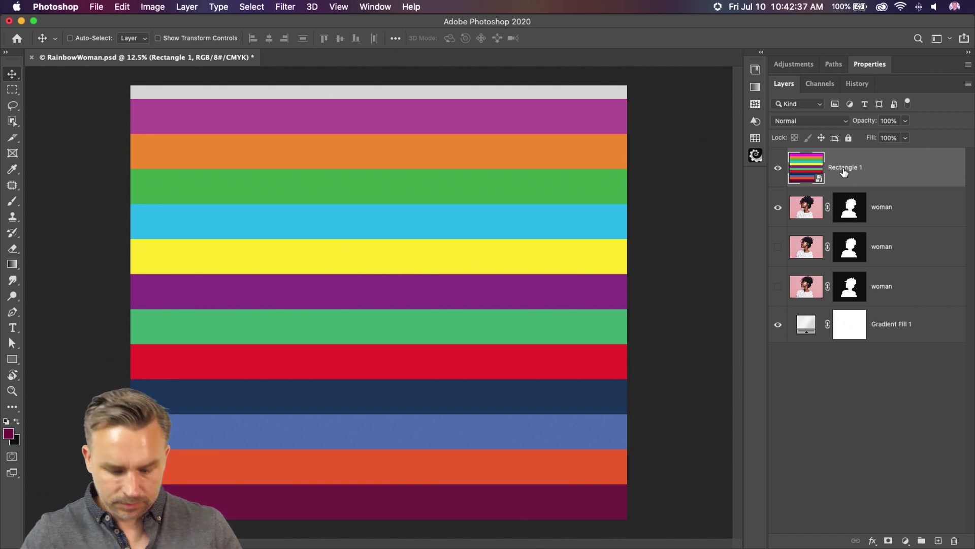
# Compare the last two Layer Visibility states in the document's history
pyautogui.click(859, 83)
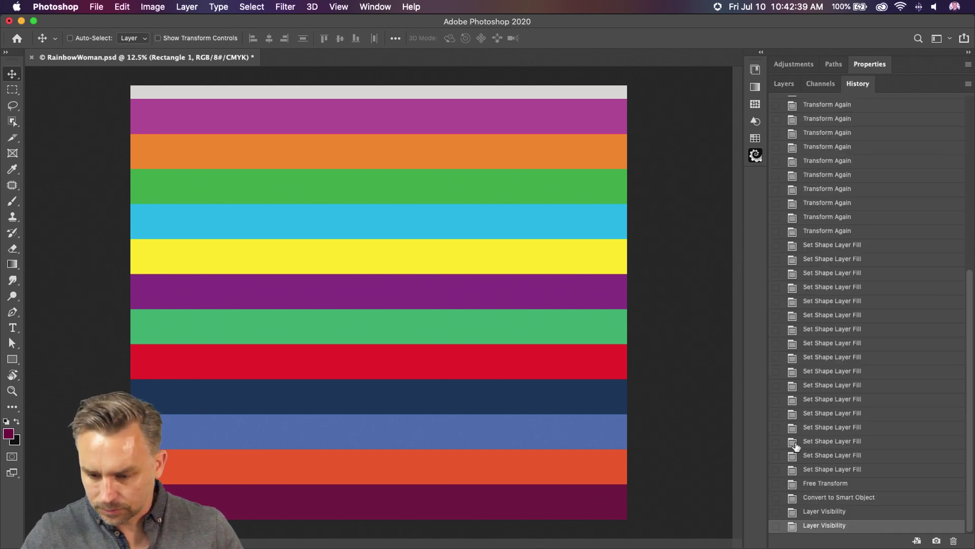
pyautogui.click(875, 512)
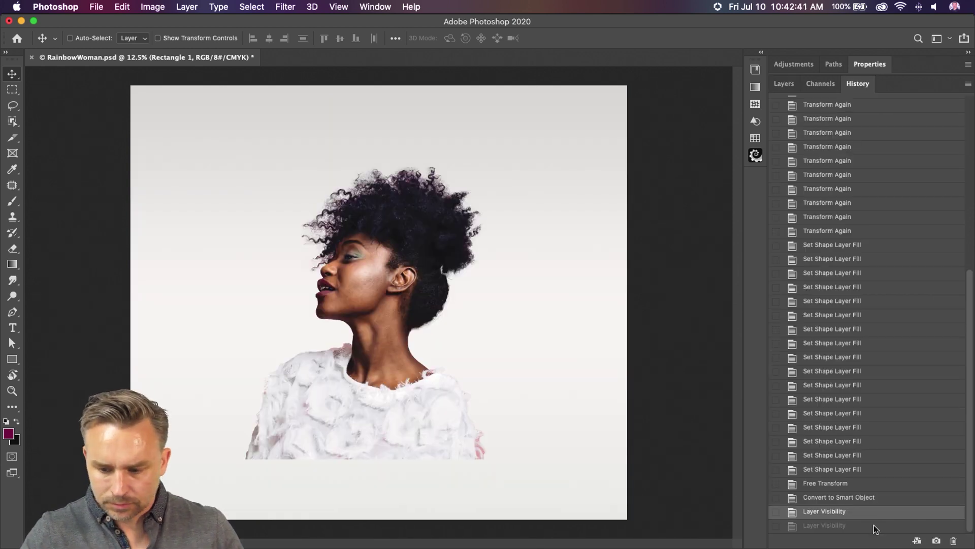
pyautogui.click(873, 526)
pyautogui.click(878, 512)
pyautogui.click(875, 526)
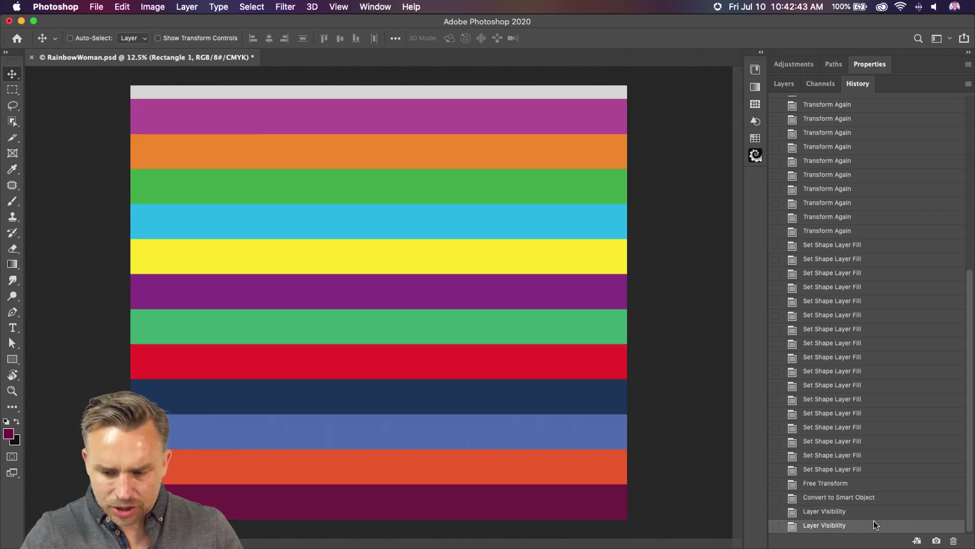
pyautogui.click(146, 5)
pyautogui.moveTo(150, 25)
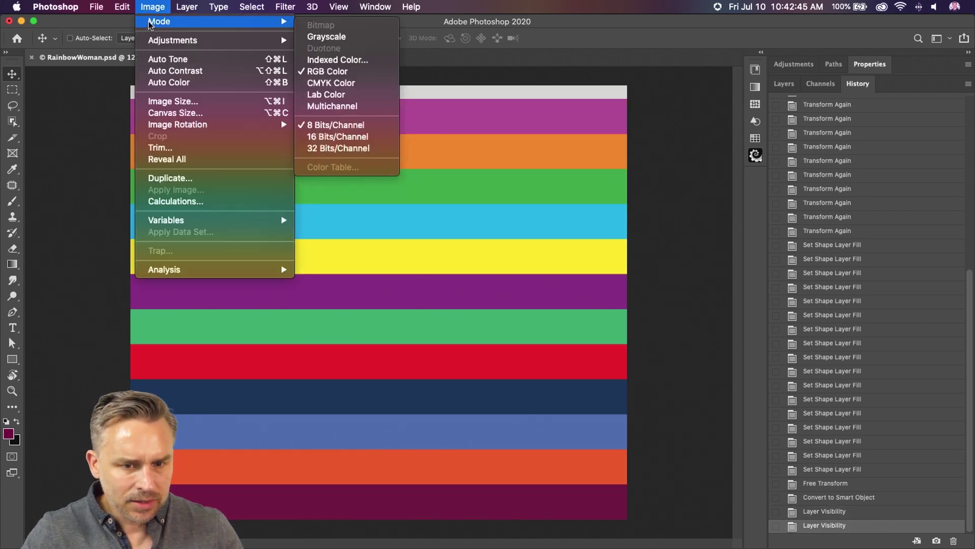
pyautogui.click(655, 228)
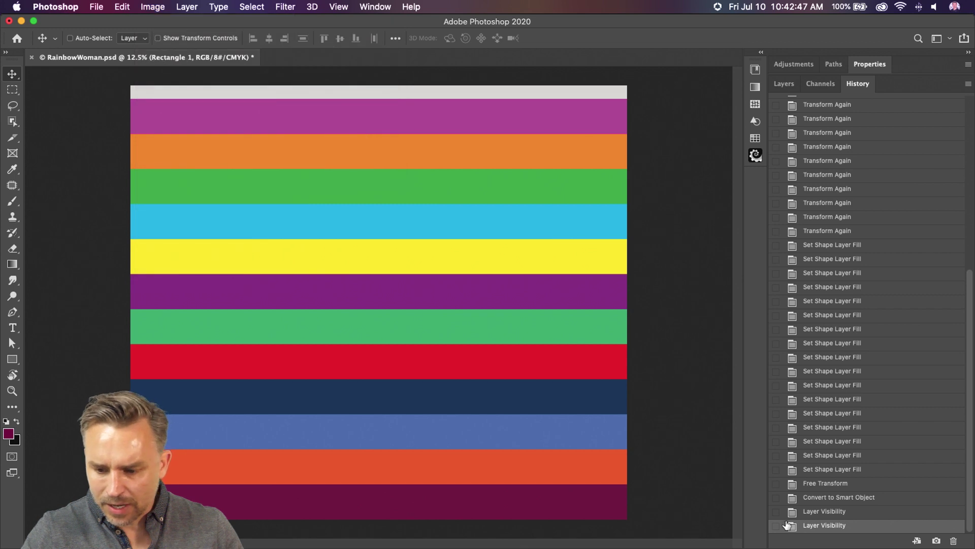
# Step the document back through its history to the Convert to Smart Object state
pyautogui.press('super+alt+z')
pyautogui.press('super+alt+z')
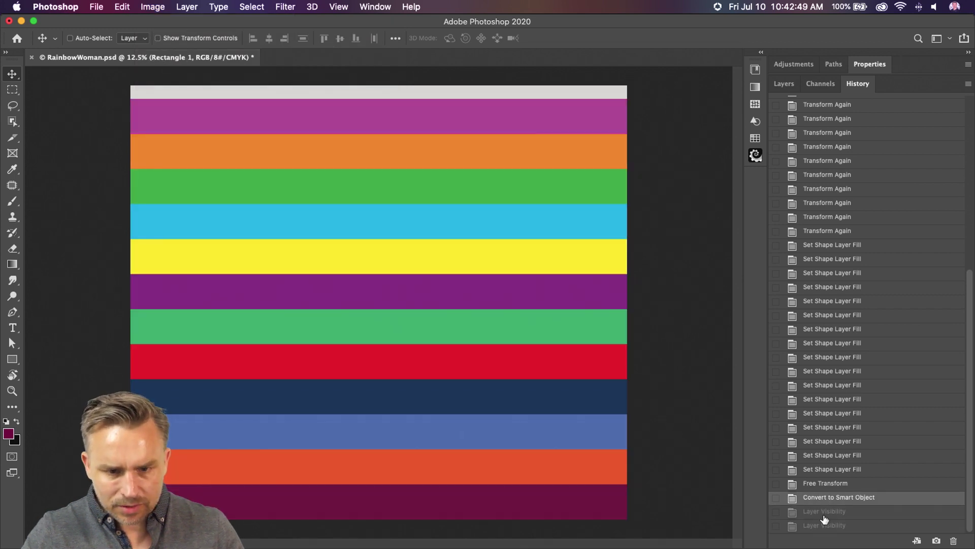
pyautogui.click(825, 511)
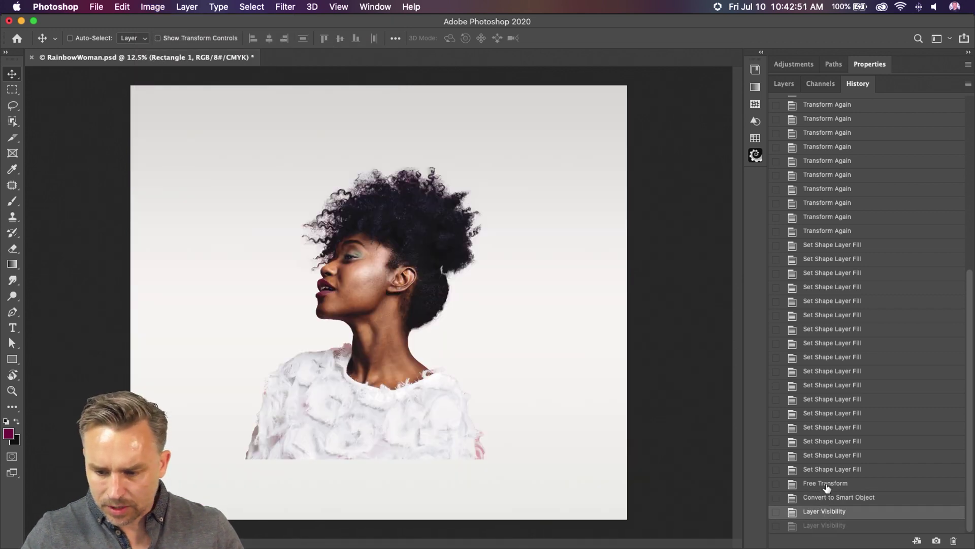
pyautogui.click(826, 484)
pyautogui.click(823, 497)
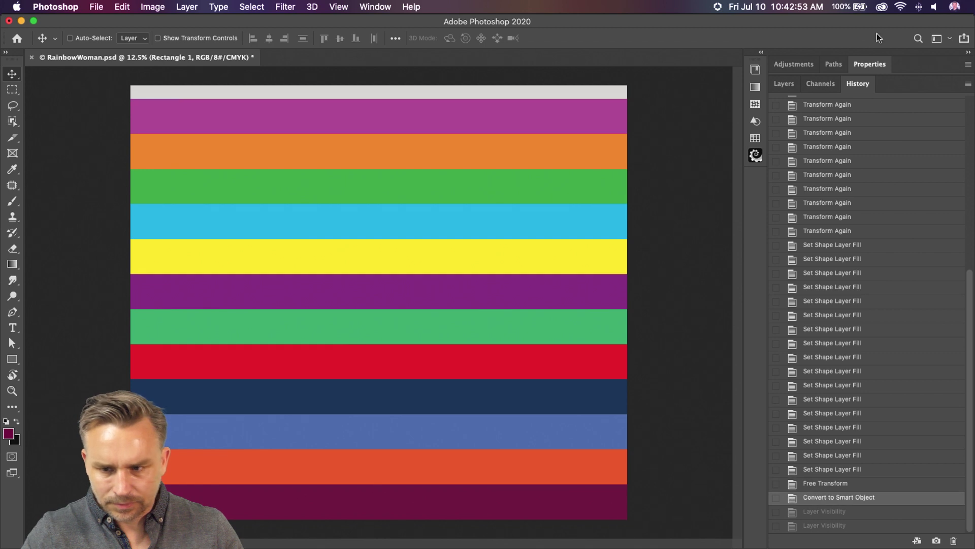
# Scale the Rectangle 1 stripes layer down slightly, keeping its upper-left corner anchored on the canvas
pyautogui.click(785, 84)
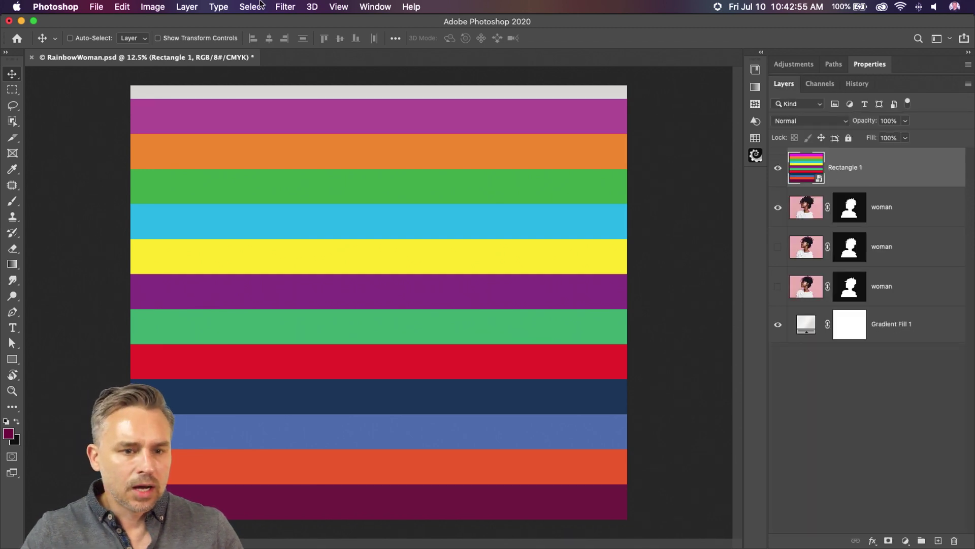
pyautogui.click(275, 5)
pyautogui.click(280, 6)
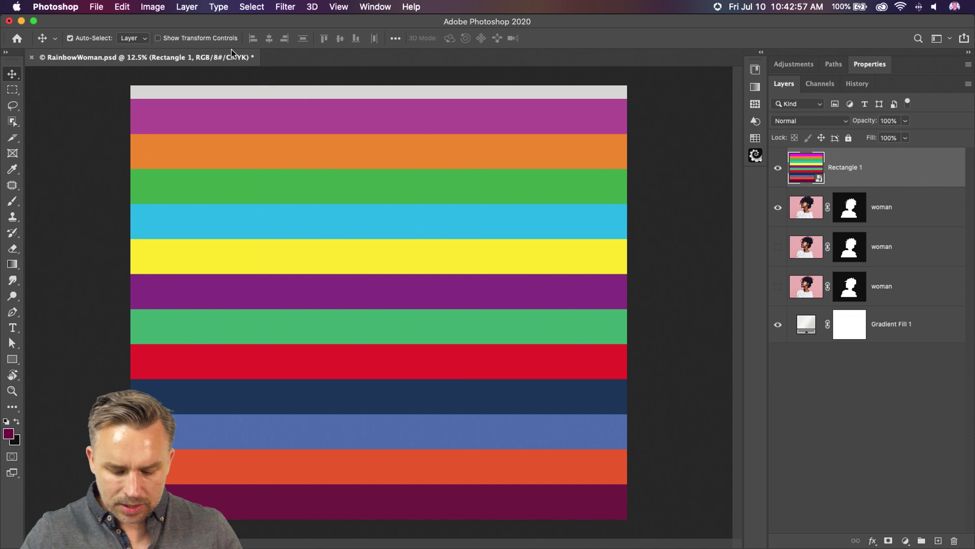
pyautogui.press('super+t')
pyautogui.moveTo(623, 517); pyautogui.dragTo(591, 457)
pyautogui.press('Return')
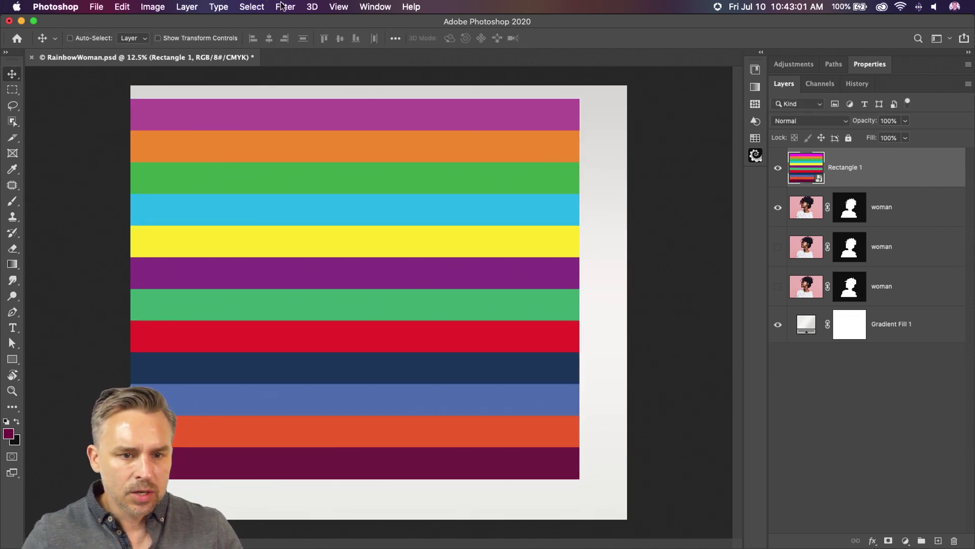
# Open the Liquify filter on the Rectangle 1 layer and enlarge the Forward Warp brush to 2100
pyautogui.click(286, 6)
pyautogui.click(286, 108)
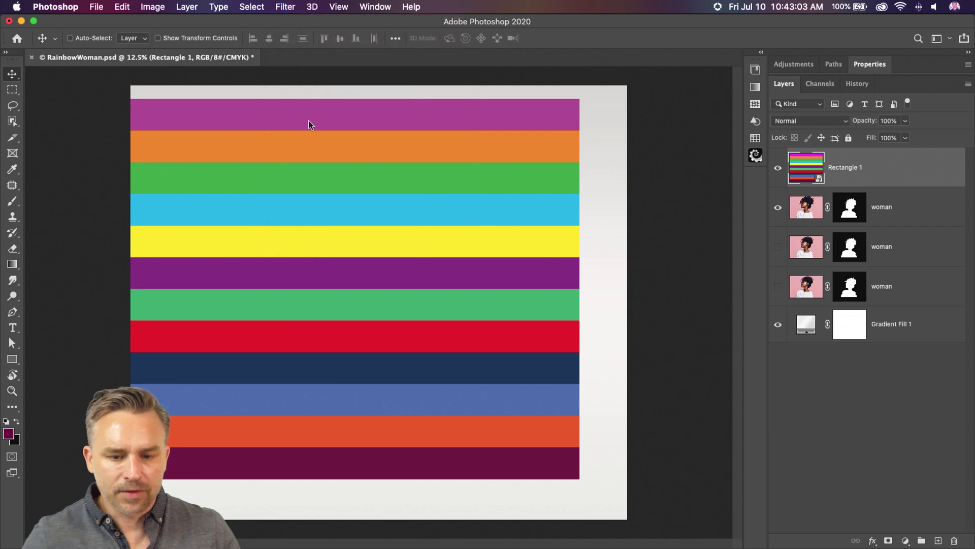
pyautogui.press(']')
pyautogui.press(']')
pyautogui.press(']')
pyautogui.press(']')
pyautogui.press(']')
pyautogui.press(']')
pyautogui.press(']')
pyautogui.press(']')
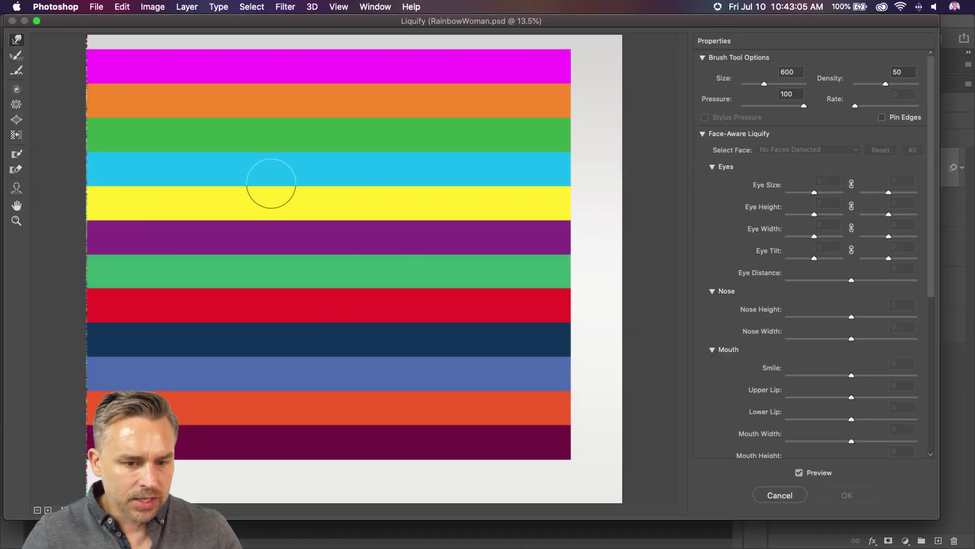
pyautogui.press(']')
pyautogui.press(']')
pyautogui.press(']')
pyautogui.press(']')
pyautogui.press(']')
pyautogui.press(']')
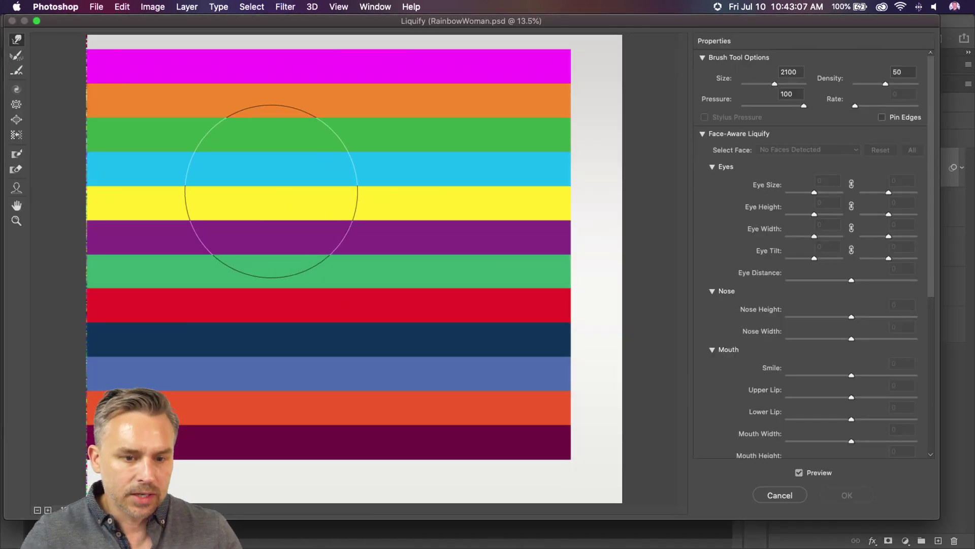
# Try pushing the upper stripes upward with Forward Warp, reverting the trials with Restore All and an undo
pyautogui.moveTo(253, 186); pyautogui.dragTo(274, 166)
pyautogui.scroll(-10, 759, 408)
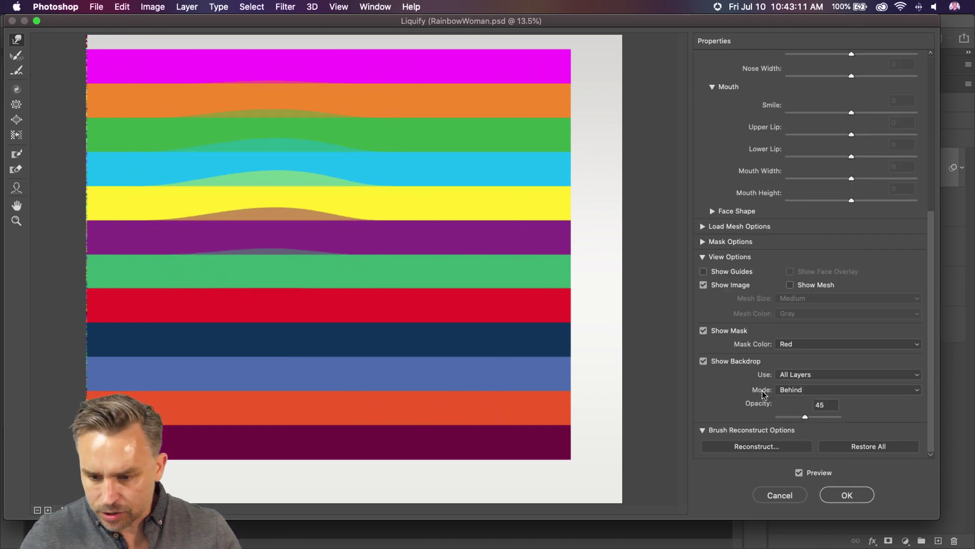
pyautogui.click(844, 447)
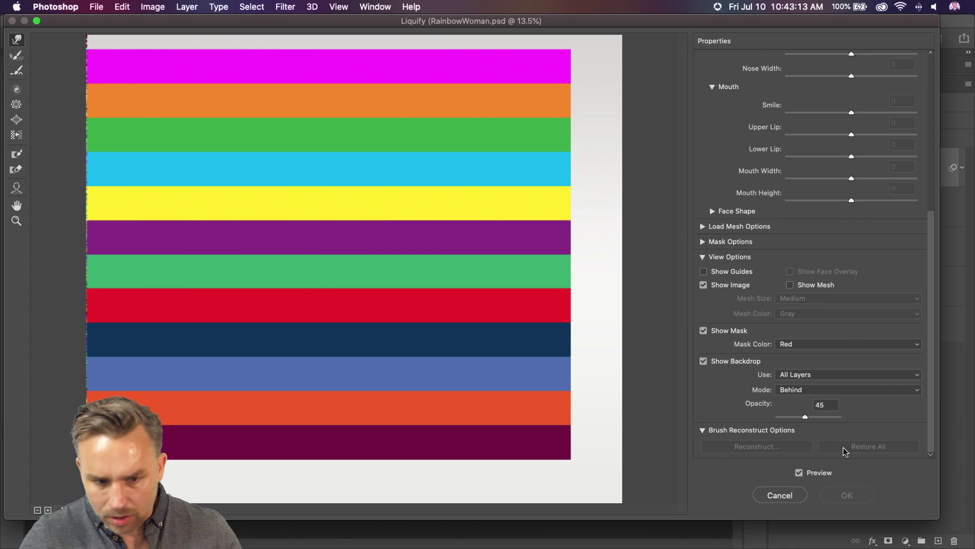
pyautogui.moveTo(265, 193); pyautogui.dragTo(270, 174)
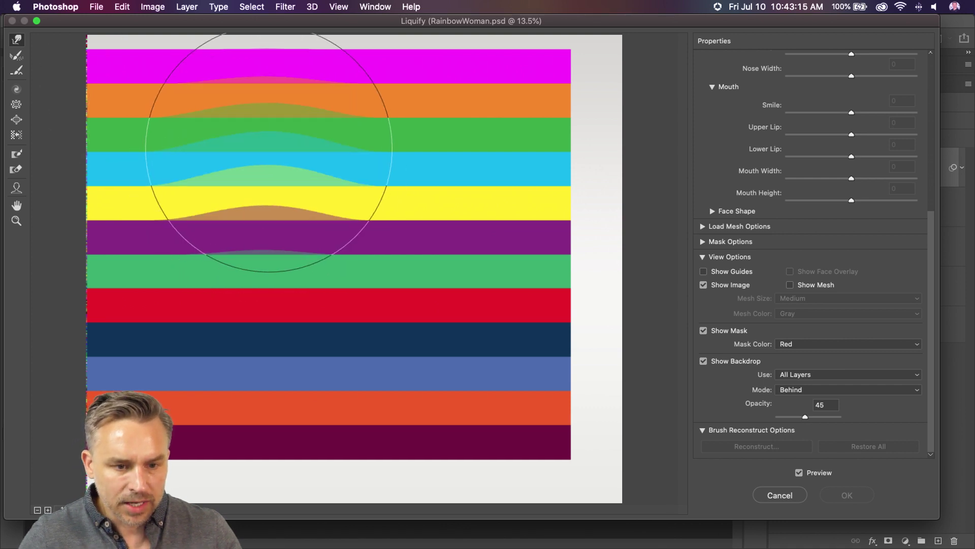
pyautogui.press('super+z')
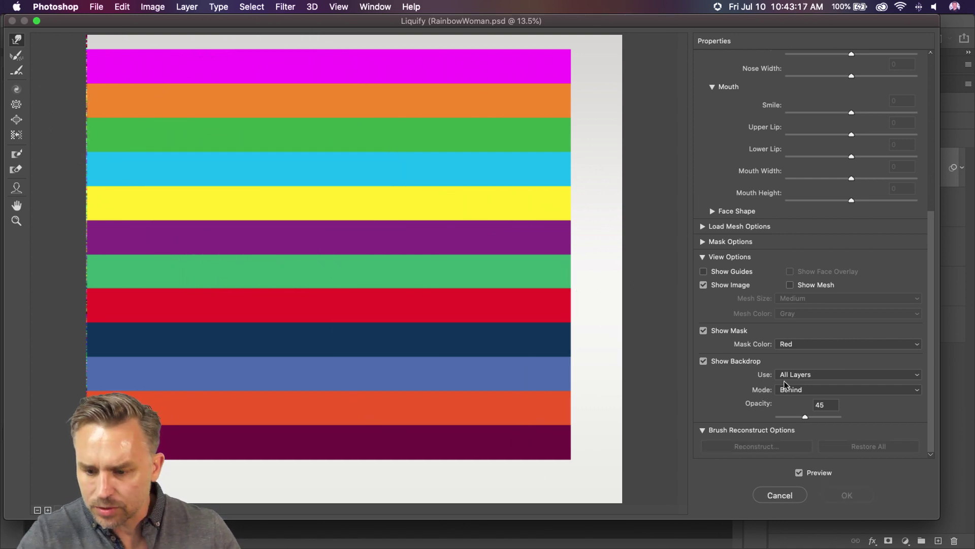
# Try a backdrop opacity of 84, reset the Liquify settings, and undo a small trial warp on the yellow stripe's edge
pyautogui.scroll(10, 767, 418)
pyautogui.scroll(-10, 810, 139)
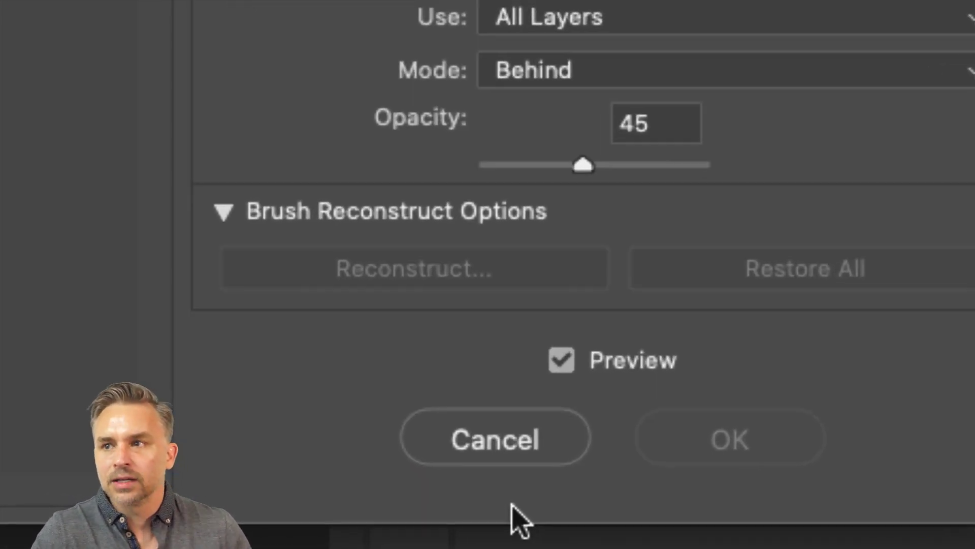
pyautogui.moveTo(582, 165); pyautogui.dragTo(669, 173)
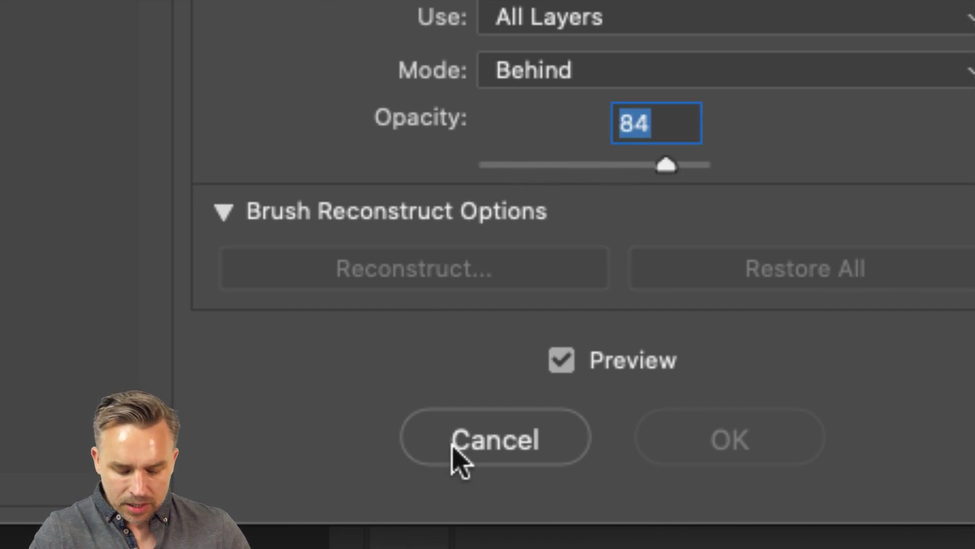
pyautogui.press('alt')
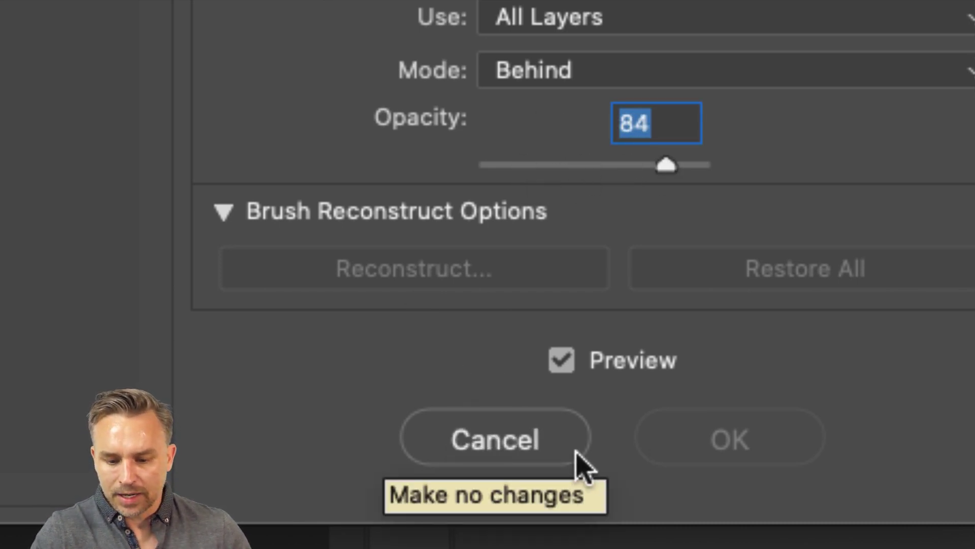
pyautogui.press('alt')
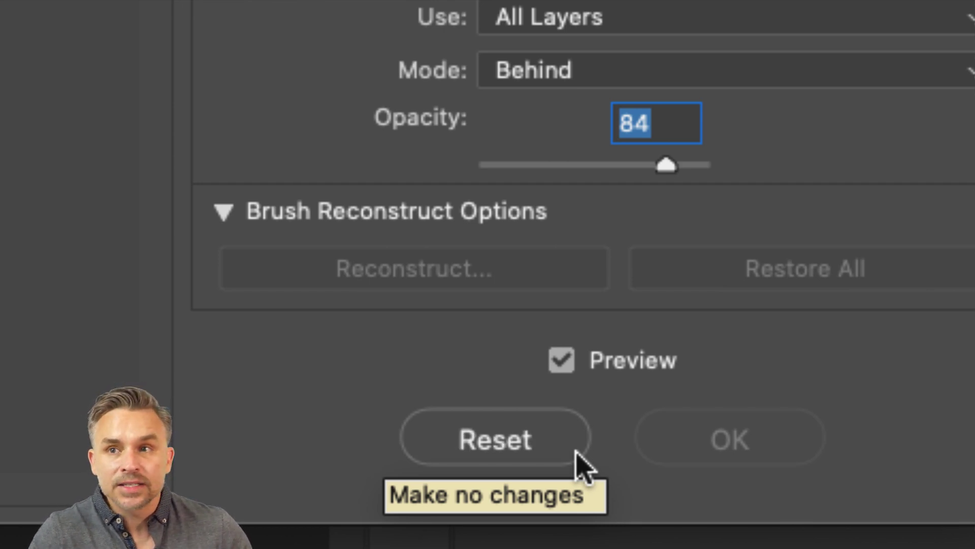
pyautogui.keyDown('alt'); pyautogui.click(578, 464); pyautogui.keyUp('alt')
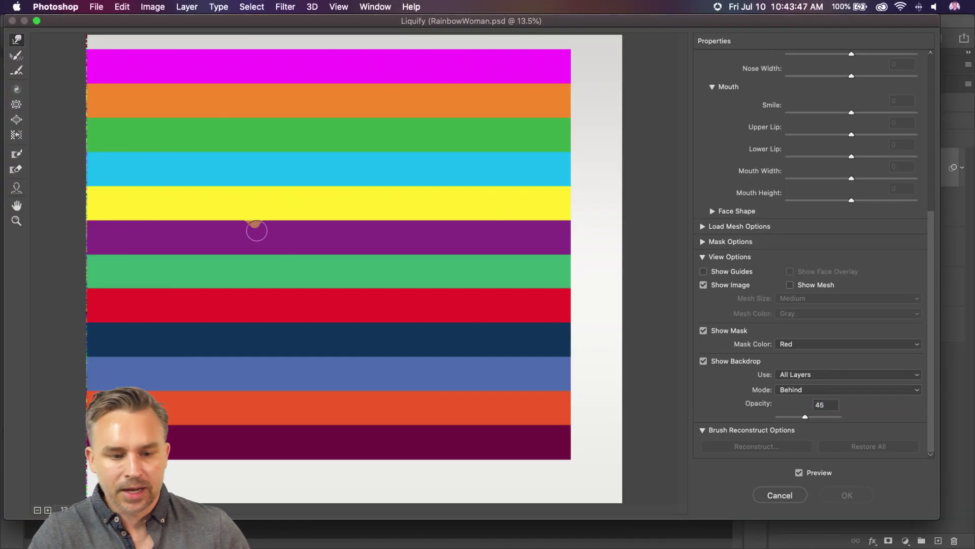
pyautogui.moveTo(255, 226); pyautogui.dragTo(254, 249)
pyautogui.press('super+z')
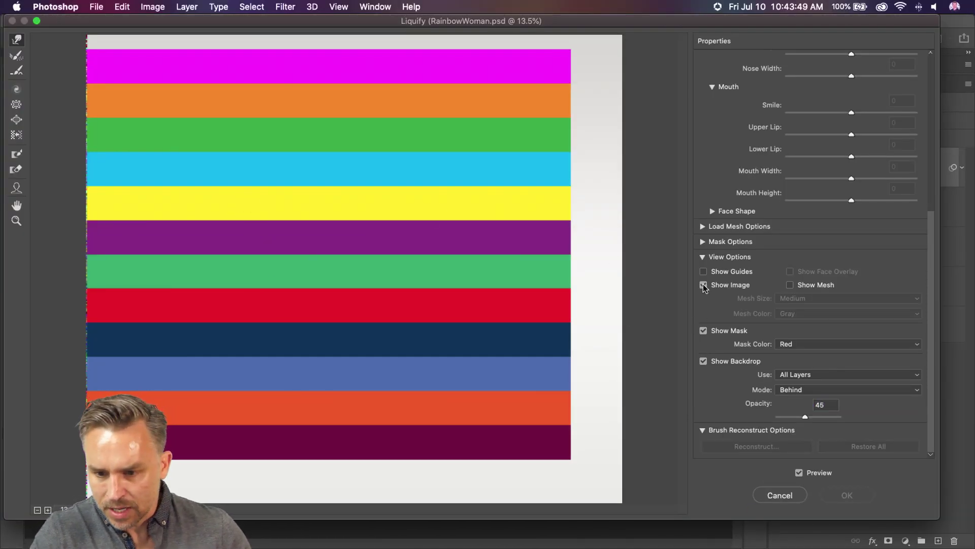
# Hide and show the image in the Liquify preview, and turn off Show Backdrop
pyautogui.click(704, 285)
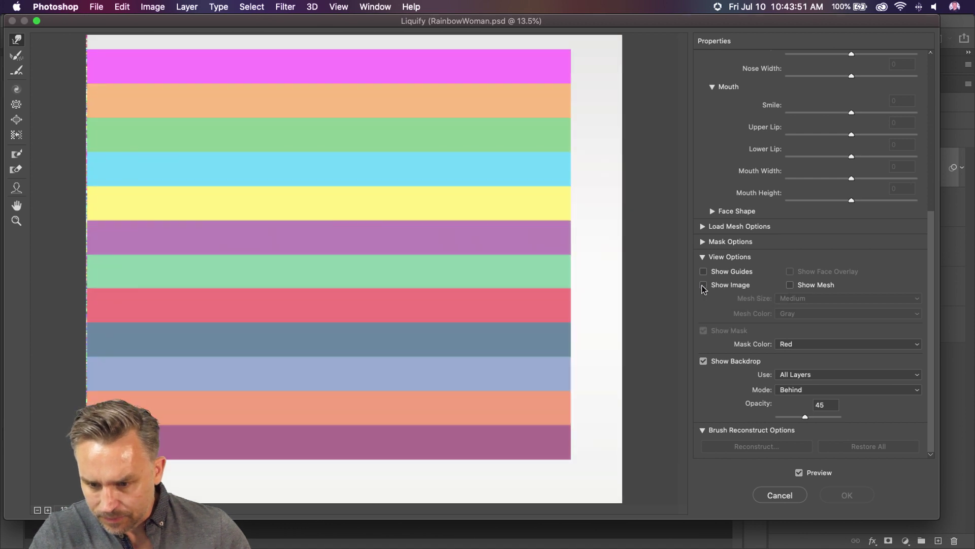
pyautogui.click(704, 285)
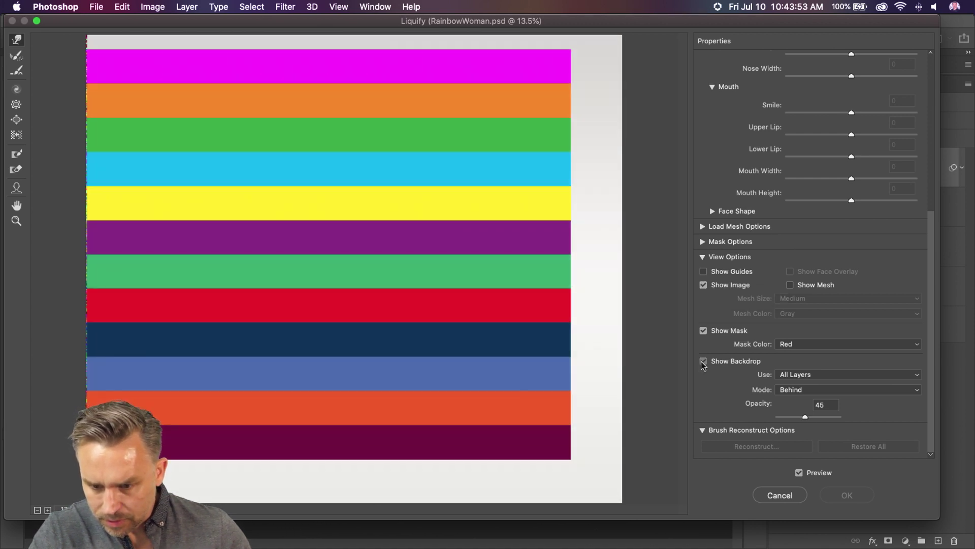
pyautogui.click(703, 362)
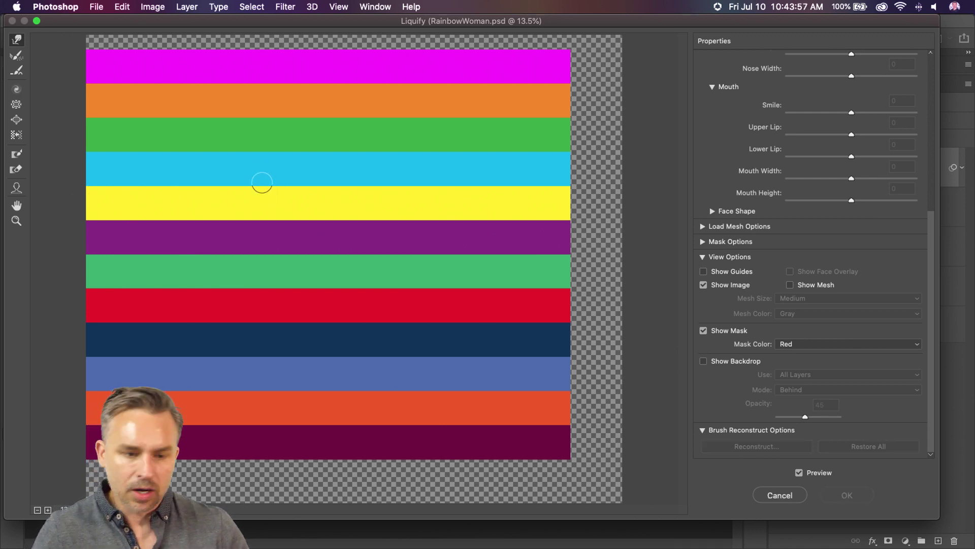
# Warp the stripes into a wave with an enlarged Forward Warp brush, raising the left half and lowering the right half
pyautogui.press(']')
pyautogui.press(']')
pyautogui.press(']')
pyautogui.press(']')
pyautogui.press(']')
pyautogui.press(']')
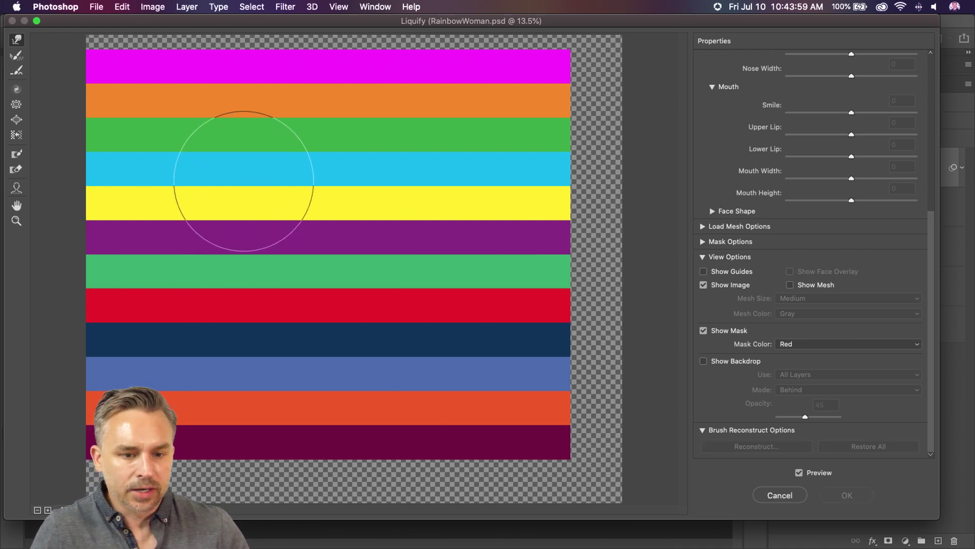
pyautogui.moveTo(196, 174); pyautogui.dragTo(279, 148)
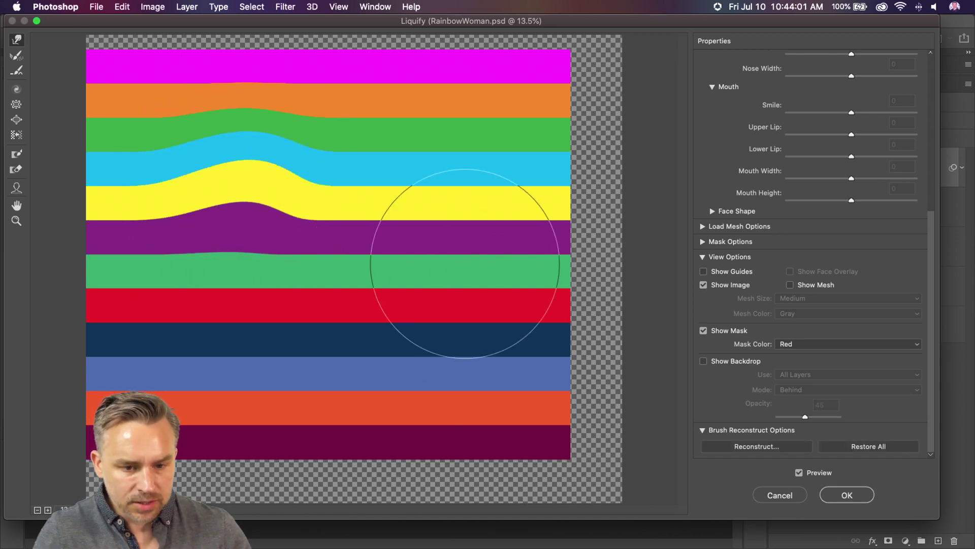
pyautogui.moveTo(402, 208); pyautogui.dragTo(442, 249)
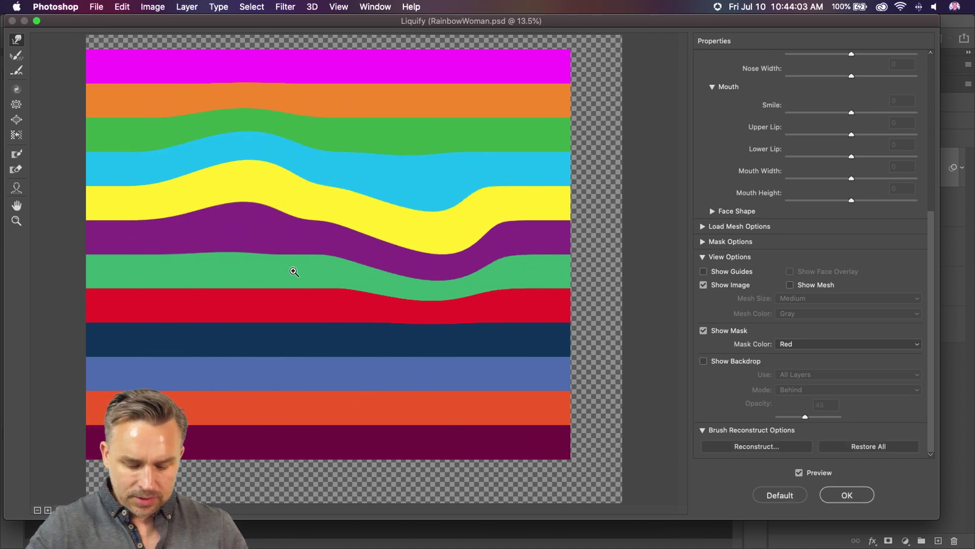
pyautogui.press('super+z')
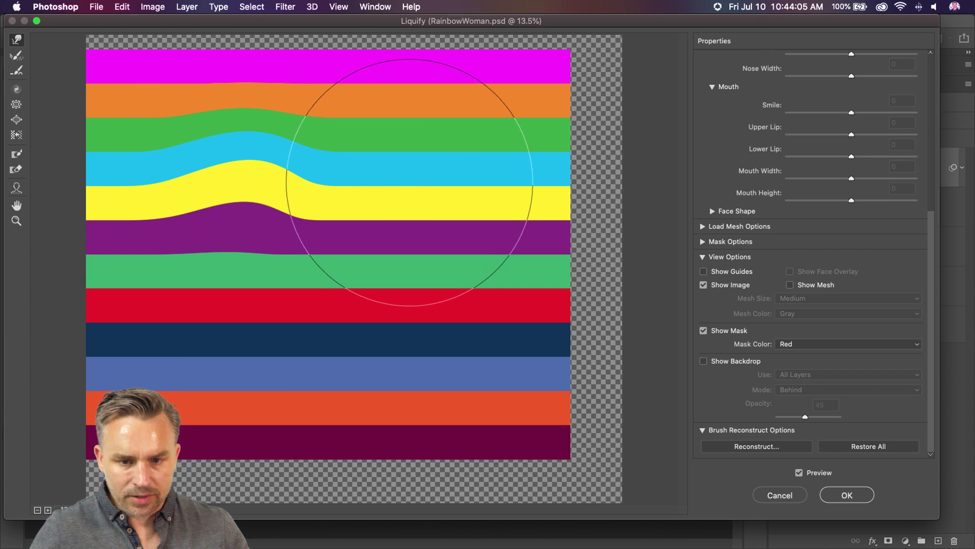
pyautogui.moveTo(425, 157)
pyautogui.mouseDown()
pyautogui.moveTo(446, 197)
pyautogui.moveTo(439, 222)
pyautogui.mouseUp()
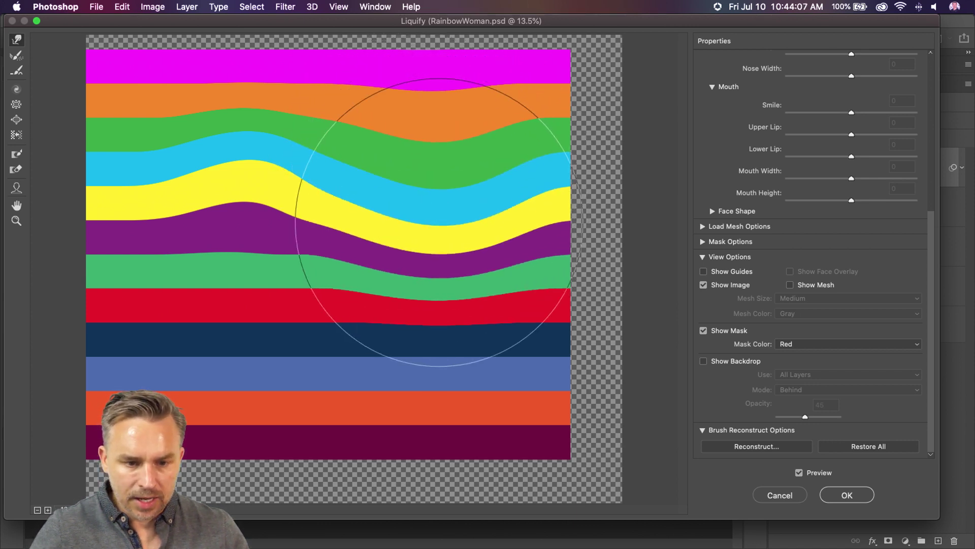
pyautogui.moveTo(218, 309)
pyautogui.mouseDown()
pyautogui.moveTo(240, 277)
pyautogui.moveTo(152, 251)
pyautogui.mouseUp()
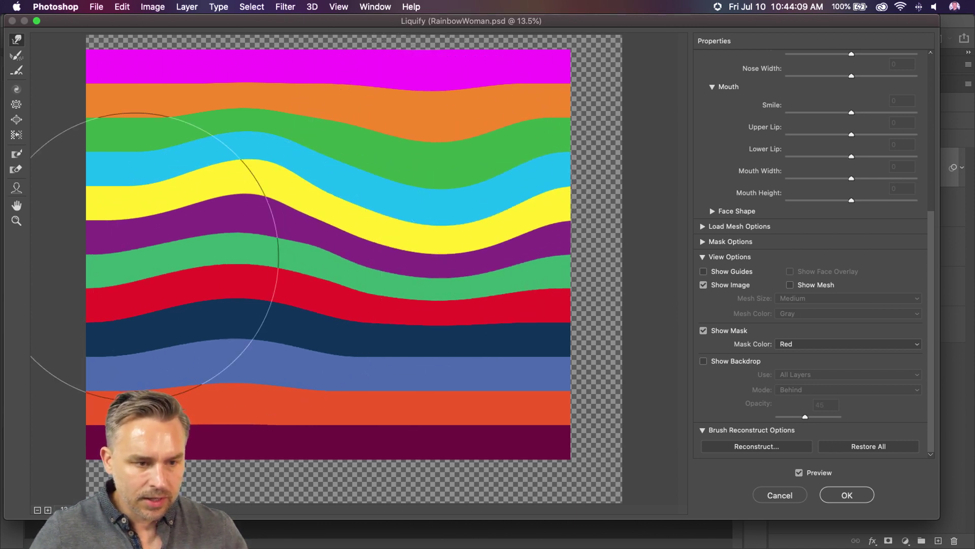
# Enlarge the Bloat brush and swell the stripes around the left-hand crest and the lower centre
pyautogui.click(16, 120)
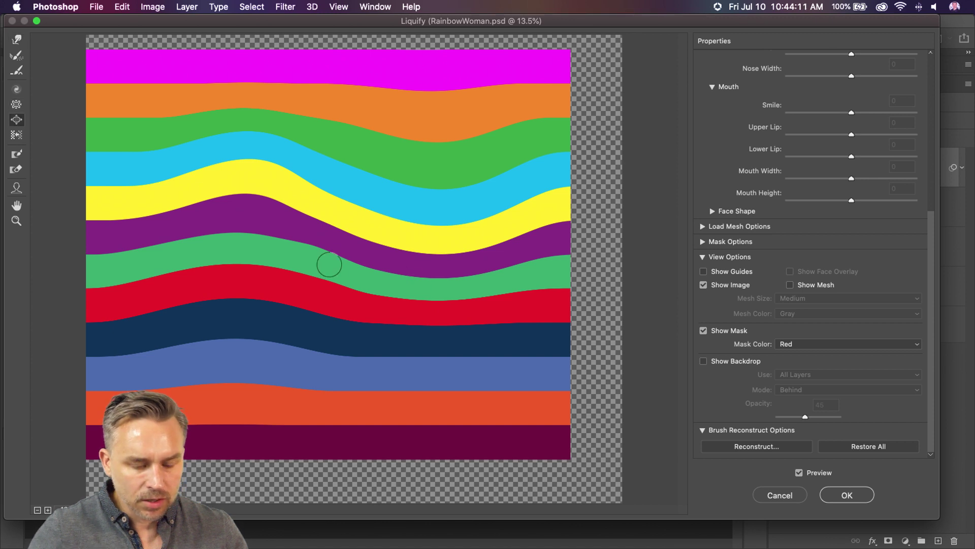
pyautogui.press(']')
pyautogui.press(']')
pyautogui.press(']')
pyautogui.press(']')
pyautogui.press(']')
pyautogui.press(']')
pyautogui.press(']')
pyautogui.press(']')
pyautogui.press(']')
pyautogui.press(']')
pyautogui.press(']')
pyautogui.press(']')
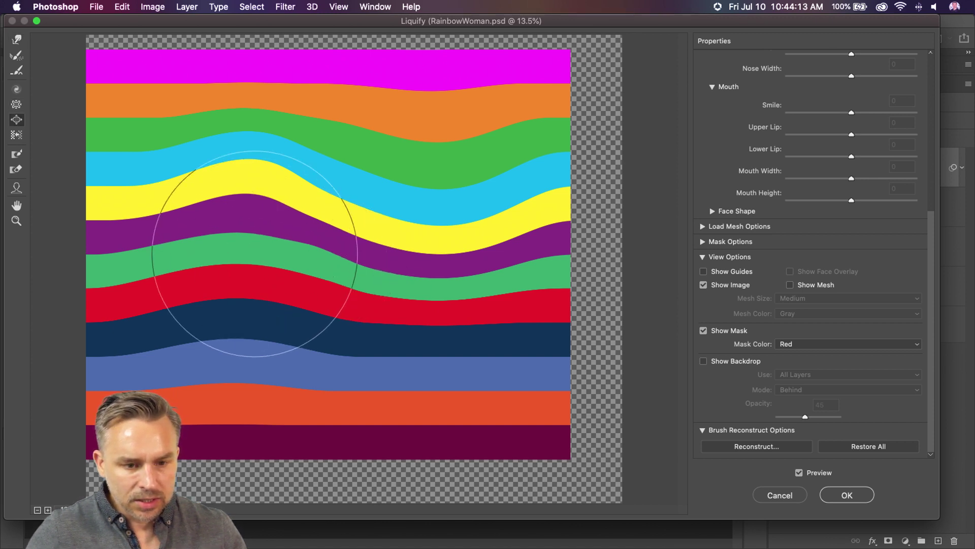
pyautogui.click(260, 221)
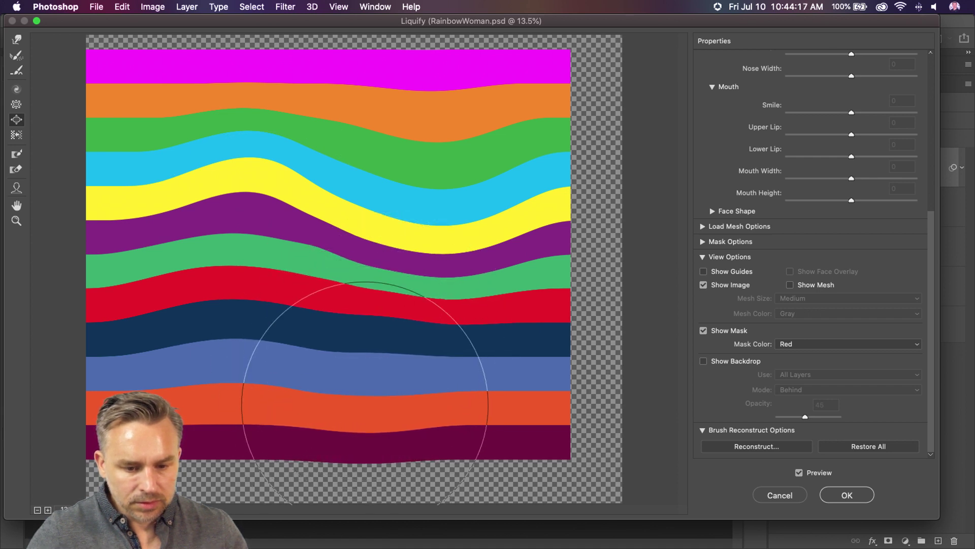
pyautogui.moveTo(359, 424)
pyautogui.mouseDown()
pyautogui.moveTo(359, 457)
pyautogui.moveTo(369, 389)
pyautogui.moveTo(365, 406)
pyautogui.mouseUp()
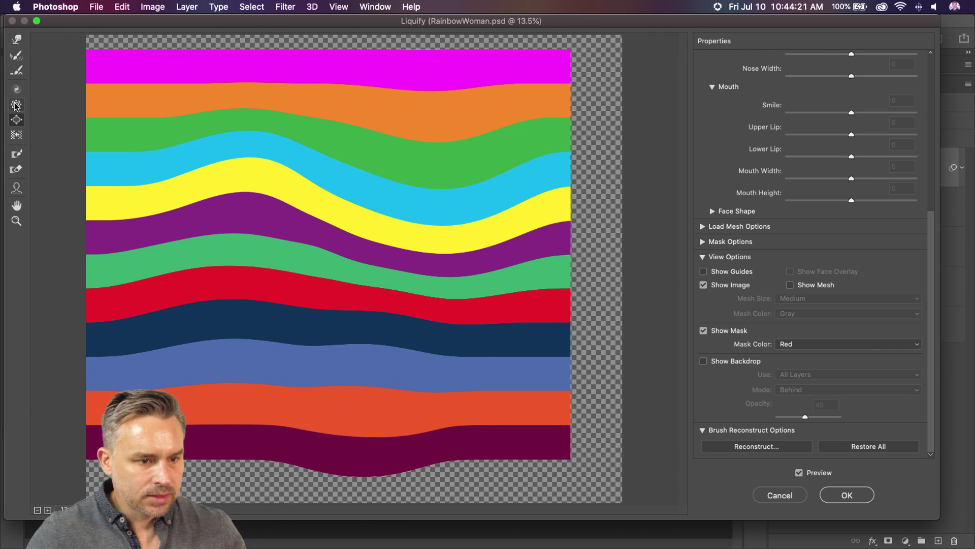
# Push the lower-left stripes upward with Forward Warp and apply the Liquify filter
pyautogui.click(16, 39)
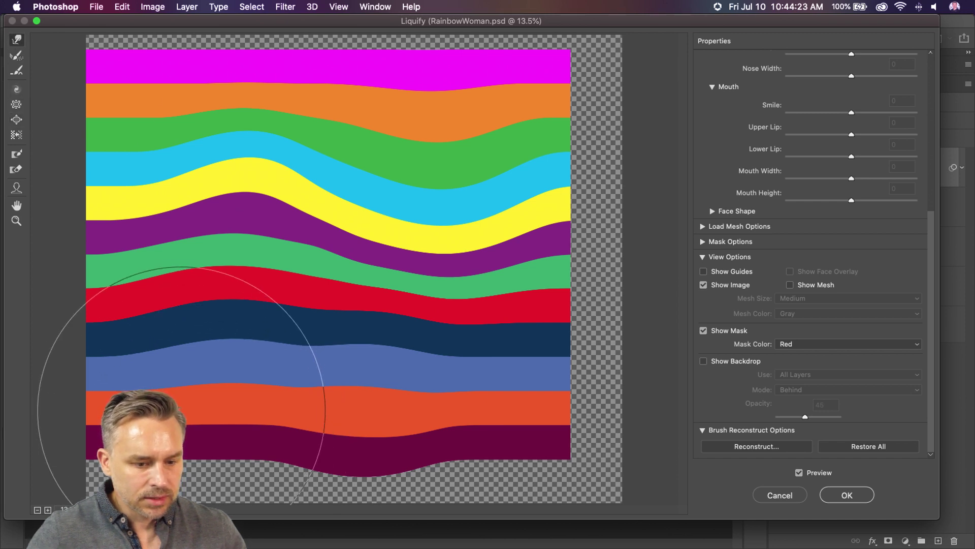
pyautogui.moveTo(181, 411)
pyautogui.mouseDown()
pyautogui.moveTo(216, 345)
pyautogui.moveTo(224, 303)
pyautogui.mouseUp()
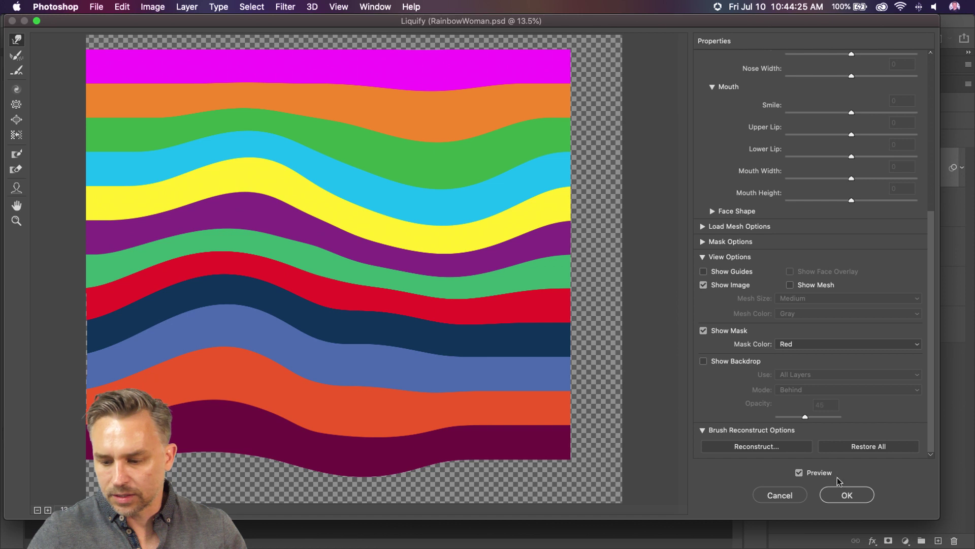
pyautogui.click(847, 494)
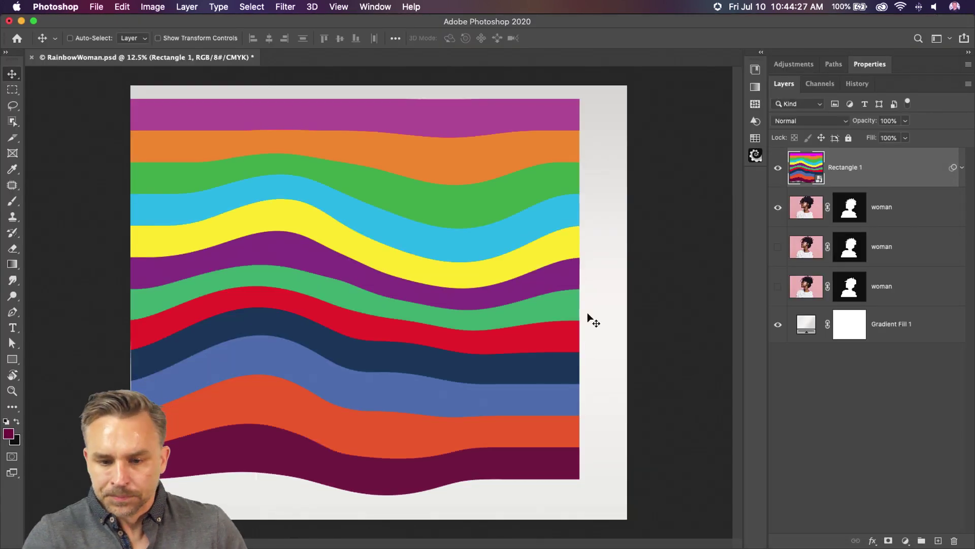
# Toggle the Rectangle 1 layer, leave it hidden, and zoom in on the woman to 16.7%
pyautogui.click(778, 170)
pyautogui.click(779, 169)
pyautogui.click(779, 169)
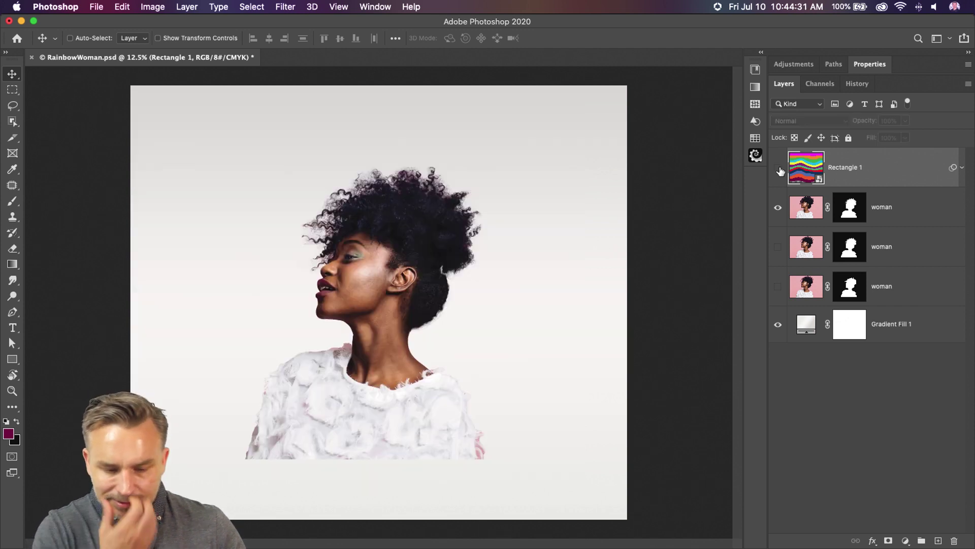
pyautogui.press('super')
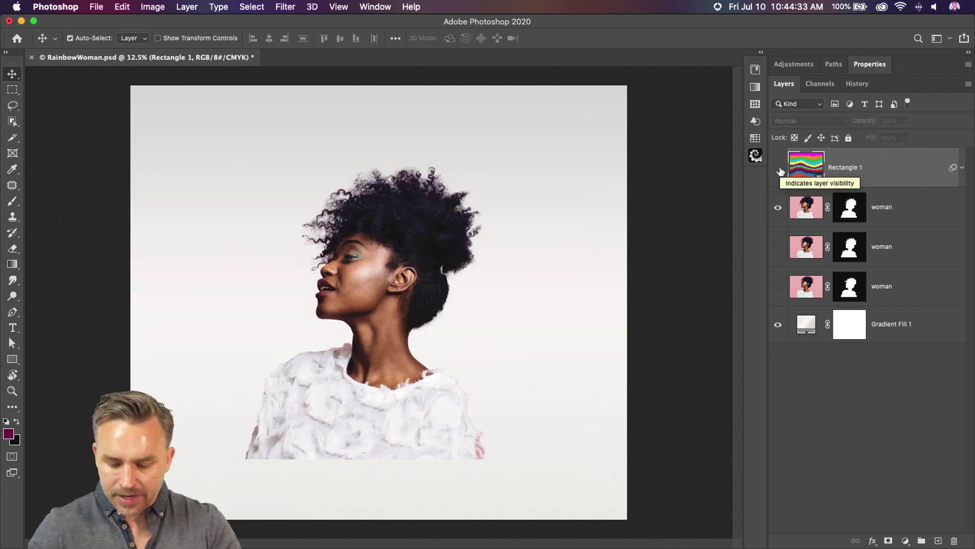
pyautogui.press('super+plus')
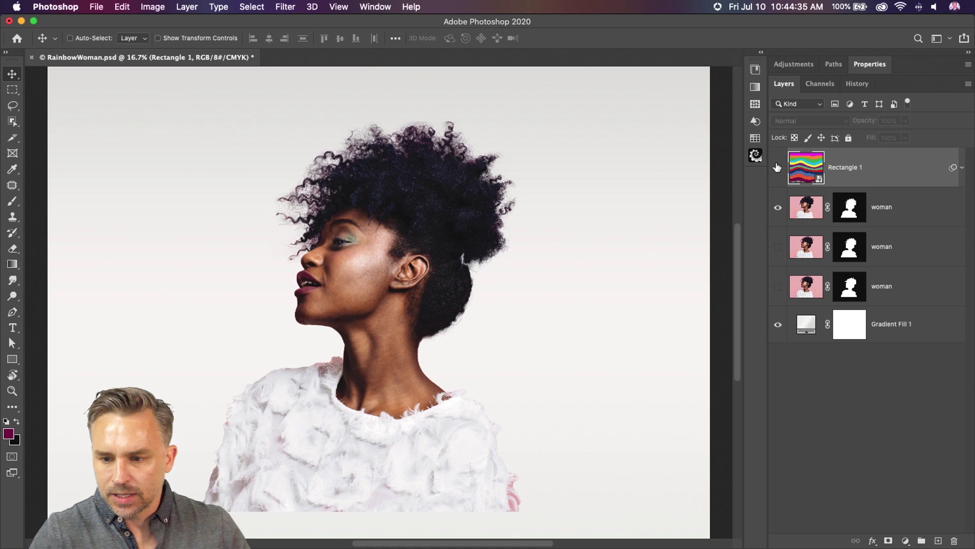
# Duplicate the Rectangle 1 stripes layer and place the visible copy directly beneath the hidden one
pyautogui.click(777, 167)
pyautogui.press('super')
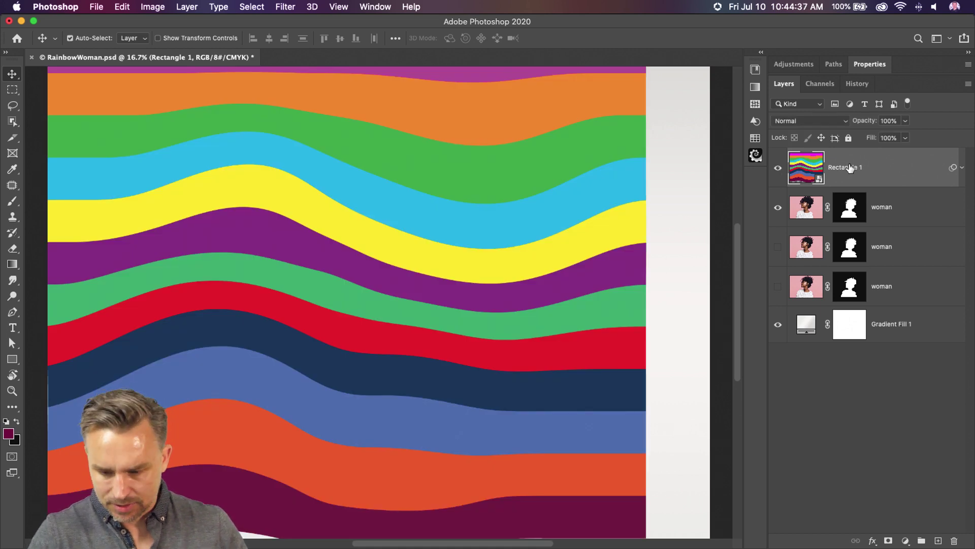
pyautogui.press('super+j')
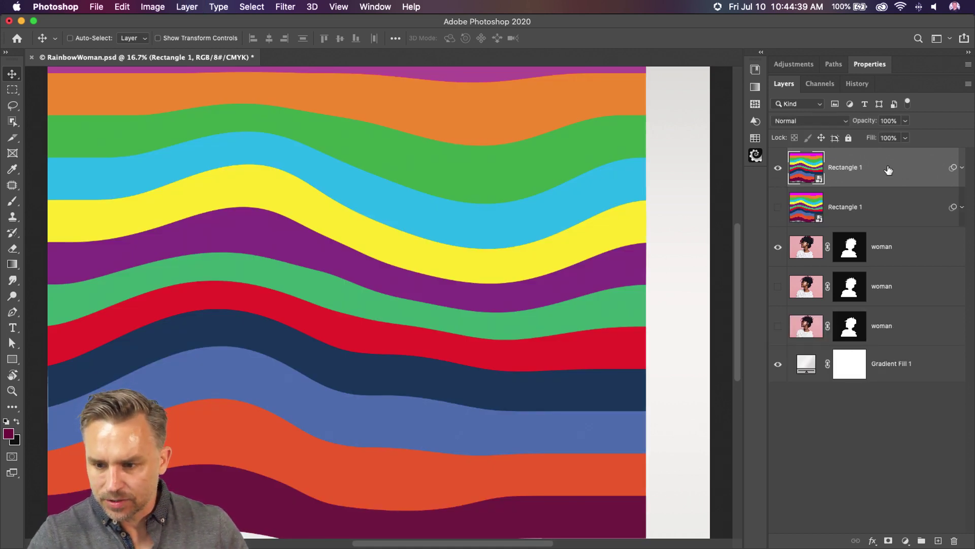
pyautogui.moveTo(888, 169); pyautogui.dragTo(895, 225)
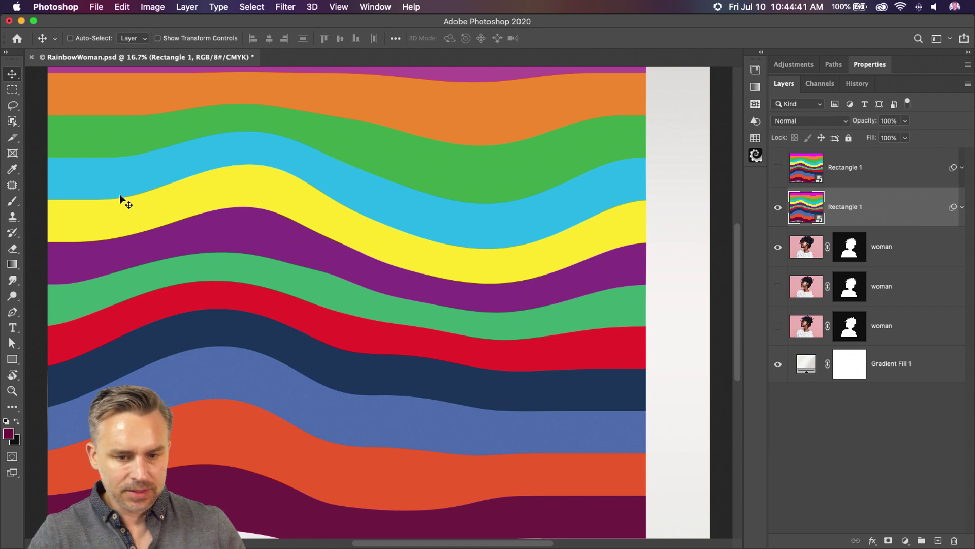
# Free-transform the lower Rectangle 1 stripes to about 84% width and 62% height, rotated about 24.8°, and position them diagonally over the woman
pyautogui.press('super+t')
pyautogui.moveTo(110, 215); pyautogui.dragTo(115, 279)
pyautogui.moveTo(398, 82); pyautogui.dragTo(396, 243)
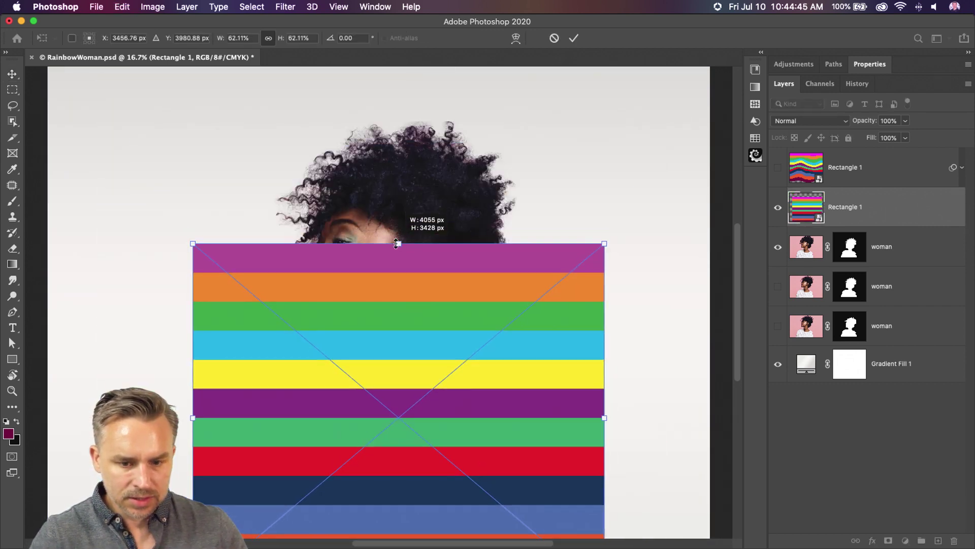
pyautogui.moveTo(193, 416); pyautogui.dragTo(248, 293)
pyautogui.moveTo(174, 122); pyautogui.dragTo(297, 86)
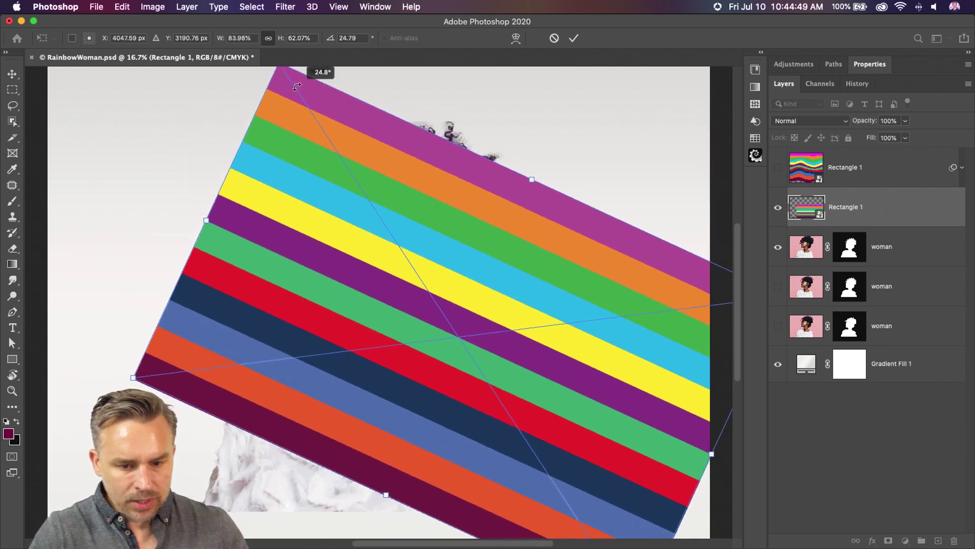
pyautogui.moveTo(337, 286); pyautogui.dragTo(370, 321)
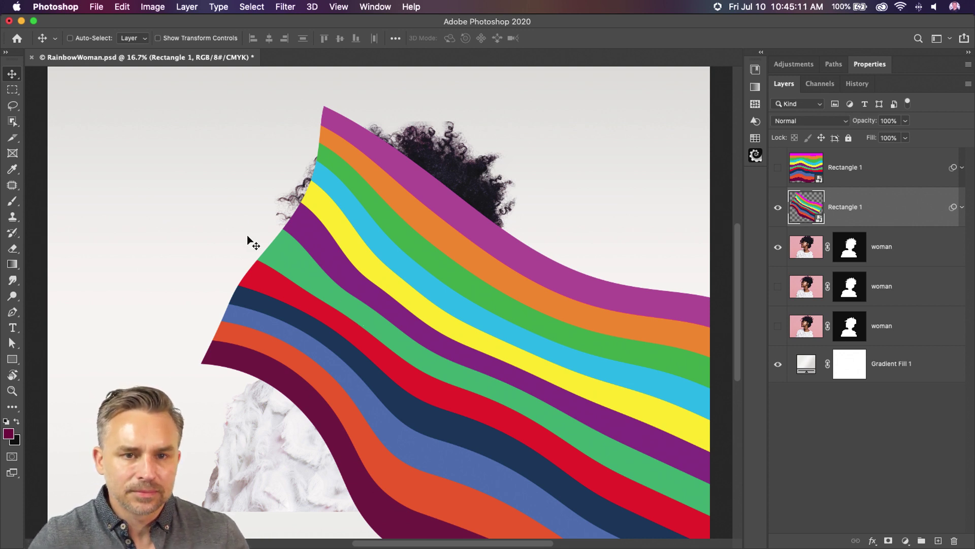
pyautogui.click(145, 7)
pyautogui.moveTo(126, 5)
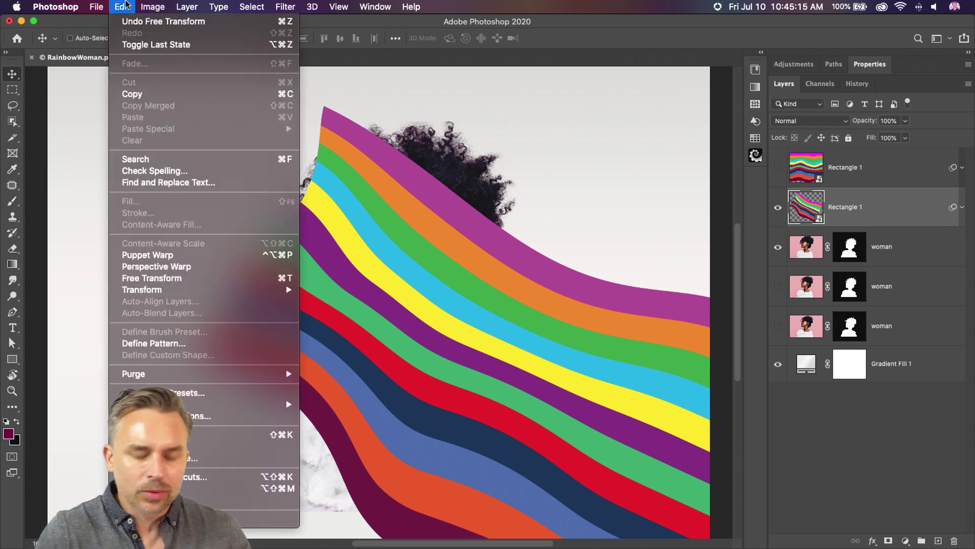
pyautogui.click(126, 4)
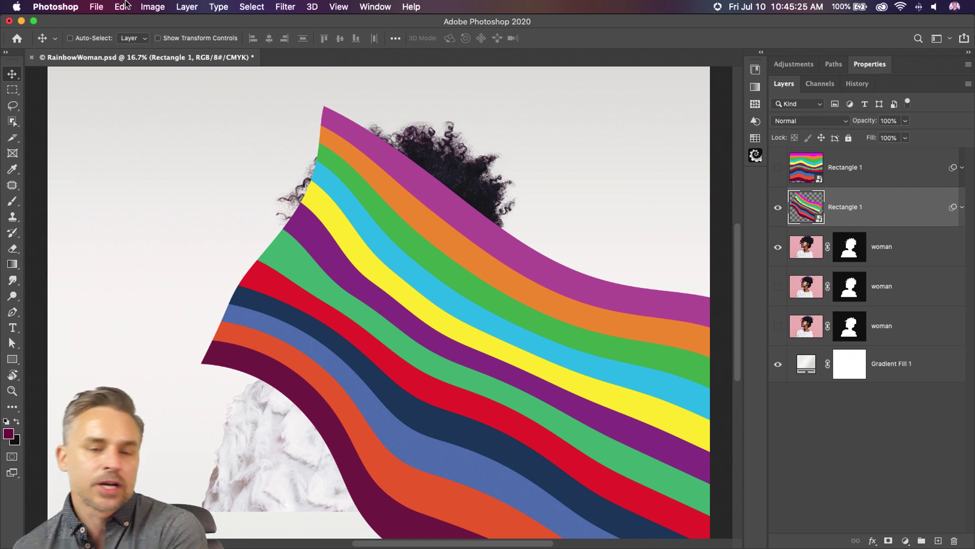
pyautogui.click(117, 5)
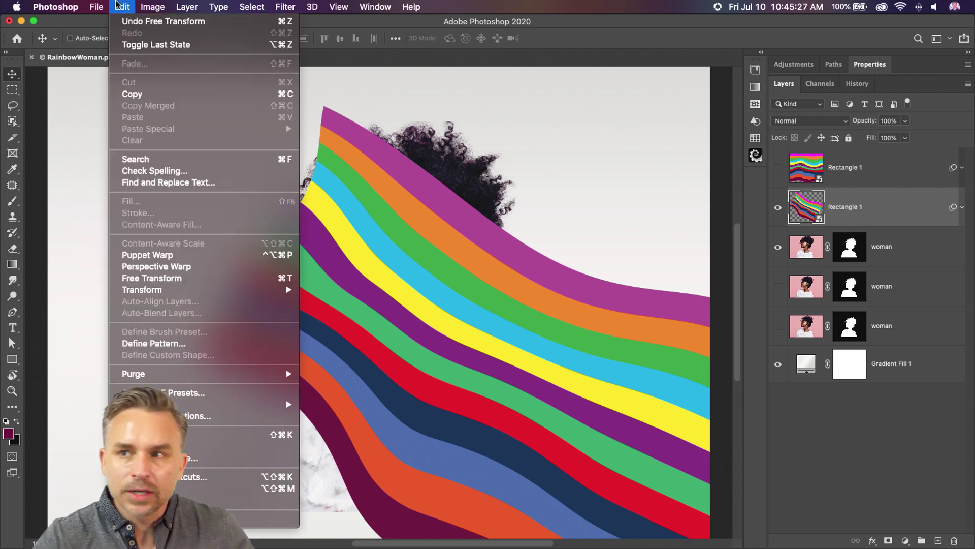
pyautogui.click(117, 5)
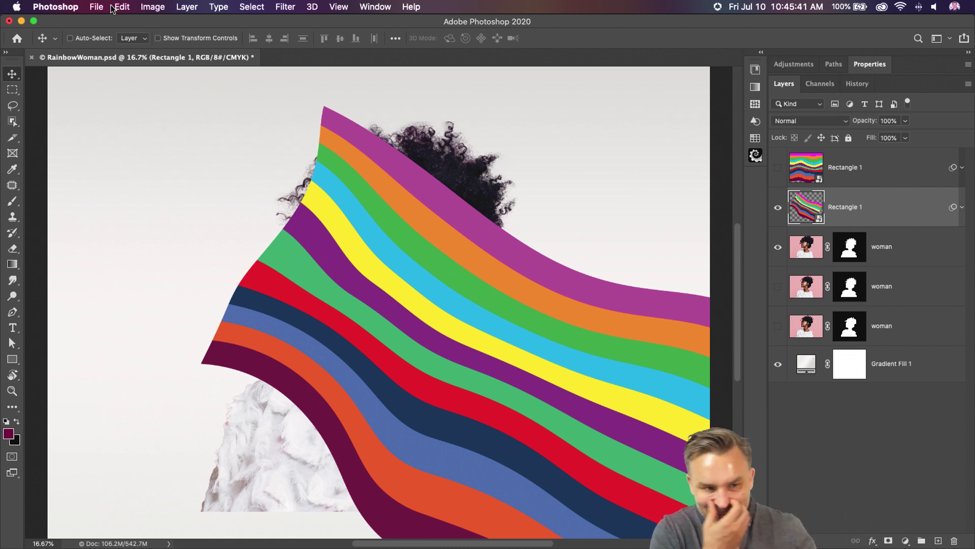
pyautogui.click(146, 7)
pyautogui.moveTo(122, 7)
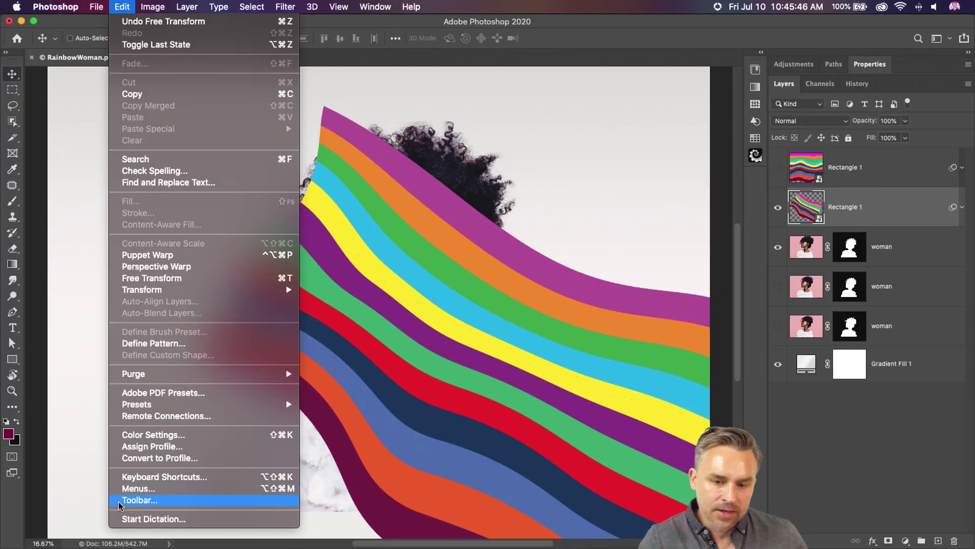
pyautogui.click(447, 312)
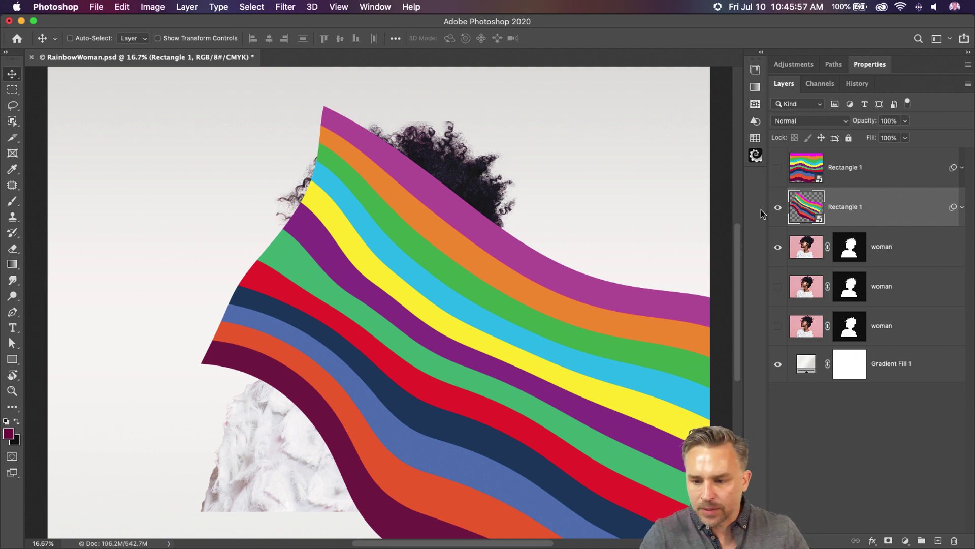
# Toggle the lower Rectangle 1 layer's visibility and try a freehand Lasso outline across the stripes beside the face
pyautogui.click(777, 209)
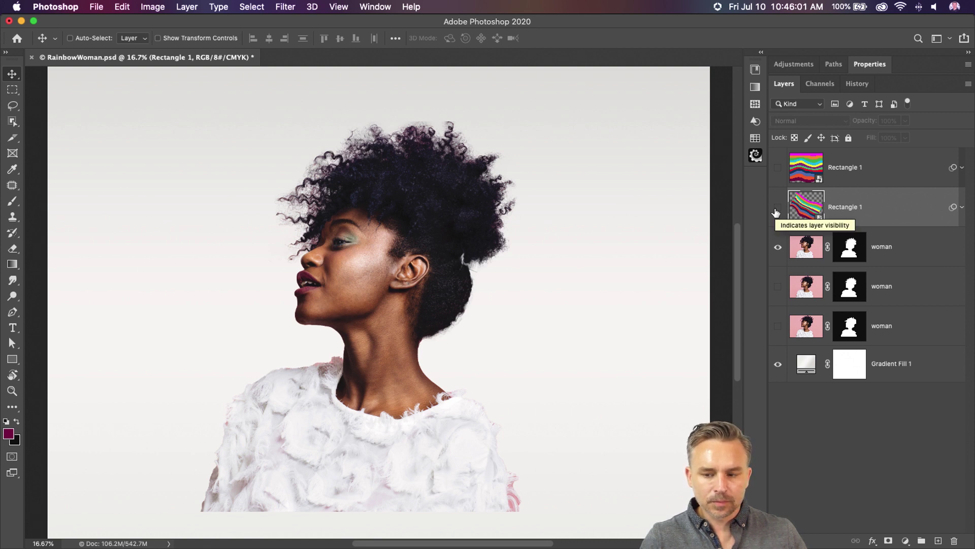
pyautogui.click(777, 208)
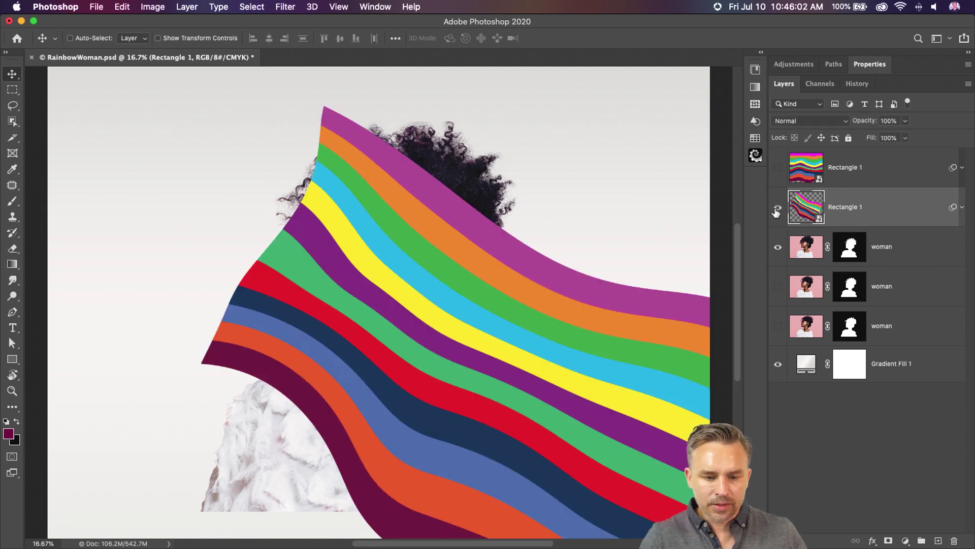
pyautogui.click(11, 106)
pyautogui.moveTo(345, 200)
pyautogui.mouseDown()
pyautogui.moveTo(310, 305)
pyautogui.moveTo(174, 398)
pyautogui.mouseUp()
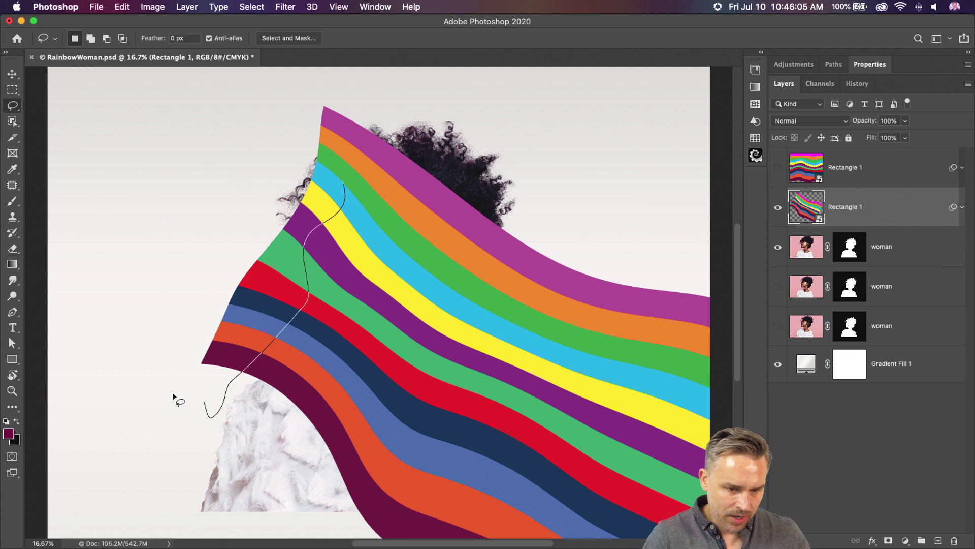
pyautogui.click(468, 228)
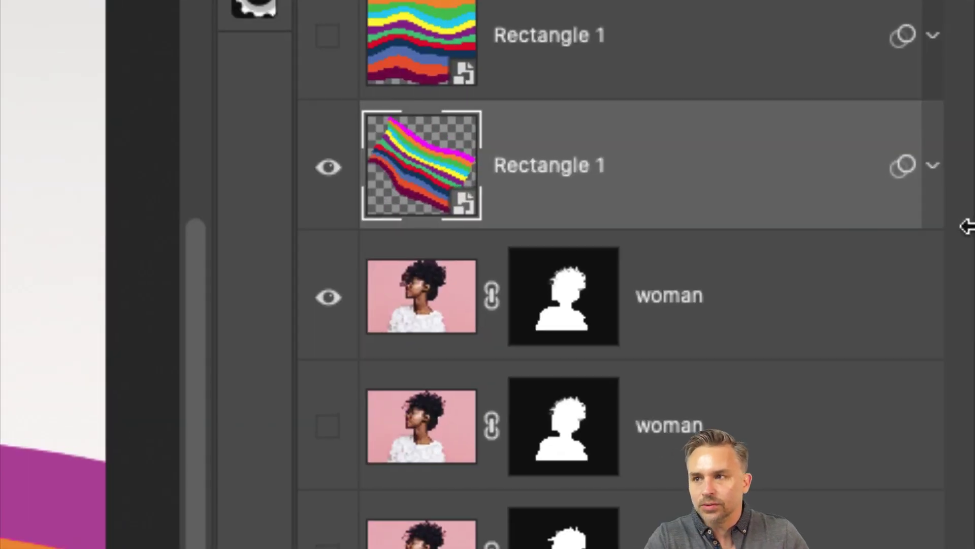
# Copy the visible woman layer's mask onto the lower Rectangle 1 layer so the stripes are clipped to her silhouette
pyautogui.click(561, 307)
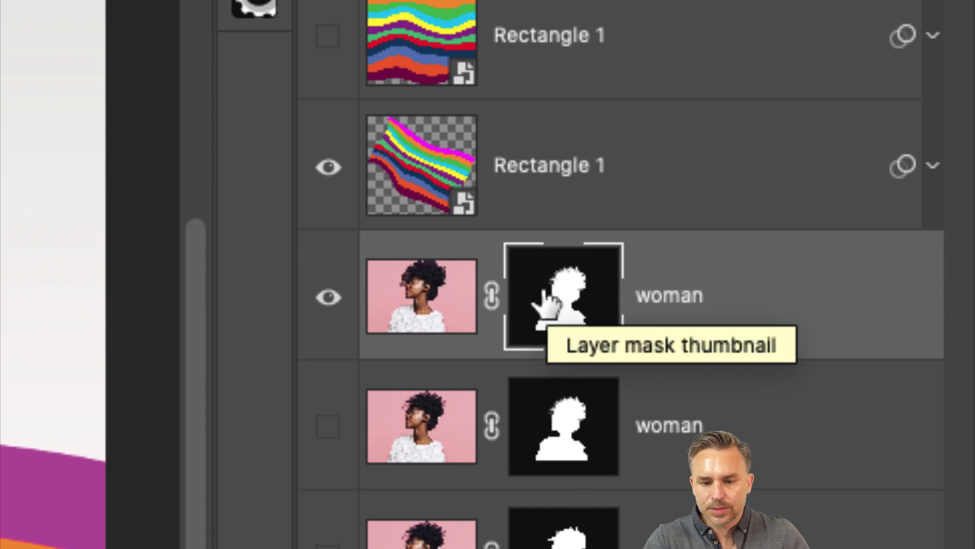
pyautogui.moveTo(548, 298); pyautogui.dragTo(566, 181)
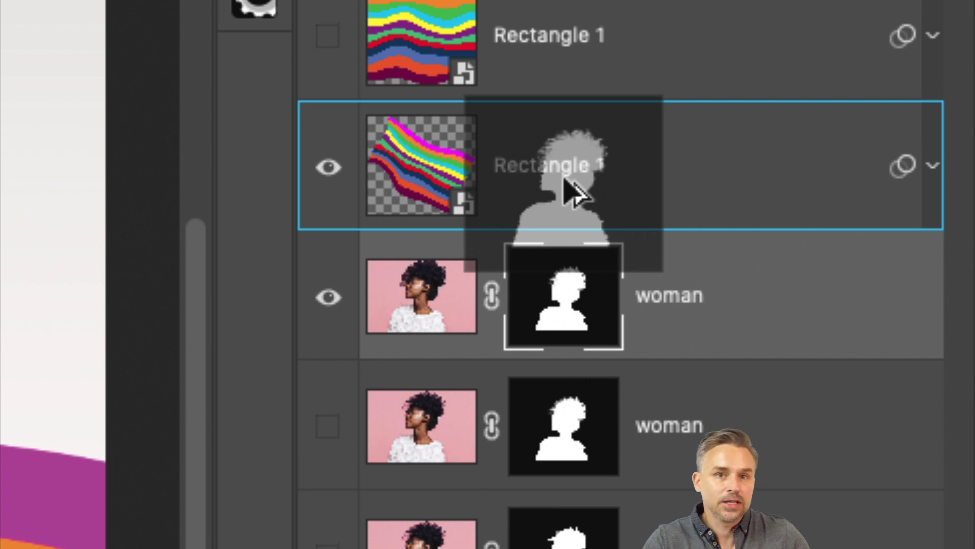
pyautogui.moveTo(564, 178); pyautogui.dragTo(567, 179)
pyautogui.click(568, 179)
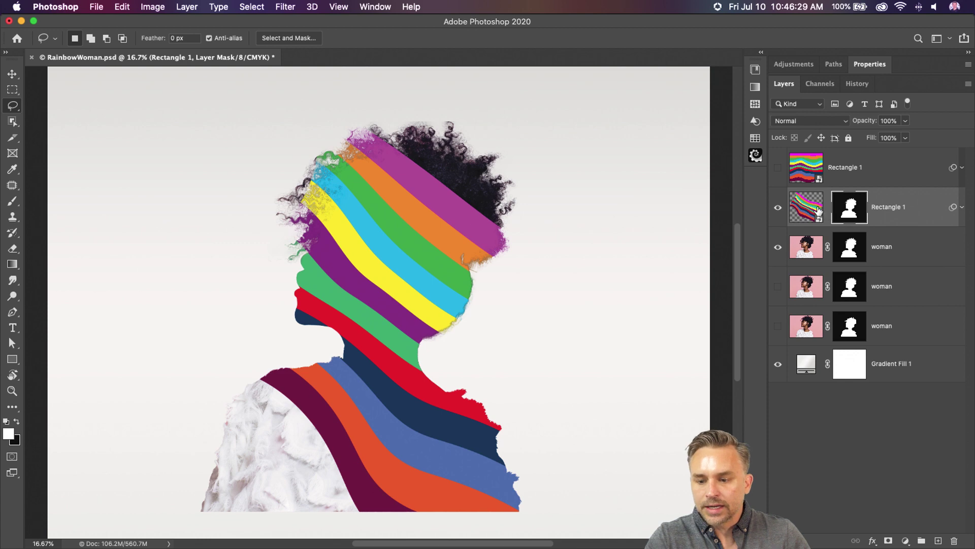
# Move the lower Rectangle 1 stripes down and to the left inside the silhouette, independently of the layer mask
pyautogui.click(815, 209)
pyautogui.press('v')
pyautogui.moveTo(368, 196); pyautogui.dragTo(278, 268)
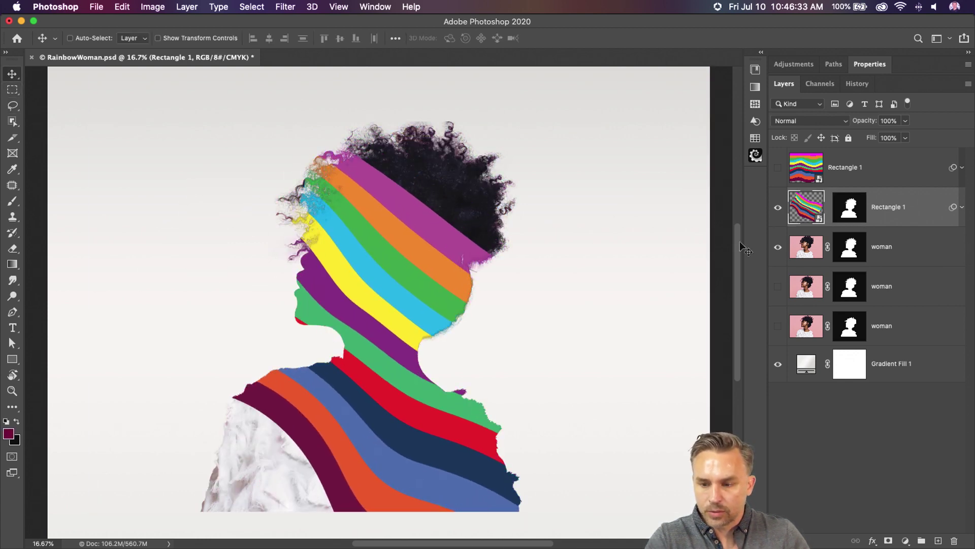
# Paint white on the Rectangle 1 mask with a brush enlarged to 900–1000 px, revealing the stripes flowing behind the woman toward the lower right
pyautogui.click(851, 214)
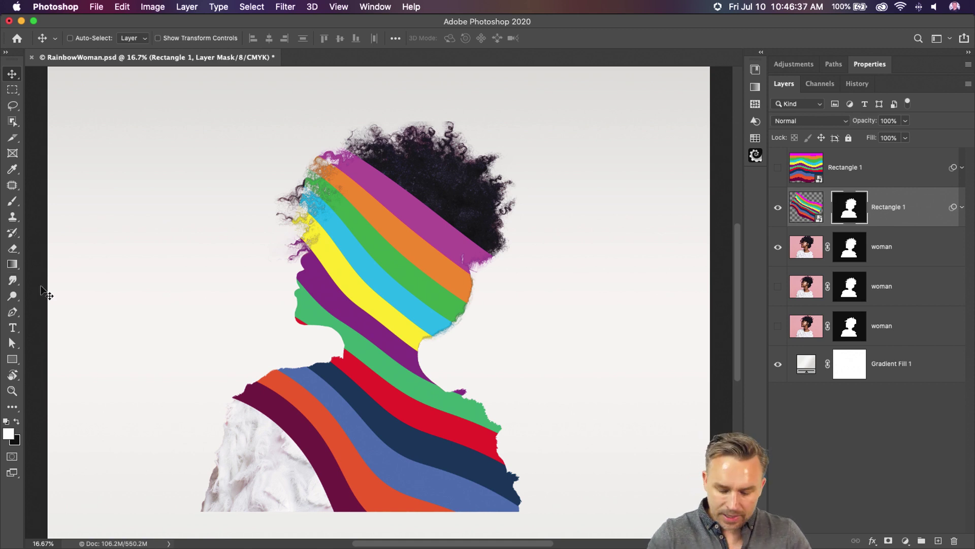
pyautogui.press('b')
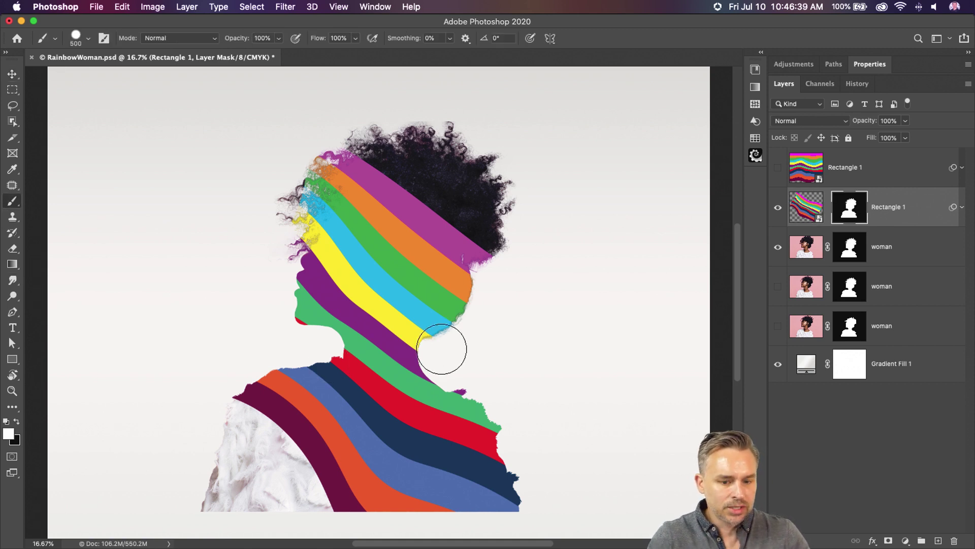
pyautogui.press(']')
pyautogui.press(']')
pyautogui.press(']')
pyautogui.press(']')
pyautogui.press(']')
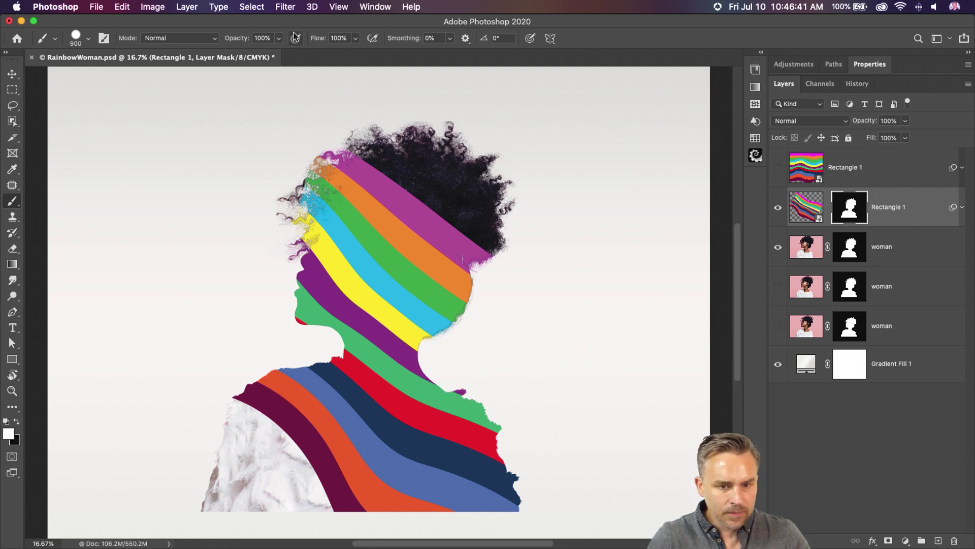
pyautogui.moveTo(424, 329)
pyautogui.mouseDown()
pyautogui.moveTo(490, 359)
pyautogui.moveTo(584, 482)
pyautogui.moveTo(483, 468)
pyautogui.moveTo(406, 500)
pyautogui.moveTo(380, 457)
pyautogui.moveTo(360, 508)
pyautogui.mouseUp()
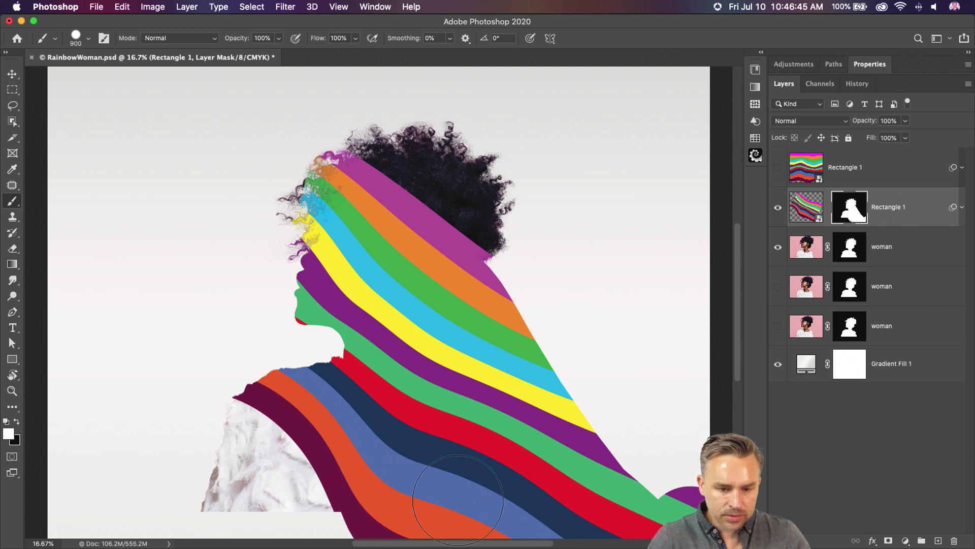
pyautogui.moveTo(419, 244)
pyautogui.mouseDown()
pyautogui.moveTo(676, 386)
pyautogui.moveTo(631, 452)
pyautogui.mouseUp()
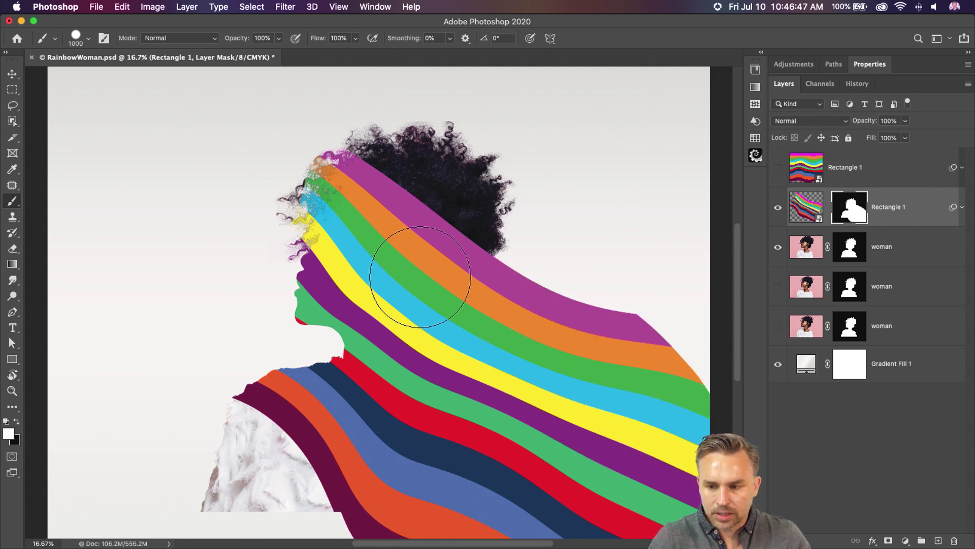
pyautogui.press(']')
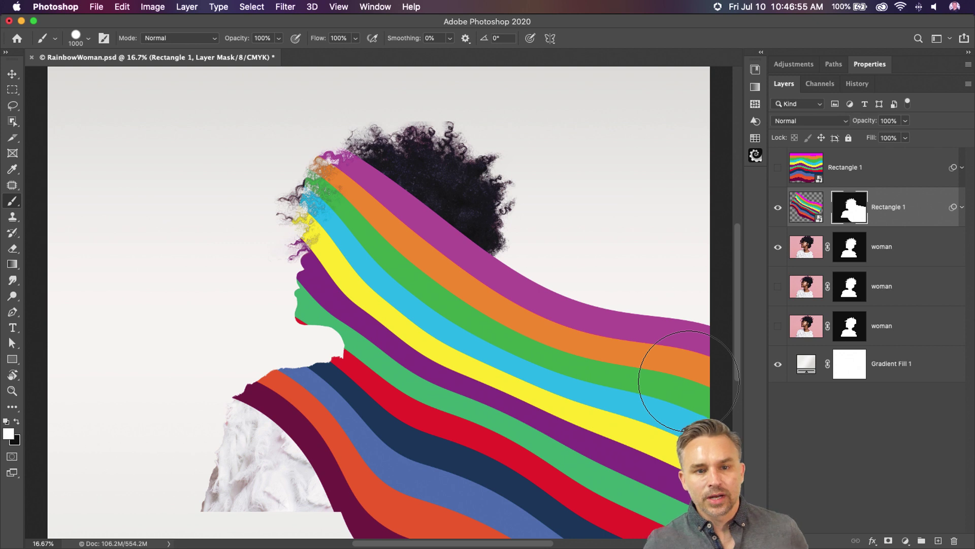
# Open the masked Rectangle 1 stripes in the Liquify filter and reduce the Forward Warp brush size to 1900
pyautogui.click(802, 213)
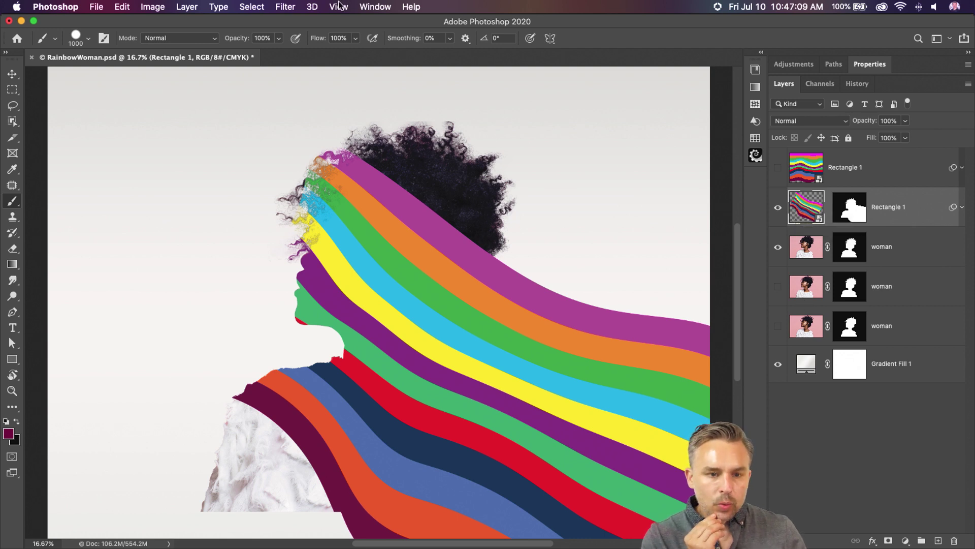
pyautogui.click(287, 7)
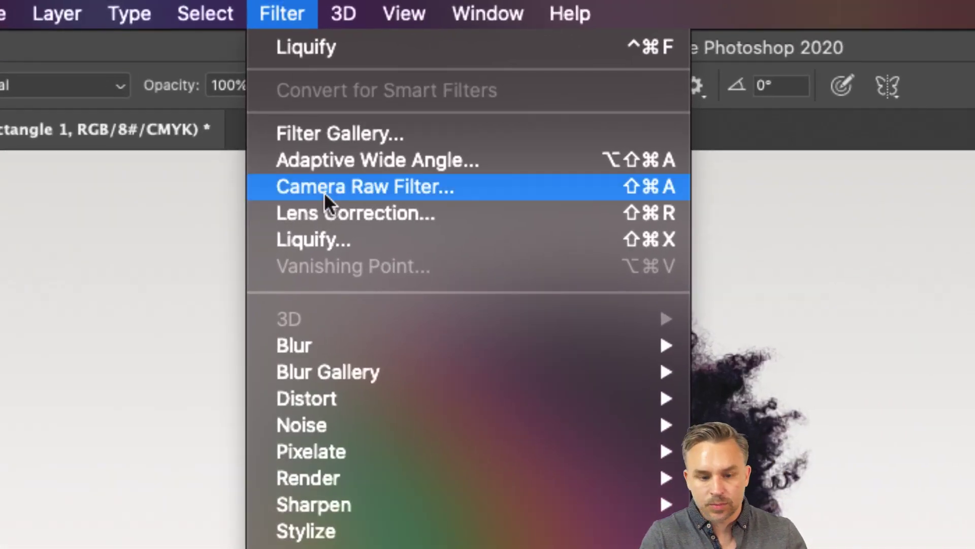
pyautogui.click(319, 248)
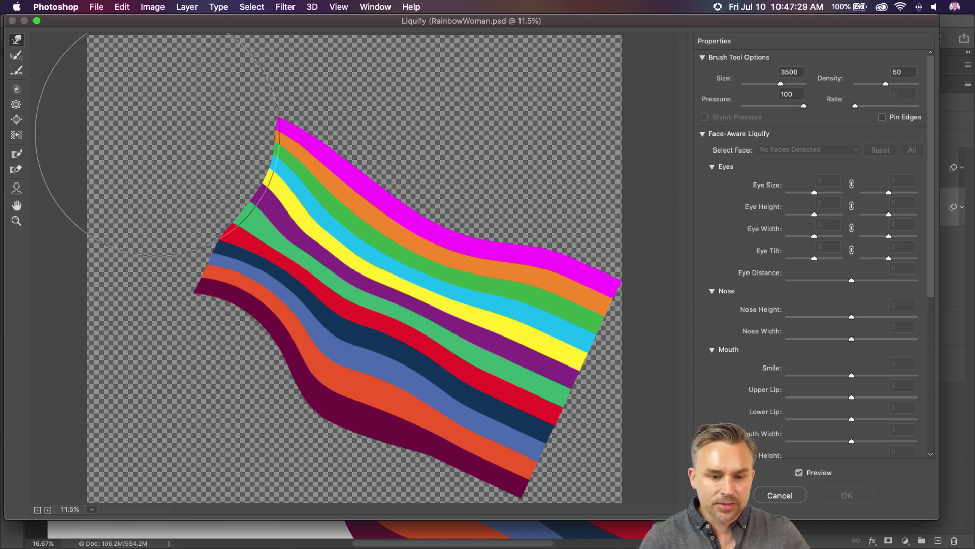
pyautogui.press('[')
pyautogui.press('[')
pyautogui.press('[')
pyautogui.press('[')
pyautogui.press('[')
pyautogui.press('[')
pyautogui.press('[')
pyautogui.press('[')
pyautogui.press('[')
pyautogui.press('[')
pyautogui.press('[')
pyautogui.press('[')
pyautogui.press('[')
pyautogui.press('[')
pyautogui.press('[')
pyautogui.press('[')
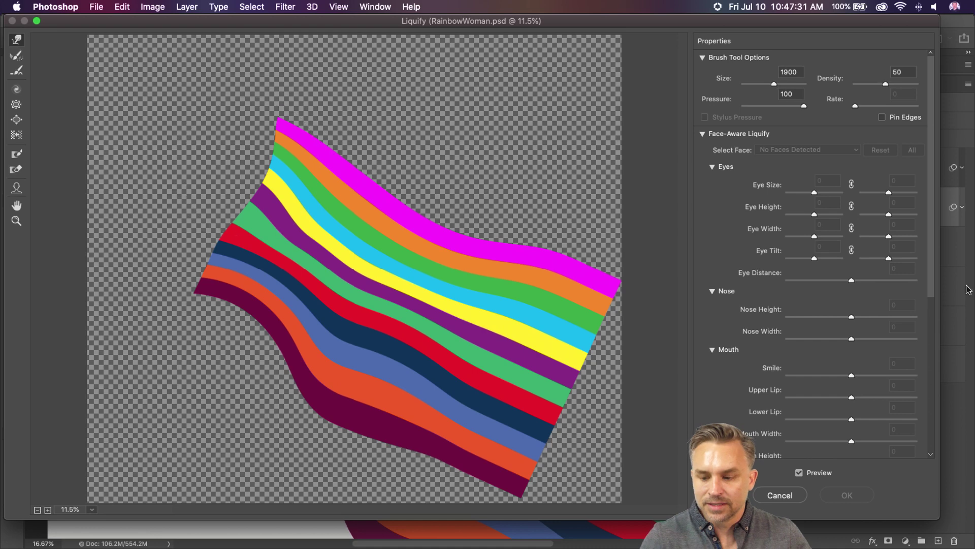
# Show all layers as the Liquify backdrop in Behind mode at 35% opacity, and turn off the image display
pyautogui.click(701, 134)
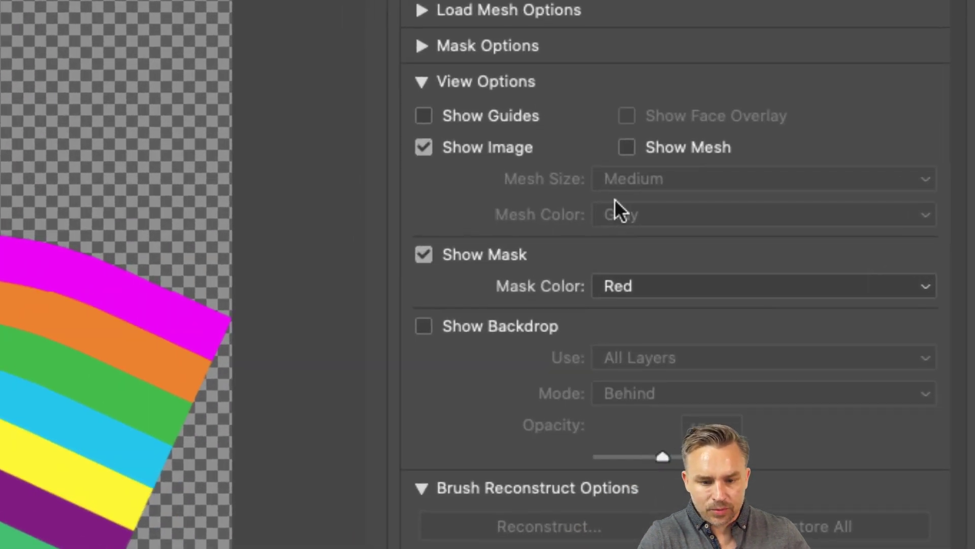
pyautogui.click(417, 327)
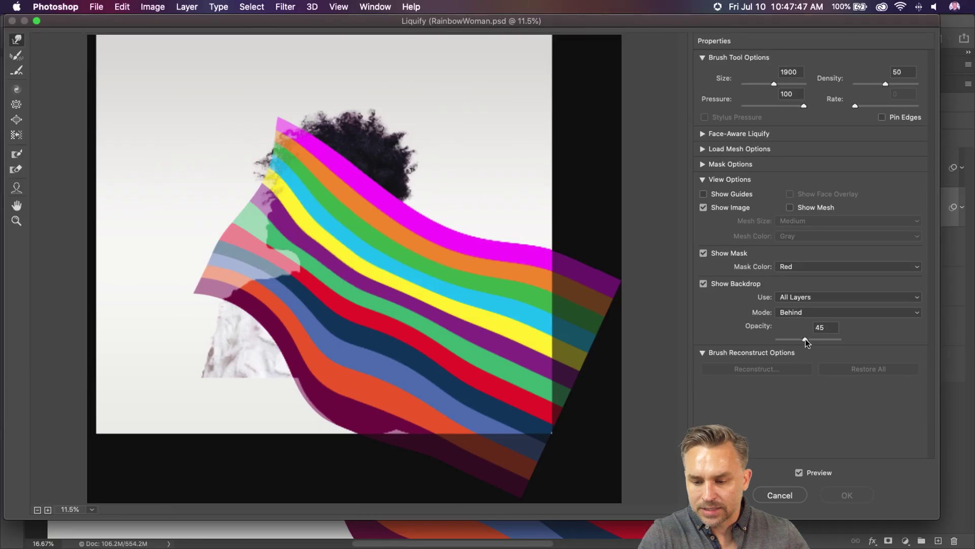
pyautogui.moveTo(681, 458); pyautogui.dragTo(605, 459)
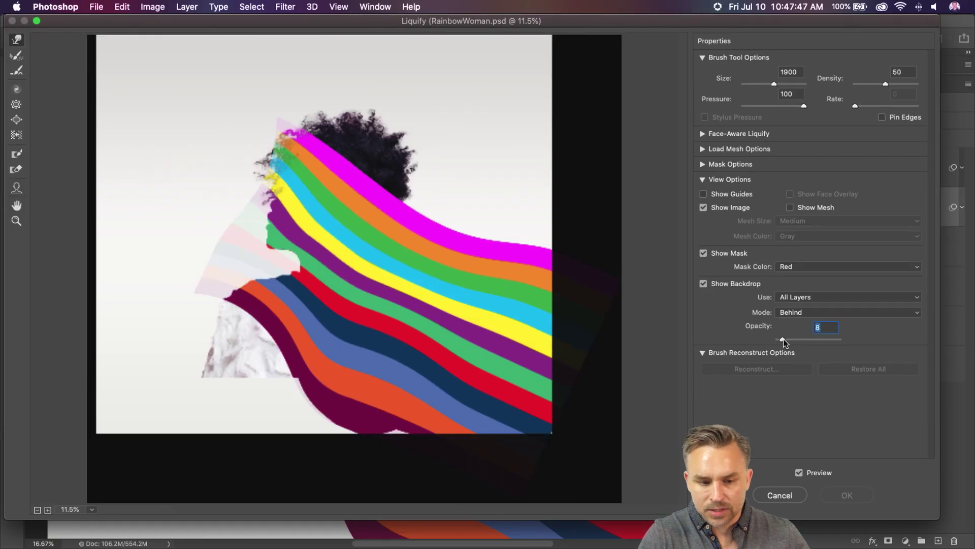
pyautogui.moveTo(783, 339)
pyautogui.mouseDown()
pyautogui.moveTo(827, 337)
pyautogui.moveTo(788, 338)
pyautogui.moveTo(801, 337)
pyautogui.mouseUp()
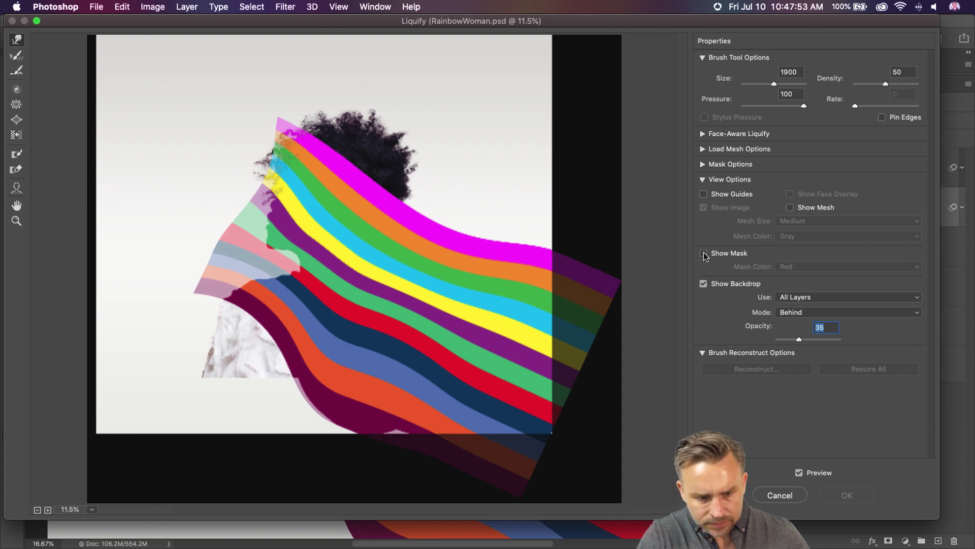
pyautogui.click(704, 208)
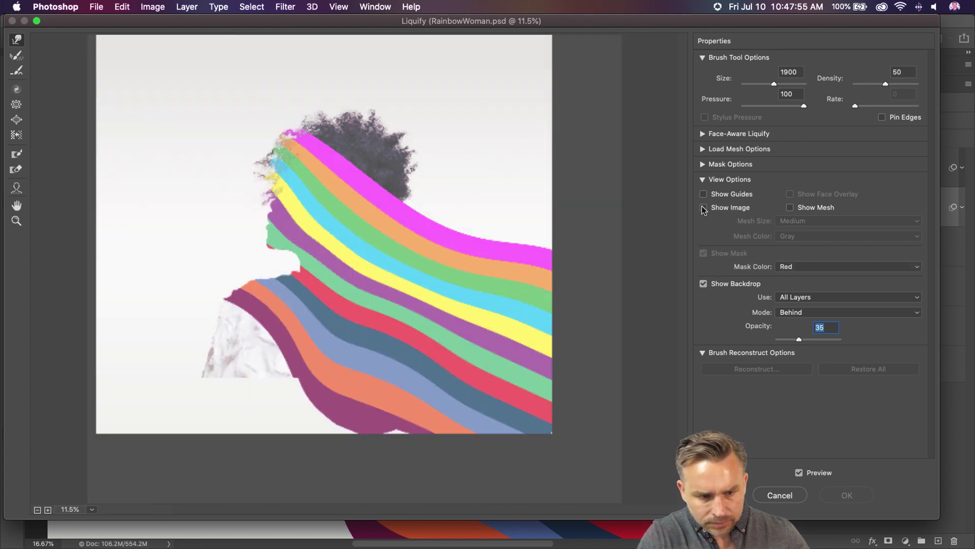
# Turn the image display back on and set the Liquify backdrop to the original woman photo layer at 49% opacity
pyautogui.click(704, 208)
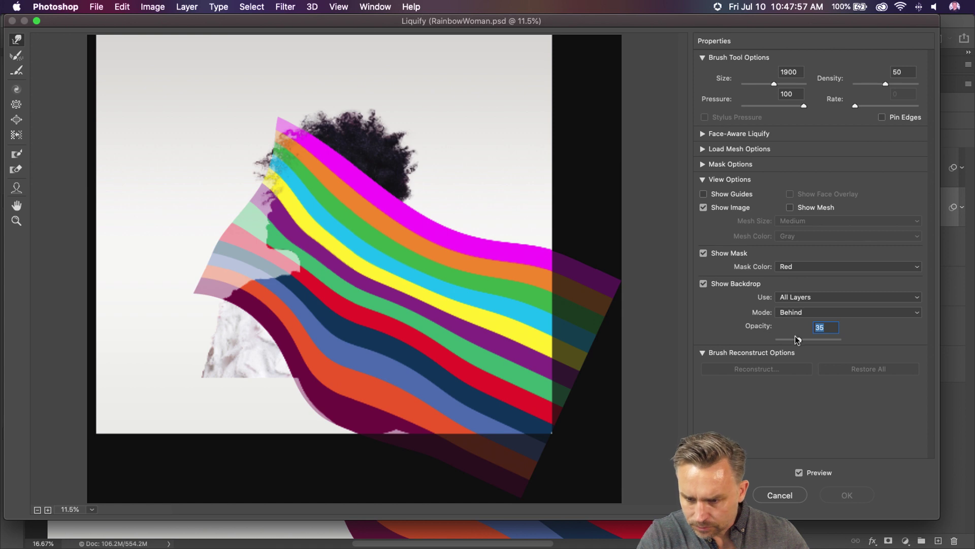
pyautogui.click(798, 297)
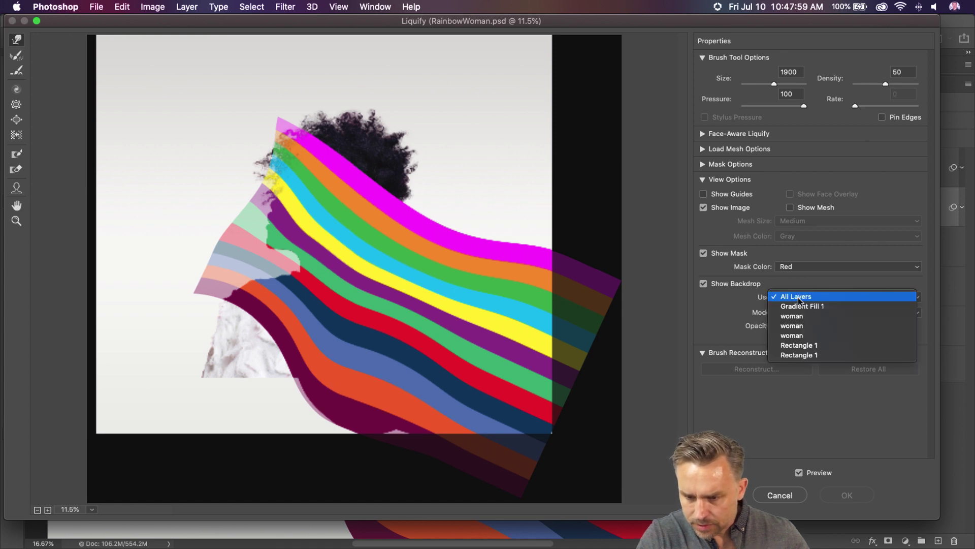
pyautogui.click(825, 315)
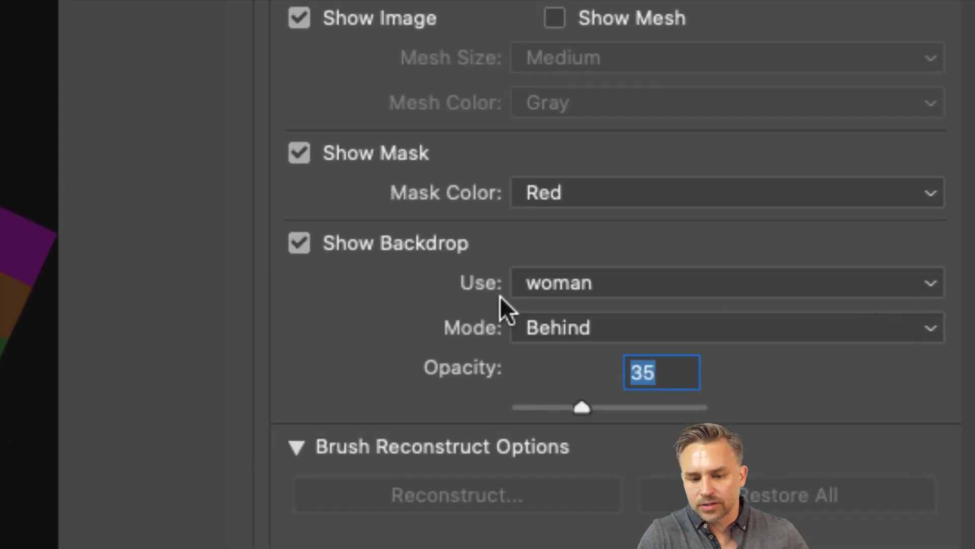
pyautogui.click(577, 288)
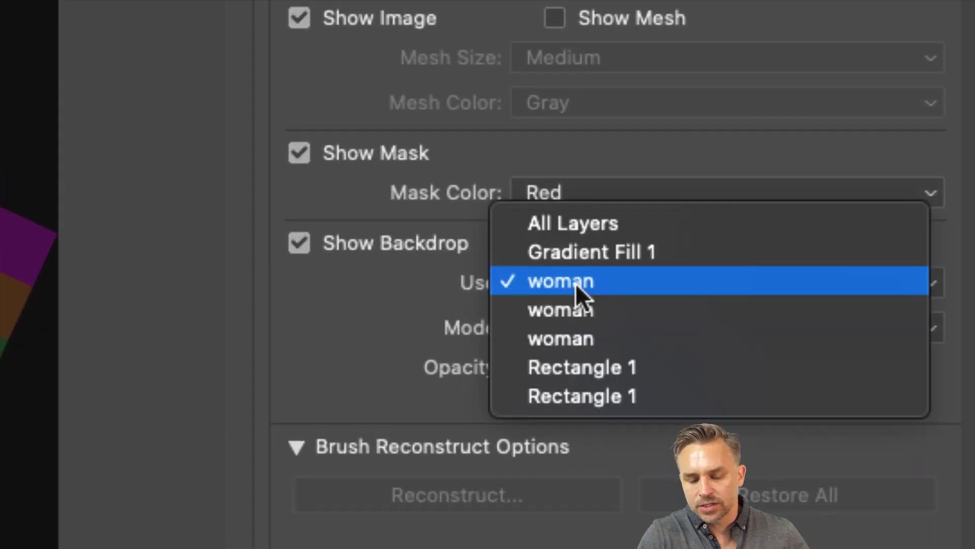
pyautogui.click(577, 288)
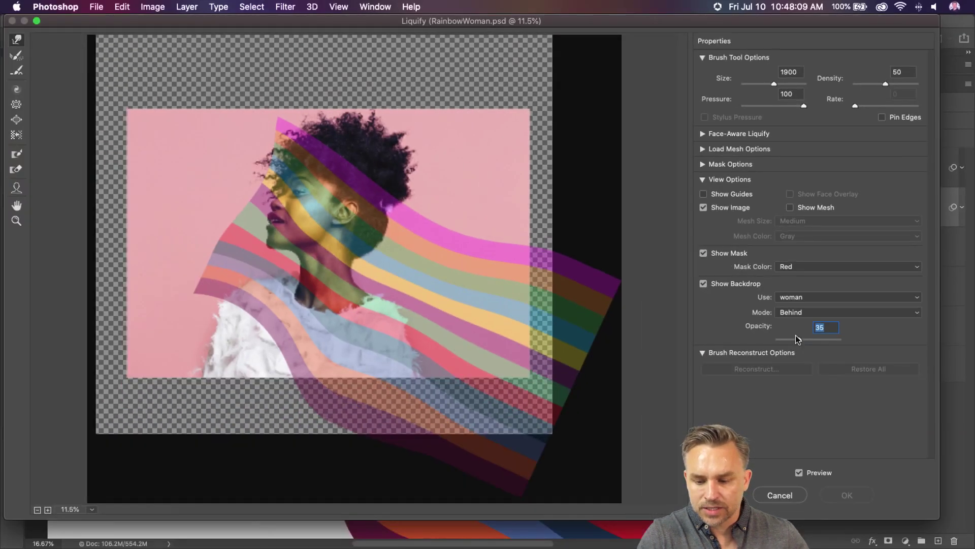
pyautogui.moveTo(795, 335); pyautogui.dragTo(807, 340)
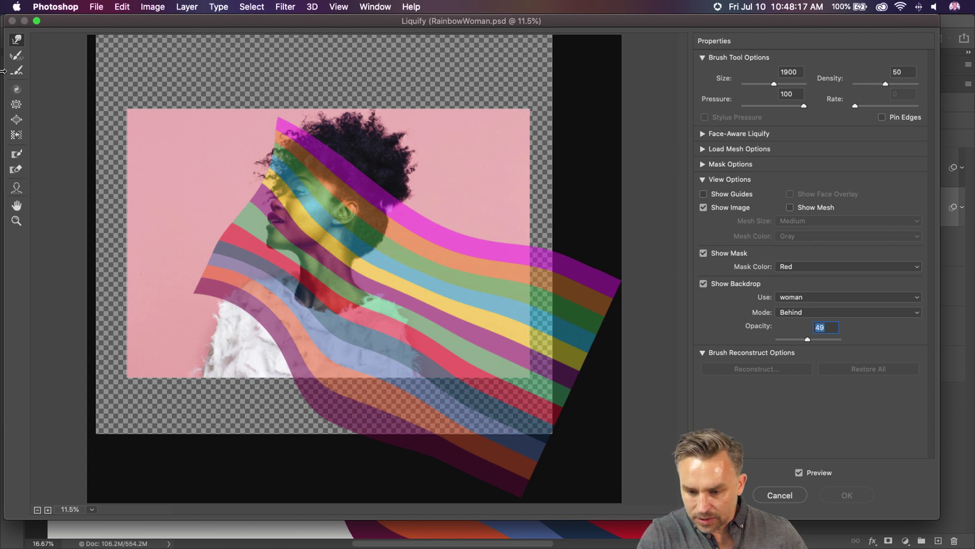
# Try pushing the stripes over the mouth with the 1900 px Forward Warp brush, and undo the stroke
pyautogui.click(269, 213)
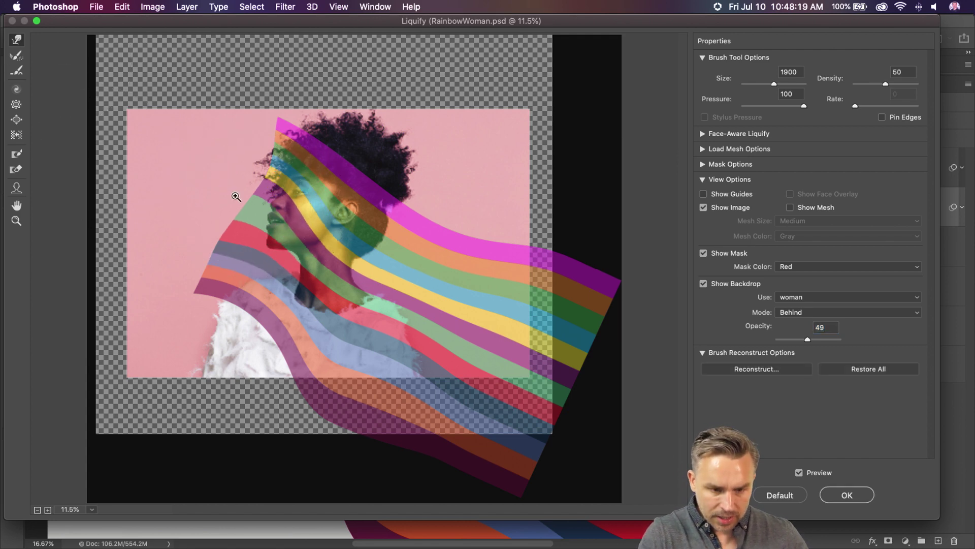
pyautogui.press('super+equal')
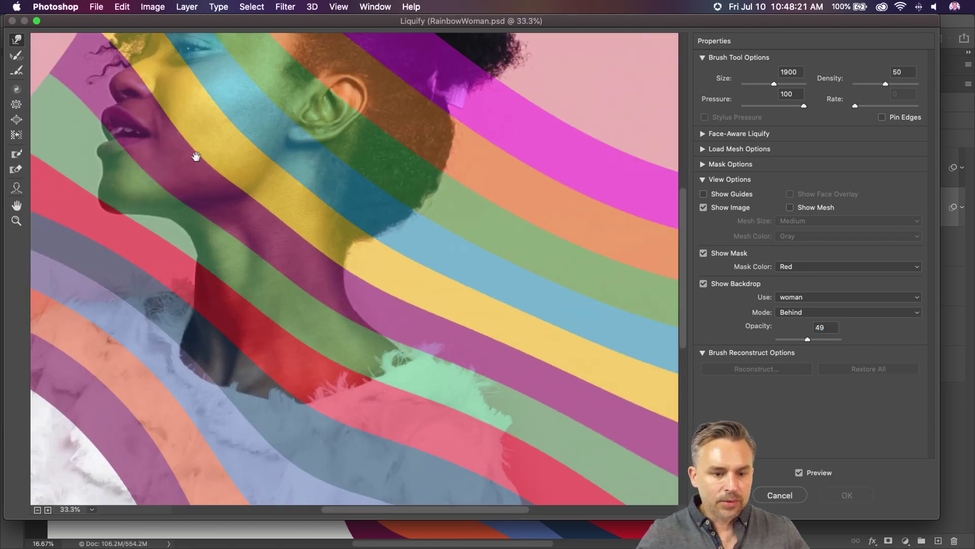
pyautogui.moveTo(196, 156)
pyautogui.mouseDown()
pyautogui.moveTo(409, 289)
pyautogui.moveTo(463, 279)
pyautogui.mouseUp()
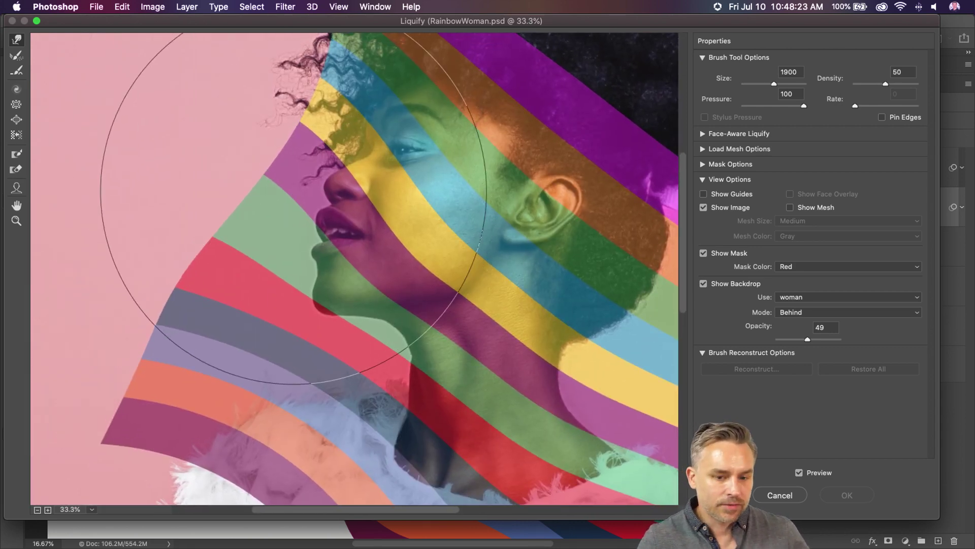
# Reduce the Forward Warp brush and bend the yellow and purple stripes around the cheek and chin, ending with a 400 px brush
pyautogui.press('[')
pyautogui.press('[')
pyautogui.press('[')
pyautogui.press('[')
pyautogui.press('[')
pyautogui.press('[')
pyautogui.press('[')
pyautogui.press('[')
pyautogui.press('[')
pyautogui.press('[')
pyautogui.press('[')
pyautogui.press('[')
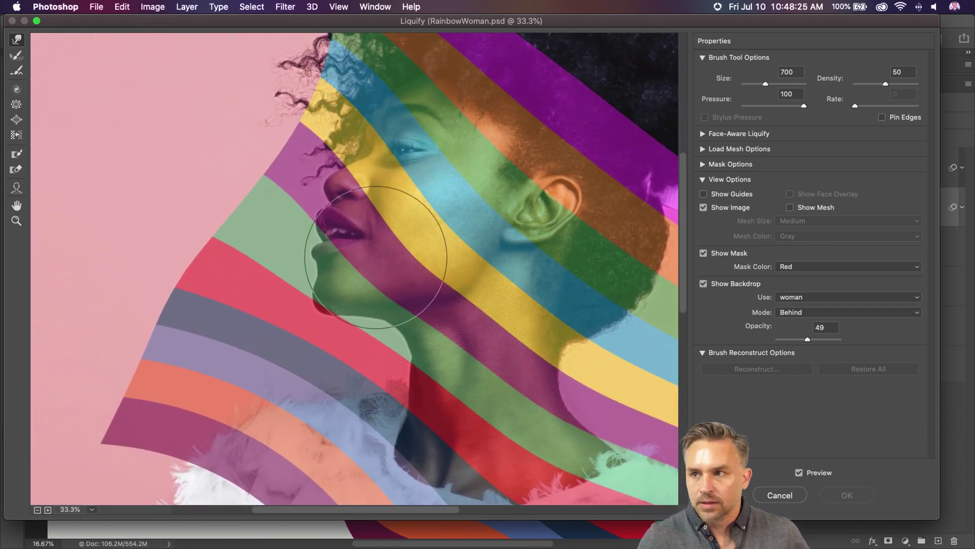
pyautogui.press('[')
pyautogui.press('[')
pyautogui.press('[')
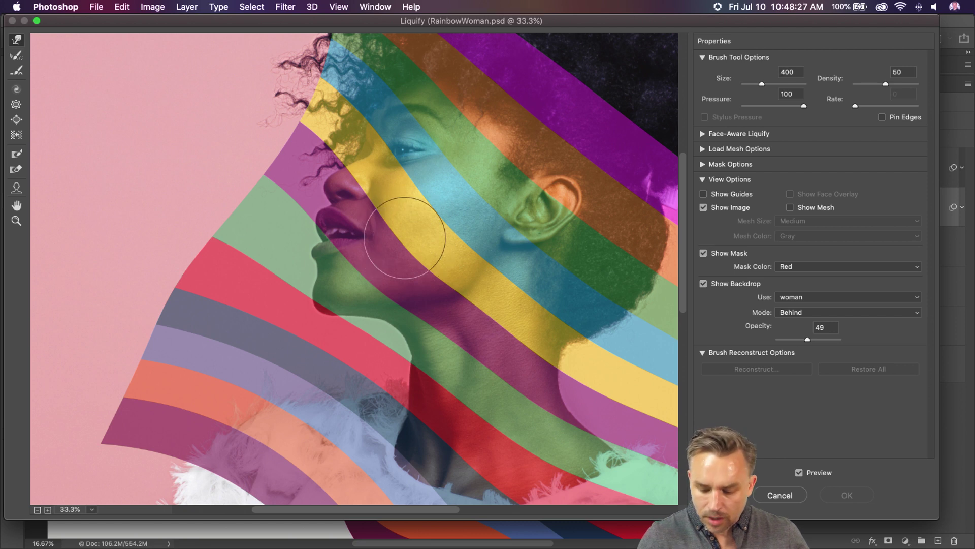
pyautogui.press('[')
pyautogui.press('[')
pyautogui.moveTo(405, 220); pyautogui.dragTo(281, 233)
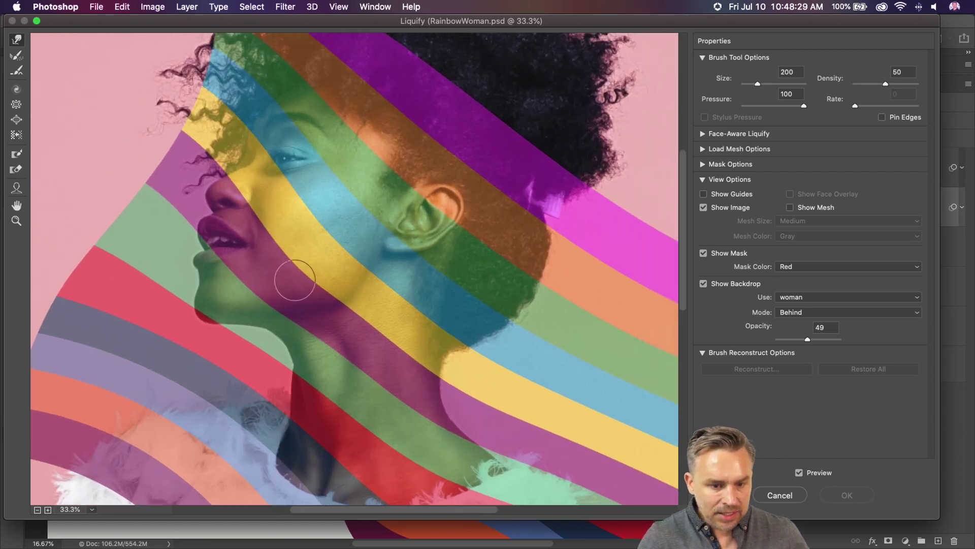
pyautogui.press(']')
pyautogui.press(']')
pyautogui.press(']')
pyautogui.press(']')
pyautogui.press(']')
pyautogui.moveTo(289, 272)
pyautogui.mouseDown()
pyautogui.moveTo(304, 237)
pyautogui.moveTo(323, 232)
pyautogui.moveTo(331, 207)
pyautogui.moveTo(320, 245)
pyautogui.mouseUp()
pyautogui.press('[')
pyautogui.press('[')
pyautogui.press('[')
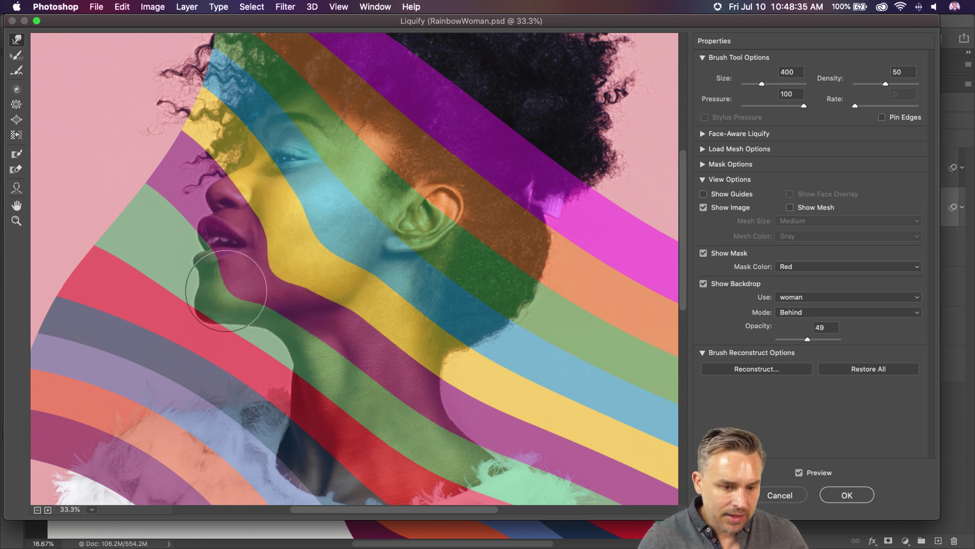
# Push the purple stripe's edge over the woman's lips using a small 125–150 px Forward Warp brush
pyautogui.click(203, 253)
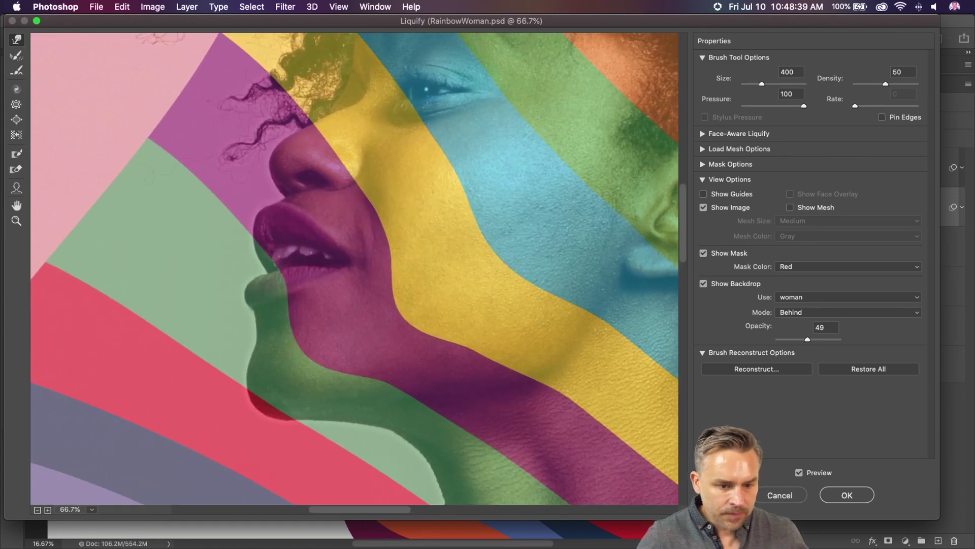
pyautogui.press('[')
pyautogui.press('[')
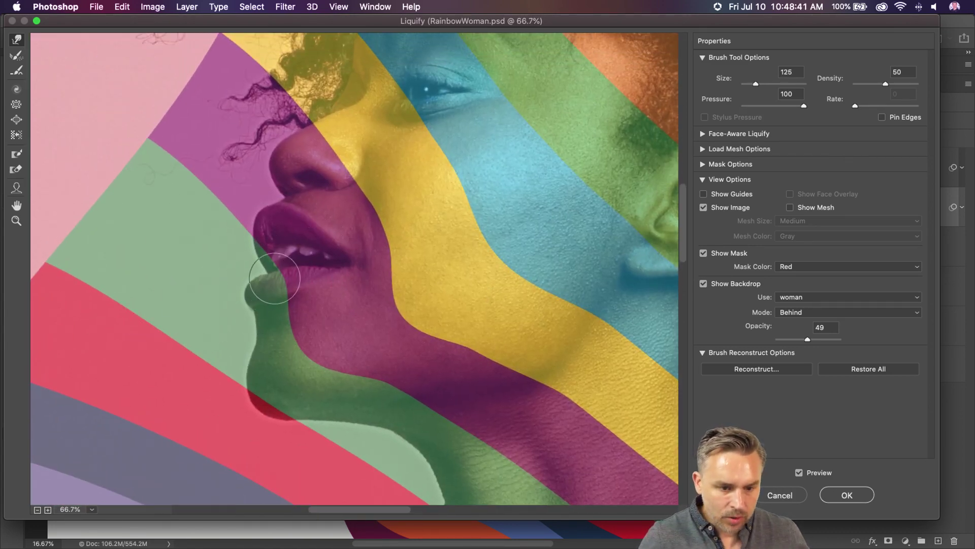
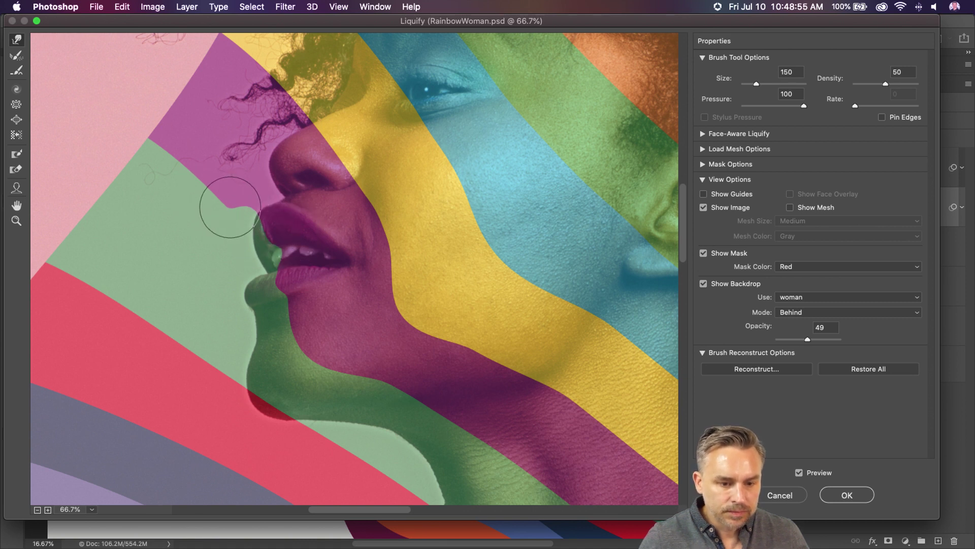
# Enlarge the Forward Warp brush to 600 px and smooth the curve of the yellow and purple stripes across the cheek
pyautogui.scroll(3, 325, 315)
pyautogui.hscroll(1, 325, 315)
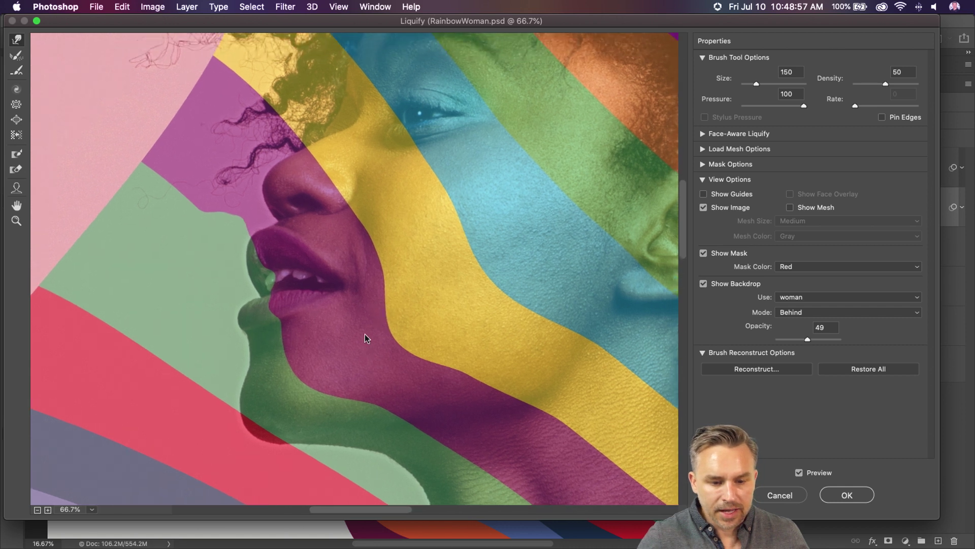
pyautogui.press(']')
pyautogui.press(']')
pyautogui.press(']')
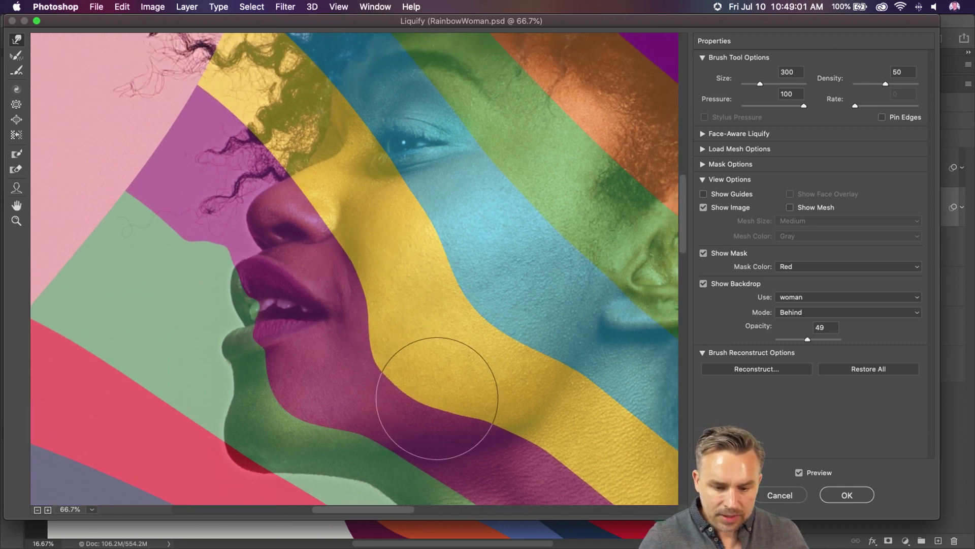
pyautogui.press(']')
pyautogui.press(']')
pyautogui.press(']')
pyautogui.press(']')
pyautogui.press(']')
pyautogui.press(']')
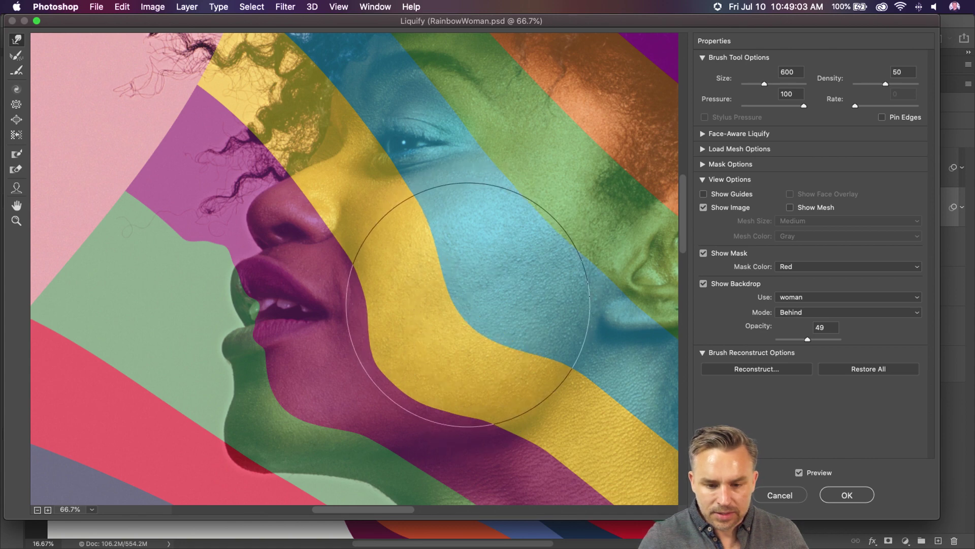
# Bend the purple and green stripes downward along the neck with the 600 px Forward Warp brush
pyautogui.scroll(-10, 513, 310)
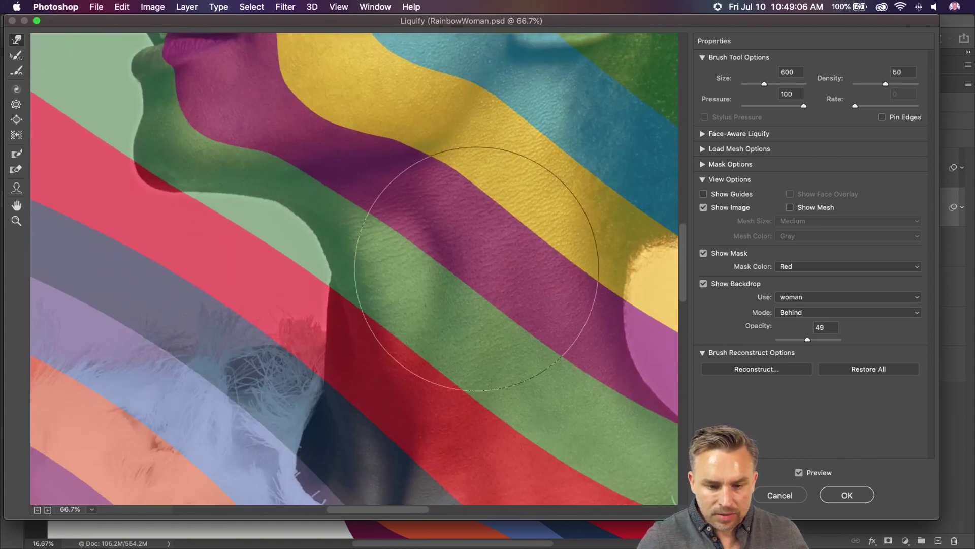
pyautogui.moveTo(476, 270)
pyautogui.mouseDown()
pyautogui.moveTo(496, 280)
pyautogui.moveTo(462, 283)
pyautogui.moveTo(460, 300)
pyautogui.moveTo(513, 328)
pyautogui.moveTo(507, 363)
pyautogui.moveTo(533, 366)
pyautogui.mouseUp()
pyautogui.scroll(-8, 409, 287)
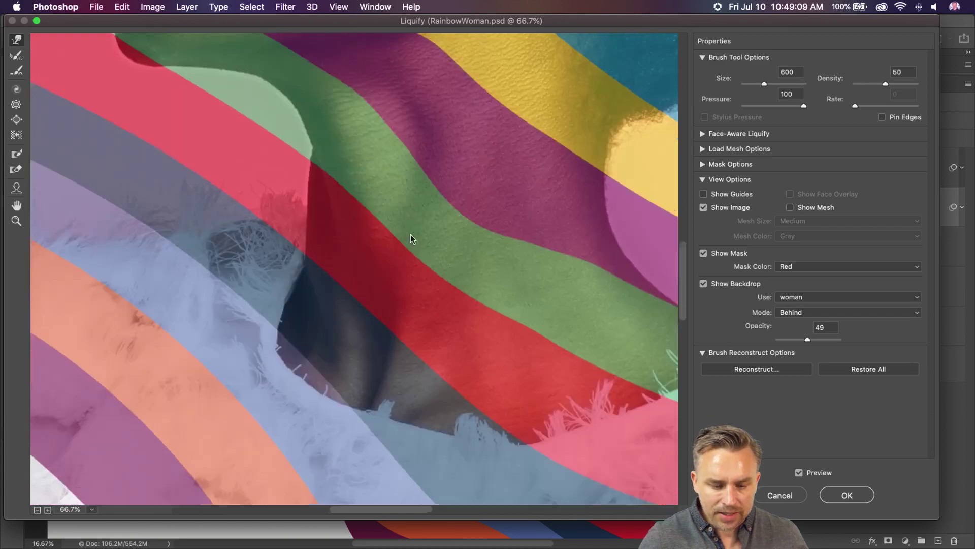
# Push the red stripe down over the dark blue one to fill the neck, refining its front edge with a 150 px brush
pyautogui.moveTo(409, 287)
pyautogui.mouseDown()
pyautogui.moveTo(386, 324)
pyautogui.moveTo(448, 378)
pyautogui.moveTo(417, 406)
pyautogui.moveTo(383, 358)
pyautogui.mouseUp()
pyautogui.press('[')
pyautogui.press('[')
pyautogui.press('[')
pyautogui.press('[')
pyautogui.press('[')
pyautogui.press('[')
pyautogui.press('[')
pyautogui.press('[')
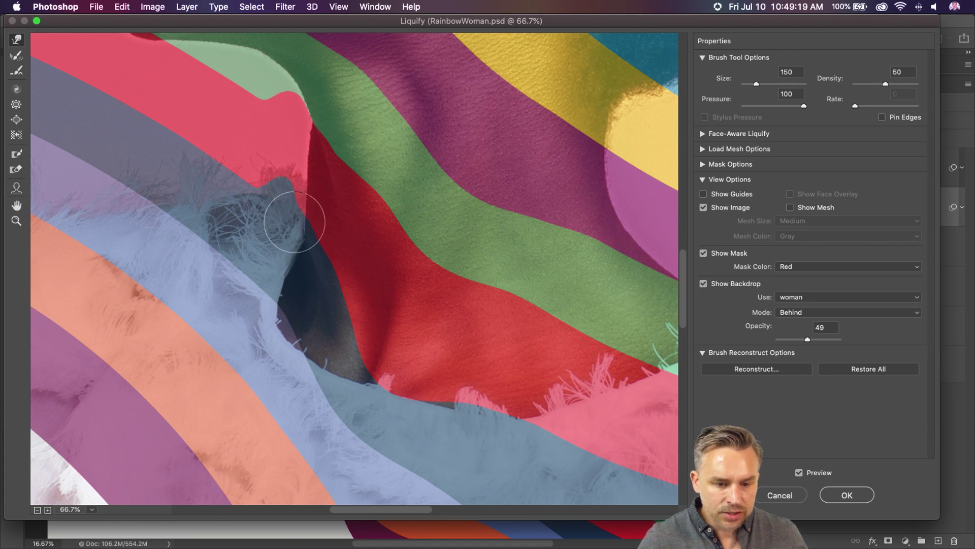
# Push the green stripe's edge onto the earlobe with the 150 px Forward Warp brush, following the ear's contour
pyautogui.moveTo(294, 152); pyautogui.dragTo(362, 358)
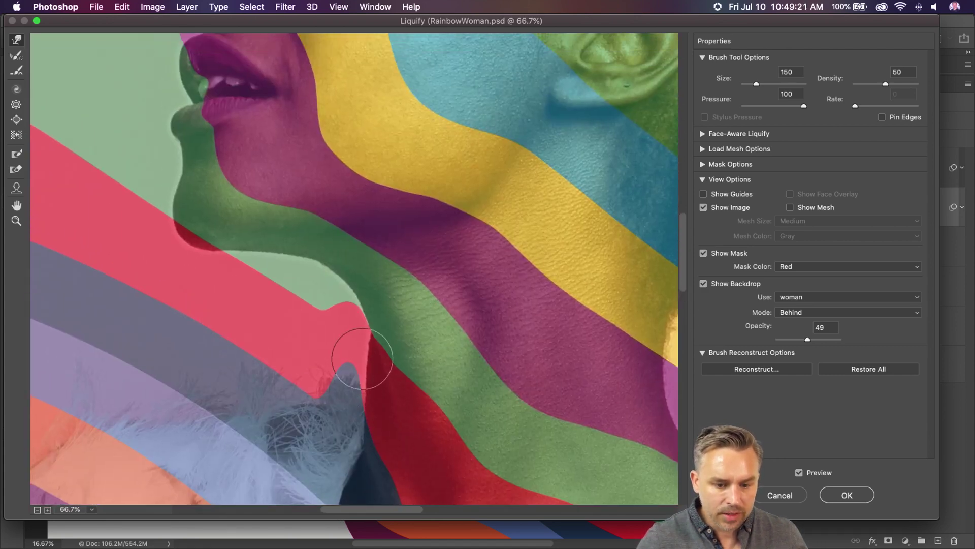
pyautogui.moveTo(322, 272)
pyautogui.mouseDown()
pyautogui.moveTo(360, 302)
pyautogui.moveTo(342, 447)
pyautogui.moveTo(239, 477)
pyautogui.moveTo(228, 459)
pyautogui.mouseUp()
pyautogui.moveTo(349, 284); pyautogui.dragTo(282, 241)
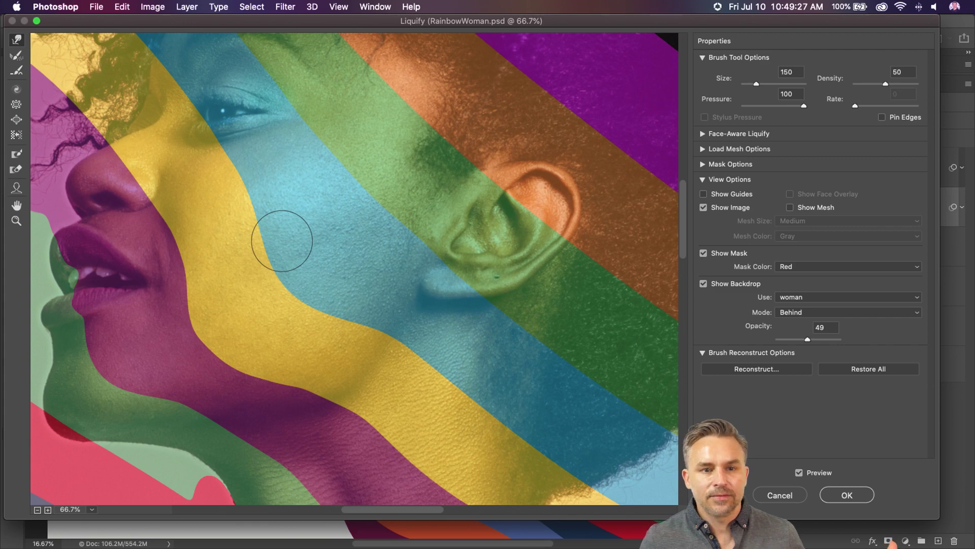
pyautogui.press('super+equal')
pyautogui.press('super+equal')
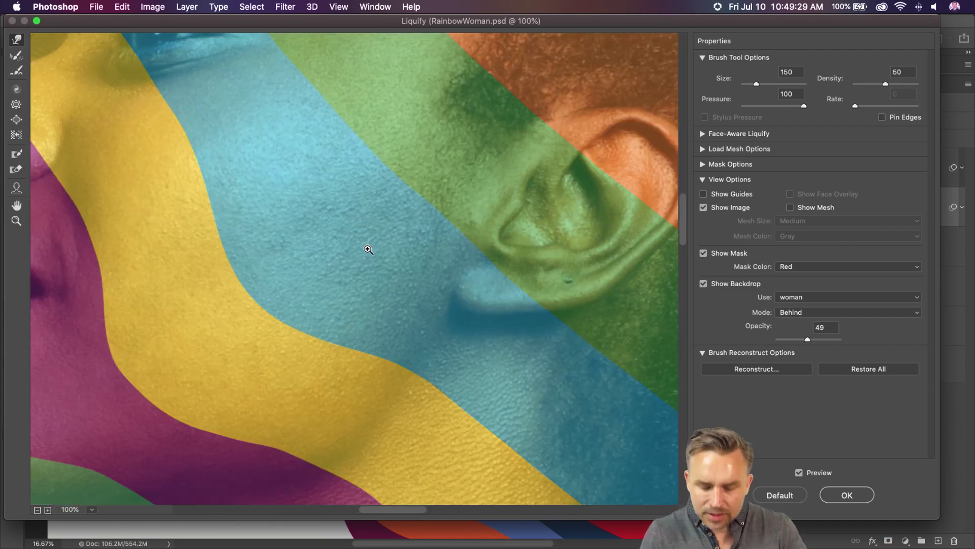
pyautogui.press('super+equal')
pyautogui.moveTo(409, 339); pyautogui.dragTo(361, 367)
pyautogui.press('[')
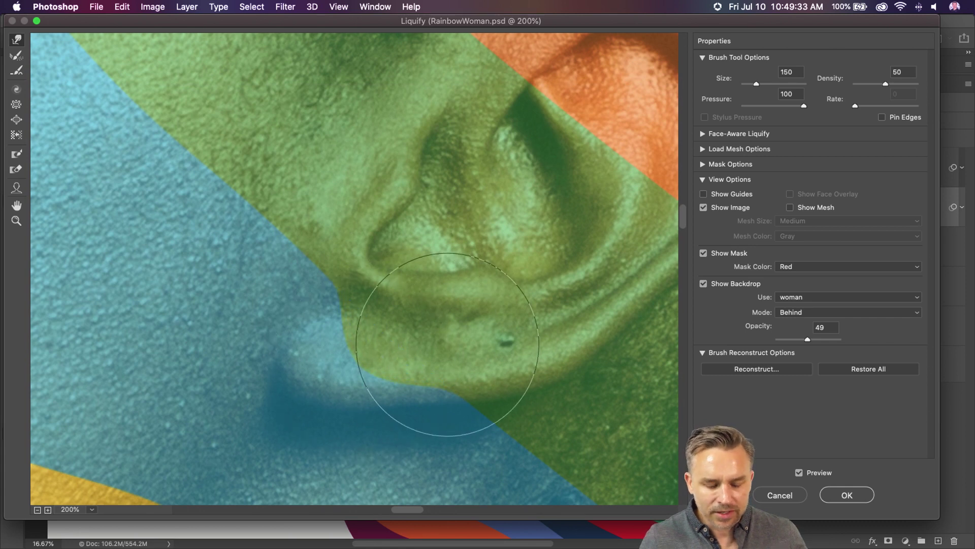
# Warp the green-blue stripe edge around the earlobe and front of the ear, using brush sizes of 80 and 125
pyautogui.moveTo(436, 342)
pyautogui.mouseDown()
pyautogui.moveTo(414, 381)
pyautogui.moveTo(411, 366)
pyautogui.mouseUp()
pyautogui.press('[')
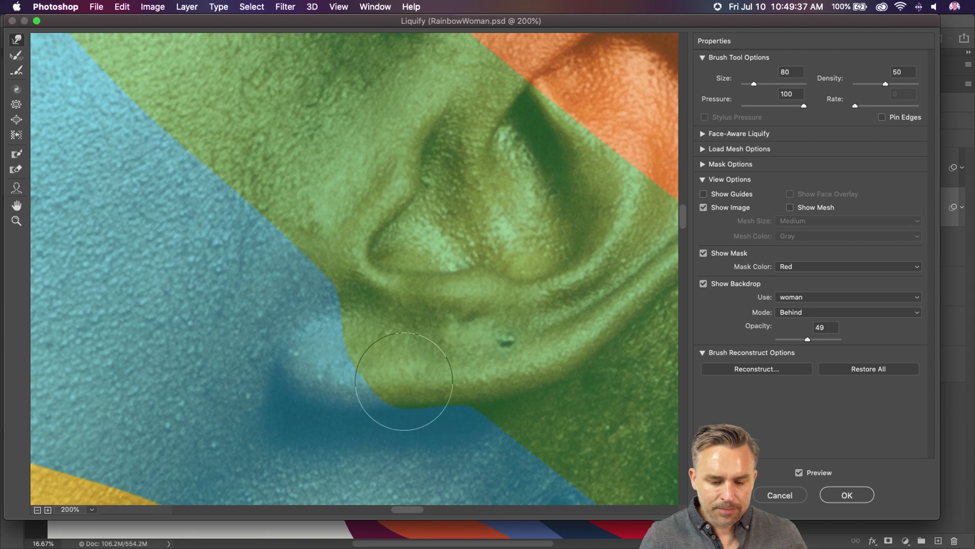
pyautogui.moveTo(404, 381)
pyautogui.mouseDown()
pyautogui.moveTo(359, 338)
pyautogui.moveTo(355, 349)
pyautogui.moveTo(335, 299)
pyautogui.moveTo(315, 289)
pyautogui.mouseUp()
pyautogui.press(']')
pyautogui.press(']')
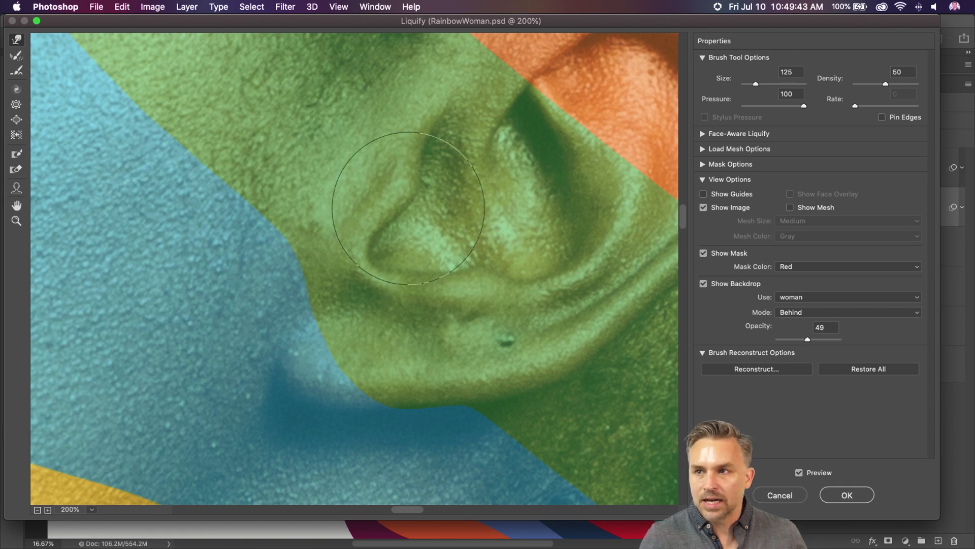
# Reduce the warp brush to size 70 and bend the green-orange edge where it crosses the ear's outer rim
pyautogui.moveTo(407, 208)
pyautogui.mouseDown()
pyautogui.moveTo(226, 257)
pyautogui.moveTo(207, 331)
pyautogui.mouseUp()
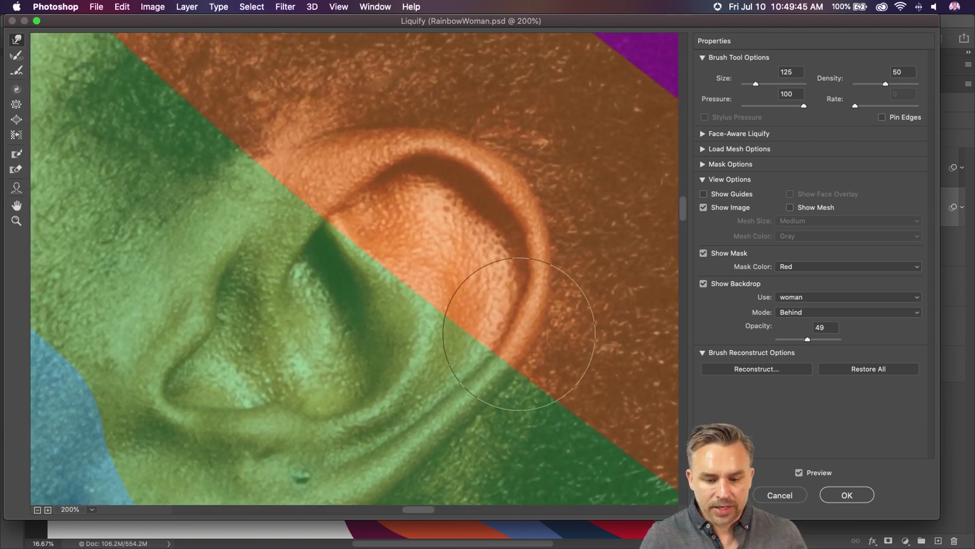
pyautogui.press('[')
pyautogui.press('[')
pyautogui.press('[')
pyautogui.press('[')
pyautogui.press('[')
pyautogui.press('[')
pyautogui.press('[')
pyautogui.press('[')
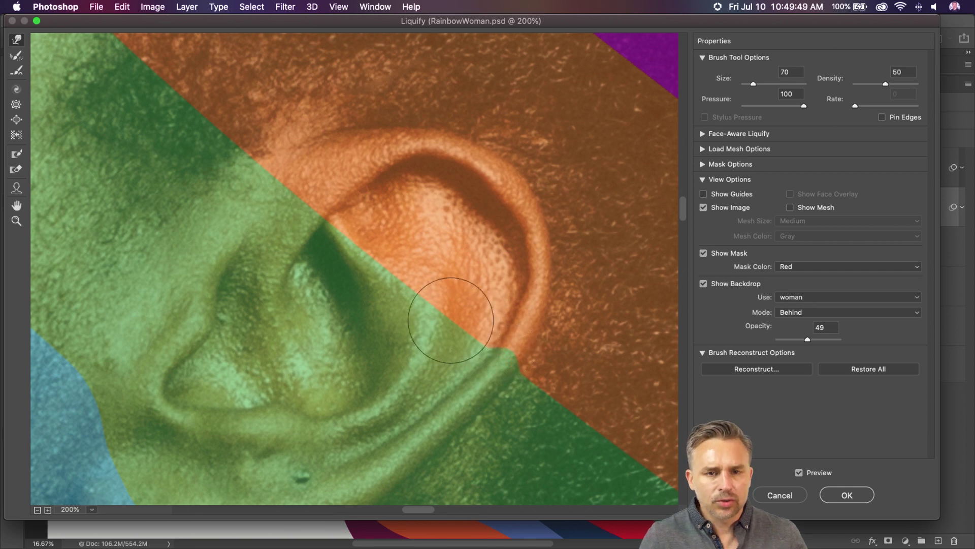
# Warp the green stripe up into the inner ear so its orange edge follows the ear's inner curve
pyautogui.press(']')
pyautogui.press(']')
pyautogui.press(']')
pyautogui.press(']')
pyautogui.press(']')
pyautogui.press(']')
pyautogui.press(']')
pyautogui.press(']')
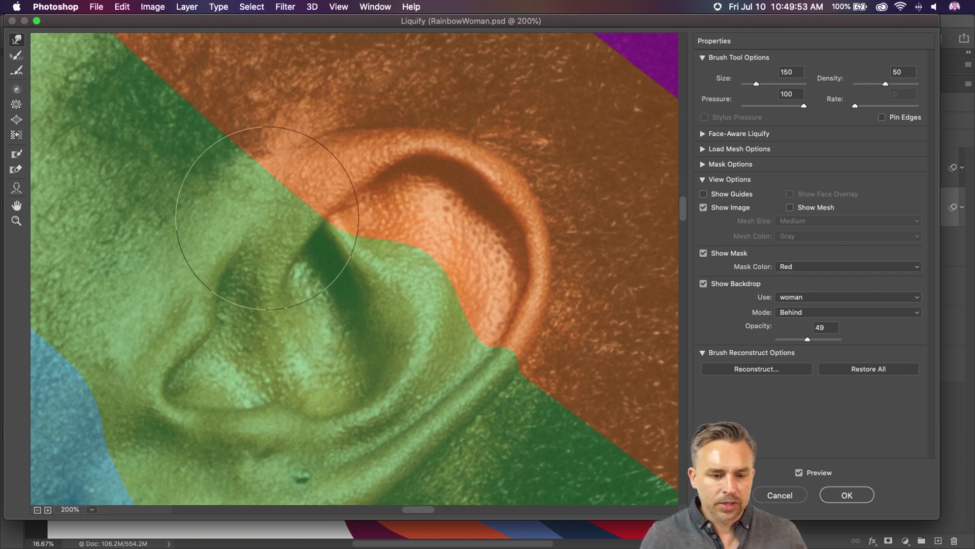
# Shape the green-orange edge in front of the upper ear with a smaller warp brush
pyautogui.press('[')
pyautogui.press('[')
pyautogui.press('[')
pyautogui.press('[')
pyautogui.press('[')
pyautogui.moveTo(249, 171); pyautogui.dragTo(211, 195)
pyautogui.press('super+minus')
pyautogui.press('super+minus')
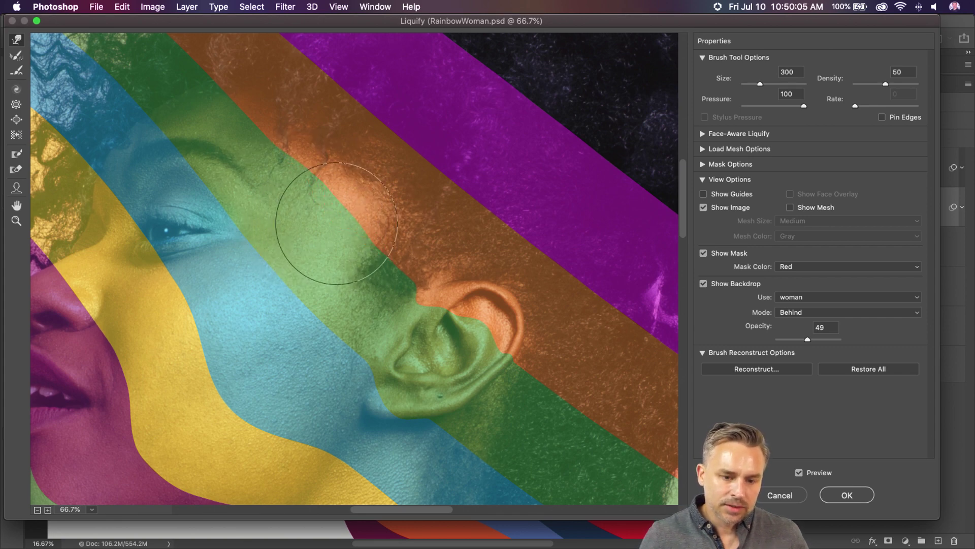
# Warp the yellow-blue edge around the nose bridge and inner eye corner with a brush size of 175
pyautogui.hscroll(-9, 326, 218)
pyautogui.scroll(3, 327, 217)
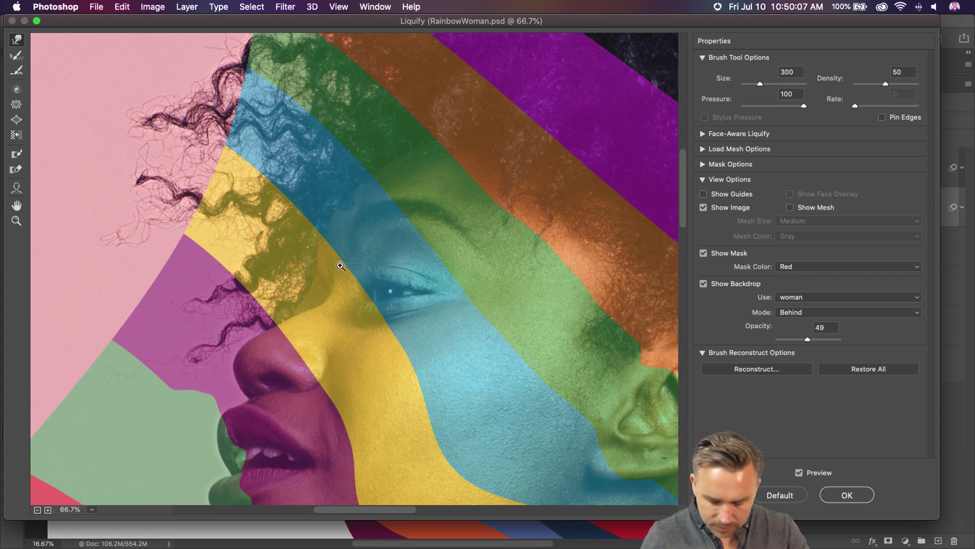
pyautogui.click(343, 270)
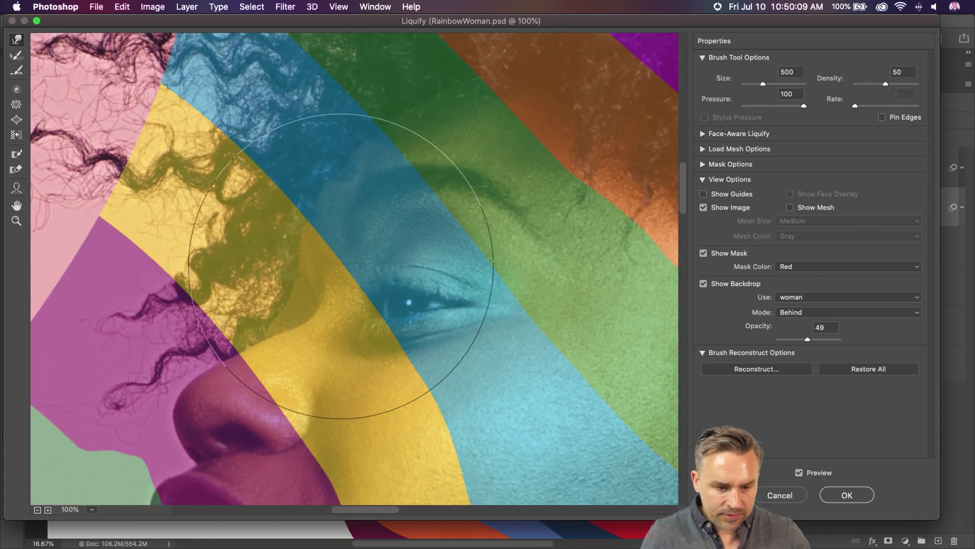
pyautogui.press('[')
pyautogui.press('[')
pyautogui.press('[')
pyautogui.press('[')
pyautogui.press('[')
pyautogui.press('[')
pyautogui.press('[')
pyautogui.press('[')
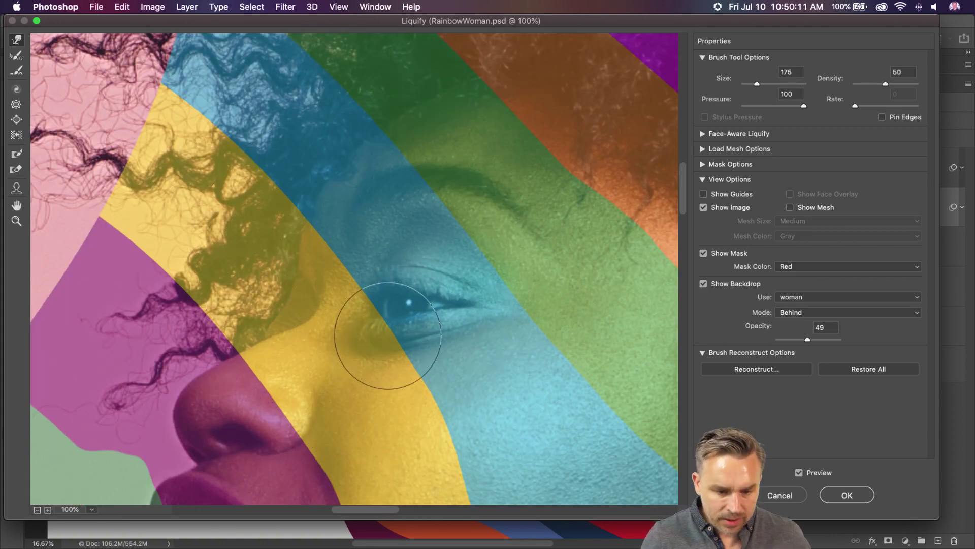
pyautogui.moveTo(351, 336)
pyautogui.mouseDown()
pyautogui.moveTo(364, 337)
pyautogui.moveTo(349, 356)
pyautogui.moveTo(350, 291)
pyautogui.moveTo(337, 295)
pyautogui.moveTo(322, 234)
pyautogui.moveTo(295, 251)
pyautogui.moveTo(297, 292)
pyautogui.mouseUp()
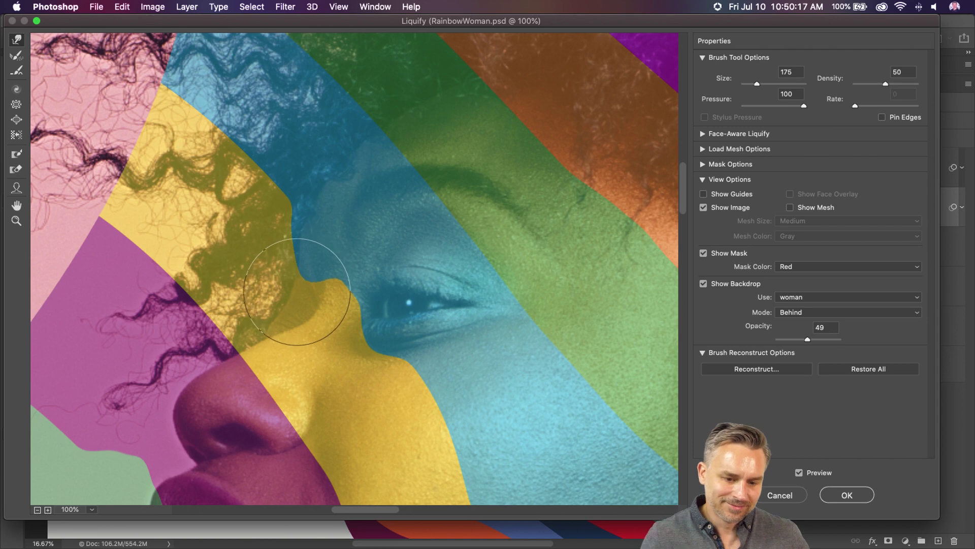
# Curve the magenta-yellow edge around the side of the nostril with a warp brush of size 150
pyautogui.scroll(-8, 297, 292)
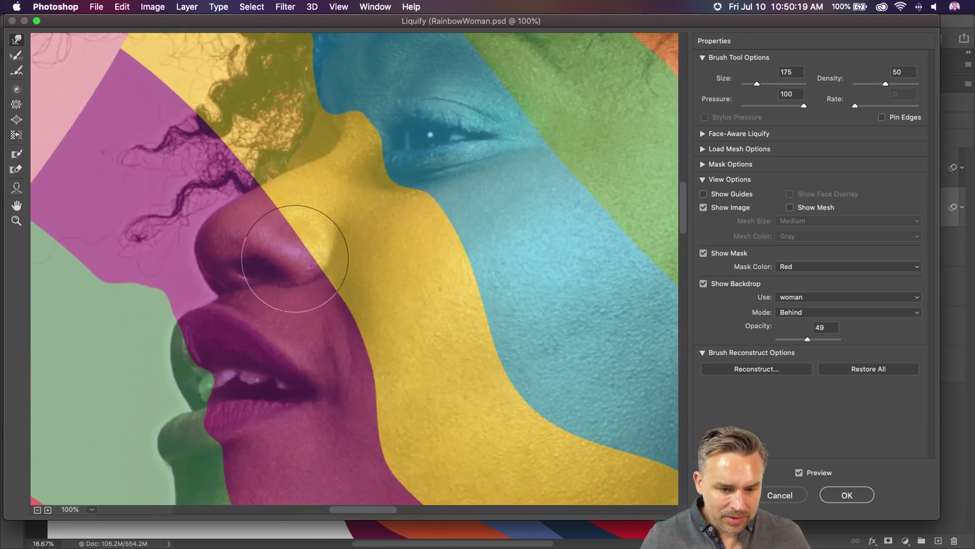
pyautogui.press('[')
pyautogui.press('[')
pyautogui.press('[')
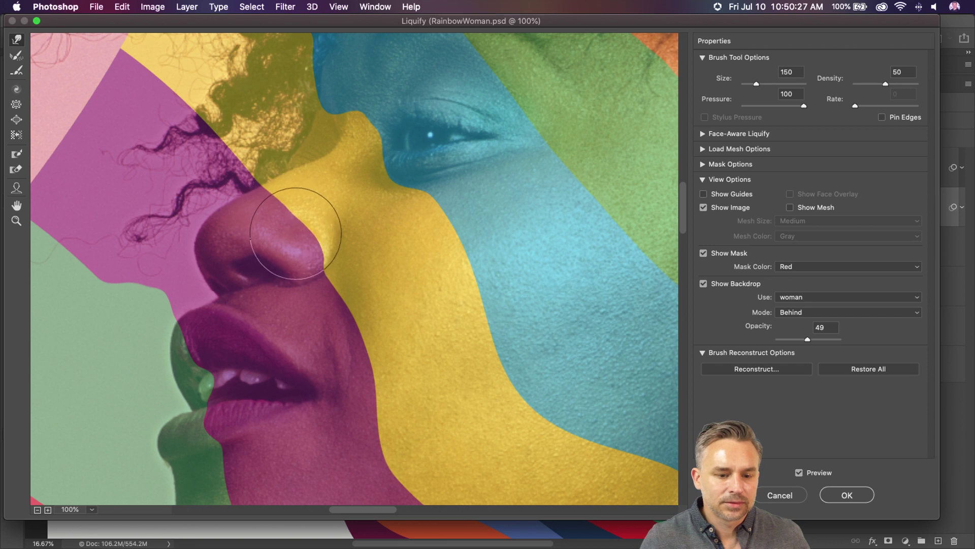
# Warp the magenta-yellow edge along the top of the nose and up into the hair curls
pyautogui.scroll(4, 293, 240)
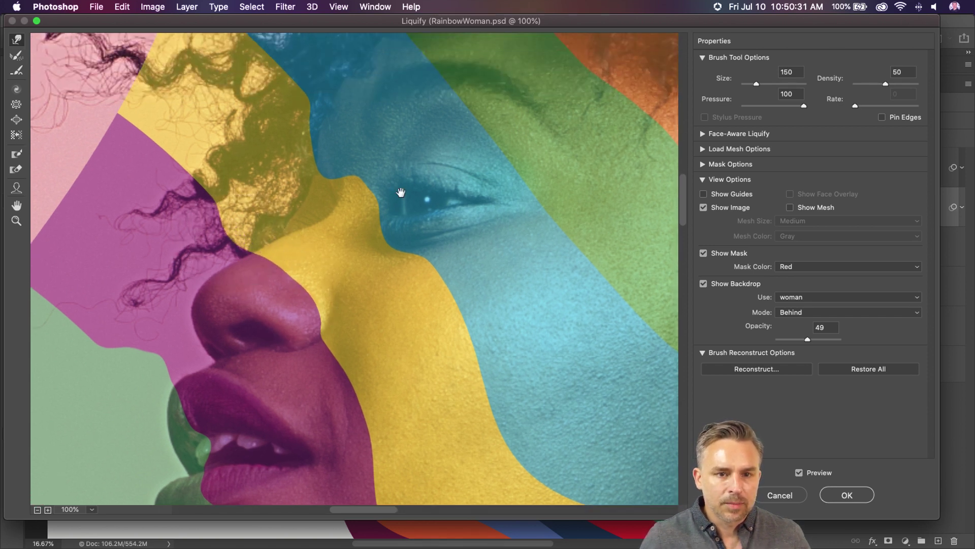
pyautogui.moveTo(401, 192)
pyautogui.mouseDown()
pyautogui.moveTo(382, 264)
pyautogui.moveTo(353, 300)
pyautogui.mouseUp()
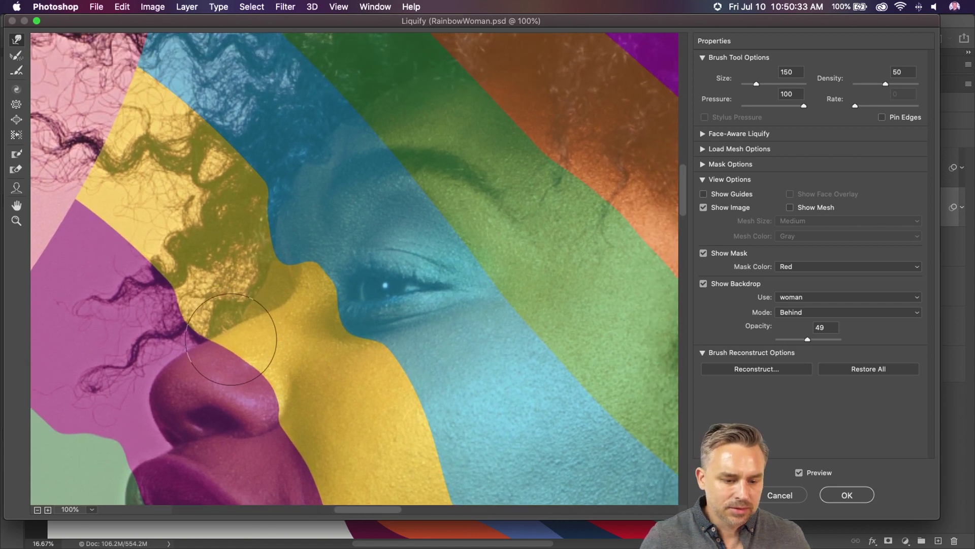
pyautogui.moveTo(182, 314)
pyautogui.mouseDown()
pyautogui.moveTo(167, 335)
pyautogui.moveTo(180, 326)
pyautogui.mouseUp()
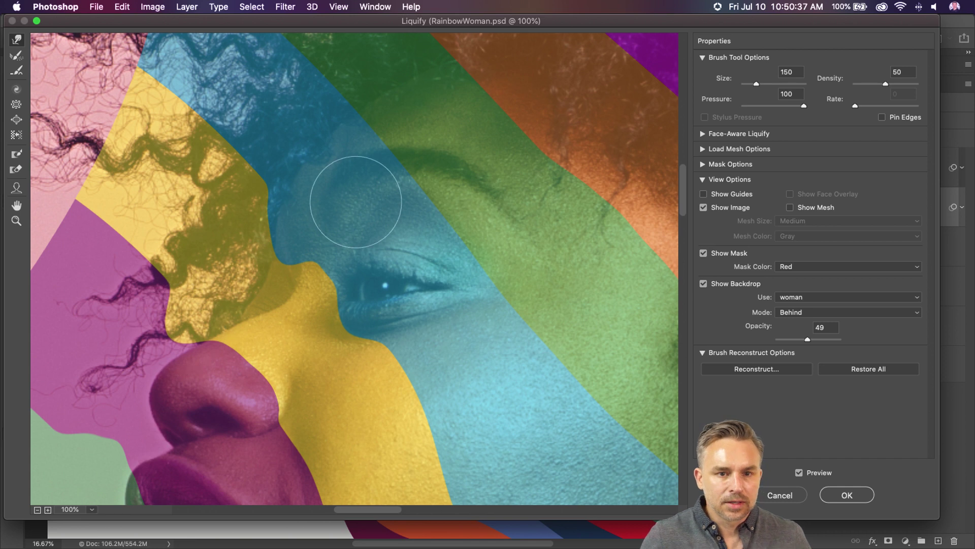
# Set the warp brush to size 175 and reshape the blue-green edge to run beneath the eyebrow and around the eye
pyautogui.moveTo(297, 216); pyautogui.dragTo(285, 275)
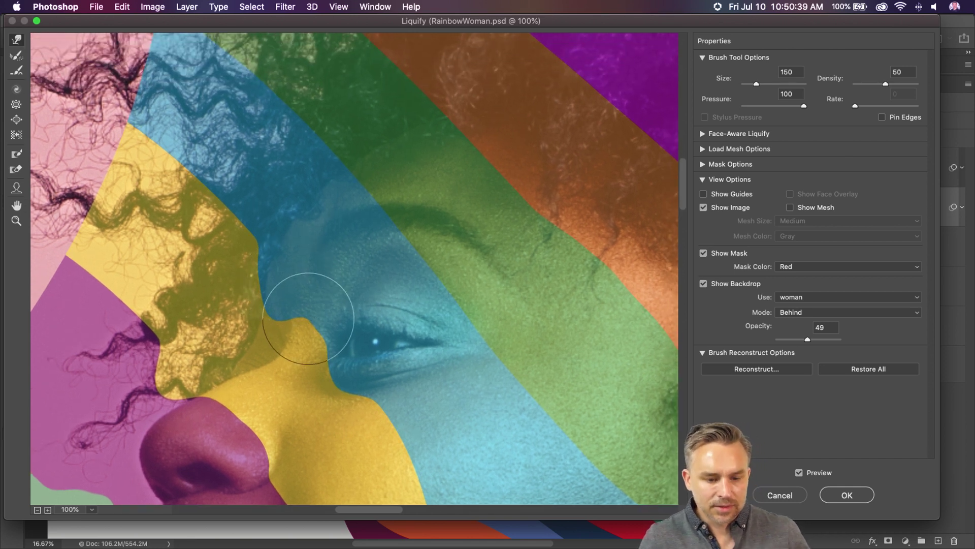
pyautogui.press(']')
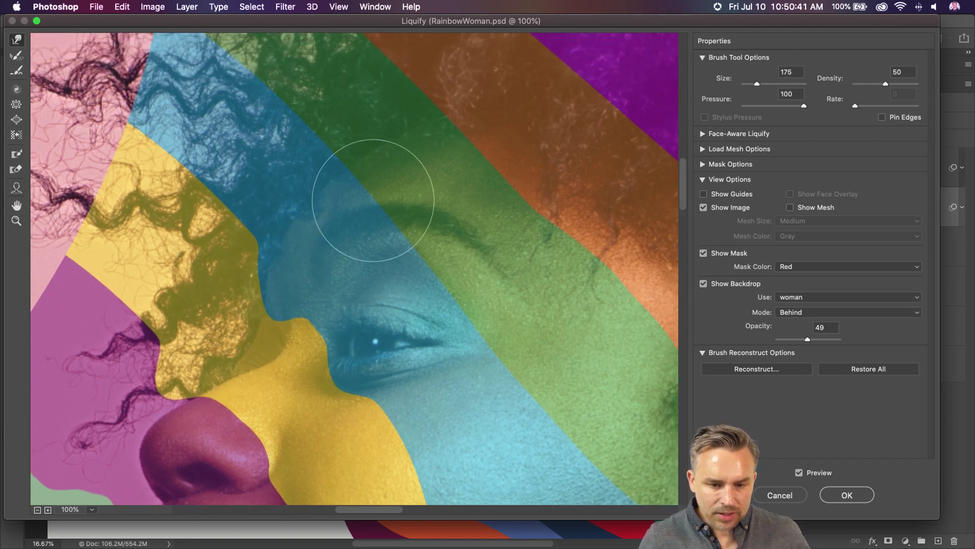
pyautogui.moveTo(445, 313)
pyautogui.mouseDown()
pyautogui.moveTo(464, 309)
pyautogui.moveTo(450, 289)
pyautogui.moveTo(392, 283)
pyautogui.moveTo(455, 304)
pyautogui.moveTo(427, 285)
pyautogui.moveTo(460, 304)
pyautogui.moveTo(386, 289)
pyautogui.moveTo(454, 303)
pyautogui.moveTo(458, 282)
pyautogui.moveTo(359, 231)
pyautogui.moveTo(358, 241)
pyautogui.moveTo(326, 202)
pyautogui.moveTo(294, 191)
pyautogui.moveTo(290, 210)
pyautogui.mouseUp()
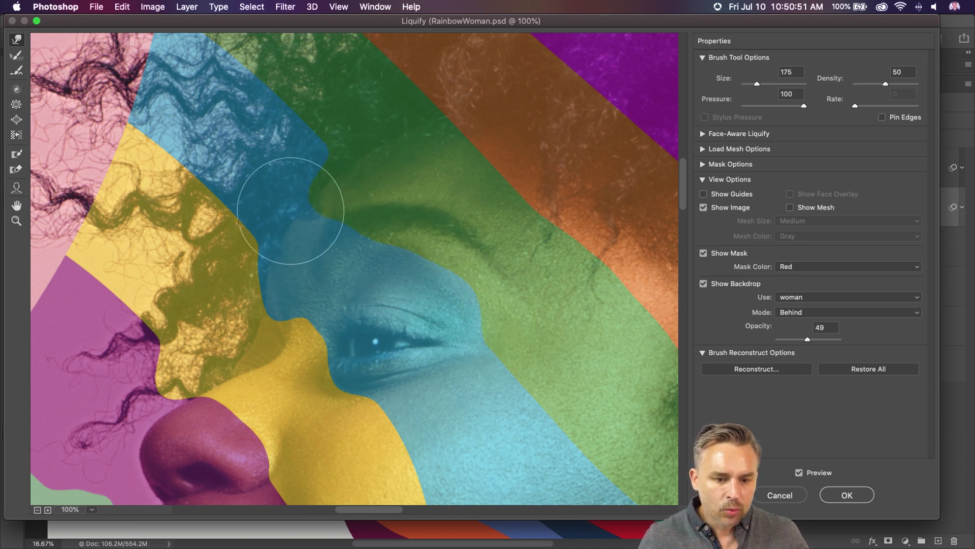
# Warp both edges of the blue stripe into waves through the hair curls with a brush size of 100
pyautogui.scroll(5, 288, 212)
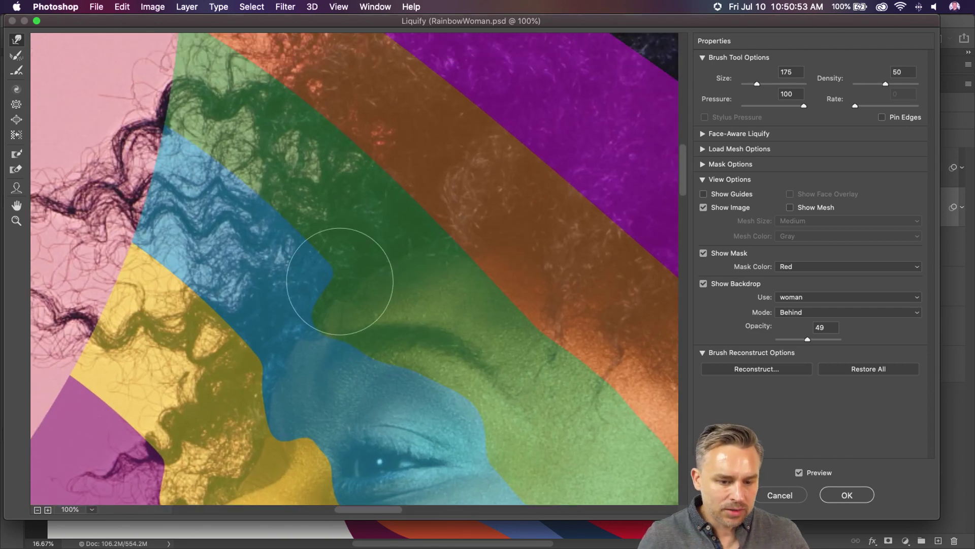
pyautogui.press('[')
pyautogui.press('[')
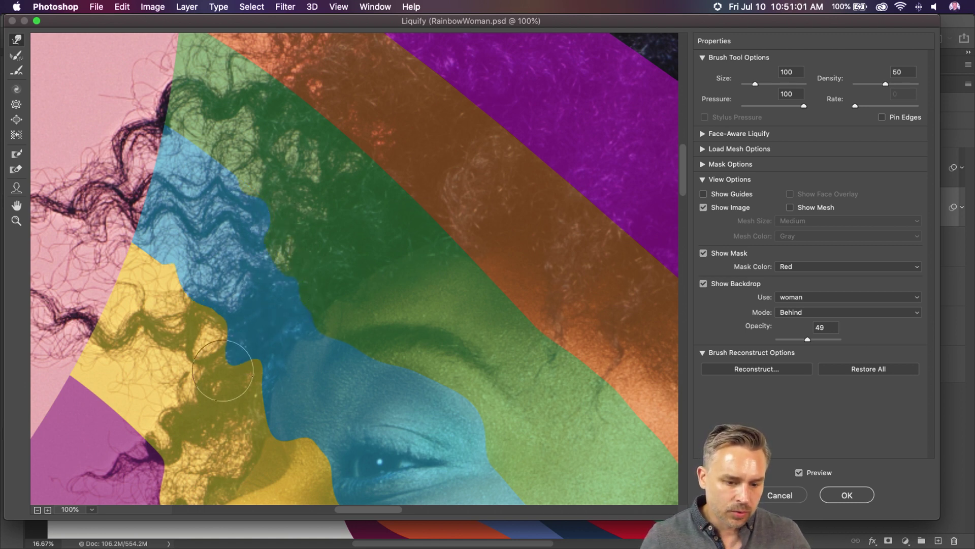
pyautogui.moveTo(226, 368); pyautogui.dragTo(265, 325)
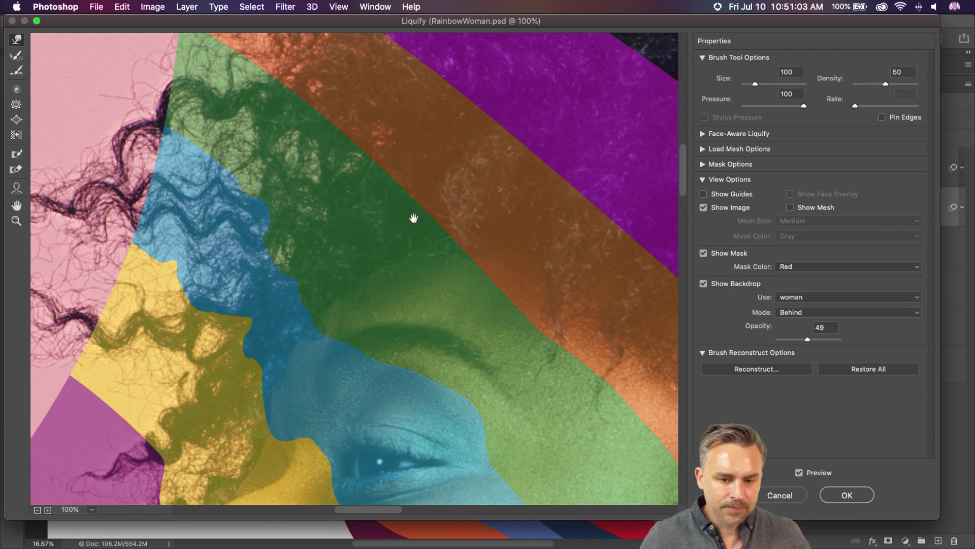
# Smooth the blue-green edge in the hair with the Reconstruct tool at brush size 200
pyautogui.moveTo(414, 218); pyautogui.dragTo(550, 171)
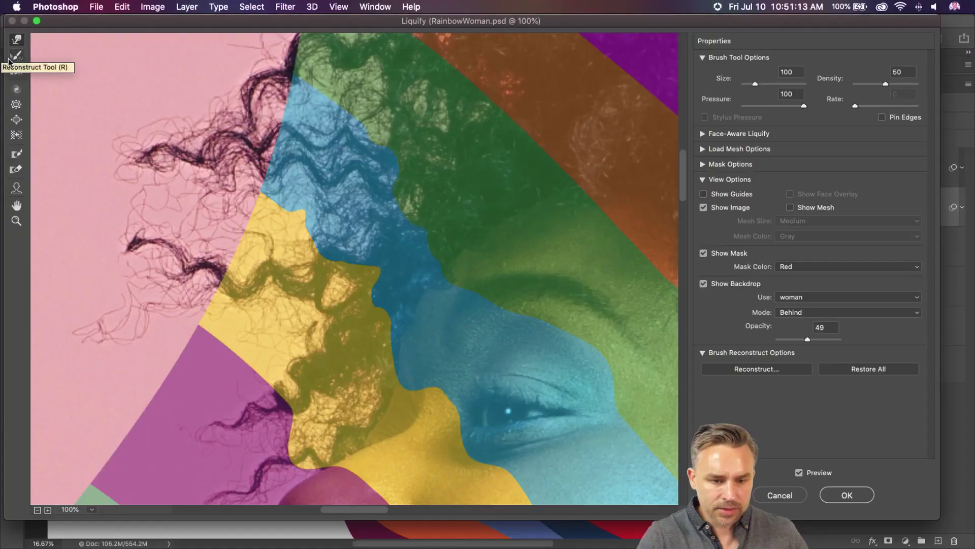
pyautogui.moveTo(419, 188); pyautogui.dragTo(342, 309)
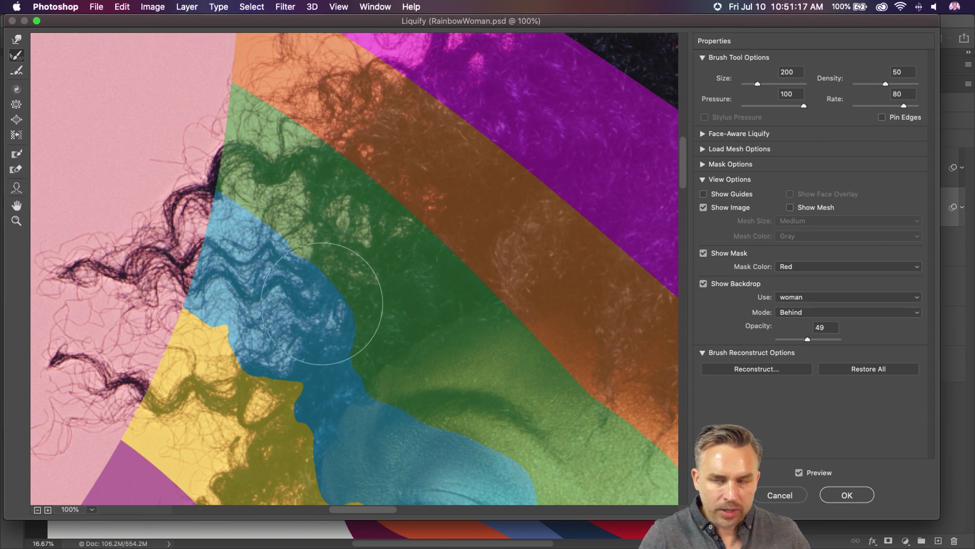
pyautogui.press('r')
# With the Forward Warp tool at brush size 400, push the green-orange edge outward along the forehead hairline and temple
pyautogui.moveTo(413, 196)
pyautogui.mouseDown()
pyautogui.moveTo(192, 273)
pyautogui.moveTo(291, 139)
pyautogui.mouseUp()
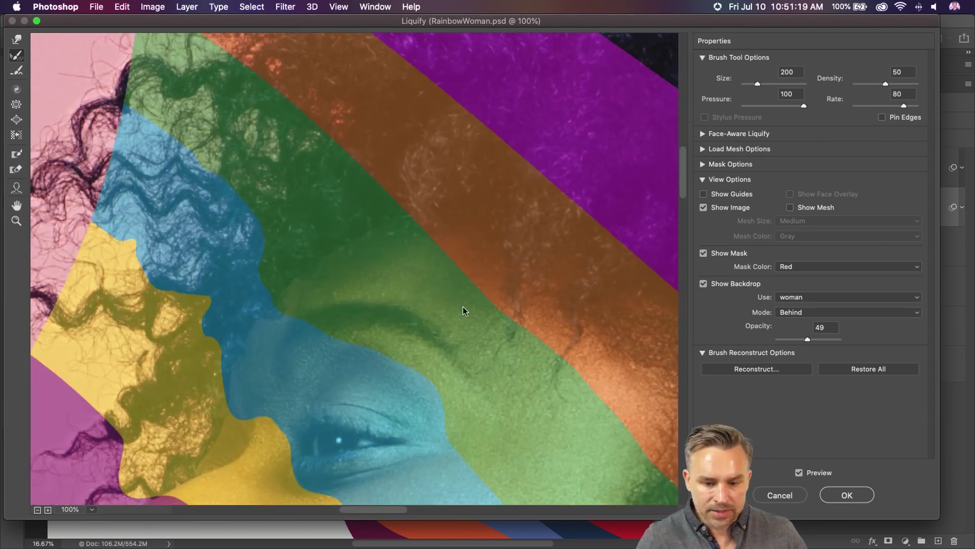
pyautogui.moveTo(463, 311); pyautogui.dragTo(318, 202)
pyautogui.press(']')
pyautogui.press(']')
pyautogui.press(']')
pyautogui.press(']')
pyautogui.press(']')
pyautogui.press(']')
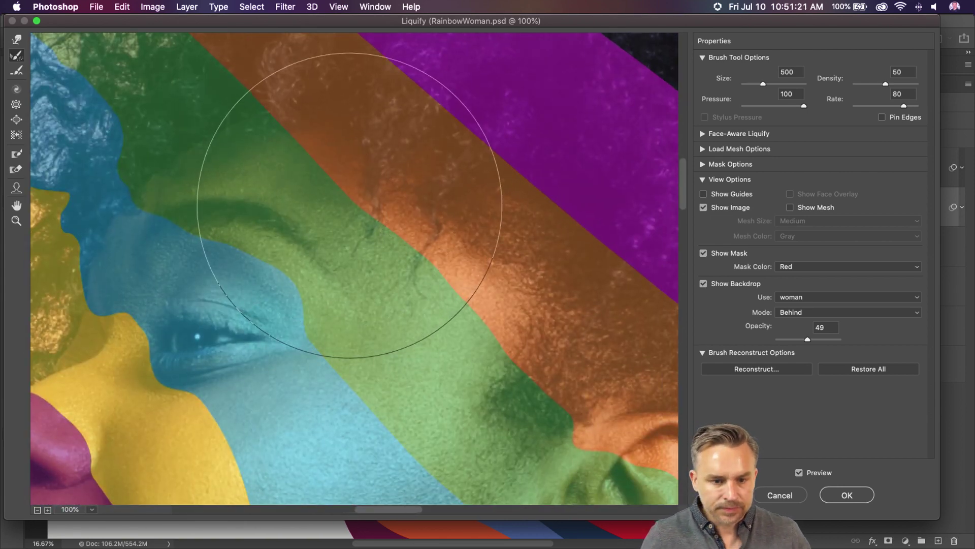
pyautogui.press('[')
pyautogui.press('[')
pyautogui.press('[')
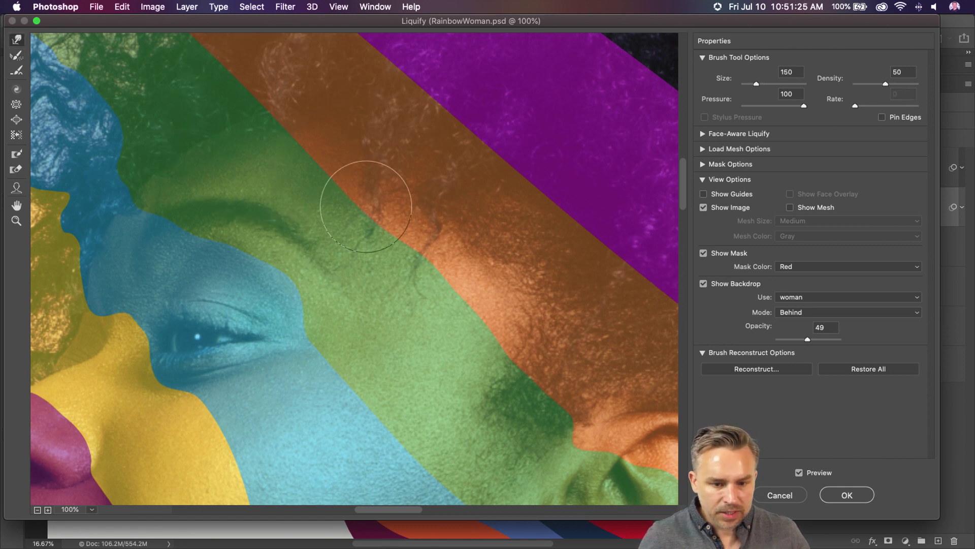
pyautogui.press(']')
pyautogui.press(']')
pyautogui.press(']')
pyautogui.press(']')
pyautogui.press(']')
pyautogui.press(']')
pyautogui.press(']')
pyautogui.press(']')
pyautogui.press('[')
pyautogui.press('[')
pyautogui.press('[')
pyautogui.press('[')
pyautogui.press('[')
pyautogui.press(']')
pyautogui.press(']')
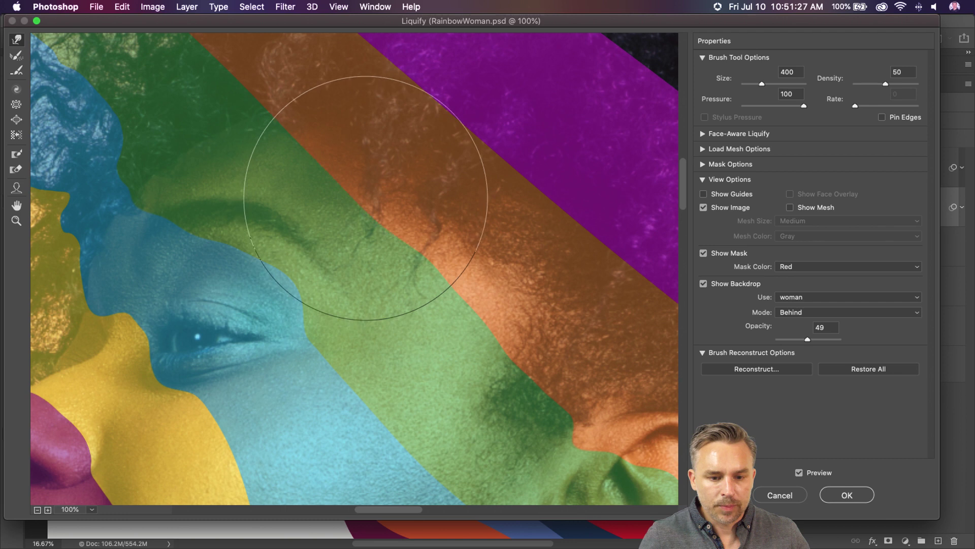
pyautogui.moveTo(366, 198)
pyautogui.mouseDown()
pyautogui.moveTo(400, 167)
pyautogui.moveTo(311, 172)
pyautogui.moveTo(336, 169)
pyautogui.moveTo(351, 145)
pyautogui.moveTo(325, 144)
pyautogui.moveTo(418, 274)
pyautogui.moveTo(485, 243)
pyautogui.moveTo(480, 266)
pyautogui.moveTo(501, 329)
pyautogui.moveTo(545, 330)
pyautogui.mouseUp()
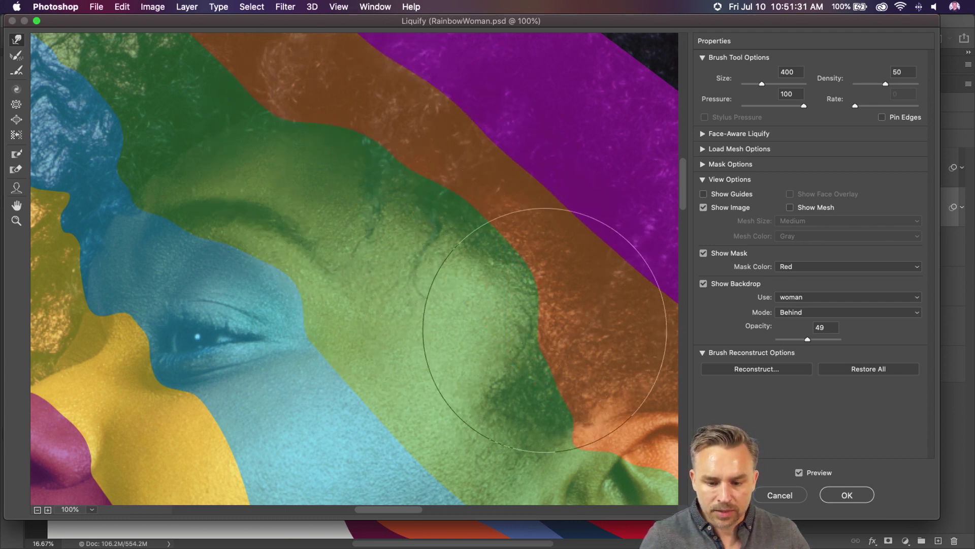
# Refine the green-orange edge around the temple hair above the ear, reducing the warp brush to sizes 250 and 175
pyautogui.press('[')
pyautogui.press('[')
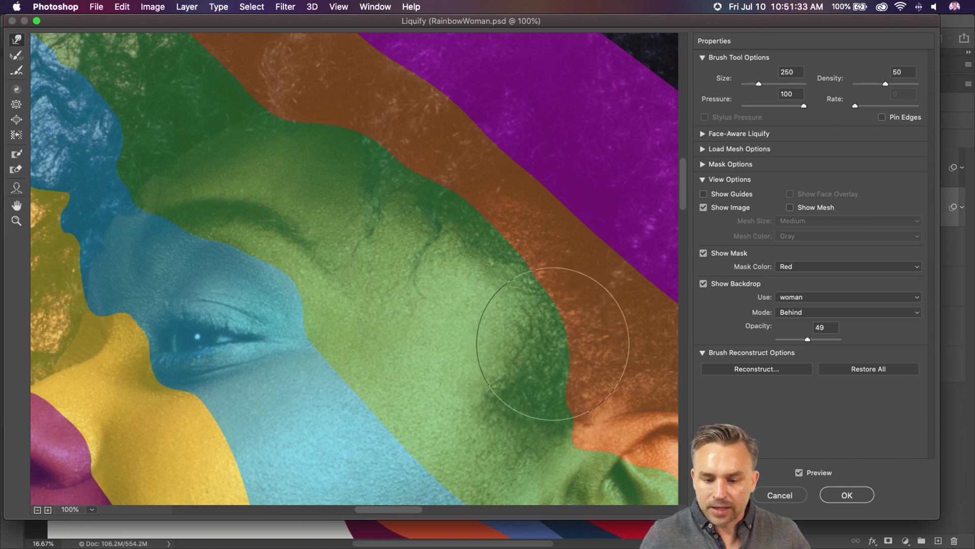
pyautogui.press('[')
pyautogui.press('[')
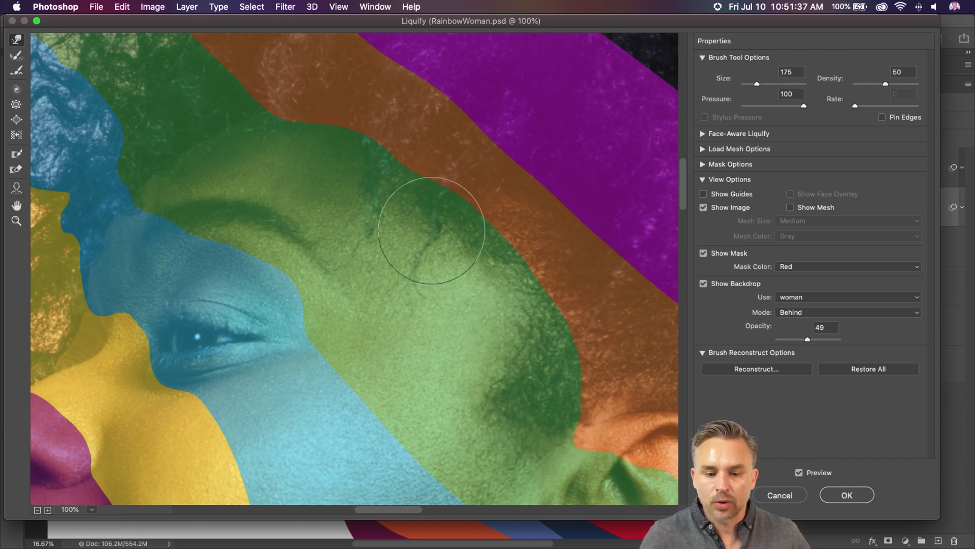
# Enlarge the warp brush and bulge the orange-purple edge outward over the hair above the temple
pyautogui.press(']')
pyautogui.press(']')
pyautogui.press(']')
pyautogui.hscroll(10, 392, 189)
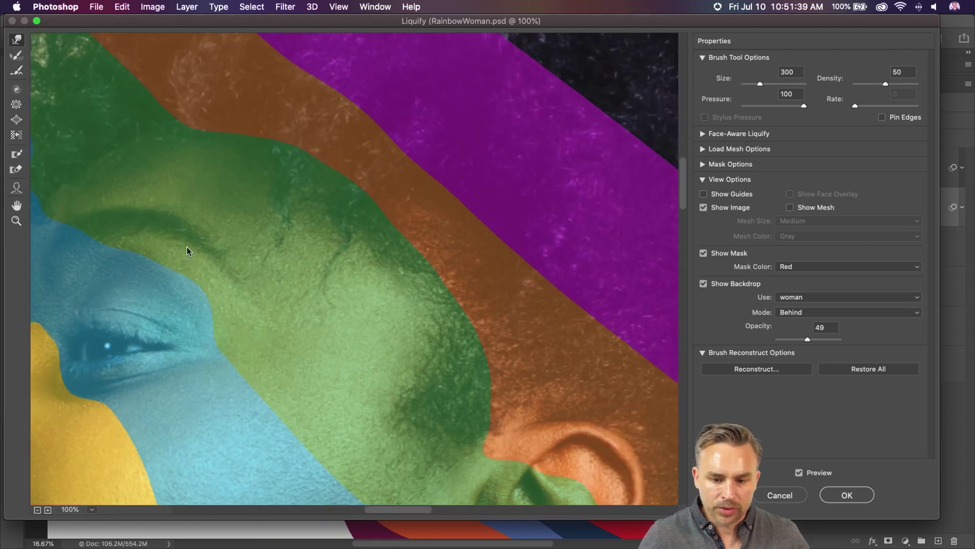
pyautogui.moveTo(326, 216); pyautogui.dragTo(370, 191)
pyautogui.press(']')
pyautogui.press(']')
pyautogui.press(']')
pyautogui.press(']')
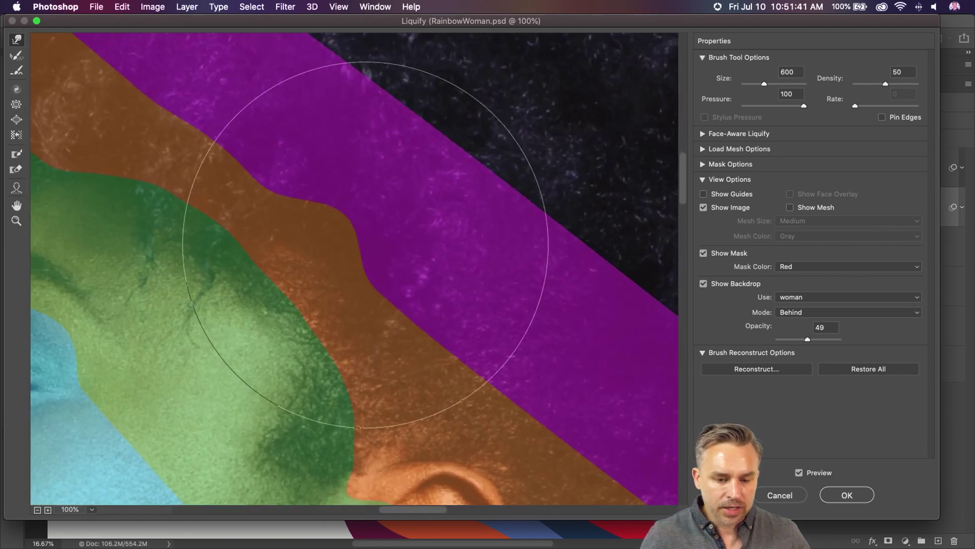
# Bow the purple stripe's outer edge into the dark hair and smooth the orange-purple curve, reducing the brush to size 250
pyautogui.moveTo(451, 256)
pyautogui.mouseDown()
pyautogui.moveTo(228, 196)
pyautogui.moveTo(270, 155)
pyautogui.moveTo(262, 207)
pyautogui.moveTo(392, 167)
pyautogui.mouseUp()
pyautogui.press('[')
pyautogui.press('[')
pyautogui.press('[')
pyautogui.press('[')
pyautogui.press('[')
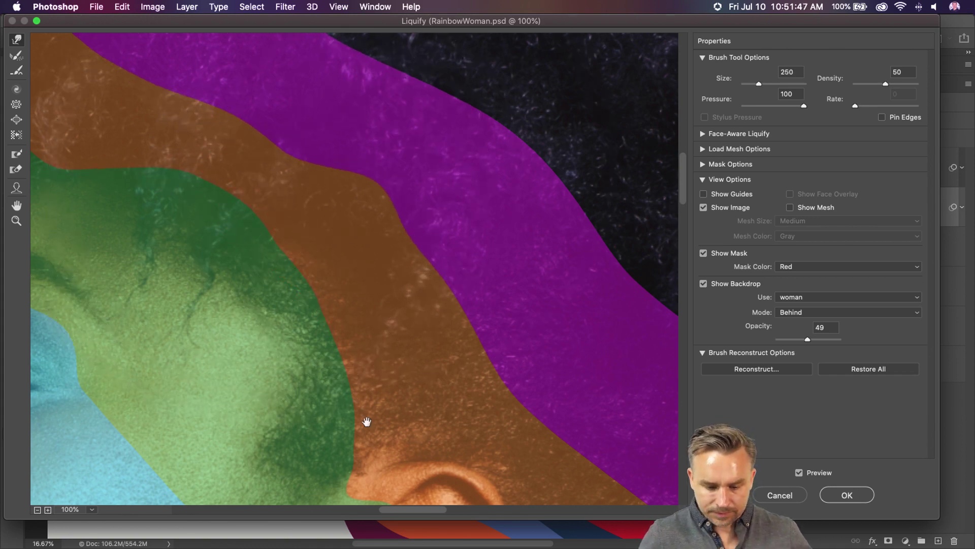
# Warp the green-orange edge just behind the ear into the hair, varying the Forward Warp brush between sizes 200 and 90
pyautogui.moveTo(367, 422); pyautogui.dragTo(389, 26)
pyautogui.press('[')
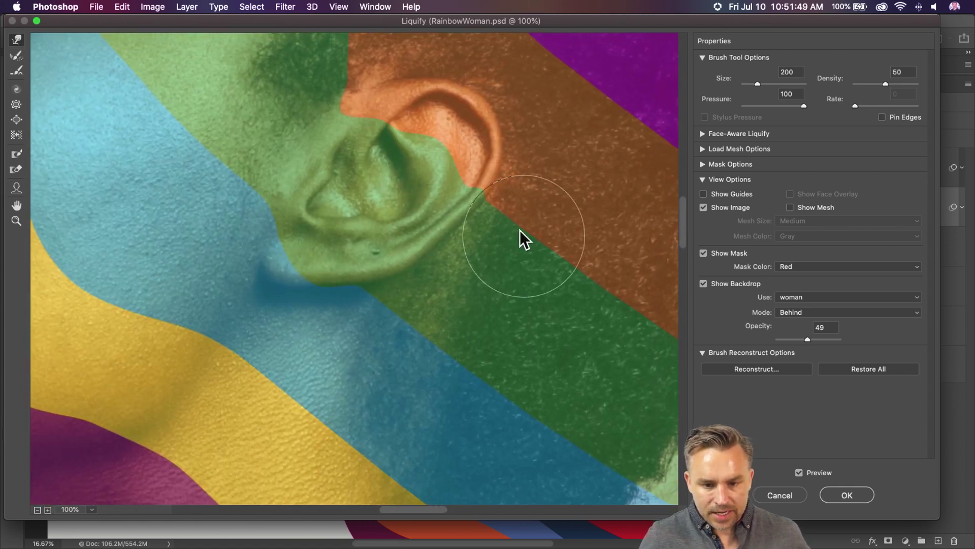
pyautogui.press('[')
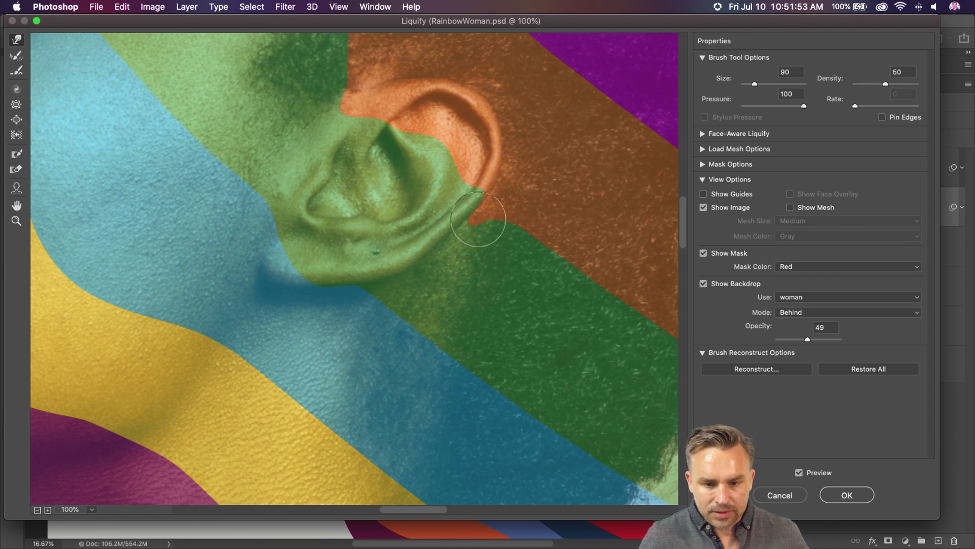
pyautogui.press(']')
pyautogui.press(']')
pyautogui.press(']')
pyautogui.press(']')
pyautogui.press(']')
pyautogui.press(']')
pyautogui.press('[')
pyautogui.press('[')
pyautogui.press('[')
pyautogui.press('[')
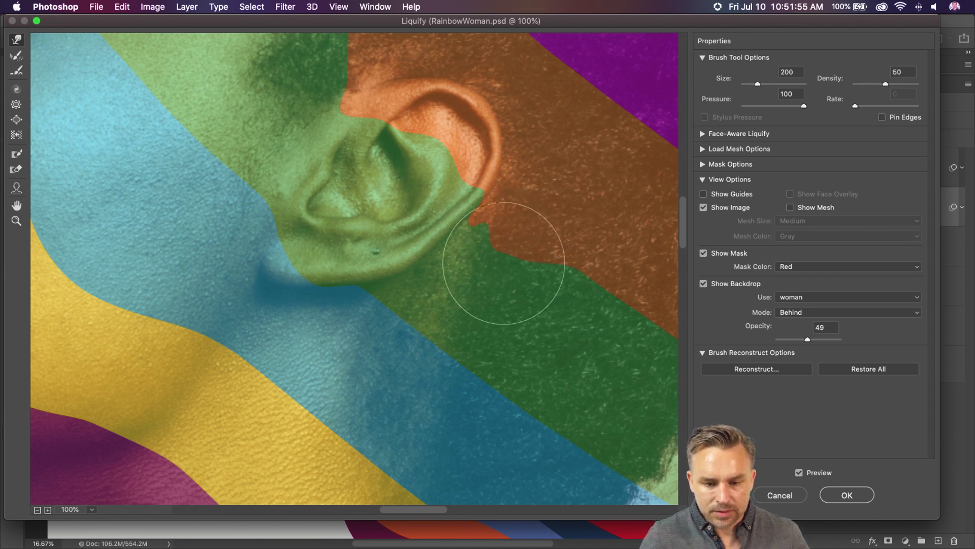
pyautogui.moveTo(483, 257)
pyautogui.mouseDown()
pyautogui.moveTo(497, 265)
pyautogui.moveTo(493, 229)
pyautogui.moveTo(485, 241)
pyautogui.mouseUp()
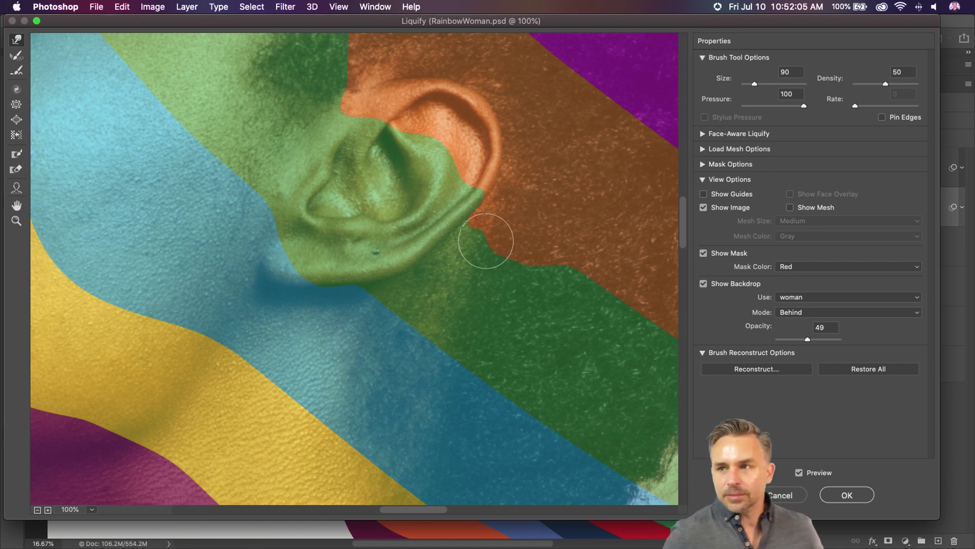
# Push the green-orange edge down in waves from behind the ear to the hair outline at the nape, with warp brush size 175
pyautogui.moveTo(464, 269); pyautogui.dragTo(357, 232)
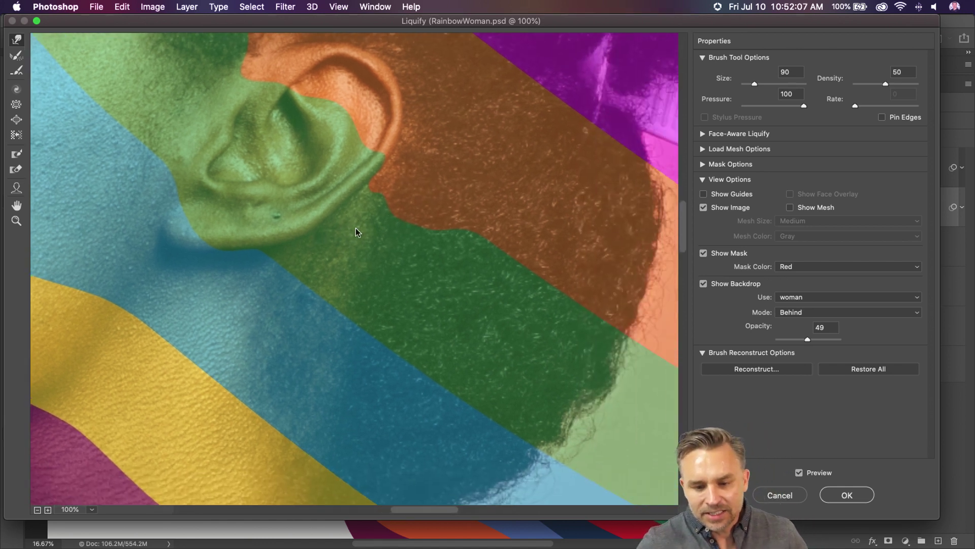
pyautogui.press(']')
pyautogui.press(']')
pyautogui.press(']')
pyautogui.press(']')
pyautogui.moveTo(483, 218); pyautogui.dragTo(480, 263)
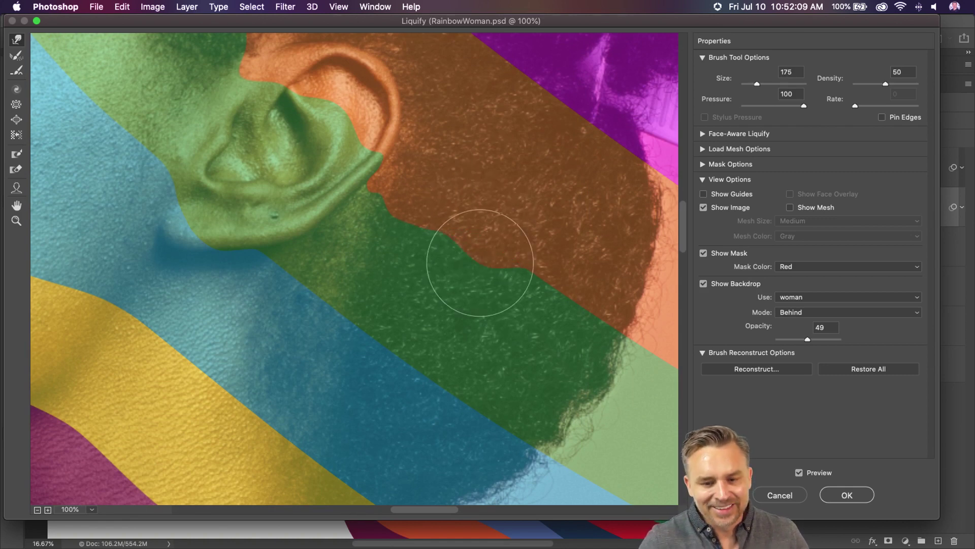
pyautogui.moveTo(544, 294)
pyautogui.mouseDown()
pyautogui.moveTo(513, 338)
pyautogui.moveTo(550, 329)
pyautogui.mouseUp()
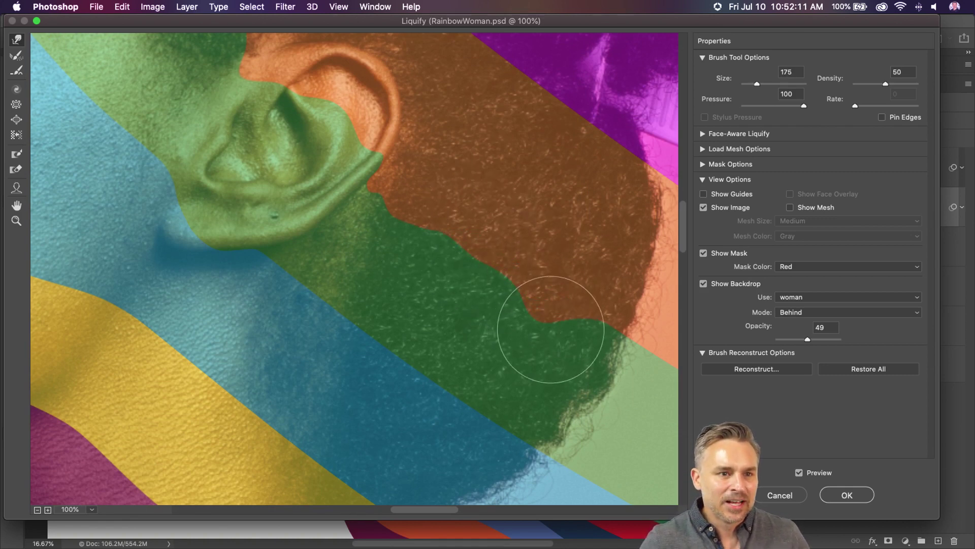
pyautogui.moveTo(456, 244)
pyautogui.mouseDown()
pyautogui.moveTo(416, 218)
pyautogui.moveTo(373, 164)
pyautogui.mouseUp()
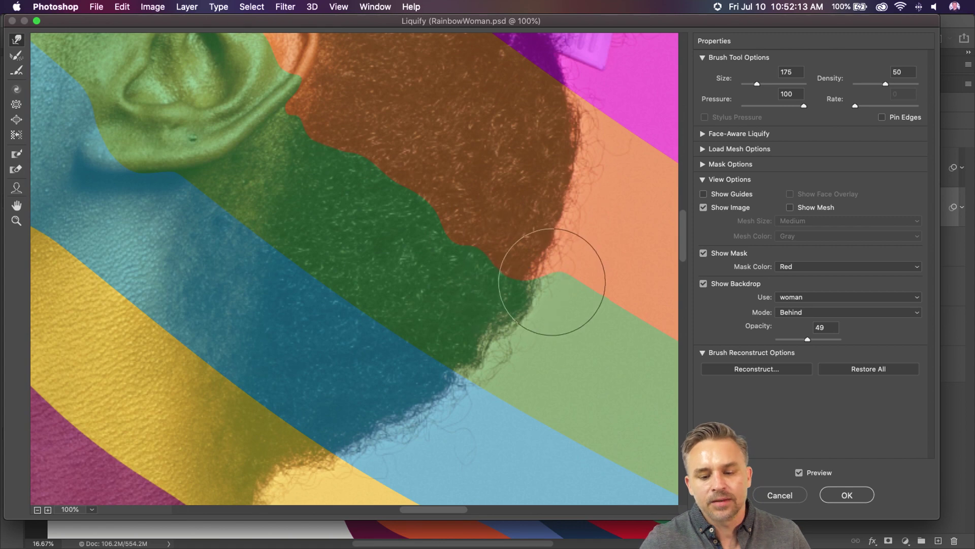
pyautogui.moveTo(552, 281)
pyautogui.mouseDown()
pyautogui.moveTo(540, 315)
pyautogui.moveTo(528, 283)
pyautogui.moveTo(529, 305)
pyautogui.moveTo(544, 315)
pyautogui.mouseUp()
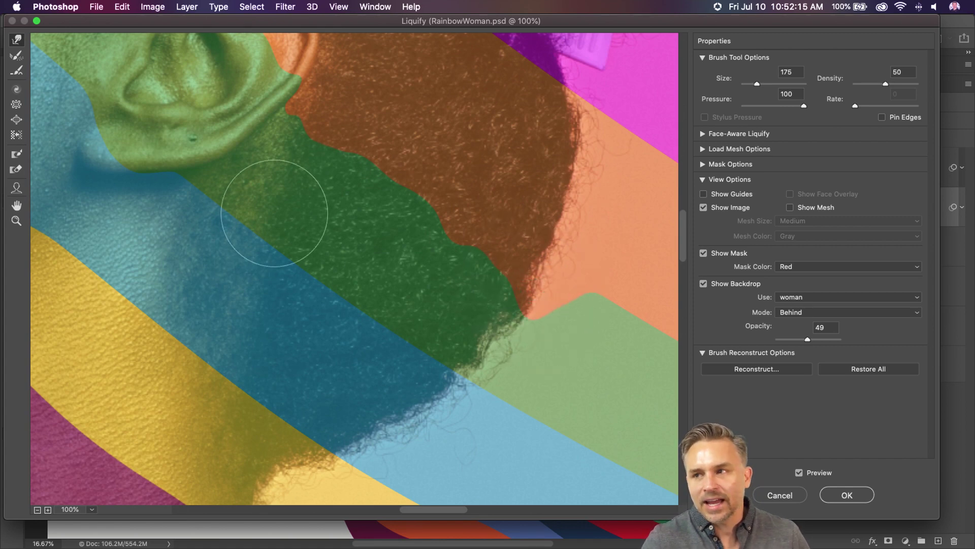
# Warp the orange-purple edge above and behind the ear into irregular waves down to the back hairline
pyautogui.moveTo(246, 159)
pyautogui.mouseDown()
pyautogui.moveTo(214, 370)
pyautogui.moveTo(238, 383)
pyautogui.mouseUp()
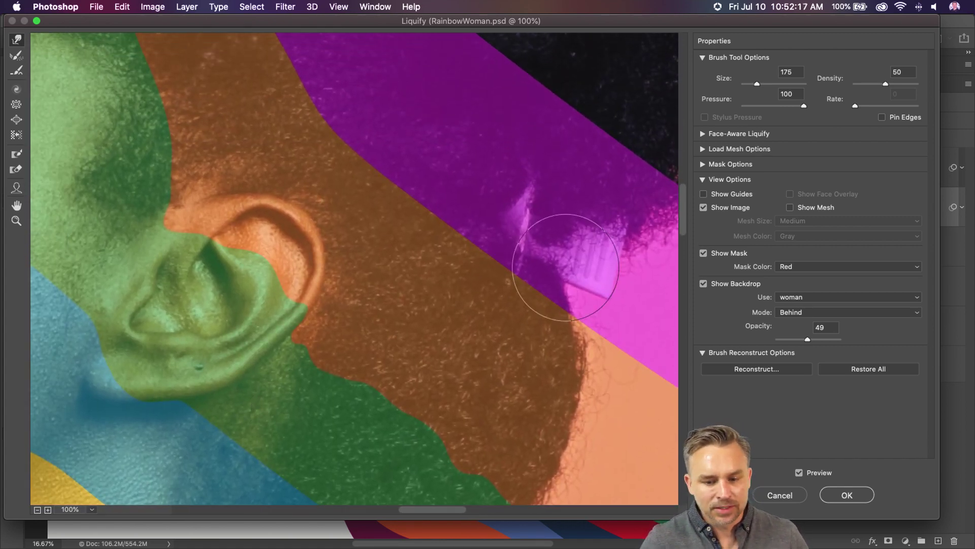
pyautogui.moveTo(566, 267)
pyautogui.mouseDown()
pyautogui.moveTo(568, 343)
pyautogui.moveTo(508, 272)
pyautogui.moveTo(505, 290)
pyautogui.moveTo(501, 248)
pyautogui.moveTo(439, 220)
pyautogui.moveTo(437, 250)
pyautogui.moveTo(441, 208)
pyautogui.moveTo(363, 149)
pyautogui.moveTo(385, 187)
pyautogui.moveTo(393, 133)
pyautogui.moveTo(312, 113)
pyautogui.moveTo(321, 124)
pyautogui.moveTo(325, 87)
pyautogui.moveTo(267, 70)
pyautogui.mouseUp()
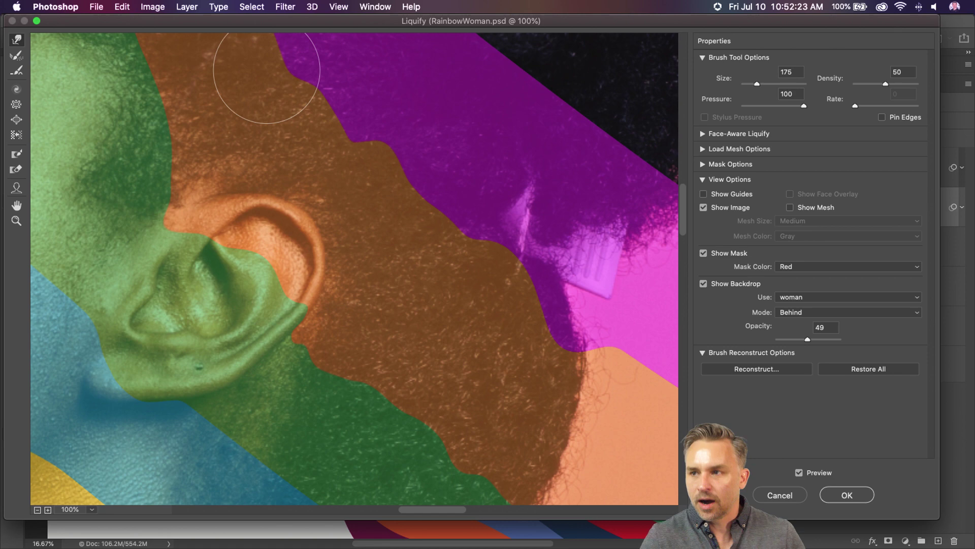
# Enlarge the warp brush to 400 and bulge the purple stripe's outer edge into the dark hair at the back of the head
pyautogui.press('super+minus')
pyautogui.press('super+minus')
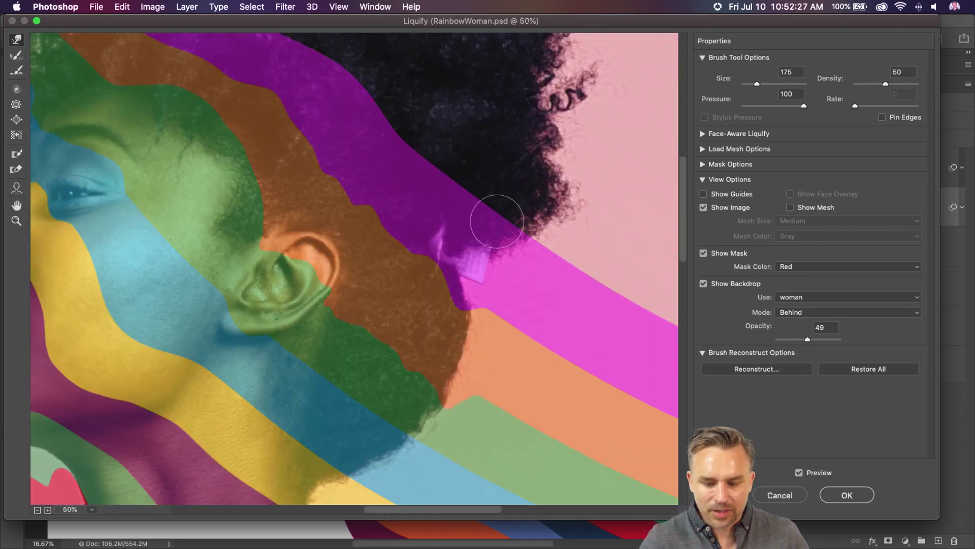
pyautogui.press(']')
pyautogui.press(']')
pyautogui.press(']')
pyautogui.press(']')
pyautogui.press(']')
pyautogui.press(']')
pyautogui.press(']')
pyautogui.press(']')
pyautogui.moveTo(511, 211)
pyautogui.mouseDown()
pyautogui.moveTo(502, 235)
pyautogui.moveTo(466, 178)
pyautogui.moveTo(456, 188)
pyautogui.moveTo(414, 131)
pyautogui.moveTo(414, 173)
pyautogui.mouseUp()
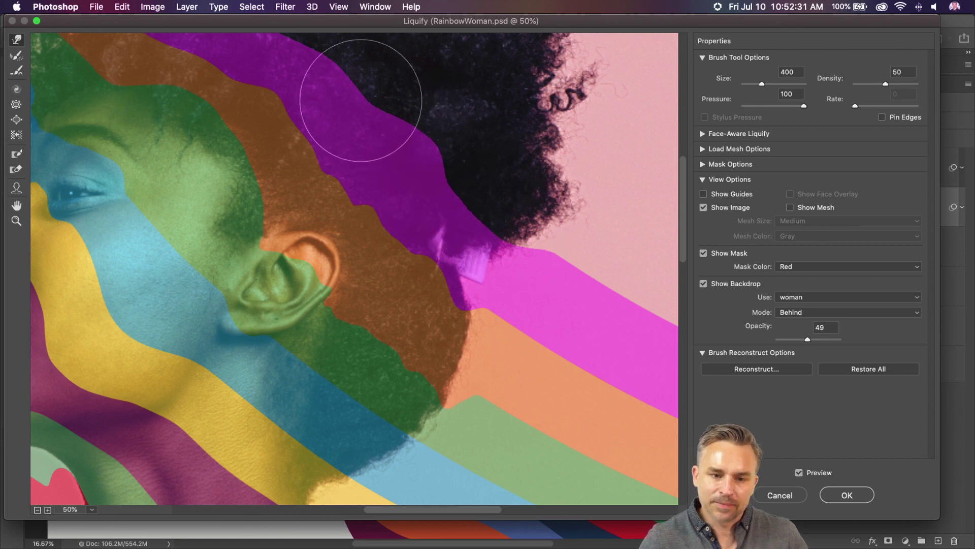
# Shape the purple stripe's outer edge into soft waves through the hair above the forehead
pyautogui.scroll(8, 364, 294)
pyautogui.hscroll(-5, 364, 294)
pyautogui.moveTo(405, 256)
pyautogui.mouseDown()
pyautogui.moveTo(422, 215)
pyautogui.moveTo(350, 212)
pyautogui.moveTo(313, 163)
pyautogui.moveTo(279, 158)
pyautogui.moveTo(264, 177)
pyautogui.moveTo(245, 136)
pyautogui.moveTo(233, 158)
pyautogui.moveTo(218, 124)
pyautogui.moveTo(168, 130)
pyautogui.moveTo(165, 138)
pyautogui.moveTo(255, 161)
pyautogui.mouseUp()
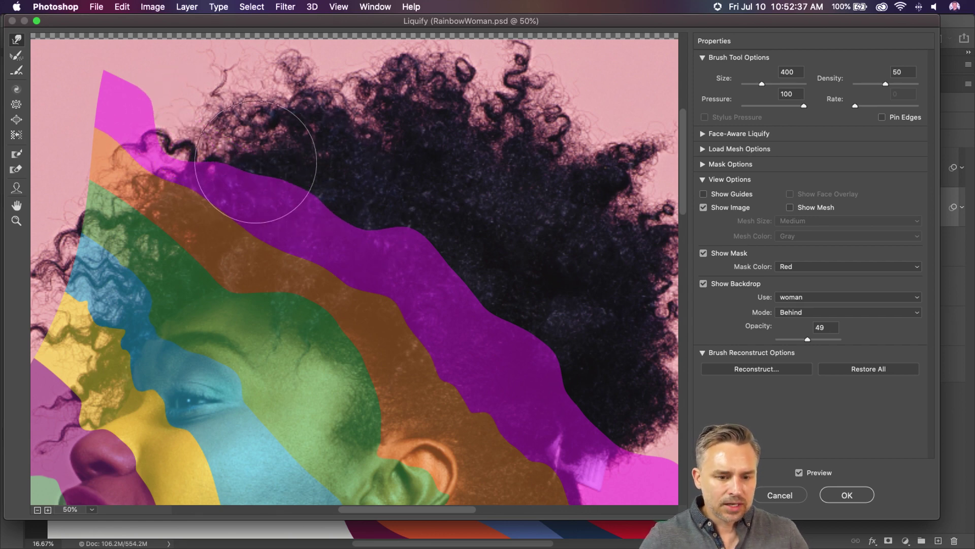
# Using warp brush sizes 1100 and 1400, bulge the purple, green and red stripes up and outward behind the shoulder's fur
pyautogui.press('super+minus')
pyautogui.moveTo(296, 262)
pyautogui.mouseDown()
pyautogui.moveTo(274, 88)
pyautogui.moveTo(244, 4)
pyautogui.mouseUp()
pyautogui.scroll(-3, 370, 218)
pyautogui.press(']')
pyautogui.press(']')
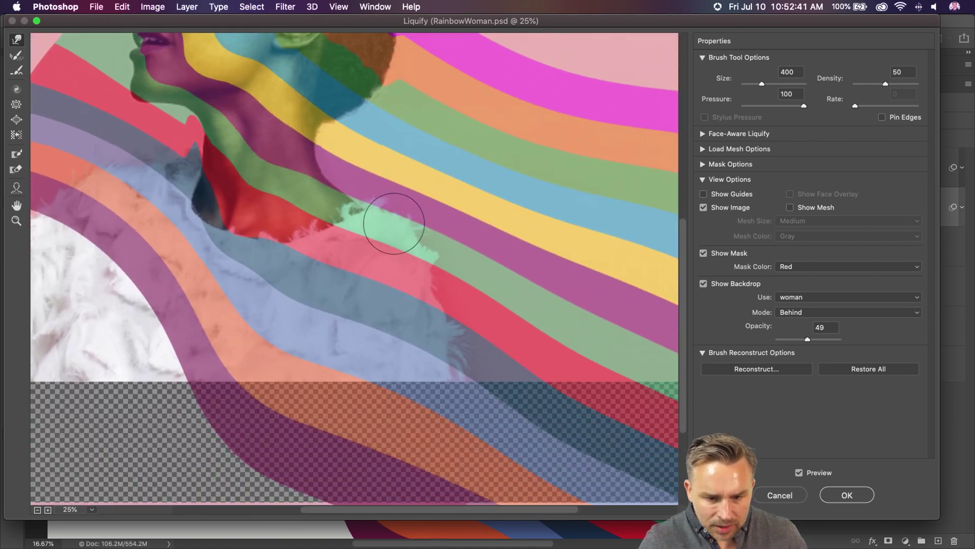
pyautogui.hscroll(-10, 396, 224)
pyautogui.press(']')
pyautogui.moveTo(401, 226)
pyautogui.mouseDown()
pyautogui.moveTo(48, 274)
pyautogui.moveTo(241, 307)
pyautogui.mouseUp()
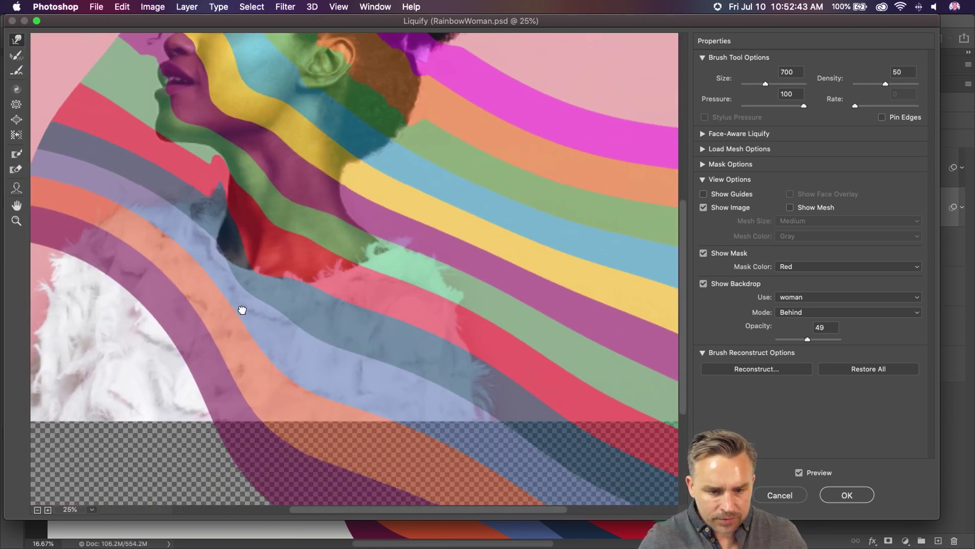
pyautogui.press(']')
pyautogui.press(']')
pyautogui.press(']')
pyautogui.press(']')
pyautogui.press(']')
pyautogui.press(']')
pyautogui.press(']')
pyautogui.moveTo(447, 305); pyautogui.dragTo(479, 283)
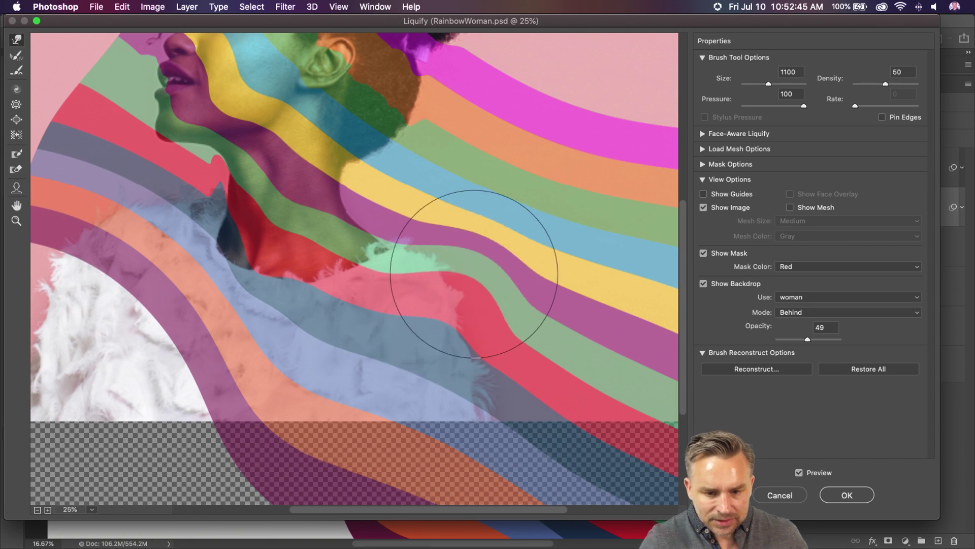
pyautogui.moveTo(458, 324); pyautogui.dragTo(533, 320)
# Warp the trailing pink, orange, green and blue stripes behind the head into large waves with the size 1400 brush
pyautogui.hscroll(10, 526, 244)
pyautogui.scroll(4, 527, 244)
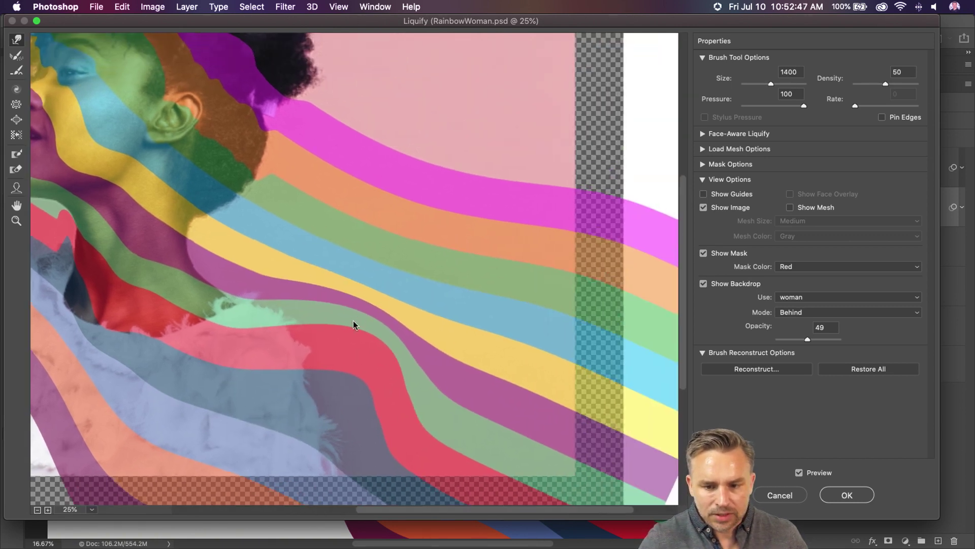
pyautogui.moveTo(428, 258)
pyautogui.mouseDown()
pyautogui.moveTo(462, 218)
pyautogui.moveTo(509, 255)
pyautogui.moveTo(628, 221)
pyautogui.moveTo(571, 425)
pyautogui.moveTo(562, 349)
pyautogui.mouseUp()
pyautogui.hscroll(5, 574, 366)
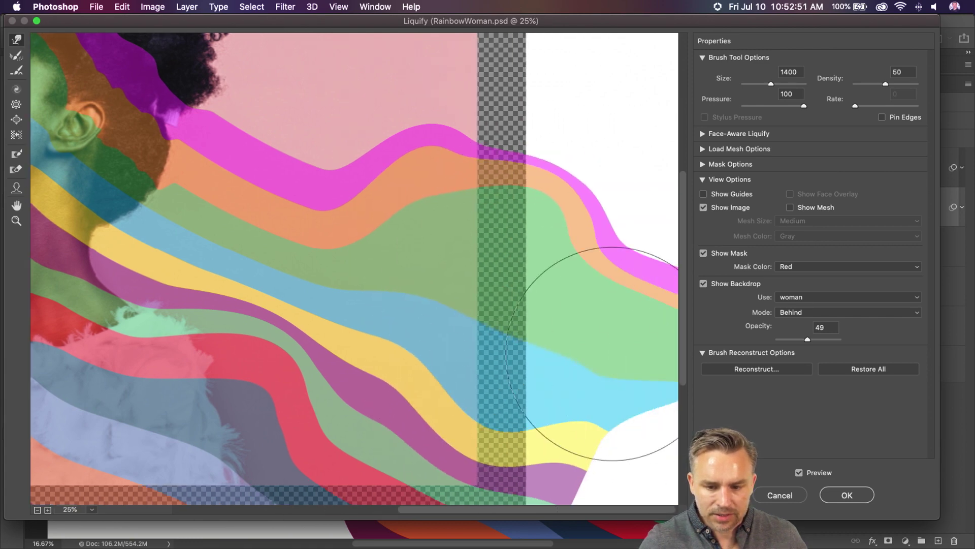
# Adjust the lower stripe ends beyond the canvas edge and apply the Liquify filter
pyautogui.scroll(-2, 427, 237)
pyautogui.scroll(-5, 426, 238)
pyautogui.moveTo(653, 403); pyautogui.dragTo(631, 370)
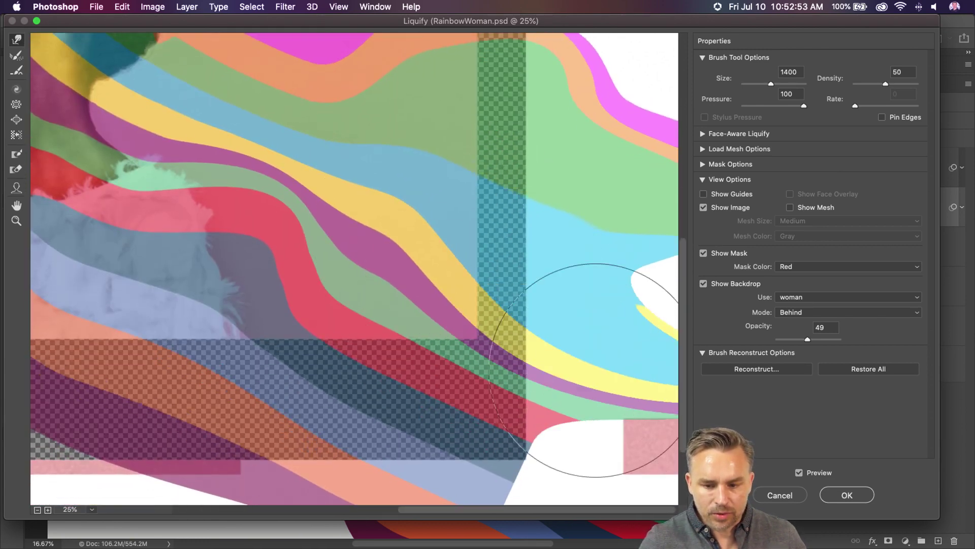
pyautogui.scroll(-1, 362, 270)
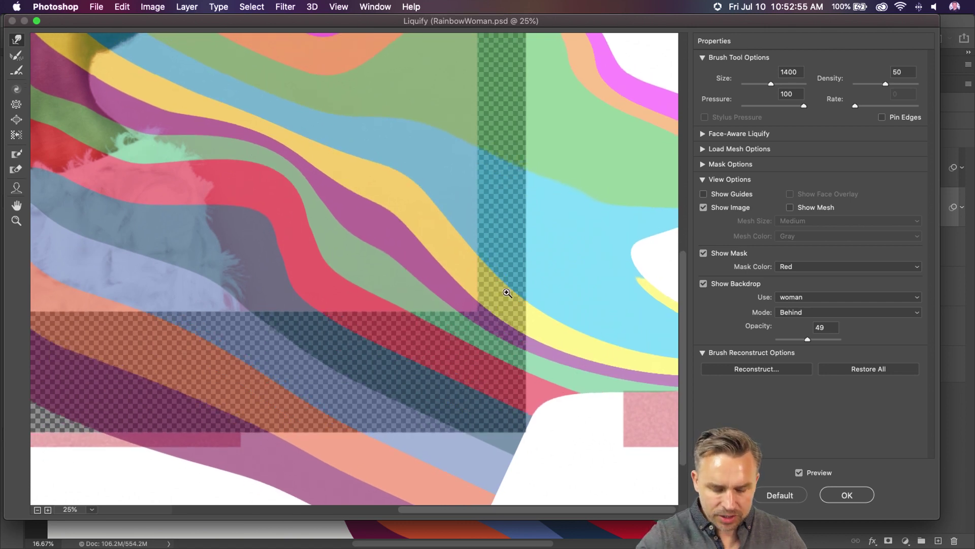
pyautogui.moveTo(514, 291)
pyautogui.mouseDown()
pyautogui.moveTo(518, 281)
pyautogui.moveTo(577, 309)
pyautogui.mouseUp()
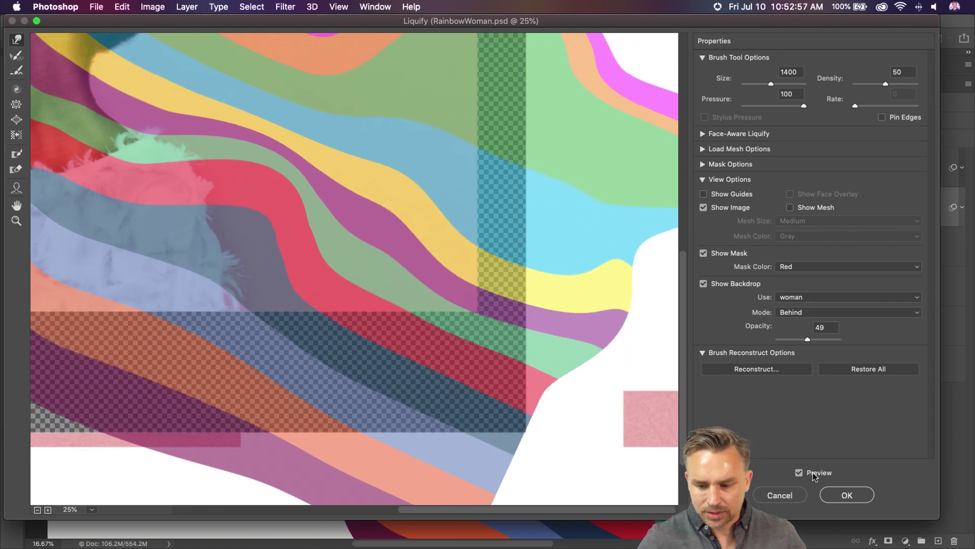
pyautogui.click(843, 495)
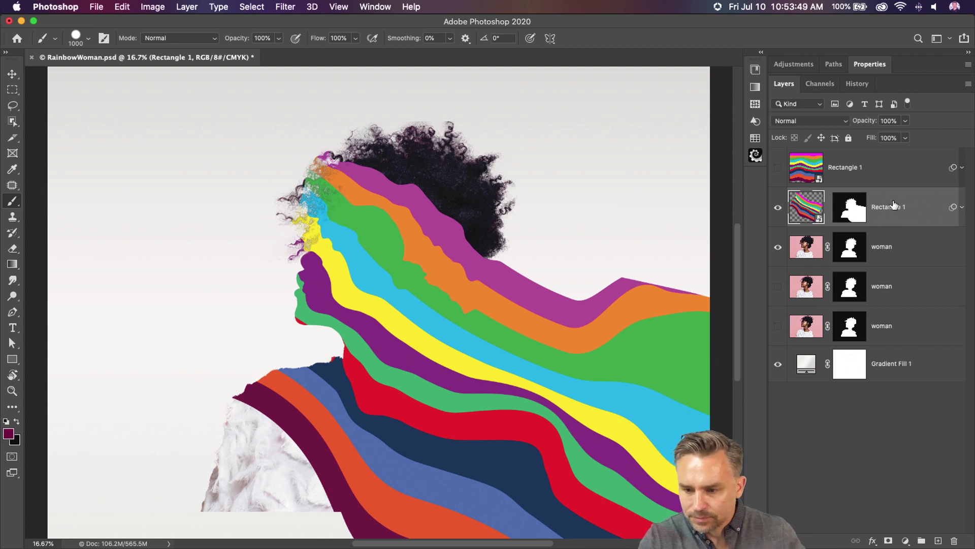
# Set the blend mode of the masked Rectangle 1 stripes layer to Darken
pyautogui.click(798, 122)
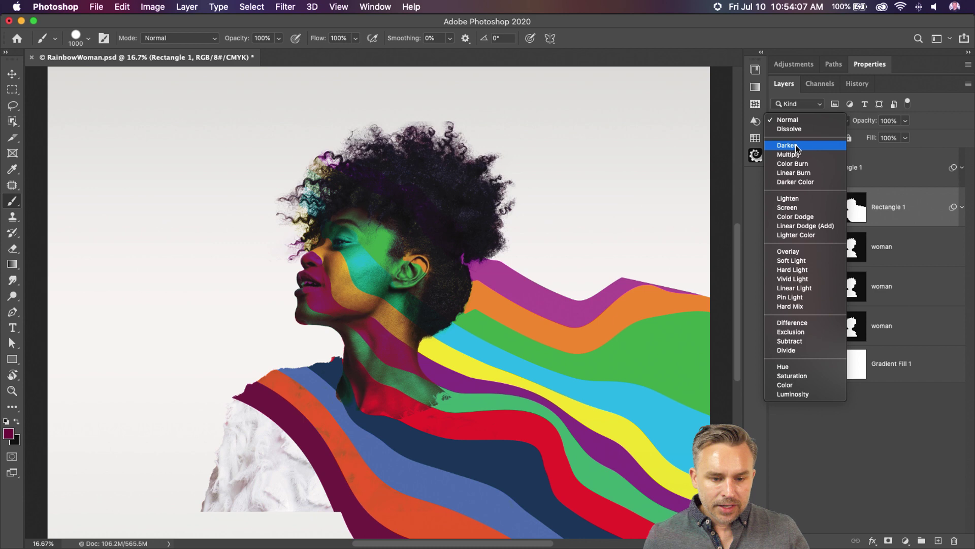
pyautogui.click(797, 146)
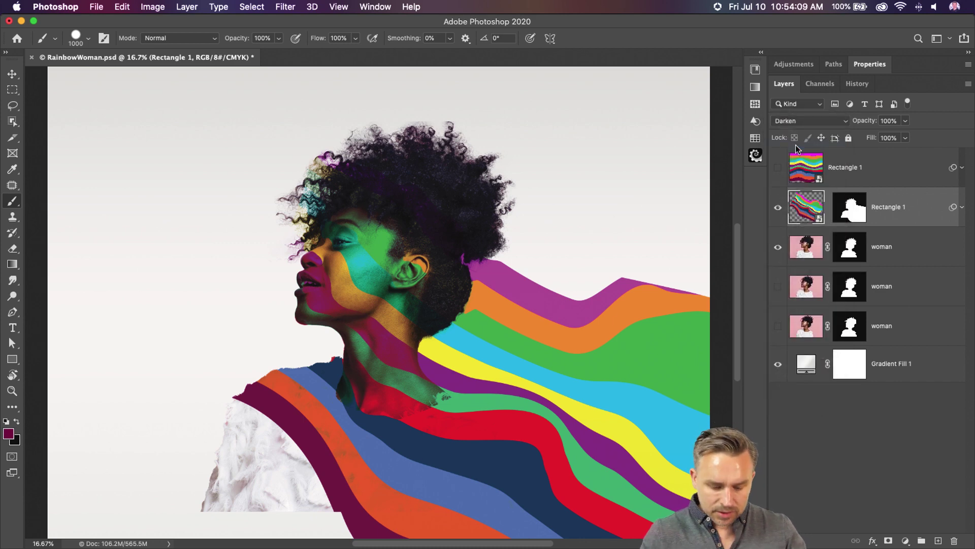
pyautogui.press('super+plus')
pyautogui.moveTo(454, 289); pyautogui.dragTo(382, 308)
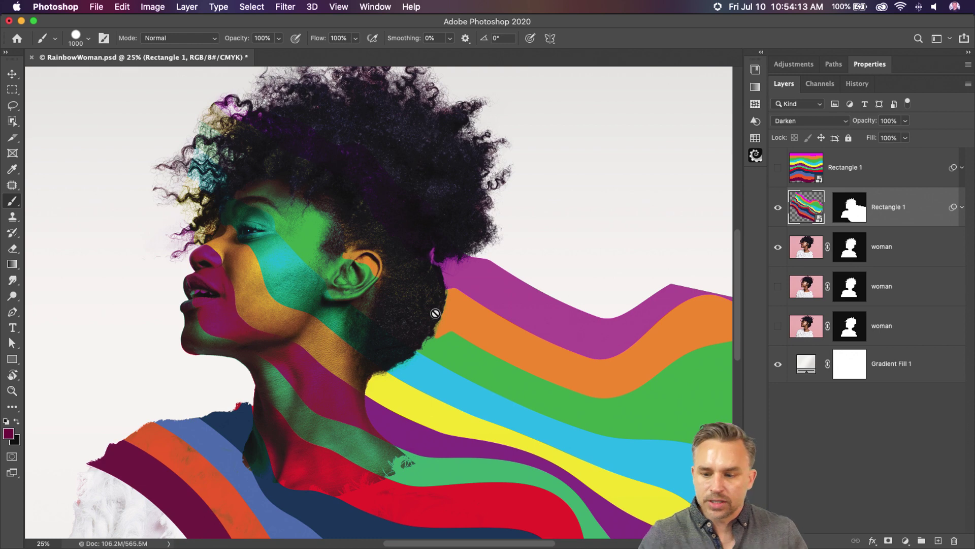
# Duplicate the Gradient Fill 1 background layer and place the copy directly beneath the visible woman layer
pyautogui.click(880, 366)
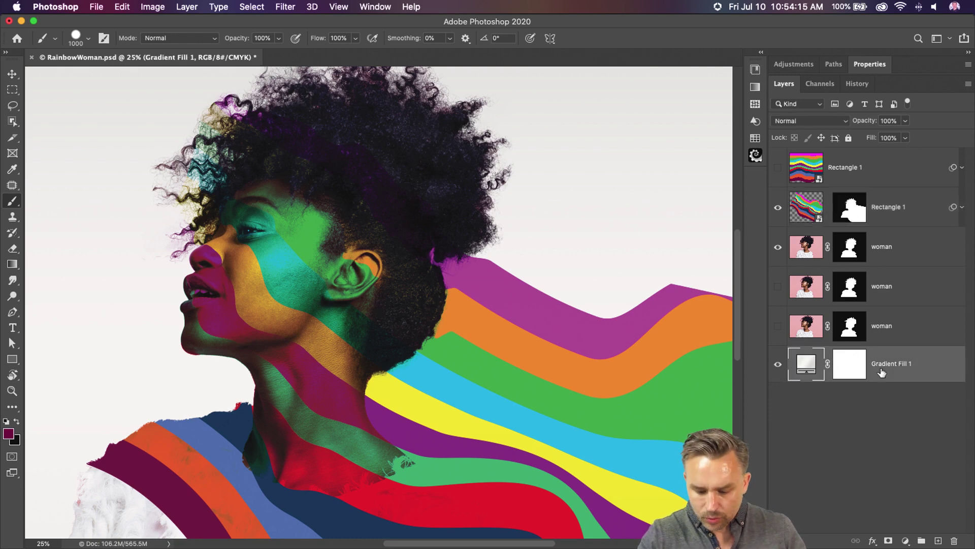
pyautogui.press('super+j')
pyautogui.moveTo(879, 365); pyautogui.dragTo(868, 248)
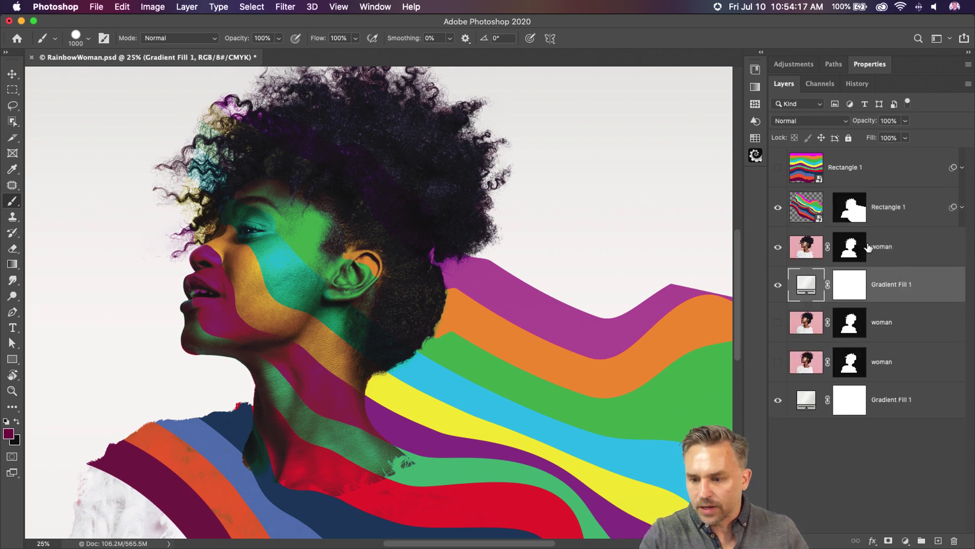
# Group the gradient copy, the visible woman layer and the masked stripes layer, and name the group Design 1
pyautogui.keyDown('shift'); pyautogui.click(907, 202); pyautogui.keyUp('shift')
pyautogui.press('super+g')
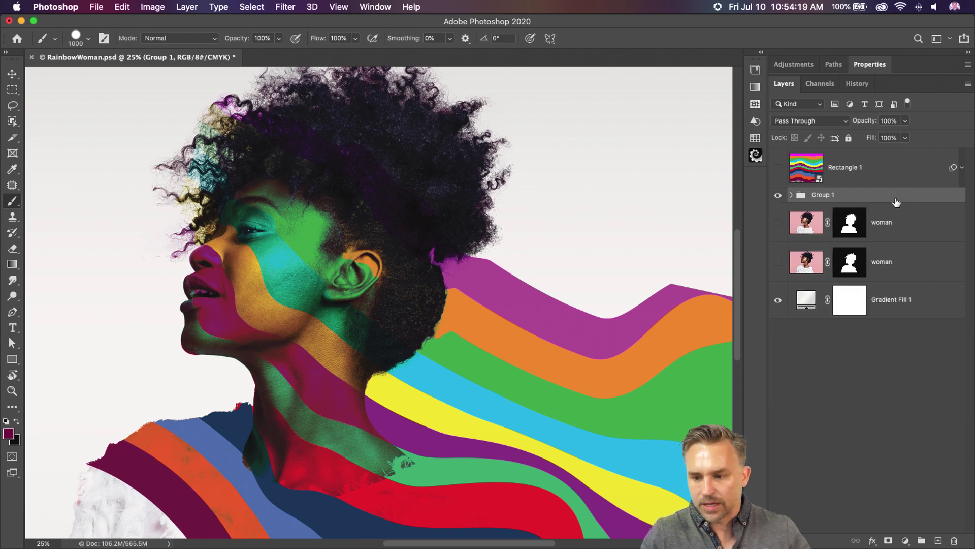
pyautogui.doubleClick(814, 195)
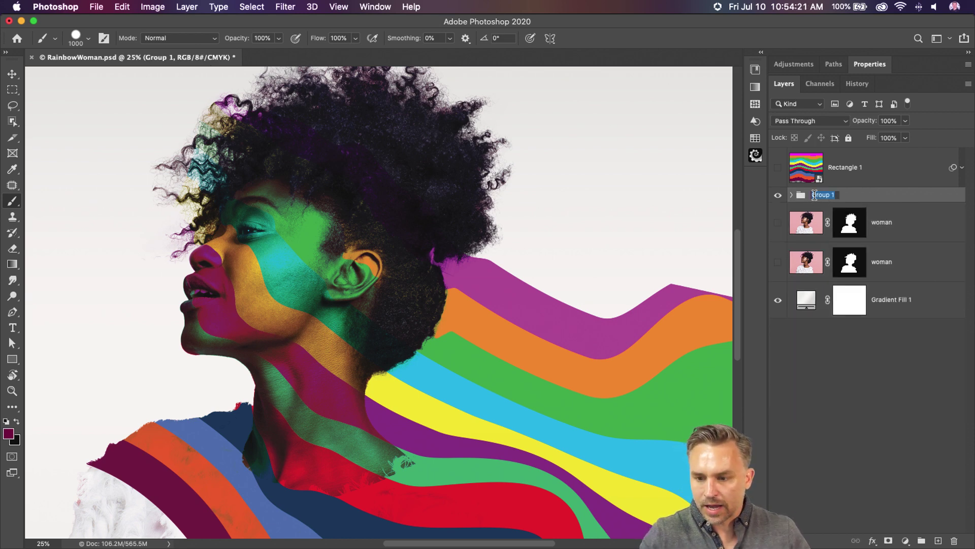
pyautogui.write('Design')
pyautogui.press('Return')
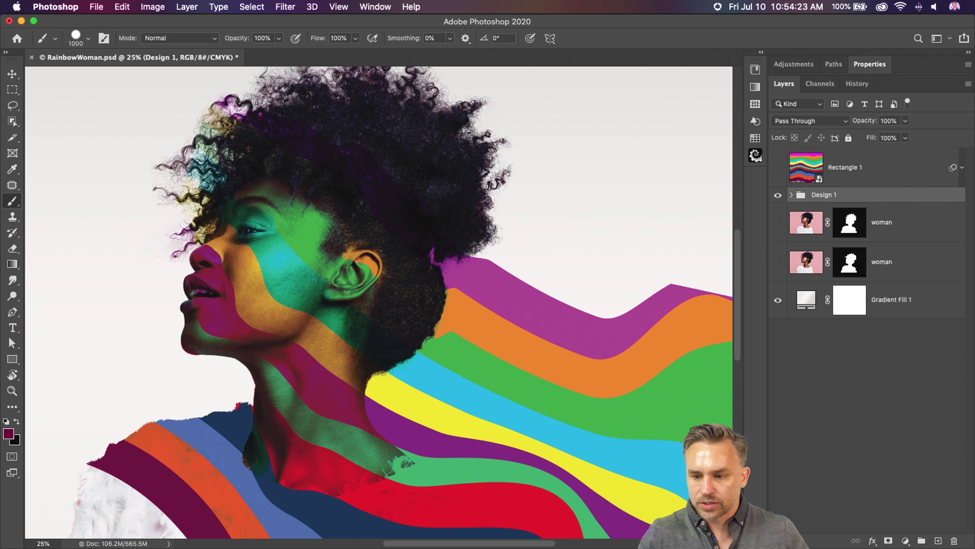
# Duplicate the Design 1 group and hide the original group
pyautogui.press('super+j')
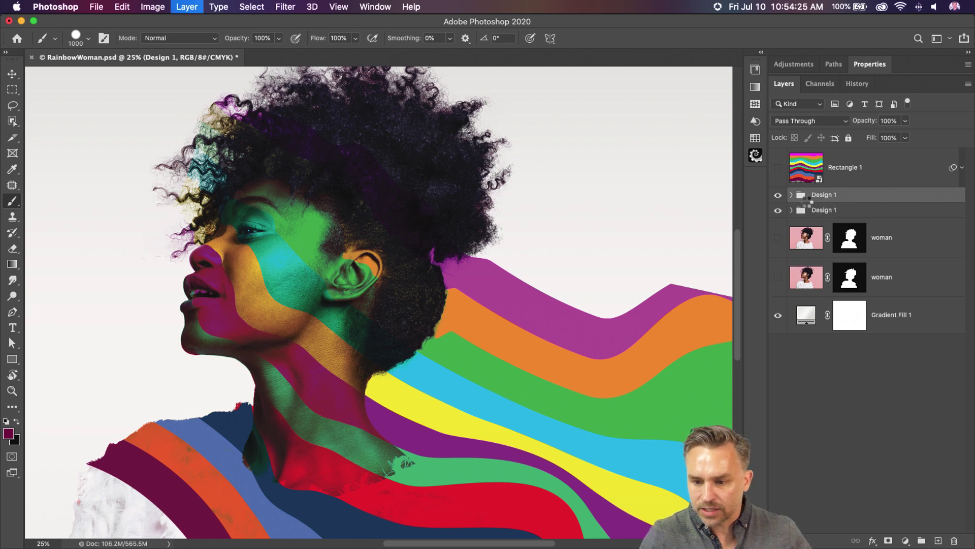
pyautogui.press('super+e')
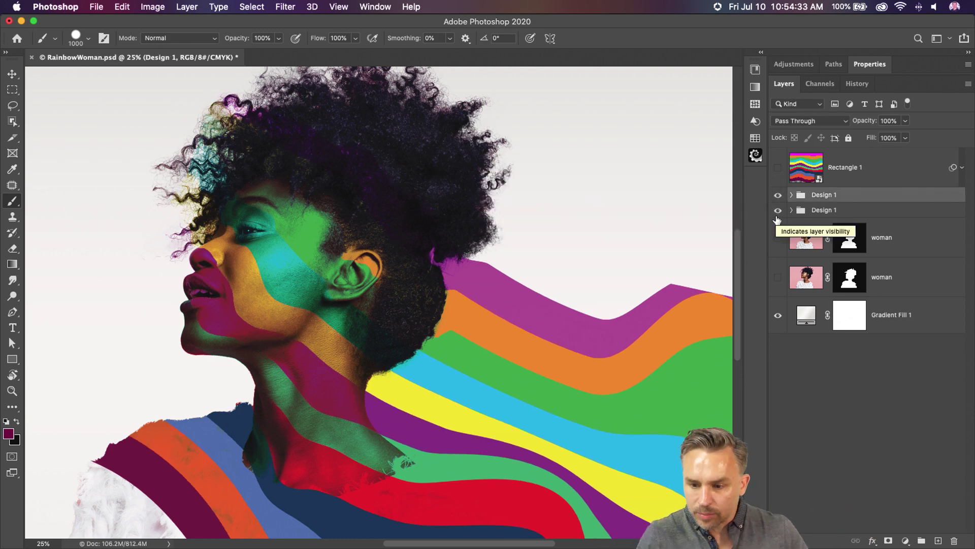
pyautogui.click(778, 210)
# Rename the duplicated group Design 2
pyautogui.doubleClick(824, 196)
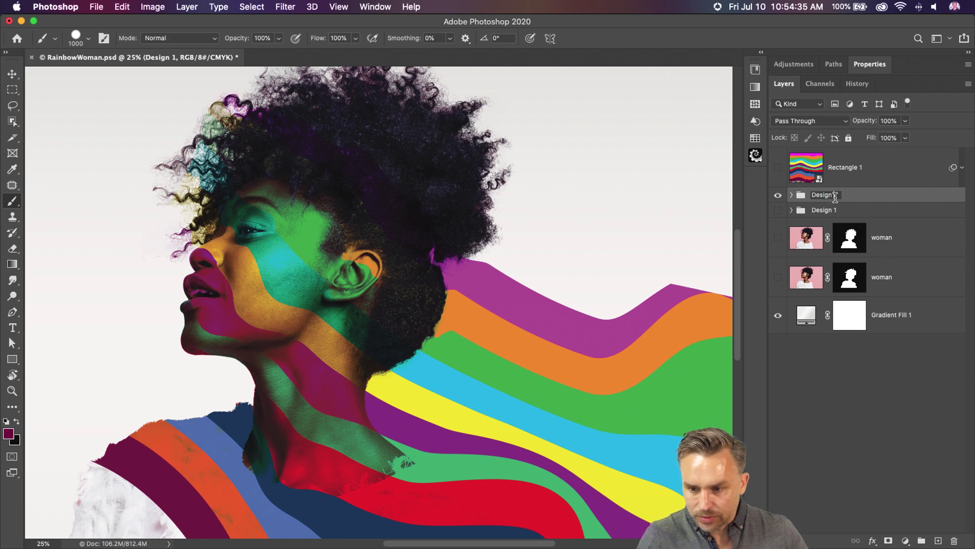
pyautogui.write('Design 2')
pyautogui.press('Return')
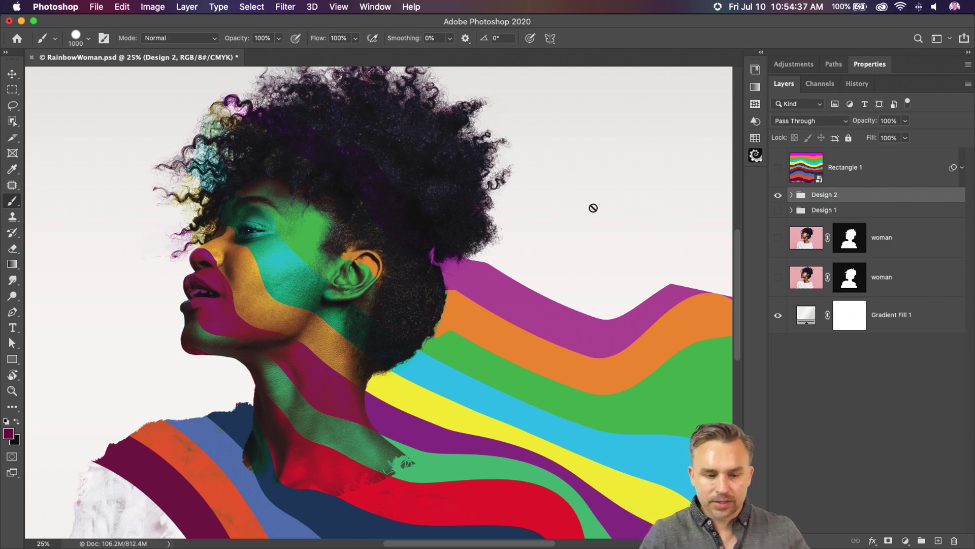
# Expand the Design 2 group and set its stripes layer, Rectangle 1, to the Overlay blend mode
pyautogui.click(790, 194)
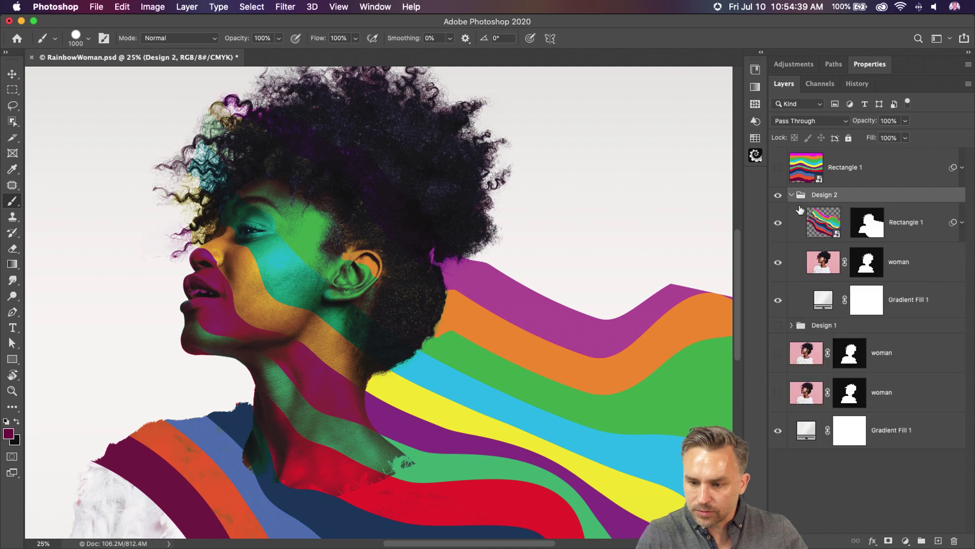
pyautogui.click(828, 225)
pyautogui.click(801, 120)
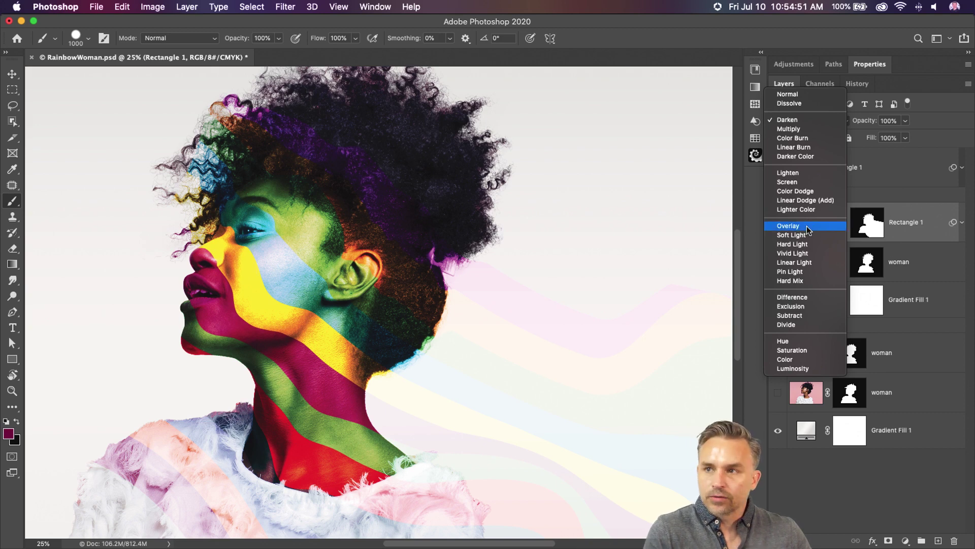
pyautogui.click(808, 229)
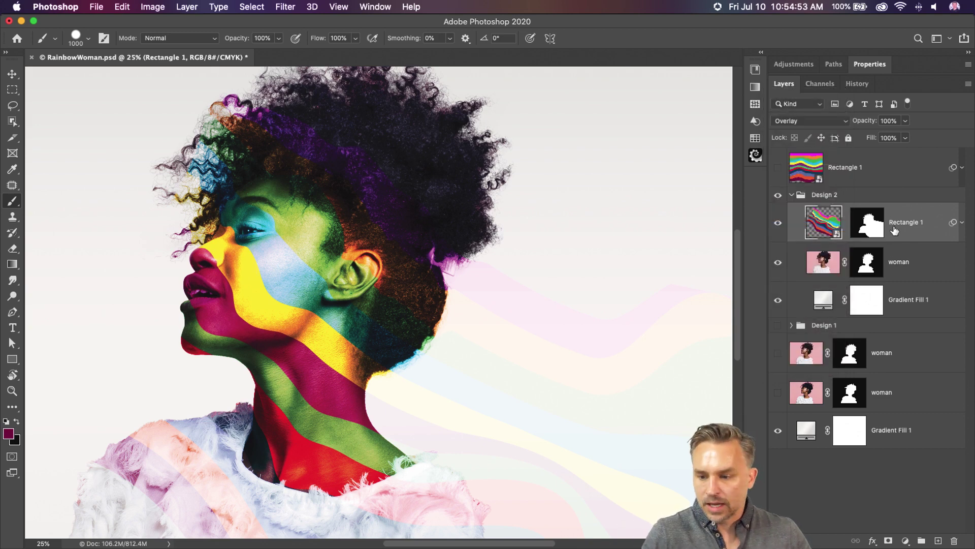
# Duplicate the Overlay stripes layer in Design 2, set the copy to Normal blending and place it directly beneath the woman layer
pyautogui.press('super+j')
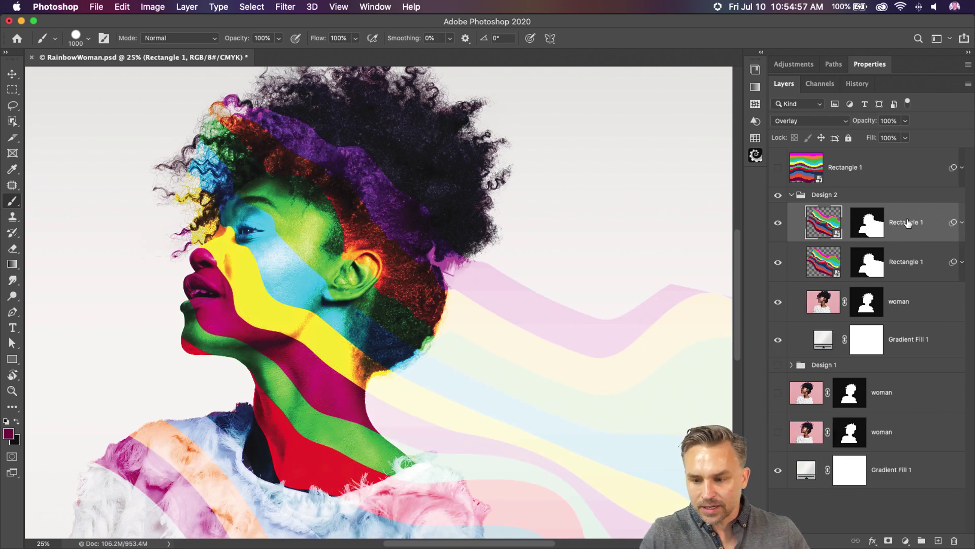
pyautogui.click(812, 121)
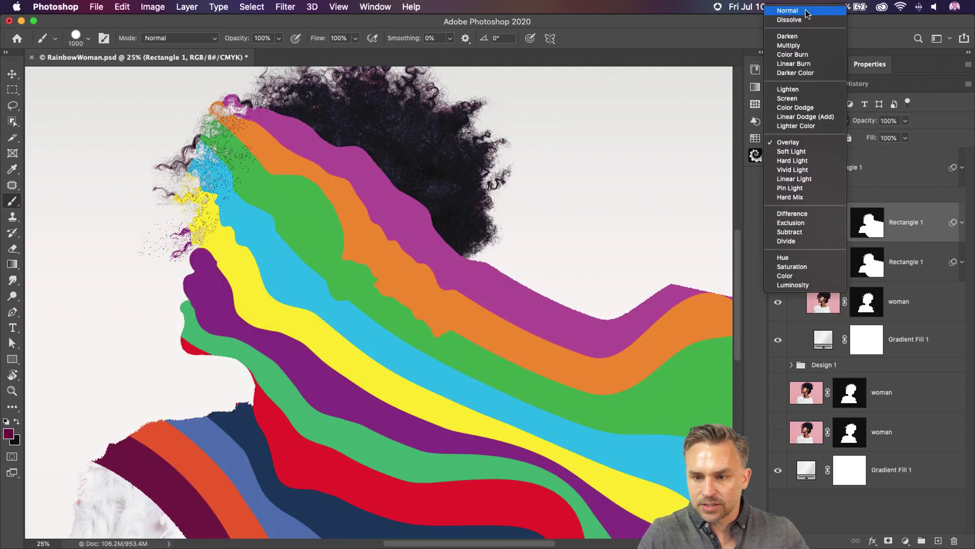
pyautogui.click(790, 11)
pyautogui.moveTo(903, 223); pyautogui.dragTo(895, 318)
pyautogui.scroll(-3, 320, 345)
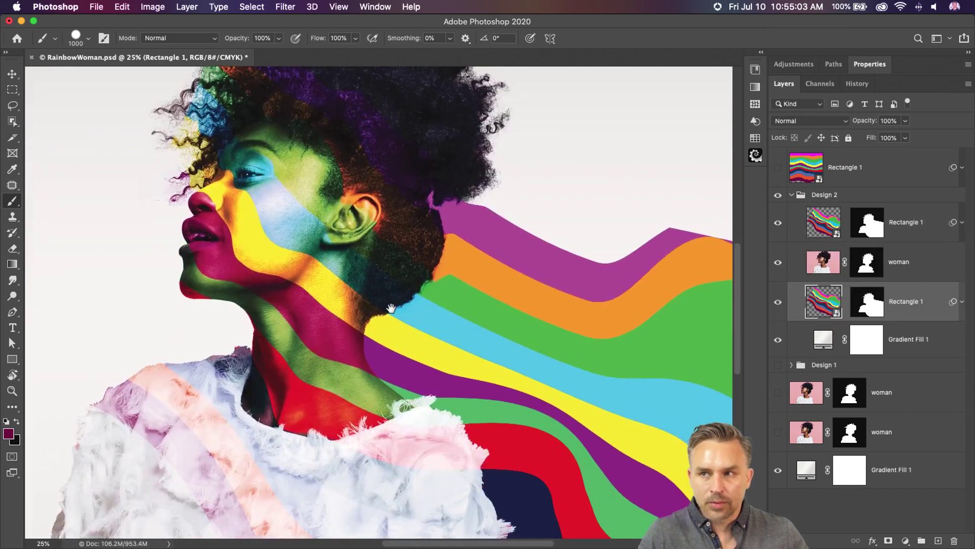
pyautogui.click(778, 224)
pyautogui.click(778, 224)
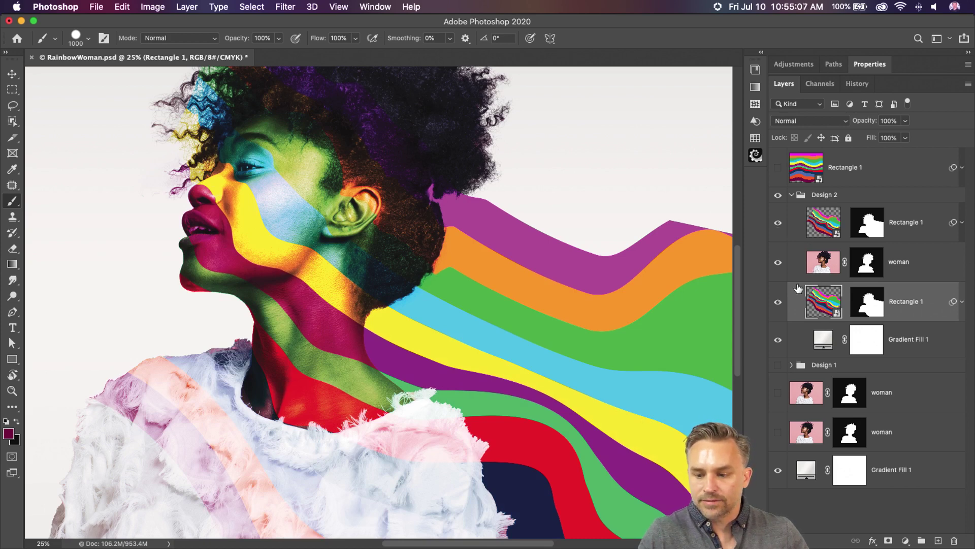
pyautogui.click(778, 302)
pyautogui.click(779, 303)
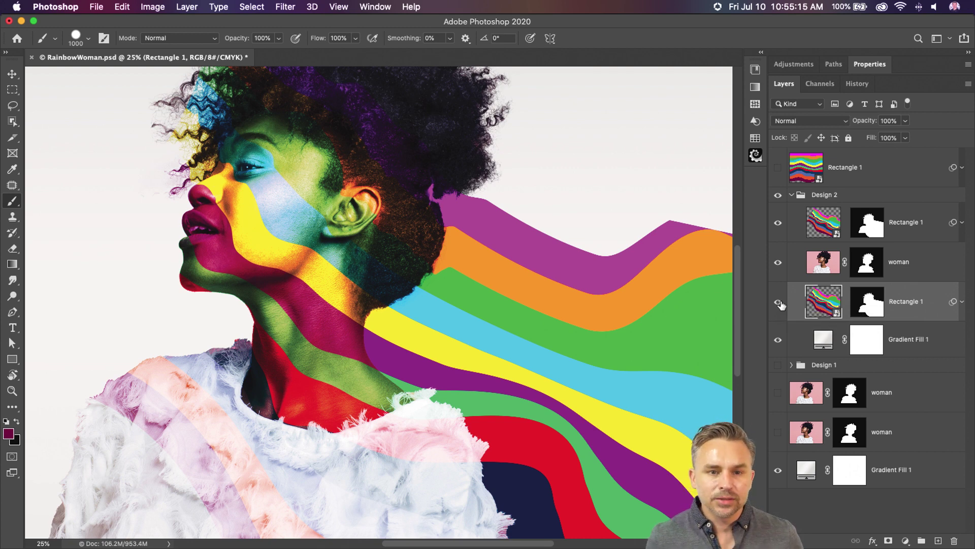
# Select the mask of the woman layer in Design 2 and set up a soft black brush of 1900 px
pyautogui.press('super+minus')
pyautogui.press('super+minus')
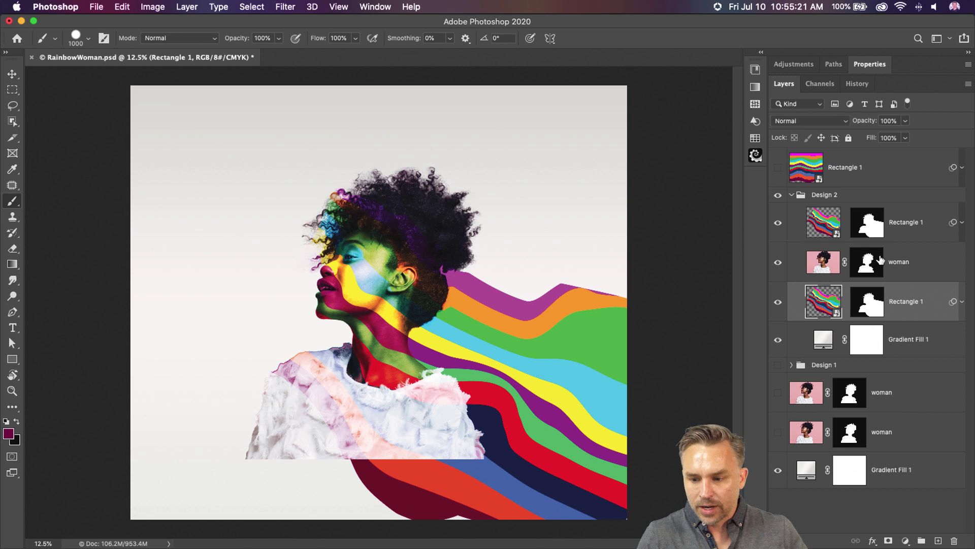
pyautogui.click(864, 269)
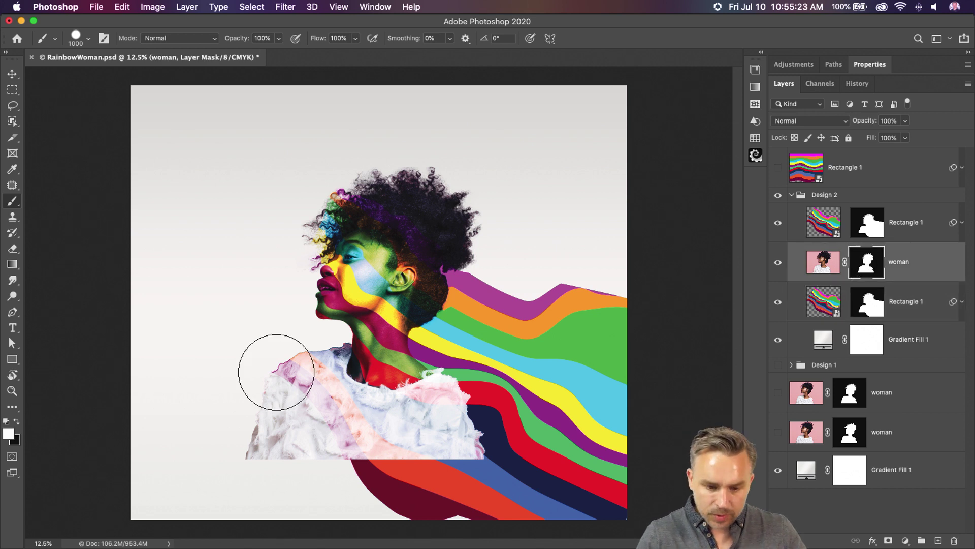
pyautogui.press(']')
pyautogui.click(15, 422)
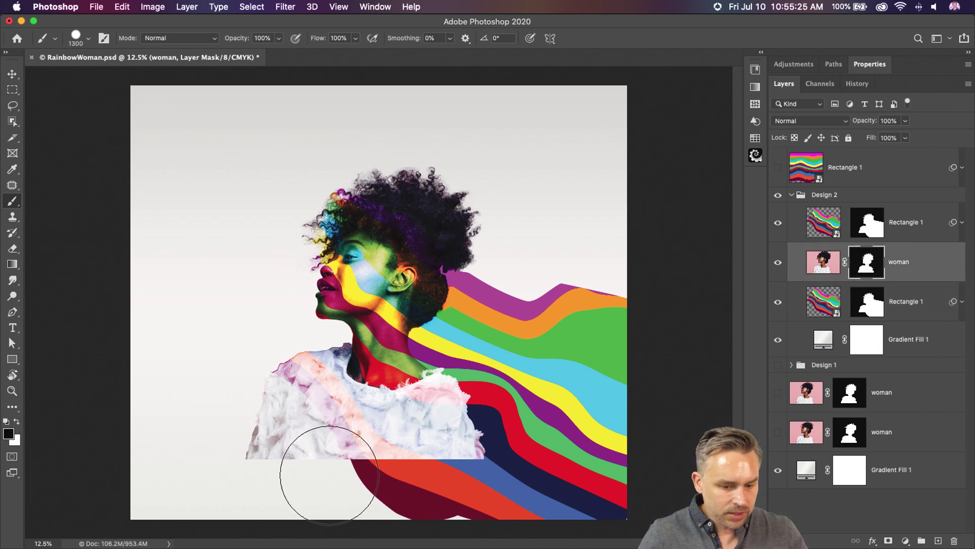
pyautogui.press(']')
pyautogui.press(']')
pyautogui.press(']')
pyautogui.moveTo(416, 466); pyautogui.dragTo(489, 475)
pyautogui.press('super+z')
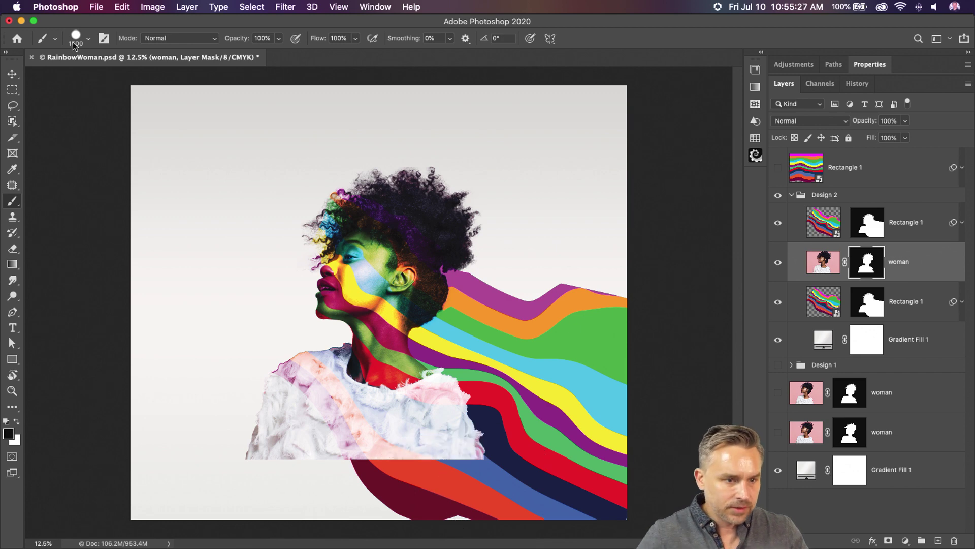
pyautogui.click(87, 38)
pyautogui.doubleClick(53, 175)
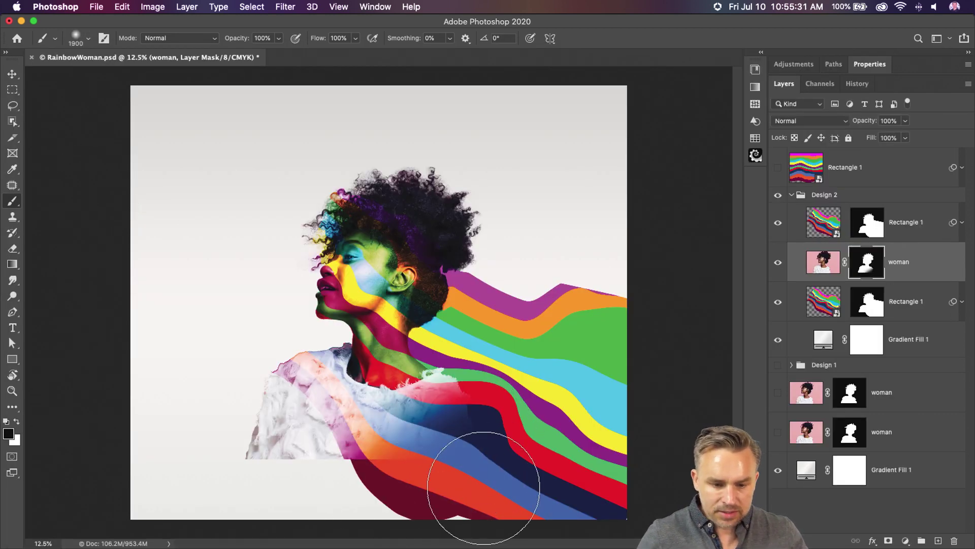
# Paint on the woman layer's mask to fade the lower blouse and its left sleeve into the stripes and background
pyautogui.moveTo(451, 479); pyautogui.dragTo(453, 479)
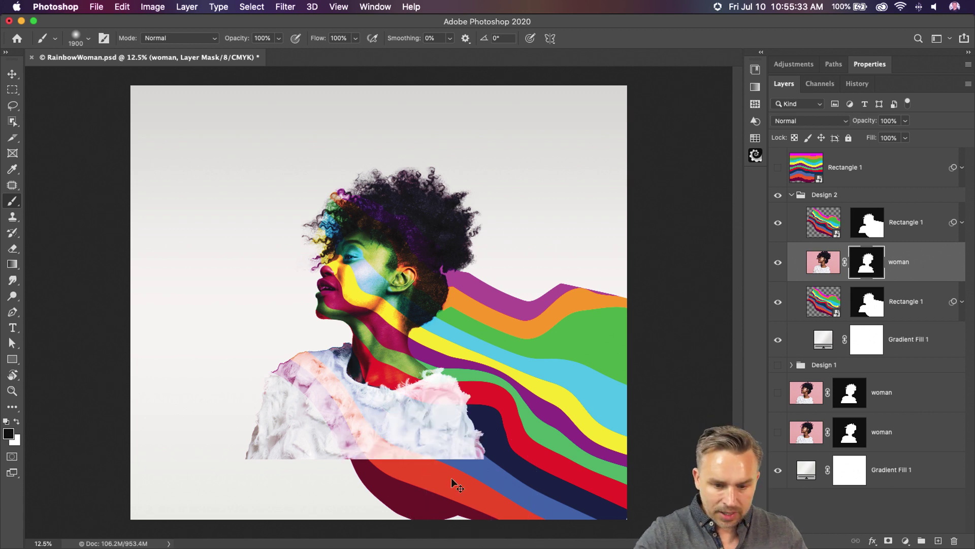
pyautogui.moveTo(446, 414)
pyautogui.mouseDown()
pyautogui.moveTo(387, 503)
pyautogui.moveTo(407, 510)
pyautogui.moveTo(370, 497)
pyautogui.moveTo(407, 543)
pyautogui.mouseUp()
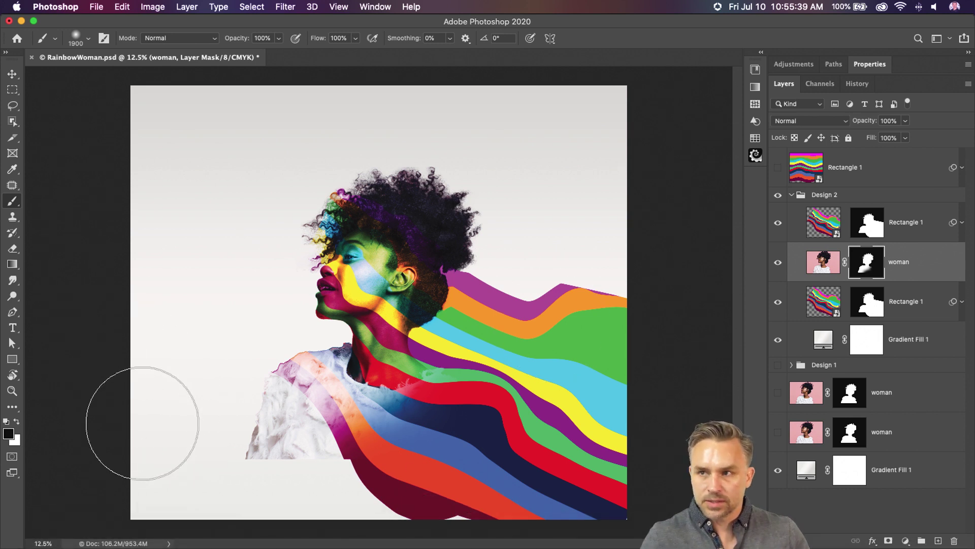
pyautogui.moveTo(142, 423)
pyautogui.mouseDown()
pyautogui.moveTo(296, 494)
pyautogui.moveTo(177, 425)
pyautogui.moveTo(231, 463)
pyautogui.moveTo(196, 430)
pyautogui.moveTo(200, 423)
pyautogui.moveTo(264, 483)
pyautogui.moveTo(290, 481)
pyautogui.moveTo(237, 470)
pyautogui.moveTo(213, 437)
pyautogui.moveTo(225, 395)
pyautogui.mouseUp()
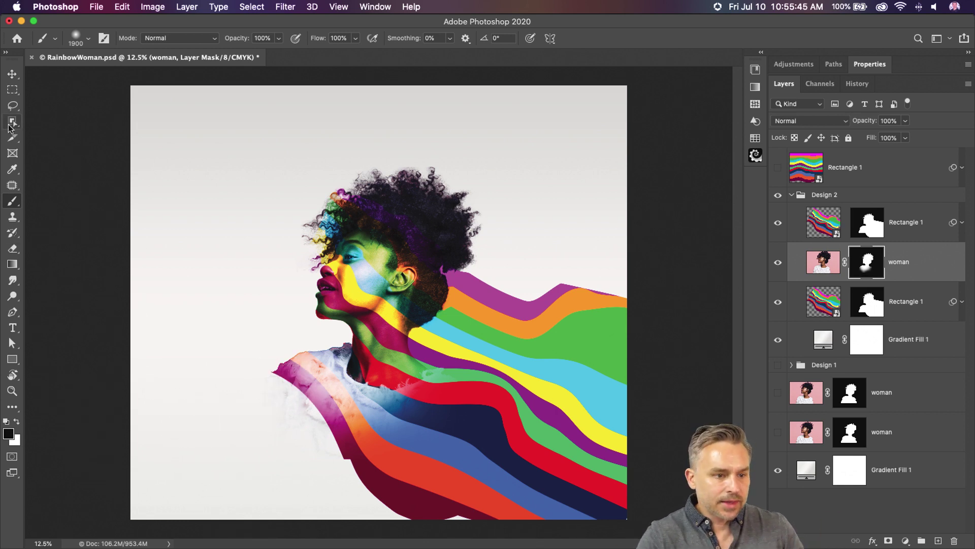
# Examine the composition in full screen and compare the woman with the Overlay stripes layer hidden and shown
pyautogui.click(7, 90)
pyautogui.press('f')
pyautogui.press('f')
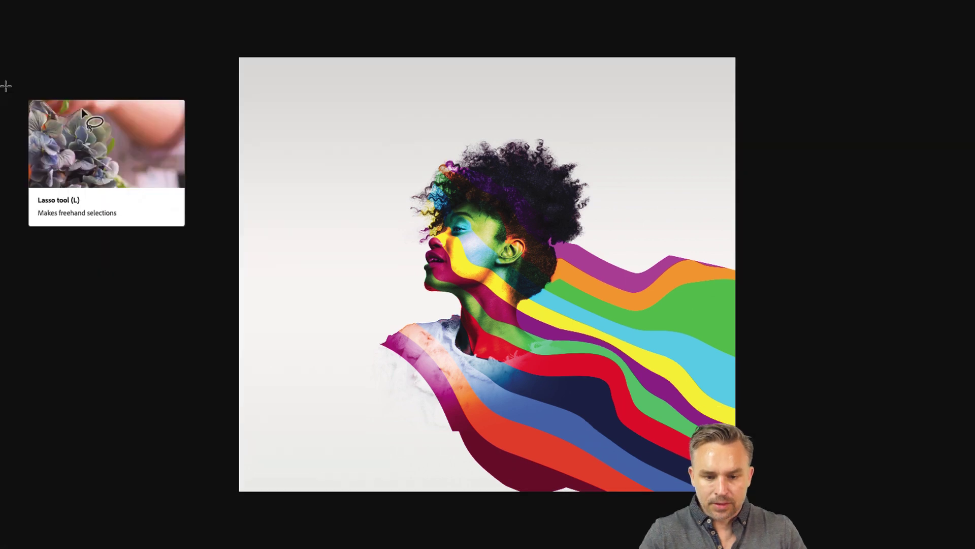
pyautogui.hotkey('ctrl', '+')
pyautogui.hotkey('ctrl', '+')
pyautogui.moveTo(401, 155); pyautogui.dragTo(312, 148)
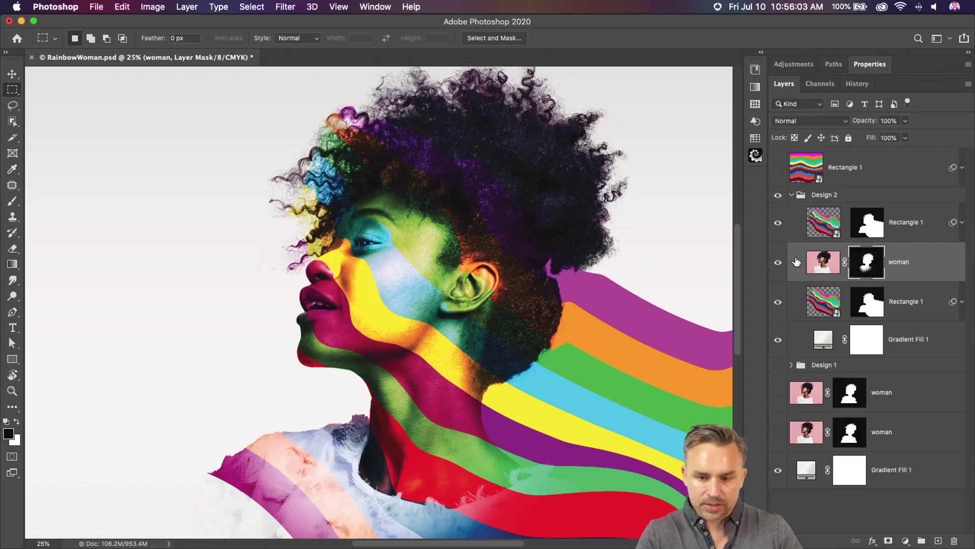
pyautogui.click(778, 223)
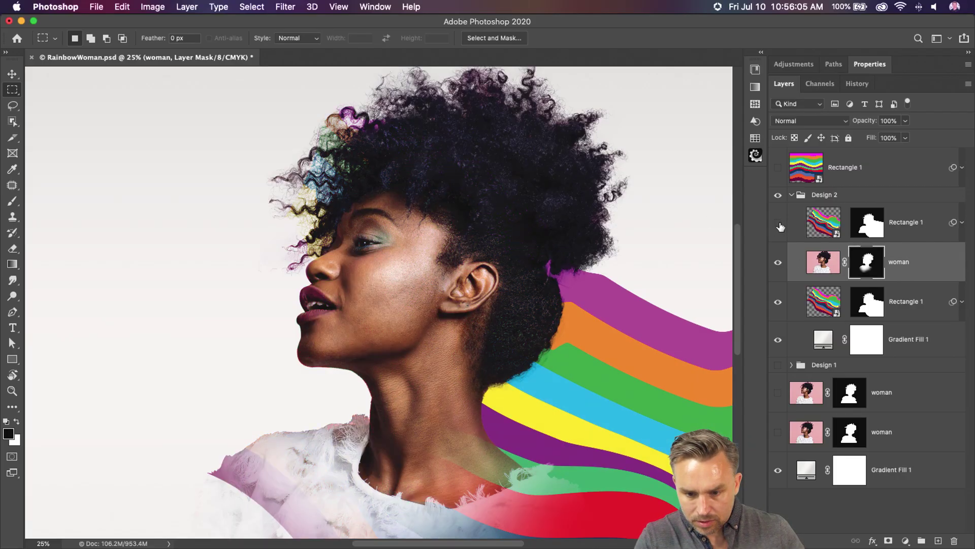
pyautogui.click(777, 222)
# Reveal the cut-off top of the purple wave by painting the lower stripes layer's mask with a hard white 1900 px brush
pyautogui.hscroll(5, 623, 266)
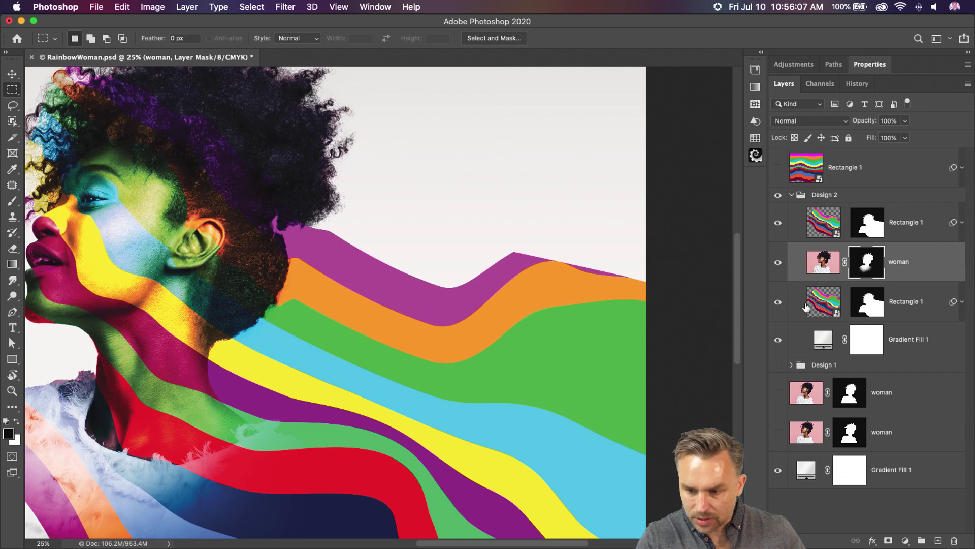
pyautogui.click(779, 303)
pyautogui.click(866, 305)
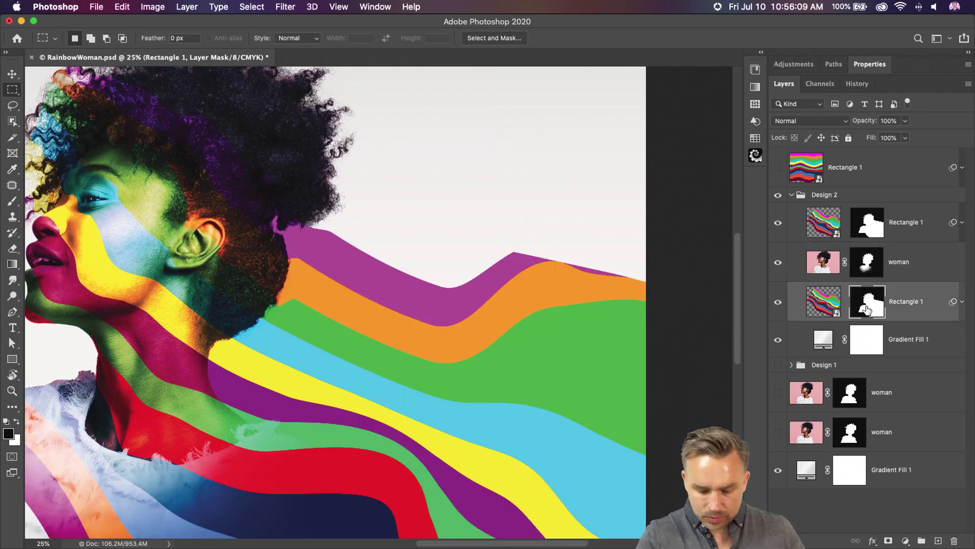
pyautogui.press('b')
pyautogui.moveTo(577, 239); pyautogui.dragTo(696, 292)
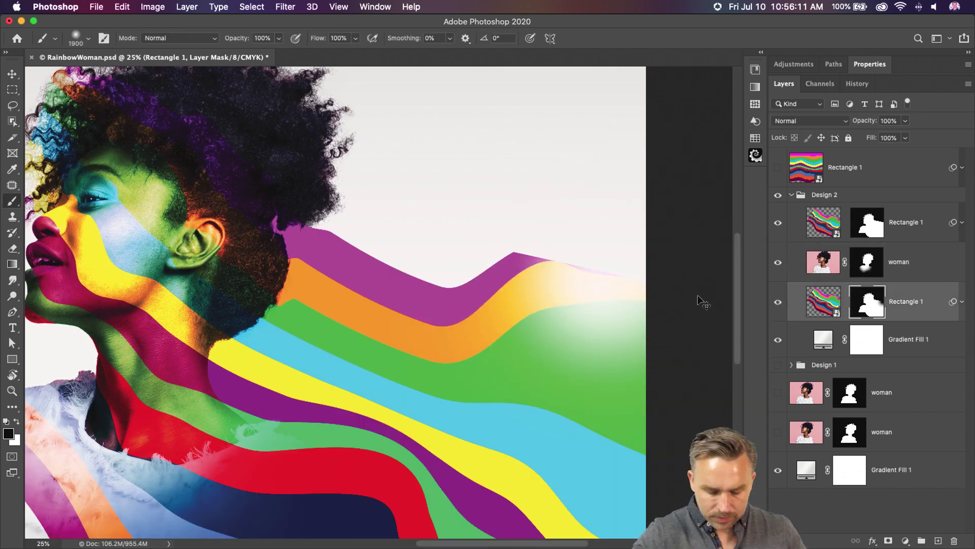
pyautogui.press('super+z')
pyautogui.press('x')
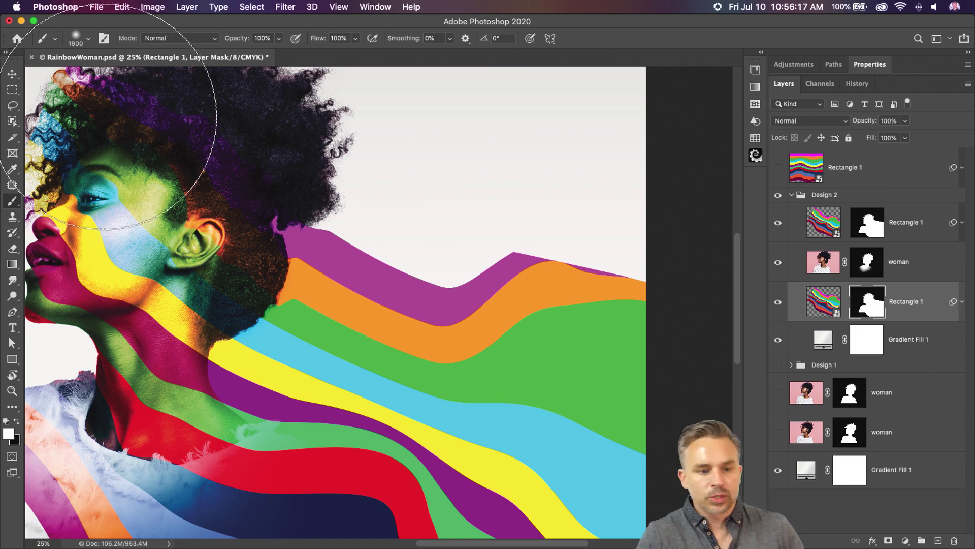
pyautogui.click(90, 40)
pyautogui.doubleClick(223, 180)
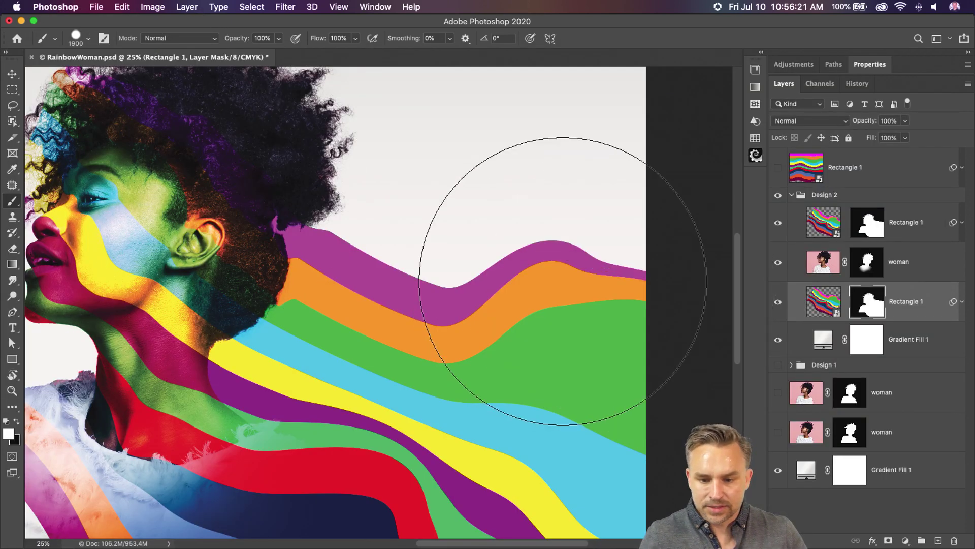
pyautogui.moveTo(462, 407); pyautogui.dragTo(577, 265)
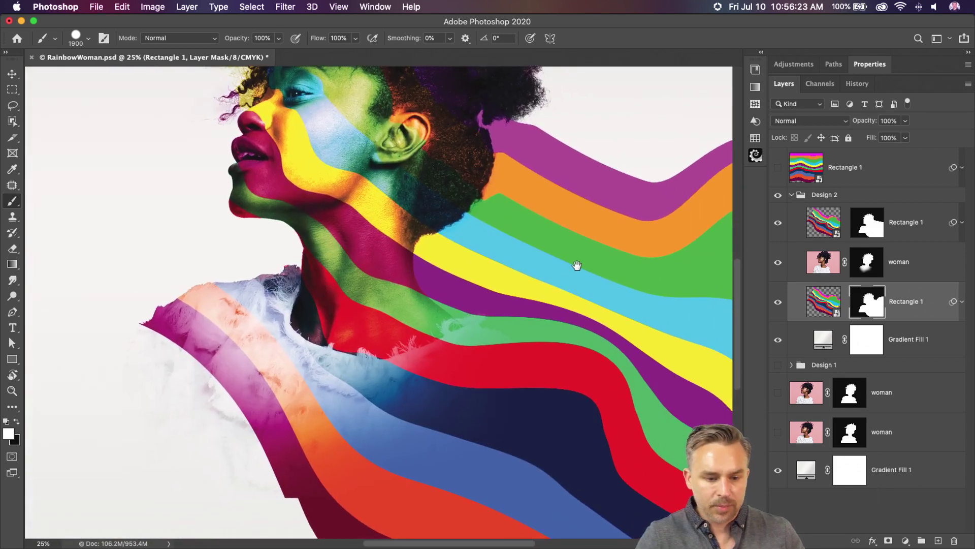
# Smooth the blouse fabric across the left shoulder on the woman layer's image with the Mixer Brush
pyautogui.click(822, 264)
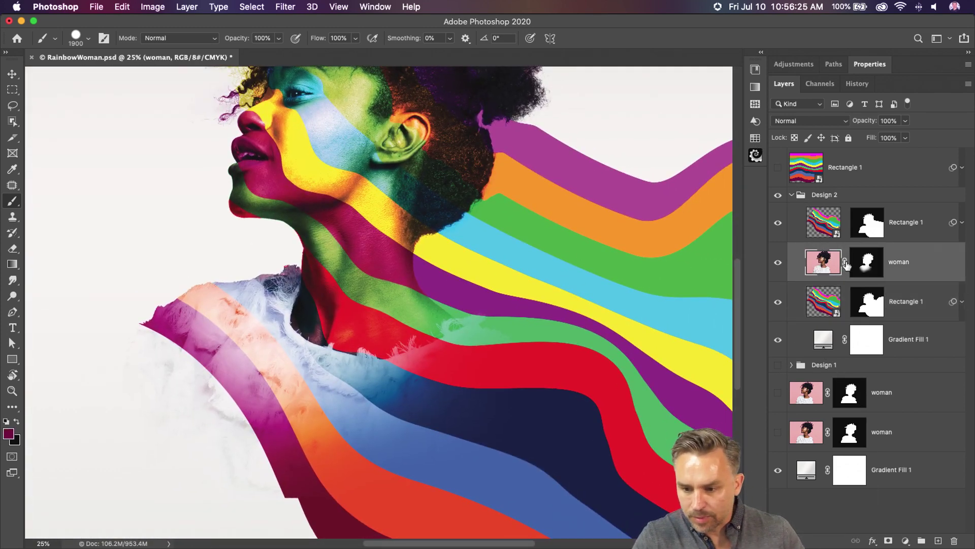
pyautogui.rightClick(856, 266)
pyautogui.click(762, 314)
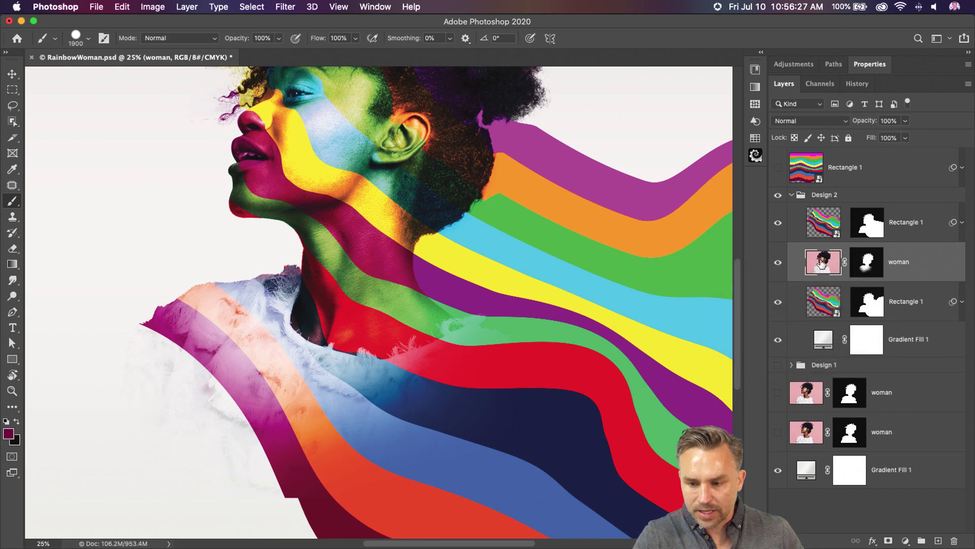
pyautogui.rightClick(8, 206)
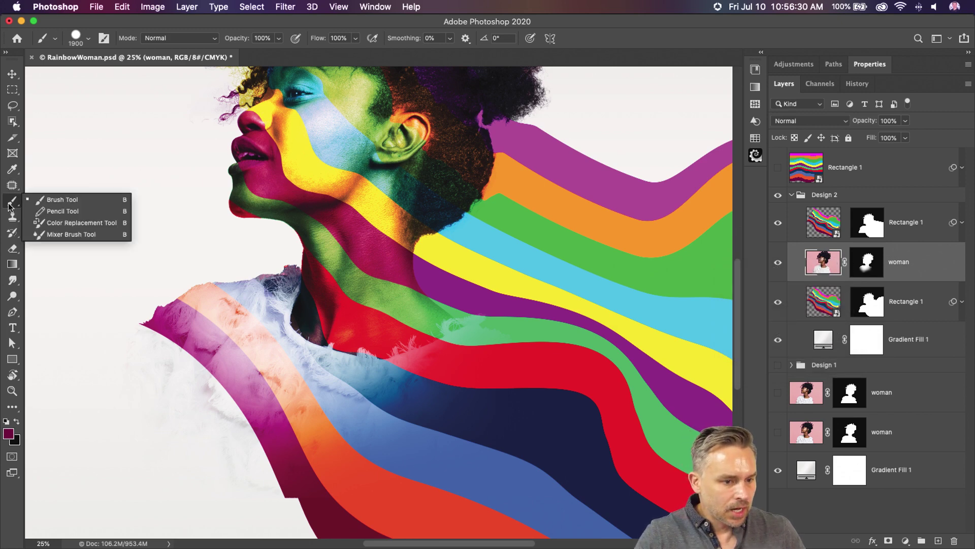
pyautogui.click(35, 234)
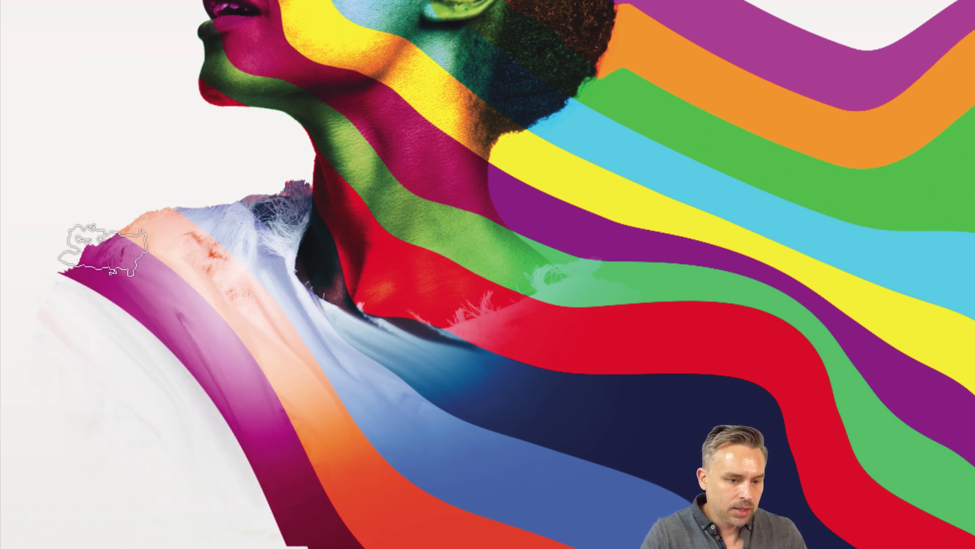
pyautogui.moveTo(87, 250)
pyautogui.mouseDown()
pyautogui.moveTo(194, 272)
pyautogui.moveTo(318, 421)
pyautogui.moveTo(188, 232)
pyautogui.moveTo(306, 409)
pyautogui.moveTo(248, 274)
pyautogui.moveTo(269, 182)
pyautogui.moveTo(266, 303)
pyautogui.moveTo(258, 309)
pyautogui.moveTo(228, 179)
pyautogui.moveTo(248, 242)
pyautogui.moveTo(272, 179)
pyautogui.moveTo(271, 223)
pyautogui.mouseUp()
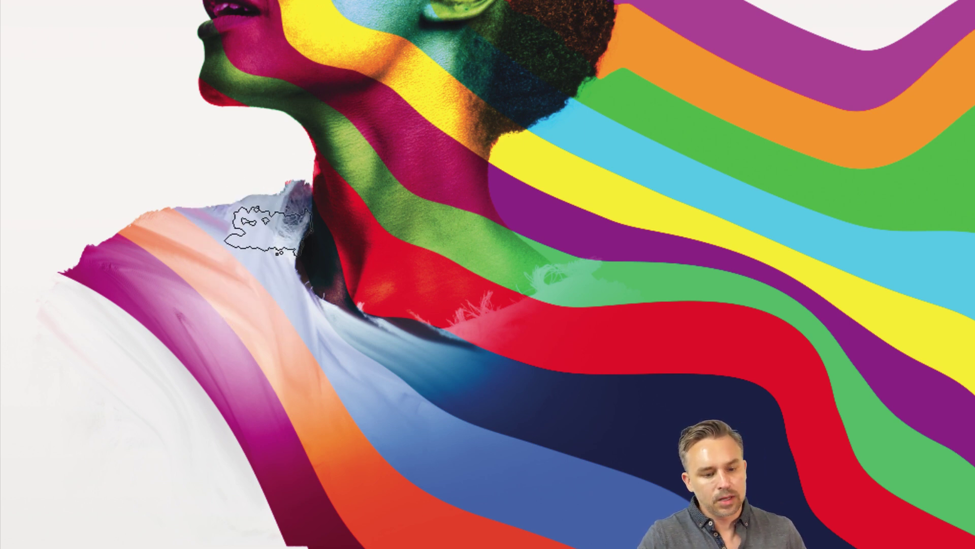
# Smear the fuzzy blouse texture along the collar beside the neck using a smaller Mixer Brush
pyautogui.press('[')
pyautogui.press('[')
pyautogui.press('[')
pyautogui.press('[')
pyautogui.press('[')
pyautogui.moveTo(304, 155)
pyautogui.mouseDown()
pyautogui.moveTo(297, 220)
pyautogui.moveTo(301, 185)
pyautogui.moveTo(230, 197)
pyautogui.moveTo(220, 217)
pyautogui.moveTo(312, 359)
pyautogui.mouseUp()
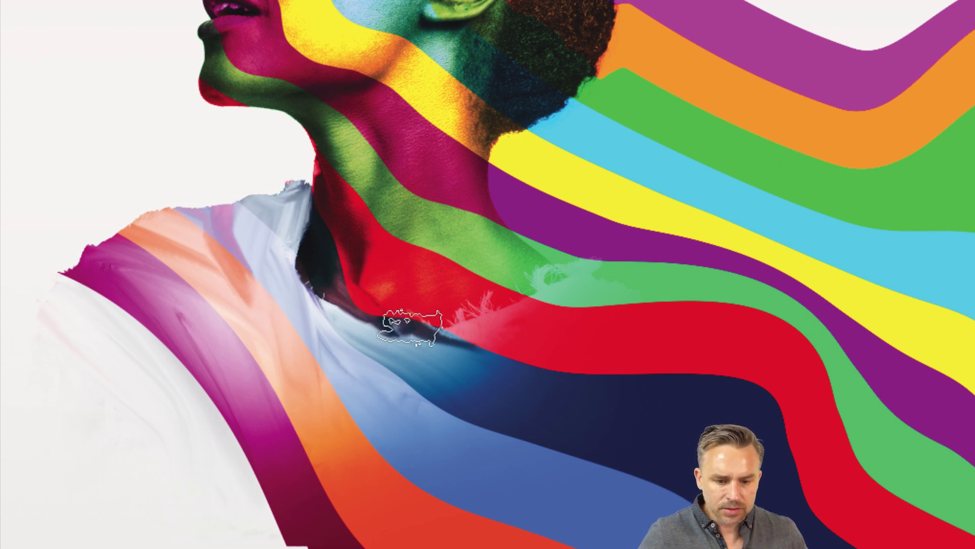
# Blend the remaining fluffy neckline texture into the stripes across the chest and right shoulder using a larger Mixer Brush
pyautogui.press(']')
pyautogui.press(']')
pyautogui.press(']')
pyautogui.press(']')
pyautogui.press(']')
pyautogui.press(']')
pyautogui.moveTo(473, 315)
pyautogui.mouseDown()
pyautogui.moveTo(581, 342)
pyautogui.moveTo(547, 294)
pyautogui.moveTo(697, 320)
pyautogui.moveTo(650, 315)
pyautogui.moveTo(605, 274)
pyautogui.moveTo(550, 249)
pyautogui.moveTo(721, 342)
pyautogui.moveTo(796, 364)
pyautogui.moveTo(543, 236)
pyautogui.moveTo(547, 229)
pyautogui.moveTo(729, 323)
pyautogui.moveTo(771, 322)
pyautogui.moveTo(548, 219)
pyautogui.moveTo(508, 180)
pyautogui.moveTo(526, 248)
pyautogui.moveTo(698, 278)
pyautogui.moveTo(820, 277)
pyautogui.mouseUp()
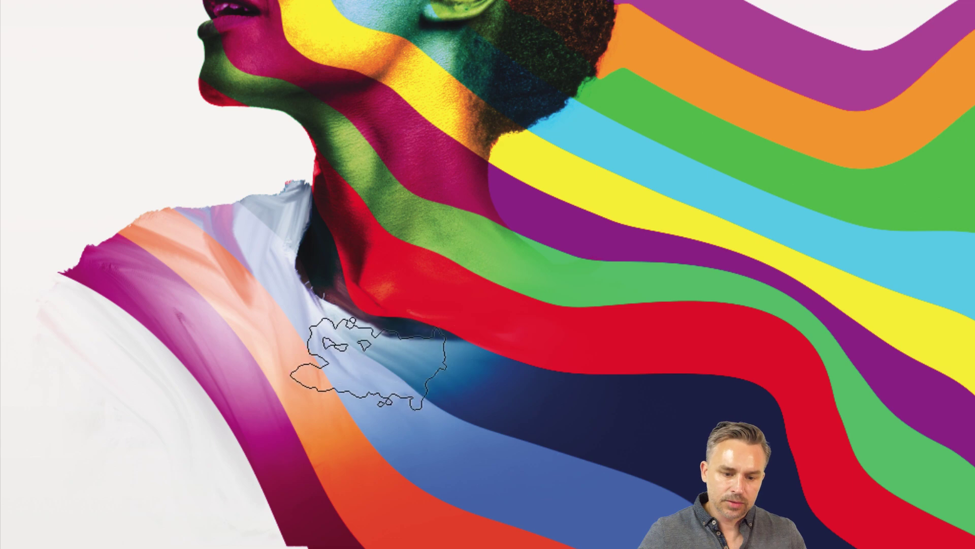
pyautogui.moveTo(364, 348); pyautogui.dragTo(388, 344)
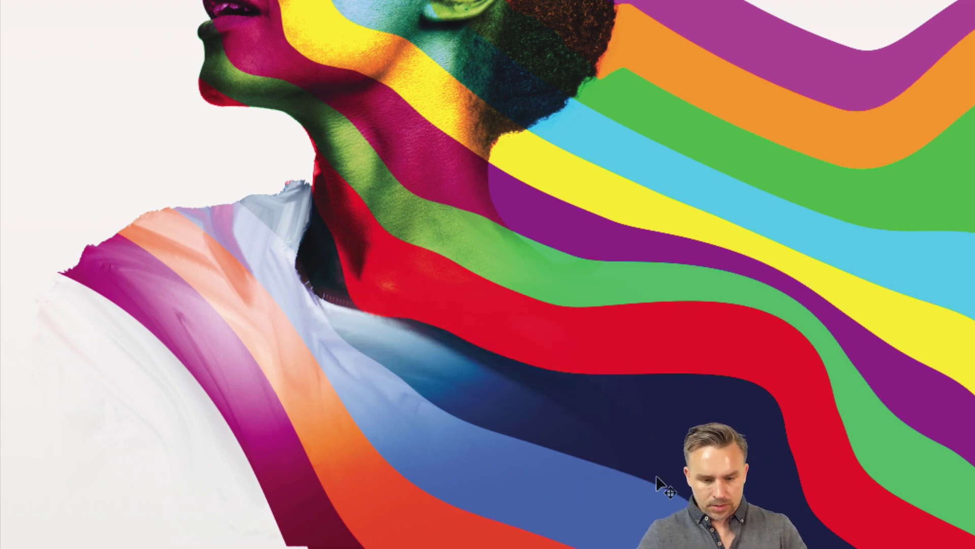
pyautogui.hotkey('ctrl', '-')
pyautogui.hotkey('ctrl', '-')
pyautogui.hotkey('ctrl', '-')
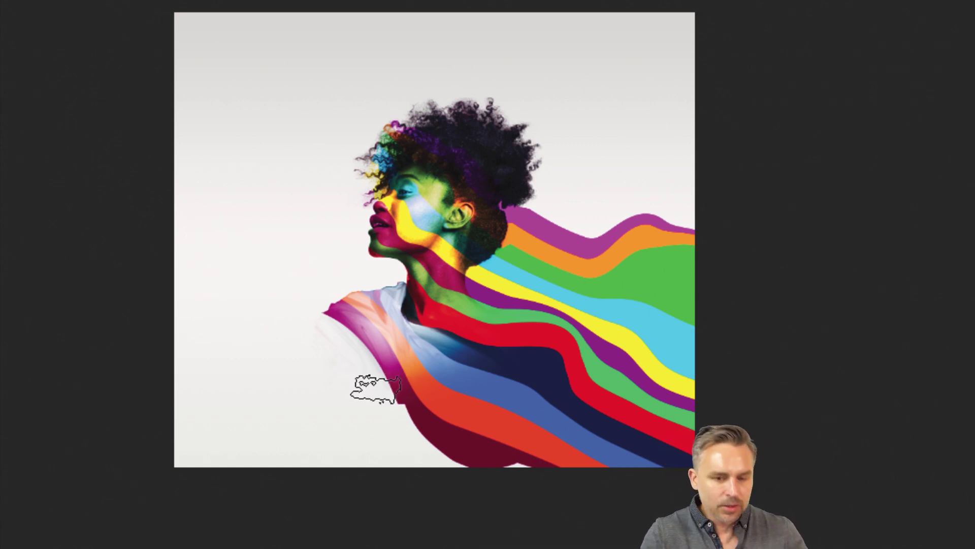
pyautogui.press('space')
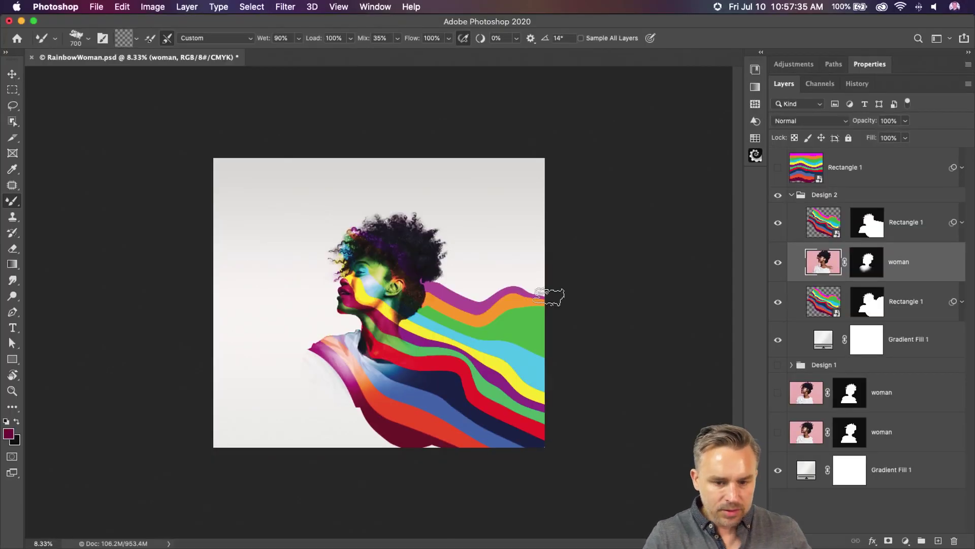
# Create a new empty layer above the lower stripes layer in Design 2 and clip it to those stripes
pyautogui.click(14, 75)
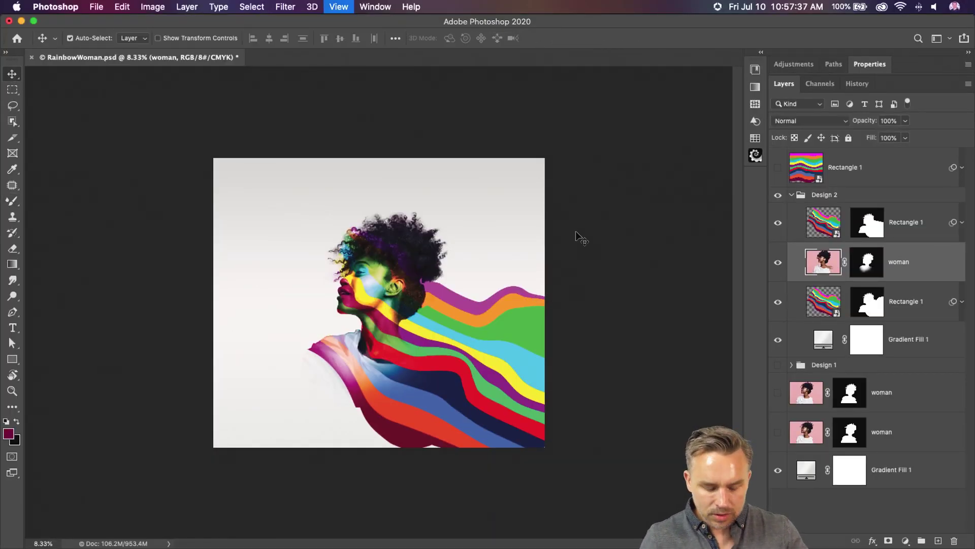
pyautogui.press('super+plus')
pyautogui.click(927, 227)
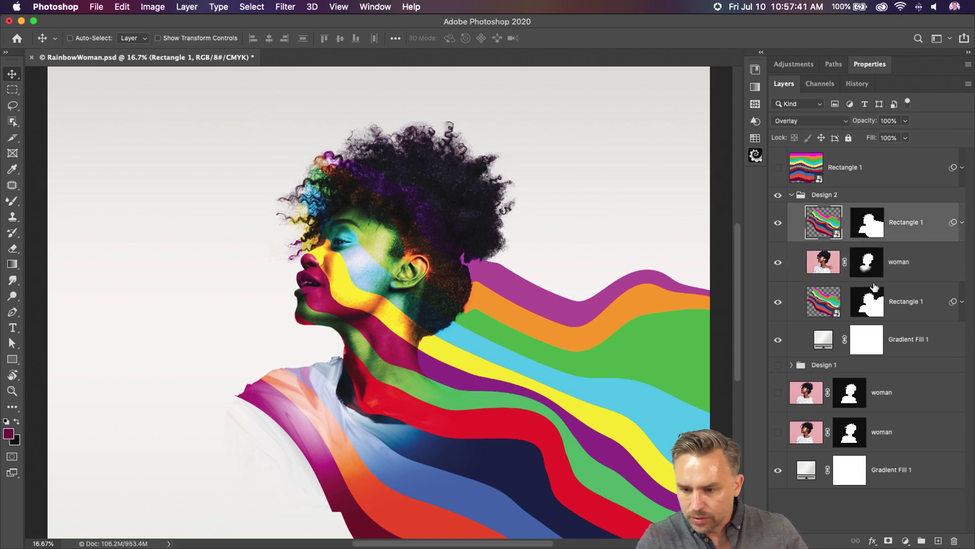
pyautogui.click(897, 292)
pyautogui.click(938, 541)
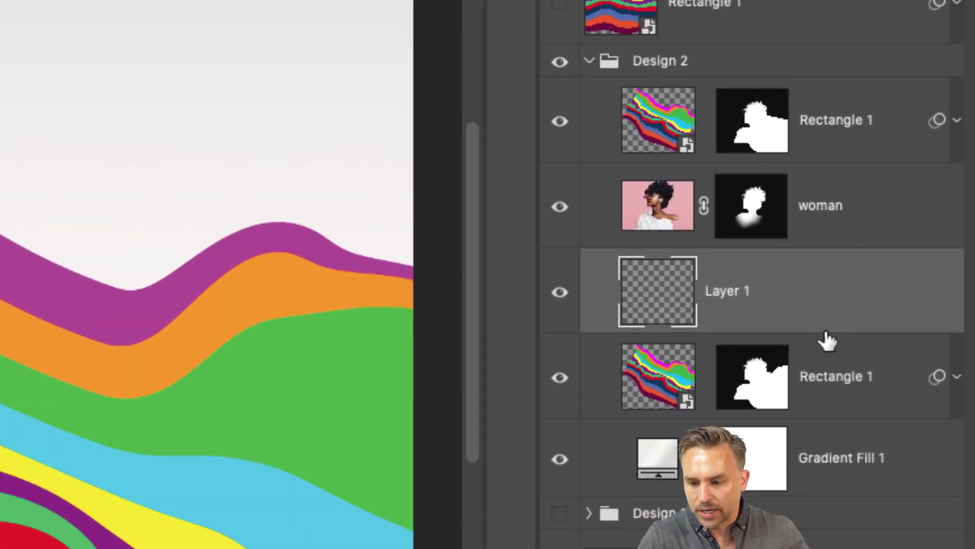
pyautogui.keyDown('alt'); pyautogui.click(826, 326); pyautogui.keyUp('alt')
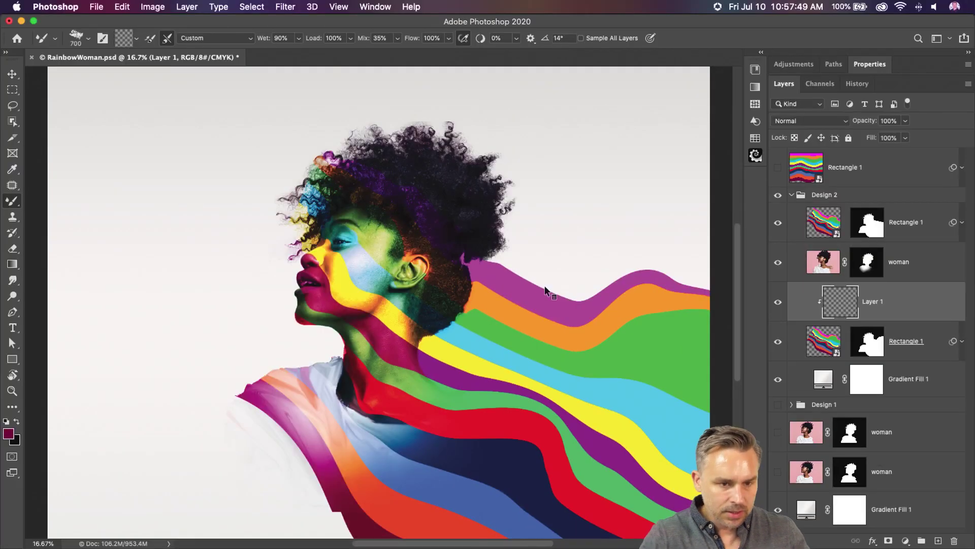
# Try painting dark magenta over the stripes on the clipped layer with a hard 1200 px brush
pyautogui.rightClick(12, 205)
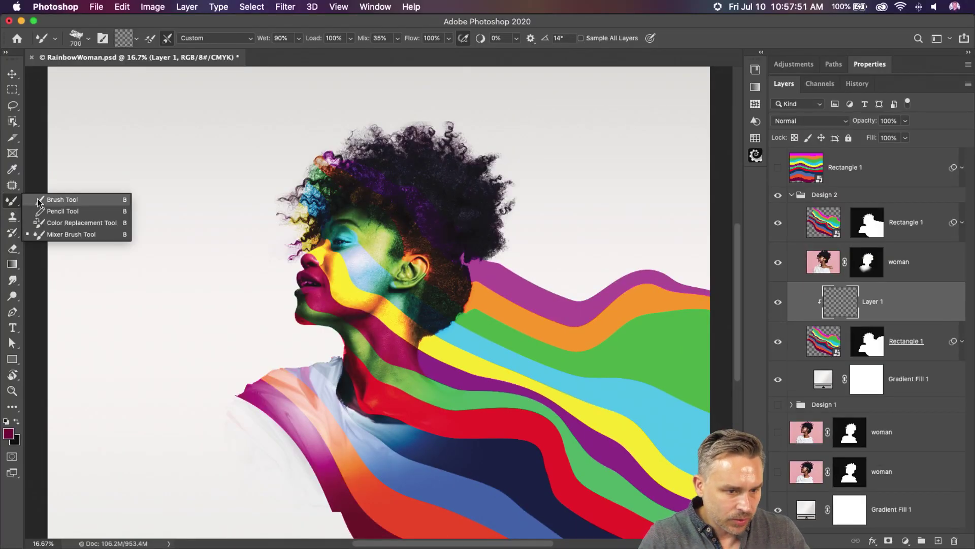
pyautogui.click(60, 197)
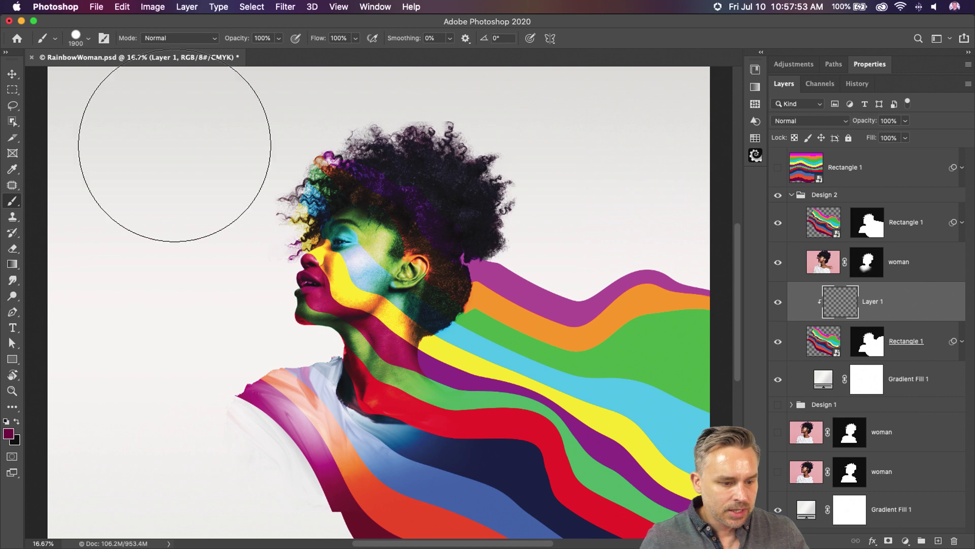
pyautogui.press('[')
pyautogui.press('[')
pyautogui.press('[')
pyautogui.press('[')
pyautogui.press('[')
pyautogui.press('[')
pyautogui.press('[')
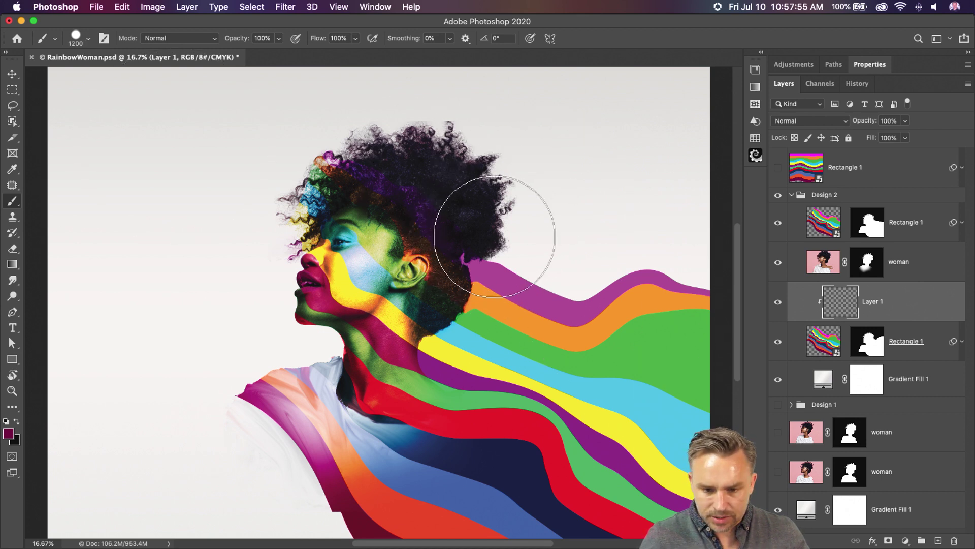
pyautogui.moveTo(494, 220)
pyautogui.mouseDown()
pyautogui.moveTo(664, 212)
pyautogui.moveTo(642, 227)
pyautogui.mouseUp()
pyautogui.press('super+z')
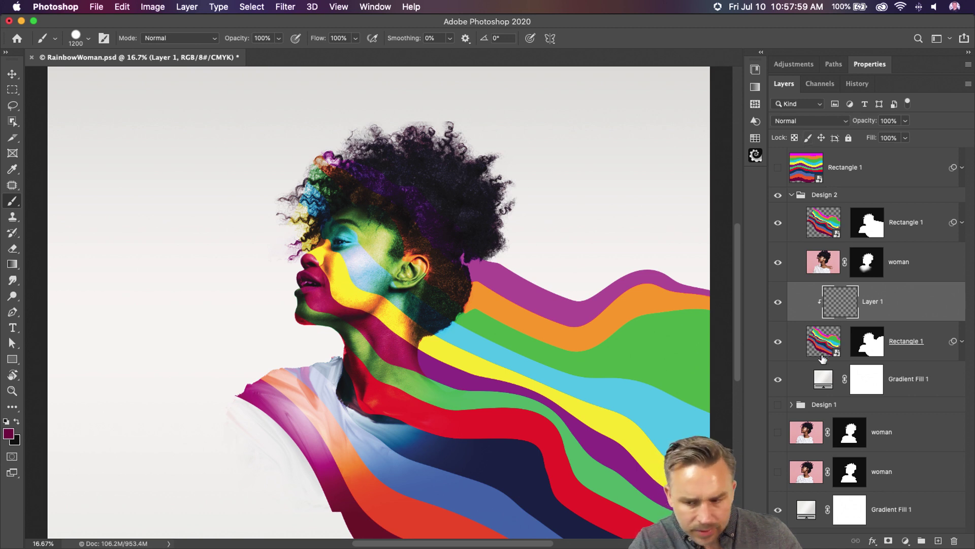
pyautogui.click(823, 351)
pyautogui.click(836, 307)
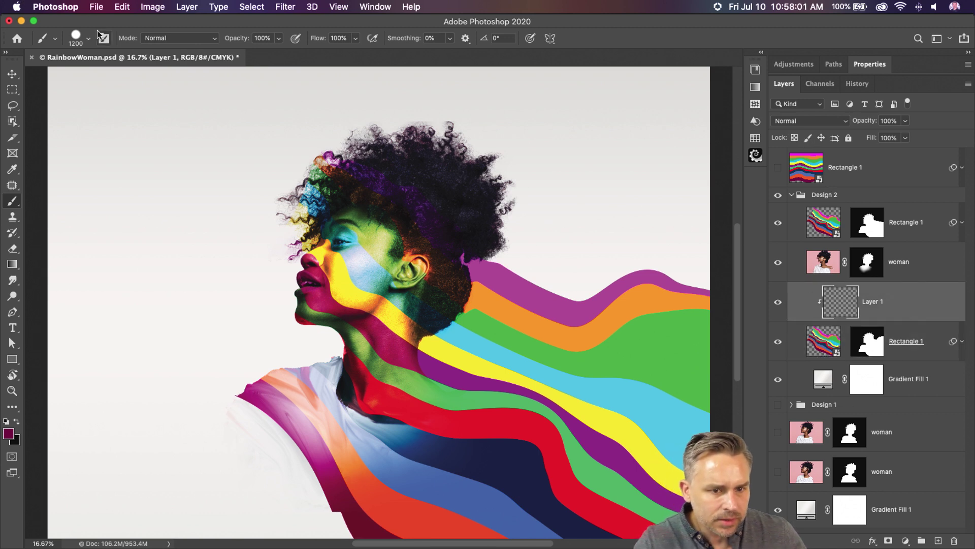
pyautogui.moveTo(447, 325)
pyautogui.mouseDown()
pyautogui.moveTo(531, 286)
pyautogui.moveTo(457, 425)
pyautogui.mouseUp()
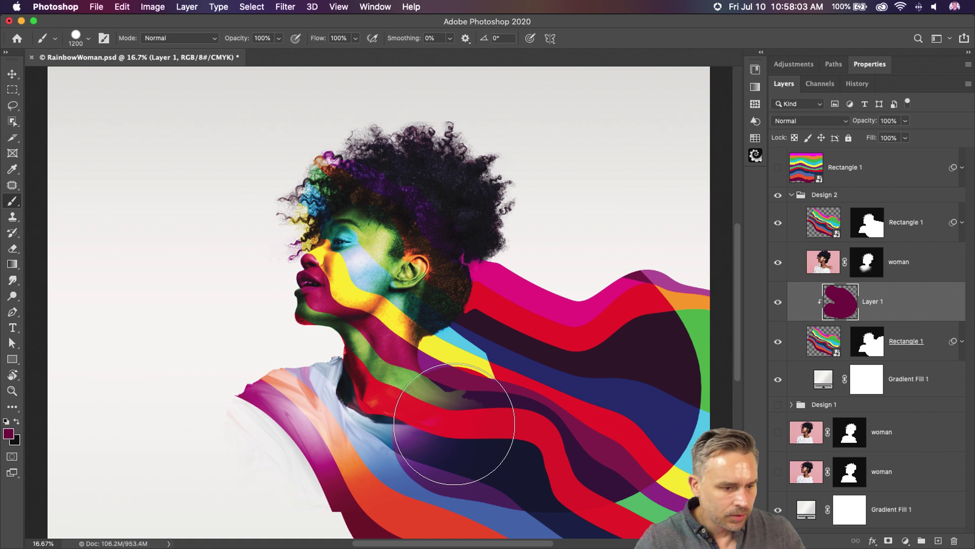
pyautogui.press('super+z')
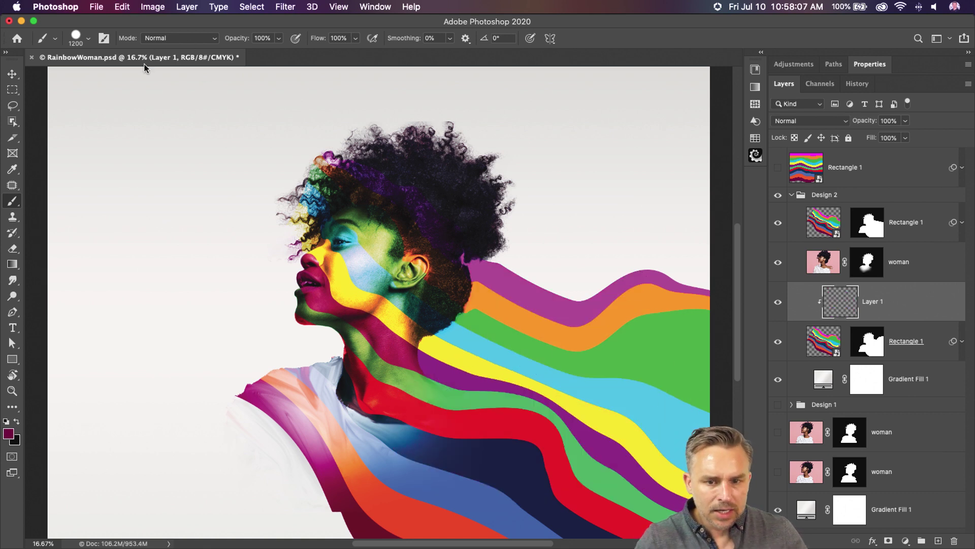
# Reset the Brush tool to its default settings and test it with a short stroke across the stripes
pyautogui.click(13, 201)
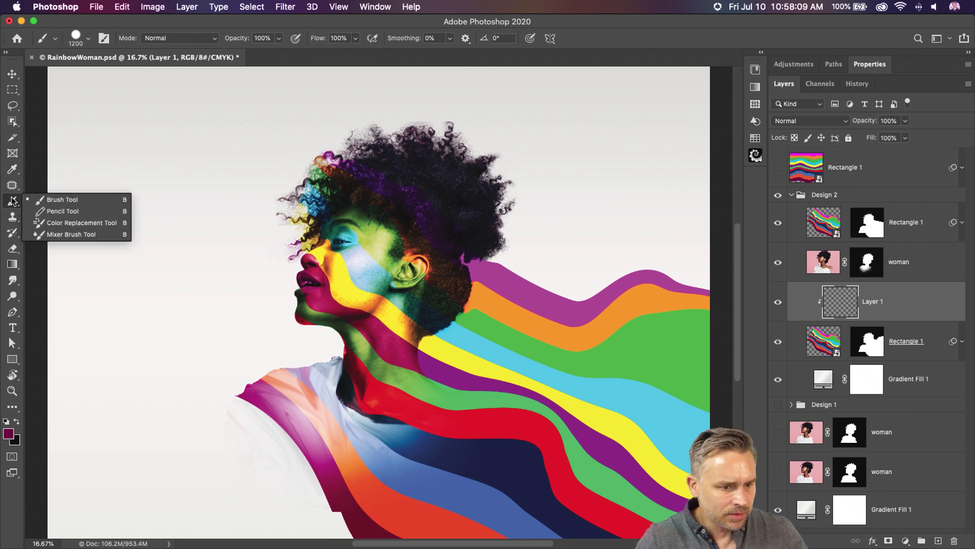
pyautogui.click(37, 199)
pyautogui.rightClick(44, 34)
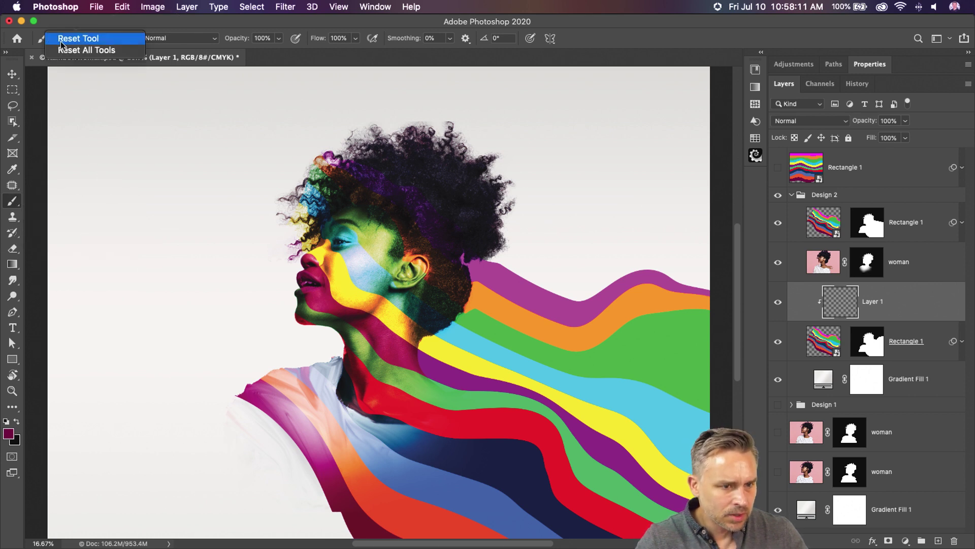
pyautogui.click(62, 39)
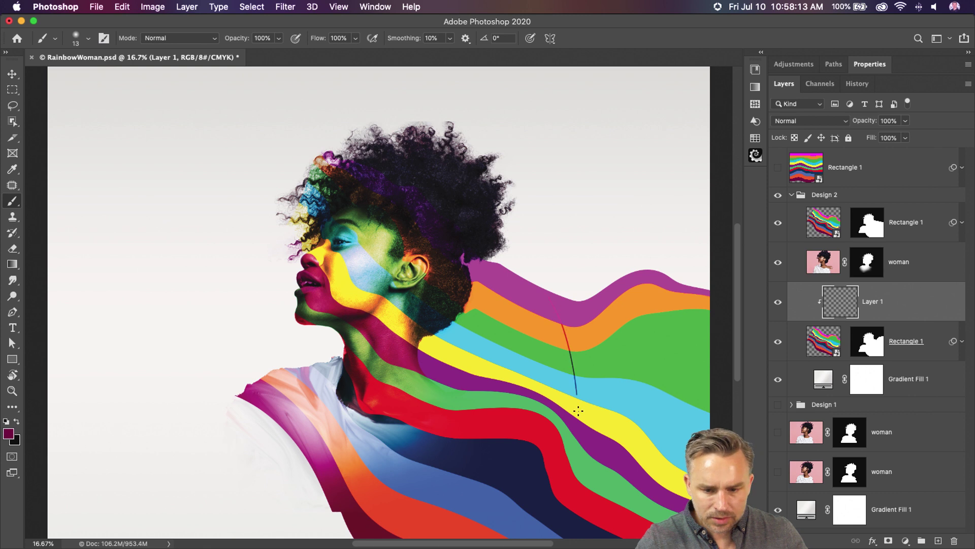
pyautogui.moveTo(578, 408); pyautogui.dragTo(571, 371)
pyautogui.press('super+z')
pyautogui.press('super+z')
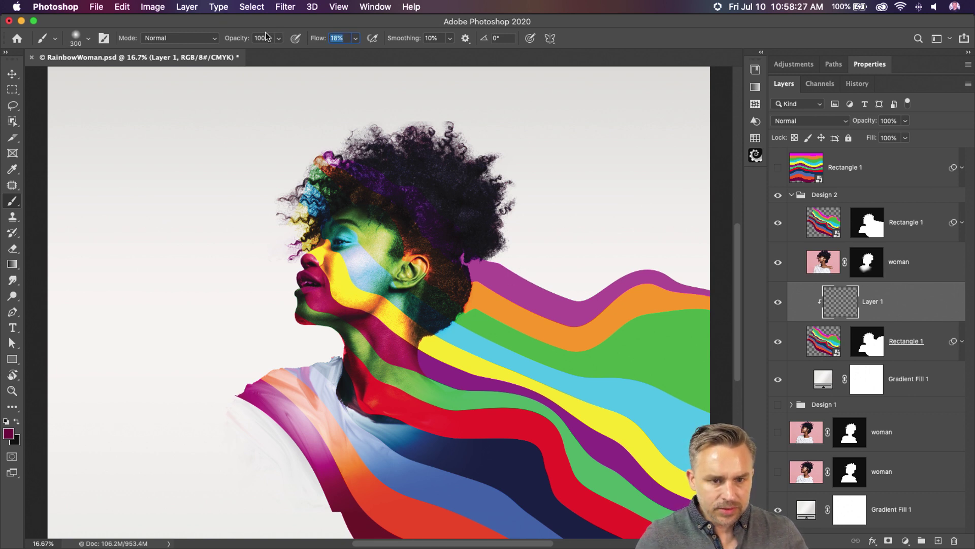
# Shade the orange and green stripes behind the neck in dark magenta with a soft 1400 px brush at 26% flow
pyautogui.press(']')
pyautogui.press(']')
pyautogui.press(']')
pyautogui.press(']')
pyautogui.press(']')
pyautogui.press(']')
pyautogui.press(']')
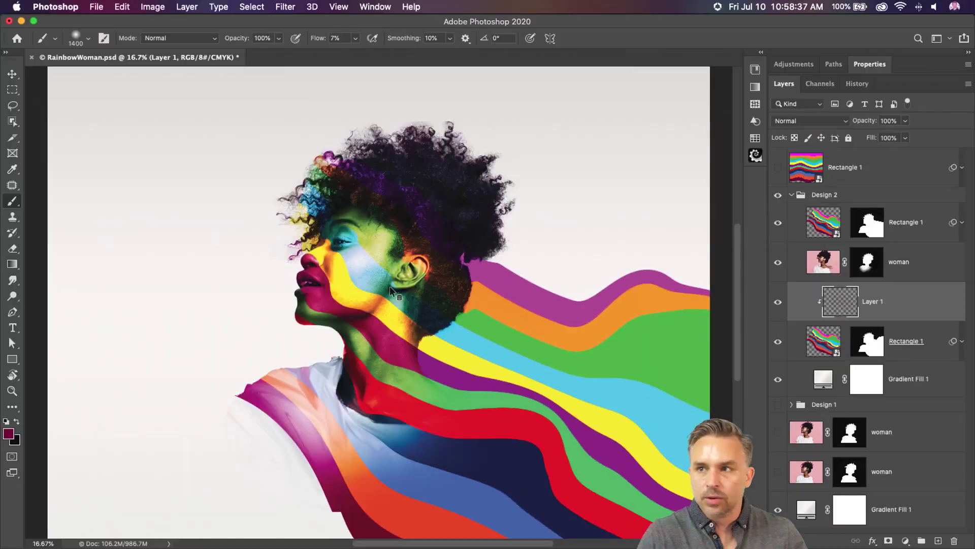
pyautogui.click(321, 40)
pyautogui.write('26')
pyautogui.press('Return')
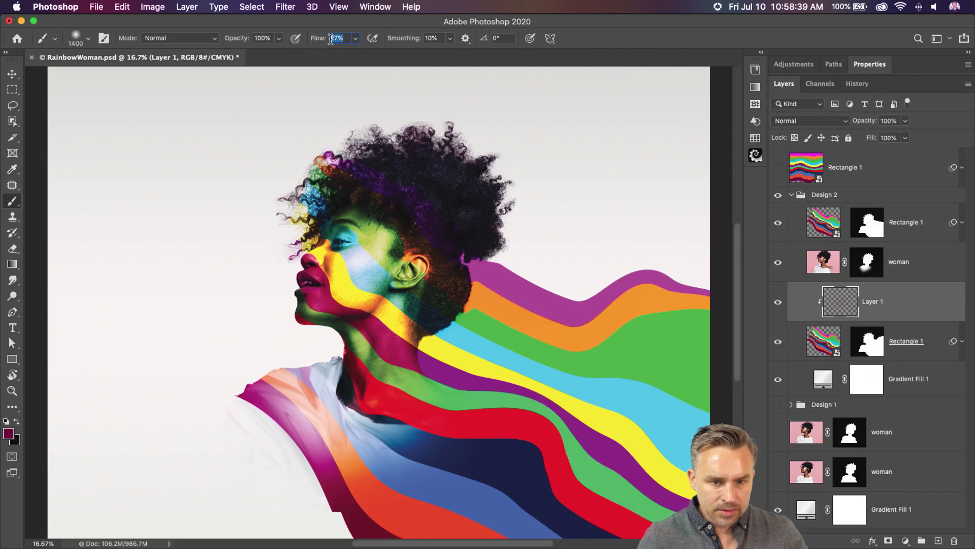
pyautogui.moveTo(589, 254)
pyautogui.mouseDown()
pyautogui.moveTo(544, 300)
pyautogui.moveTo(559, 277)
pyautogui.moveTo(554, 355)
pyautogui.mouseUp()
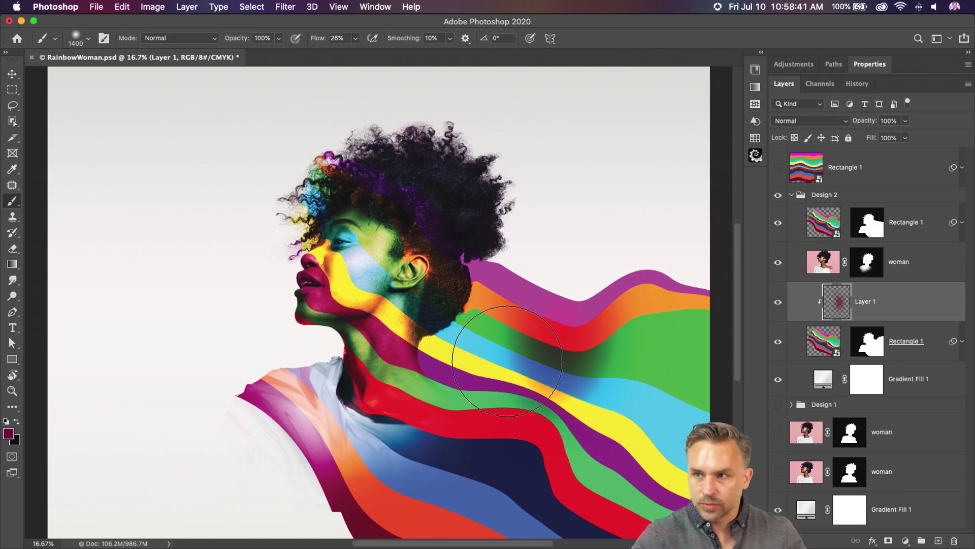
pyautogui.press('super+z')
pyautogui.press('super+z')
# Paint a soft white highlight over the crest of the orange and green stripes, and reduce the brush to 1100 px
pyautogui.scroll(-3, 486, 370)
pyautogui.hscroll(5, 486, 369)
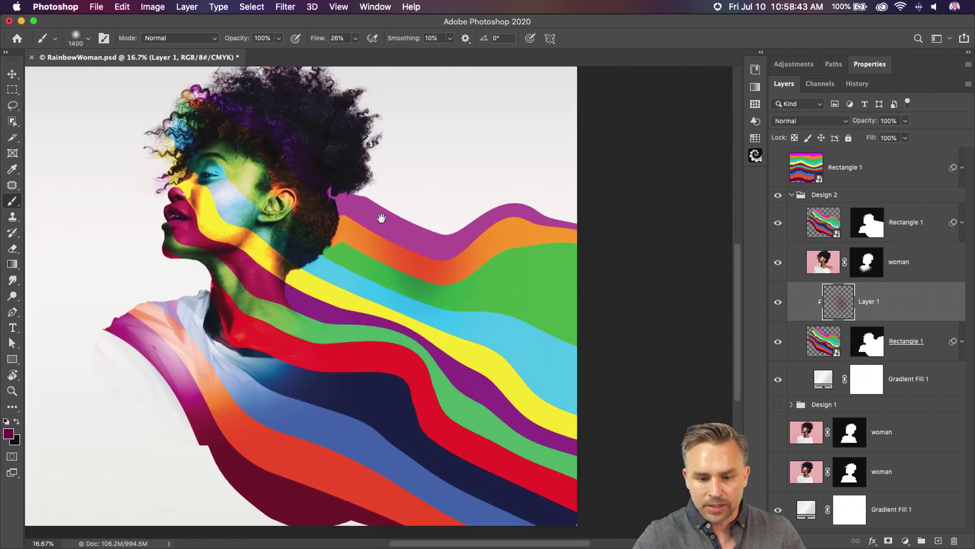
pyautogui.click(6, 421)
pyautogui.click(16, 423)
pyautogui.moveTo(463, 301)
pyautogui.mouseDown()
pyautogui.moveTo(477, 337)
pyautogui.moveTo(503, 251)
pyautogui.moveTo(477, 340)
pyautogui.moveTo(490, 245)
pyautogui.moveTo(502, 243)
pyautogui.moveTo(457, 337)
pyautogui.mouseUp()
pyautogui.press('[')
pyautogui.press('[')
pyautogui.press('[')
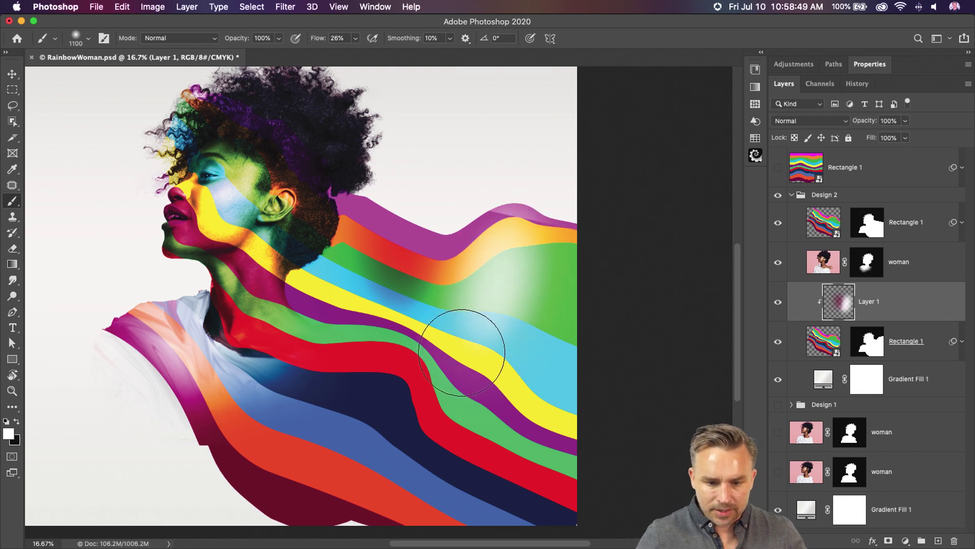
# On the upper stripes layer's mask, lasso the far end of the purple wave and fill the selection with white
pyautogui.click(874, 220)
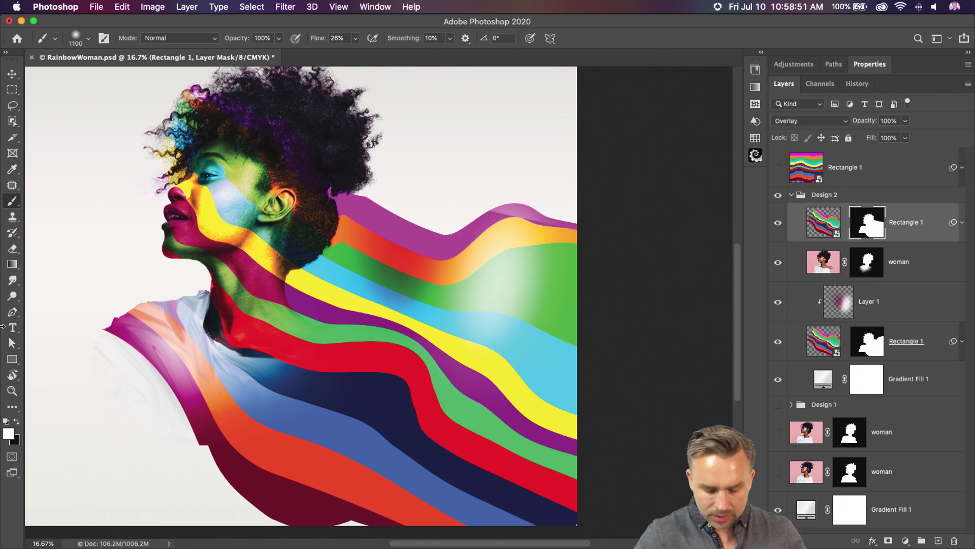
pyautogui.click(13, 105)
pyautogui.moveTo(432, 228)
pyautogui.mouseDown()
pyautogui.moveTo(540, 379)
pyautogui.moveTo(427, 235)
pyautogui.mouseUp()
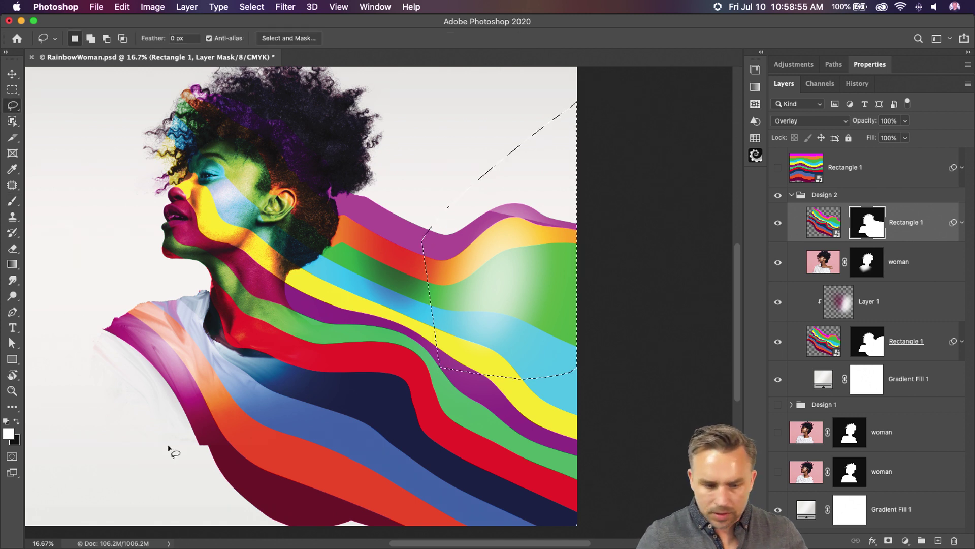
pyautogui.hotkey('shift', 'BackSpace')
pyautogui.press('Return')
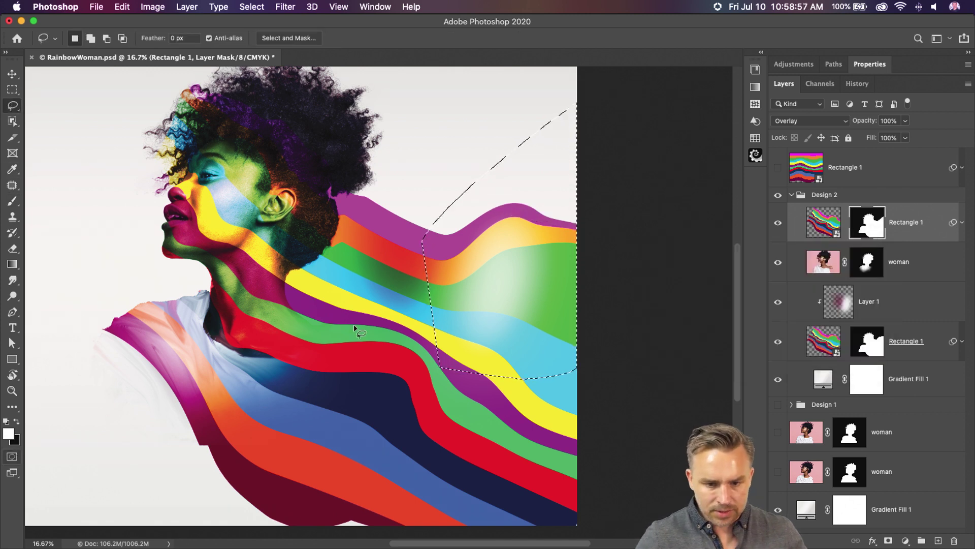
pyautogui.press('super+d')
# Paint soft white highlights over the navy and blue stripes below the chest on Layer 1, and reduce the brush to 800 px
pyautogui.click(841, 297)
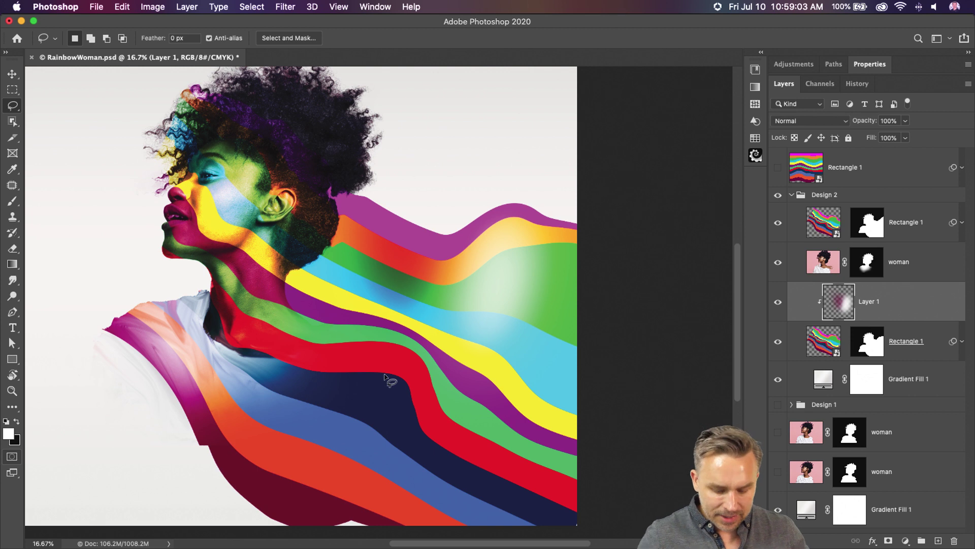
pyautogui.press('b')
pyautogui.moveTo(396, 386); pyautogui.dragTo(338, 446)
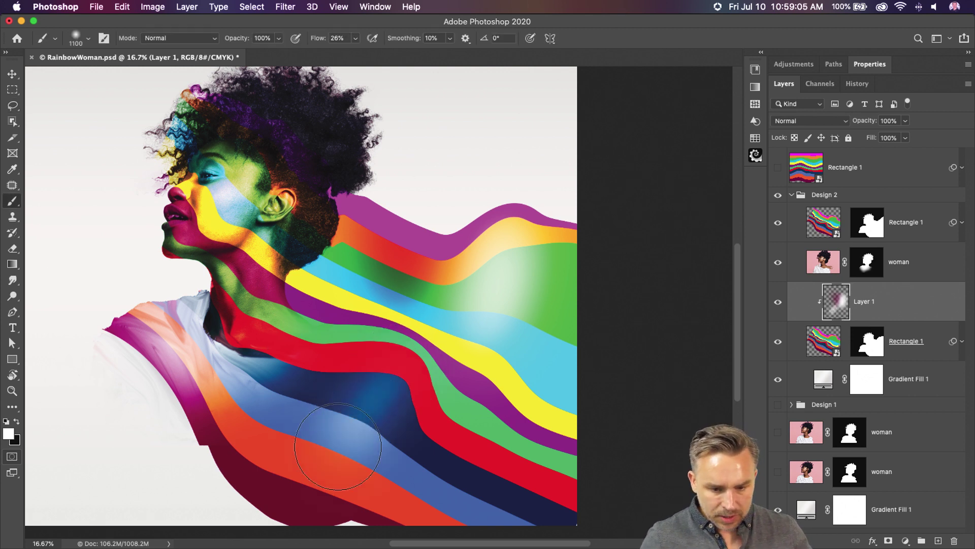
pyautogui.press('[')
pyautogui.press('[')
pyautogui.press('[')
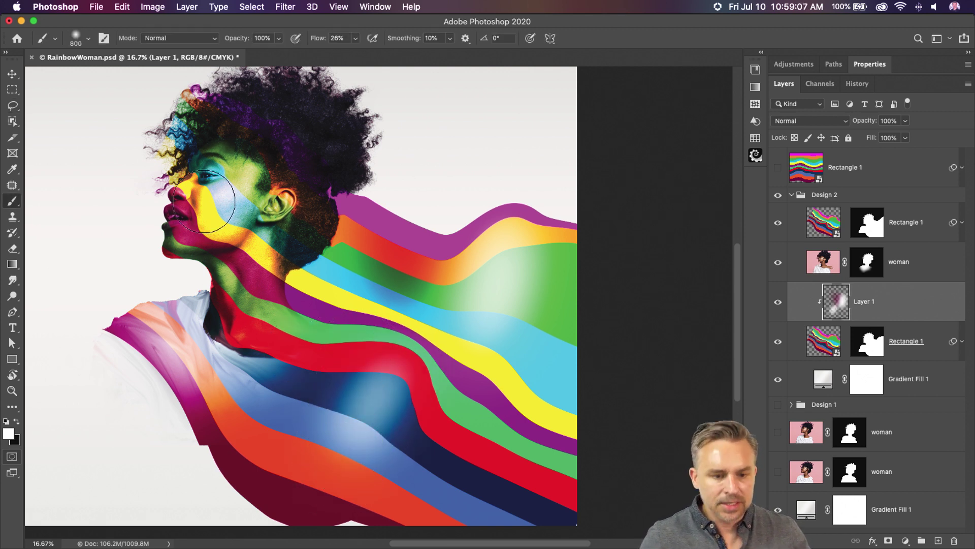
# Extend the white highlight across the red and blue stripes at the chest using the 800 px brush
pyautogui.moveTo(261, 279)
pyautogui.mouseDown()
pyautogui.moveTo(333, 276)
pyautogui.moveTo(316, 283)
pyautogui.mouseUp()
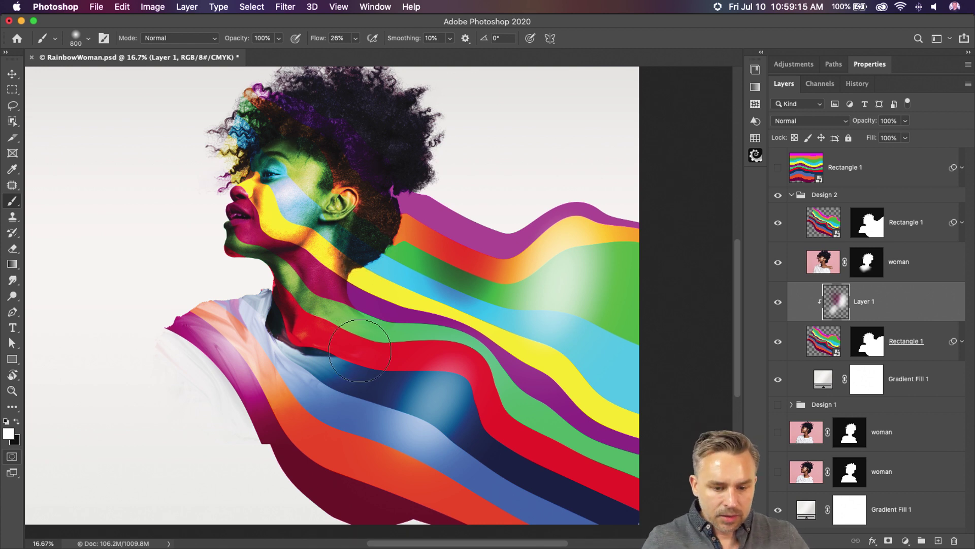
pyautogui.moveTo(364, 356)
pyautogui.mouseDown()
pyautogui.moveTo(446, 349)
pyautogui.moveTo(437, 381)
pyautogui.moveTo(370, 343)
pyautogui.moveTo(403, 382)
pyautogui.moveTo(413, 457)
pyautogui.mouseUp()
pyautogui.press(']')
pyautogui.press(']')
pyautogui.press(']')
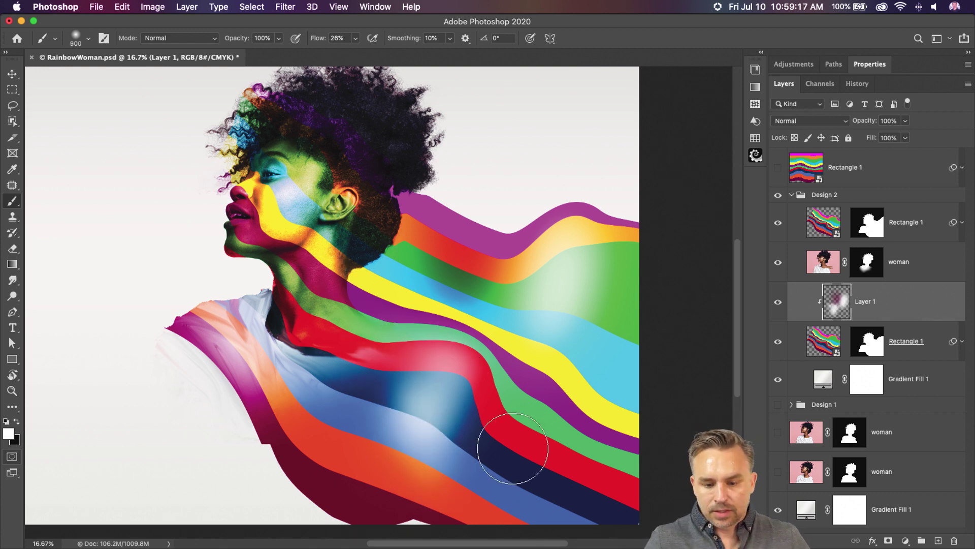
# Shade the fold in the navy and blue stripes beside the highlight with a soft black 1300 px brush
pyautogui.press('x')
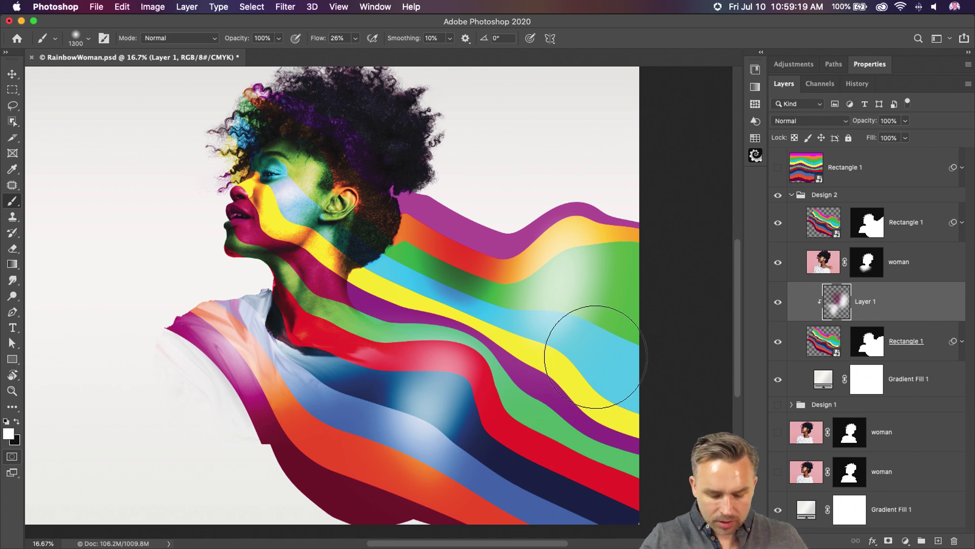
pyautogui.press(']')
pyautogui.press(']')
pyautogui.moveTo(508, 429)
pyautogui.mouseDown()
pyautogui.moveTo(481, 492)
pyautogui.moveTo(531, 369)
pyautogui.moveTo(479, 485)
pyautogui.moveTo(520, 471)
pyautogui.mouseUp()
pyautogui.press('super+z')
pyautogui.press('super+z')
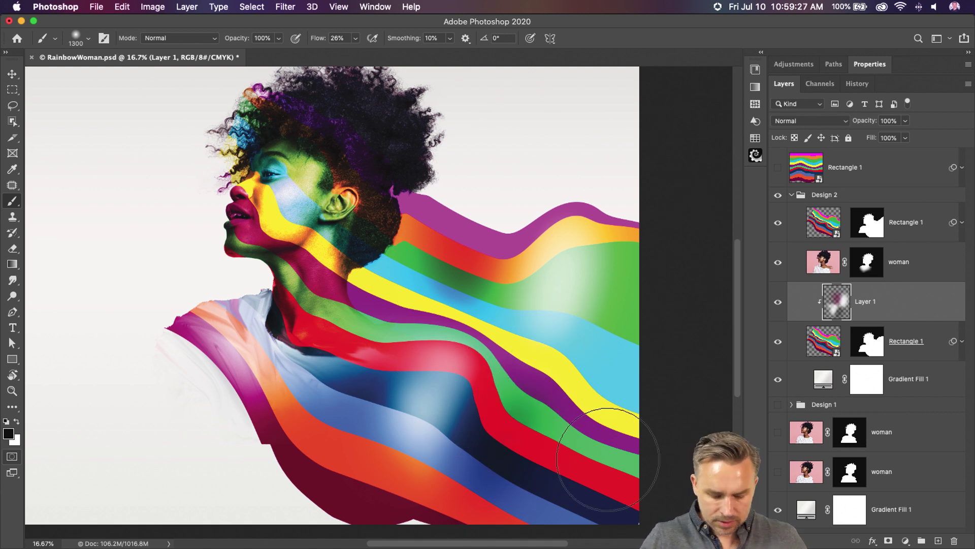
# Brush soft white highlights onto the lower navy, orange and dark magenta stripes with the 1300 px brush
pyautogui.press('x')
pyautogui.moveTo(616, 418)
pyautogui.mouseDown()
pyautogui.moveTo(592, 383)
pyautogui.moveTo(501, 479)
pyautogui.moveTo(345, 467)
pyautogui.mouseUp()
pyautogui.press('super+z')
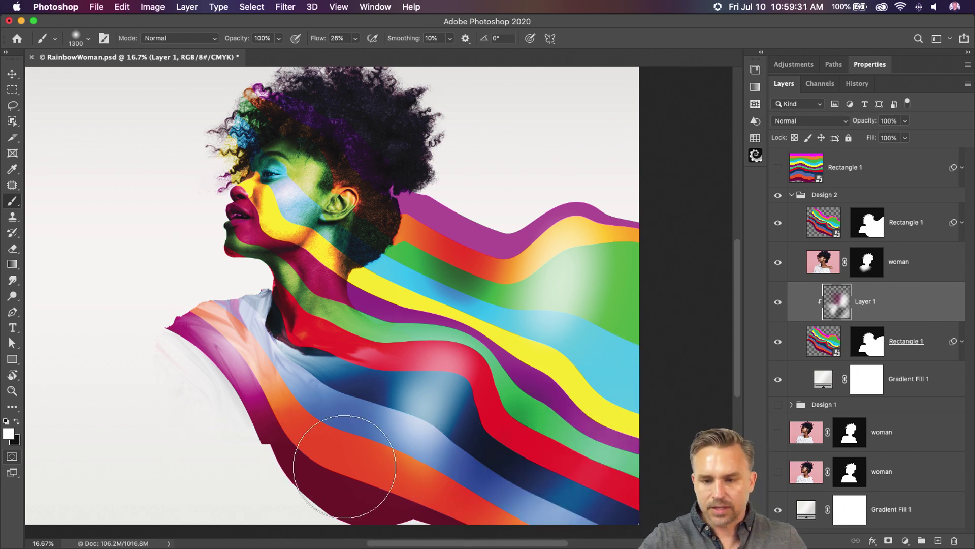
pyautogui.moveTo(401, 457); pyautogui.dragTo(142, 451)
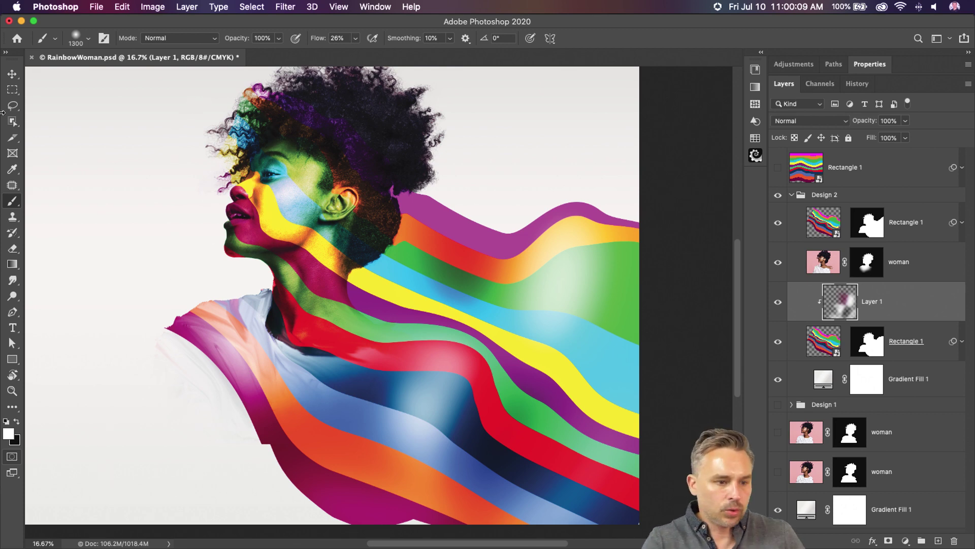
# Collapse the Design 2 group after fitting the whole artwork in view
pyautogui.click(11, 91)
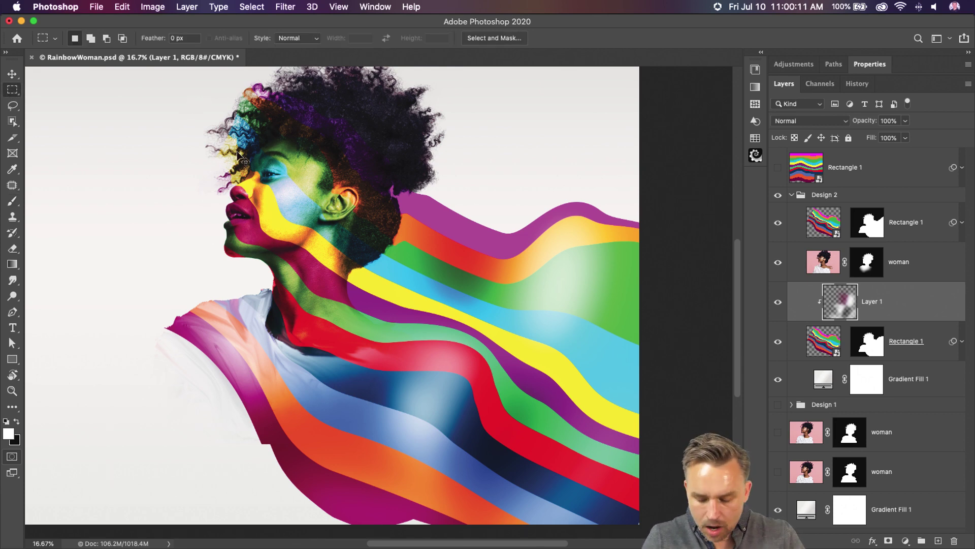
pyautogui.press('super+minus')
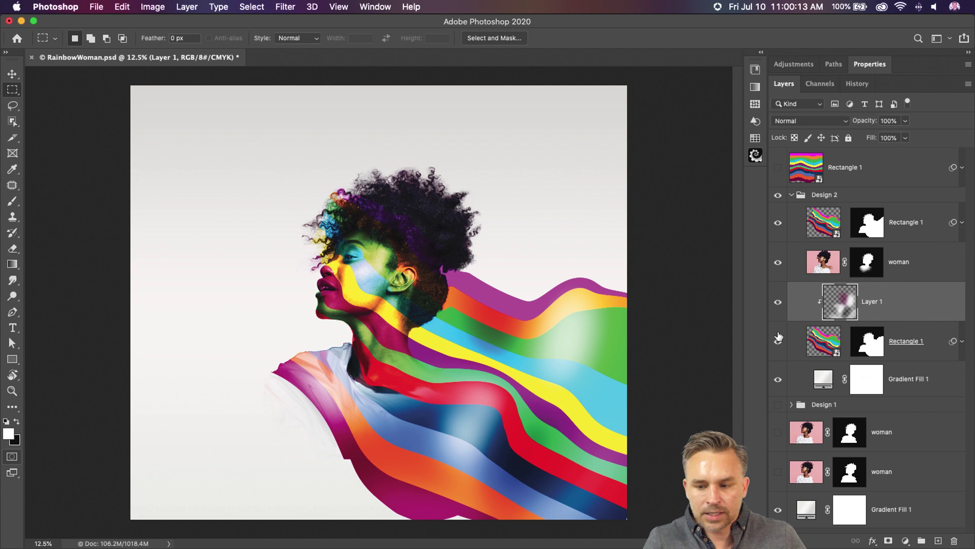
pyautogui.click(791, 197)
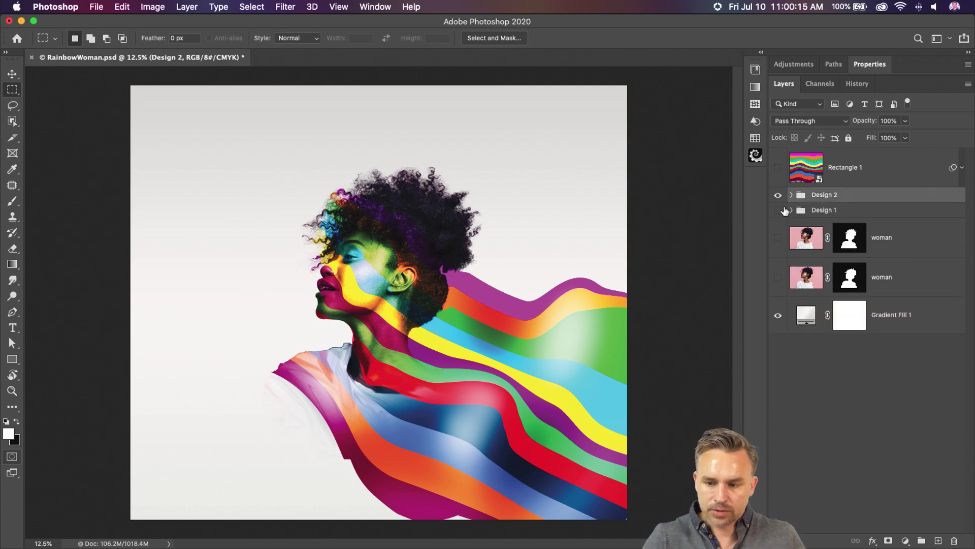
# Check the Design 2 and Design 1 groups by toggling their visibility, keeping both shown
pyautogui.click(777, 195)
pyautogui.click(778, 210)
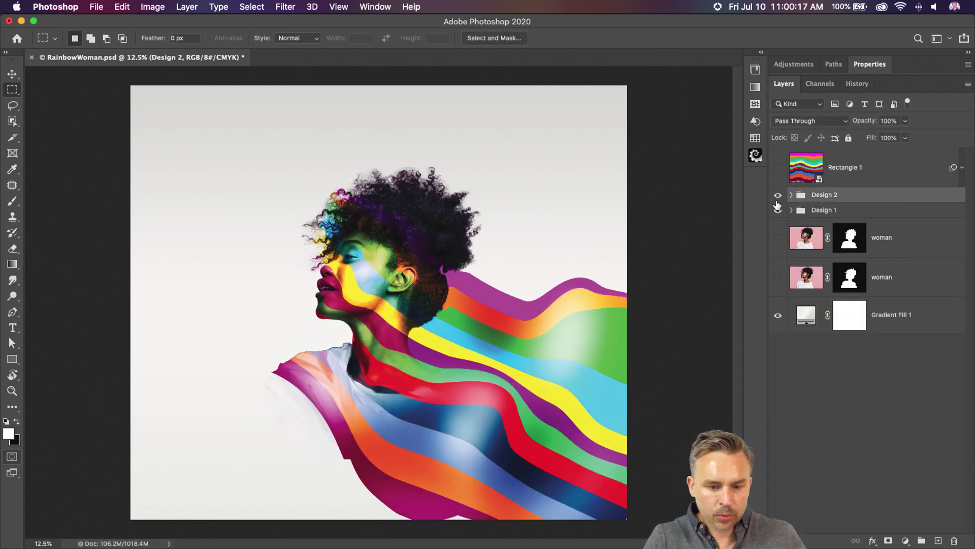
# Set up a crop frame with the Crop tool, pulling its corners in for a tighter composition around the woman and stripes
pyautogui.click(11, 121)
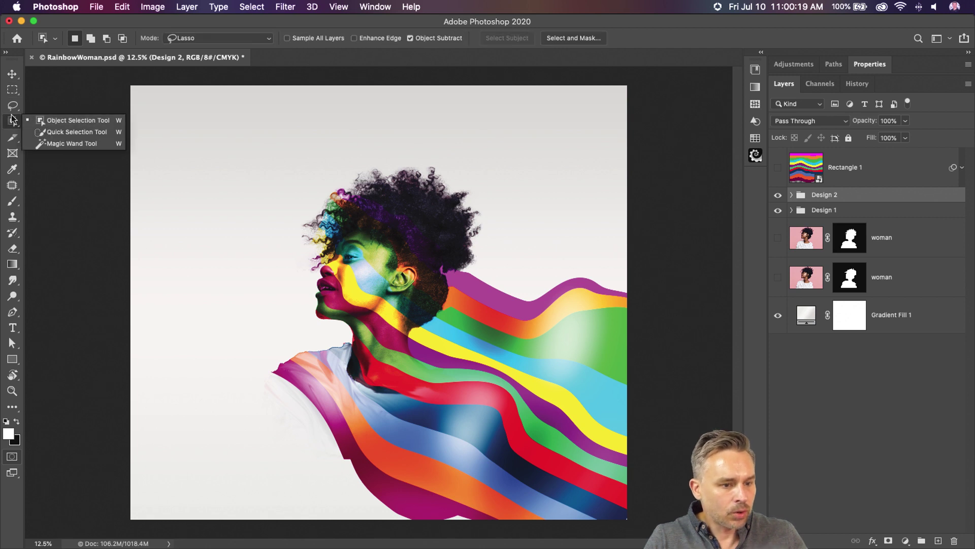
pyautogui.click(12, 106)
pyautogui.click(9, 154)
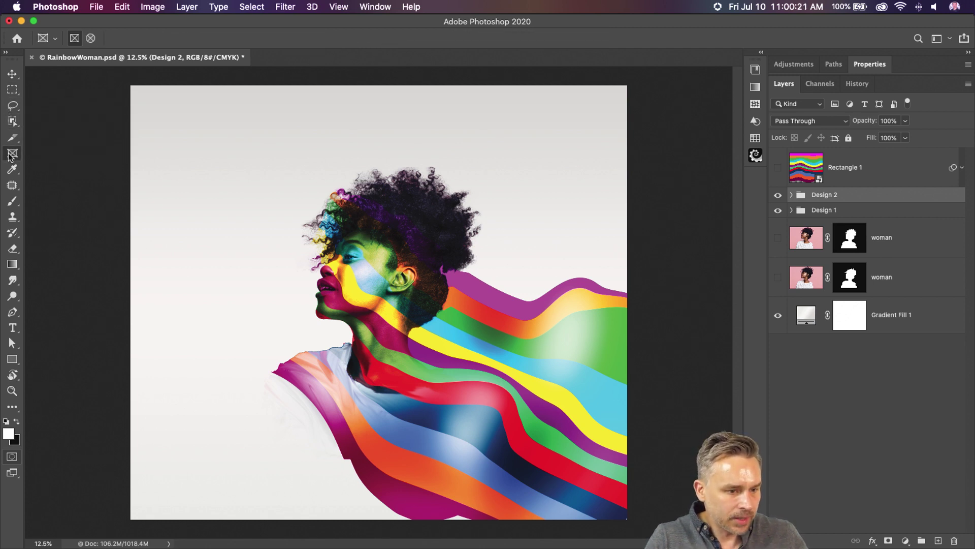
pyautogui.click(13, 138)
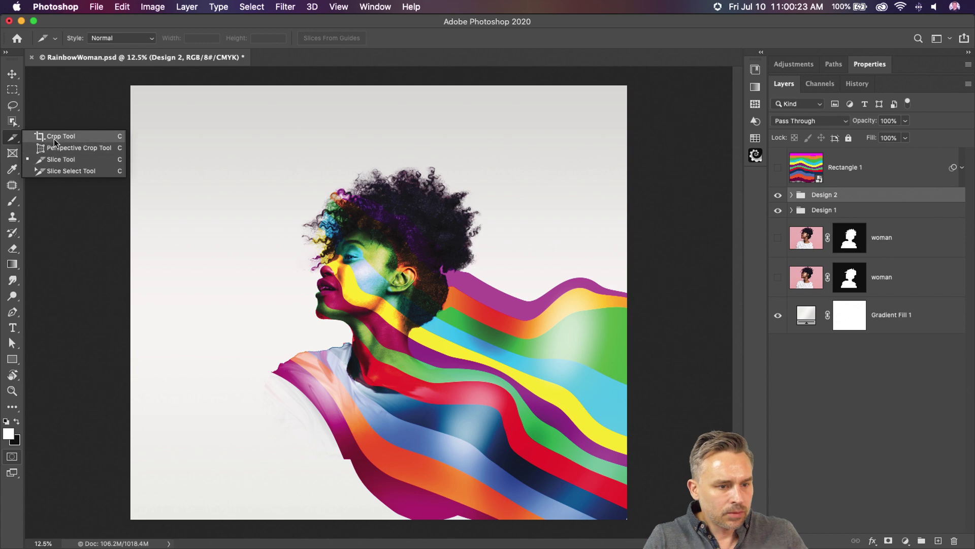
pyautogui.click(53, 138)
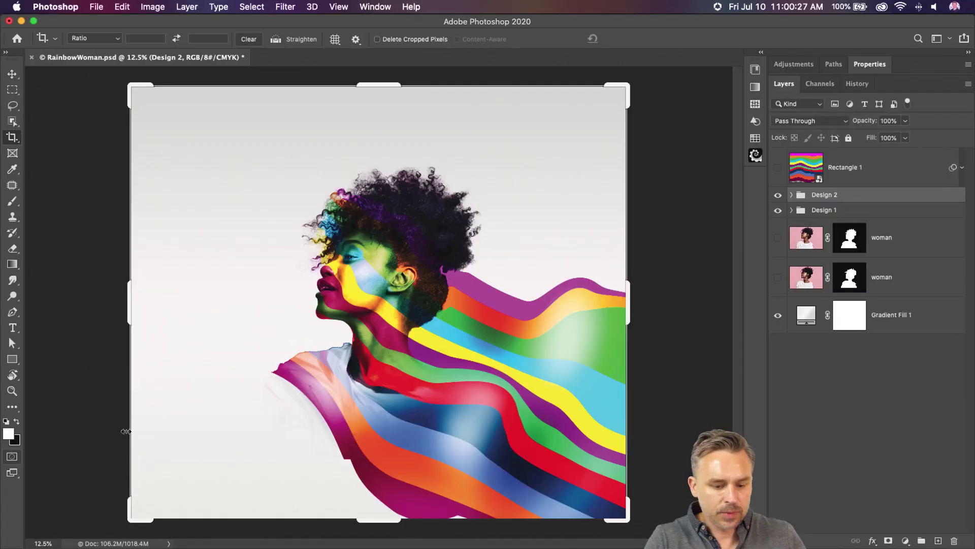
pyautogui.moveTo(129, 518); pyautogui.dragTo(157, 490)
pyautogui.moveTo(159, 123); pyautogui.dragTo(184, 152)
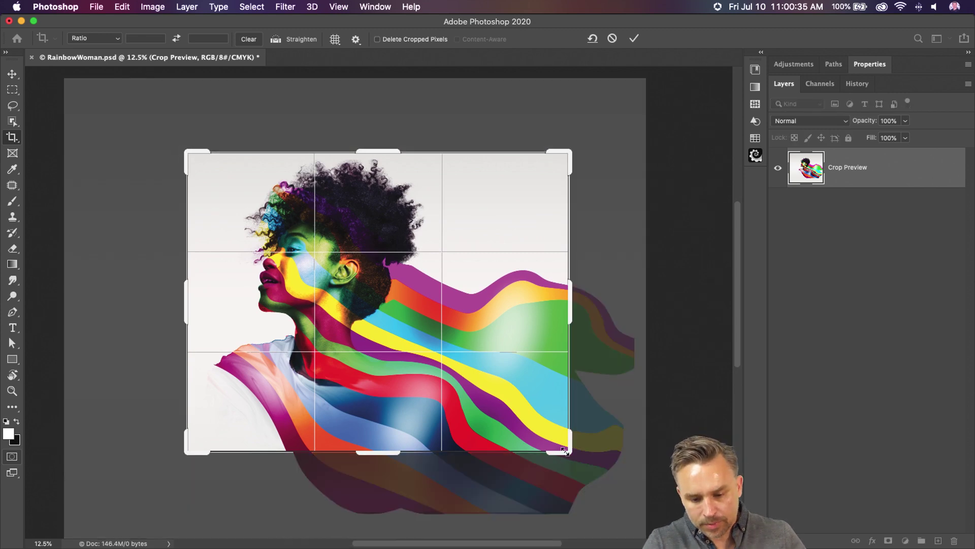
pyautogui.moveTo(563, 450)
pyautogui.mouseDown()
pyautogui.moveTo(603, 440)
pyautogui.moveTo(584, 450)
pyautogui.moveTo(601, 462)
pyautogui.moveTo(576, 463)
pyautogui.mouseUp()
pyautogui.moveTo(181, 138); pyautogui.dragTo(165, 118)
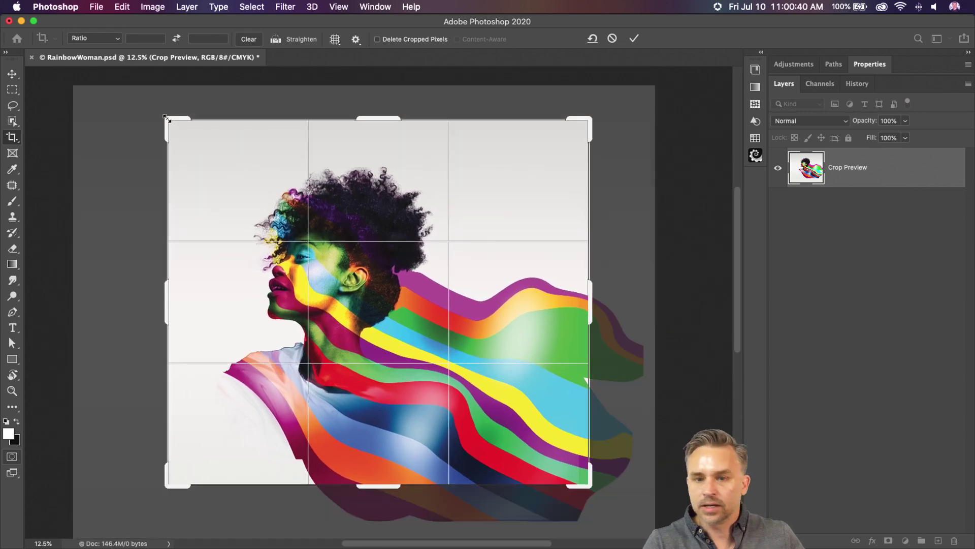
# Change the crop overlay to Golden Ratio and shift the artwork up and left so the face sits near the upper-left intersection
pyautogui.click(335, 39)
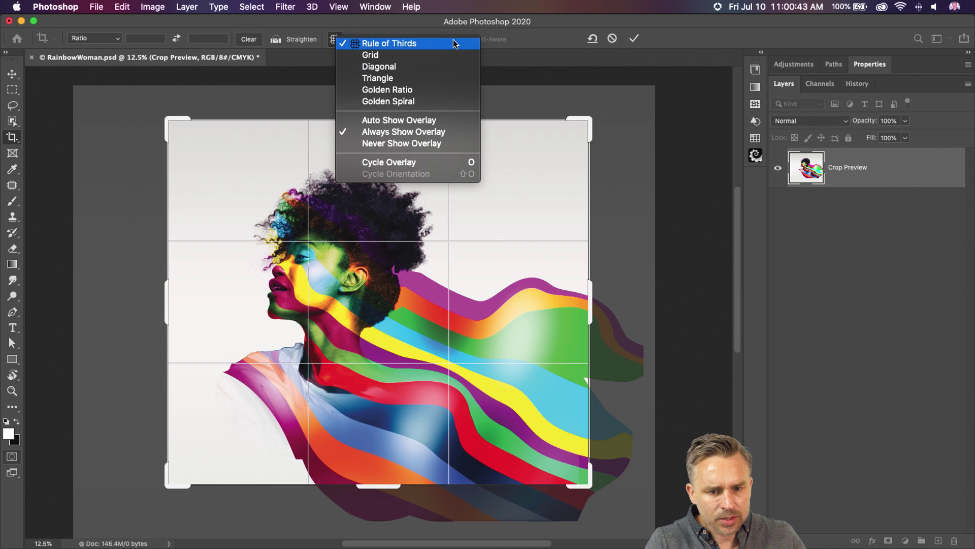
pyautogui.click(453, 91)
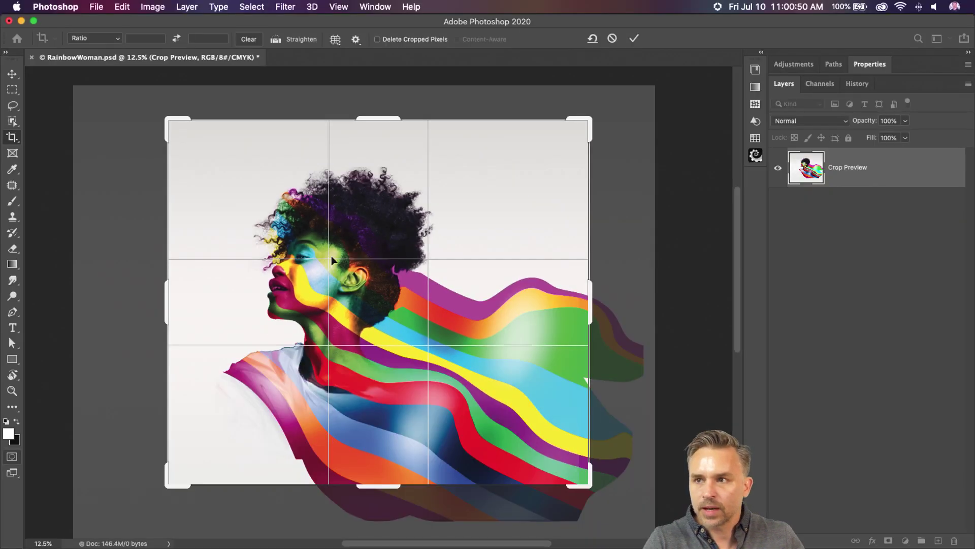
pyautogui.moveTo(291, 214); pyautogui.dragTo(280, 202)
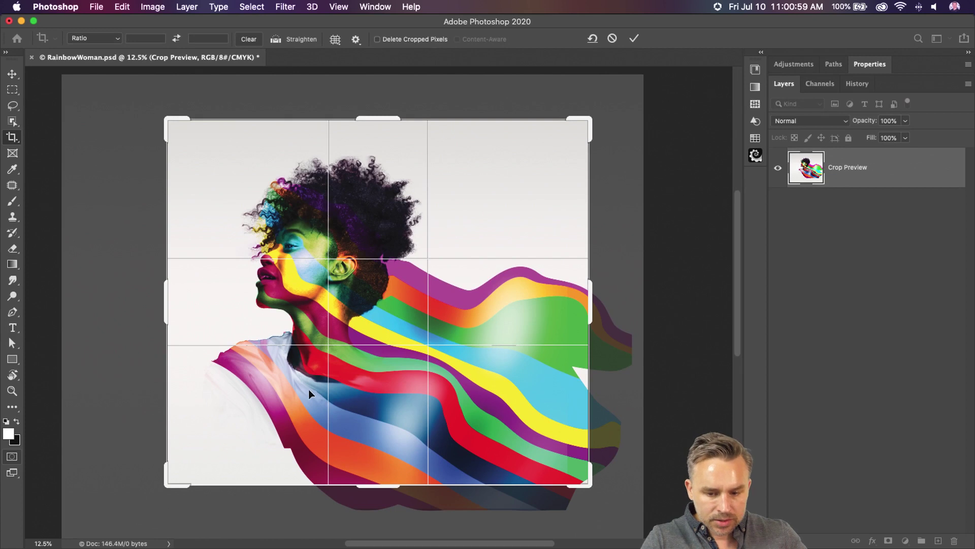
pyautogui.moveTo(312, 432); pyautogui.dragTo(311, 444)
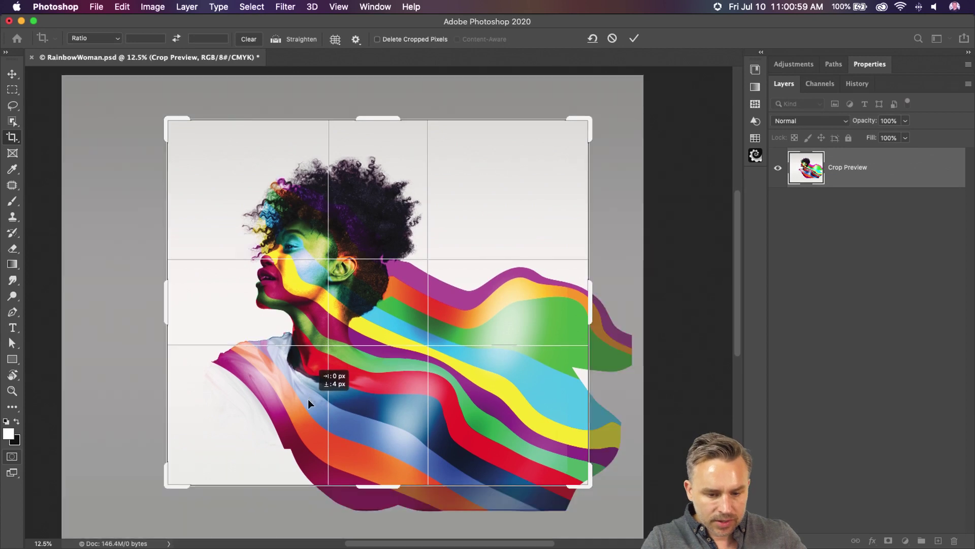
pyautogui.moveTo(308, 398); pyautogui.dragTo(307, 386)
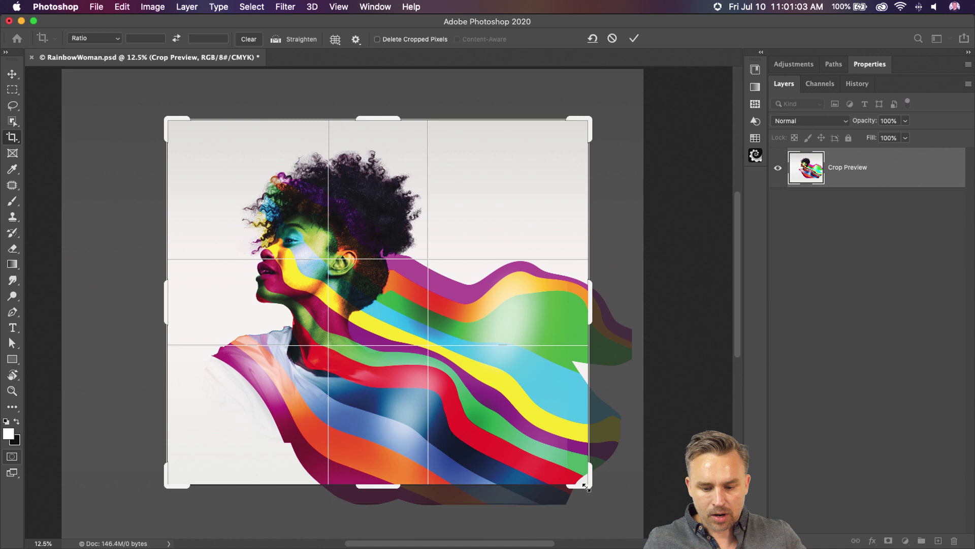
# Enlarge the crop frame slightly, shift the woman rightward inside it, and apply the crop at about 5578 x 4969 px
pyautogui.moveTo(587, 487)
pyautogui.mouseDown()
pyautogui.moveTo(593, 464)
pyautogui.moveTo(589, 493)
pyautogui.mouseUp()
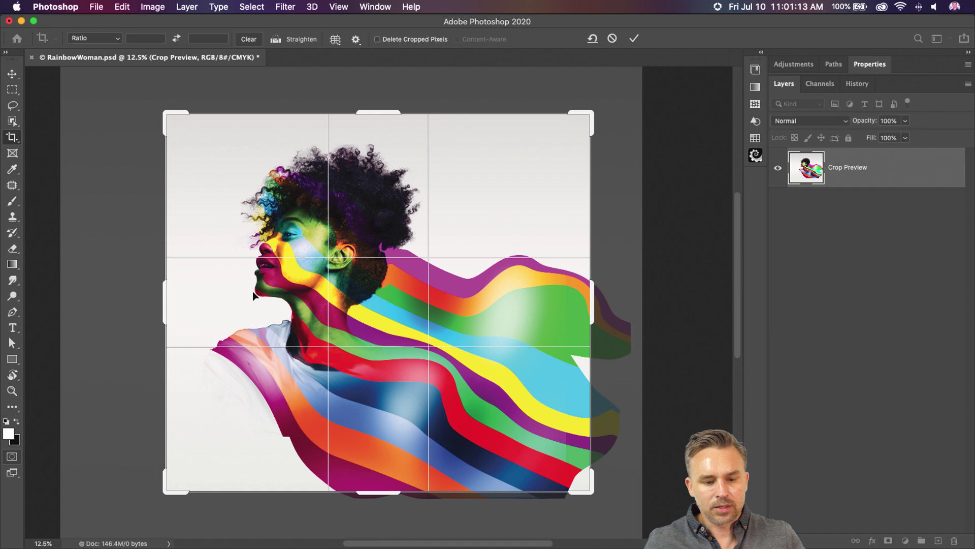
pyautogui.moveTo(253, 293); pyautogui.dragTo(283, 301)
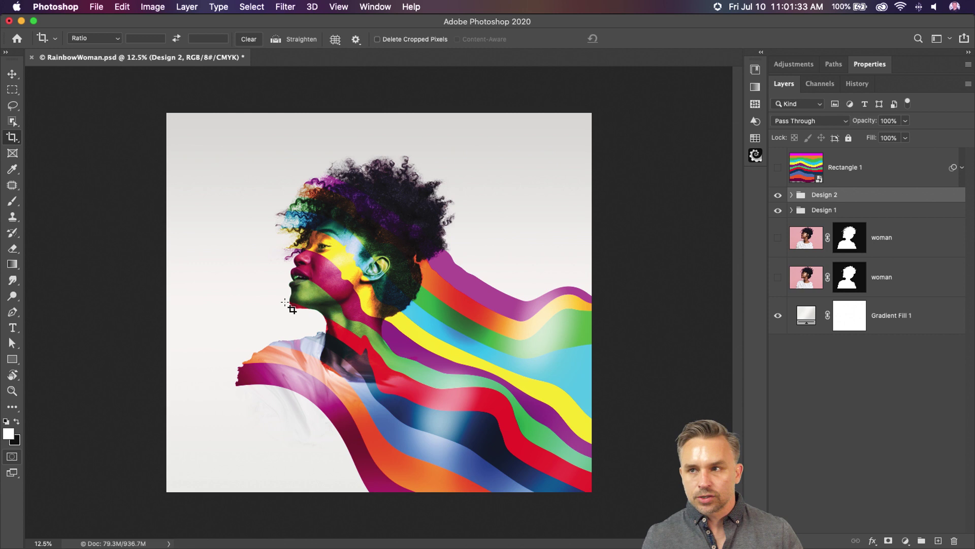
pyautogui.click(8, 93)
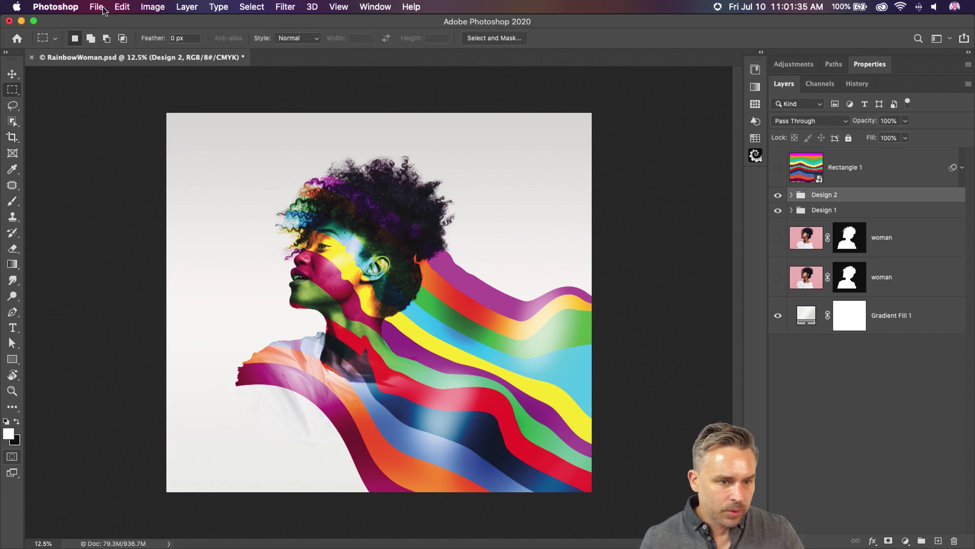
# Share the cropped artwork at original size to the iPhone through AirDrop and close the transfer dialog
pyautogui.click(964, 39)
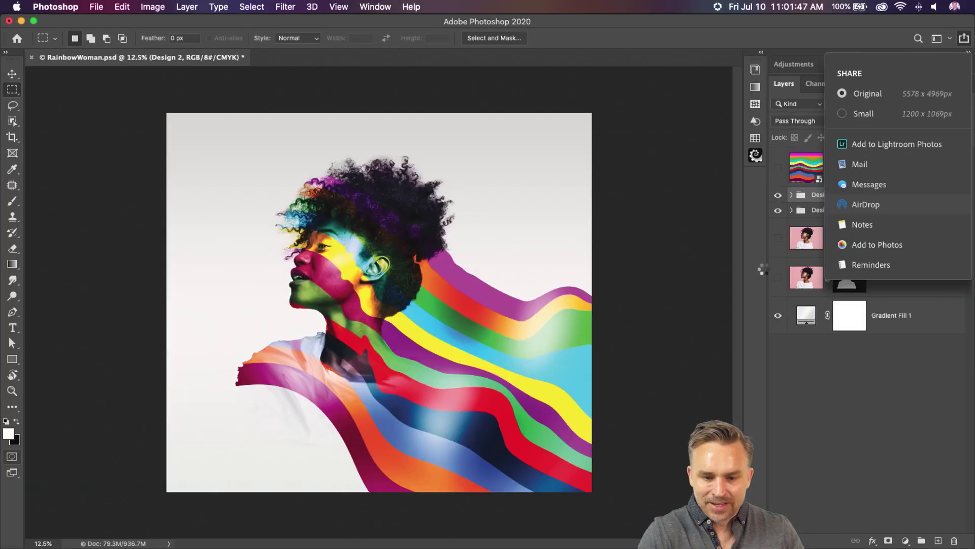
pyautogui.click(509, 260)
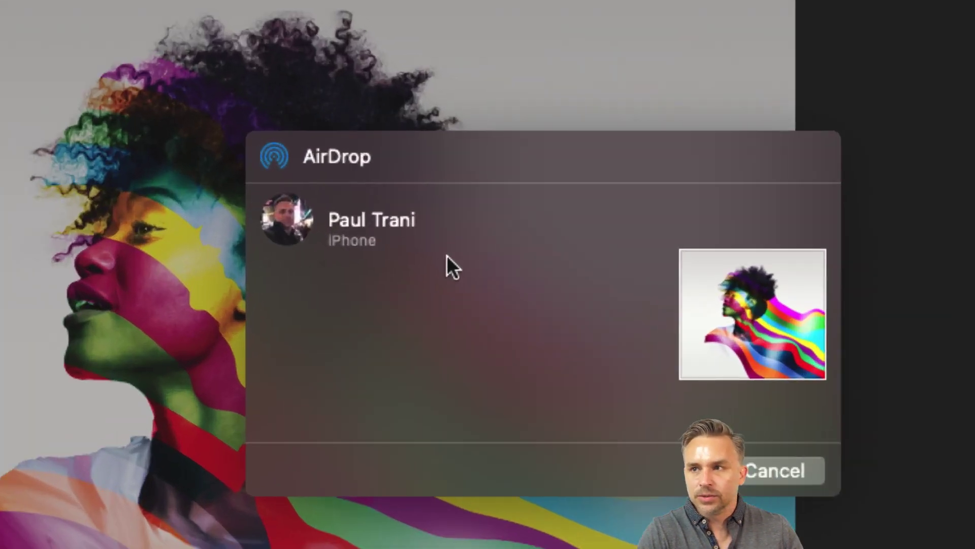
pyautogui.click(304, 231)
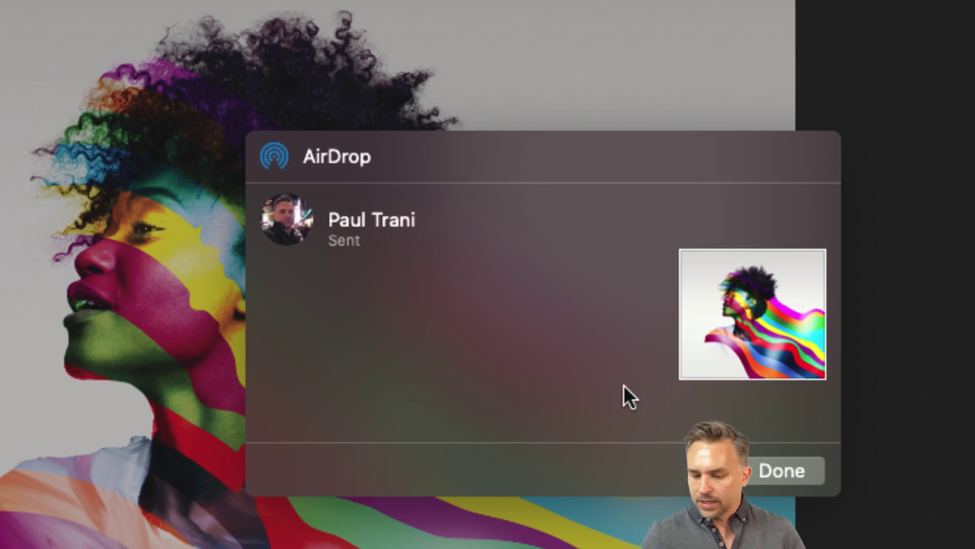
pyautogui.click(765, 471)
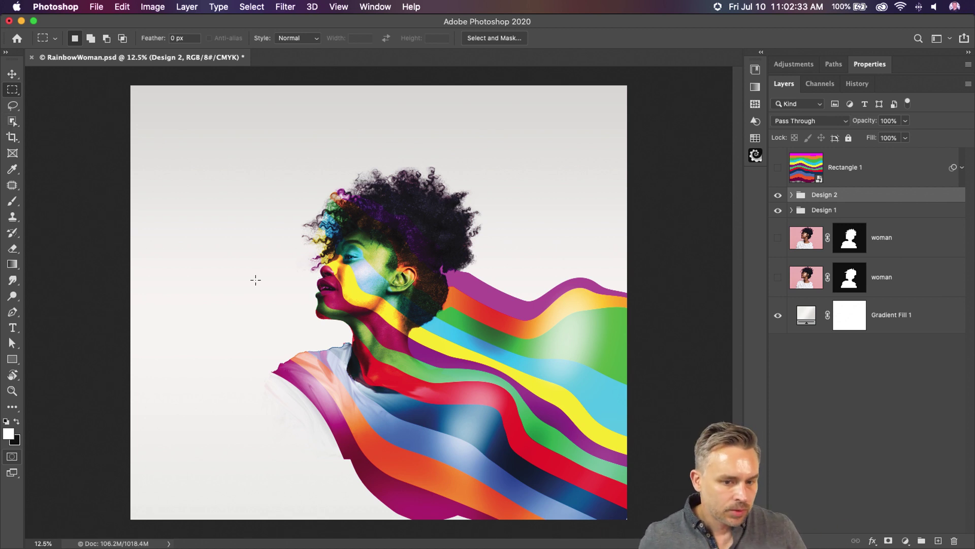
# Draw a slice of about 4596 x 4451 px around the woman and the nearby stripes, extending its left edge outward
pyautogui.click(13, 122)
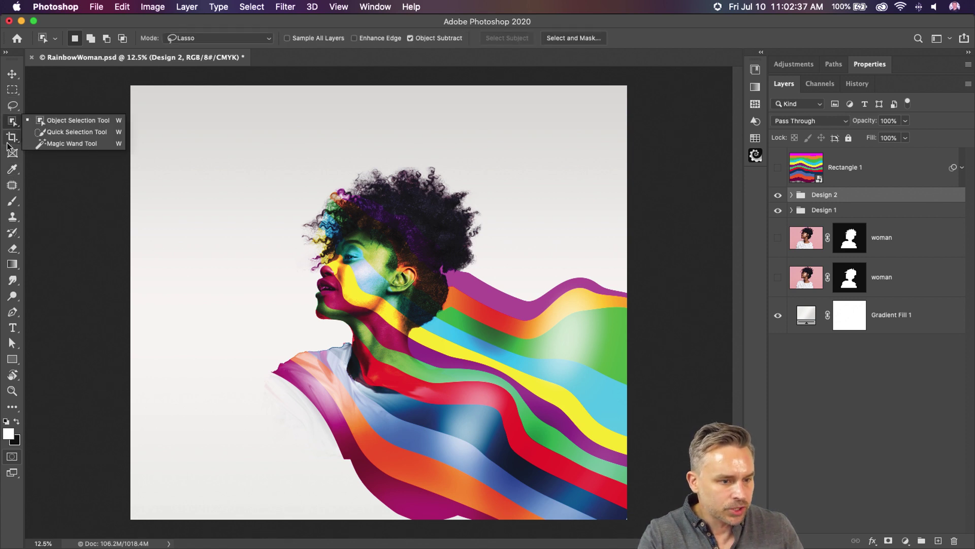
pyautogui.click(12, 137)
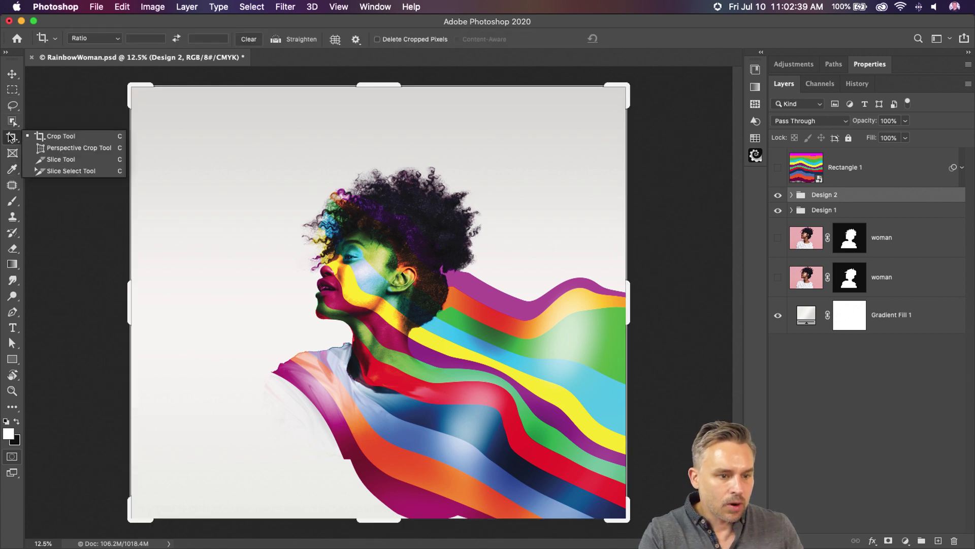
pyautogui.click(60, 159)
pyautogui.moveTo(252, 137); pyautogui.dragTo(588, 477)
pyautogui.moveTo(249, 306); pyautogui.dragTo(235, 306)
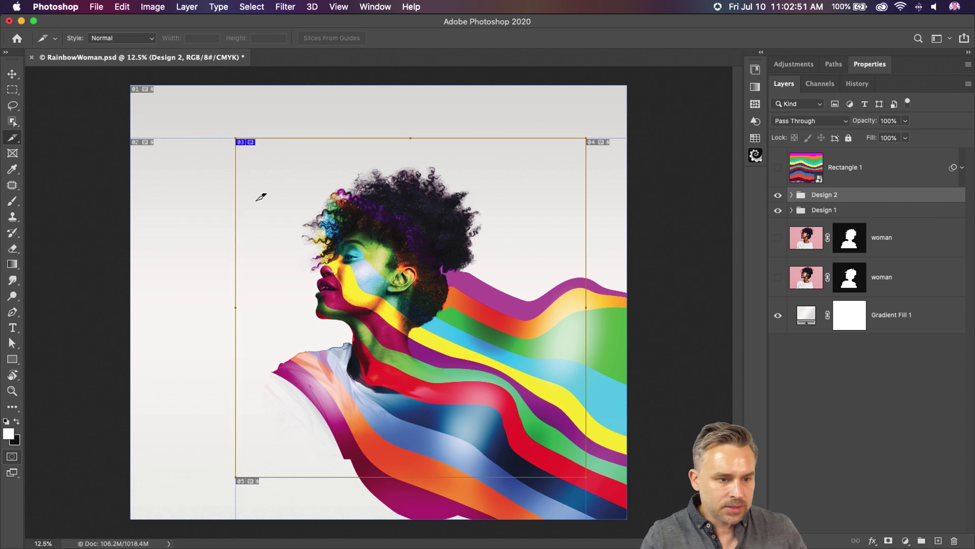
# Name the slice around the woman "Main Image" in its slice options
pyautogui.click(9, 142)
pyautogui.click(76, 172)
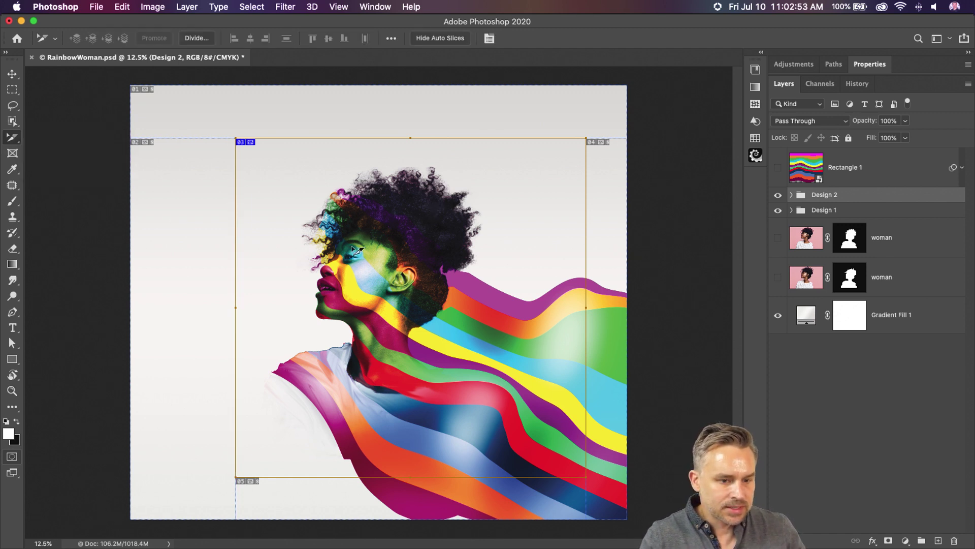
pyautogui.doubleClick(356, 246)
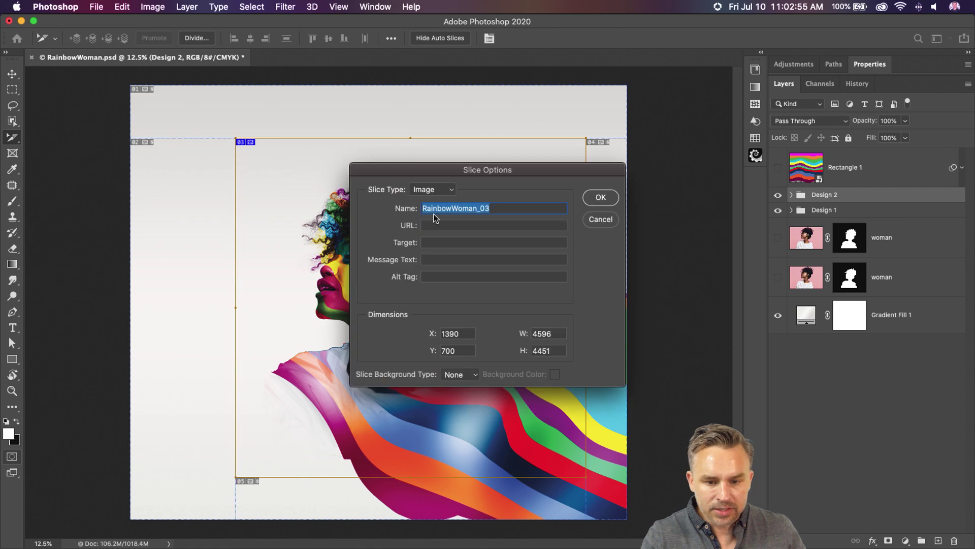
pyautogui.write('Main ')
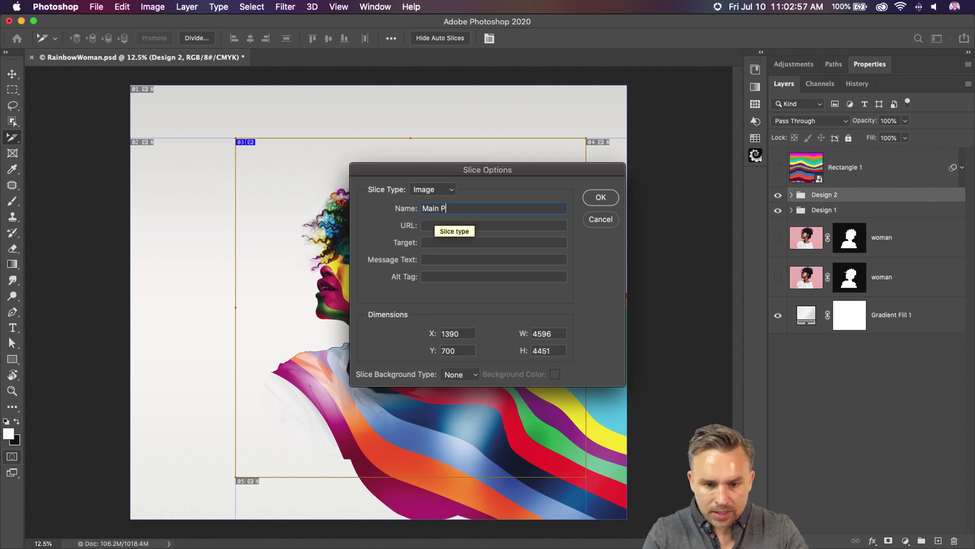
pyautogui.write('Image')
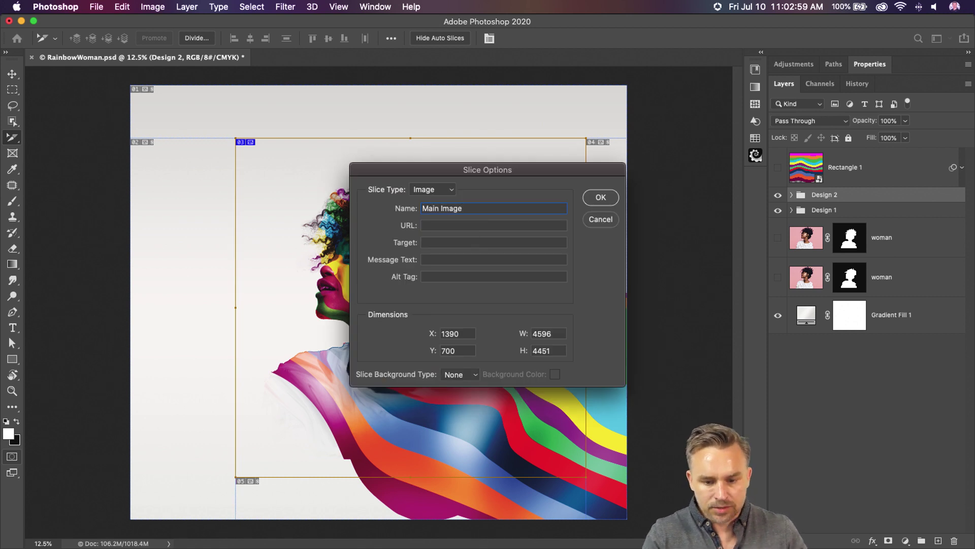
pyautogui.press('Return')
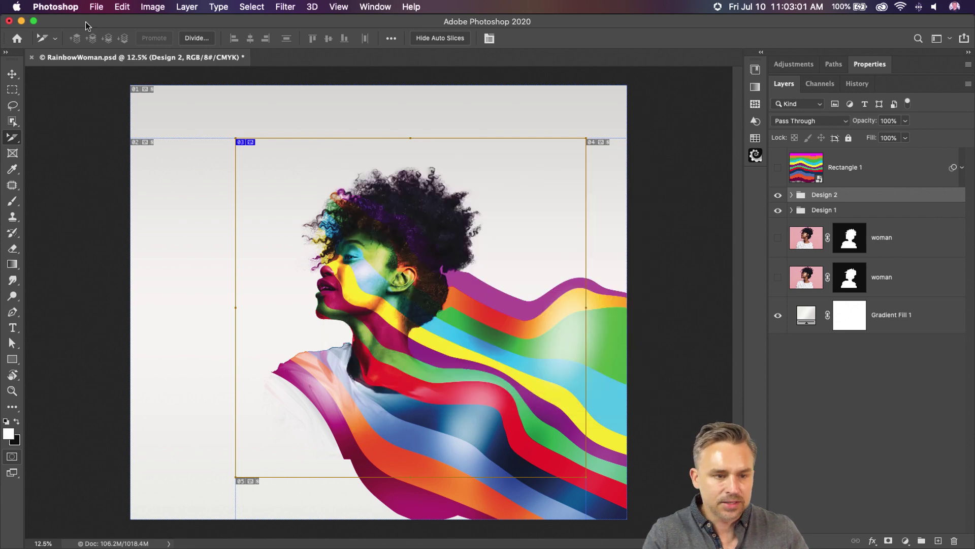
# Export all slices with Save for Web as JPEG High, images only, to the Desktop under RainbowWoman.jpg
pyautogui.click(96, 6)
pyautogui.moveTo(117, 175)
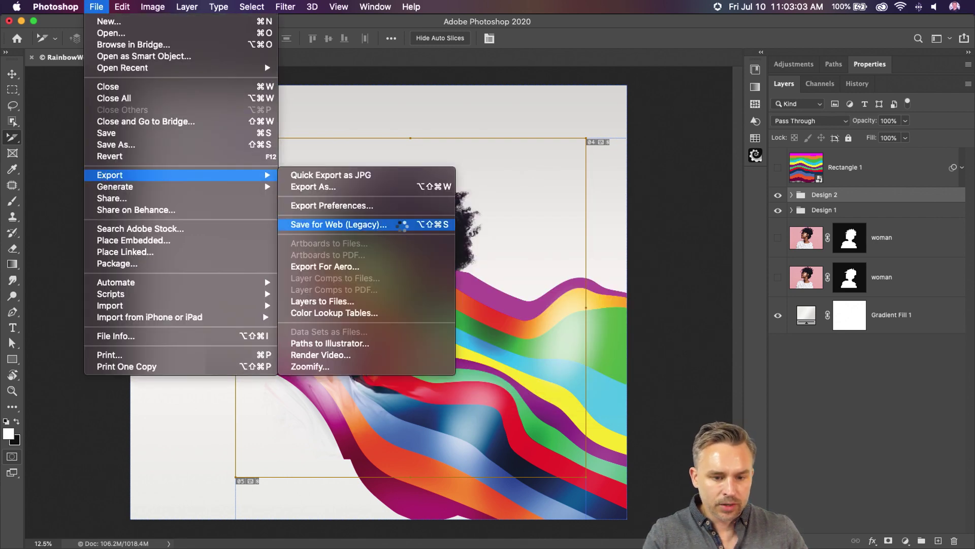
pyautogui.click(402, 224)
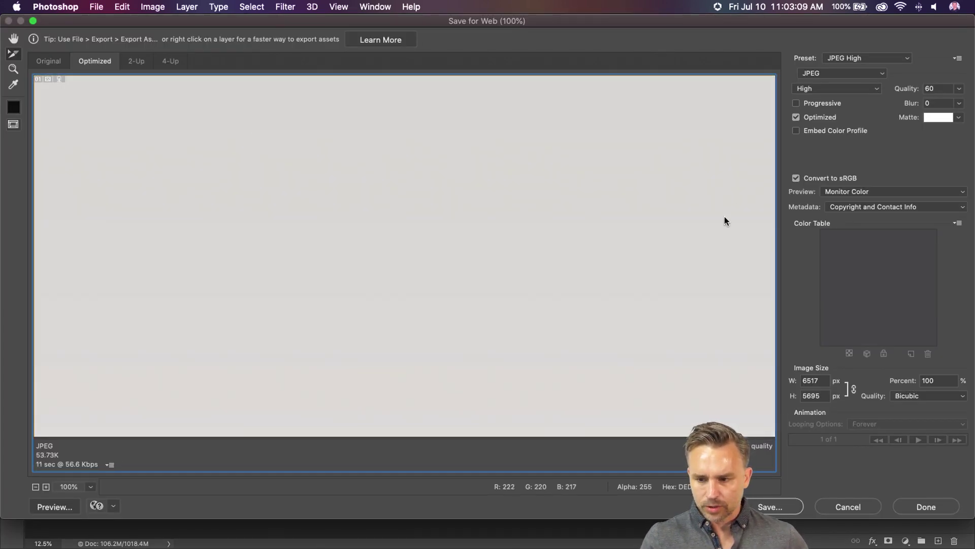
pyautogui.click(767, 507)
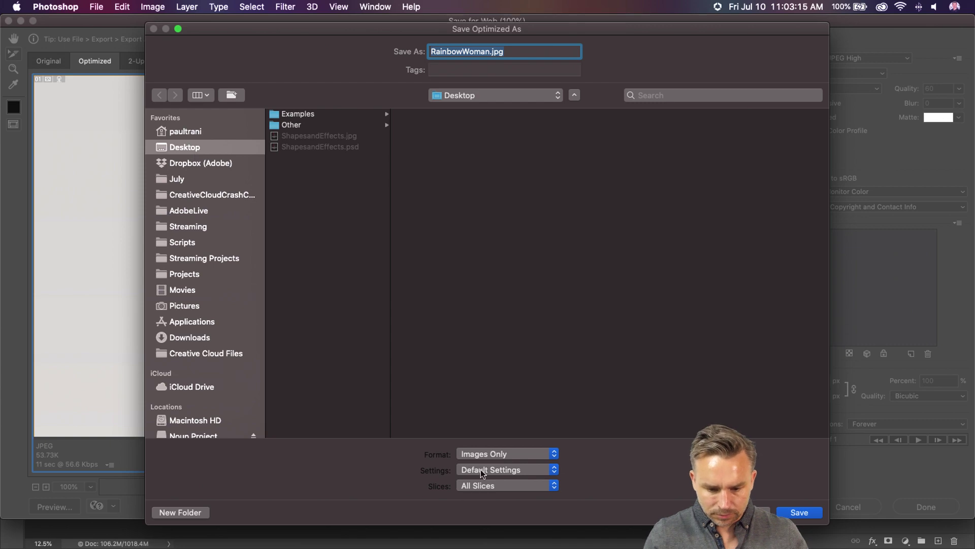
pyautogui.press('Return')
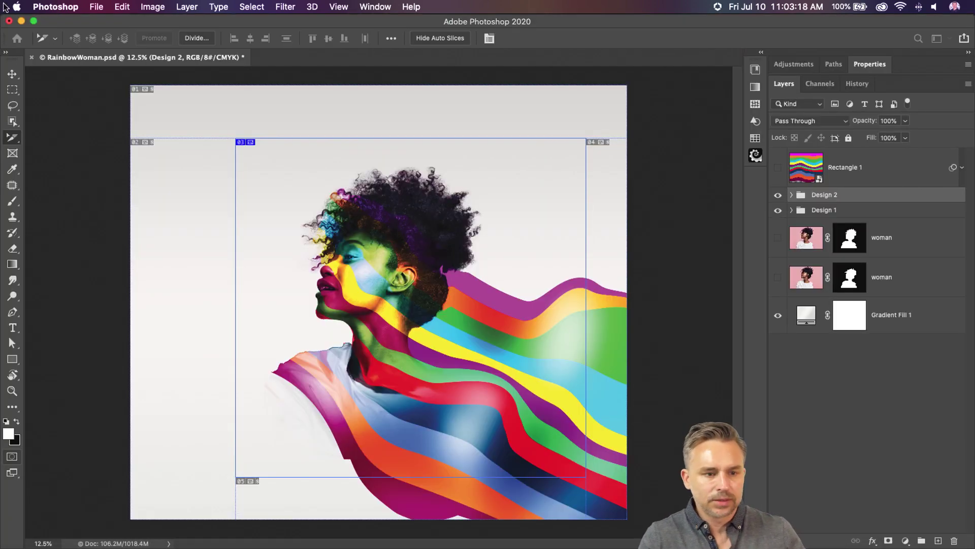
# Switch to Finder, open the exported images folder on the desktop, and preview Main-Image.jpg
pyautogui.click(22, 21)
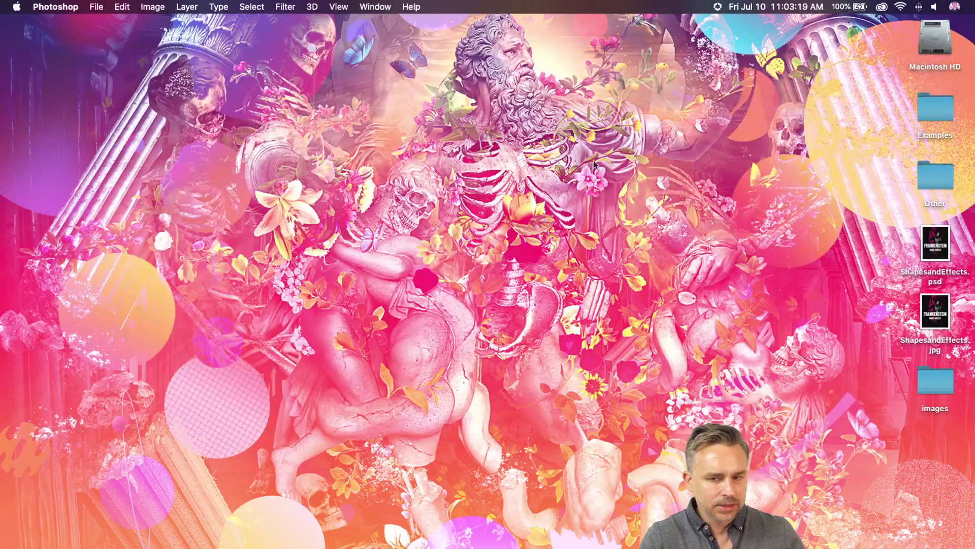
pyautogui.doubleClick(932, 386)
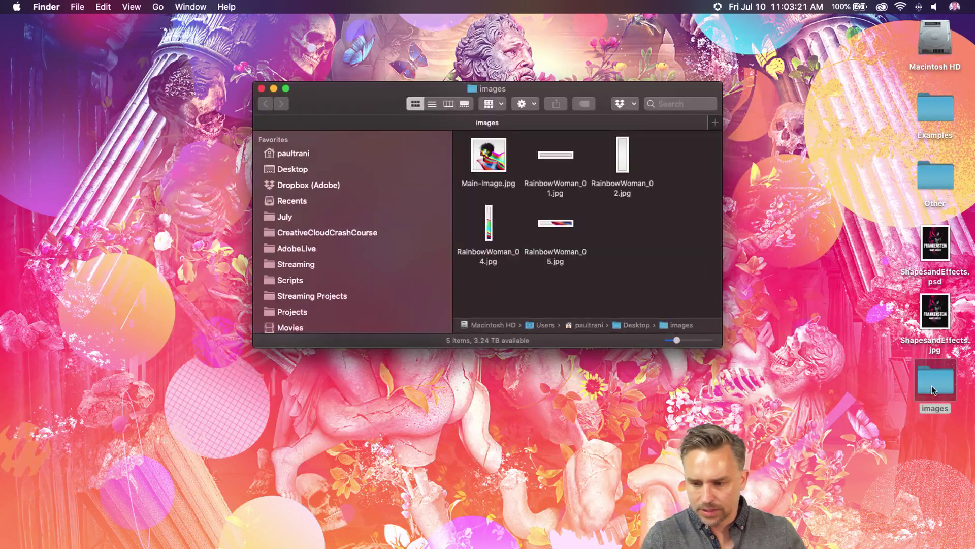
pyautogui.click(502, 156)
pyautogui.press('space')
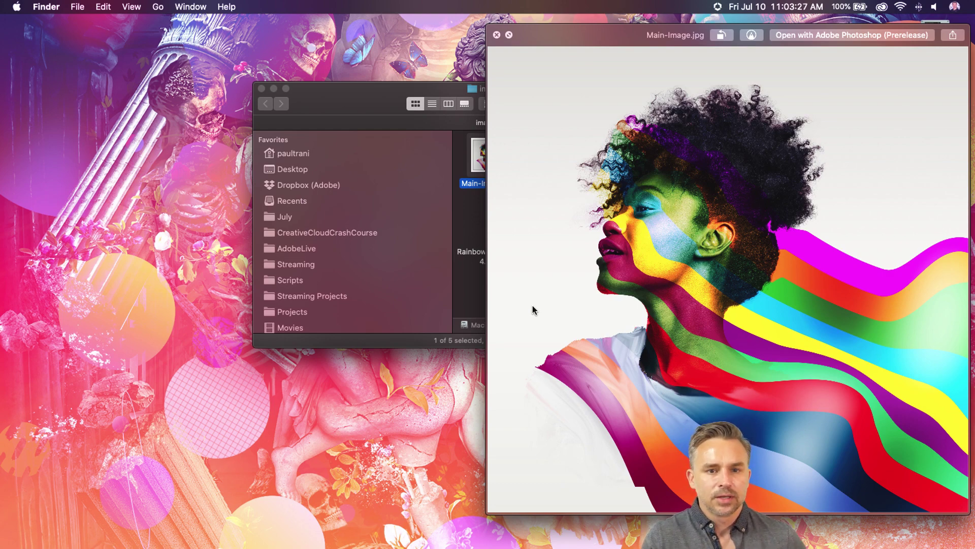
pyautogui.press('space')
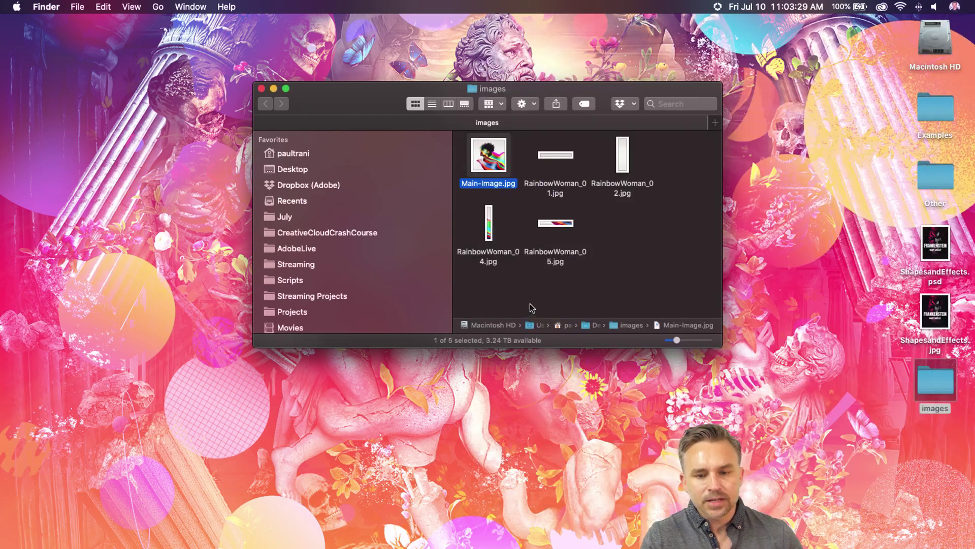
# Switch to Photoshop and review the share options for RainbowWoman.psd
pyautogui.moveTo(465, 546)
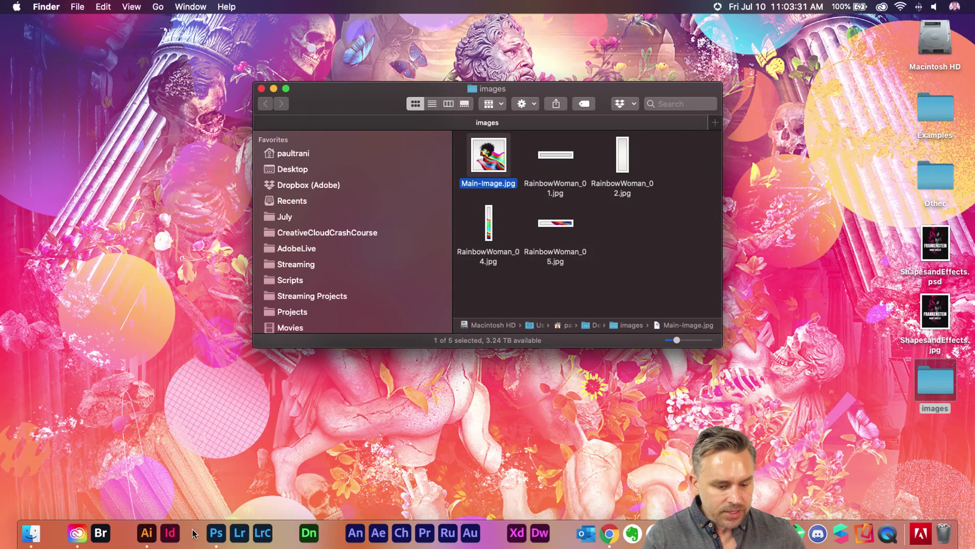
pyautogui.click(216, 533)
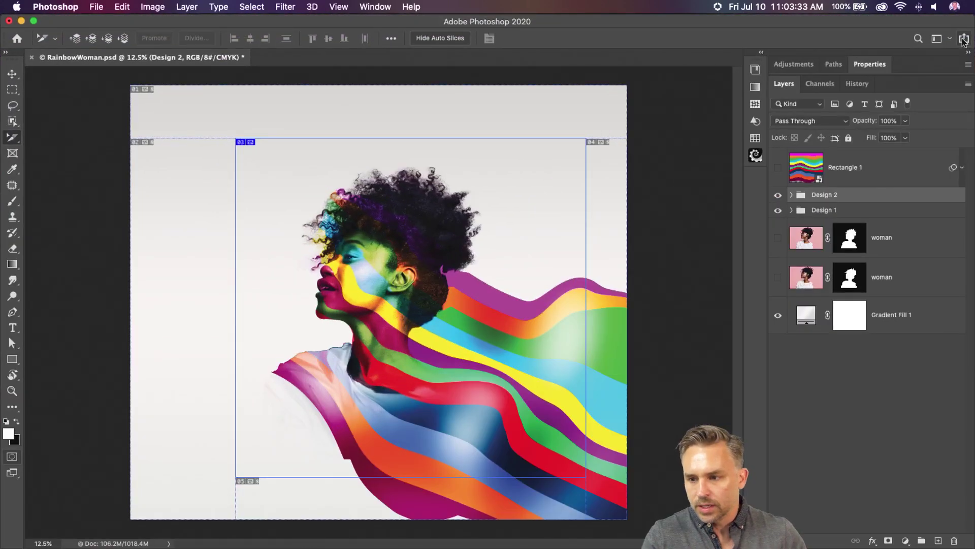
pyautogui.click(963, 40)
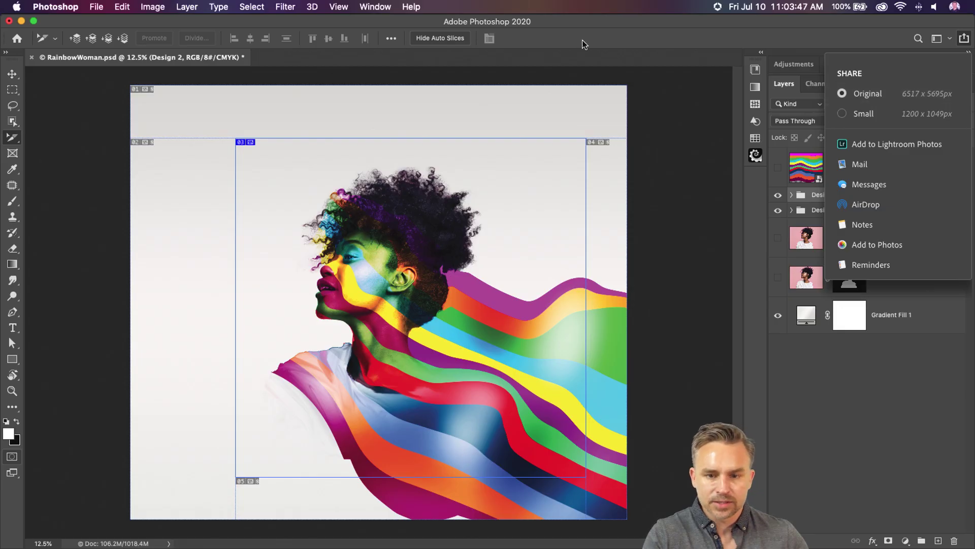
pyautogui.click(582, 39)
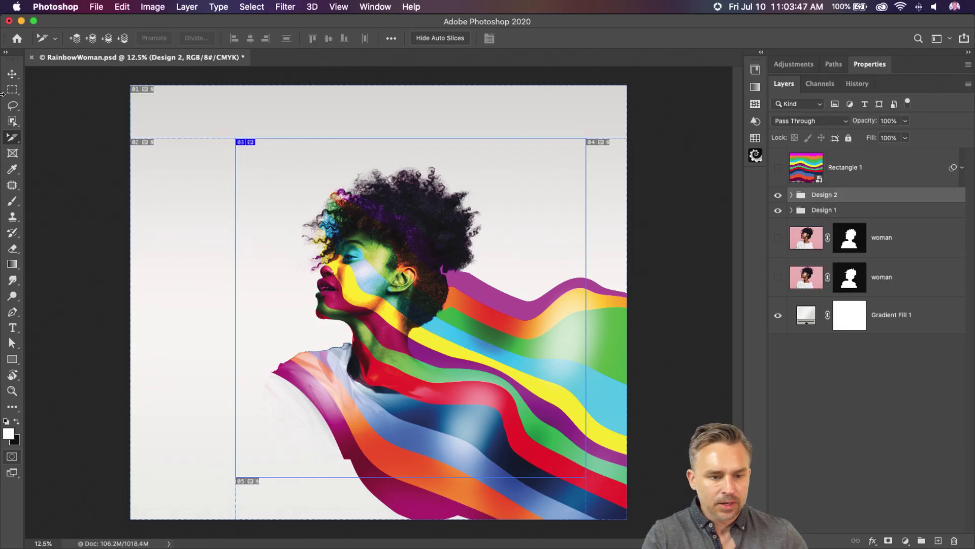
# Save RainbowWoman.psd and open the upper Rectangle 1 smart object inside the Design 2 group for editing
pyautogui.click(7, 90)
pyautogui.press('super+s')
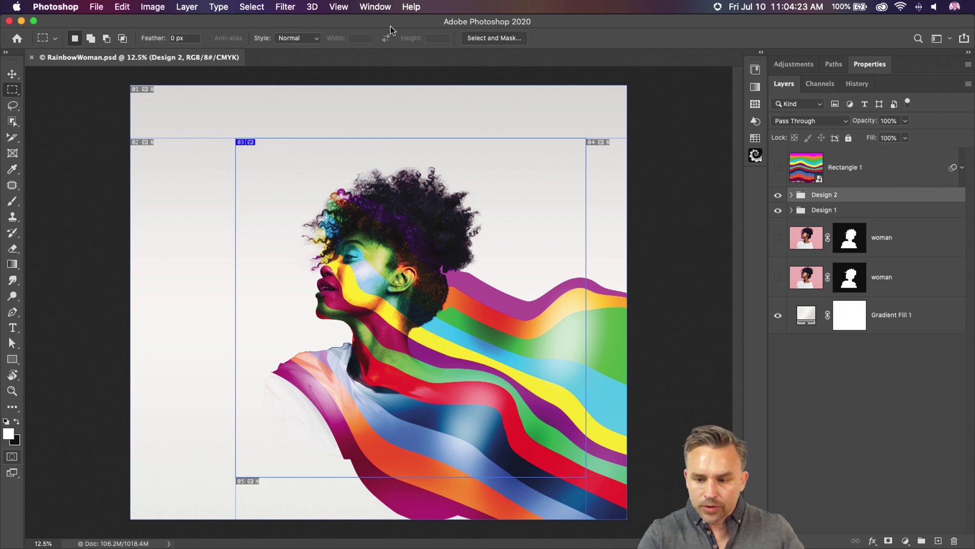
pyautogui.click(792, 195)
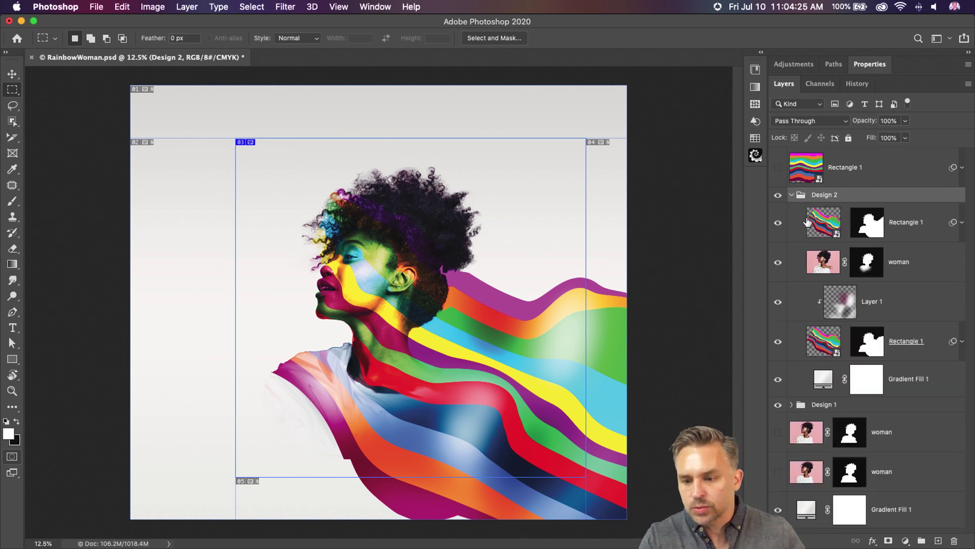
pyautogui.click(813, 225)
pyautogui.doubleClick(814, 225)
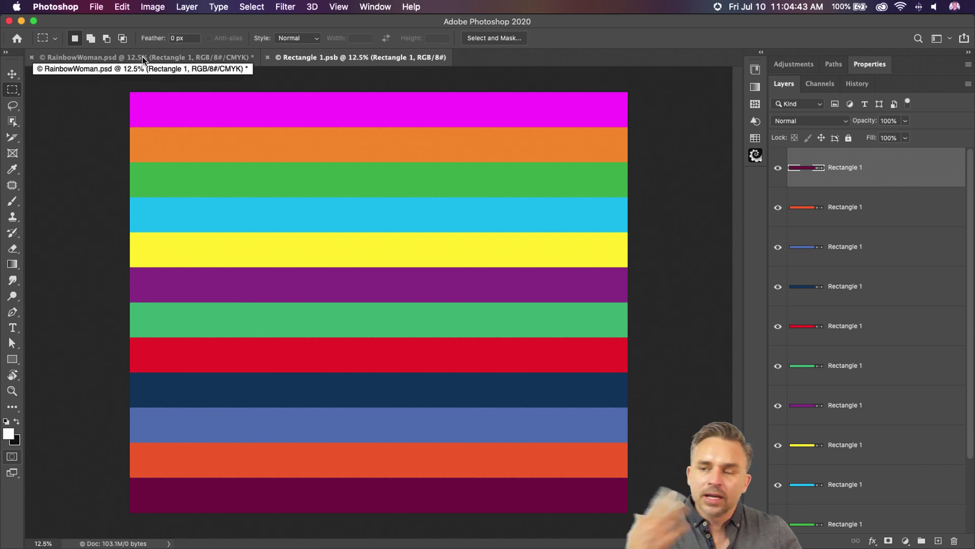
pyautogui.moveTo(51, 545)
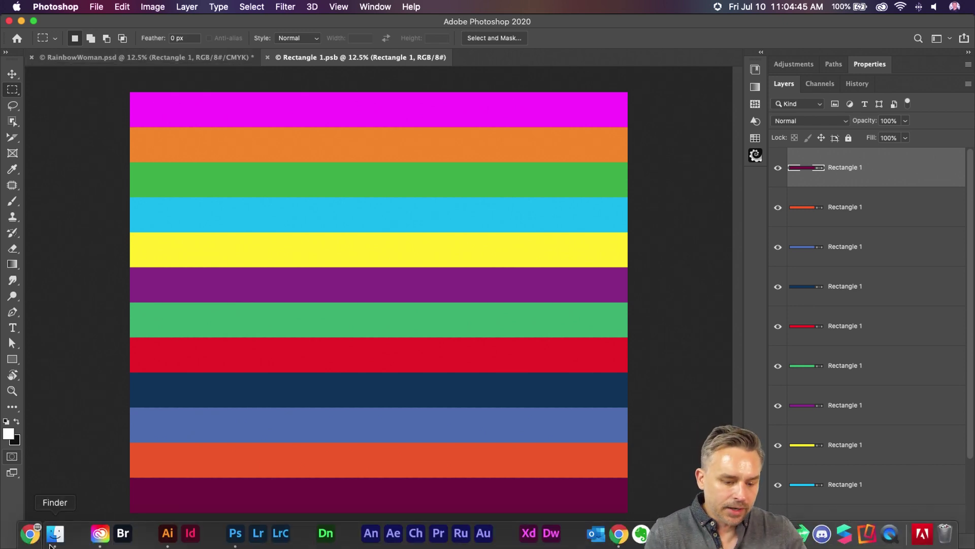
pyautogui.click(168, 533)
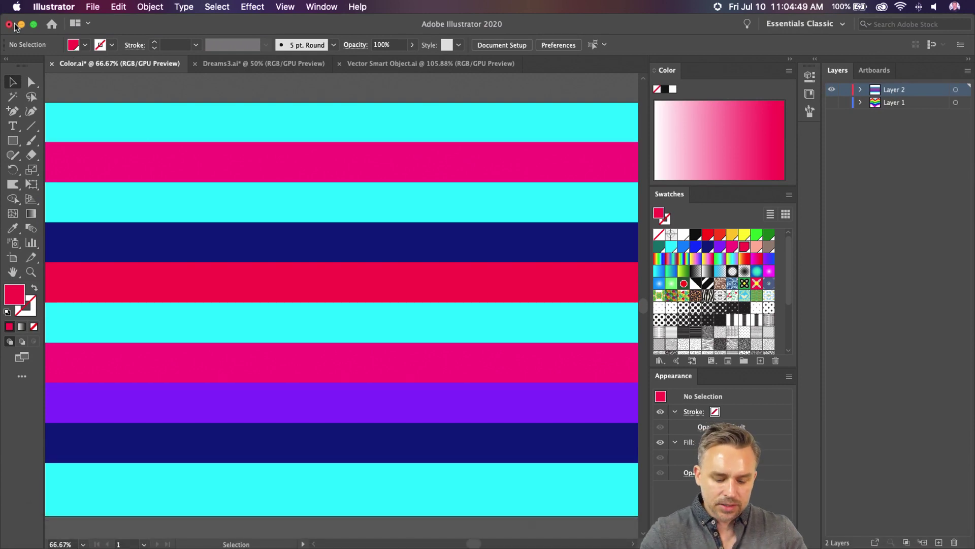
pyautogui.press('super+a')
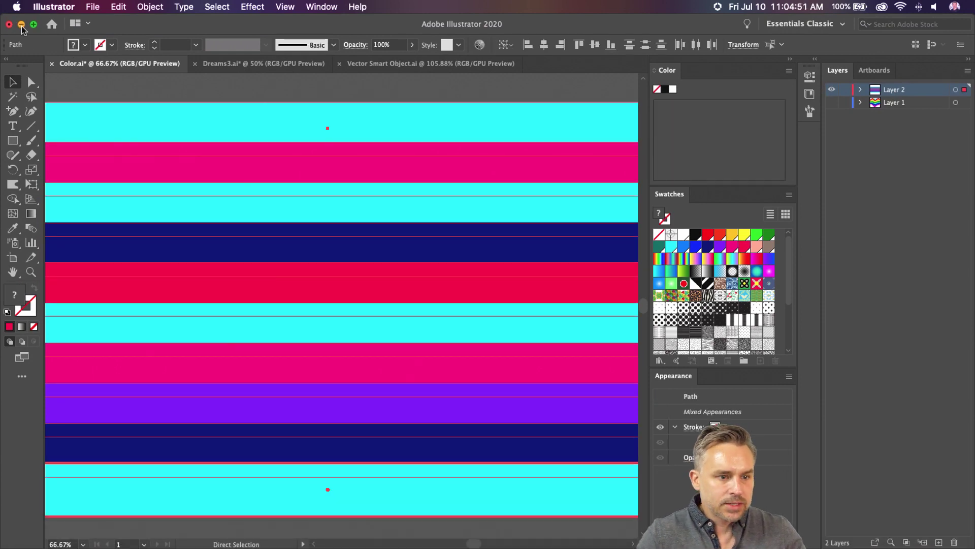
pyautogui.click(21, 24)
# Add an empty layer above the stripes and place the Floral Heart graphic from the Nature library on the canvas
pyautogui.click(848, 181)
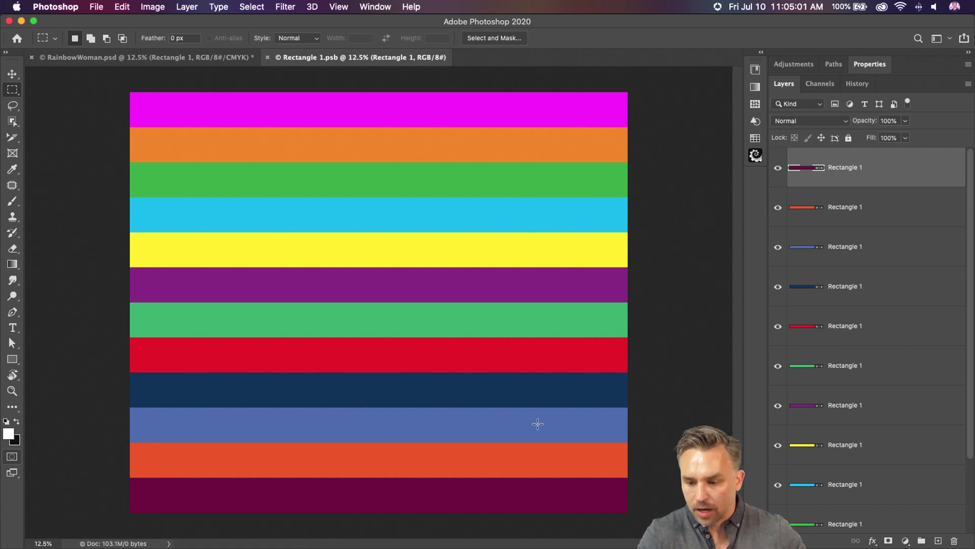
pyautogui.click(937, 540)
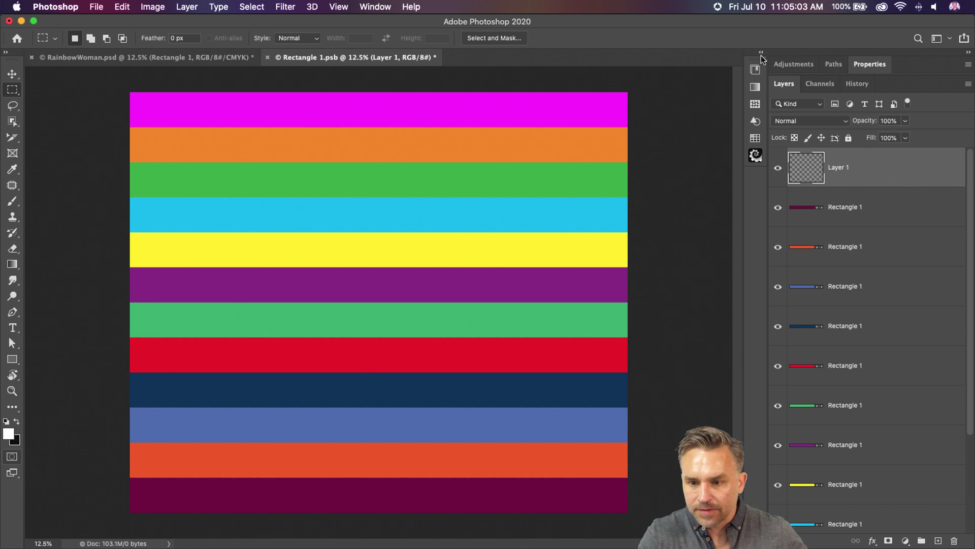
pyautogui.click(760, 52)
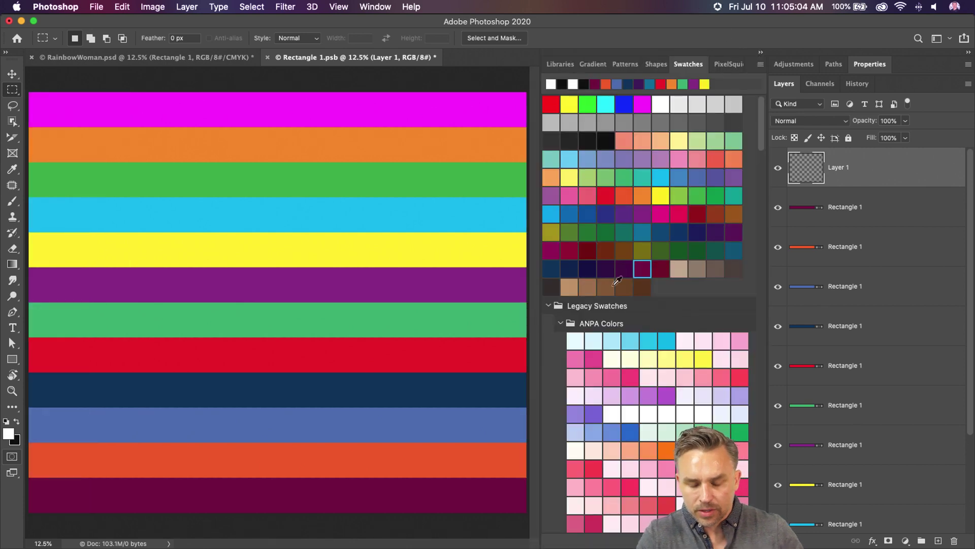
pyautogui.click(559, 64)
pyautogui.click(578, 100)
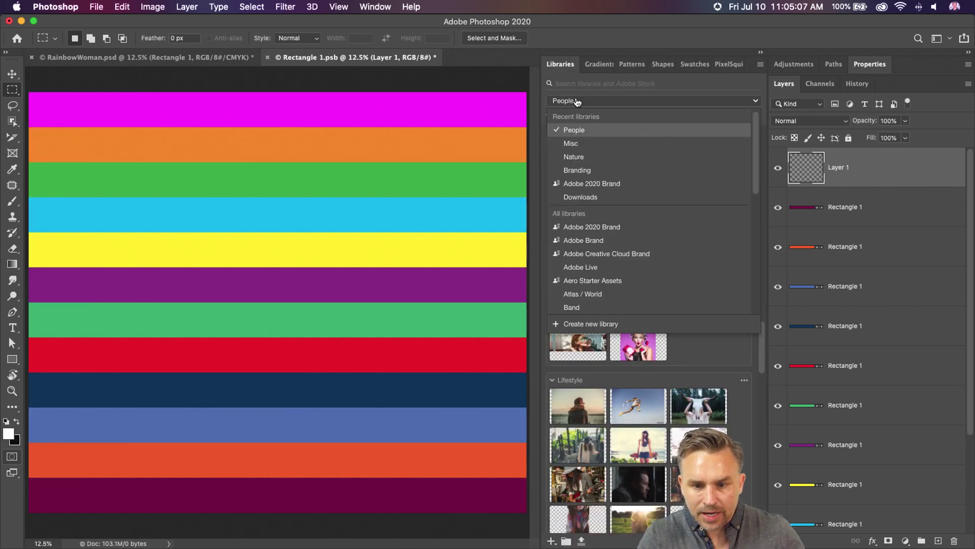
pyautogui.click(570, 160)
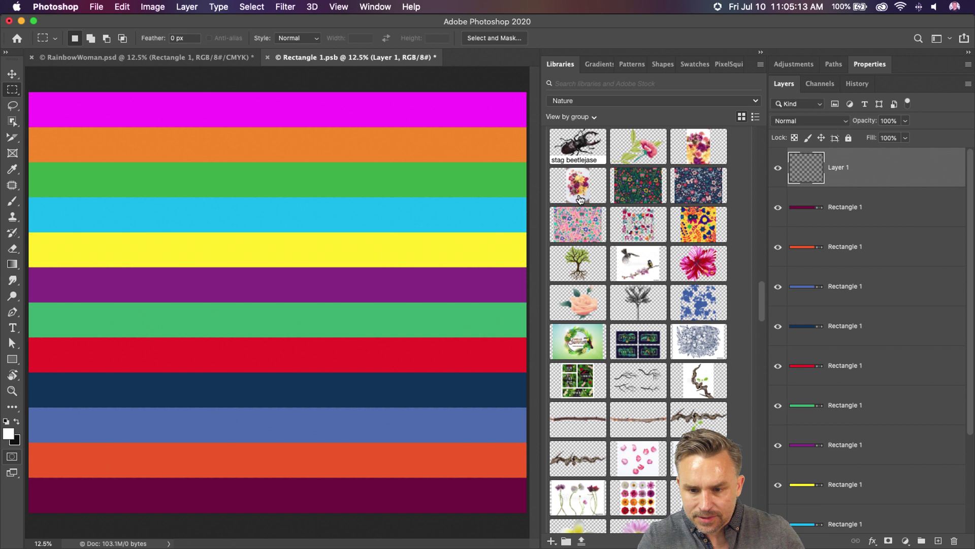
pyautogui.moveTo(639, 191); pyautogui.dragTo(265, 257)
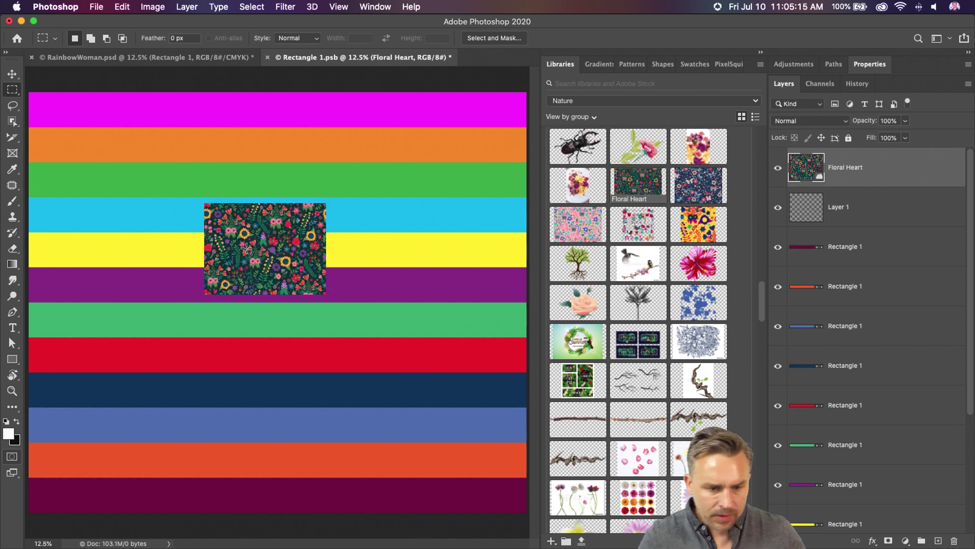
# Scale the Floral Heart graphic to about 306% and align it with the canvas's upper-left corner
pyautogui.click(11, 76)
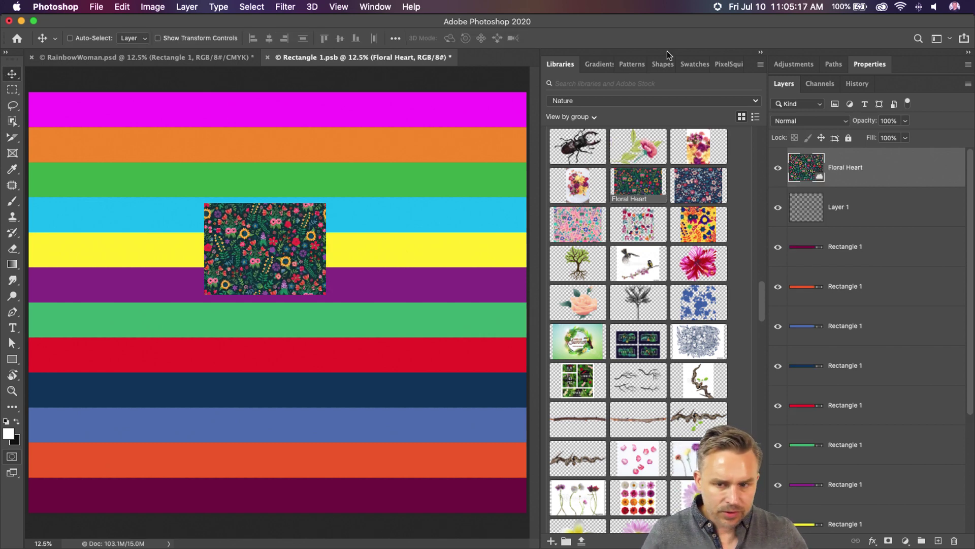
pyautogui.click(761, 53)
pyautogui.hotkey('ctrl', 't')
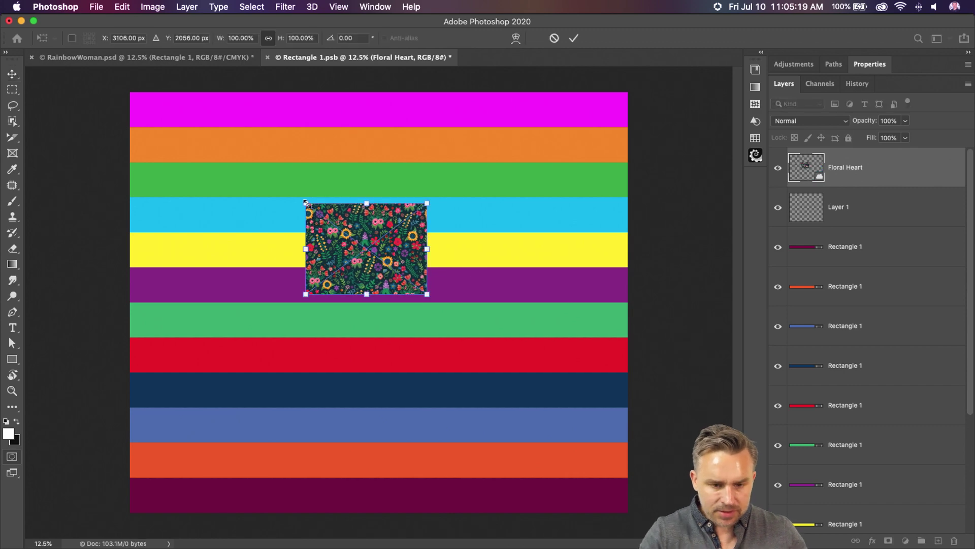
pyautogui.moveTo(307, 200); pyautogui.dragTo(54, 14)
pyautogui.moveTo(194, 208); pyautogui.dragTo(274, 287)
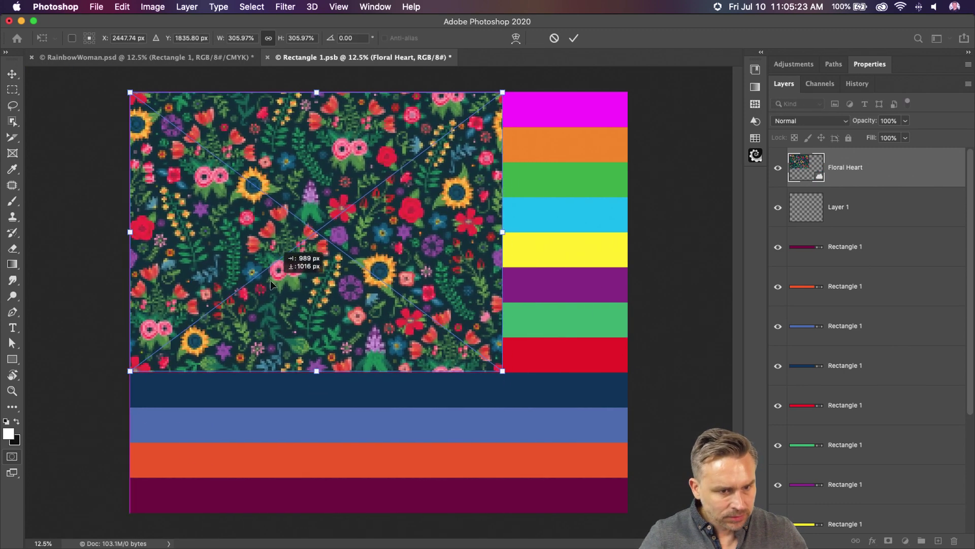
pyautogui.press('Return')
# Tile the whole canvas with duplicates of Floral Heart, and save the smart object to check the pattern on the woman in RainbowWoman.psd
pyautogui.hotkey('ctrl', 'j')
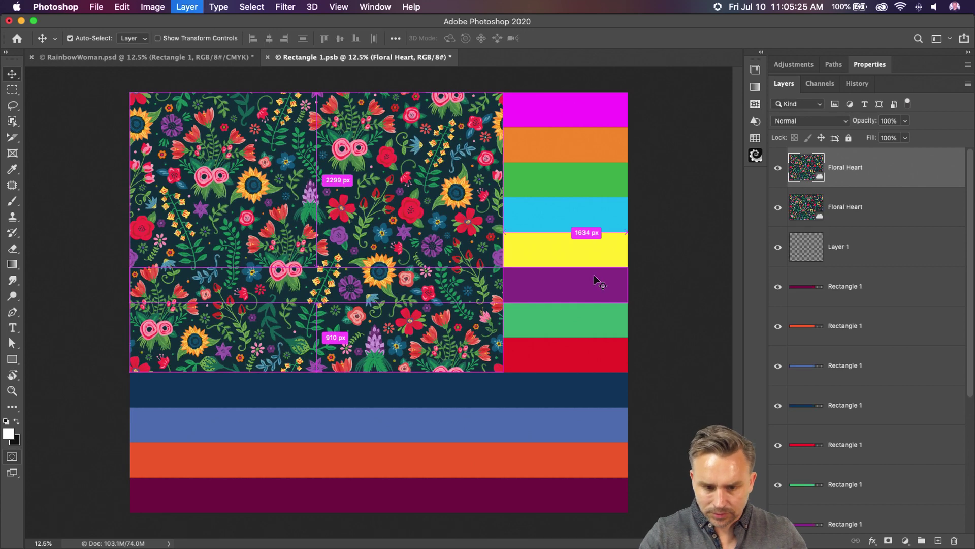
pyautogui.moveTo(235, 180); pyautogui.dragTo(491, 212)
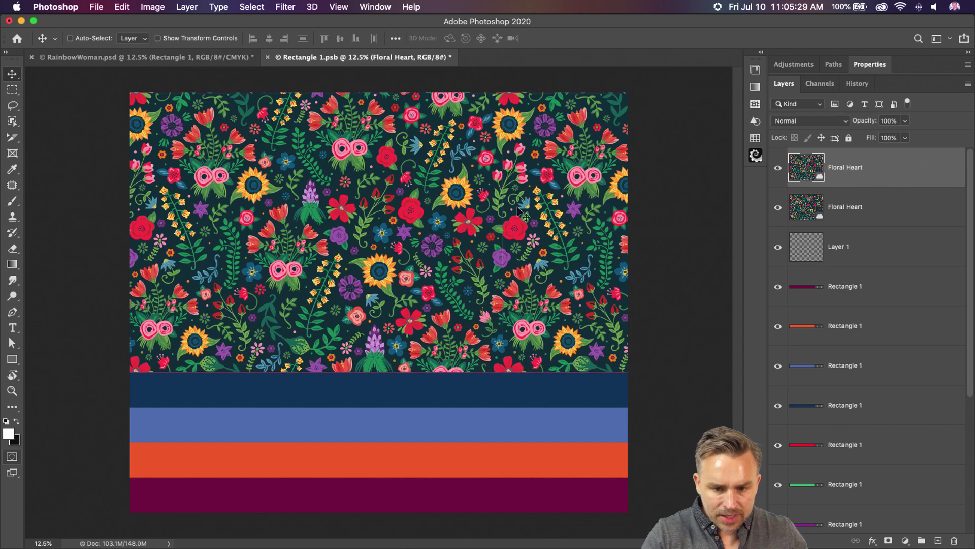
pyautogui.keyDown('shift'); pyautogui.click(861, 216); pyautogui.keyUp('shift')
pyautogui.hotkey('ctrl', 'j')
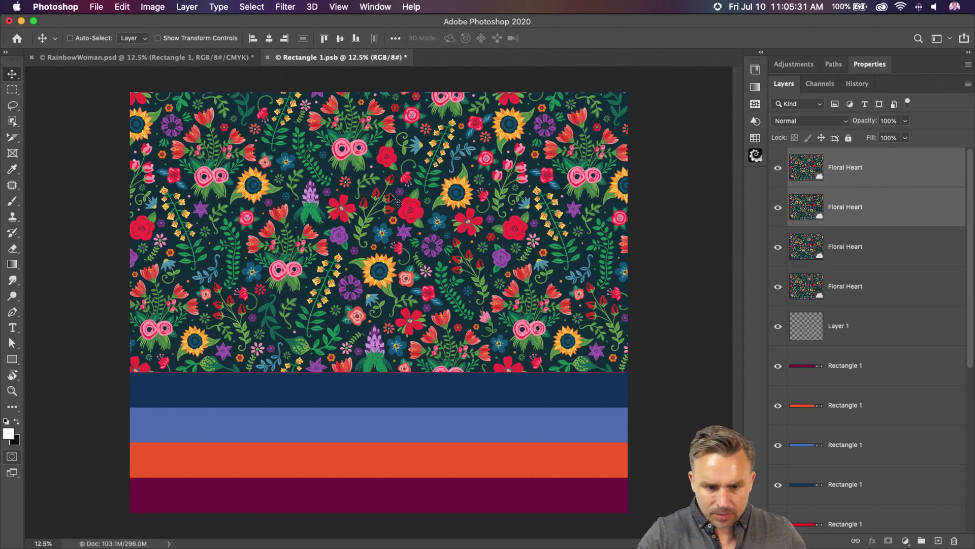
pyautogui.moveTo(257, 143); pyautogui.dragTo(257, 422)
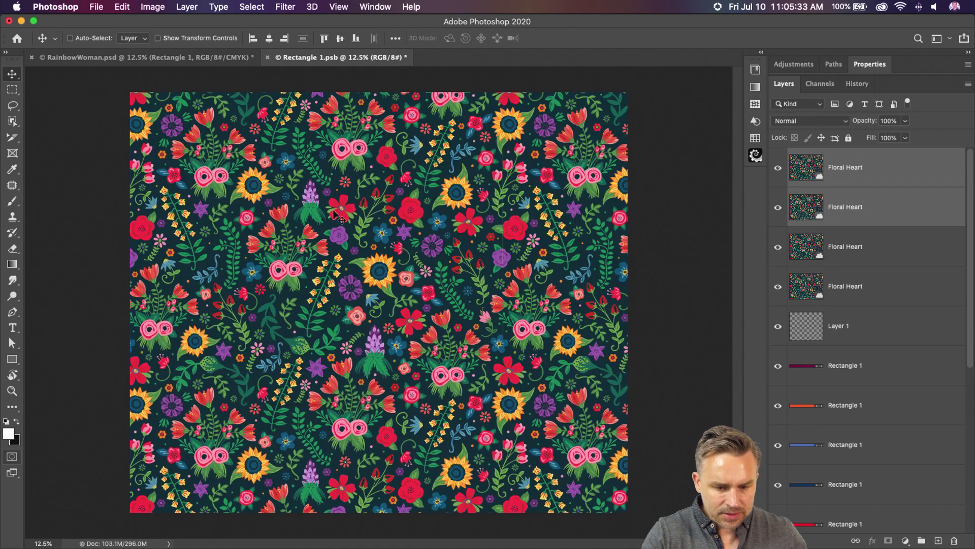
pyautogui.press('super+s')
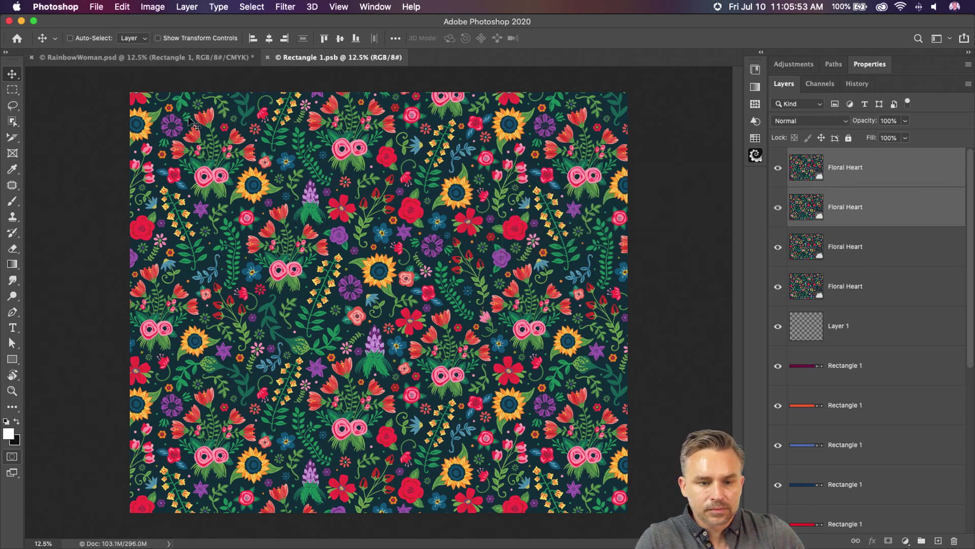
pyautogui.click(173, 54)
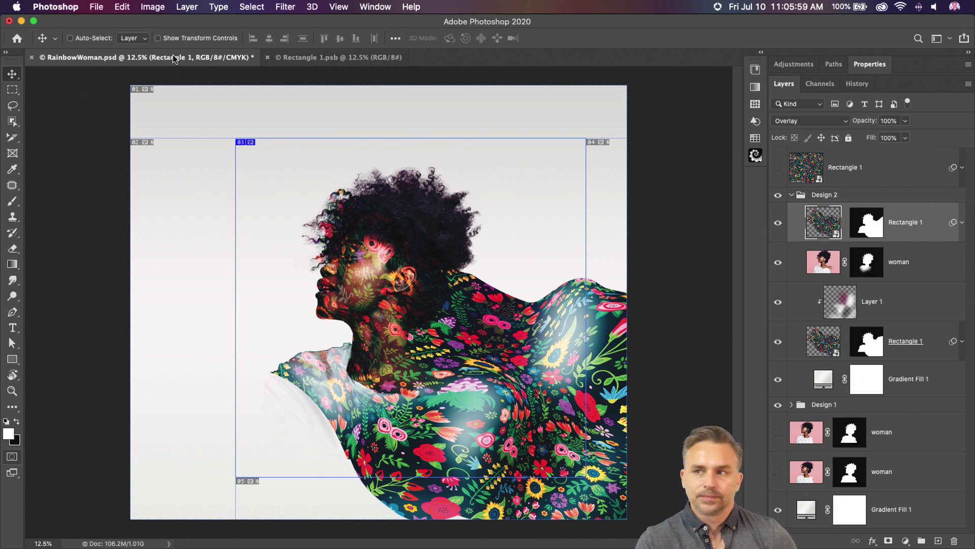
# Hide and delete all four Floral Heart layers in Rectangle 1.psb and save the smart object
pyautogui.click(302, 58)
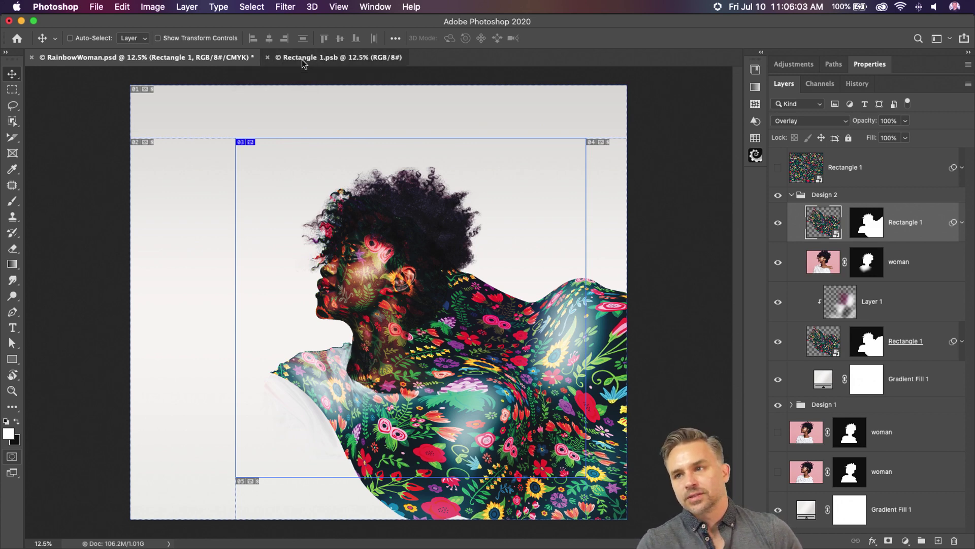
pyautogui.moveTo(777, 168); pyautogui.dragTo(775, 291)
pyautogui.keyDown('shift'); pyautogui.click(845, 290); pyautogui.keyUp('shift')
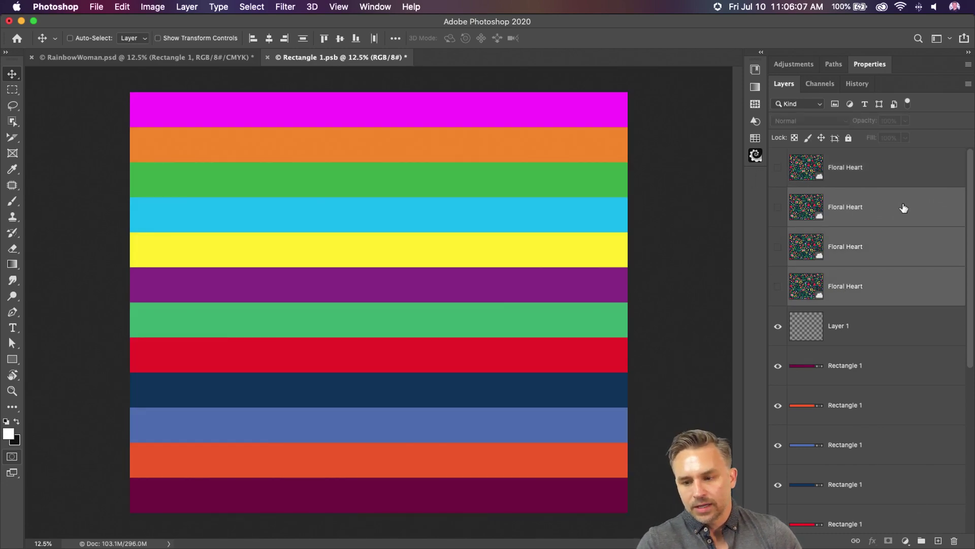
pyautogui.click(900, 173)
pyautogui.keyDown('shift'); pyautogui.click(888, 289); pyautogui.keyUp('shift')
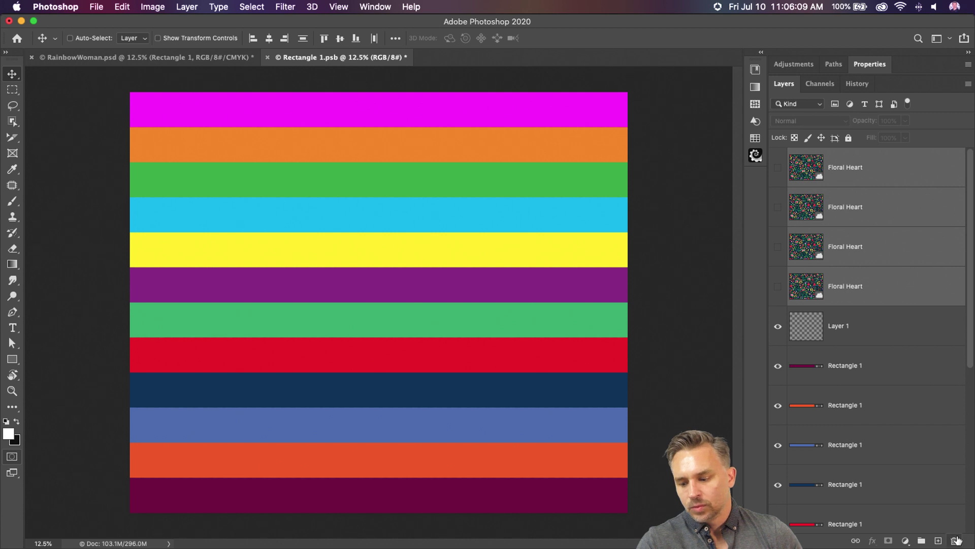
pyautogui.click(955, 540)
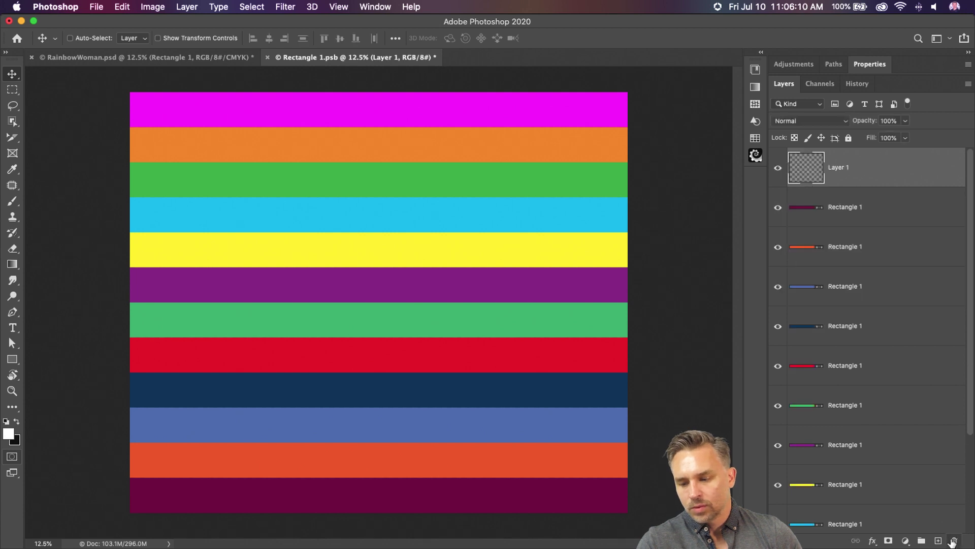
pyautogui.click(203, 60)
pyautogui.click(305, 60)
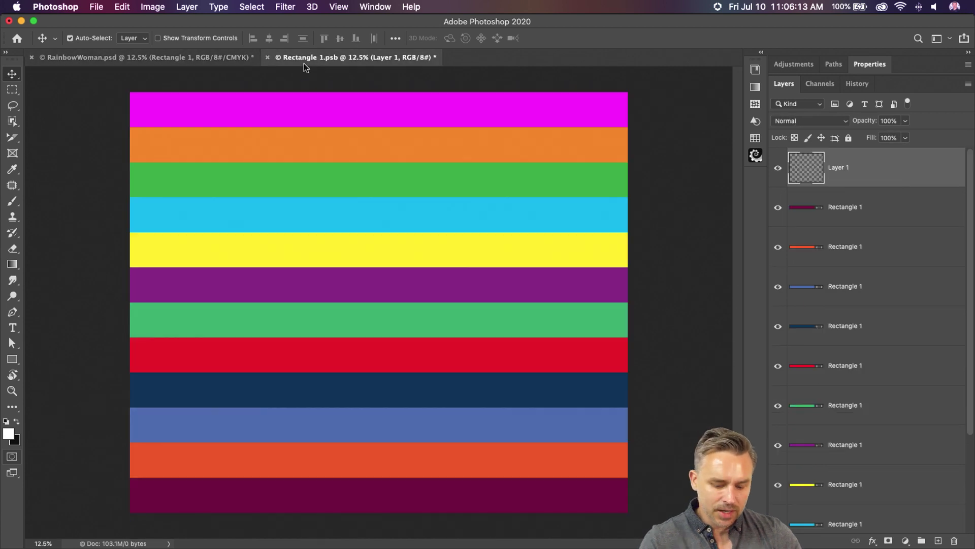
pyautogui.press('super+s')
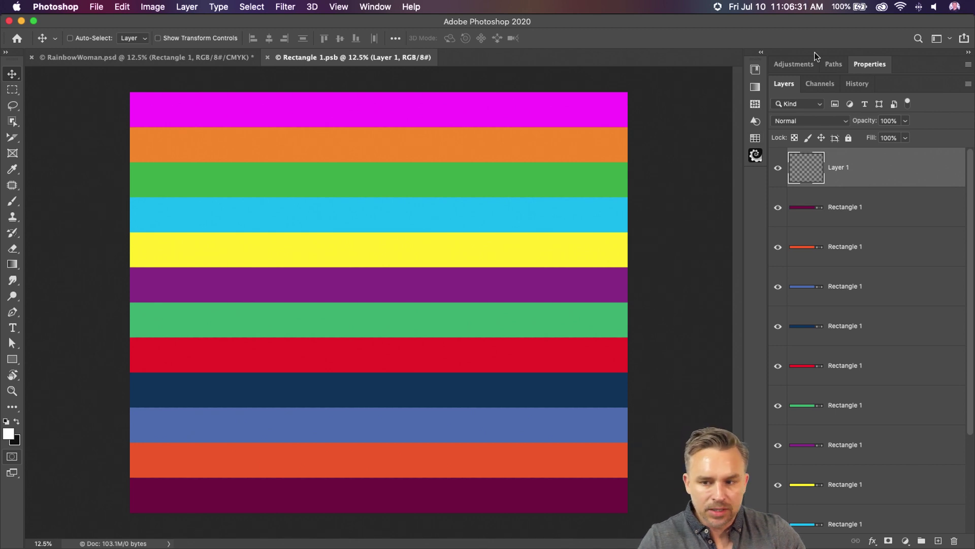
# Open the licensed portrait of the smiling brunette pin-up girl from the People library as its own document
pyautogui.click(761, 54)
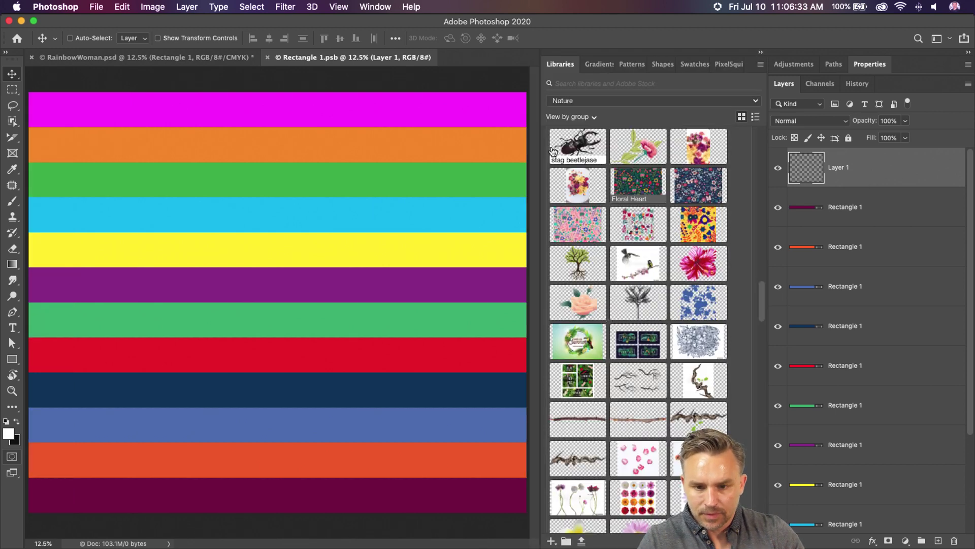
pyautogui.click(570, 100)
pyautogui.click(582, 144)
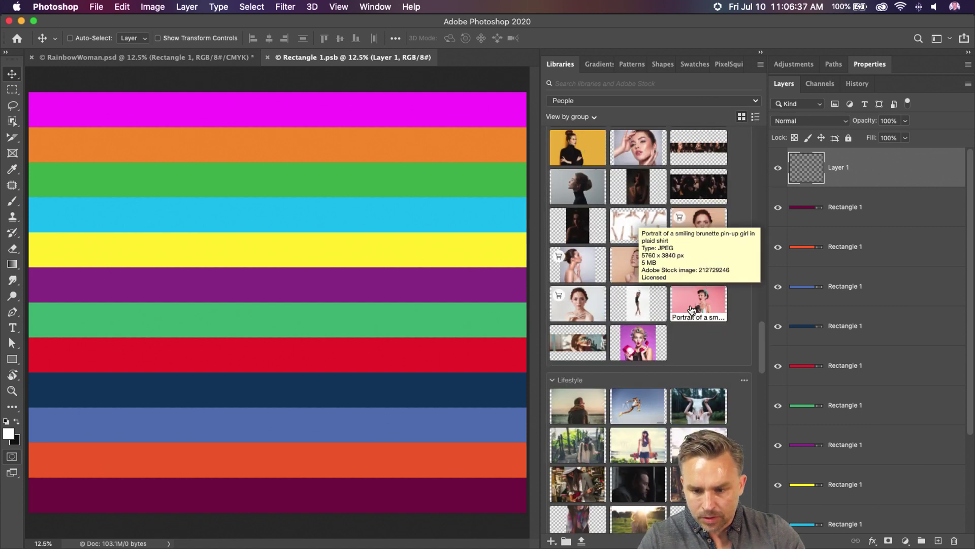
pyautogui.doubleClick(692, 310)
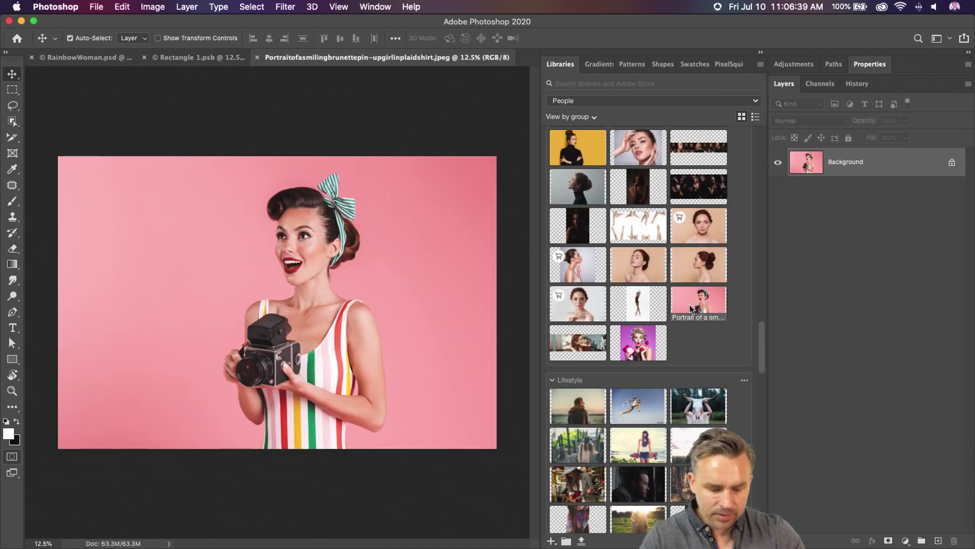
# Copy the entire portrait and paste it as a layer into a new document of the same size
pyautogui.press('super+n')
pyautogui.press('Return')
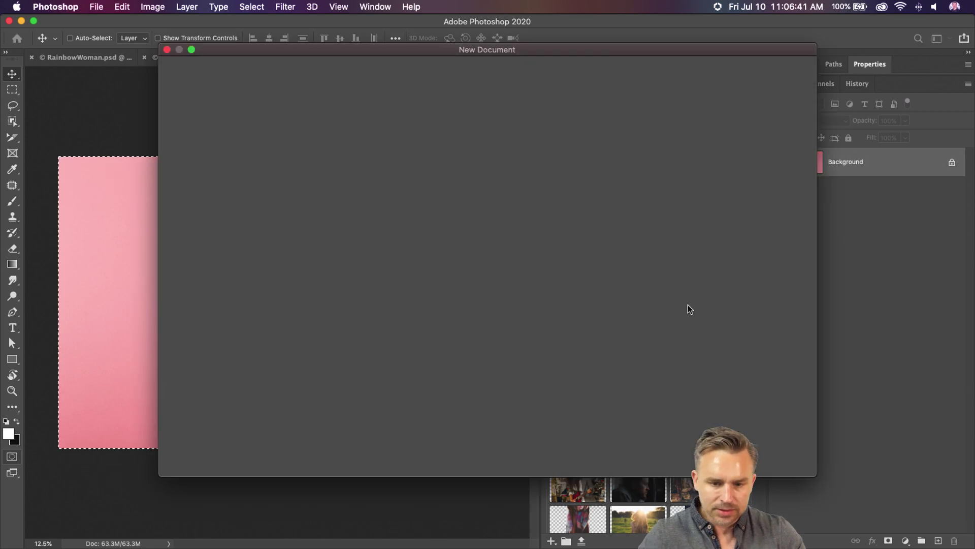
pyautogui.moveTo(691, 310); pyautogui.dragTo(278, 302)
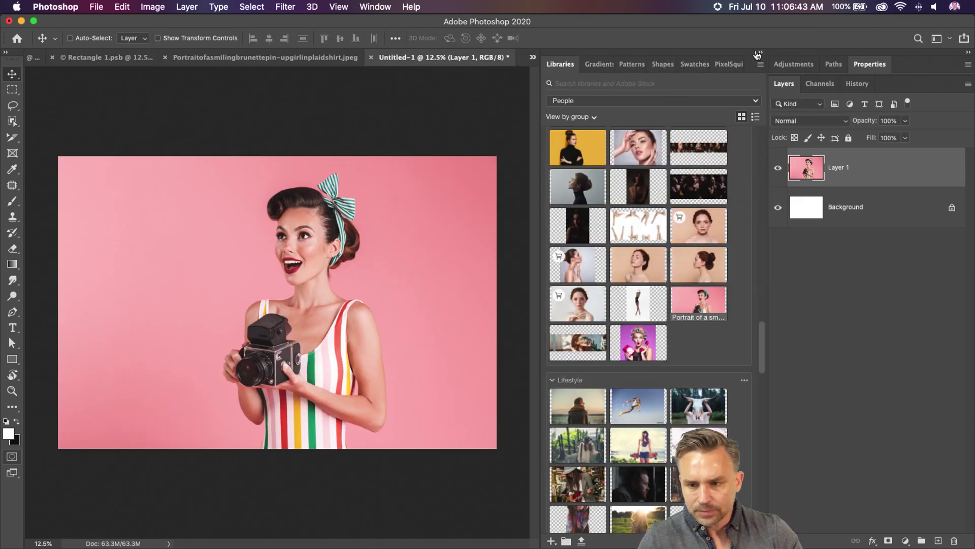
pyautogui.click(760, 52)
pyautogui.click(69, 38)
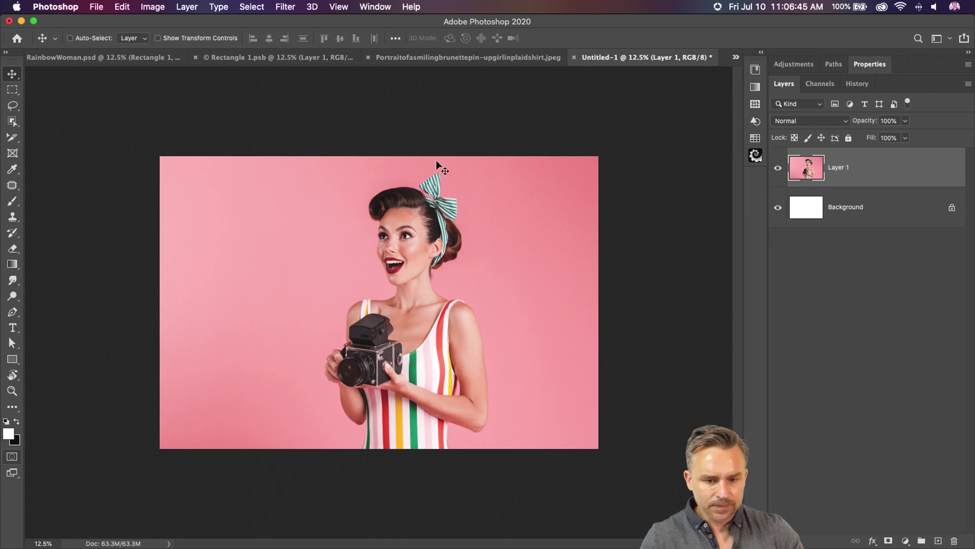
# Select the woman in Layer 1 with Select Subject and add a layer mask from the selection
pyautogui.press('super+equal')
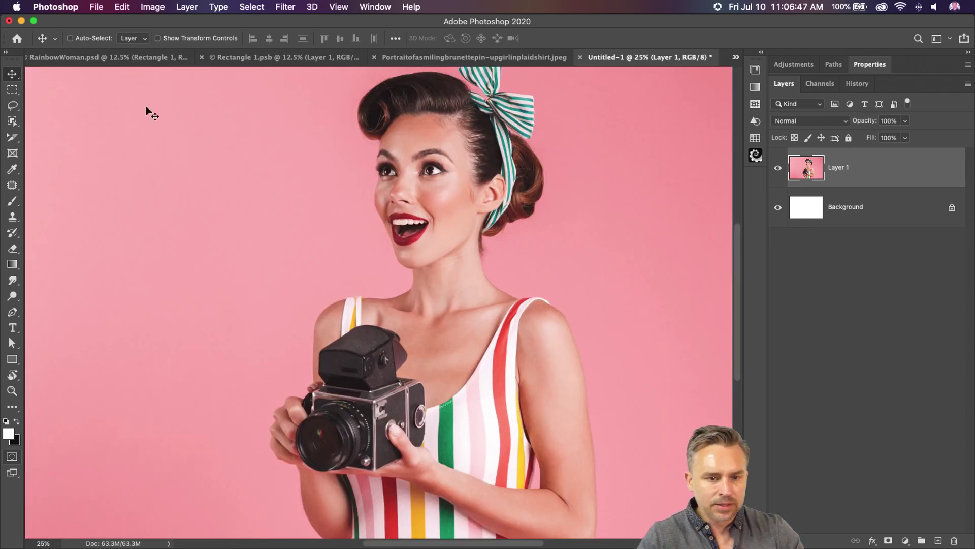
pyautogui.click(11, 121)
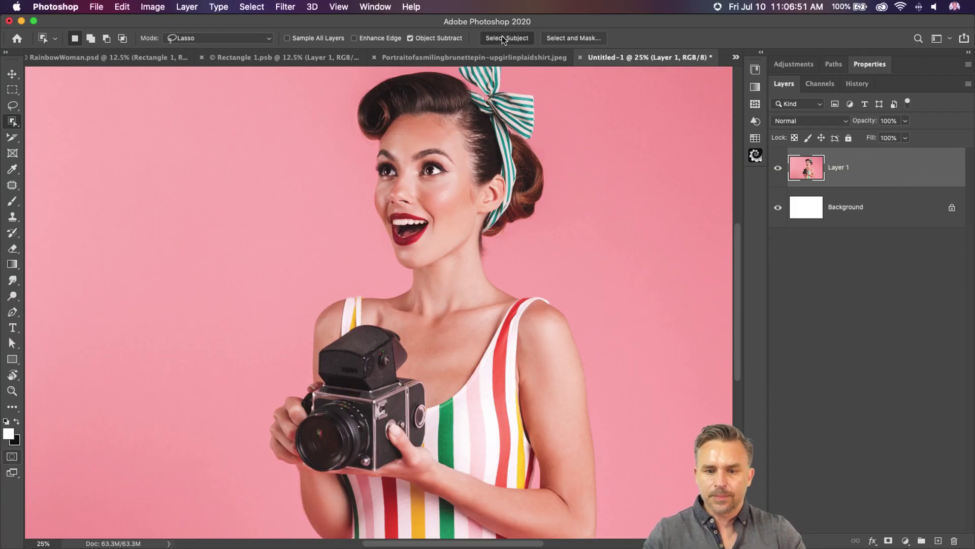
pyautogui.click(502, 38)
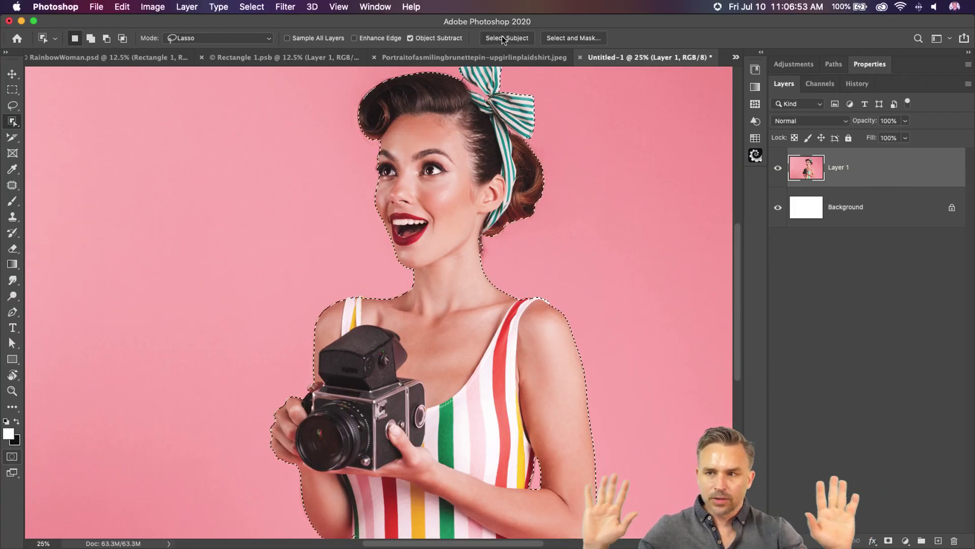
pyautogui.click(888, 540)
# Open Layer 1's mask in Select and Mask and clear pink background between the hair and bow with a 45 px Refine Edge Brush
pyautogui.moveTo(468, 100); pyautogui.dragTo(438, 274)
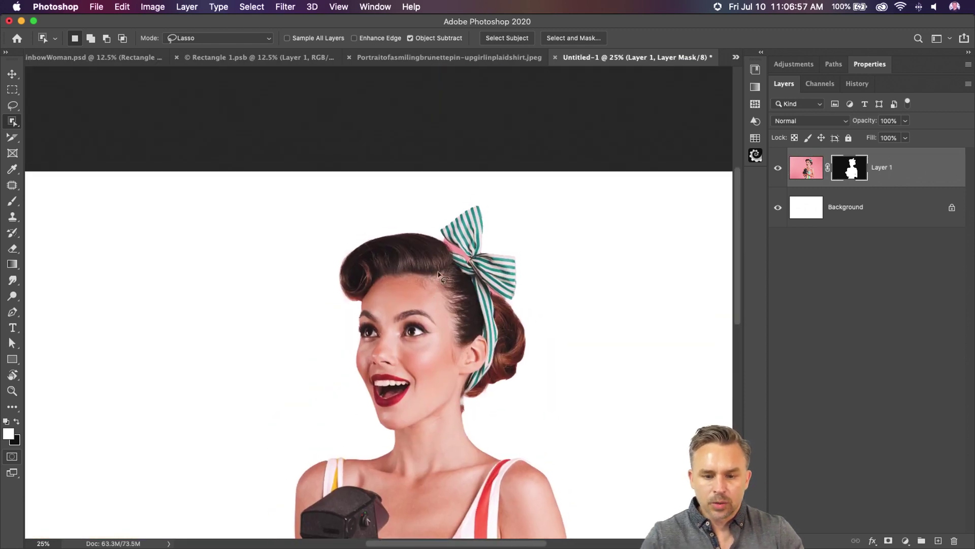
pyautogui.press('super+plus')
pyautogui.press('super+plus')
pyautogui.press('super+plus')
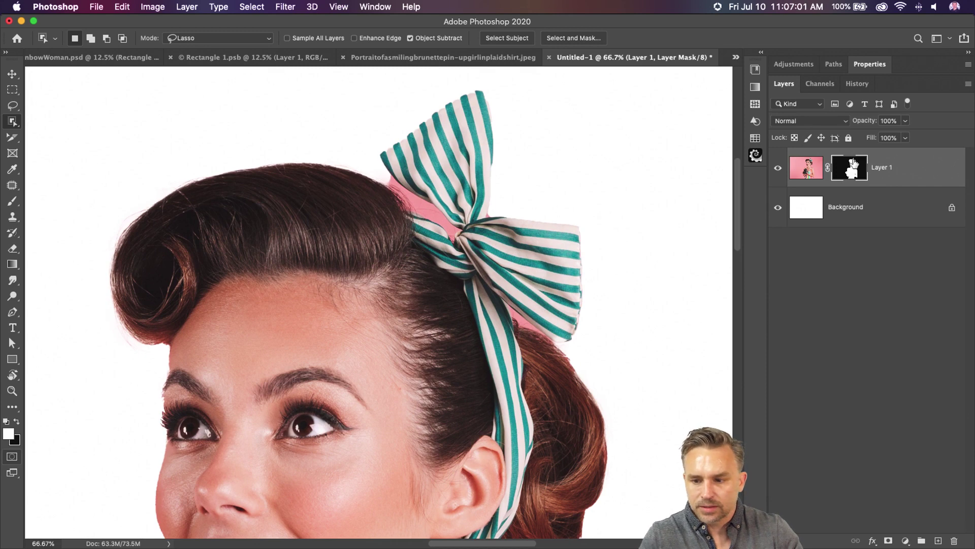
pyautogui.doubleClick(853, 164)
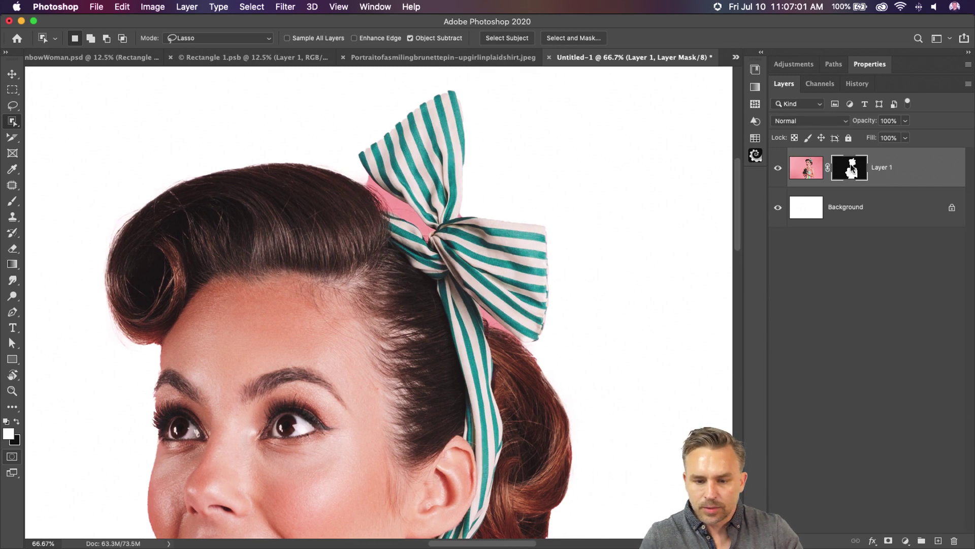
pyautogui.click(11, 108)
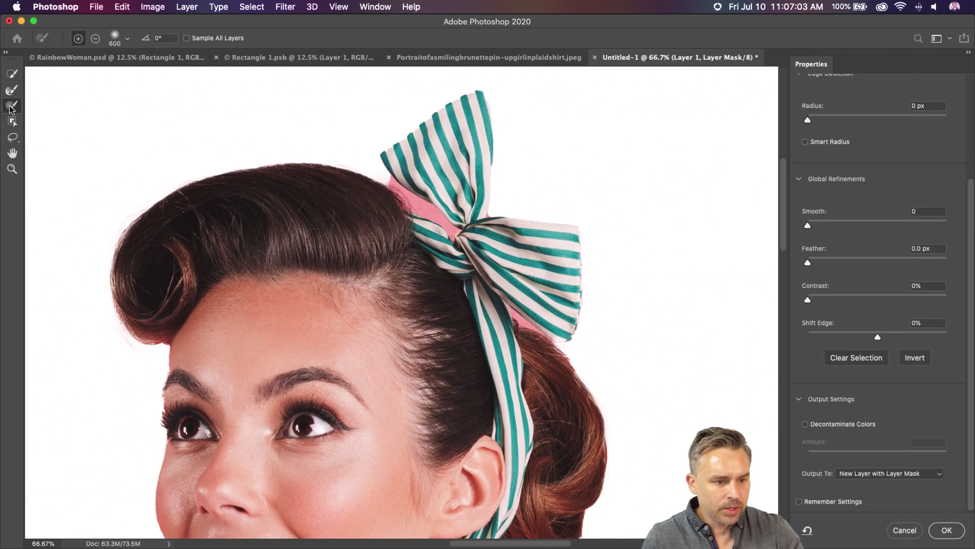
pyautogui.click(11, 90)
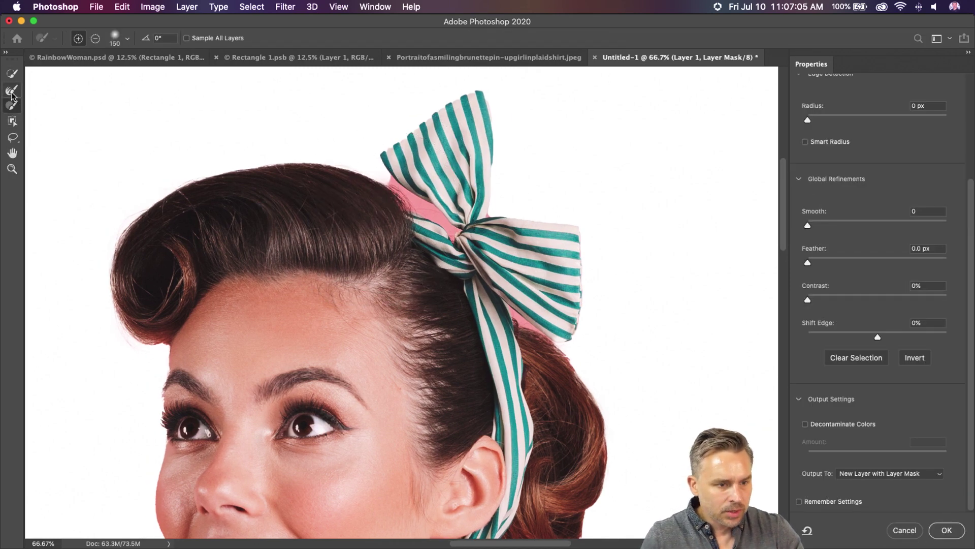
pyautogui.moveTo(391, 188)
pyautogui.mouseDown()
pyautogui.moveTo(417, 216)
pyautogui.moveTo(381, 178)
pyautogui.moveTo(397, 210)
pyautogui.moveTo(386, 199)
pyautogui.moveTo(443, 211)
pyautogui.moveTo(399, 201)
pyautogui.moveTo(452, 228)
pyautogui.mouseUp()
pyautogui.press('[')
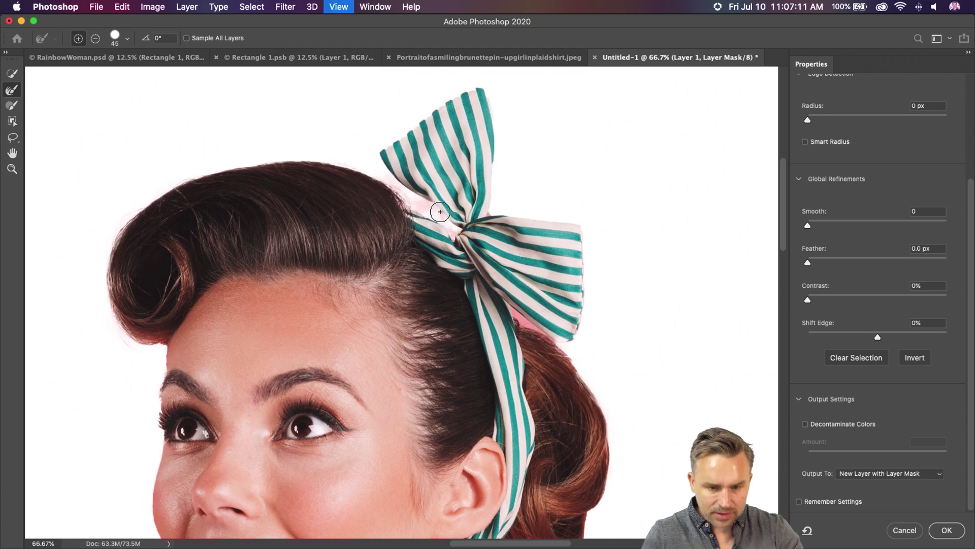
# Try to subtract the remaining pink tint between the hair and bow with a soft 40 px brush
pyautogui.scroll(2, 437, 211)
pyautogui.moveTo(315, 171); pyautogui.dragTo(353, 416)
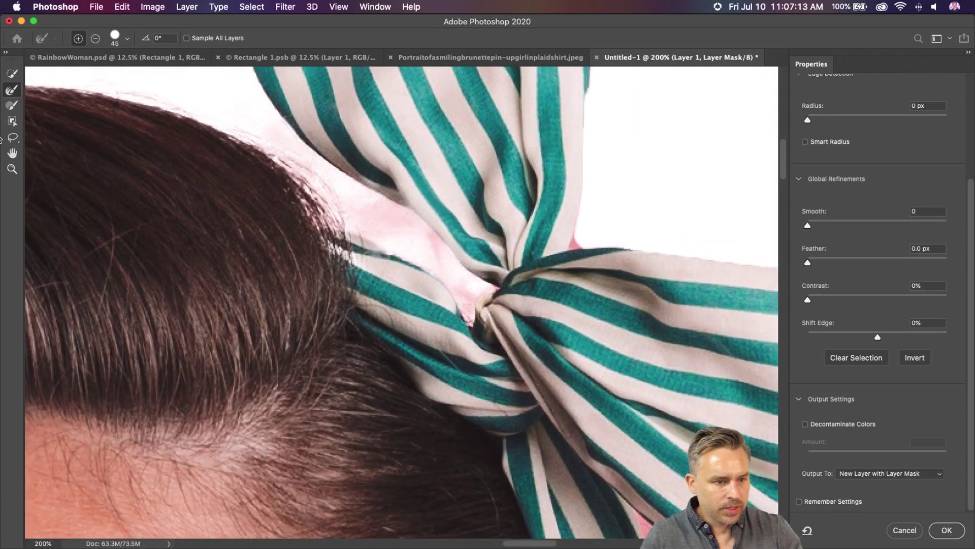
pyautogui.click(12, 106)
pyautogui.press('[')
pyautogui.press('[')
pyautogui.press('[')
pyautogui.press('[')
pyautogui.press('[')
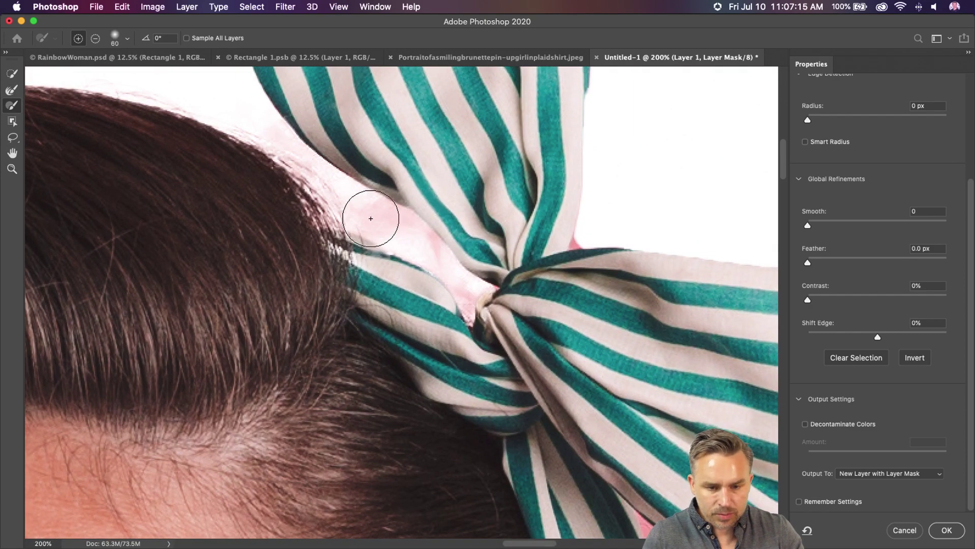
pyautogui.moveTo(364, 212); pyautogui.dragTo(423, 243)
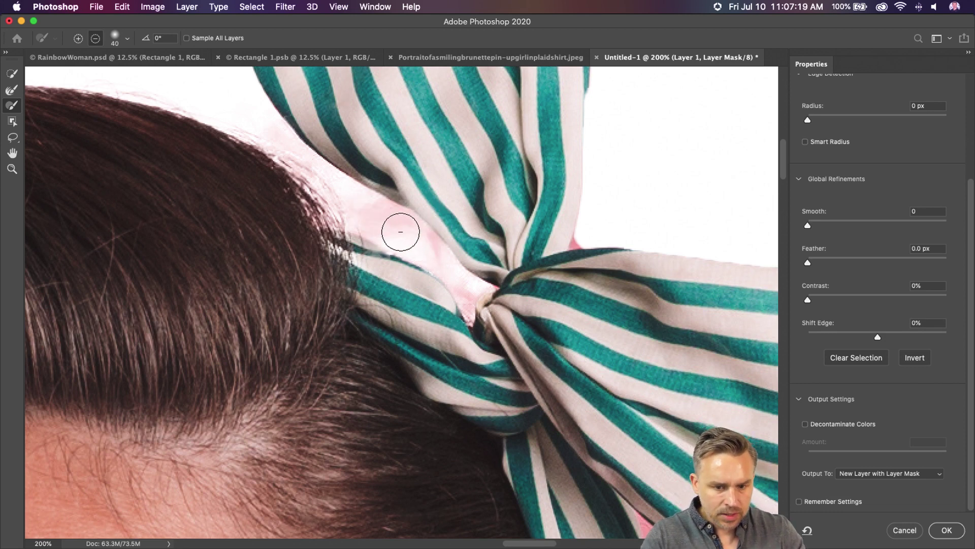
pyautogui.press('alt')
pyautogui.moveTo(398, 226); pyautogui.dragTo(381, 213)
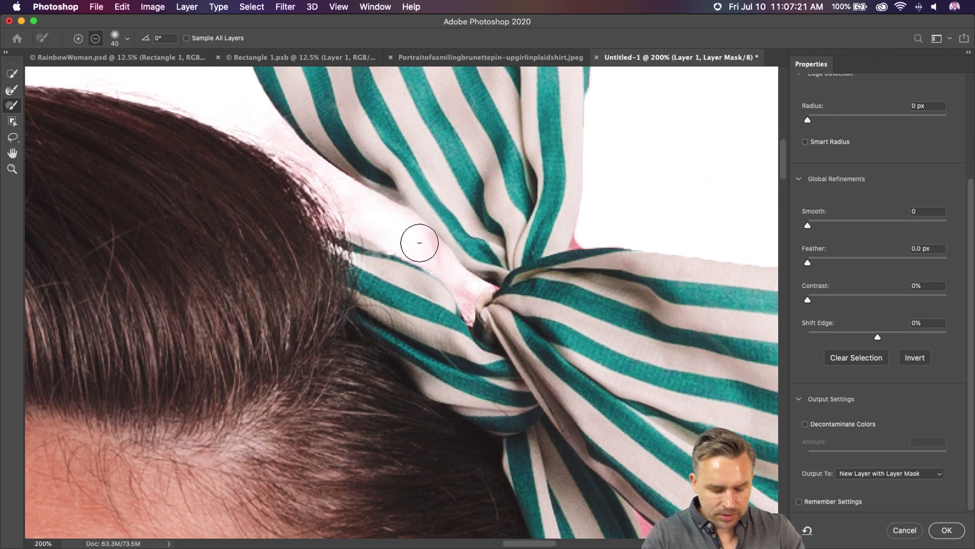
pyautogui.click(127, 39)
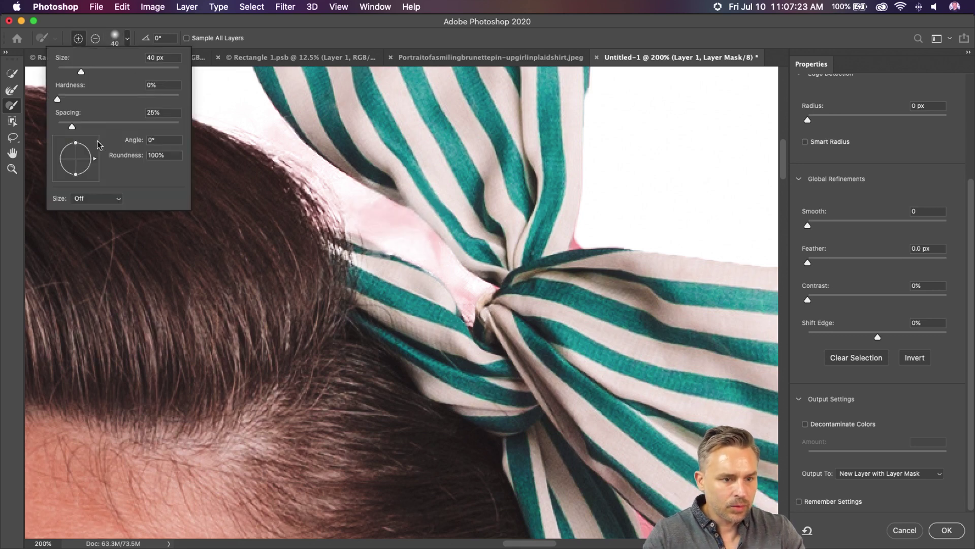
# Subtract the leftover pink areas beside the bow's knot and beneath its lower loop from the mask with the Lasso tool
pyautogui.click(12, 137)
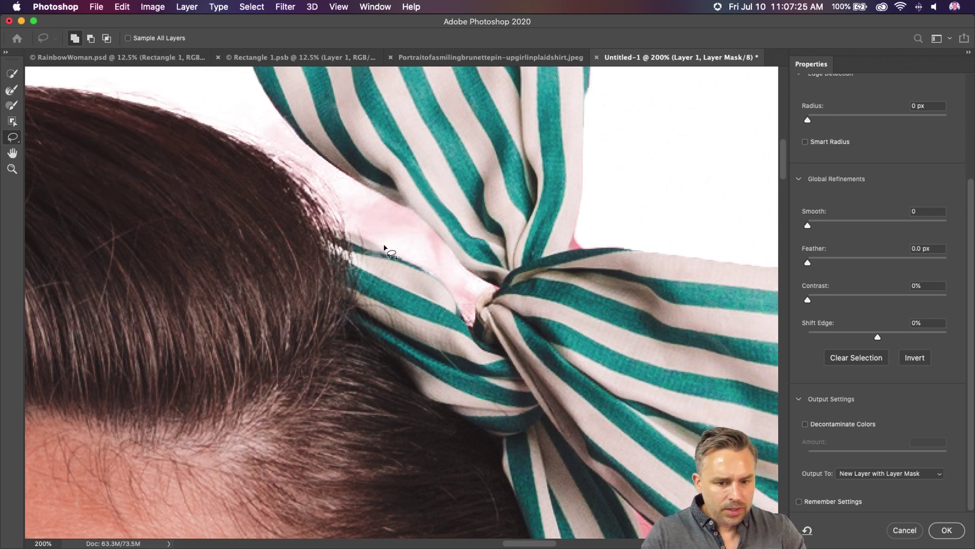
pyautogui.moveTo(384, 247)
pyautogui.mouseDown()
pyautogui.moveTo(353, 228)
pyautogui.moveTo(352, 214)
pyautogui.moveTo(358, 238)
pyautogui.moveTo(429, 274)
pyautogui.moveTo(463, 321)
pyautogui.moveTo(493, 293)
pyautogui.moveTo(386, 201)
pyautogui.moveTo(339, 199)
pyautogui.mouseUp()
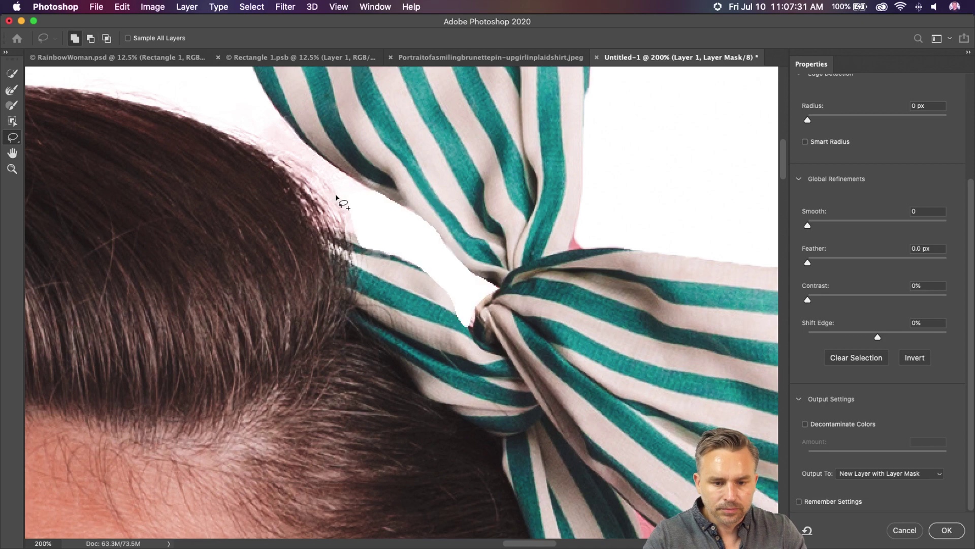
pyautogui.scroll(-5, 339, 204)
pyautogui.hscroll(5, 339, 203)
pyautogui.press('alt')
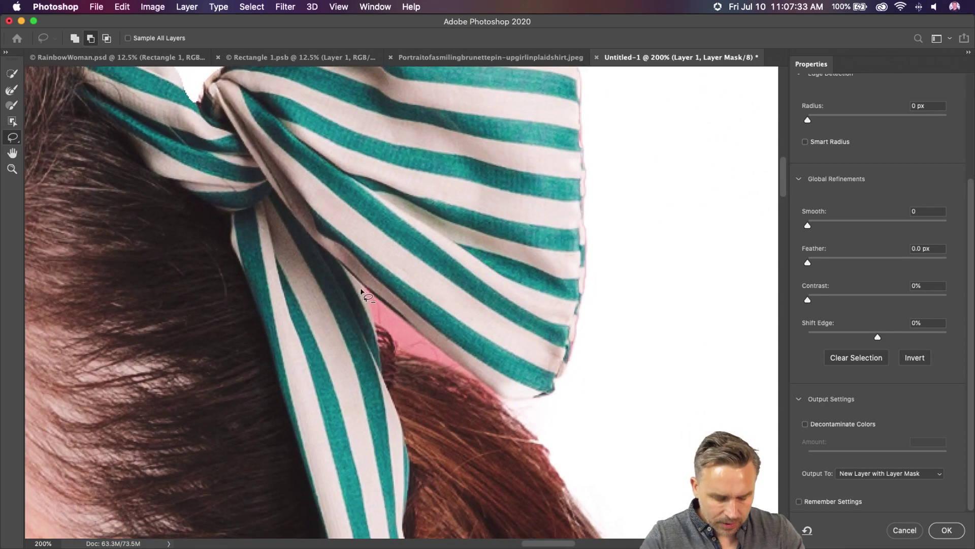
pyautogui.moveTo(357, 283)
pyautogui.mouseDown()
pyautogui.moveTo(378, 329)
pyautogui.moveTo(404, 355)
pyautogui.moveTo(475, 381)
pyautogui.moveTo(493, 400)
pyautogui.moveTo(359, 283)
pyautogui.mouseUp()
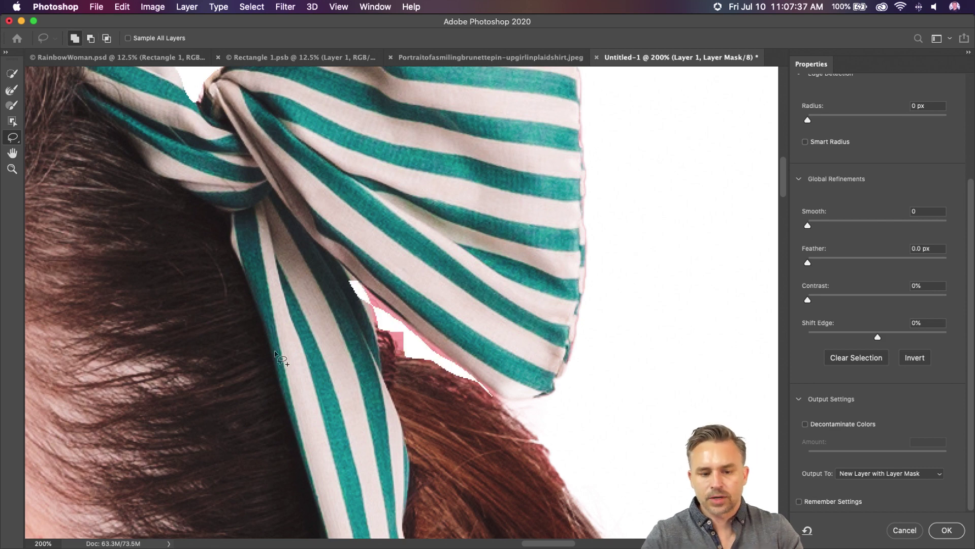
# Refine the hair and bow edges beneath the lower loop with a 20 px Refine Edge Brush, and output to a new layer with layer mask
pyautogui.click(12, 89)
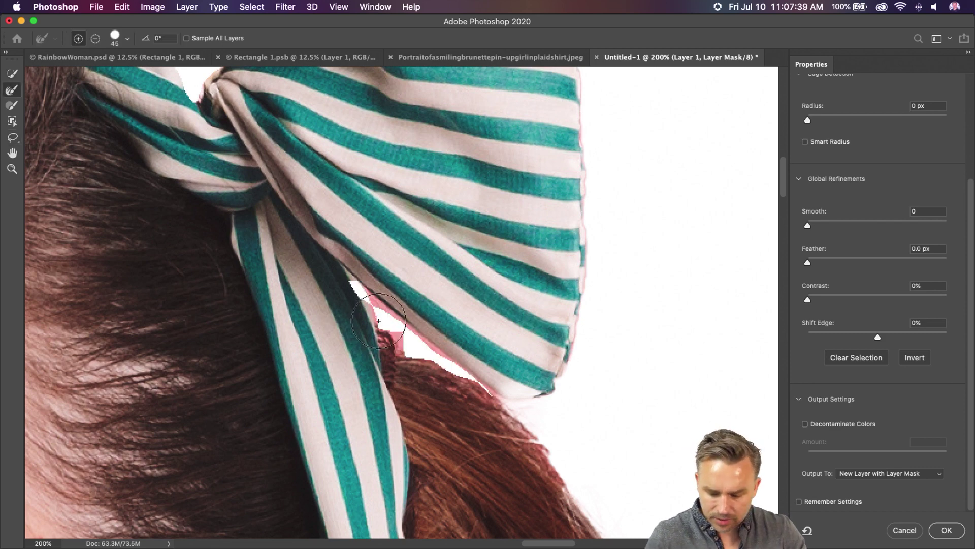
pyautogui.moveTo(370, 311)
pyautogui.mouseDown()
pyautogui.moveTo(399, 331)
pyautogui.moveTo(421, 409)
pyautogui.mouseUp()
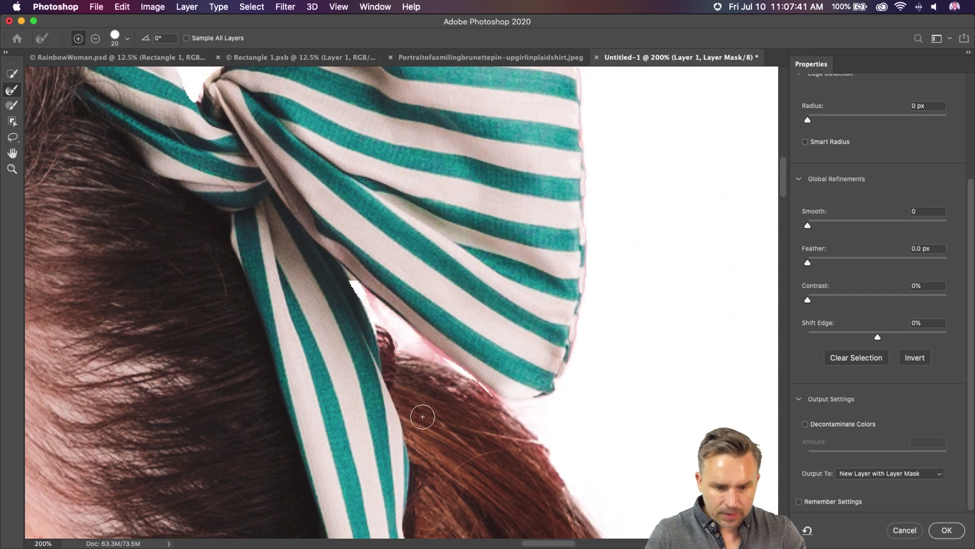
pyautogui.press('[')
pyautogui.moveTo(366, 319); pyautogui.dragTo(513, 407)
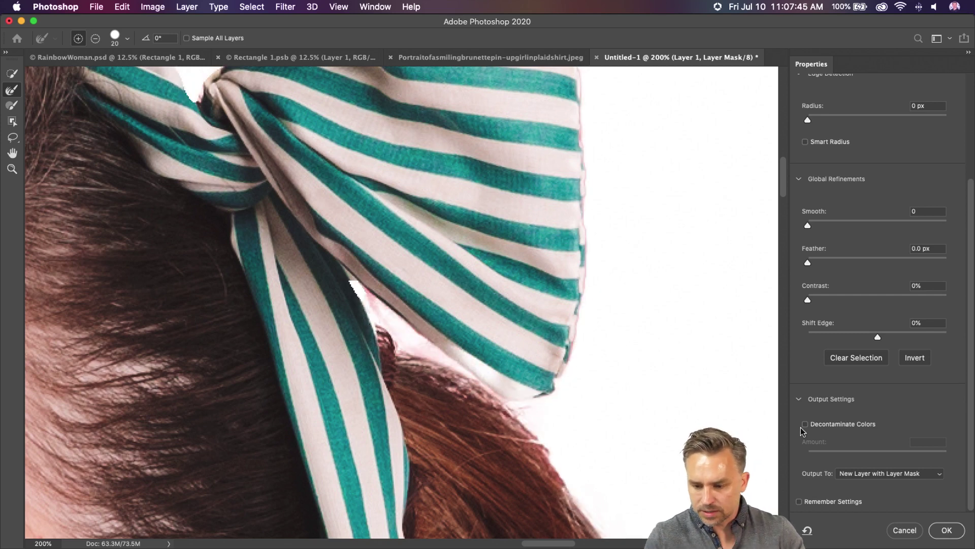
pyautogui.click(938, 532)
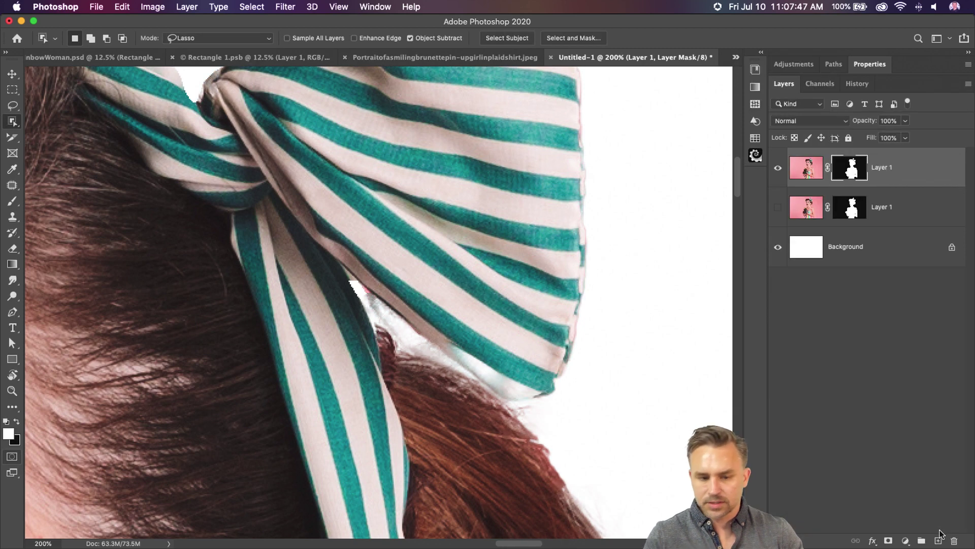
# Add an empty layer directly above Background, beneath both masked Layer 1 copies
pyautogui.press('super+0')
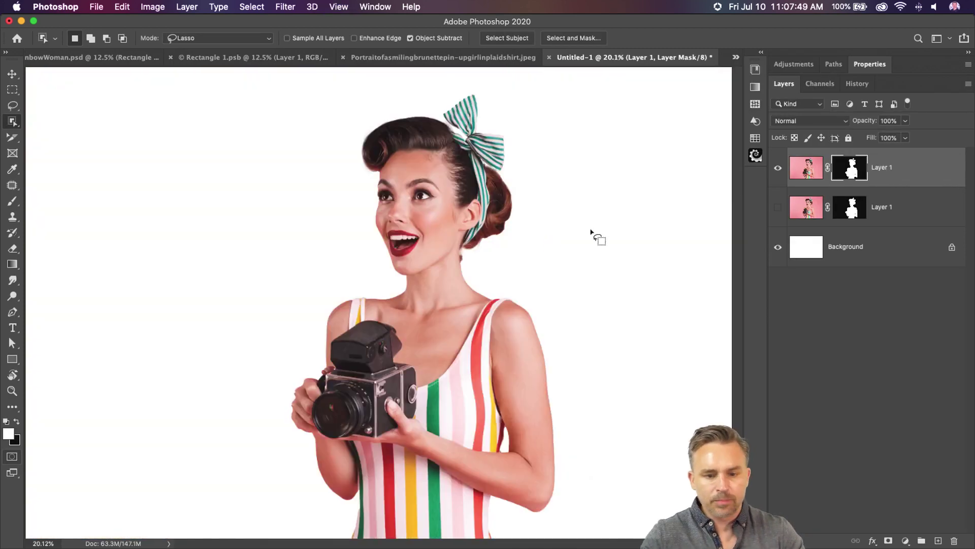
pyautogui.click(876, 254)
pyautogui.click(938, 540)
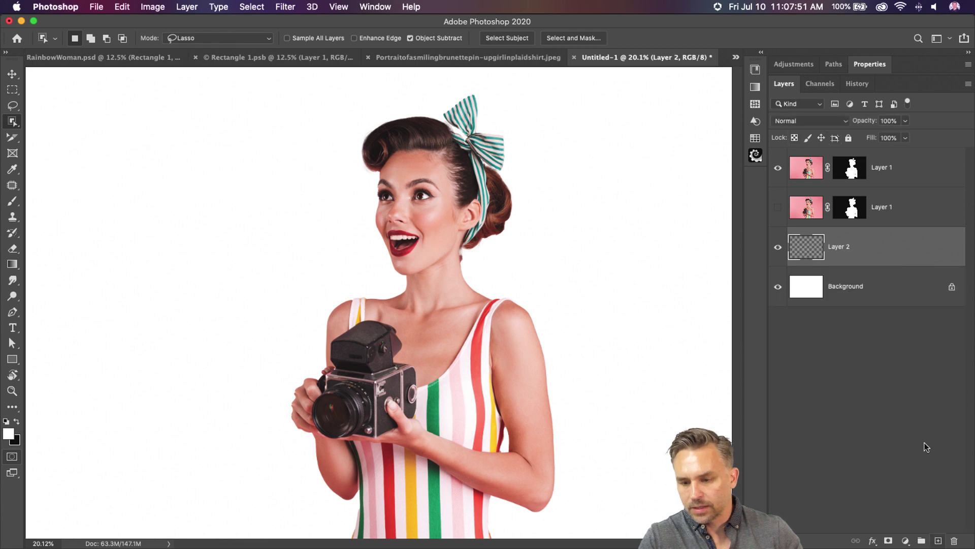
# Turn the empty layer into a gradient fill, try grey and blue presets, and settle on the pale pink-to-light-blue one
pyautogui.click(762, 54)
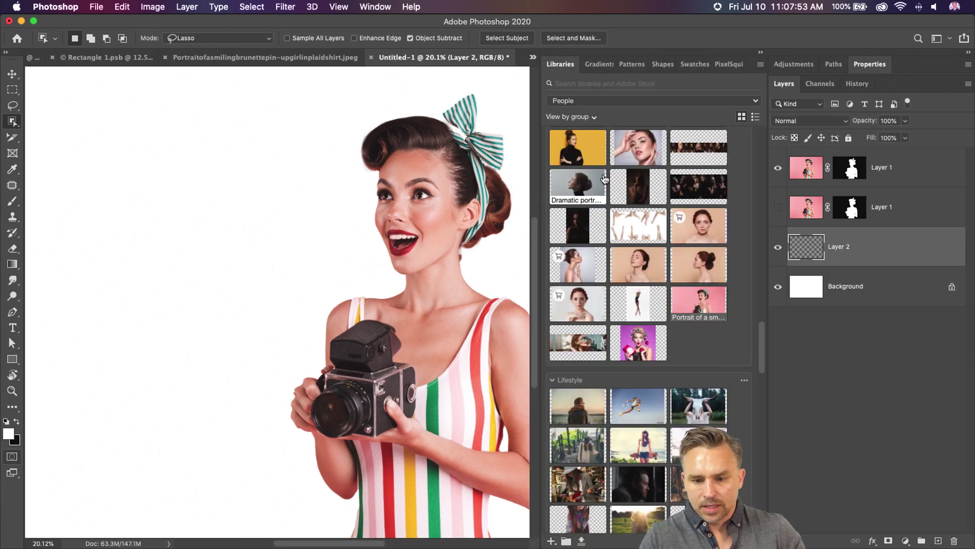
pyautogui.click(629, 65)
pyautogui.click(609, 66)
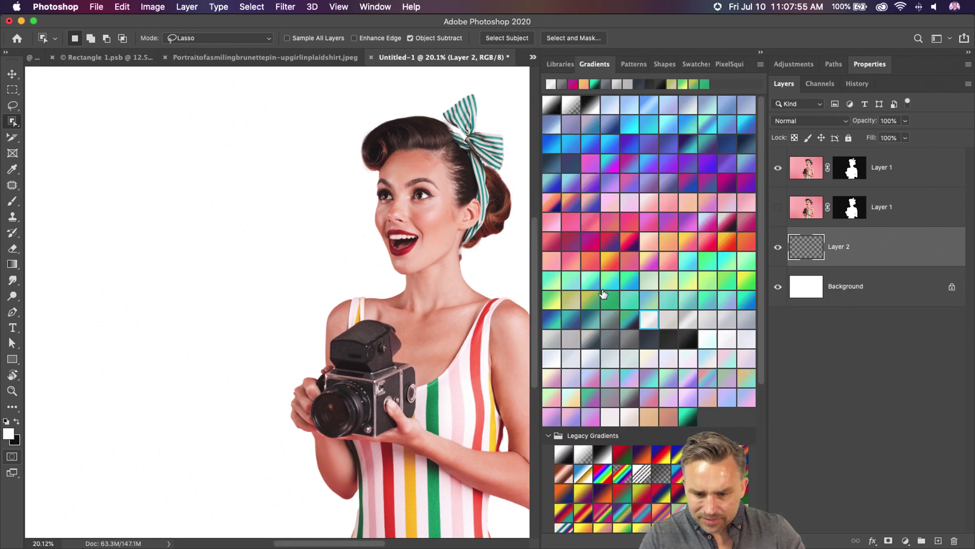
pyautogui.click(628, 347)
pyautogui.click(683, 321)
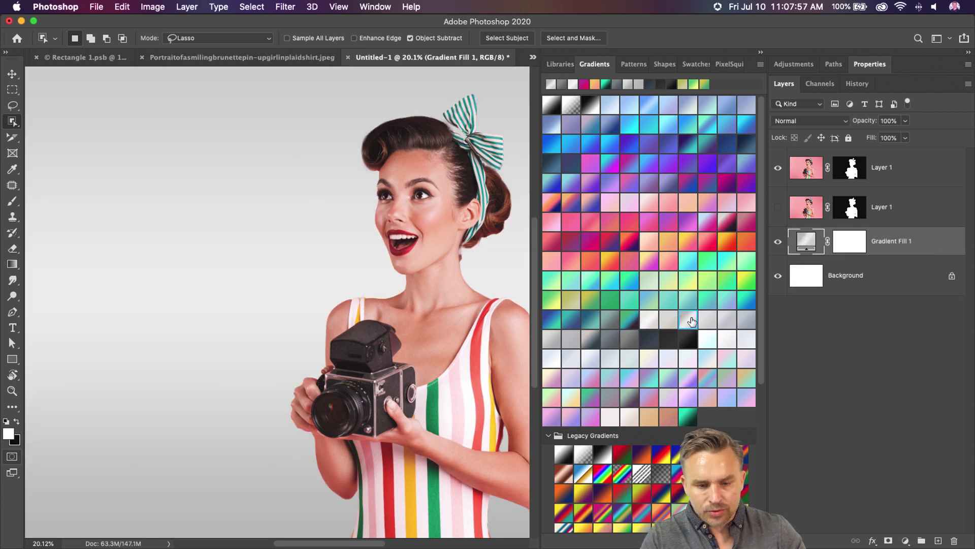
pyautogui.click(708, 362)
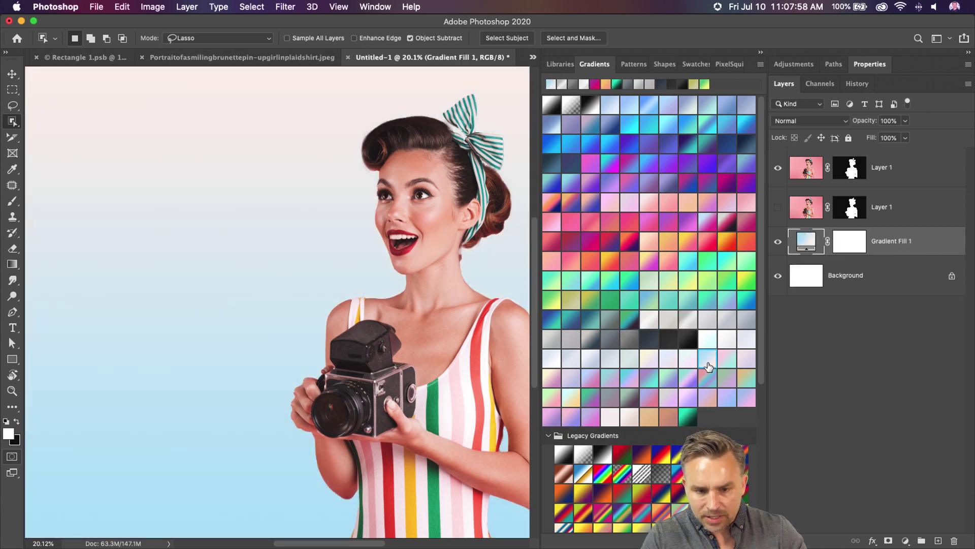
pyautogui.click(670, 359)
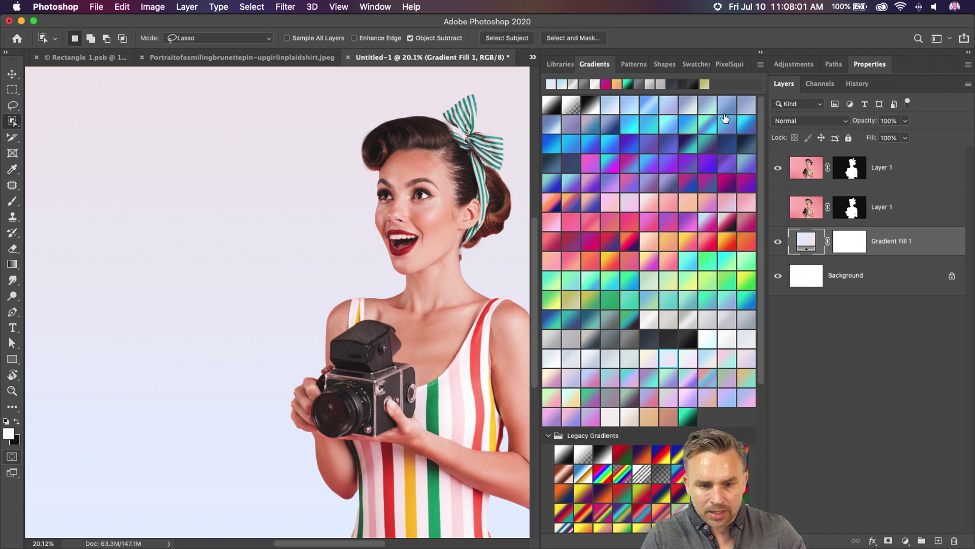
pyautogui.click(761, 51)
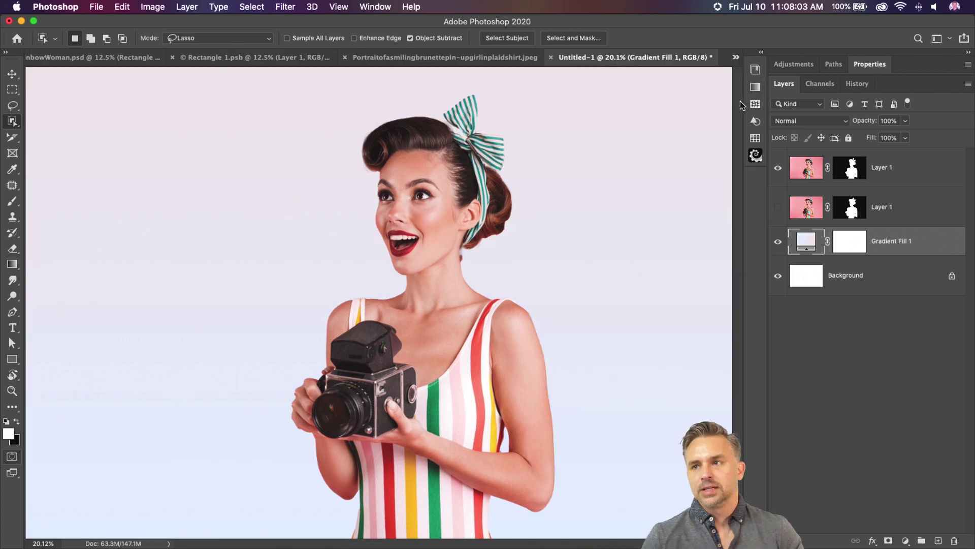
pyautogui.click(12, 74)
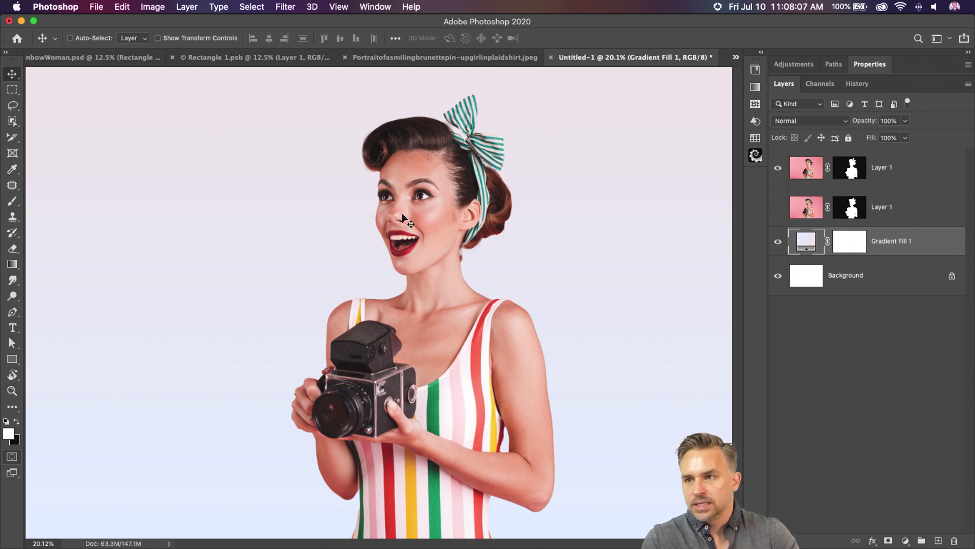
pyautogui.moveTo(586, 541)
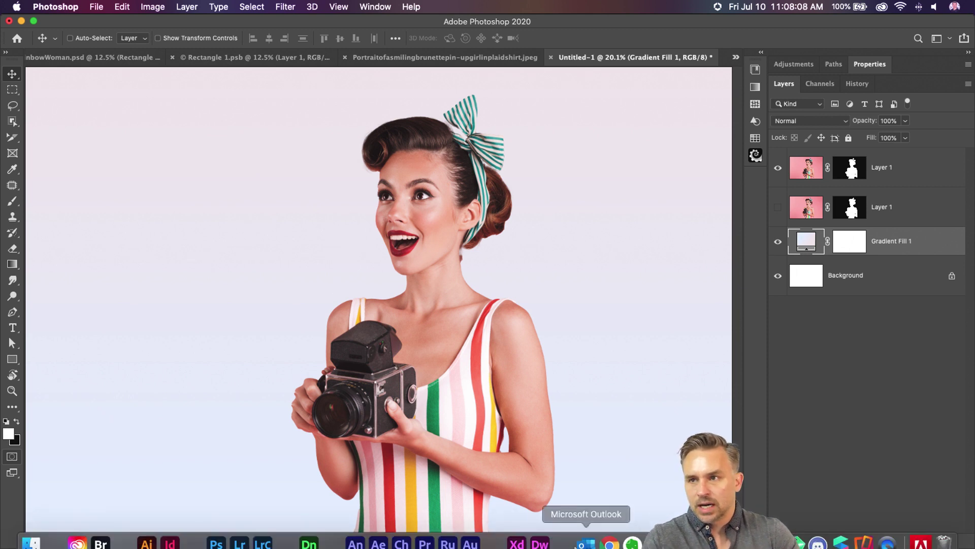
# Switch to Illustrator and bring up the Dreams3.ai document
pyautogui.click(146, 533)
pyautogui.click(579, 199)
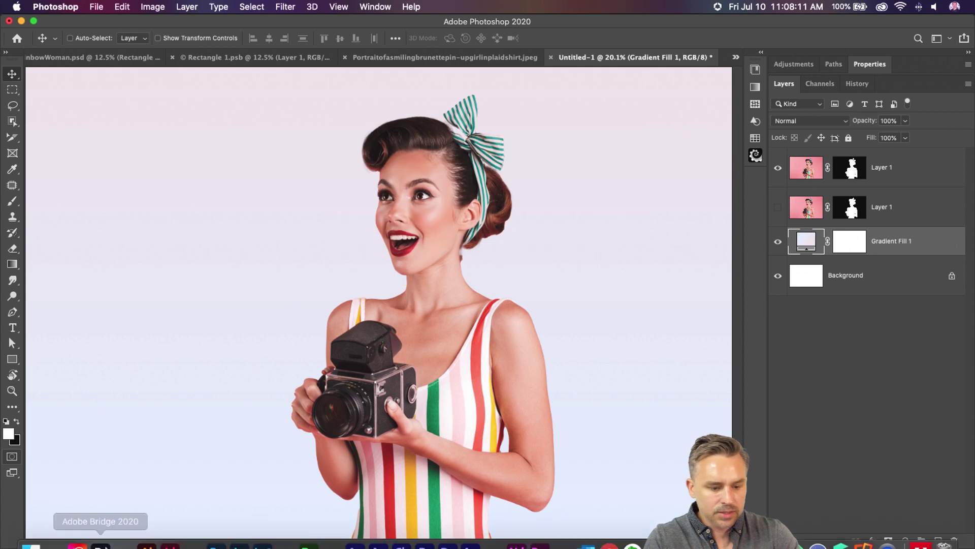
pyautogui.click(147, 534)
pyautogui.click(214, 84)
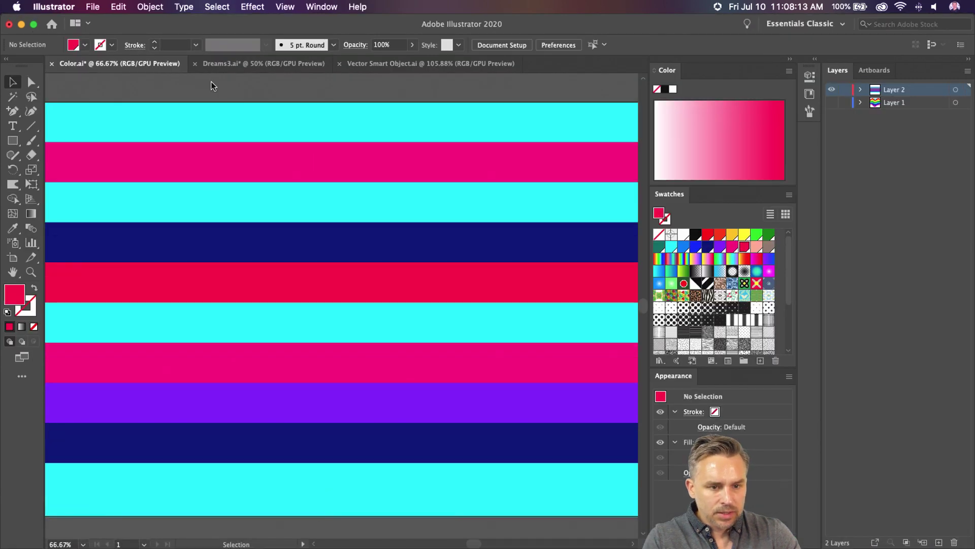
pyautogui.click(281, 70)
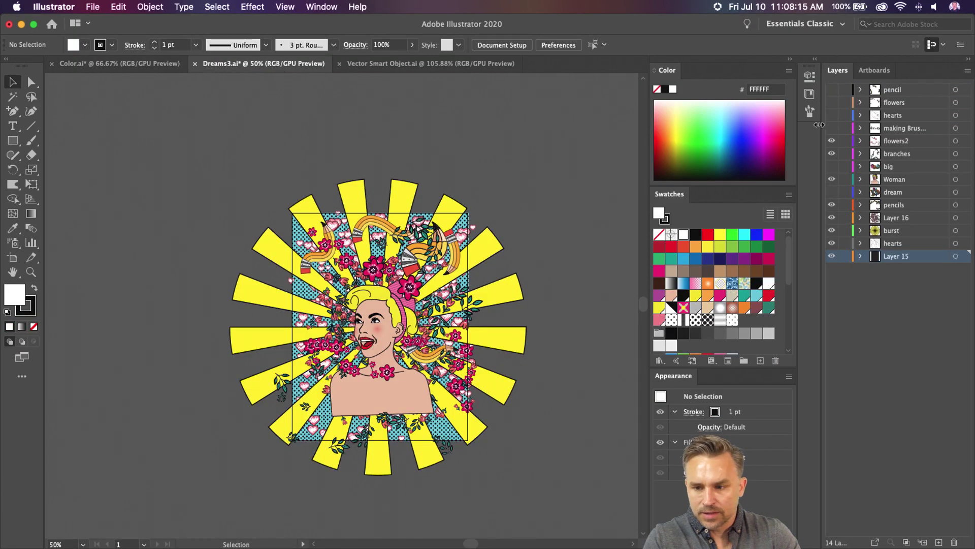
pyautogui.moveTo(831, 101); pyautogui.dragTo(830, 192)
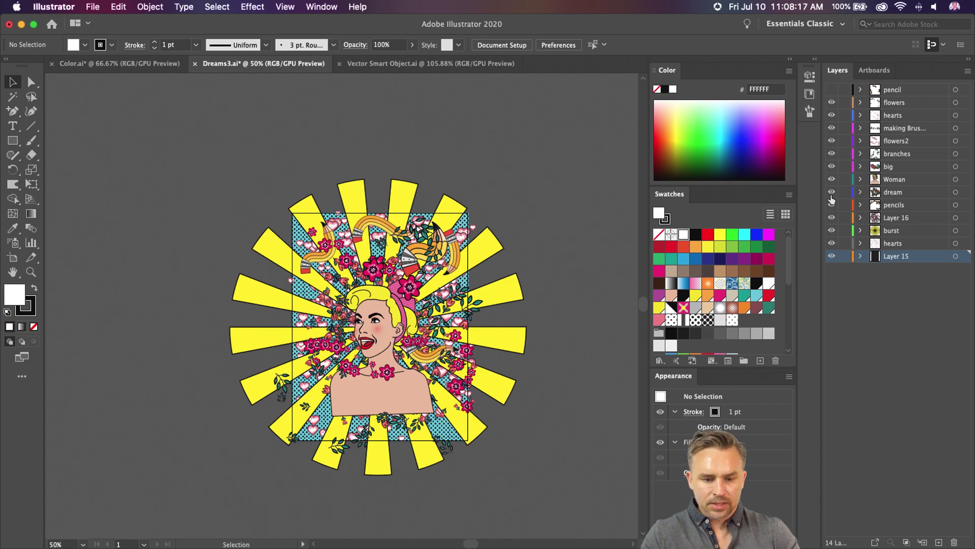
pyautogui.press('super+z')
pyautogui.press('super+z')
pyautogui.press('super+z')
pyautogui.press('super+z')
pyautogui.press('super+z')
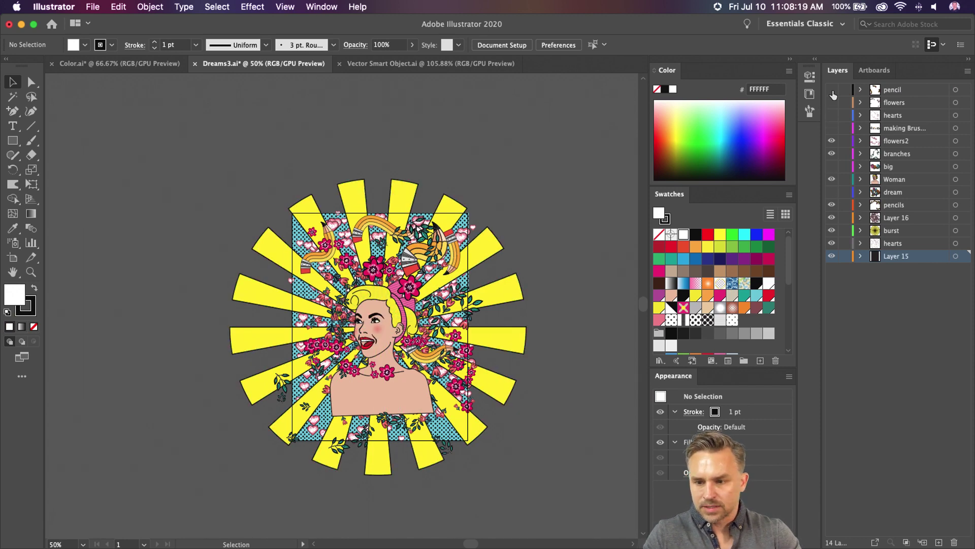
# Show all the hidden layers of the artwork, from pencil down to dream, and view the woman's face close up
pyautogui.moveTo(833, 95); pyautogui.dragTo(832, 188)
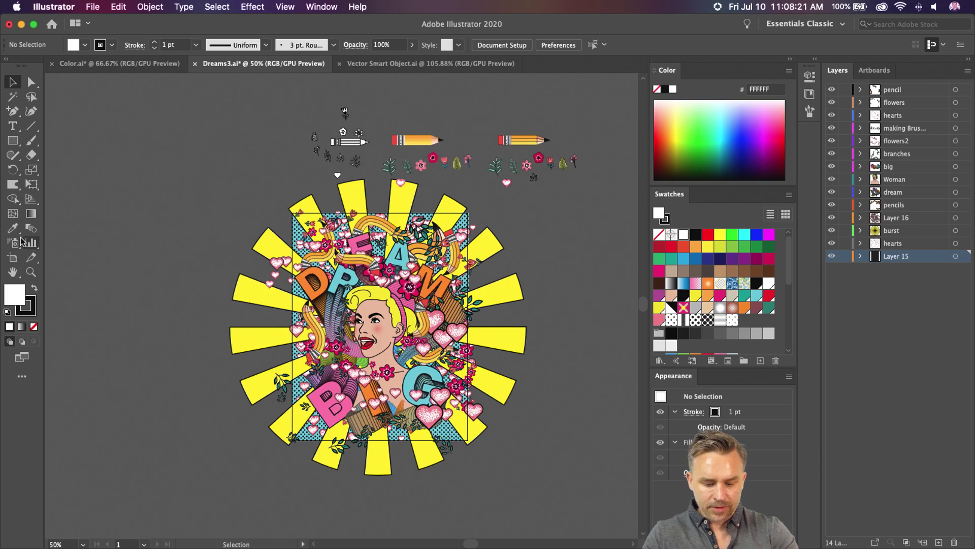
pyautogui.press('super+plus')
pyautogui.press('super+plus')
pyautogui.press('super+plus')
pyautogui.hscroll(2, 341, 305)
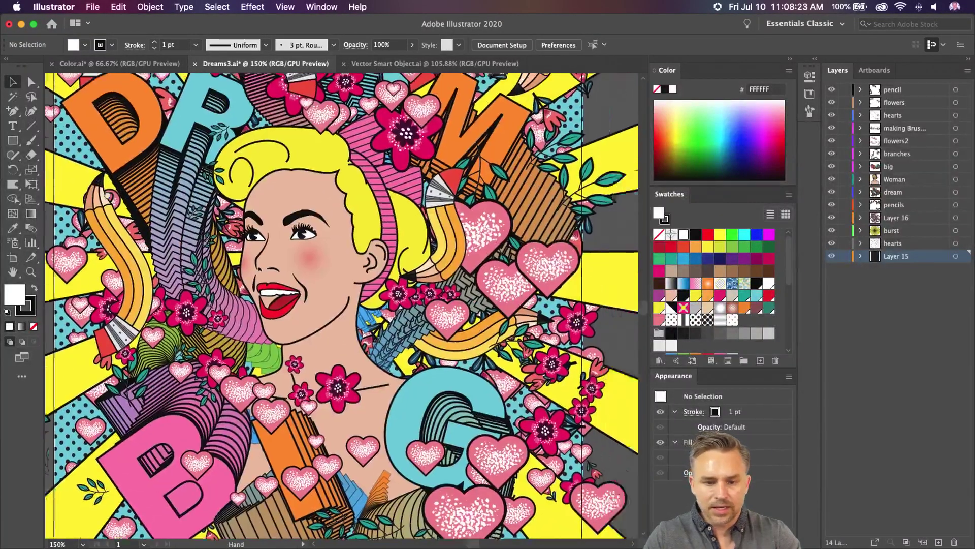
pyautogui.moveTo(107, 207); pyautogui.dragTo(161, 221)
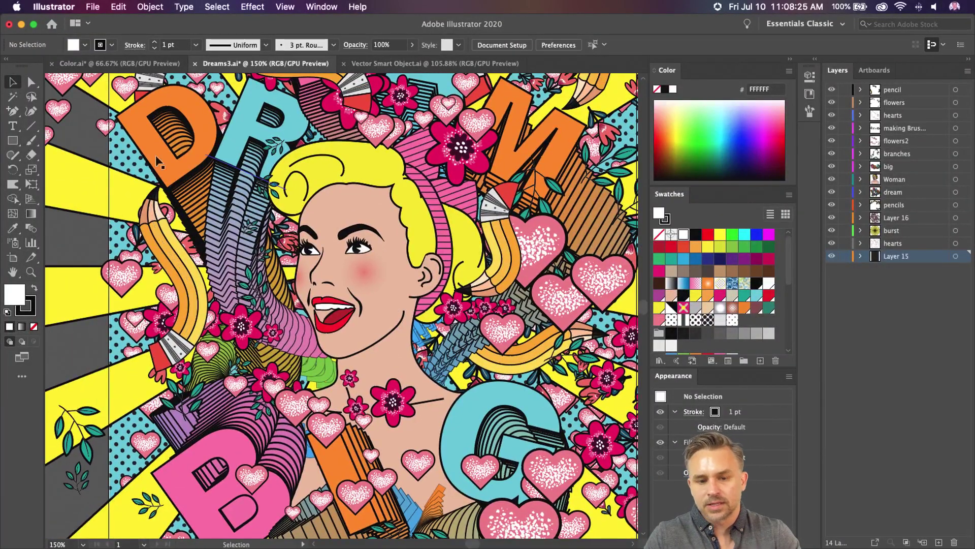
# Hide the pencil, dream, big and brush-making layers, leaving the woman, flowers, hearts and burst showing
pyautogui.click(888, 104)
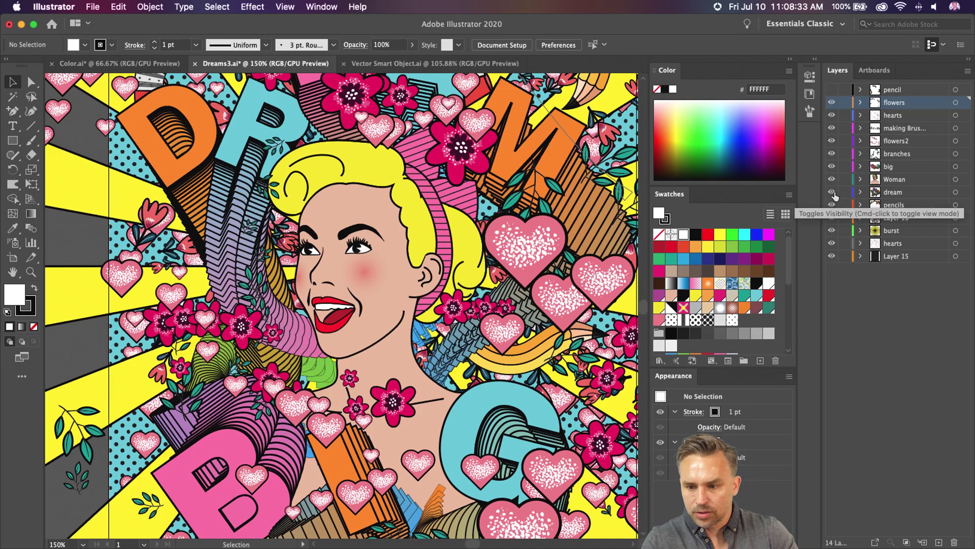
pyautogui.click(832, 192)
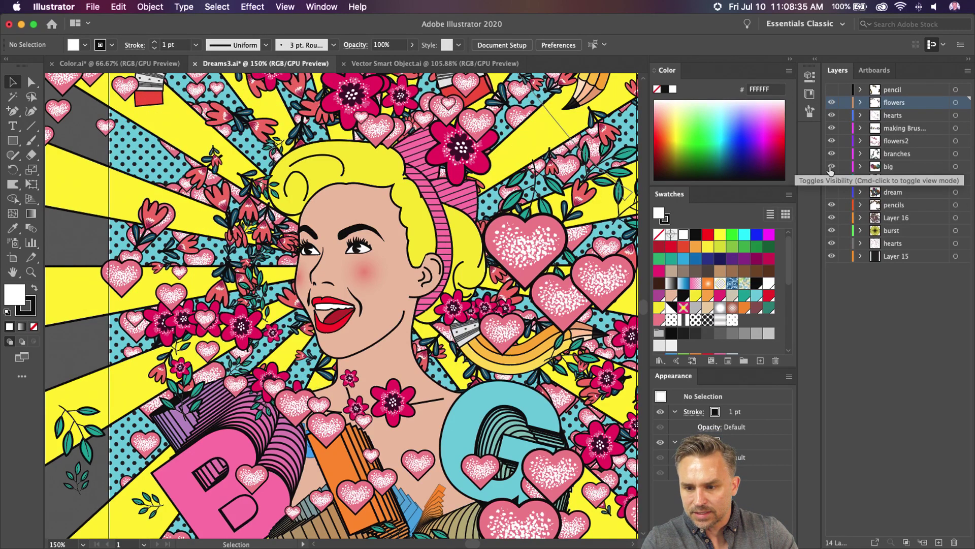
pyautogui.click(831, 166)
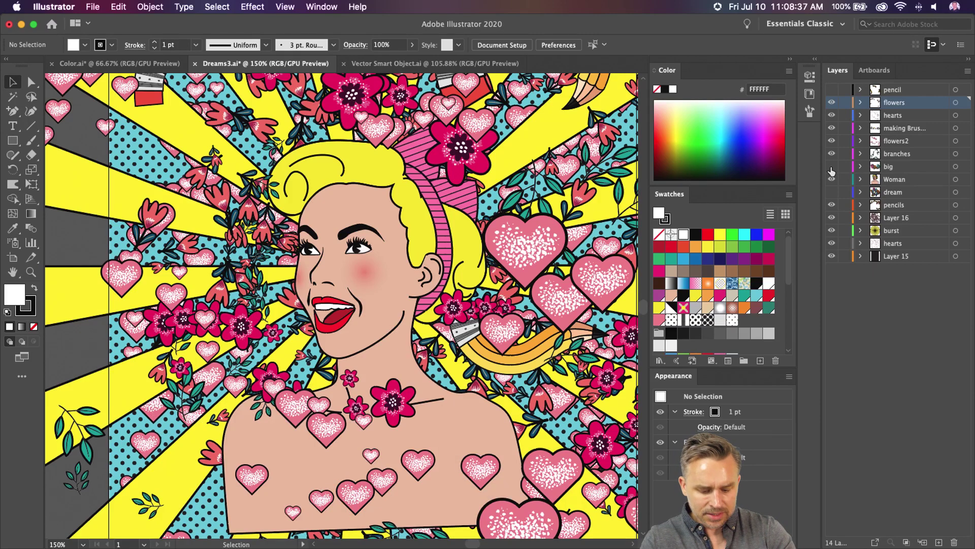
pyautogui.press('super+minus')
pyautogui.press('super+minus')
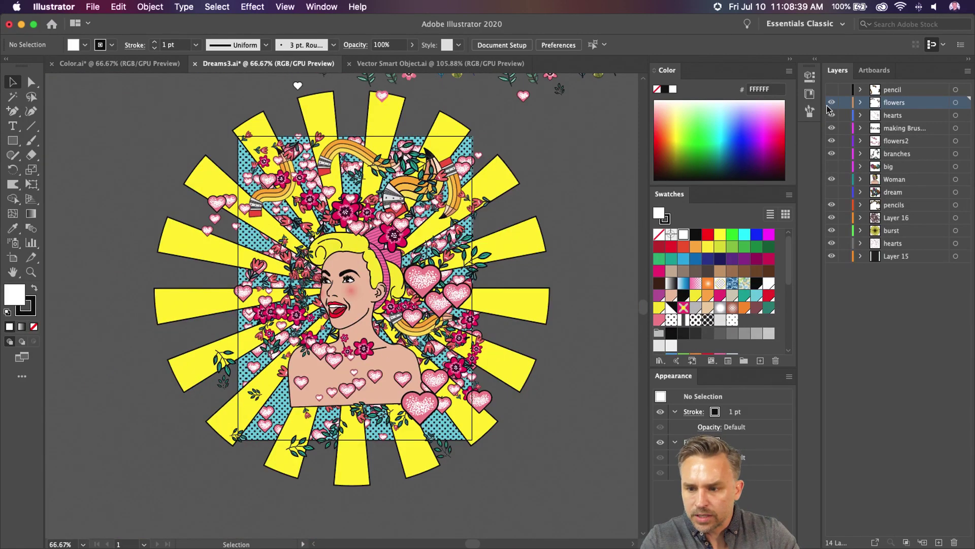
pyautogui.click(831, 130)
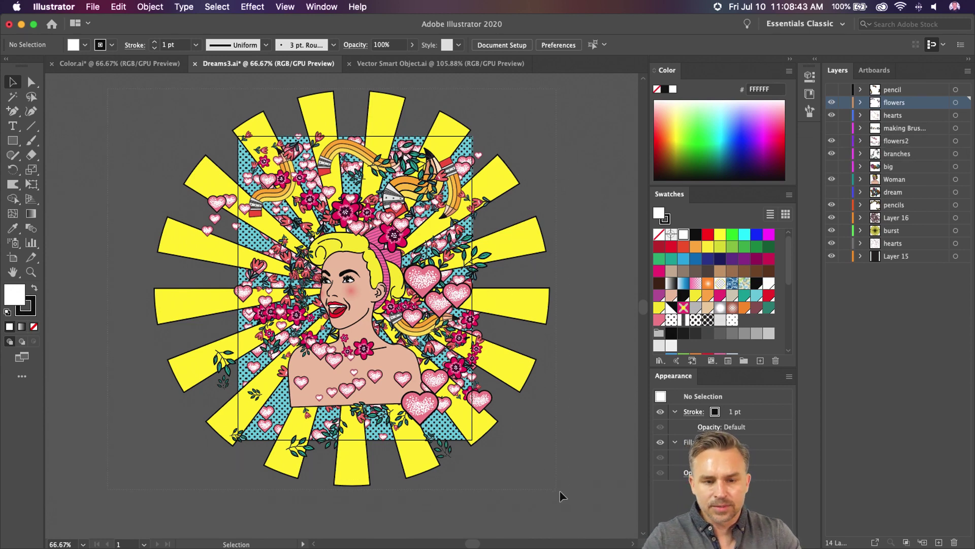
# Select all the visible artwork and copy it
pyautogui.press('super+a')
pyautogui.press('a')
pyautogui.press('v')
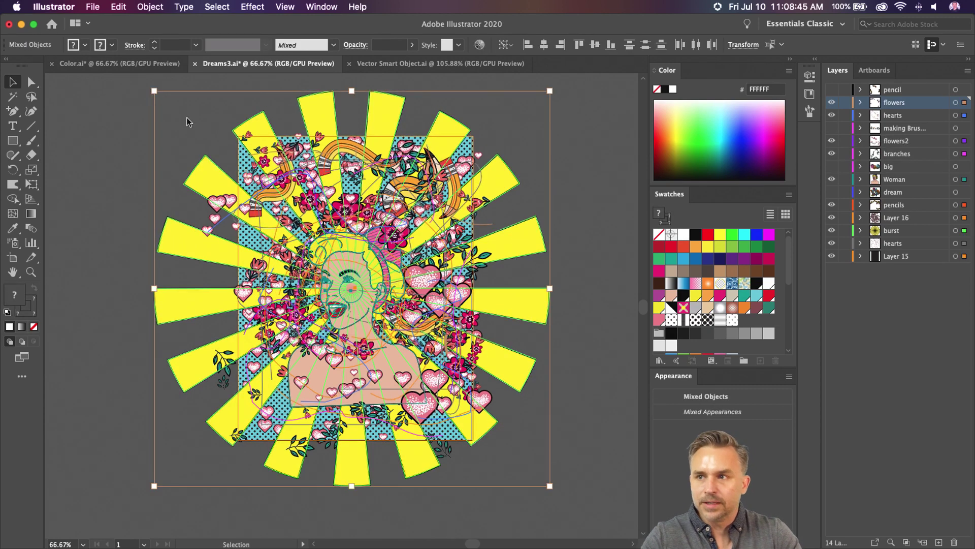
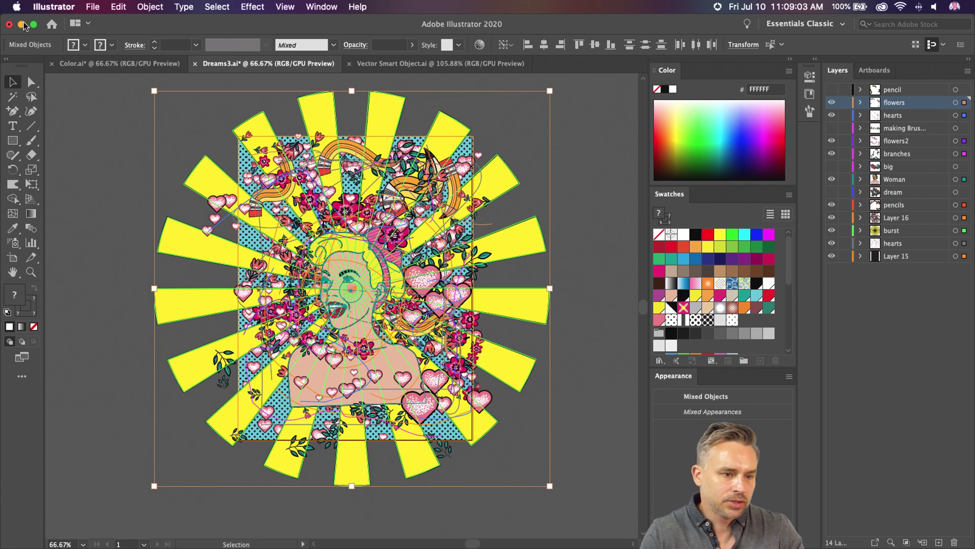
# Switch back to Photoshop and paste the artwork as a Smart Object above the topmost masked Layer 1
pyautogui.moveTo(153, 543)
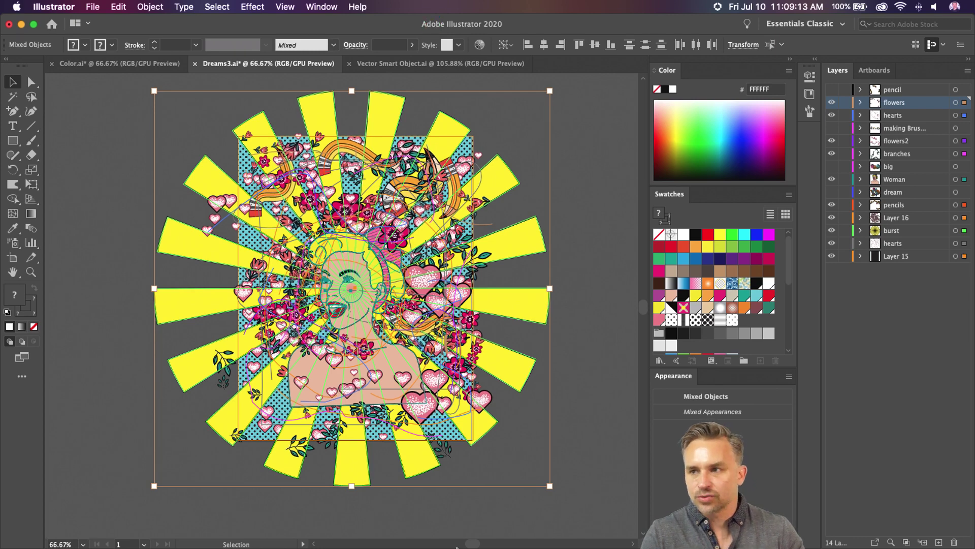
pyautogui.moveTo(401, 543)
pyautogui.click(216, 533)
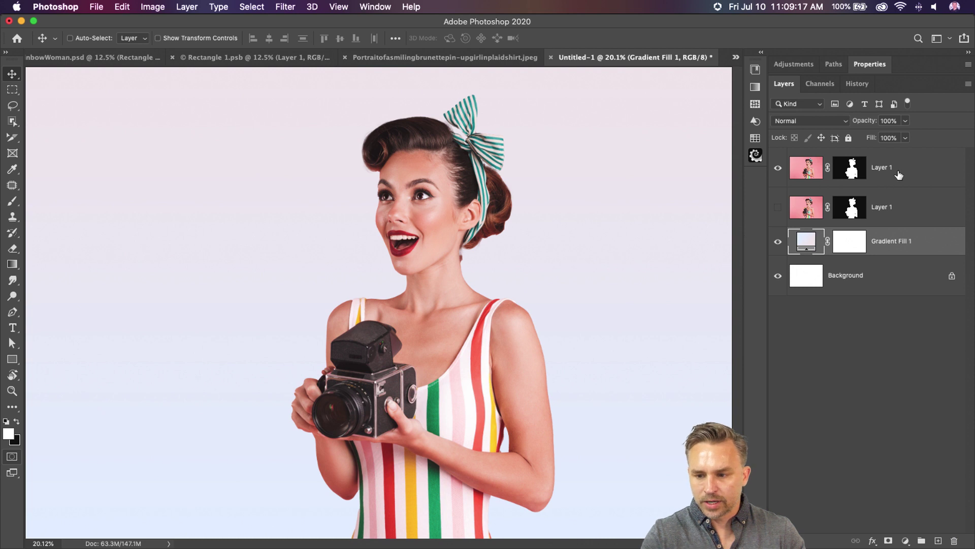
pyautogui.keyDown('super'); pyautogui.click(451, 195); pyautogui.keyUp('super')
pyautogui.press('super+v')
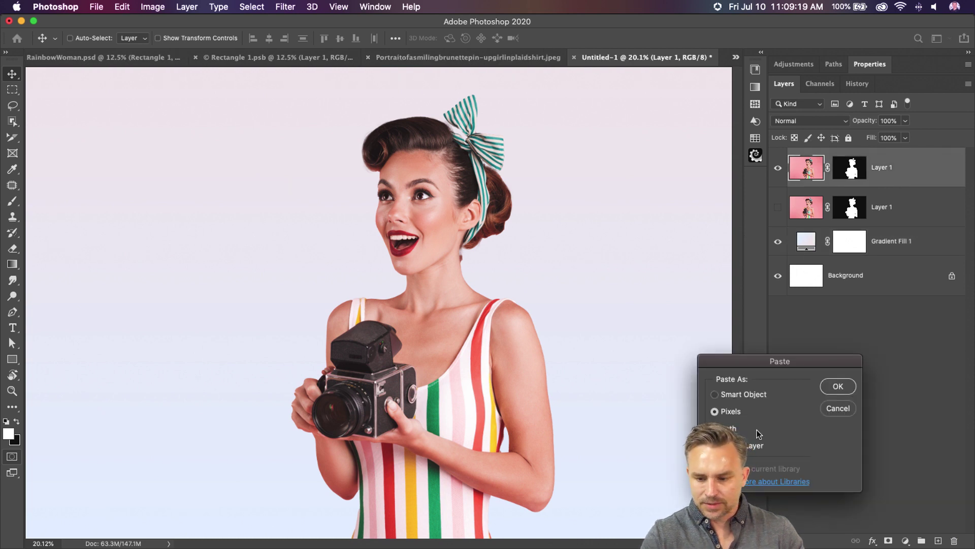
pyautogui.click(729, 396)
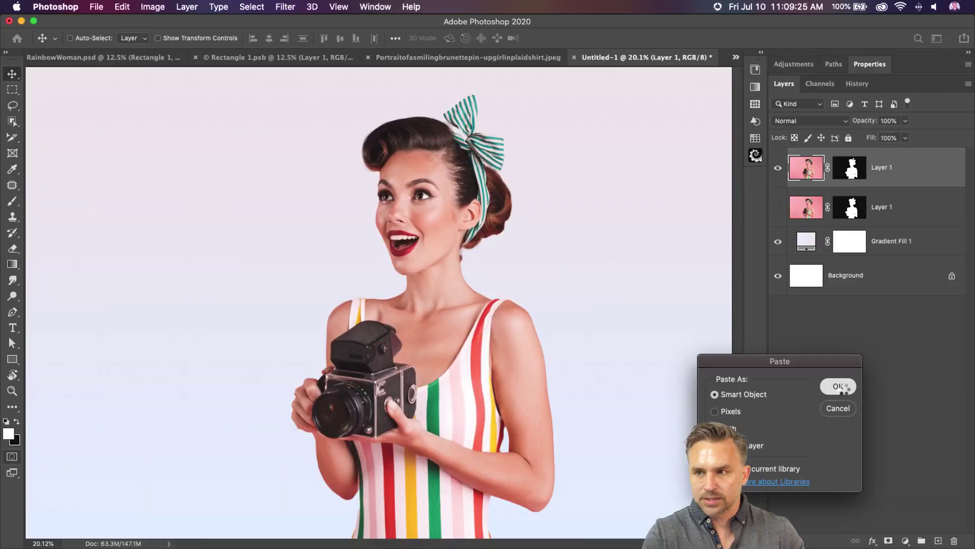
pyautogui.click(809, 364)
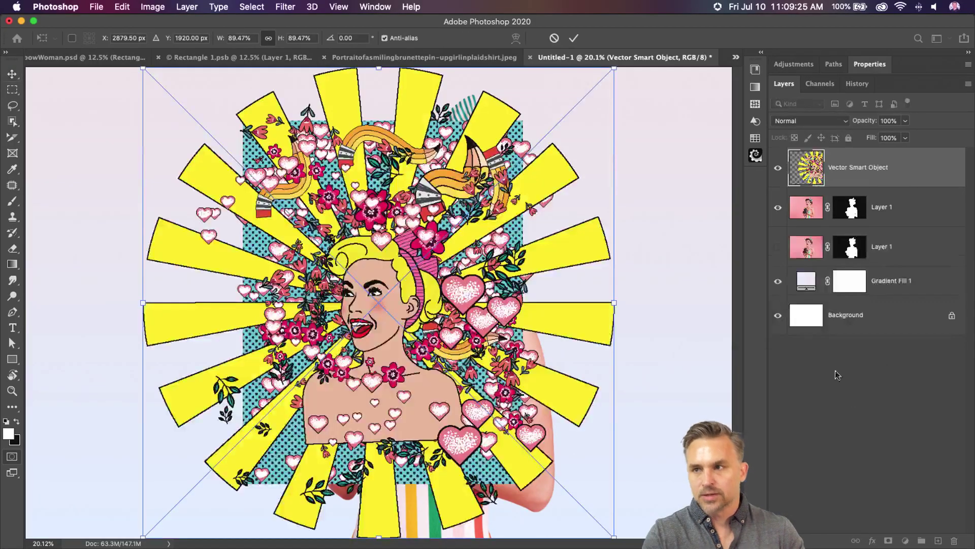
# Enlarge the pasted artwork proportionally to about 131% and move it over the photographed woman
pyautogui.moveTo(199, 124); pyautogui.dragTo(311, 239)
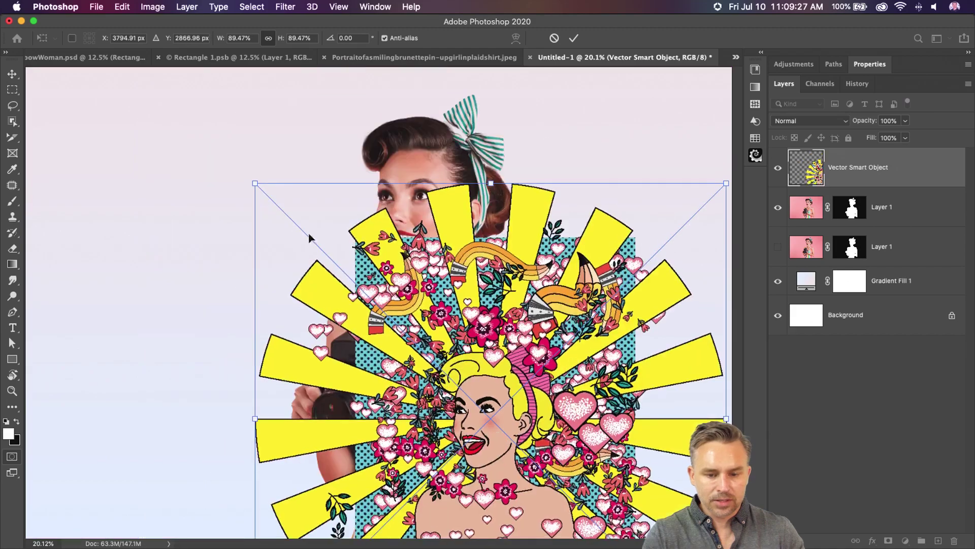
pyautogui.moveTo(7, 11); pyautogui.dragTo(36, 4)
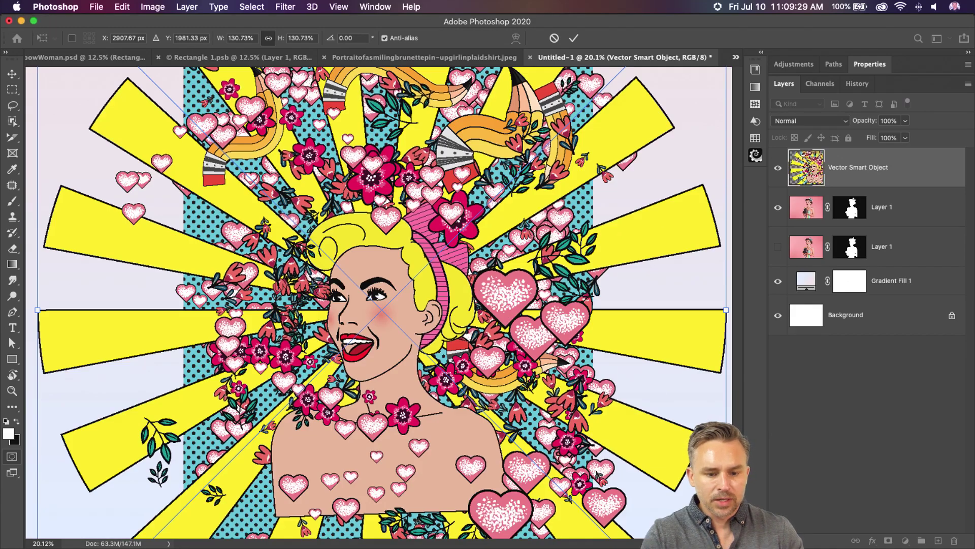
pyautogui.moveTo(234, 356); pyautogui.dragTo(281, 319)
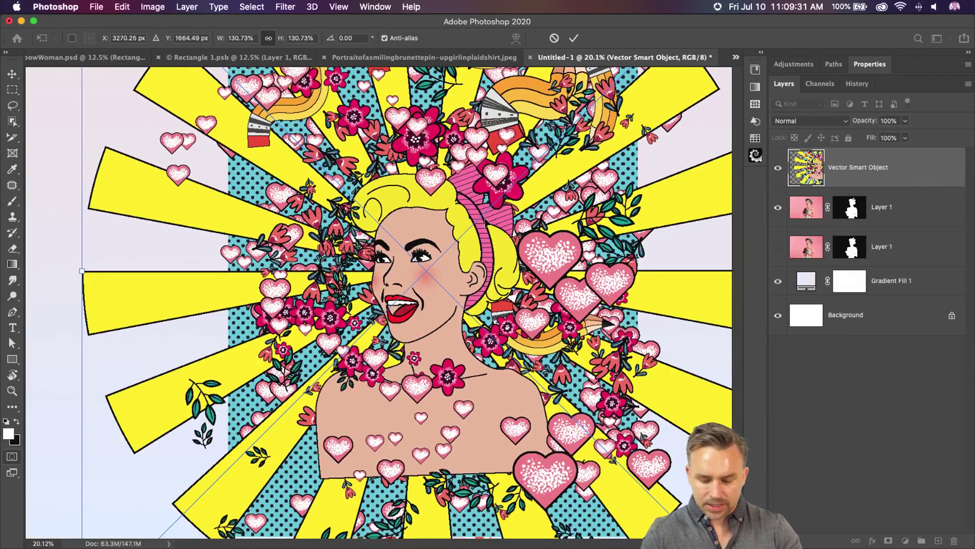
# Lower the Vector Smart Object's opacity to 39% and move its drawn face over the photographed face
pyautogui.press('super+equal')
pyautogui.press('super+equal')
pyautogui.press('Escape')
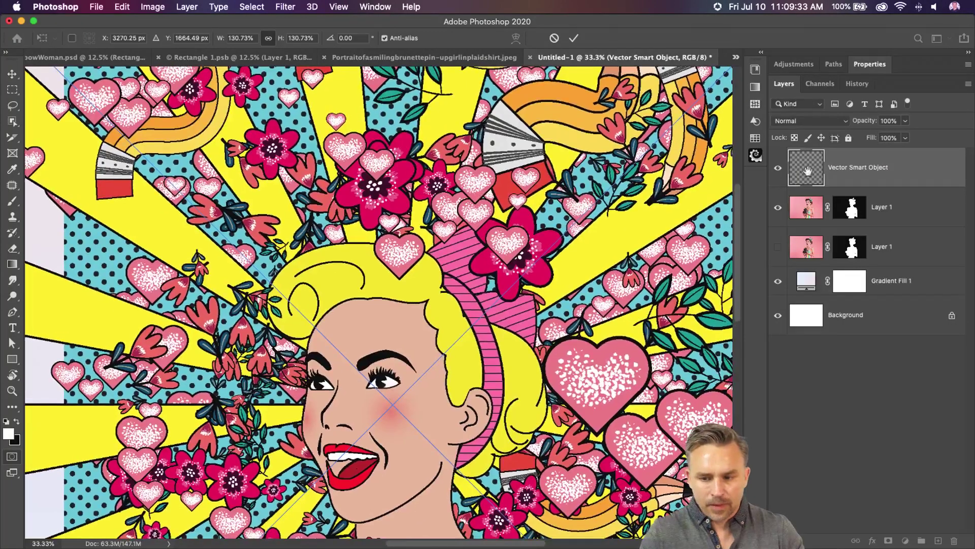
pyautogui.moveTo(865, 123); pyautogui.dragTo(826, 120)
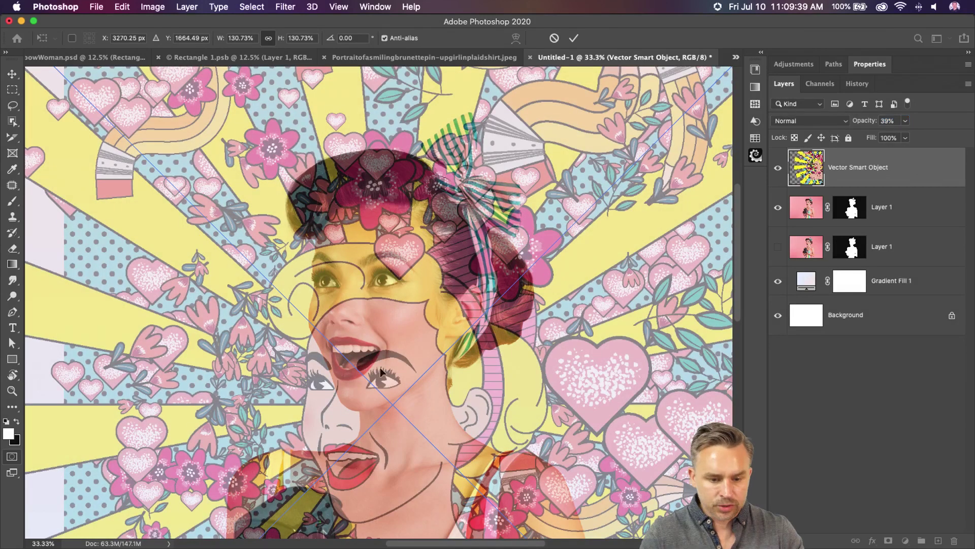
pyautogui.moveTo(346, 367); pyautogui.dragTo(351, 291)
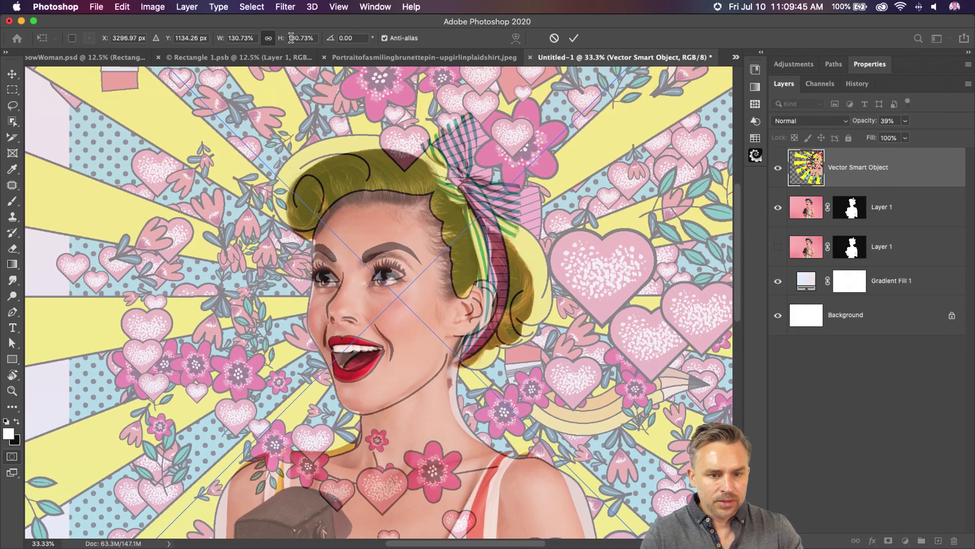
# Scale the artwork to 120%, shift it so the drawn facial features match the photo, and commit the transform
pyautogui.click(291, 38)
pyautogui.write('120')
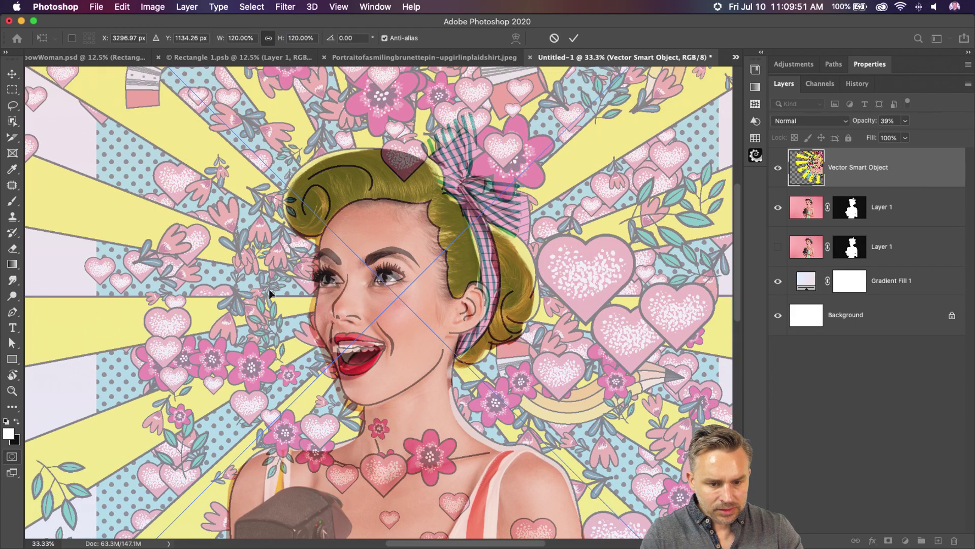
pyautogui.moveTo(269, 293)
pyautogui.mouseDown()
pyautogui.moveTo(277, 301)
pyautogui.moveTo(280, 292)
pyautogui.moveTo(264, 309)
pyautogui.mouseUp()
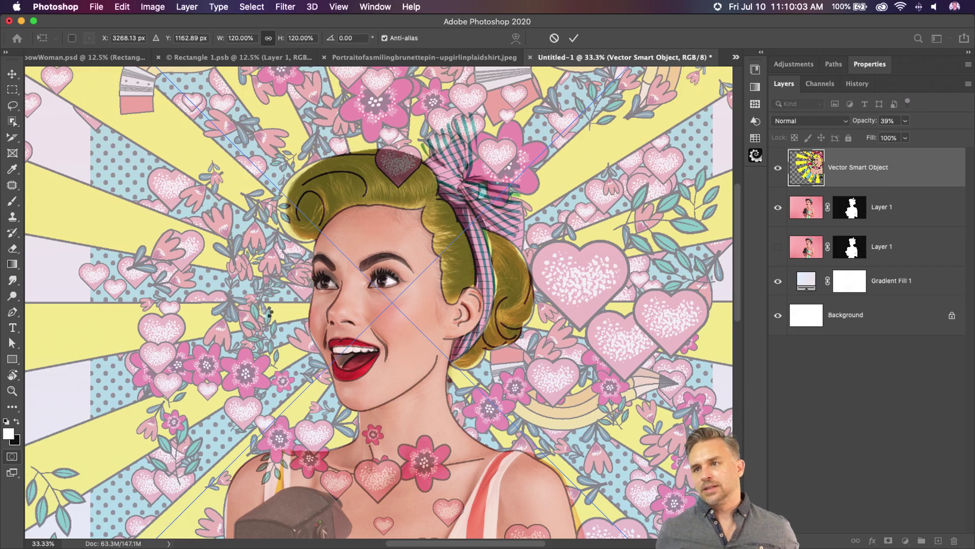
pyautogui.press('Return')
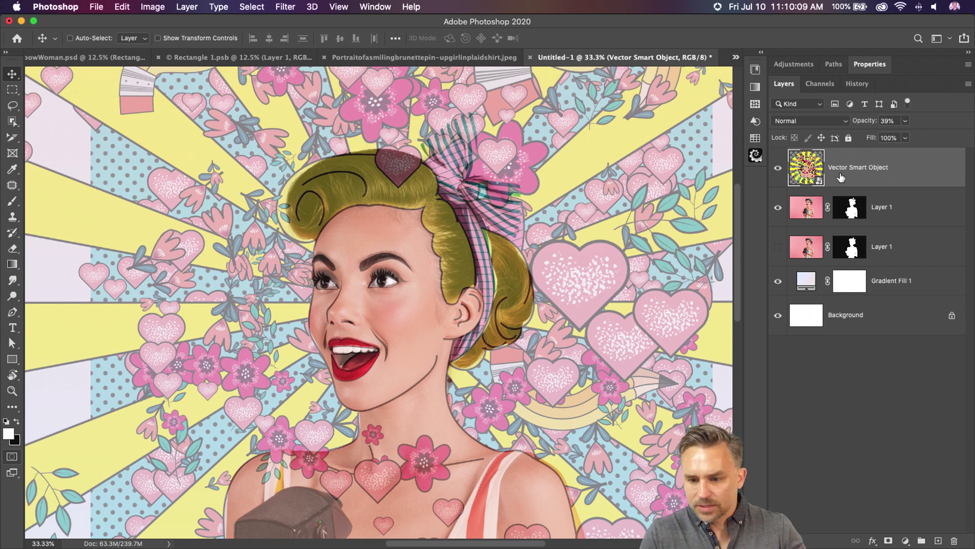
# Restore the Vector Smart Object layer's opacity to 100% and open its contents for editing in Illustrator
pyautogui.moveTo(863, 121); pyautogui.dragTo(929, 122)
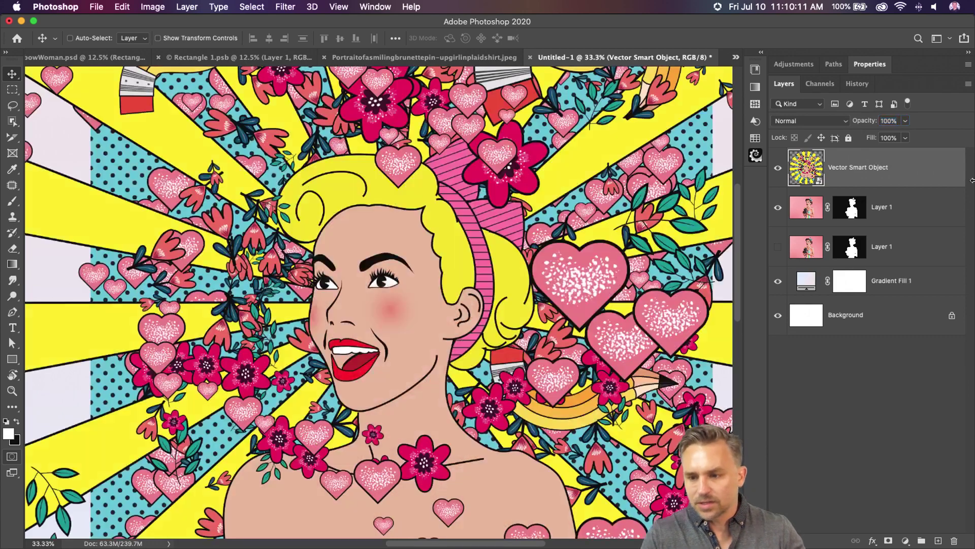
pyautogui.press('super+minus')
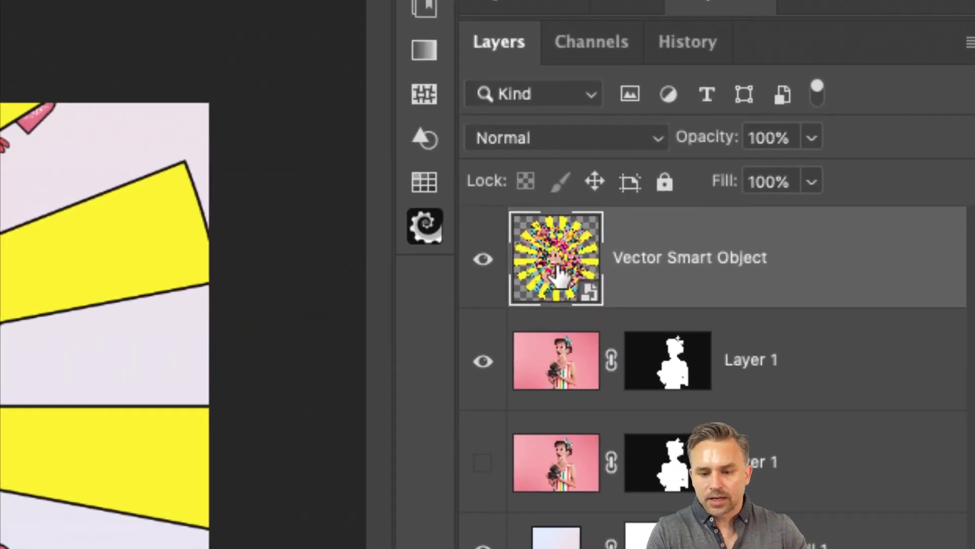
pyautogui.doubleClick(560, 275)
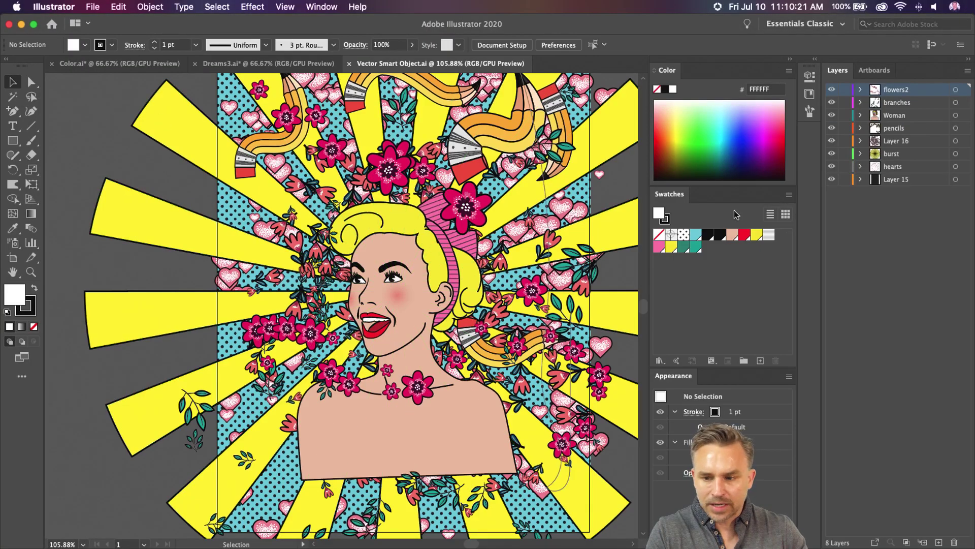
# Lock every layer from flowers2 down to hearts, leaving only Layer 15 editable
pyautogui.click(885, 172)
pyautogui.click(844, 180)
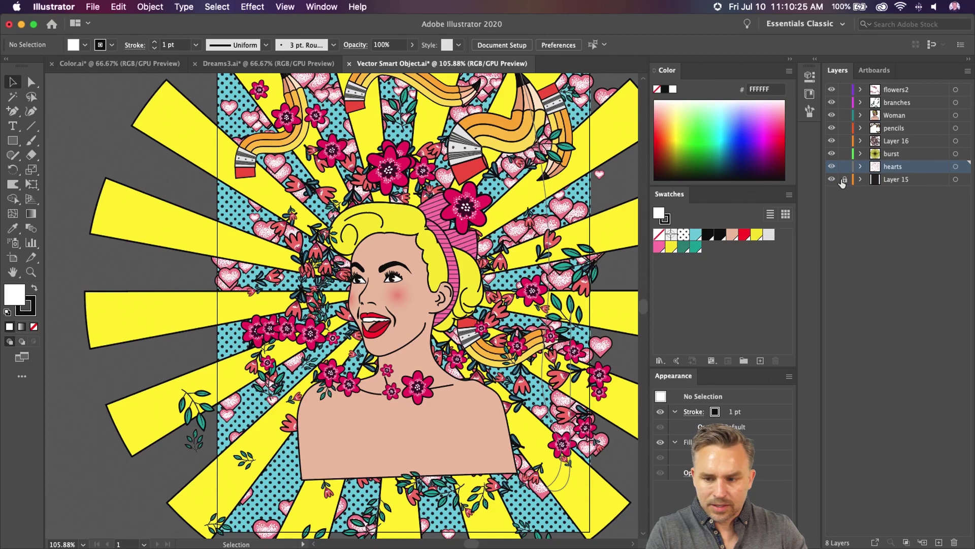
pyautogui.click(878, 182)
pyautogui.moveTo(843, 169); pyautogui.dragTo(844, 89)
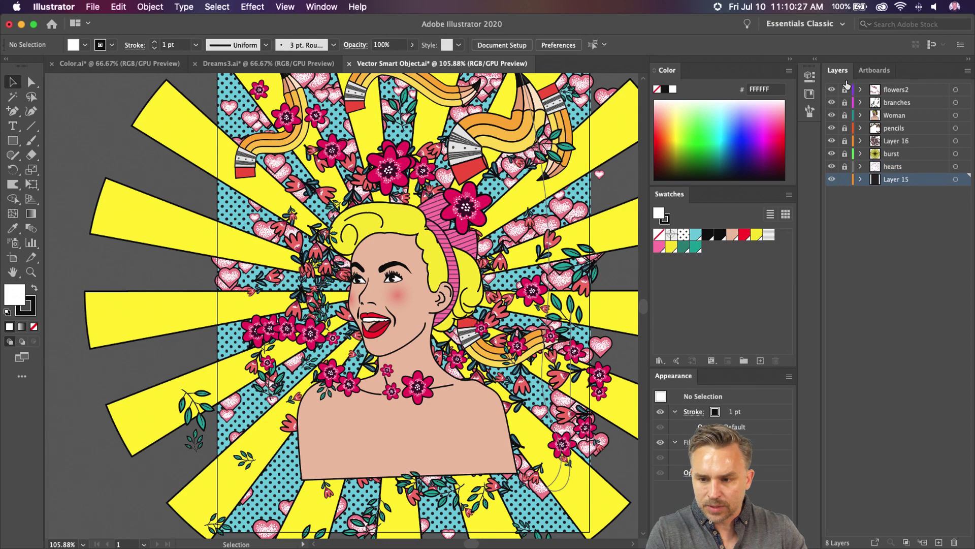
# Widen the dotted turquoise background rectangle on both sides past the sunburst rays, to about 1077 px wide
pyautogui.click(221, 219)
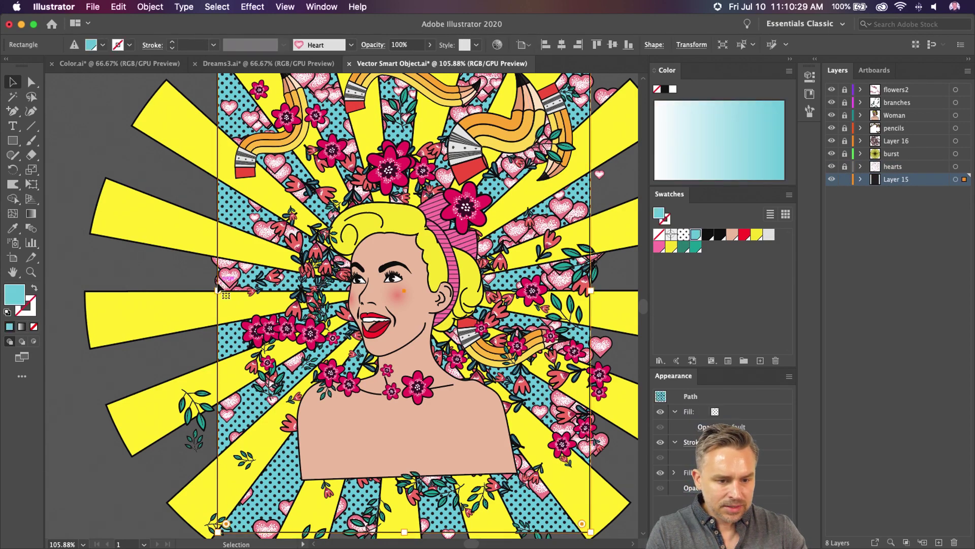
pyautogui.moveTo(218, 291); pyautogui.dragTo(71, 282)
pyautogui.hscroll(5, 475, 313)
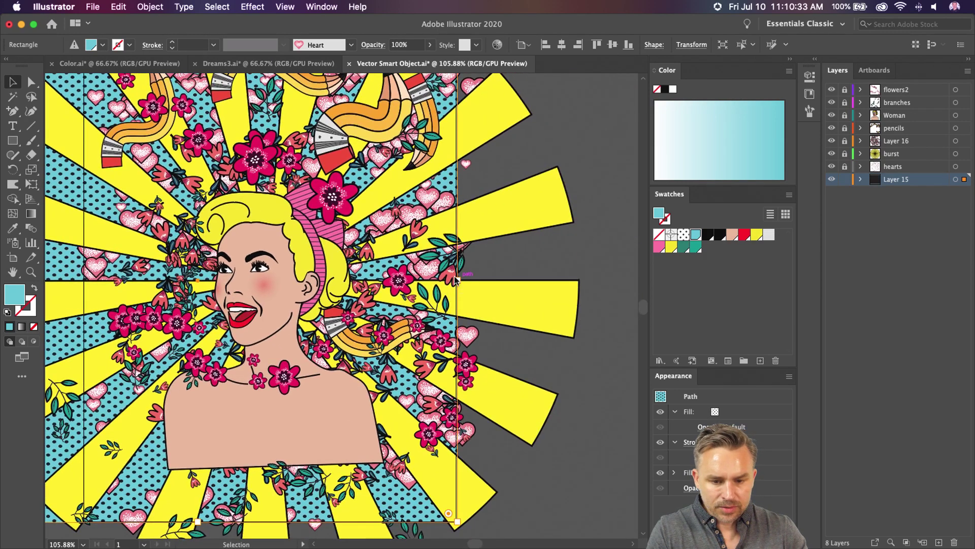
pyautogui.moveTo(457, 280); pyautogui.dragTo(595, 284)
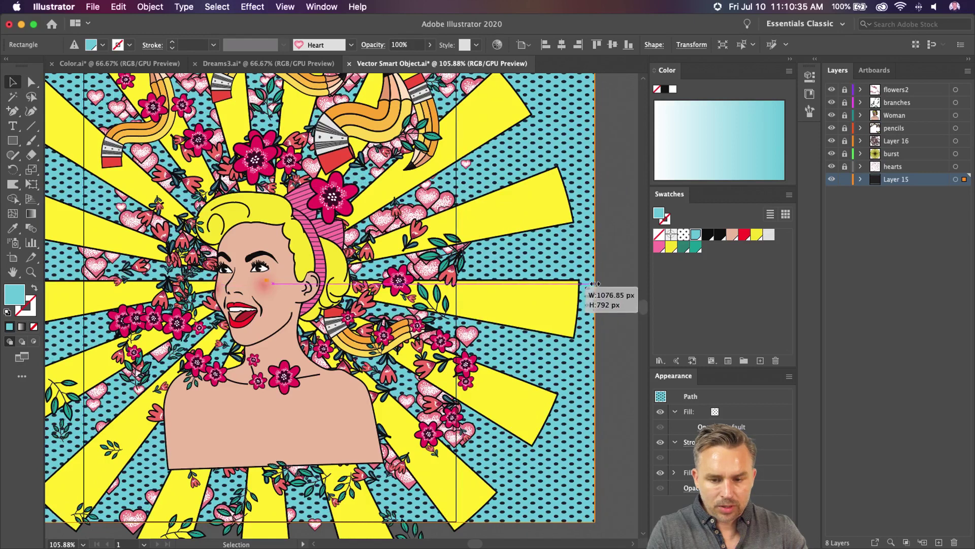
pyautogui.click(614, 311)
# Save the Vector Smart Object.ai artwork over the externally modified file and switch back to Photoshop
pyautogui.press('super+s')
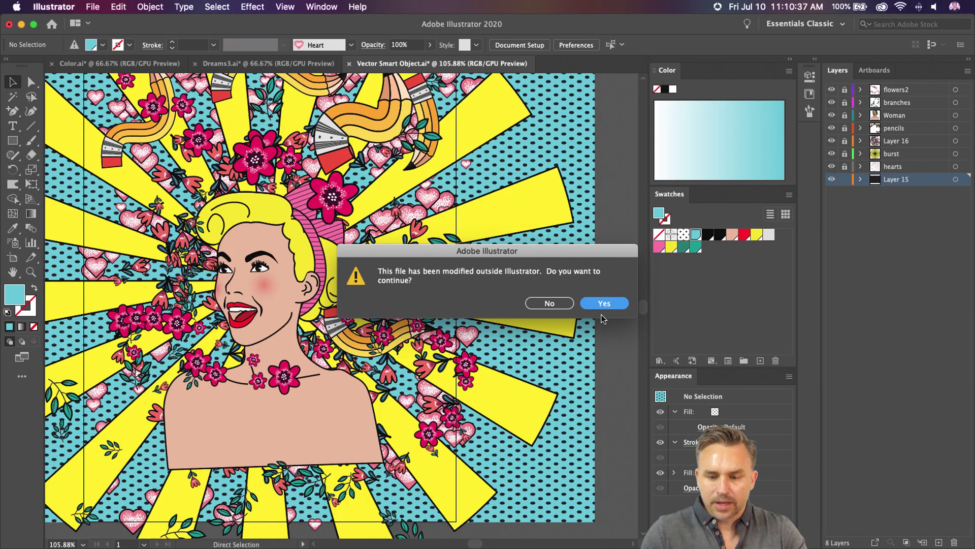
pyautogui.click(604, 304)
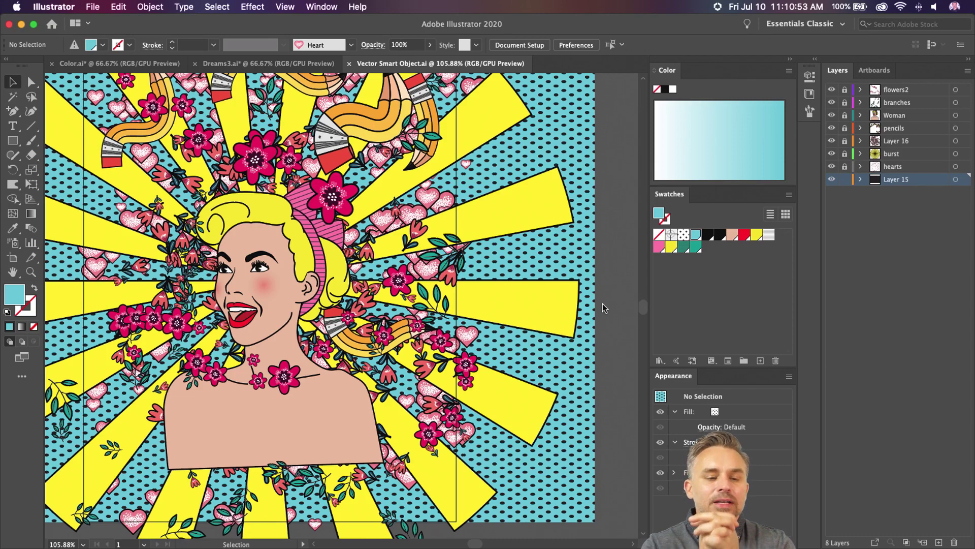
pyautogui.hscroll(-5, 340, 305)
pyautogui.scroll(2, 340, 305)
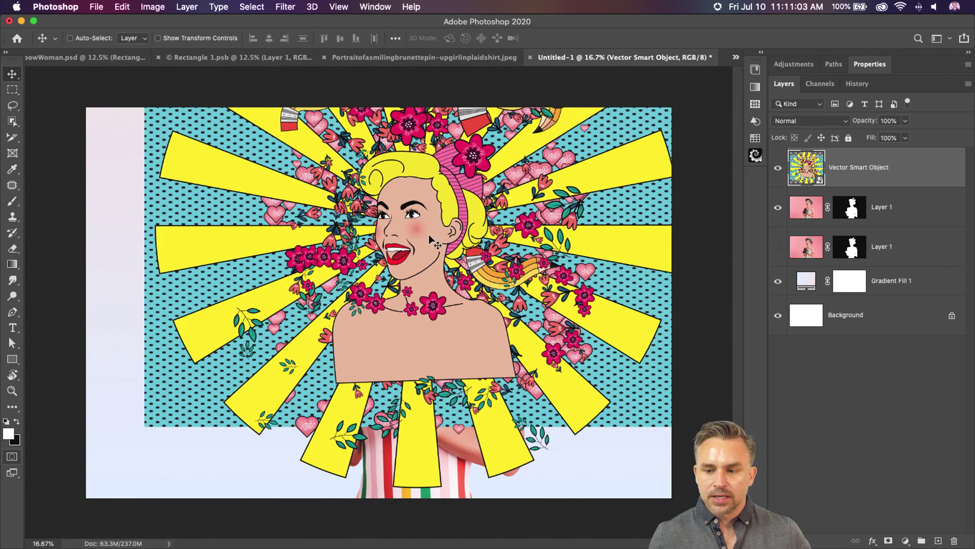
# Align the illustrated face with the photo at 60% layer opacity, and restore the Vector Smart Object's opacity to 100%
pyautogui.moveTo(865, 122); pyautogui.dragTo(841, 122)
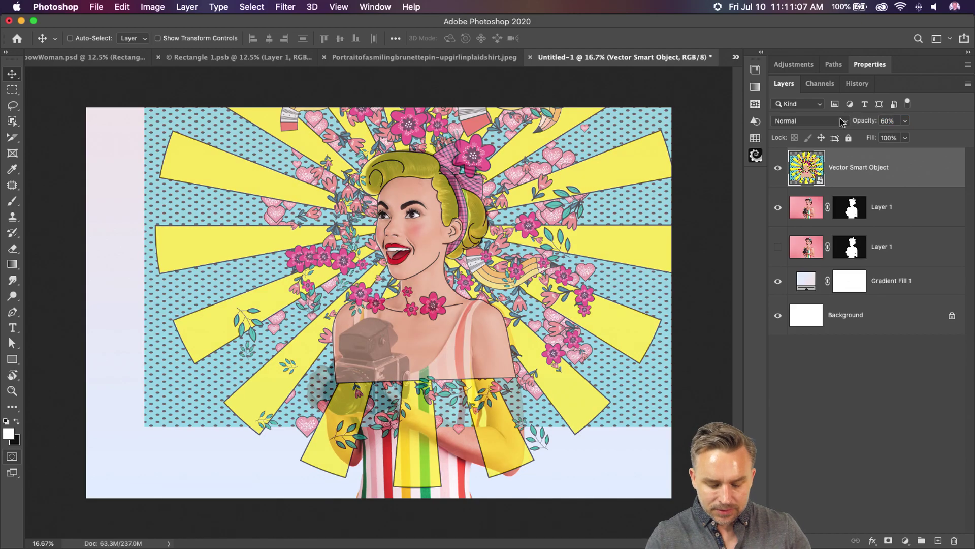
pyautogui.scroll(2, 422, 223)
pyautogui.scroll(2, 299, 277)
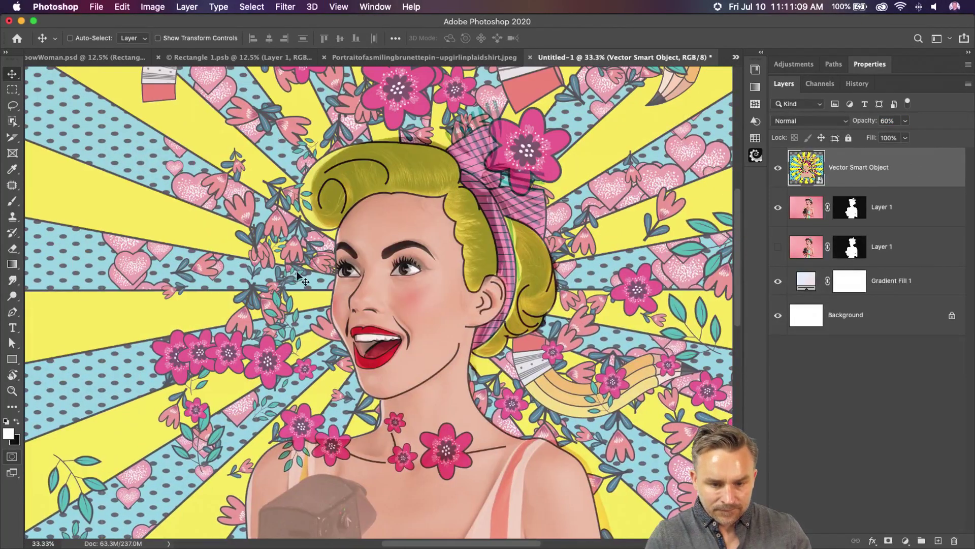
pyautogui.scroll(2, 300, 276)
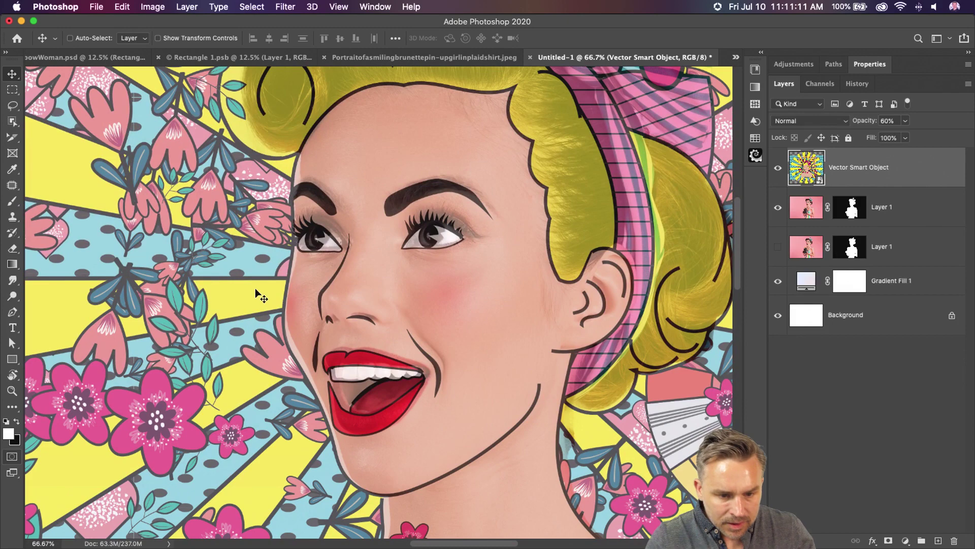
pyautogui.moveTo(255, 288); pyautogui.dragTo(258, 284)
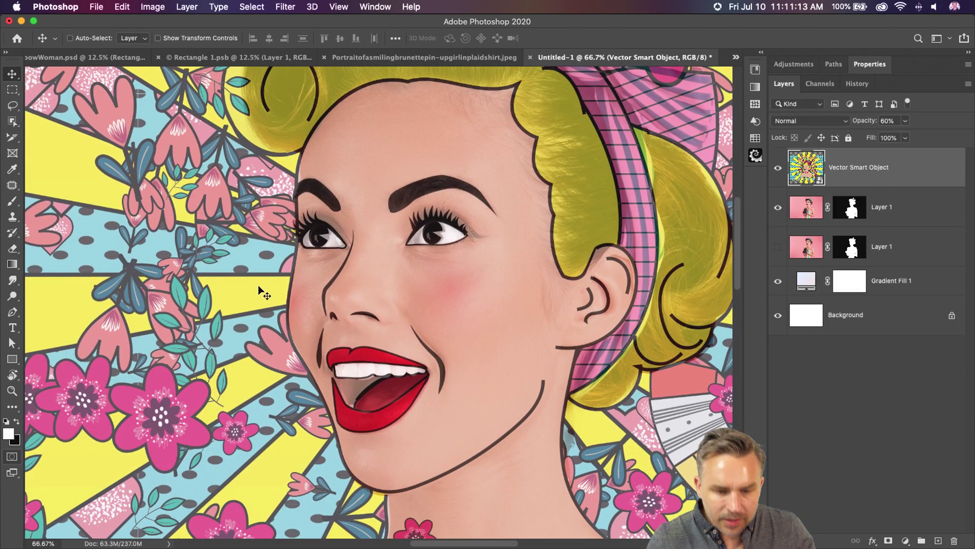
pyautogui.moveTo(862, 120); pyautogui.dragTo(972, 119)
# Crop the canvas tightly around the woman so the dotted sunburst illustration fills the frame without empty margins
pyautogui.press('super+minus')
pyautogui.press('super+minus')
pyautogui.press('super+minus')
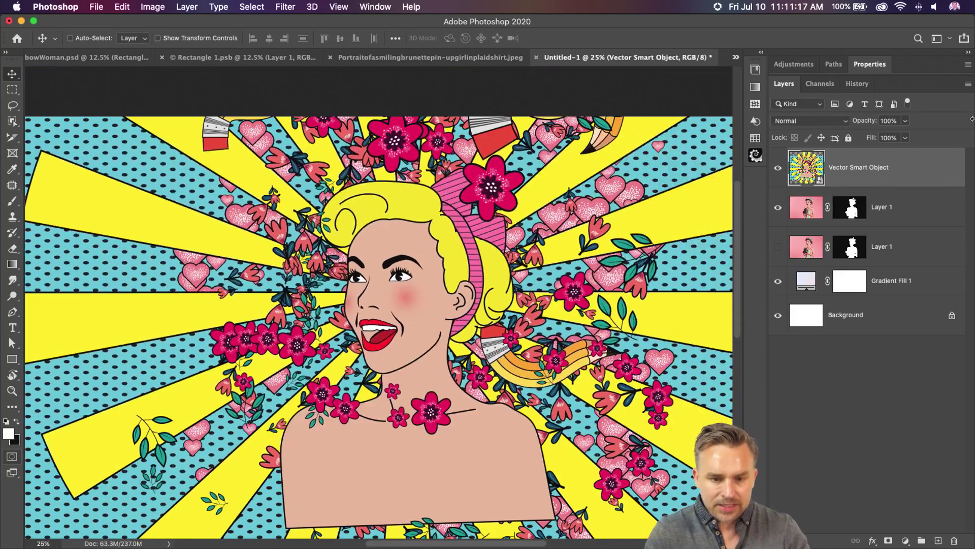
pyautogui.press('super+minus')
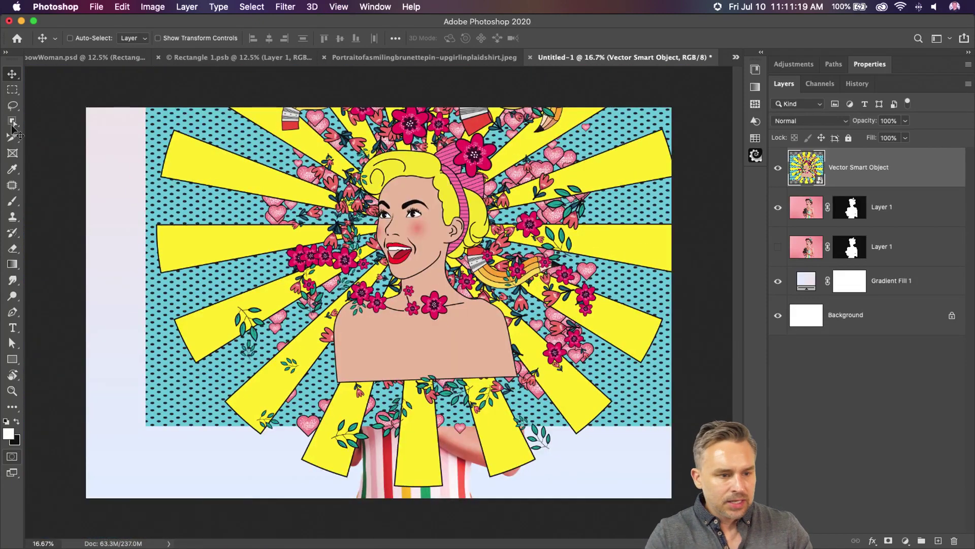
pyautogui.click(12, 122)
pyautogui.click(8, 139)
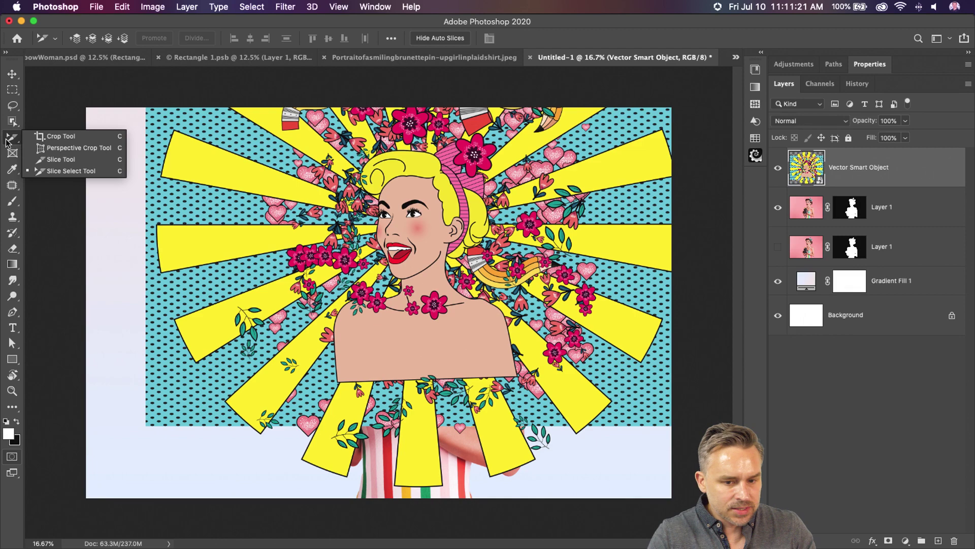
pyautogui.click(60, 136)
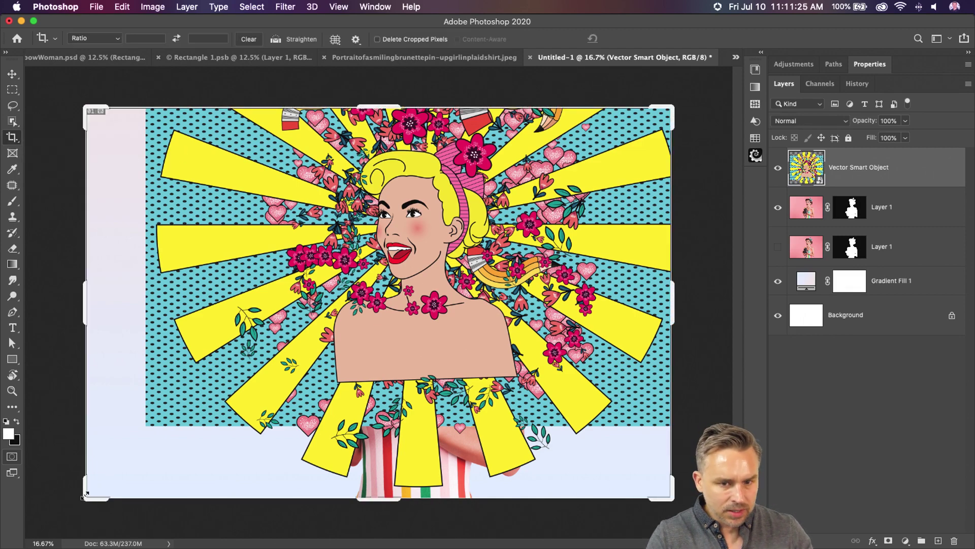
pyautogui.moveTo(84, 495); pyautogui.dragTo(129, 442)
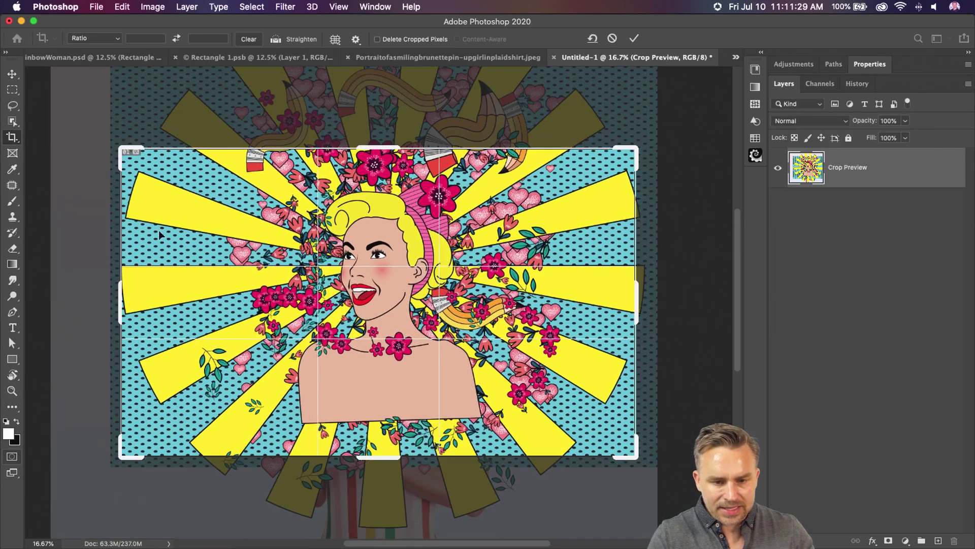
pyautogui.moveTo(635, 456); pyautogui.dragTo(621, 450)
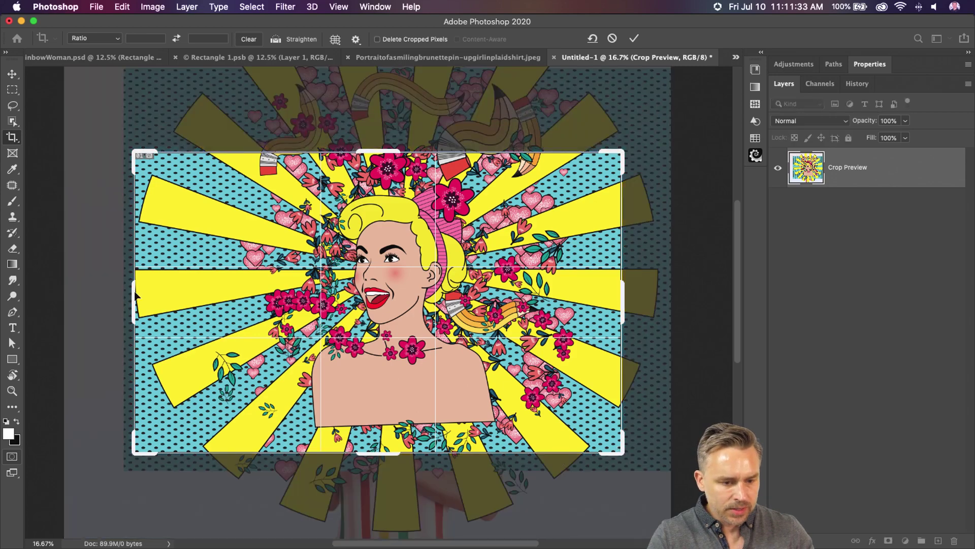
pyautogui.moveTo(130, 293); pyautogui.dragTo(145, 293)
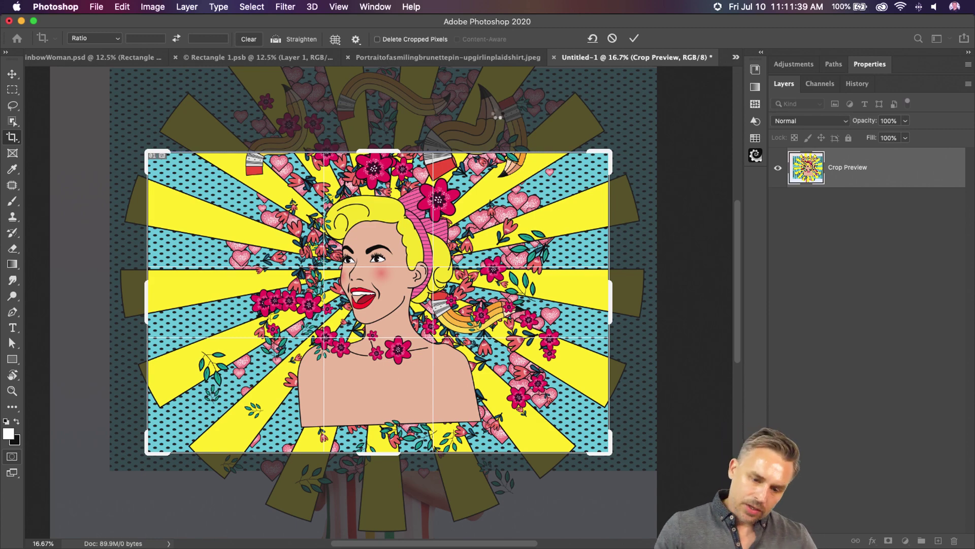
pyautogui.press('Return')
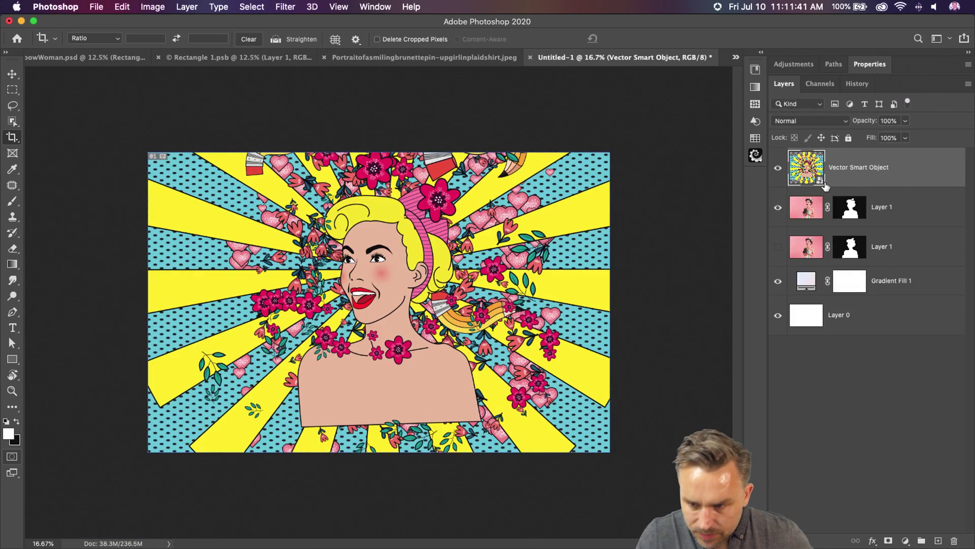
# Hide the Vector Smart Object layer to check the cropped photo underneath, and show the layer again
pyautogui.click(777, 170)
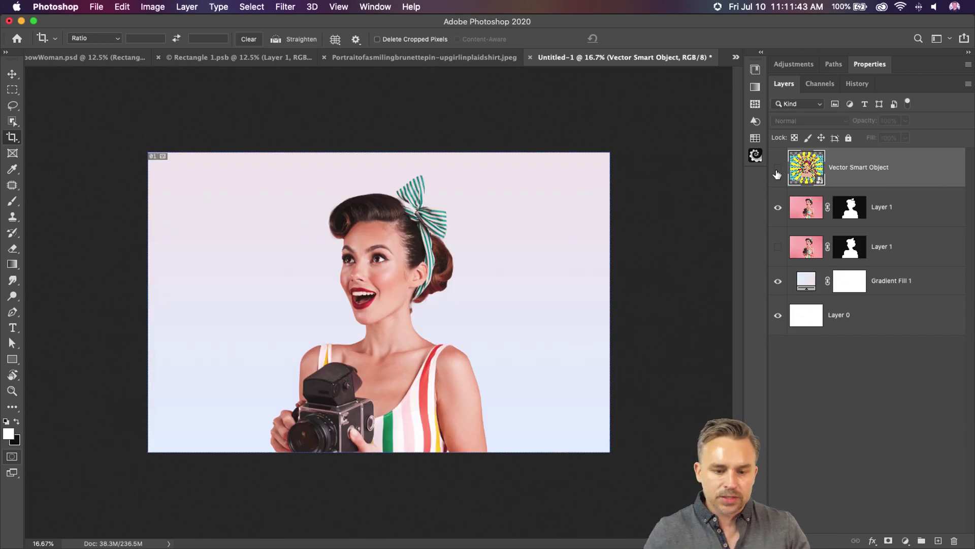
pyautogui.press('super+0')
pyautogui.click(13, 91)
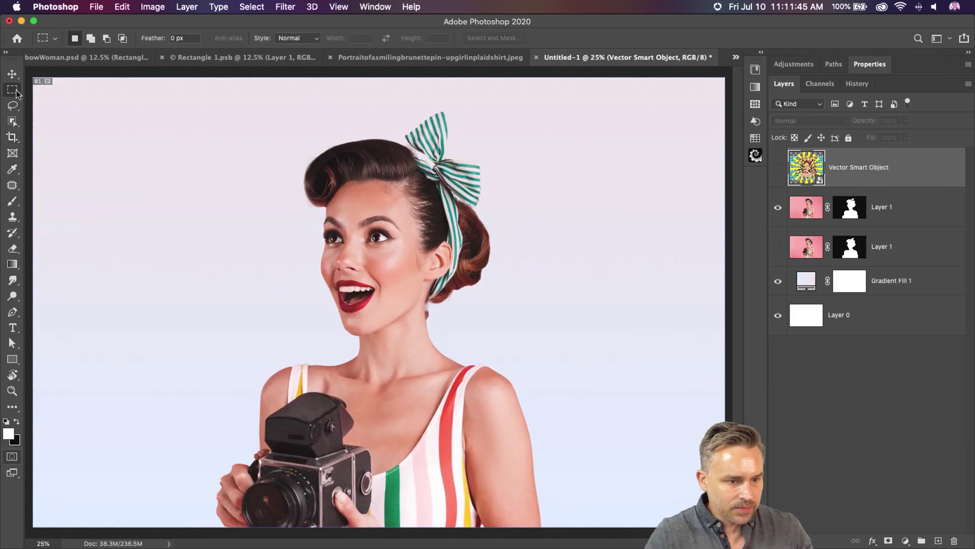
pyautogui.click(116, 135)
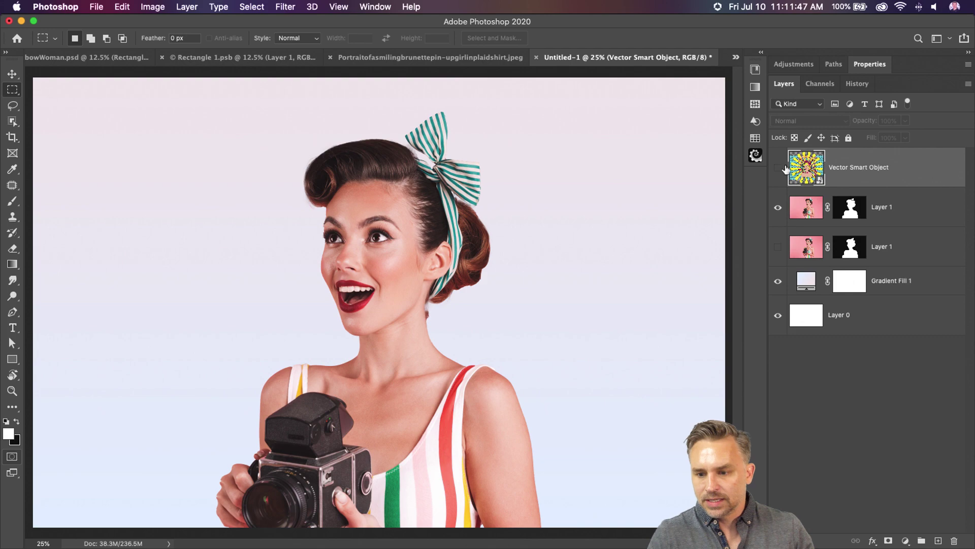
pyautogui.click(778, 169)
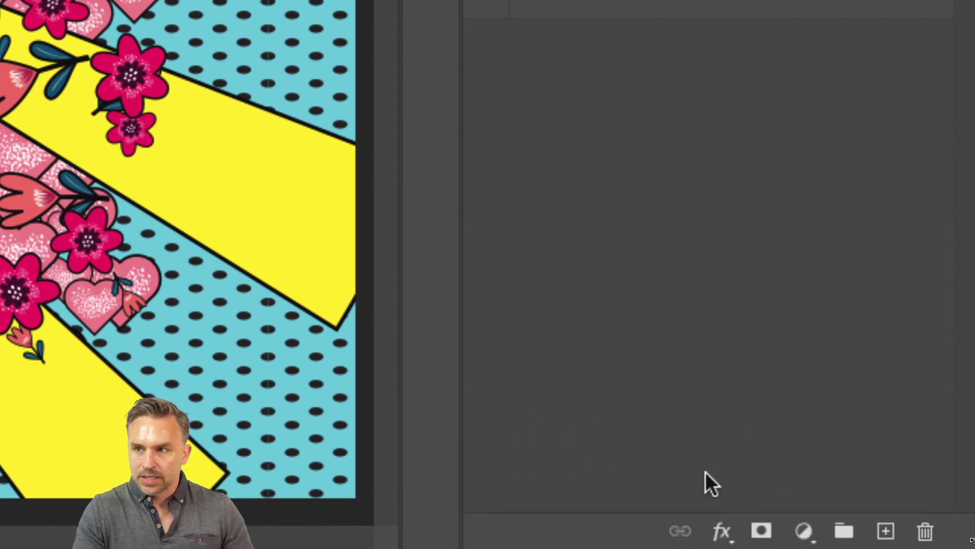
# Add a black mask to the Vector Smart Object layer and set up a Hard Round brush at 400 px
pyautogui.click(760, 532)
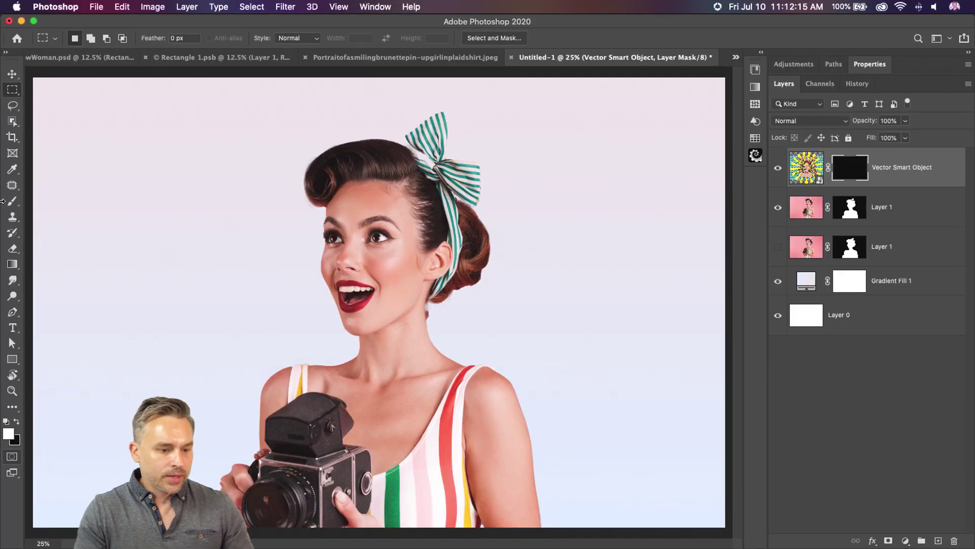
pyautogui.click(4, 201)
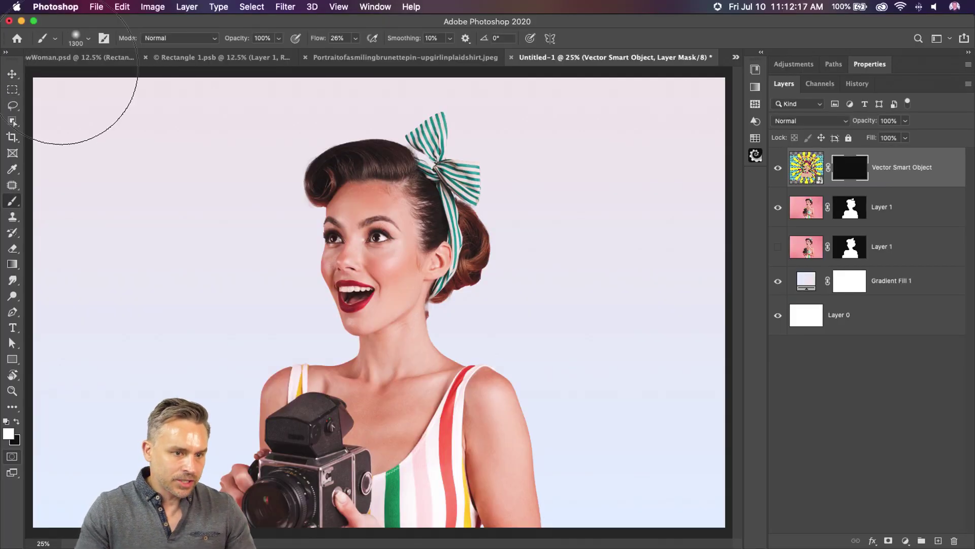
pyautogui.click(88, 38)
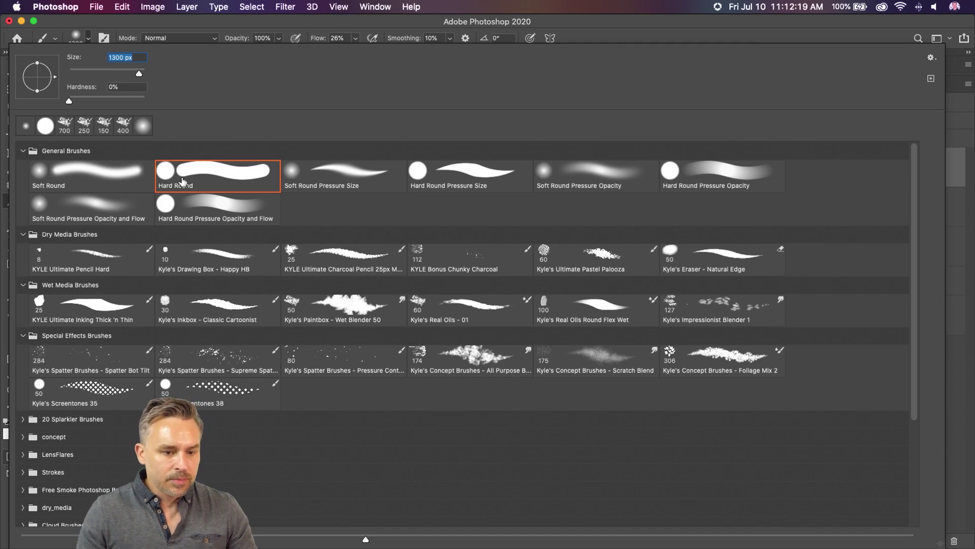
pyautogui.doubleClick(183, 181)
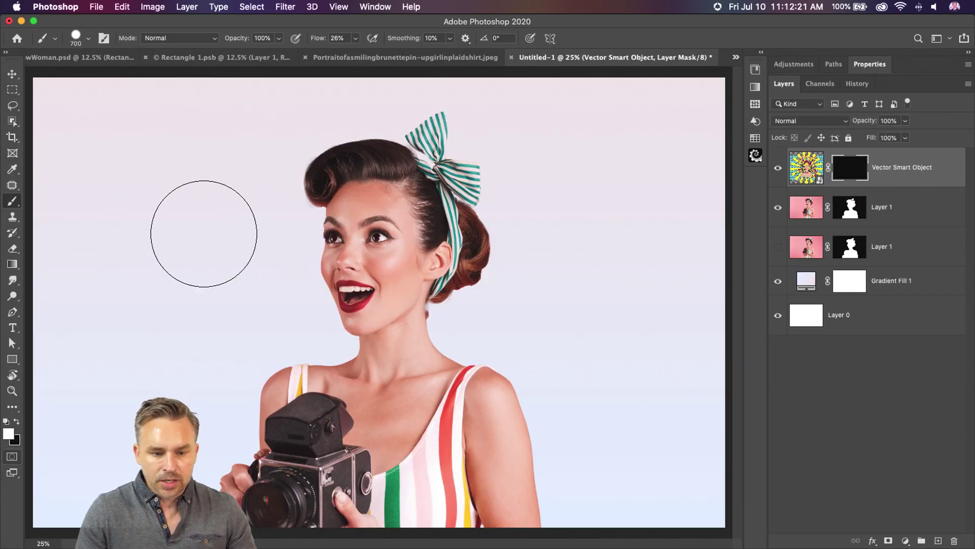
pyautogui.press('[')
pyautogui.press('[')
pyautogui.press('[')
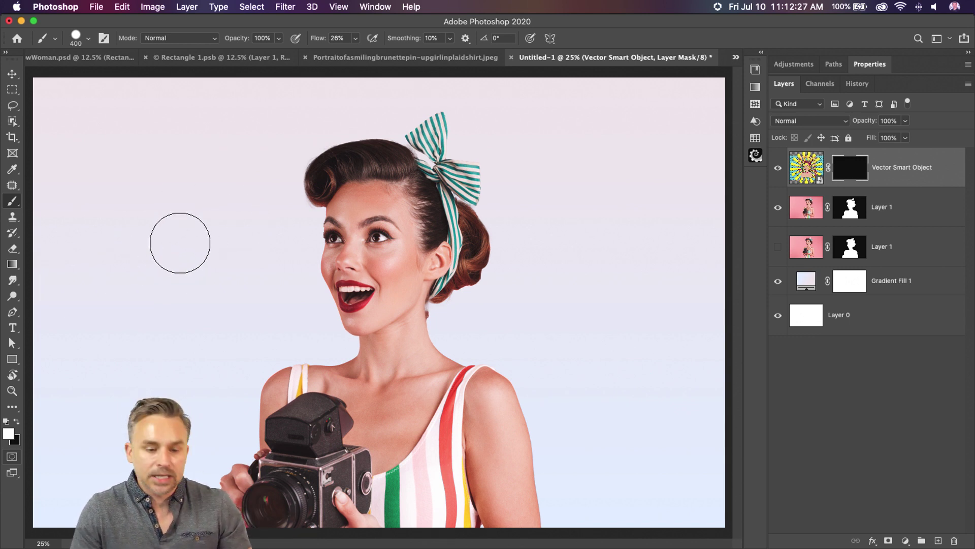
# Try revealing the illustration with a winding white brush stroke on the mask, and refill the mask with black
pyautogui.moveTo(197, 235)
pyautogui.mouseDown()
pyautogui.moveTo(388, 226)
pyautogui.moveTo(483, 256)
pyautogui.moveTo(505, 300)
pyautogui.moveTo(471, 327)
pyautogui.moveTo(261, 314)
pyautogui.moveTo(228, 357)
pyautogui.moveTo(303, 406)
pyautogui.moveTo(487, 430)
pyautogui.moveTo(654, 513)
pyautogui.moveTo(590, 507)
pyautogui.moveTo(595, 531)
pyautogui.moveTo(609, 513)
pyautogui.mouseUp()
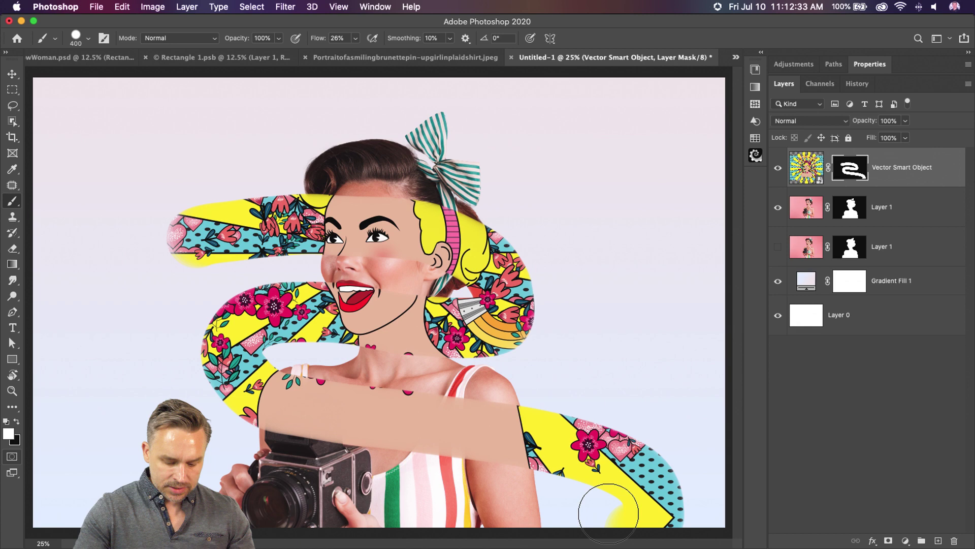
pyautogui.press('super+BackSpace')
# Set the Hard Round brush's hardness to 100%
pyautogui.click(88, 38)
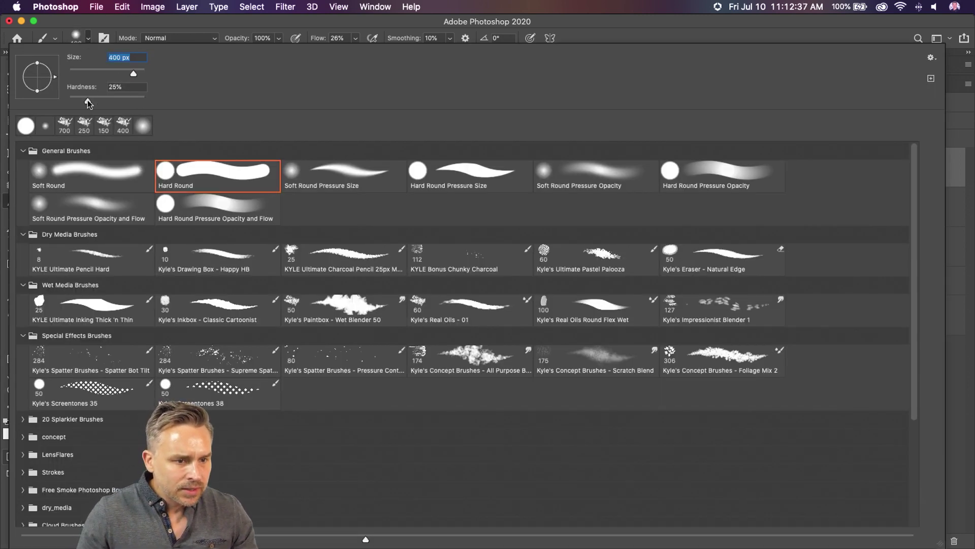
pyautogui.press('Tab')
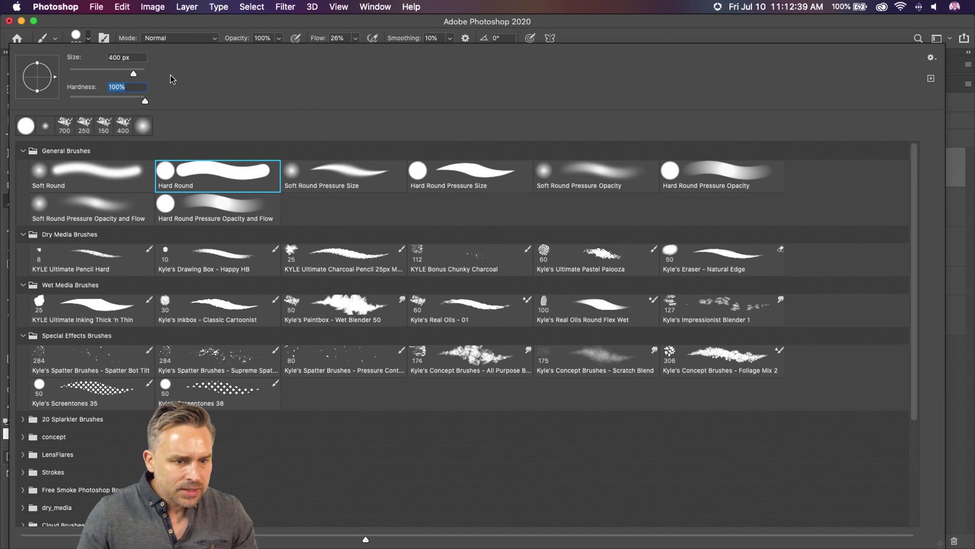
# Try a soft diagonal stroke on the illustration's mask at 0% brush hardness, undo it, and restore the hardness to 100%
pyautogui.moveTo(146, 103); pyautogui.dragTo(36, 104)
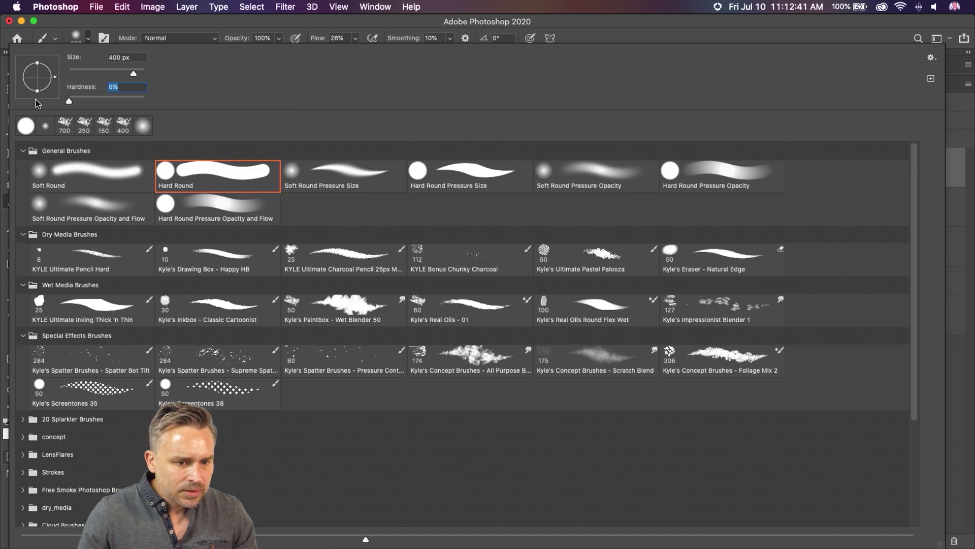
pyautogui.press('Return')
pyautogui.moveTo(261, 211)
pyautogui.mouseDown()
pyautogui.moveTo(499, 340)
pyautogui.moveTo(478, 321)
pyautogui.moveTo(500, 343)
pyautogui.mouseUp()
pyautogui.press('super+z')
pyautogui.click(88, 38)
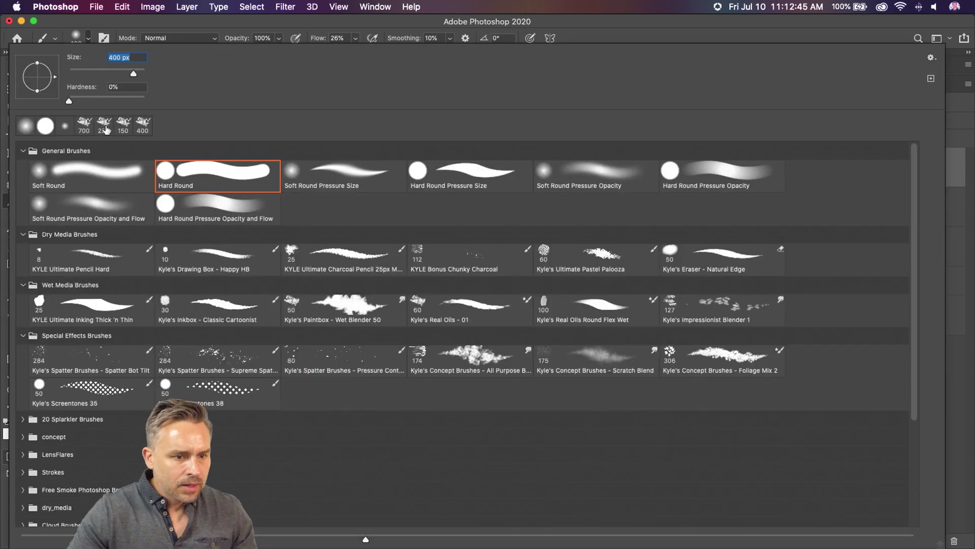
pyautogui.moveTo(69, 101); pyautogui.dragTo(244, 107)
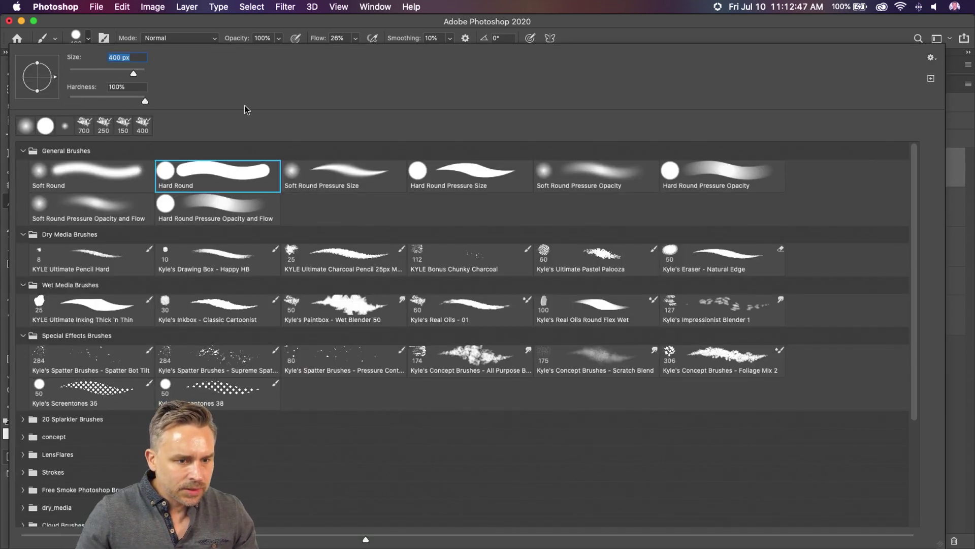
pyautogui.press('Return')
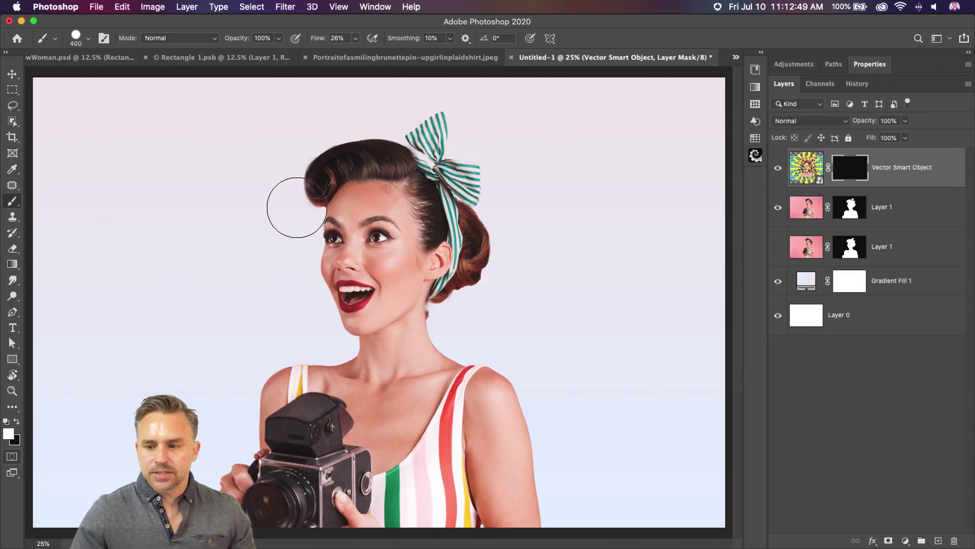
# Paint a winding white stroke across the woman on the Vector Smart Object mask with a 300 px brush, and check the original photo document
pyautogui.press('[')
pyautogui.moveTo(239, 236)
pyautogui.mouseDown()
pyautogui.moveTo(473, 239)
pyautogui.moveTo(465, 332)
pyautogui.moveTo(207, 349)
pyautogui.moveTo(537, 435)
pyautogui.moveTo(551, 523)
pyautogui.mouseUp()
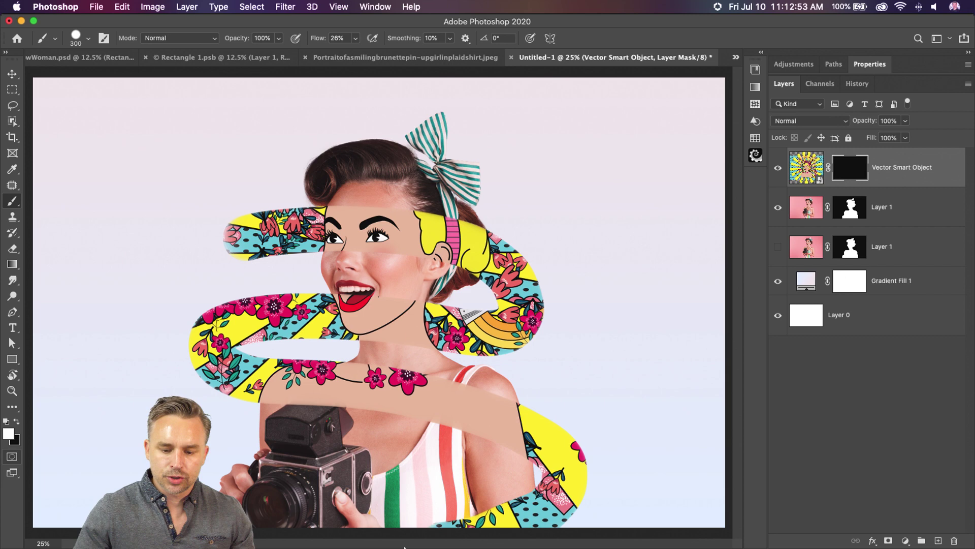
pyautogui.click(499, 54)
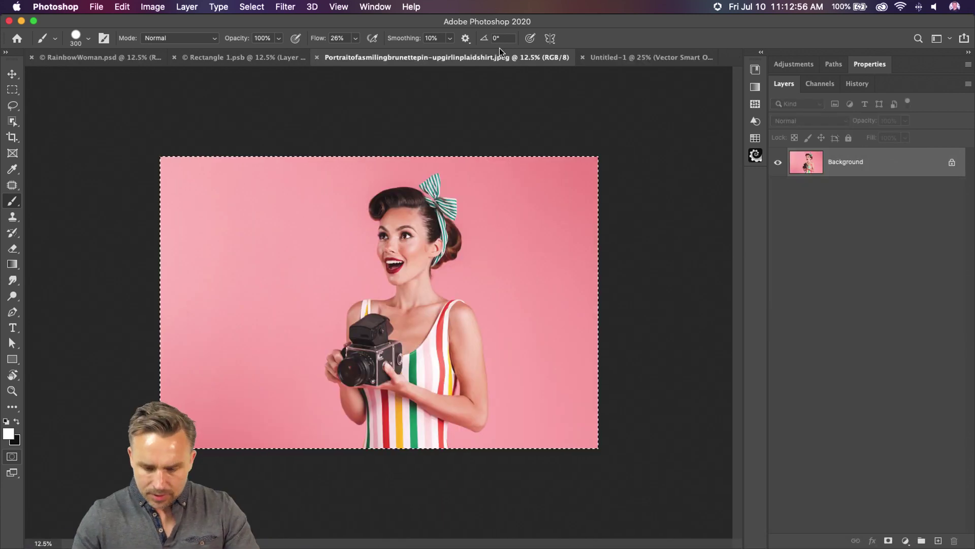
pyautogui.click(629, 59)
# Add a Drop Shadow to the Vector Smart Object layer, trying 100% shadow opacity before lowering it and applying the style
pyautogui.press('super+equal')
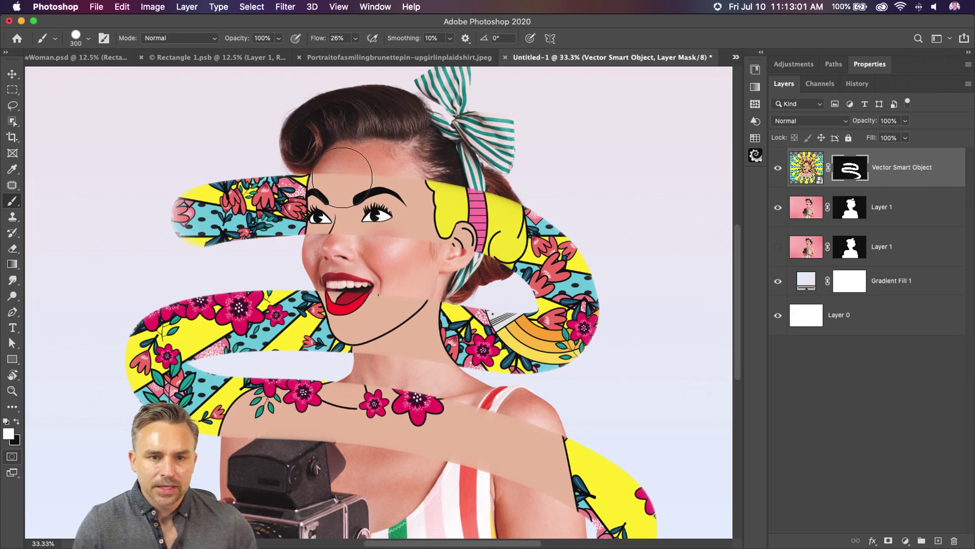
pyautogui.doubleClick(936, 162)
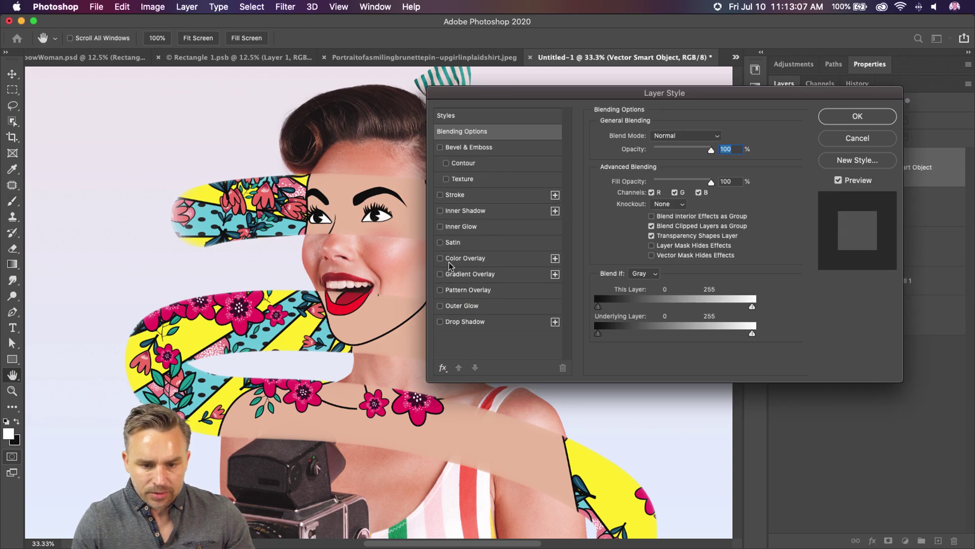
pyautogui.click(441, 321)
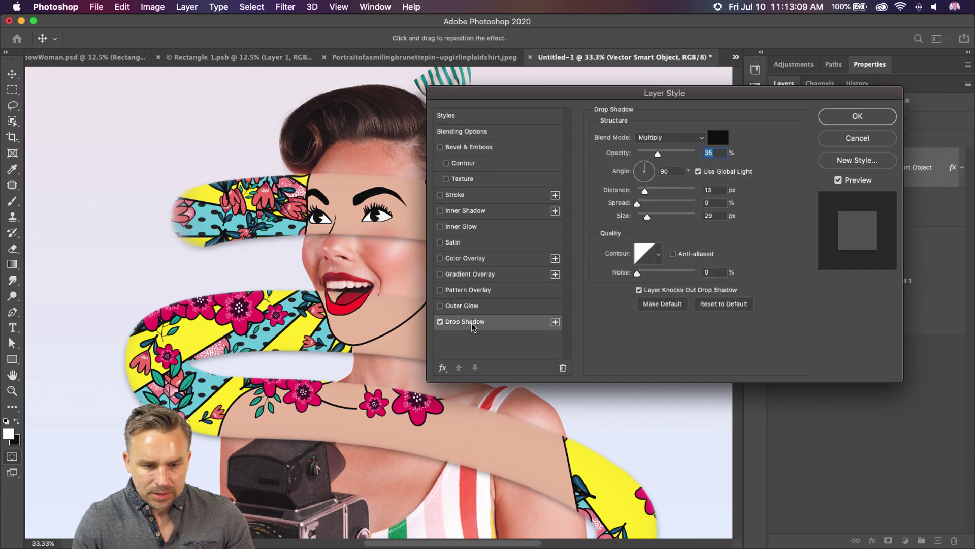
pyautogui.moveTo(554, 96); pyautogui.dragTo(637, 547)
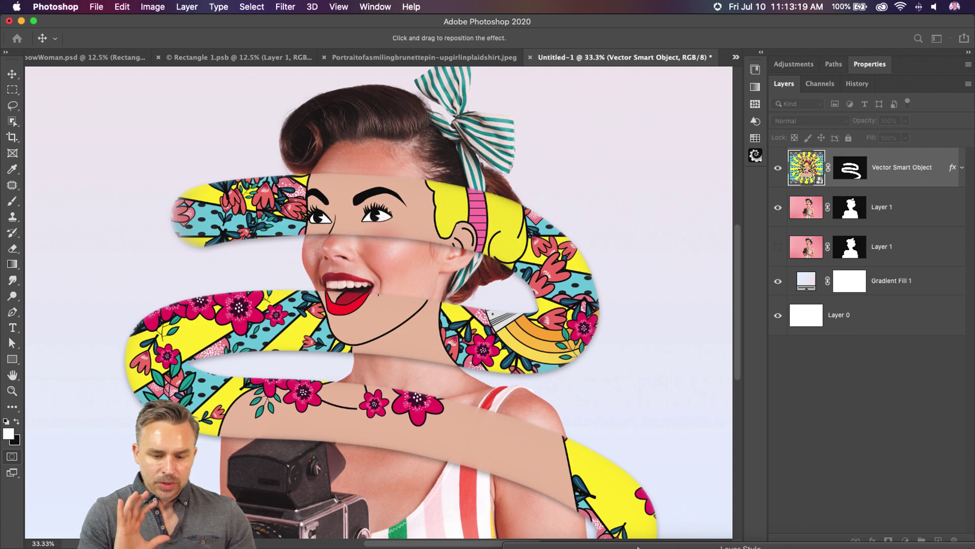
pyautogui.moveTo(638, 547); pyautogui.dragTo(569, 162)
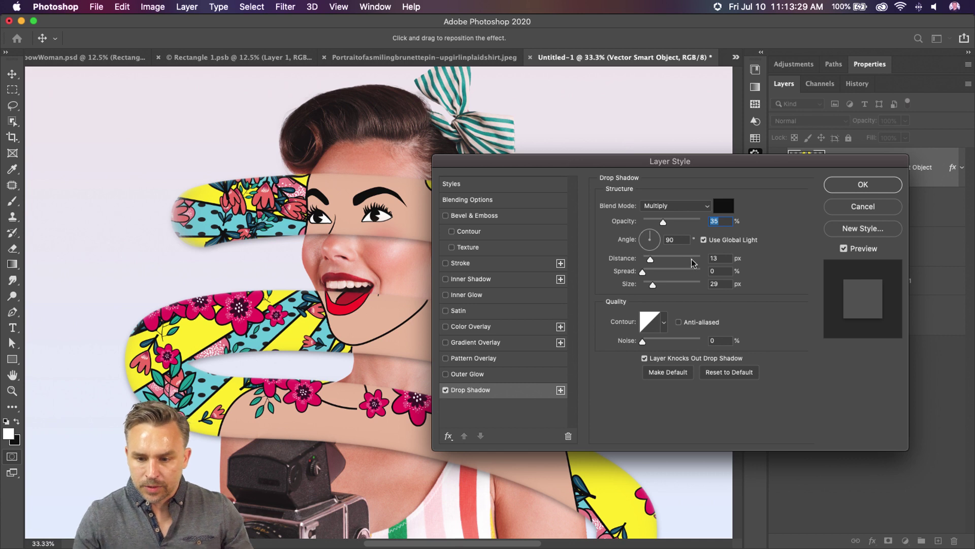
pyautogui.moveTo(663, 222); pyautogui.dragTo(807, 236)
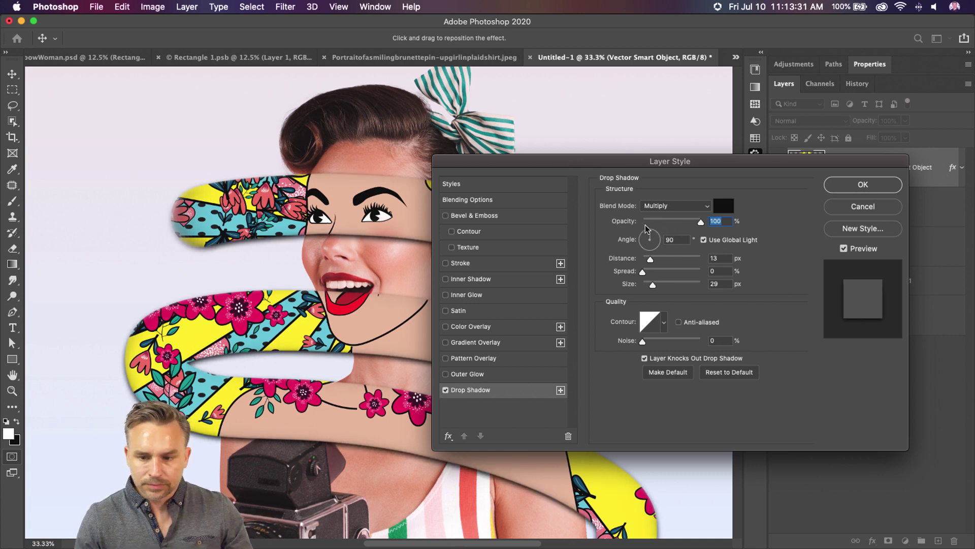
pyautogui.moveTo(665, 225); pyautogui.dragTo(657, 224)
pyautogui.press('Return')
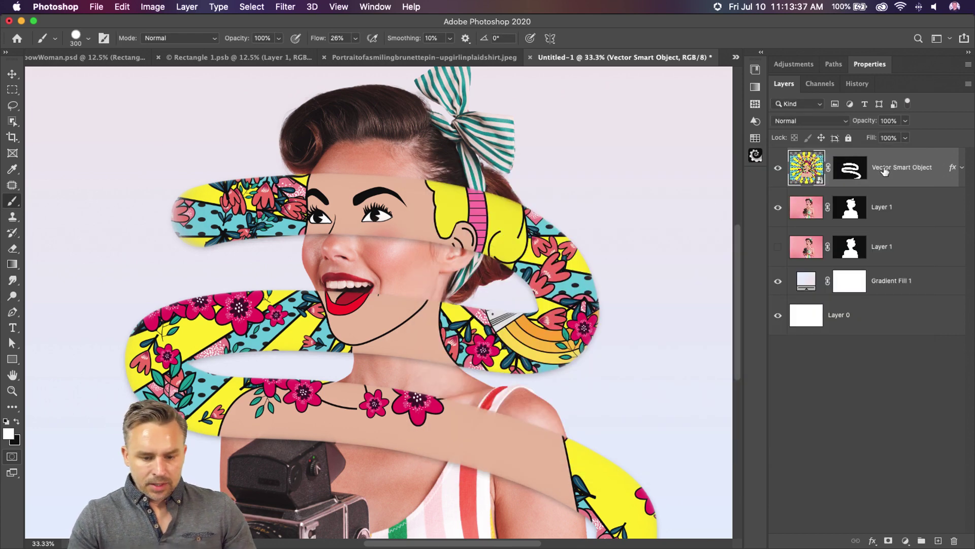
# Duplicate the visible masked Layer 1 and rename the copy person
pyautogui.click(884, 211)
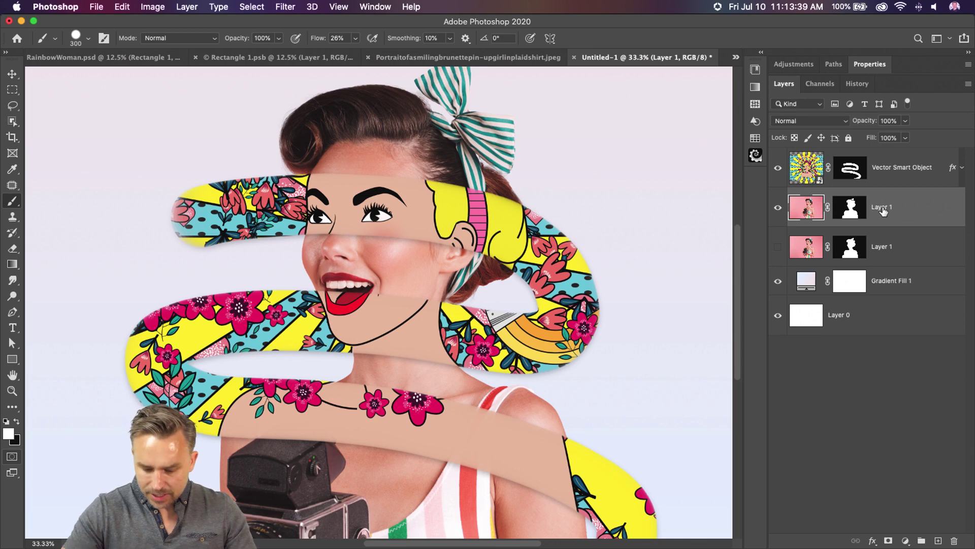
pyautogui.press('super+j')
pyautogui.doubleClick(875, 207)
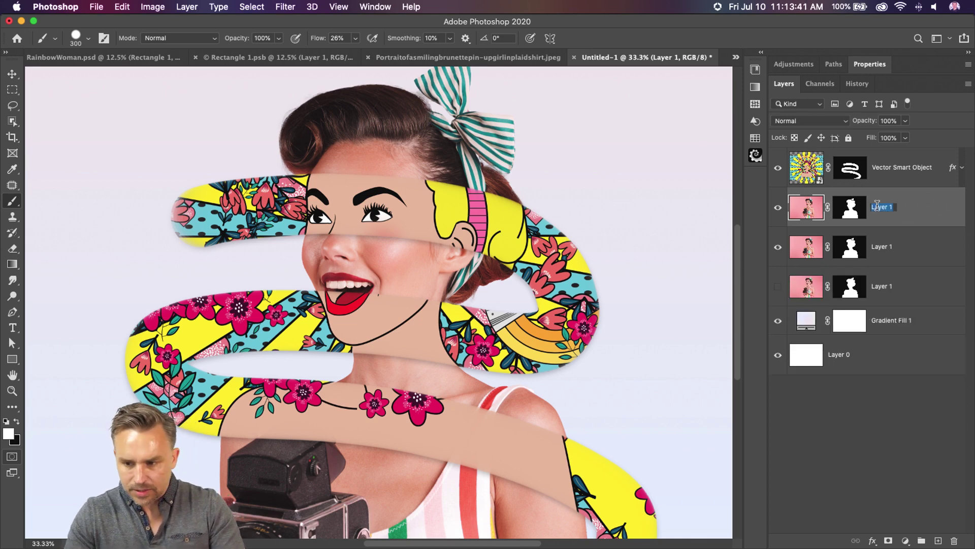
pyautogui.write('person')
pyautogui.press('Return')
# Rename the original Layer 1 below the copy person, and move the upper person layer above Vector Smart Object
pyautogui.doubleClick(879, 248)
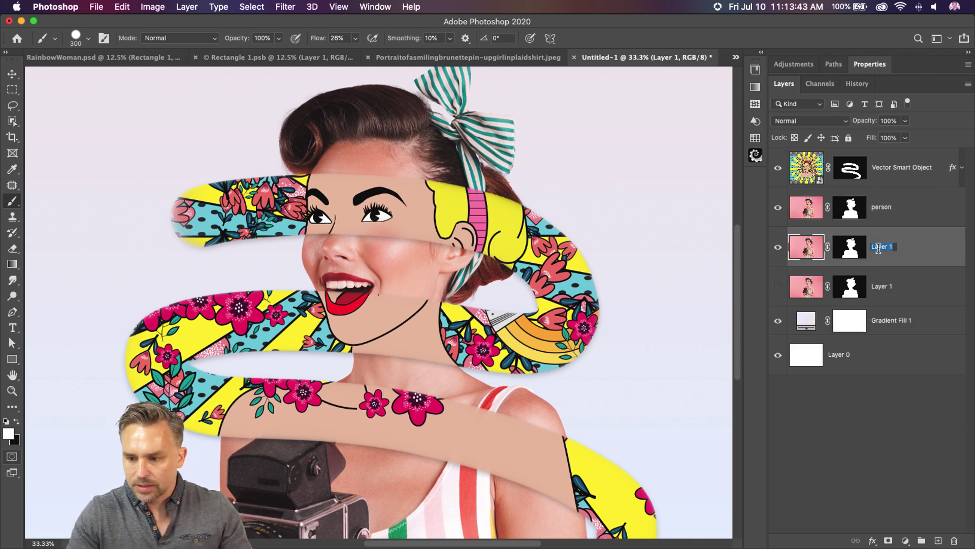
pyautogui.write('person')
pyautogui.press('Return')
pyautogui.moveTo(892, 207); pyautogui.dragTo(853, 173)
# Try applying the top person layer's mask permanently, and undo it
pyautogui.rightClick(854, 173)
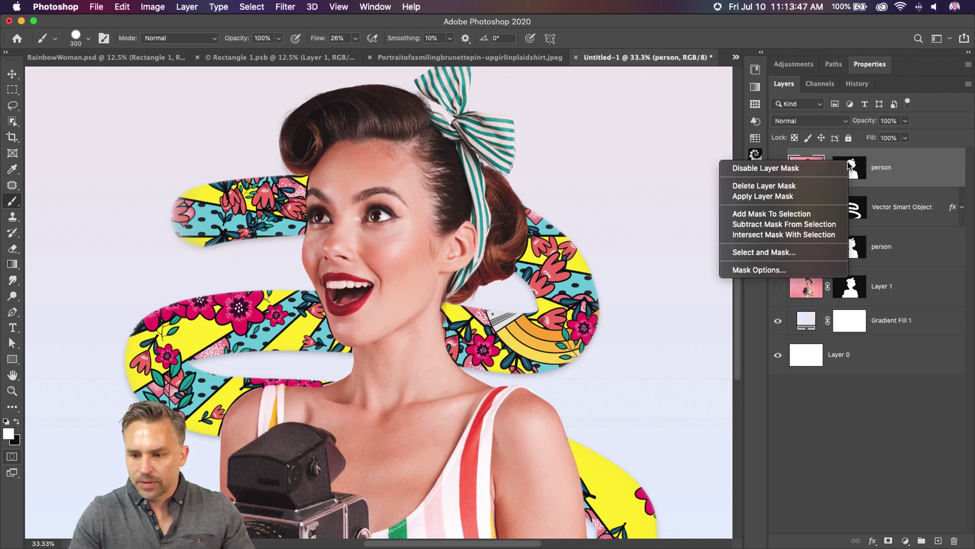
pyautogui.click(844, 201)
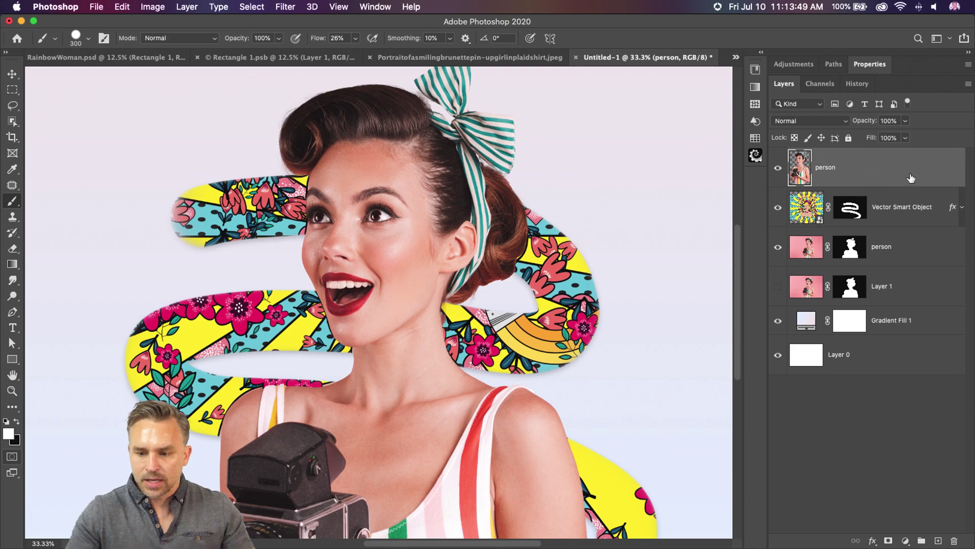
pyautogui.press('super+z')
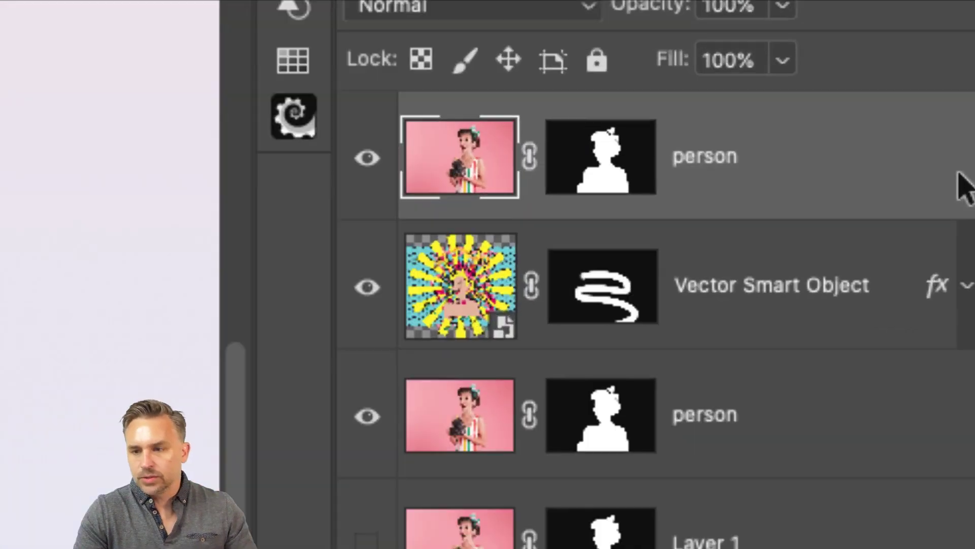
# Convert the top person layer to a smart object and add a white layer mask to it
pyautogui.rightClick(743, 159)
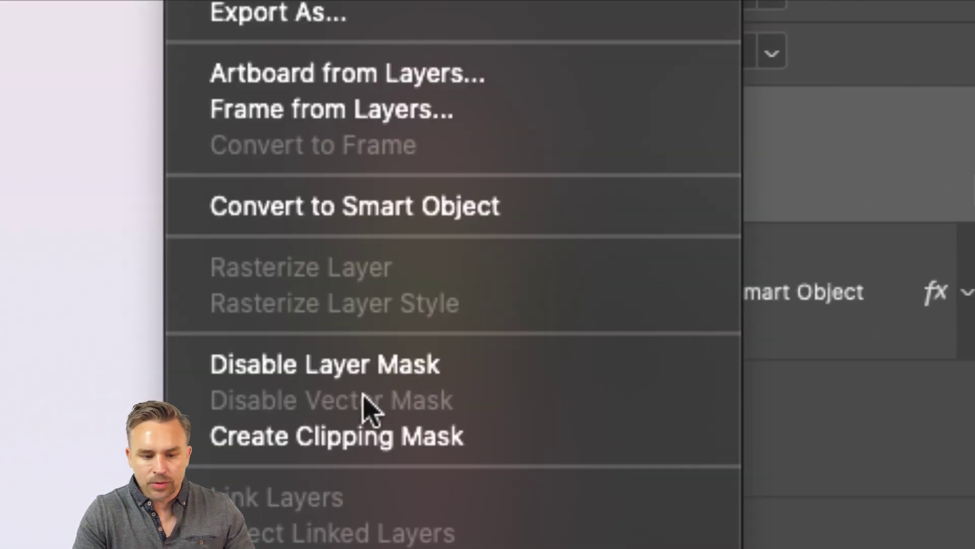
pyautogui.click(320, 206)
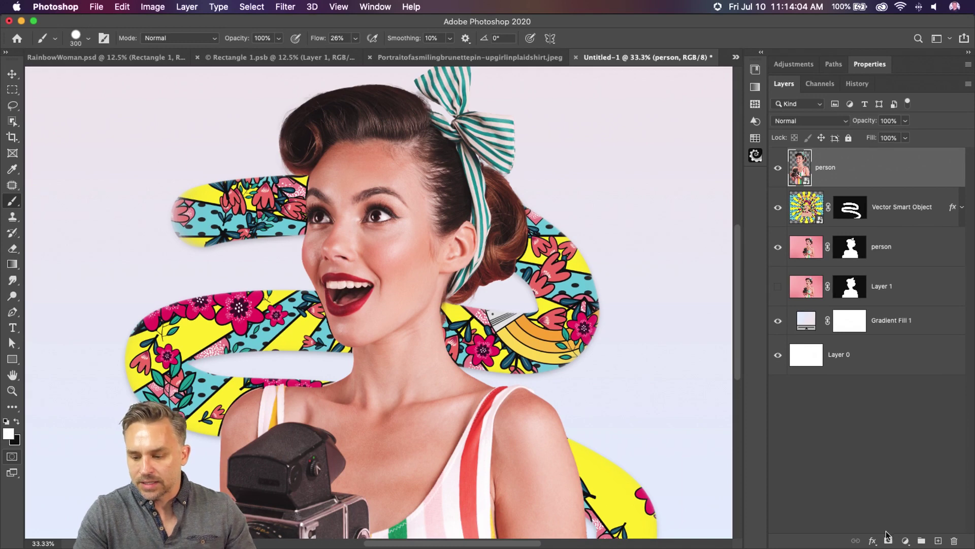
pyautogui.click(888, 539)
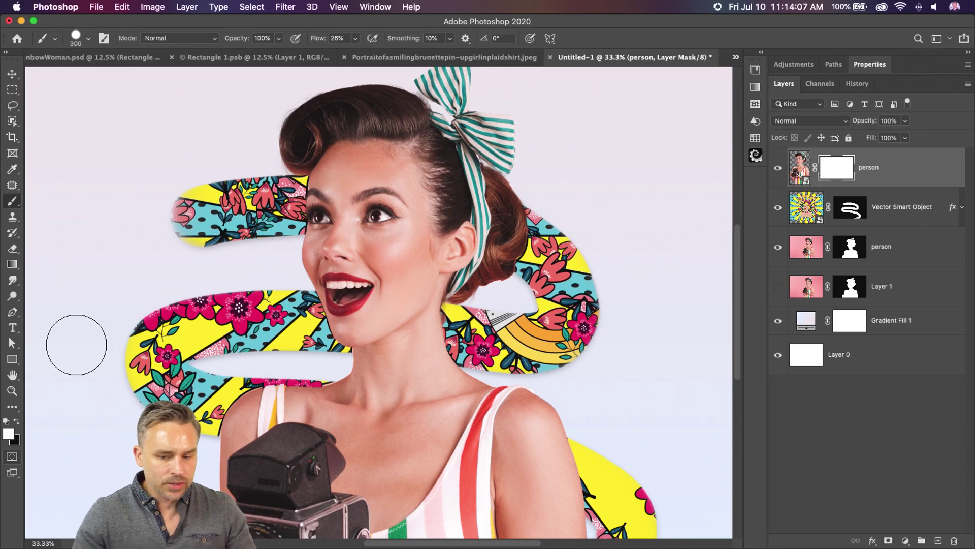
# Paint black on the top person layer's mask over the chin and eye bands with a 600 px brush, raising the flow to 100%
pyautogui.click(17, 422)
pyautogui.press(']')
pyautogui.press(']')
pyautogui.press(']')
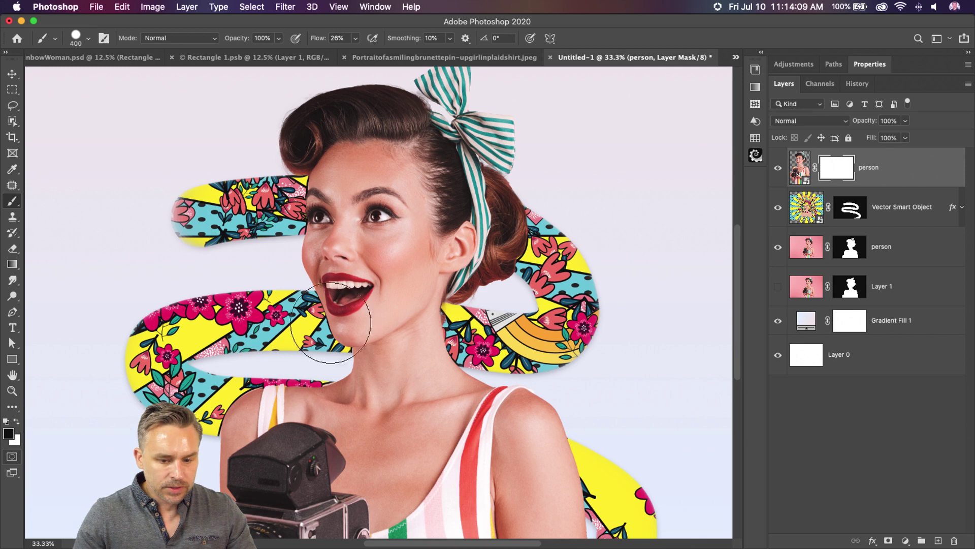
pyautogui.moveTo(375, 305); pyautogui.dragTo(318, 299)
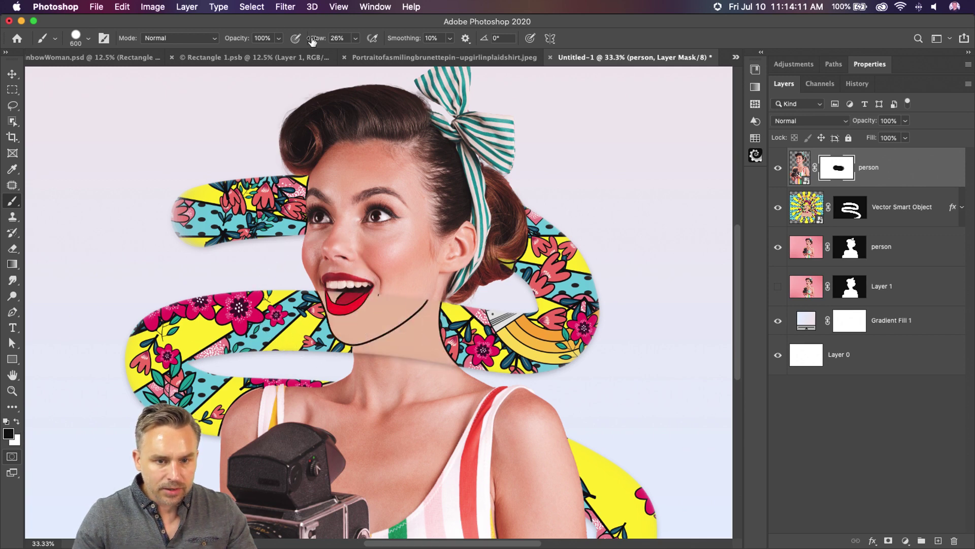
pyautogui.moveTo(312, 39); pyautogui.dragTo(328, 39)
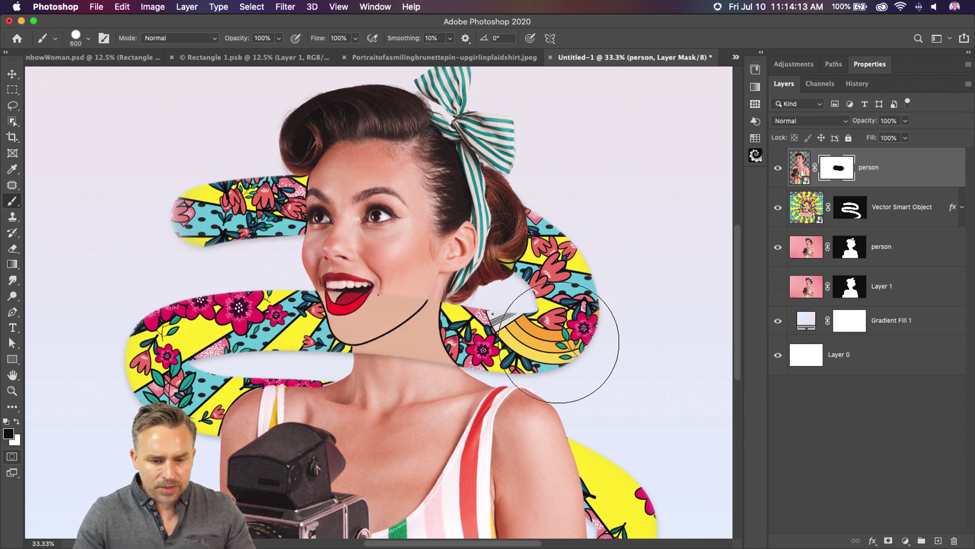
pyautogui.moveTo(487, 216); pyautogui.dragTo(285, 214)
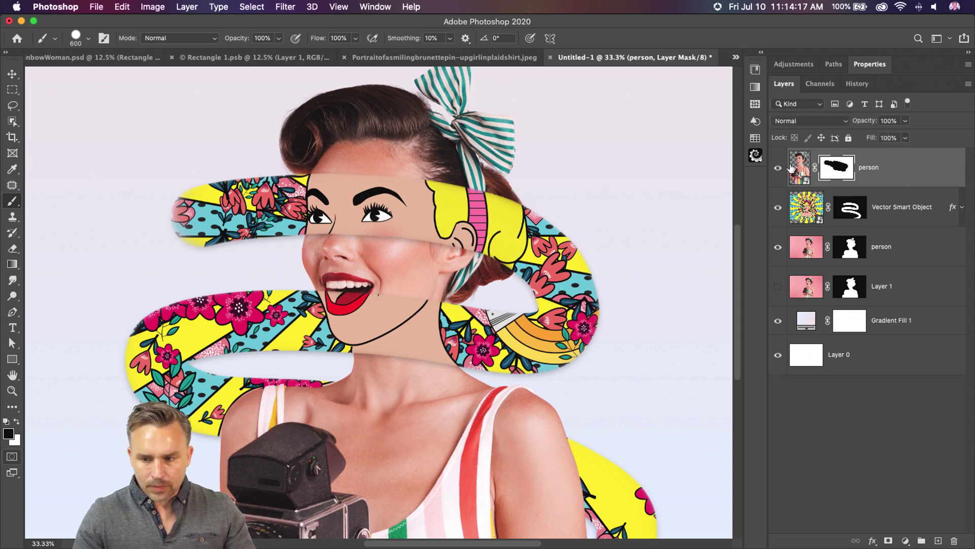
# Rename the top person layer as person lower half
pyautogui.doubleClick(866, 167)
pyautogui.press('Right')
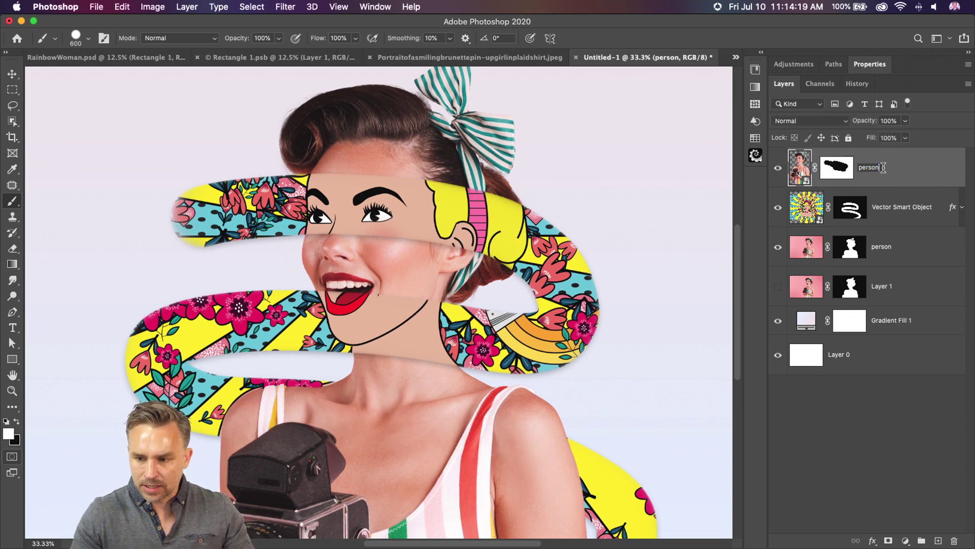
pyautogui.write('lower half')
pyautogui.press('Return')
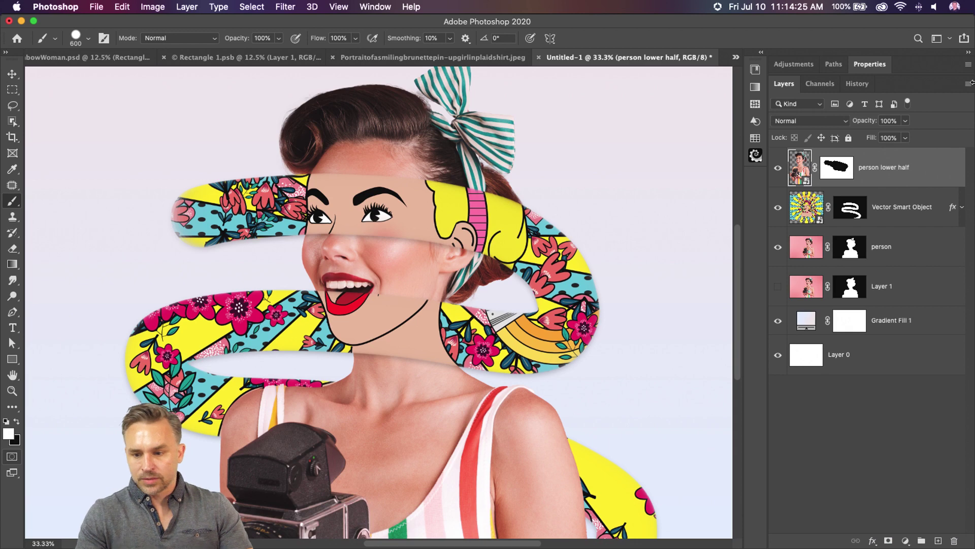
# Make the Vector Smart Object layer's mask active and reduce the brush size to 250 px
pyautogui.click(857, 215)
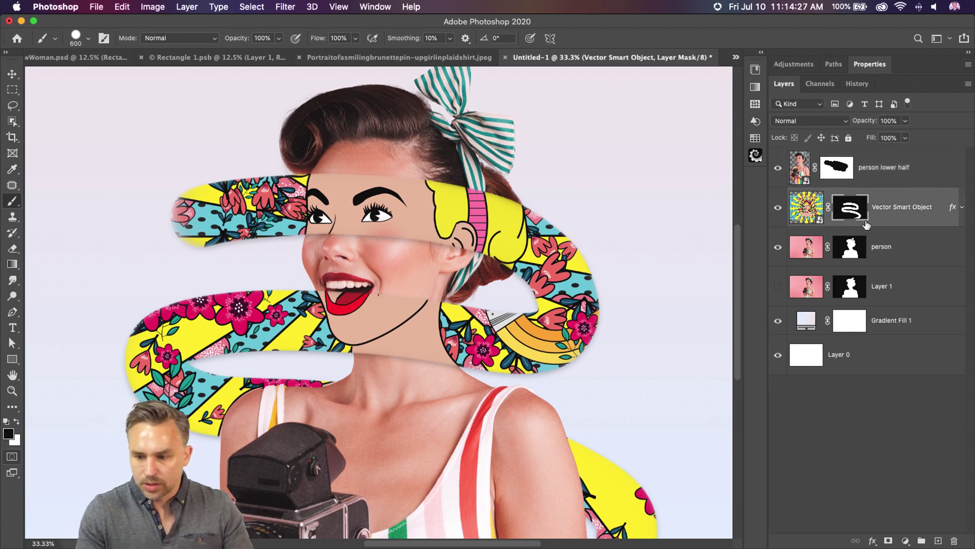
pyautogui.press('[')
pyautogui.press('[')
pyautogui.press('[')
pyautogui.press('[')
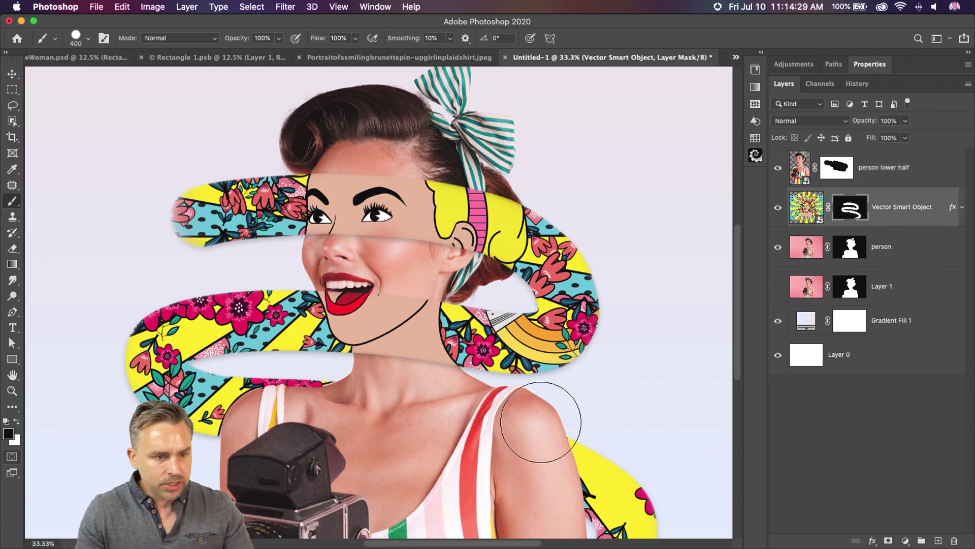
# Try cutting away the illustrated band's loop beside the neck with black on the mask, and undo it
pyautogui.click(89, 41)
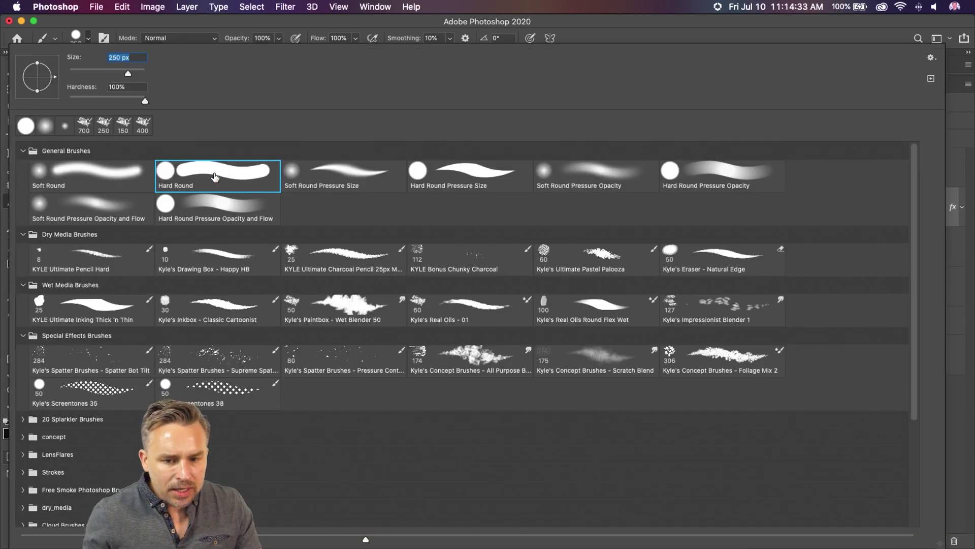
pyautogui.press('Return')
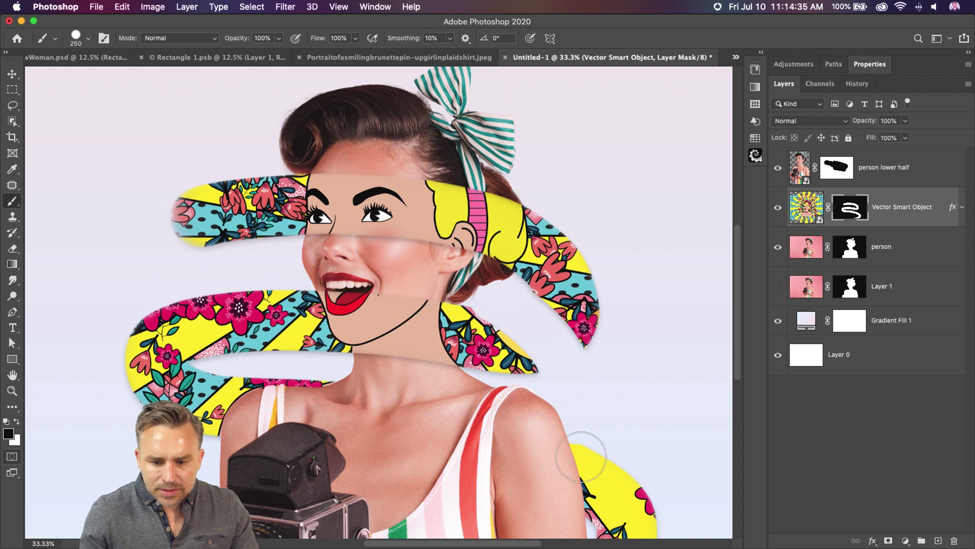
pyautogui.press('super+z')
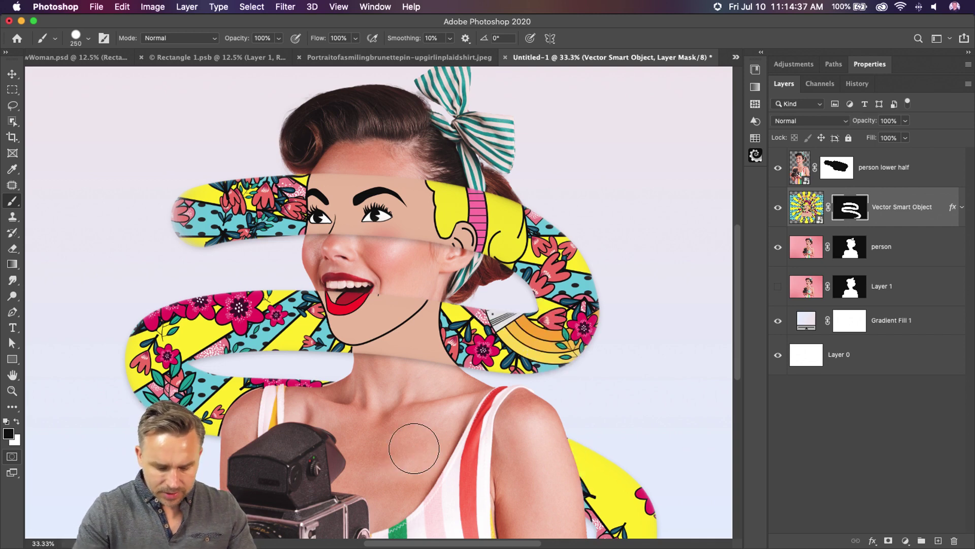
# Paint white on the Vector Smart Object layer's mask with a 500 px brush to widen the ribbon loop beside the woman's arm
pyautogui.press('x')
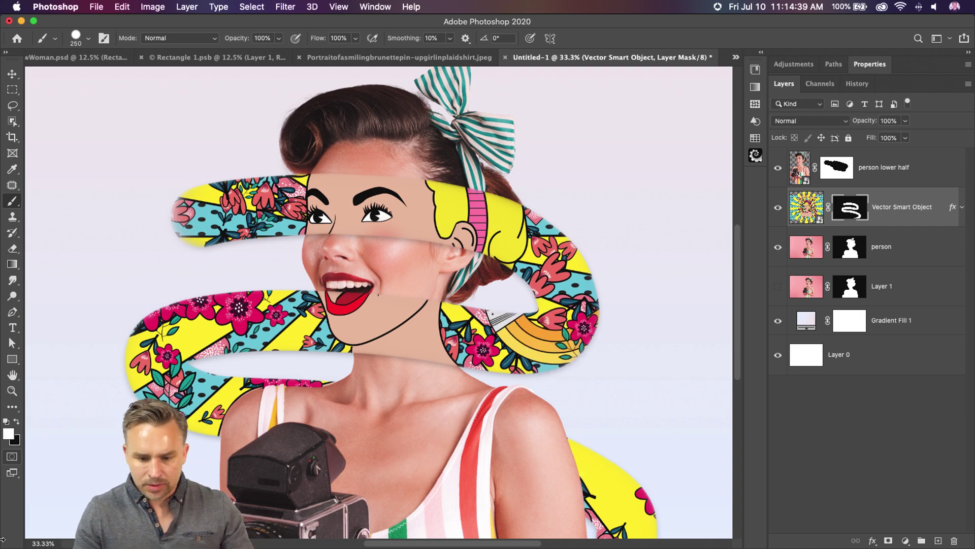
pyautogui.press(']')
pyautogui.press(']')
pyautogui.press(']')
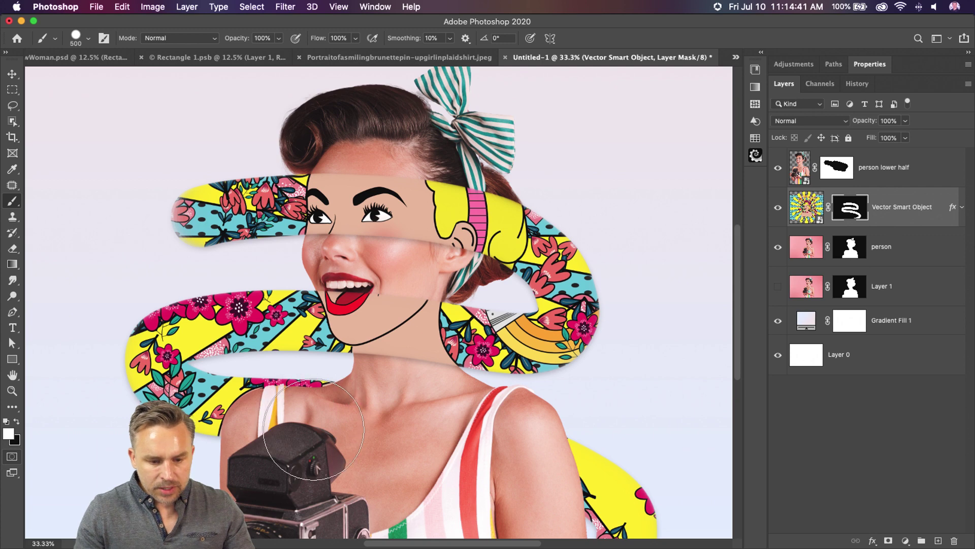
pyautogui.moveTo(599, 442); pyautogui.dragTo(665, 492)
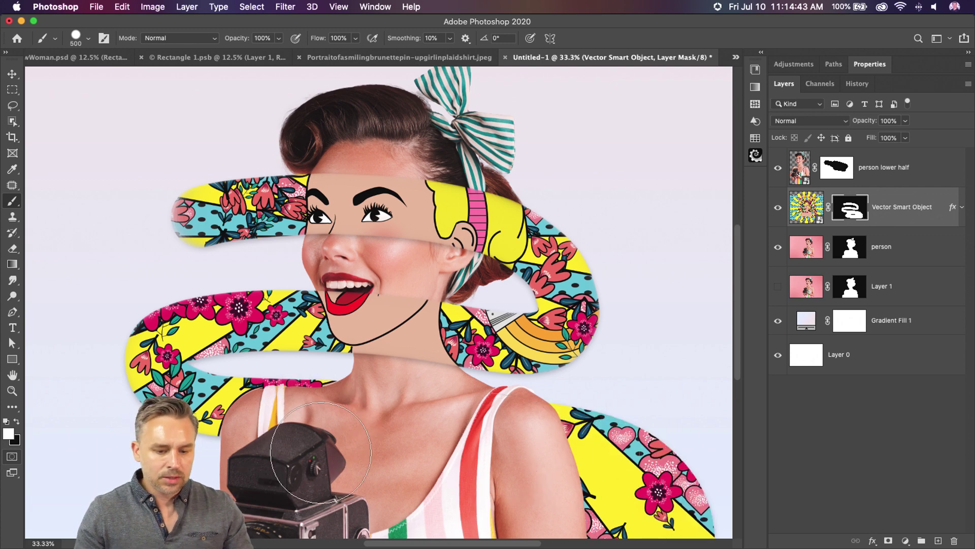
# Widen the illustrated bands across the eyes and neck by painting white on the same mask with a 300 px brush
pyautogui.press('[')
pyautogui.press('[')
pyautogui.press('[')
pyautogui.press('[')
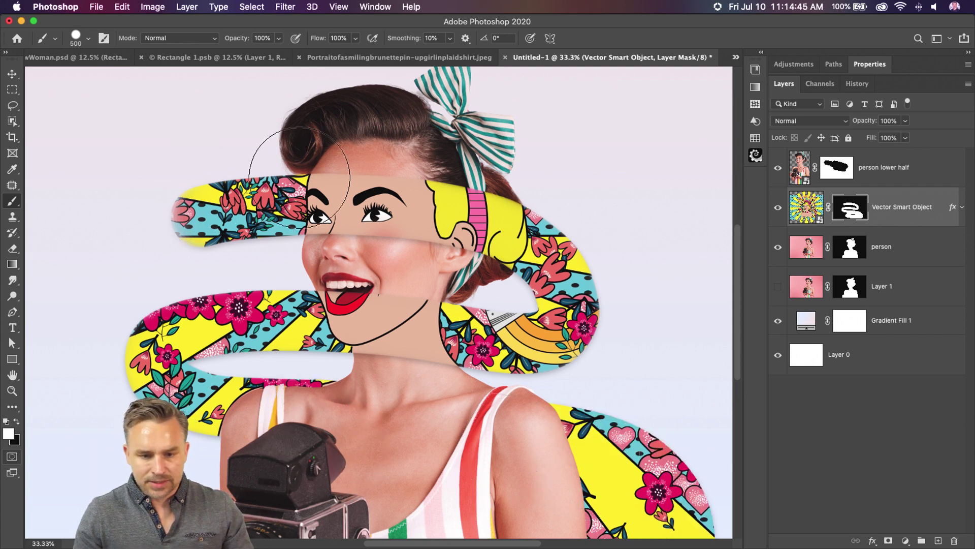
pyautogui.moveTo(503, 231)
pyautogui.mouseDown()
pyautogui.moveTo(457, 207)
pyautogui.moveTo(397, 197)
pyautogui.moveTo(233, 206)
pyautogui.moveTo(220, 217)
pyautogui.moveTo(525, 241)
pyautogui.moveTo(559, 269)
pyautogui.moveTo(557, 299)
pyautogui.moveTo(514, 332)
pyautogui.moveTo(439, 343)
pyautogui.moveTo(151, 351)
pyautogui.mouseUp()
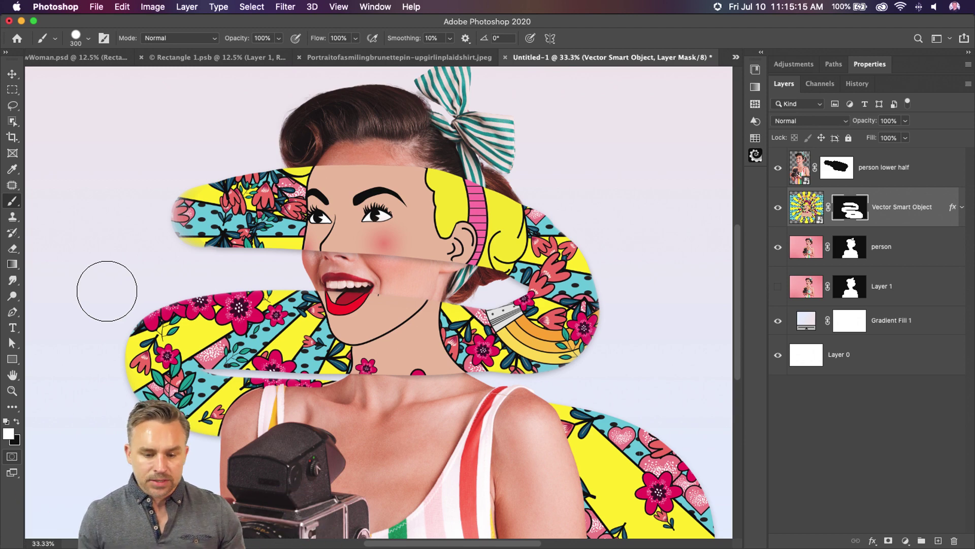
# Duplicate the Vector Smart Object layer above the person lower half layer and make the duplicate's mask active
pyautogui.hotkey('alt', ']')
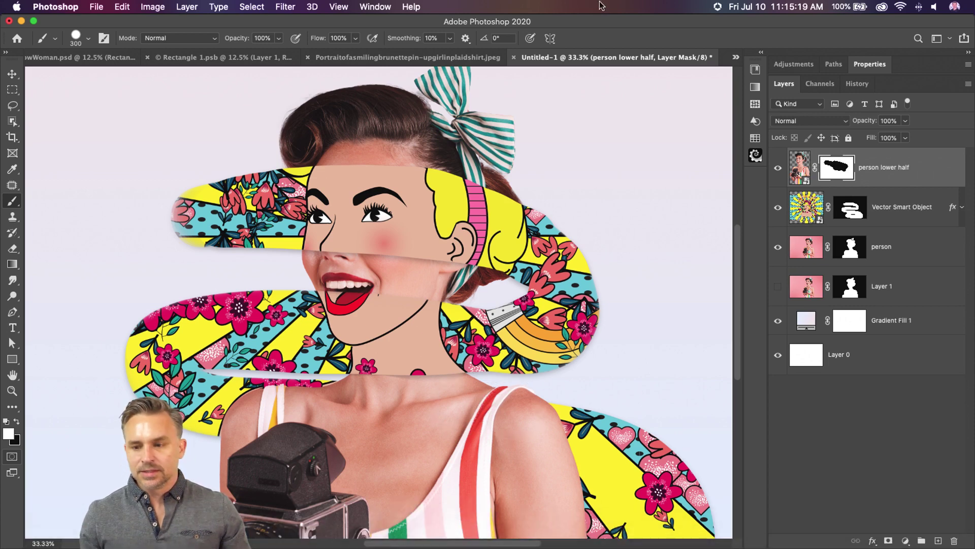
pyautogui.click(888, 205)
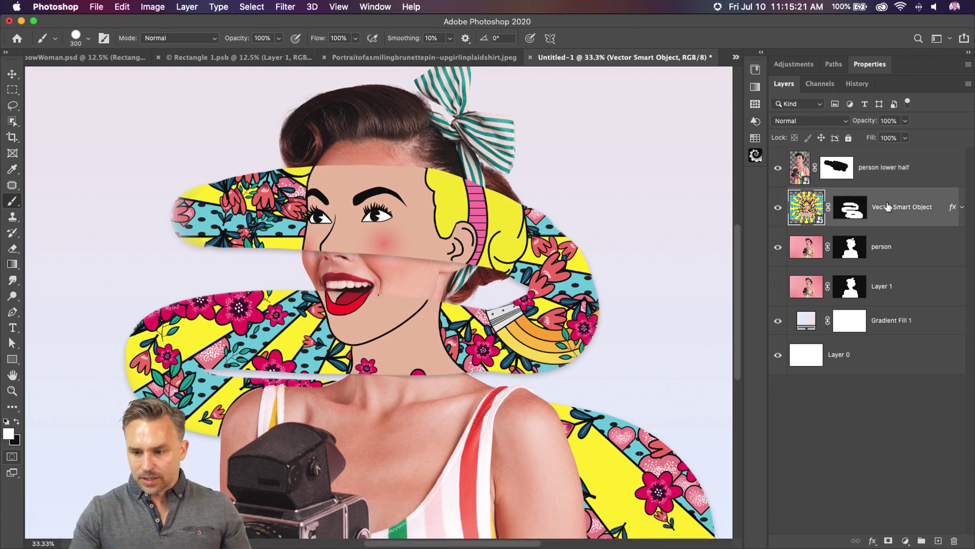
pyautogui.moveTo(899, 210); pyautogui.dragTo(887, 160)
pyautogui.click(852, 171)
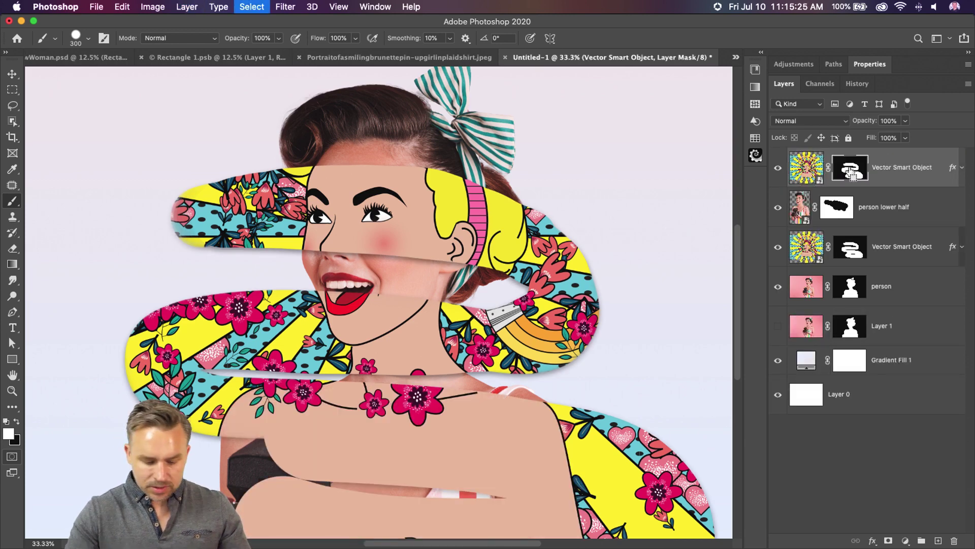
# Fill the duplicated Vector Smart Object layer's mask entirely with black
pyautogui.click(17, 423)
pyautogui.hotkey('shift', 'BackSpace')
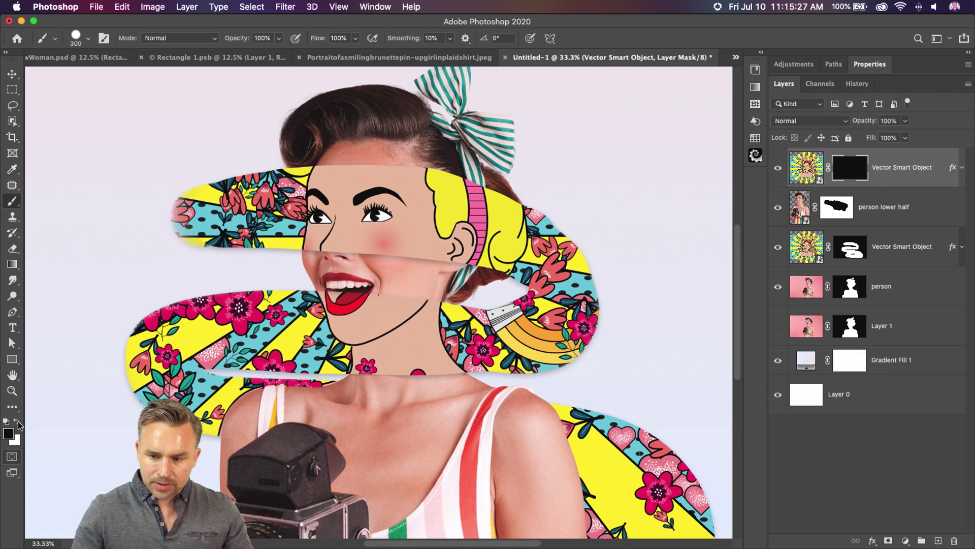
pyautogui.press('Return')
pyautogui.press('super+d')
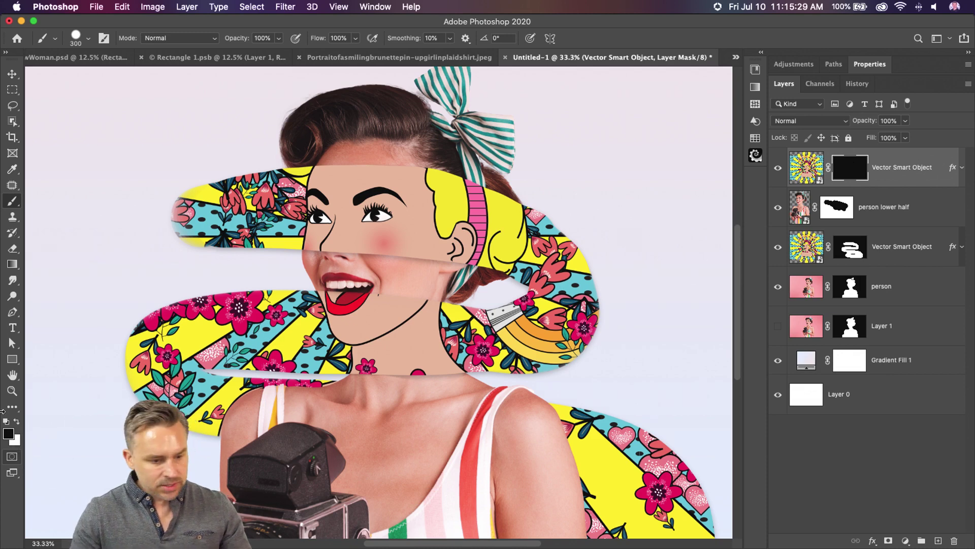
# Paint white with a 300 px brush on the top Vector Smart Object's mask to bring the ribbon's lower bend in front of her arm
pyautogui.click(17, 426)
pyautogui.press(']')
pyautogui.press(']')
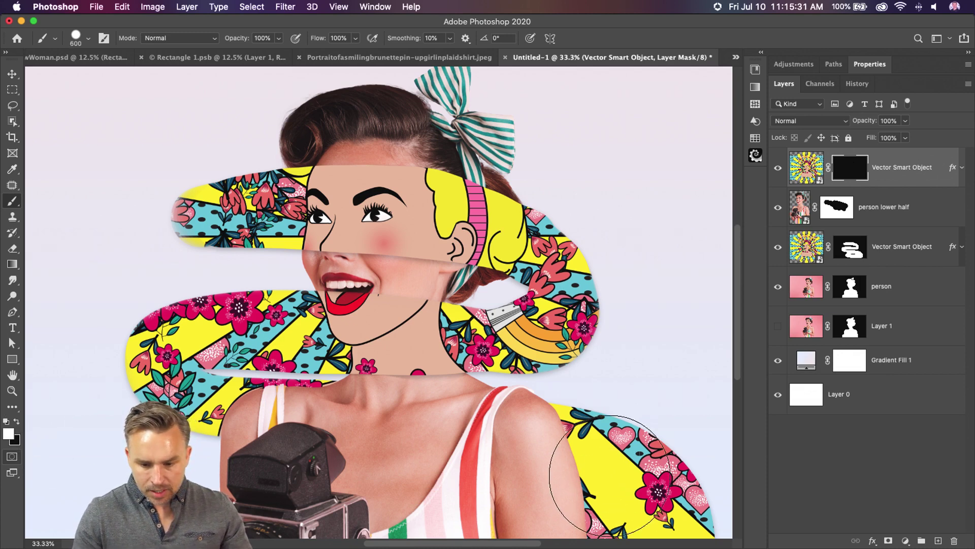
pyautogui.press('[')
pyautogui.press('[')
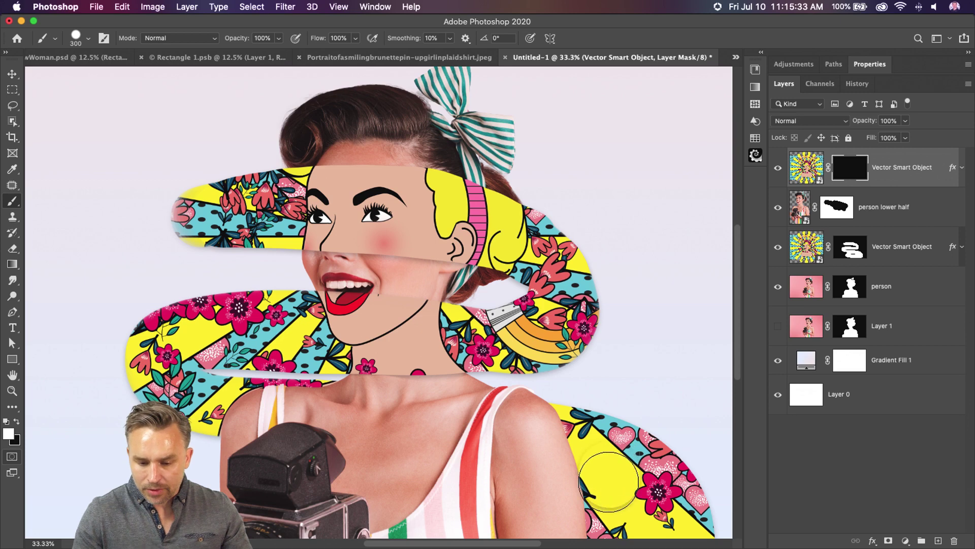
pyautogui.moveTo(592, 475)
pyautogui.mouseDown()
pyautogui.moveTo(596, 506)
pyautogui.moveTo(529, 518)
pyautogui.moveTo(56, 529)
pyautogui.mouseUp()
pyautogui.press('super+z')
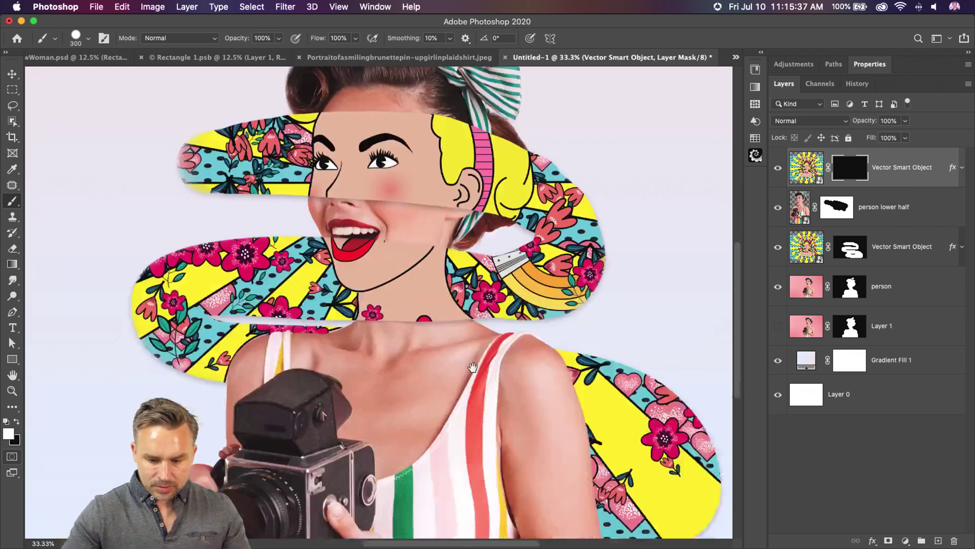
pyautogui.scroll(-5, 483, 458)
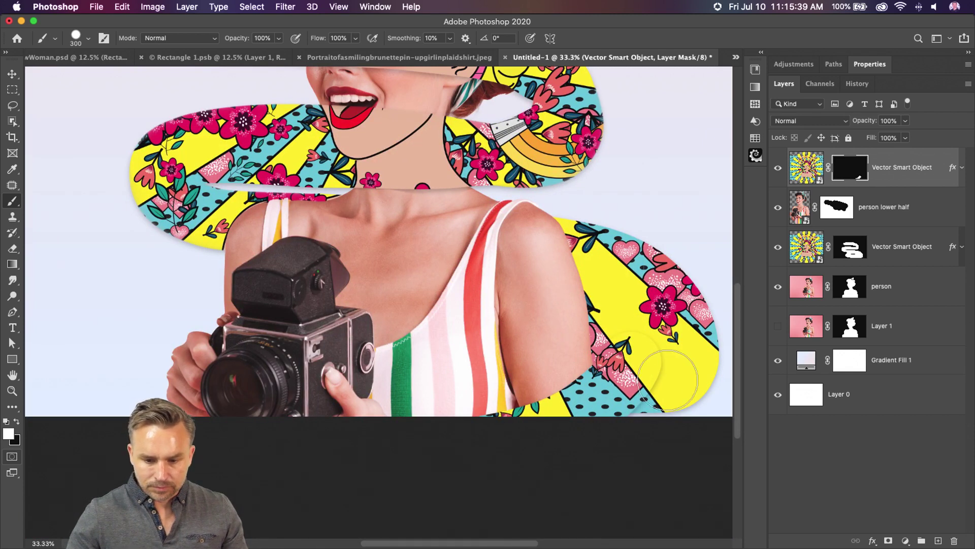
pyautogui.moveTo(668, 380)
pyautogui.mouseDown()
pyautogui.moveTo(629, 302)
pyautogui.moveTo(630, 404)
pyautogui.mouseUp()
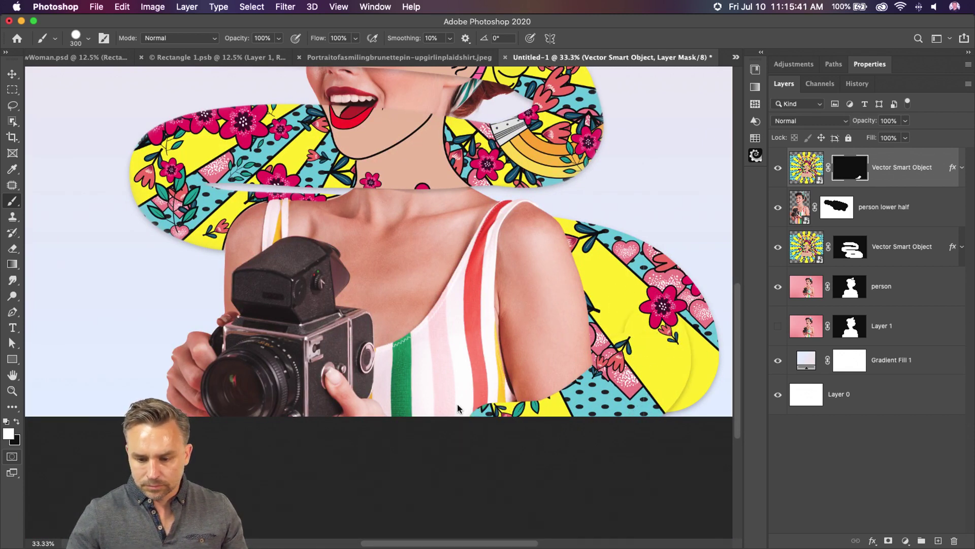
# Try extending the ribbon across the bottom of the picture with 300 px and 700 px white strokes, and undo them
pyautogui.moveTo(622, 330)
pyautogui.mouseDown()
pyautogui.moveTo(525, 404)
pyautogui.moveTo(422, 423)
pyautogui.moveTo(40, 386)
pyautogui.mouseUp()
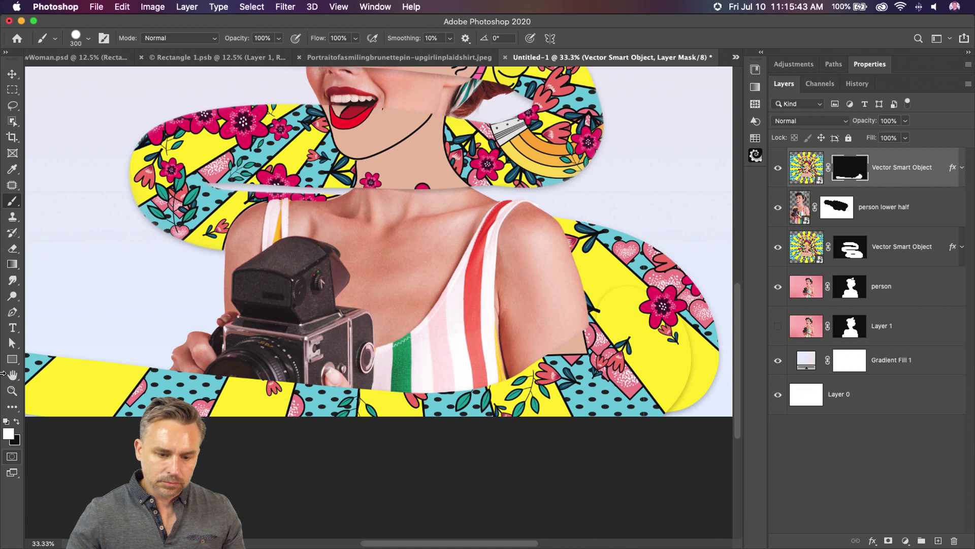
pyautogui.scroll(3, 229, 331)
pyautogui.hscroll(-5, 229, 330)
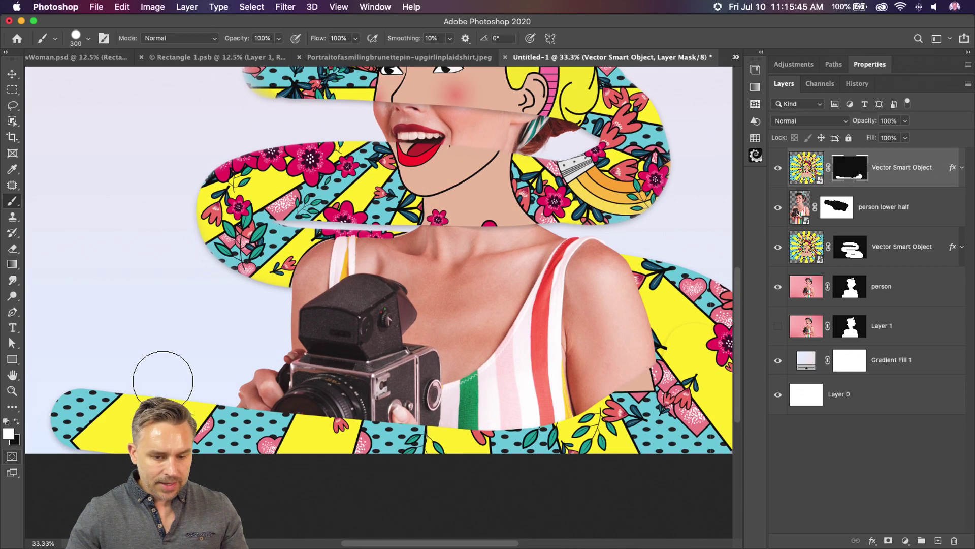
pyautogui.press(']')
pyautogui.hotkey('ctrl', '-')
pyautogui.hotkey('ctrl', '-')
pyautogui.press(']')
pyautogui.press(']')
pyautogui.press(']')
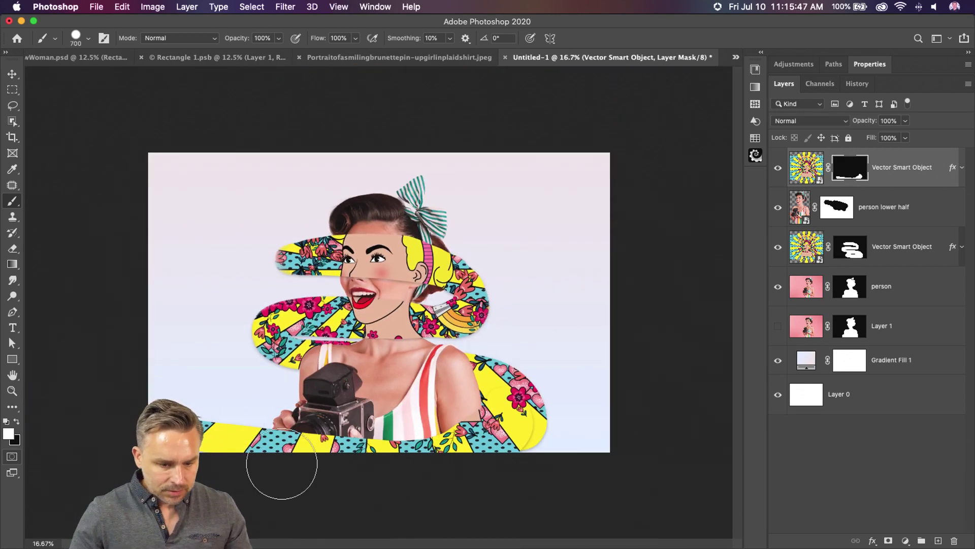
pyautogui.moveTo(294, 486)
pyautogui.mouseDown()
pyautogui.moveTo(383, 461)
pyautogui.moveTo(174, 414)
pyautogui.mouseUp()
pyautogui.press('super+z')
pyautogui.press('super+z')
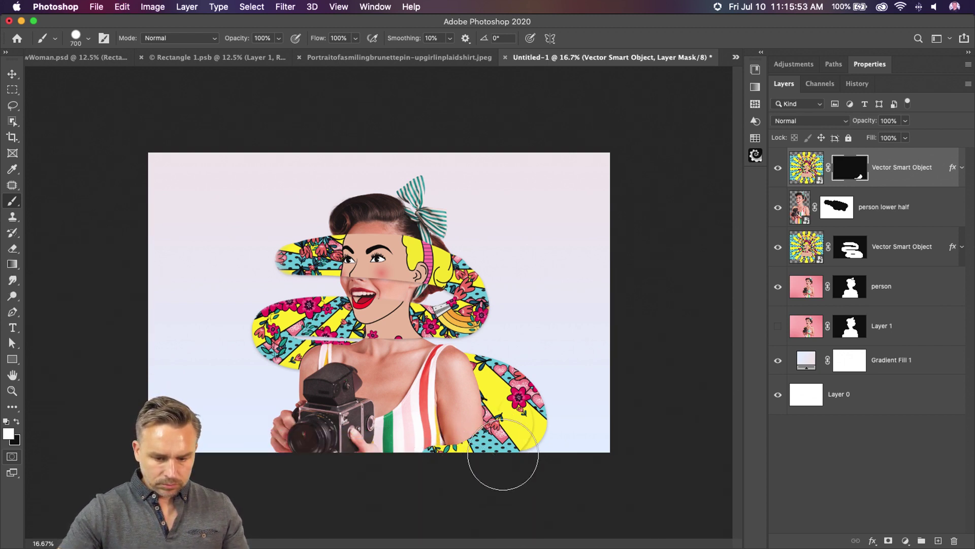
# Paint white with a 400 px brush on the top mask, running the ribbon from the lower bend across the bottom of the picture
pyautogui.press('[')
pyautogui.press('[')
pyautogui.press('[')
pyautogui.moveTo(512, 408)
pyautogui.mouseDown()
pyautogui.moveTo(527, 440)
pyautogui.moveTo(449, 451)
pyautogui.moveTo(211, 447)
pyautogui.mouseUp()
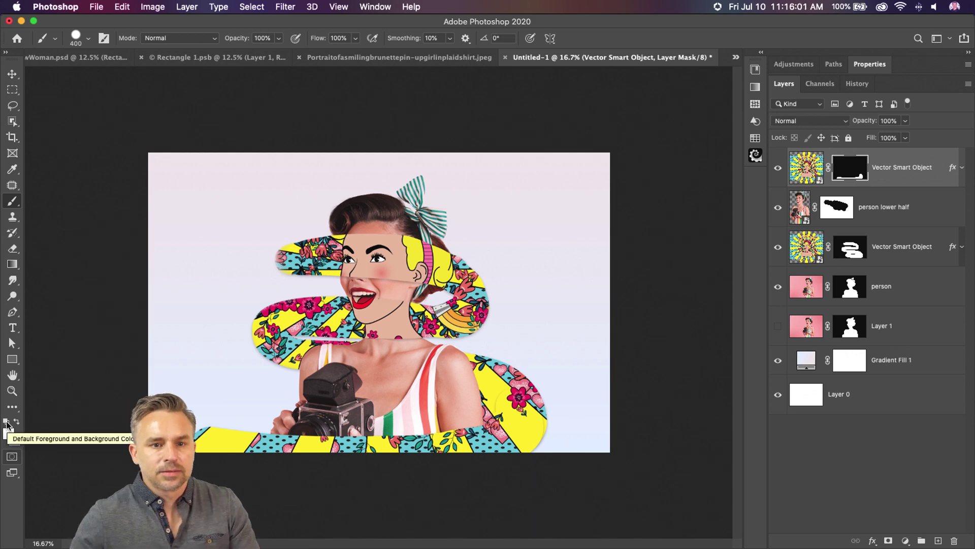
# Save the composition on the desktop as Untitled-1.psd
pyautogui.press('super+plus')
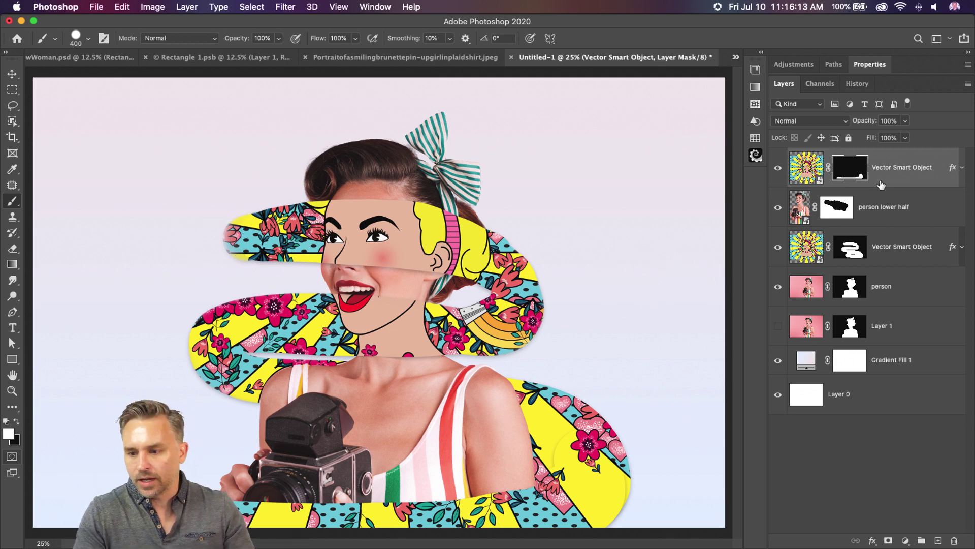
pyautogui.press('super+2')
pyautogui.press('super+s')
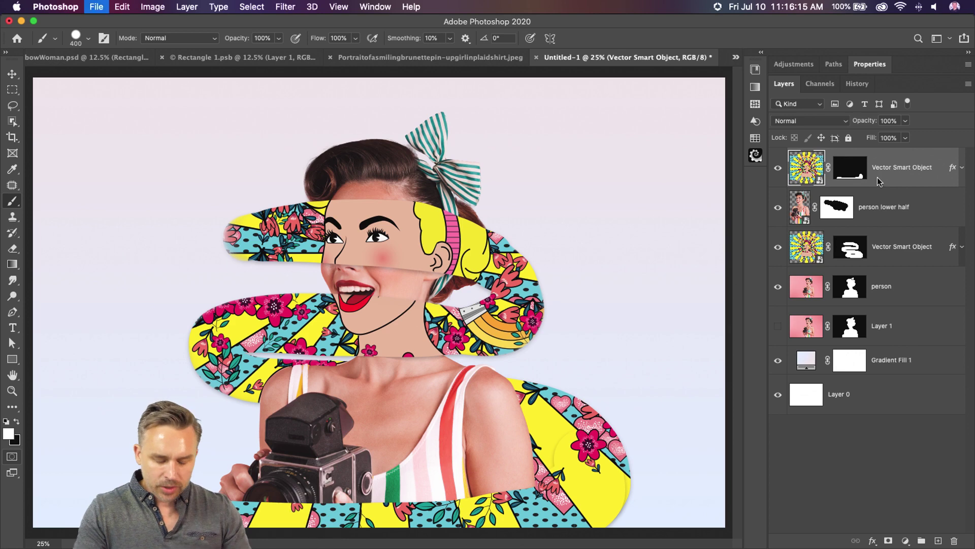
pyautogui.click(547, 386)
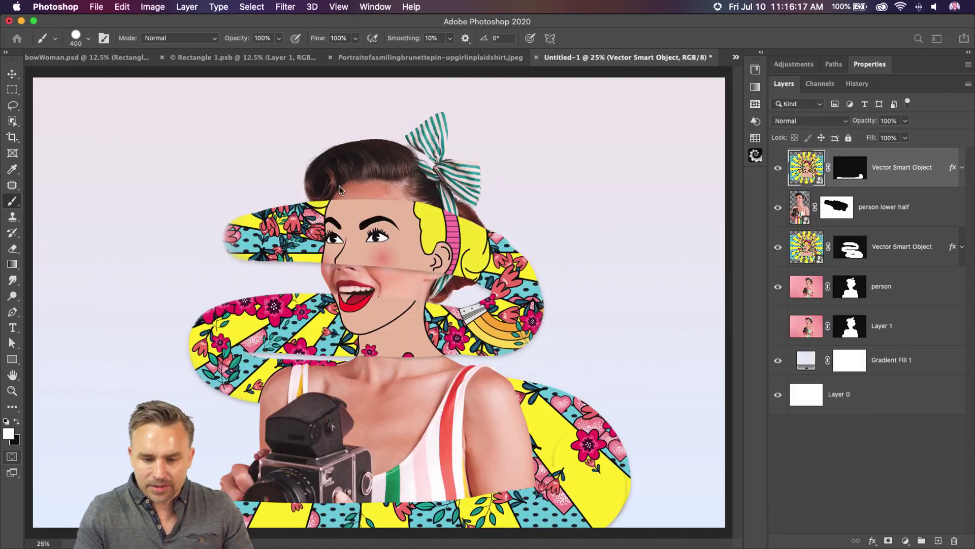
pyautogui.press('Return')
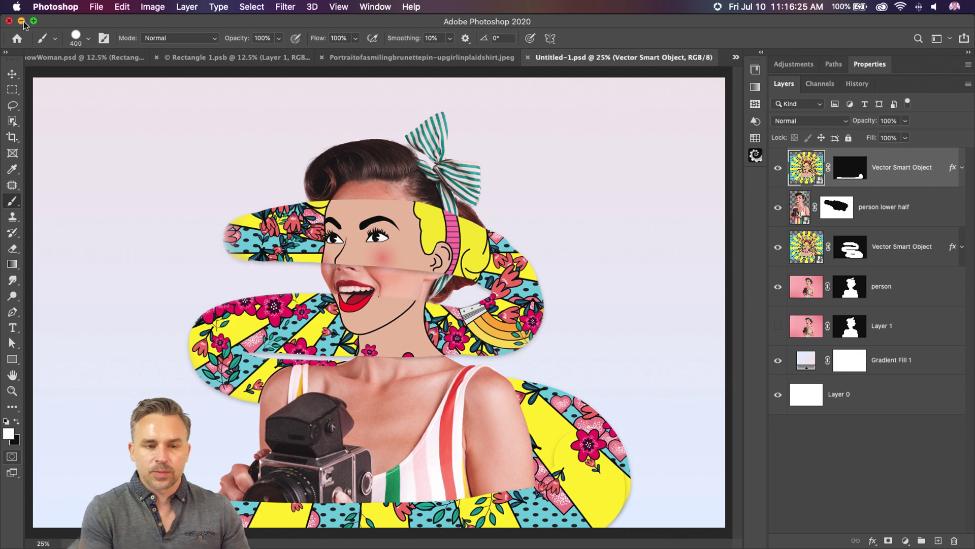
# Minimize Photoshop, open the Other folder from the desktop in Finder, and enlarge its window to show all files
pyautogui.click(21, 21)
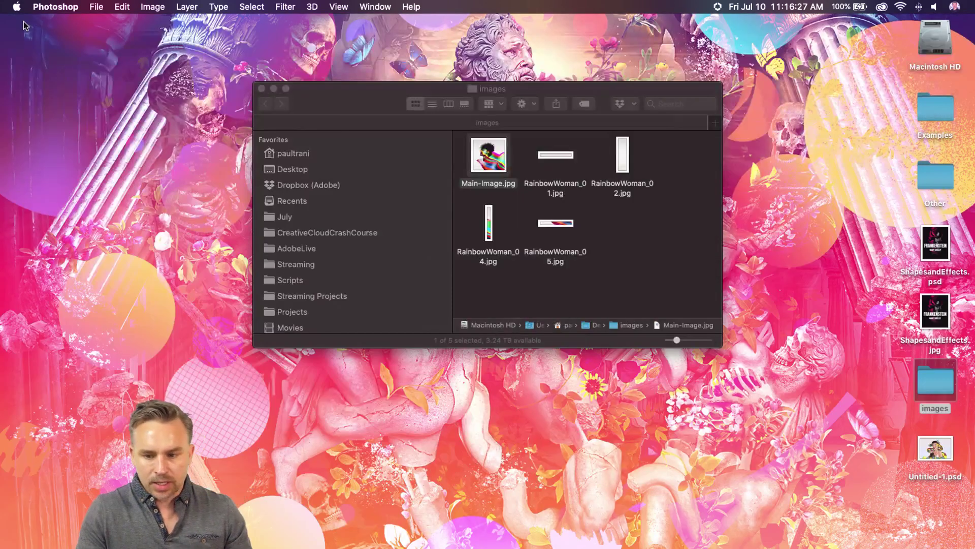
pyautogui.click(821, 369)
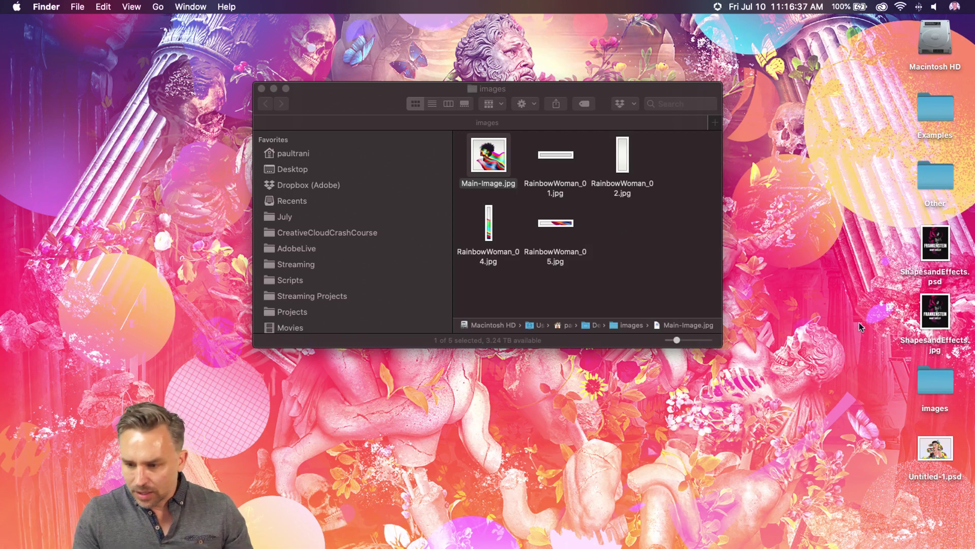
pyautogui.doubleClick(926, 167)
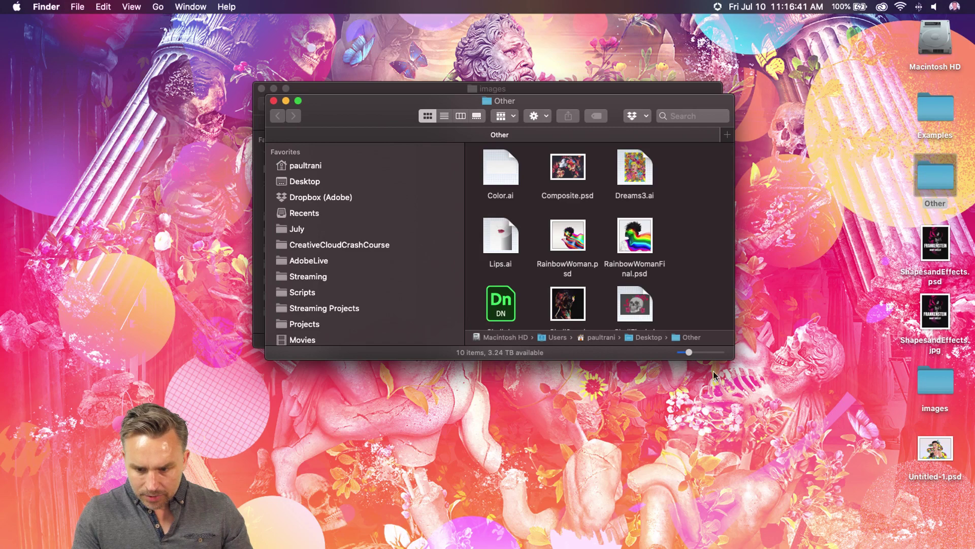
pyautogui.moveTo(736, 364); pyautogui.dragTo(743, 470)
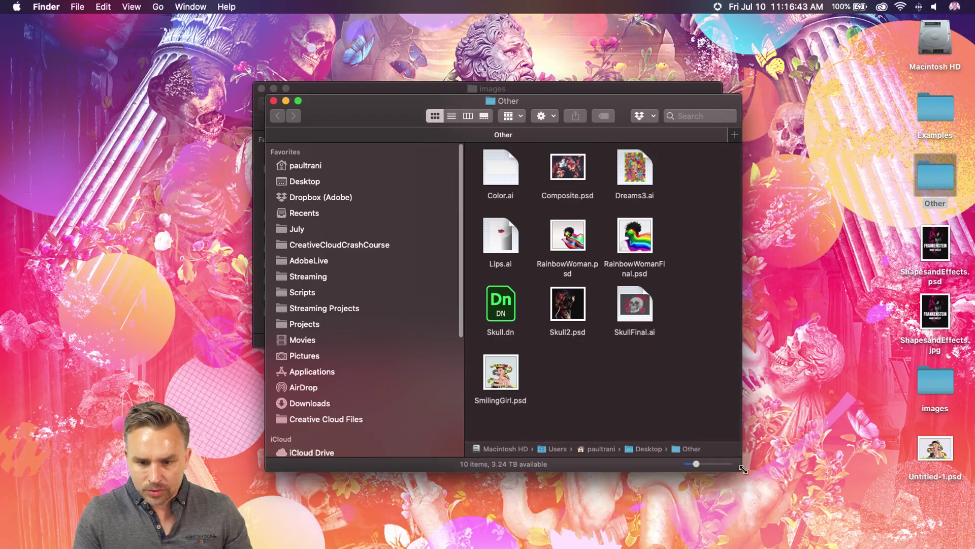
# Preview Composite.psd in Quick Look and close the preview
pyautogui.click(555, 168)
pyautogui.press('space')
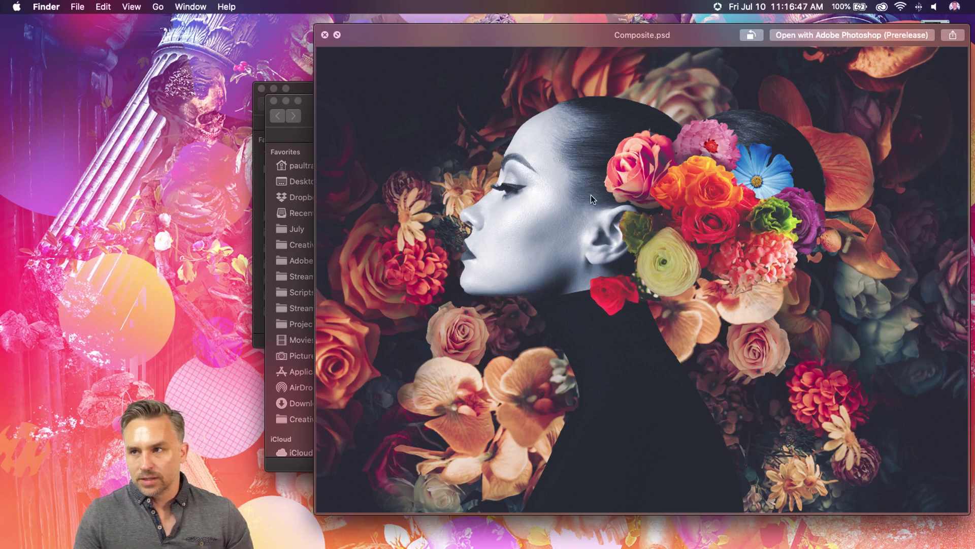
pyautogui.press('space')
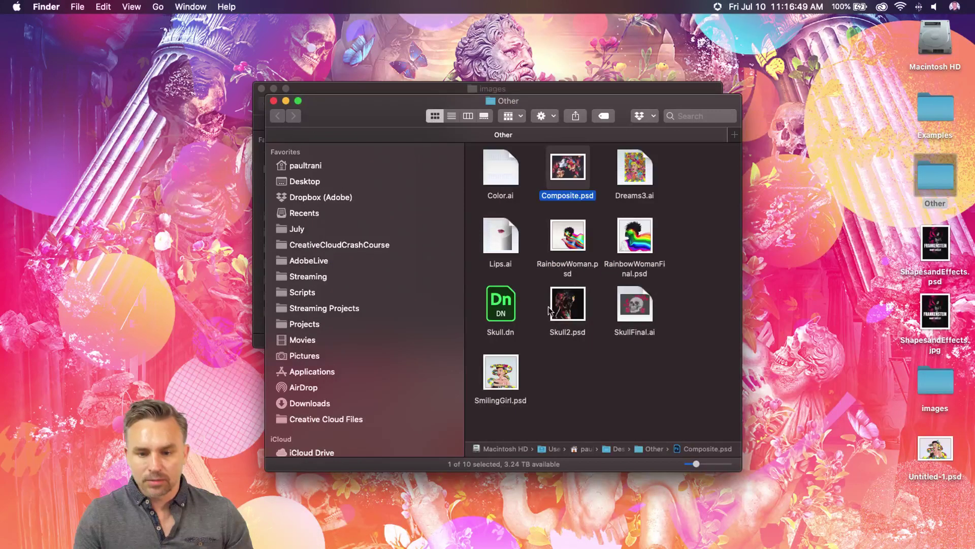
# Preview the Skull2.psd artwork in Quick Look and close the preview
pyautogui.click(560, 410)
pyautogui.click(560, 312)
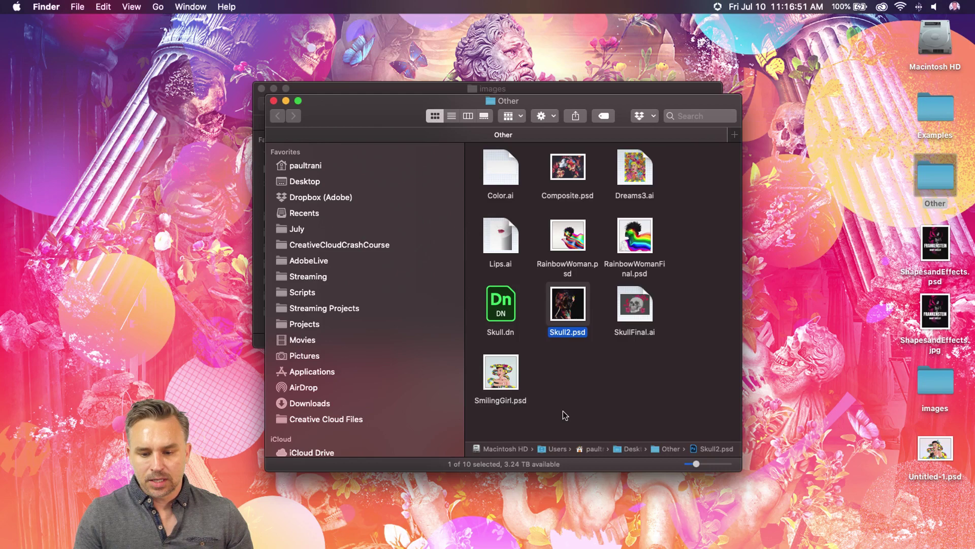
pyautogui.press('space')
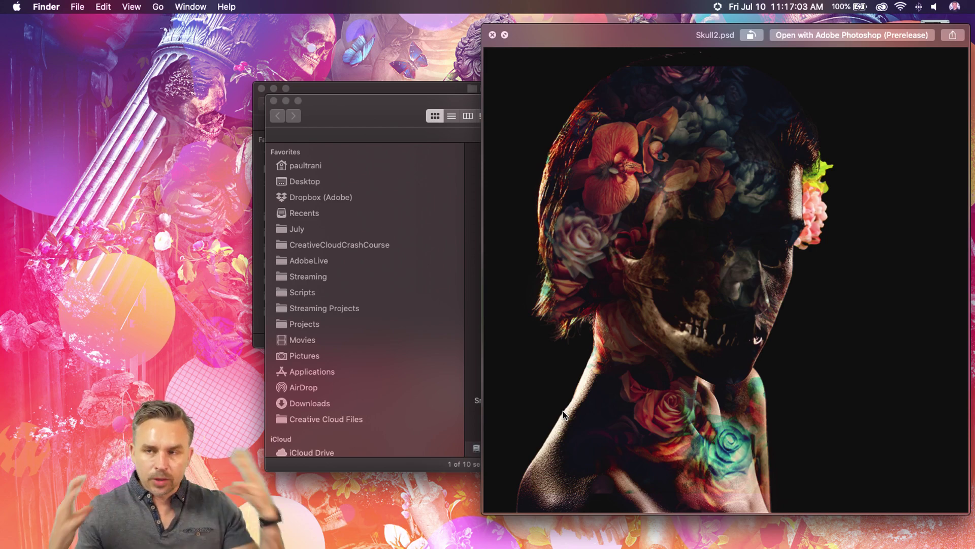
pyautogui.press('space')
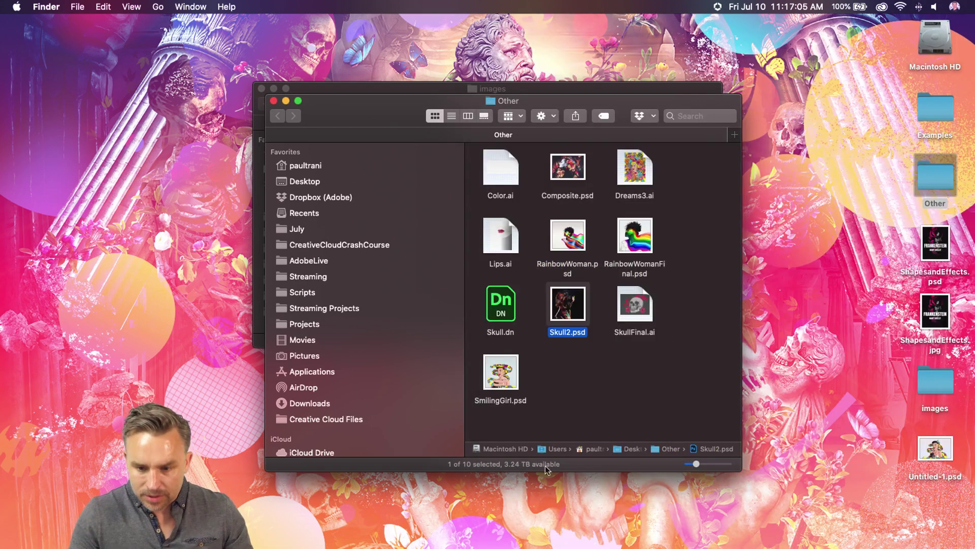
# Open Skull2.psd in Photoshop and activate the Move tool
pyautogui.click(608, 399)
pyautogui.click(565, 302)
pyautogui.doubleClick(565, 303)
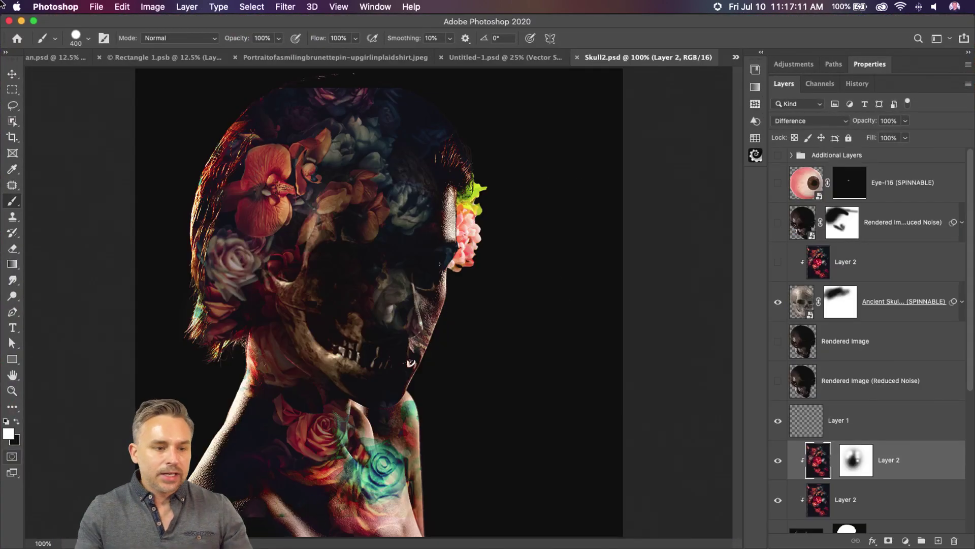
pyautogui.click(8, 75)
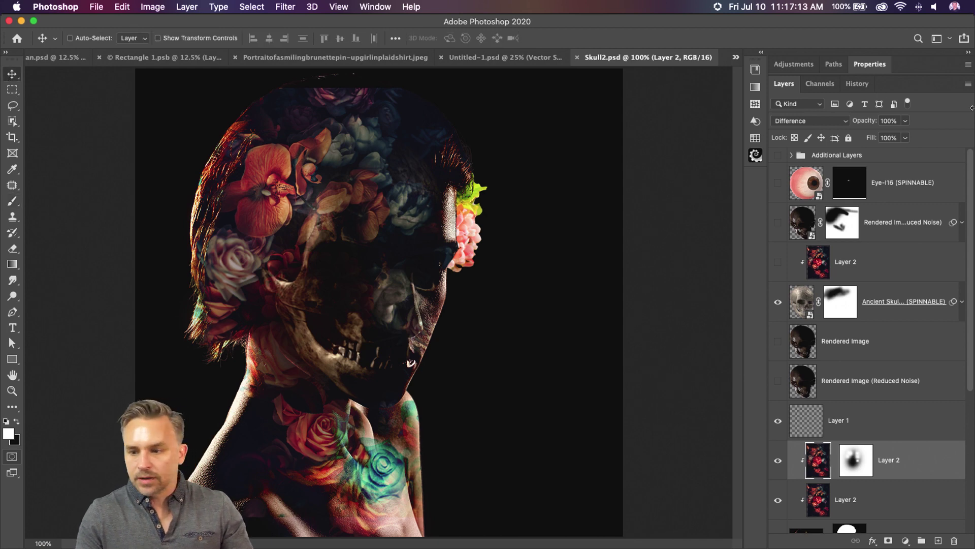
# Set the layer thumbnails to the smallest picture size
pyautogui.click(968, 85)
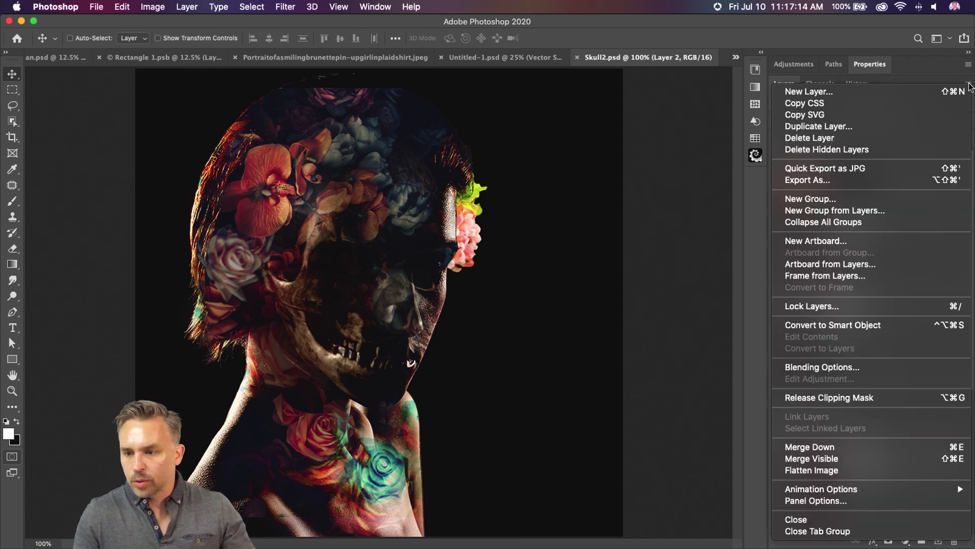
pyautogui.click(842, 502)
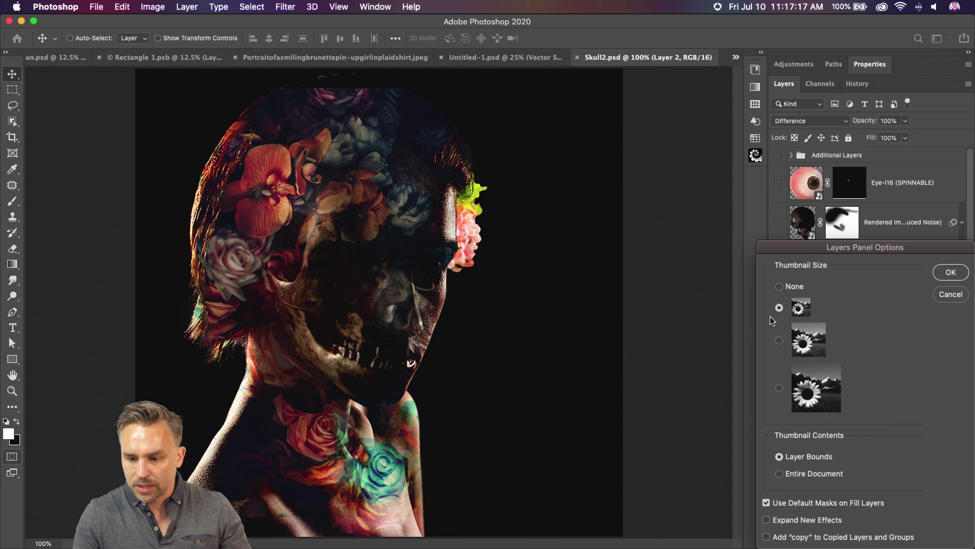
pyautogui.press('Return')
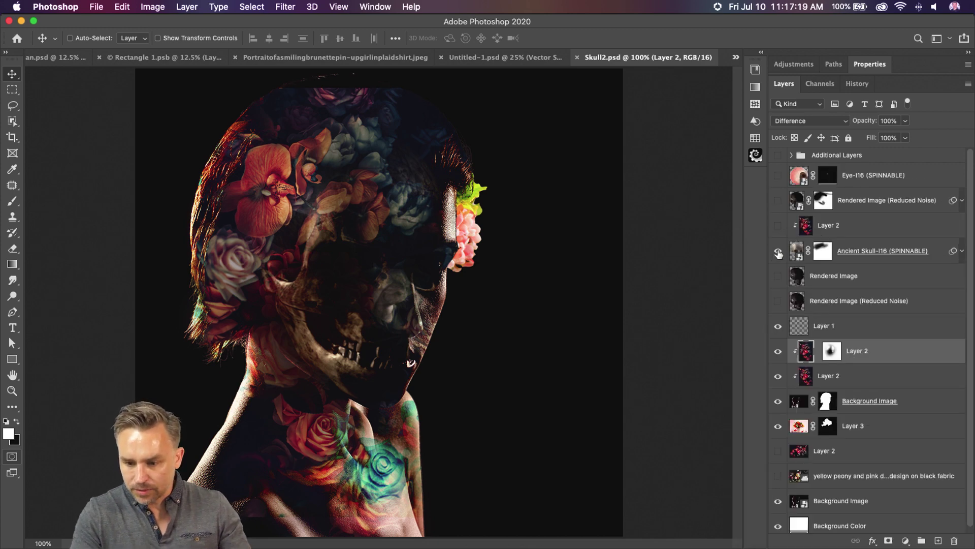
# Hide all layers above Background Image, gather them into one hidden group, and select the Background Image layer
pyautogui.moveTo(779, 254); pyautogui.dragTo(777, 429)
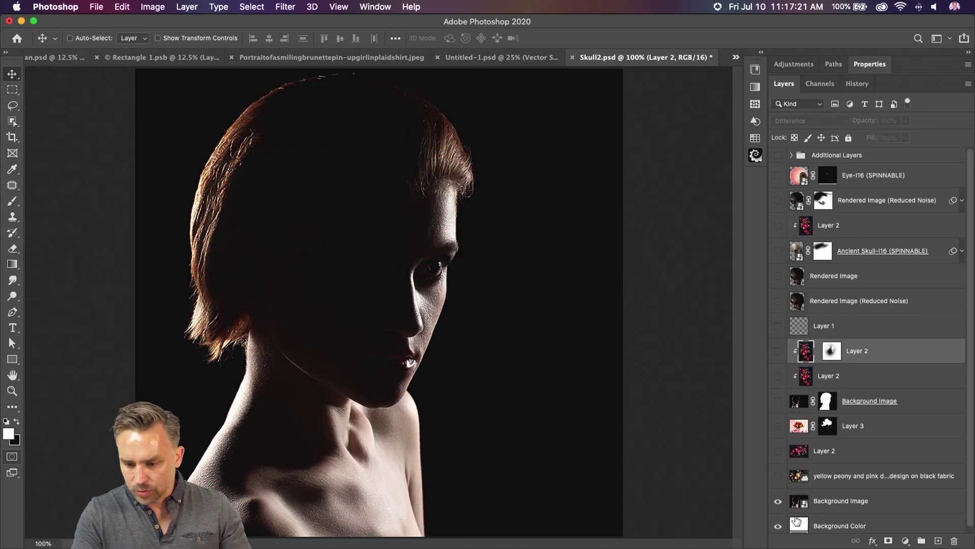
pyautogui.click(818, 503)
pyautogui.click(848, 476)
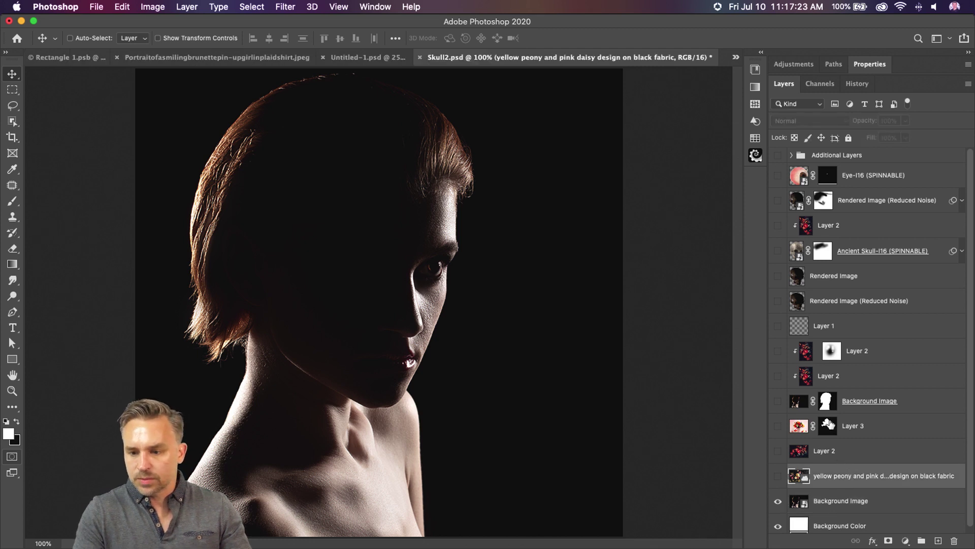
pyautogui.keyDown('shift'); pyautogui.click(867, 157); pyautogui.keyUp('shift')
pyautogui.press('super+g')
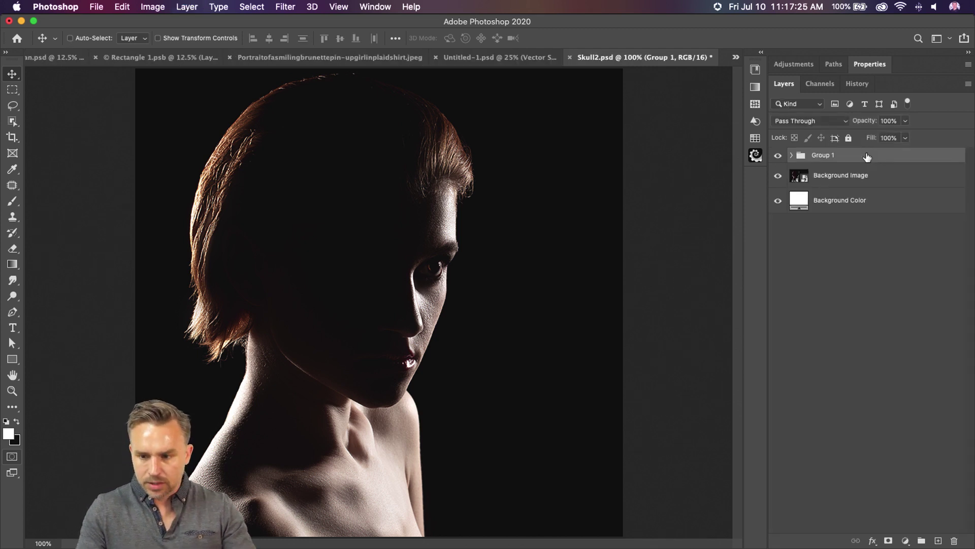
pyautogui.click(820, 174)
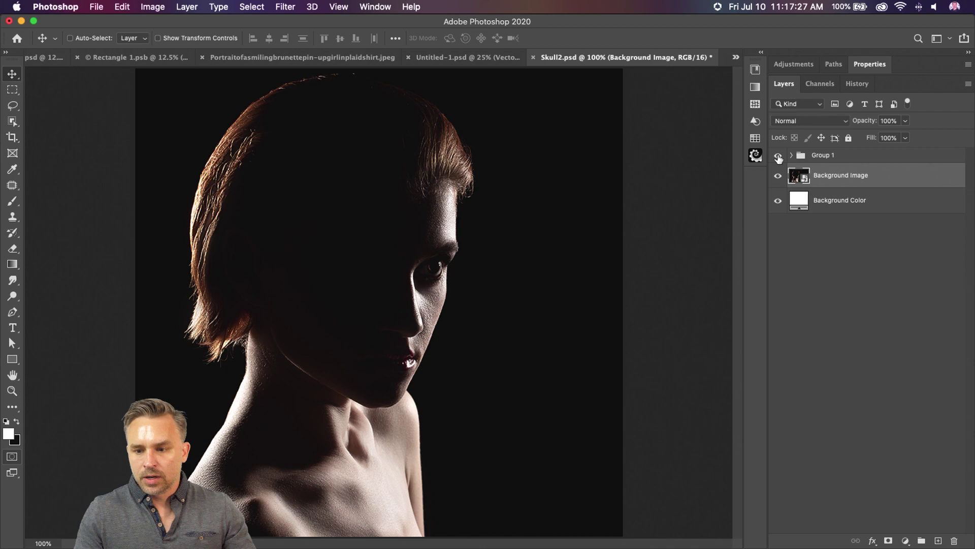
# Open the Nature library and browse its Bones and Skulls group for a skull image
pyautogui.click(761, 53)
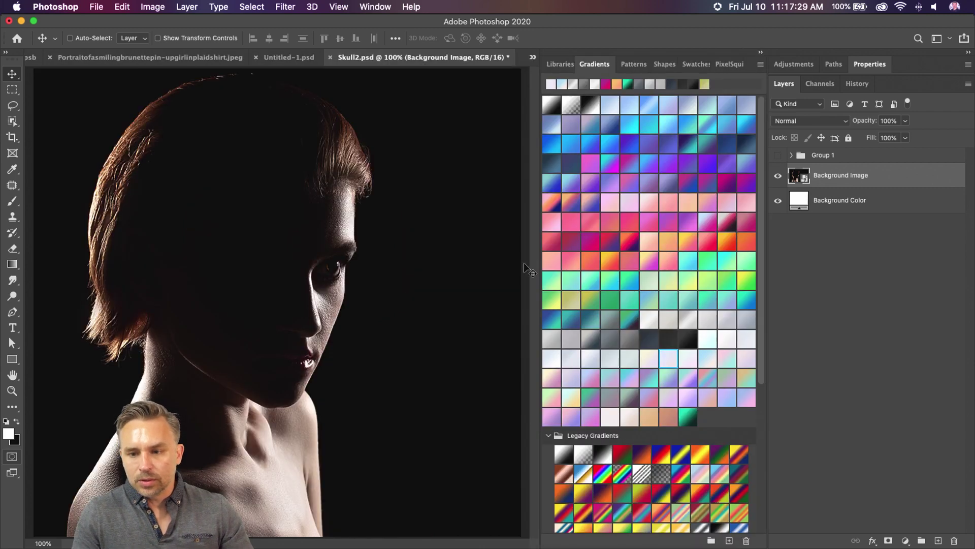
pyautogui.click(562, 64)
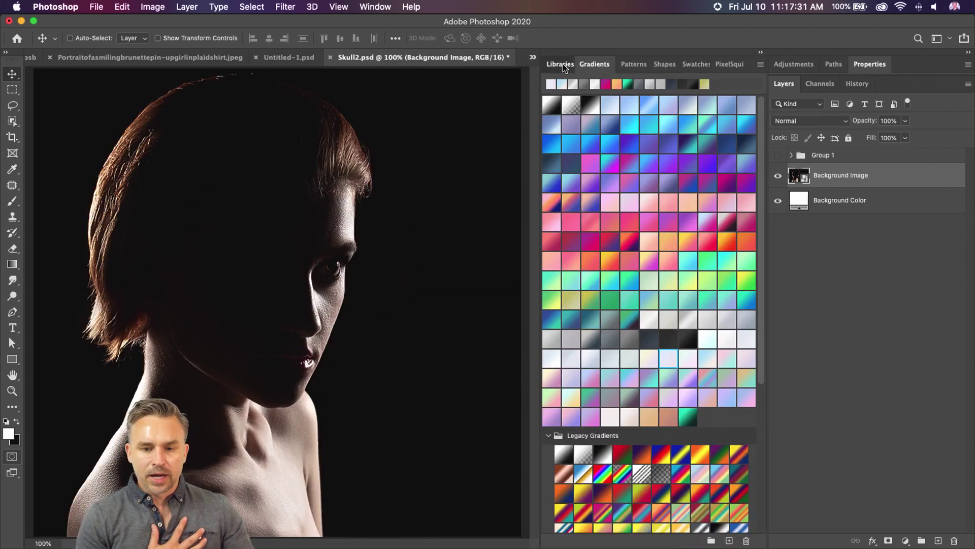
pyautogui.scroll(-5, 597, 131)
pyautogui.scroll(5, 597, 131)
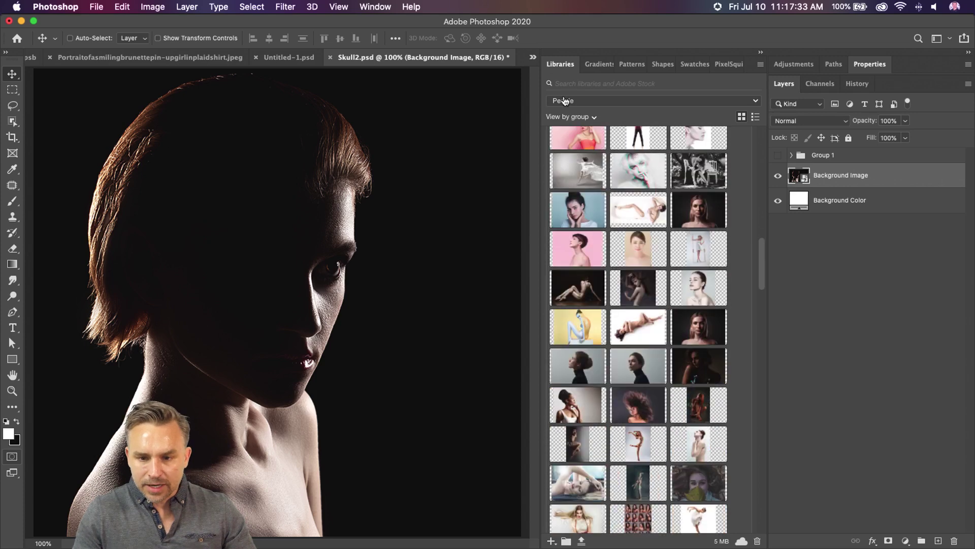
pyautogui.click(564, 101)
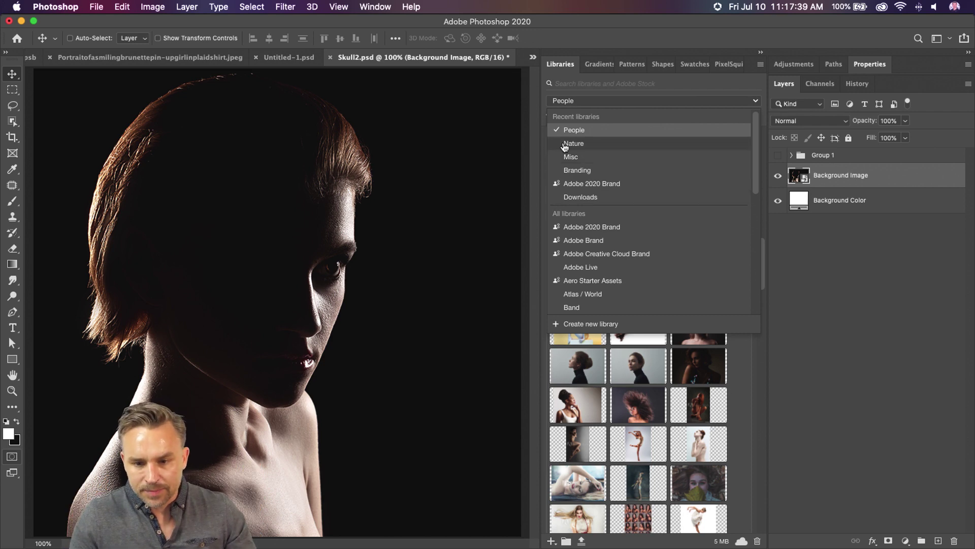
pyautogui.click(565, 144)
pyautogui.scroll(-1, 567, 157)
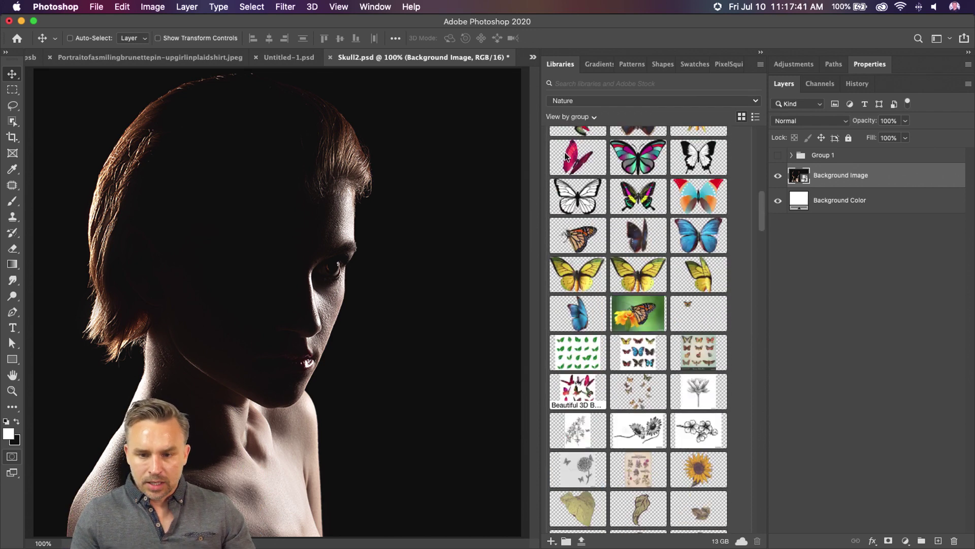
pyautogui.click(551, 209)
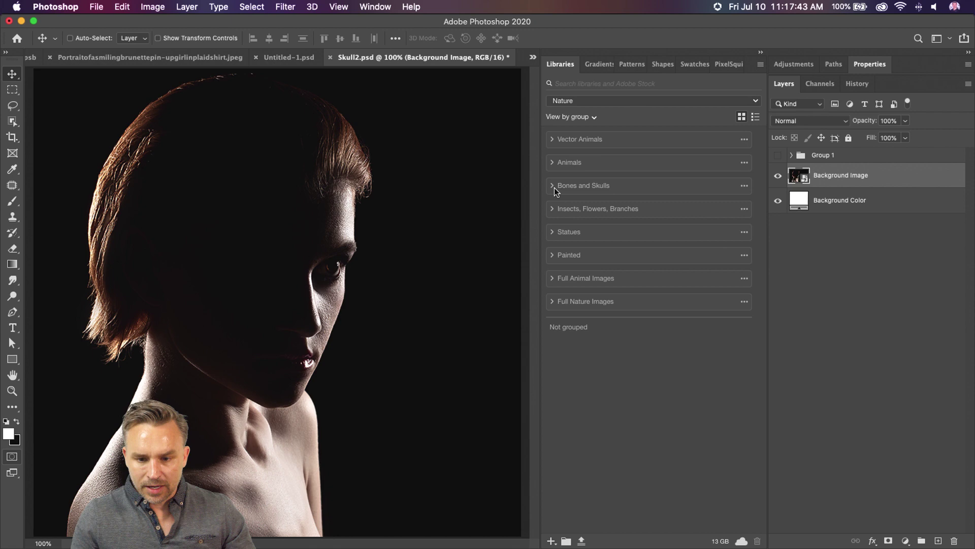
pyautogui.click(552, 185)
pyautogui.scroll(-4, 628, 358)
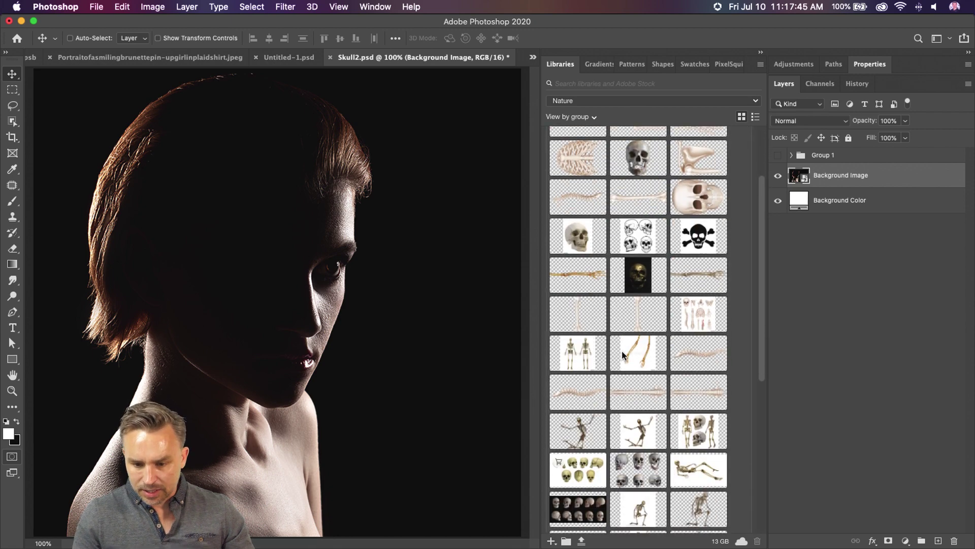
# Place the single skull on white and the six-skull sheet from the library over the portrait
pyautogui.click(585, 234)
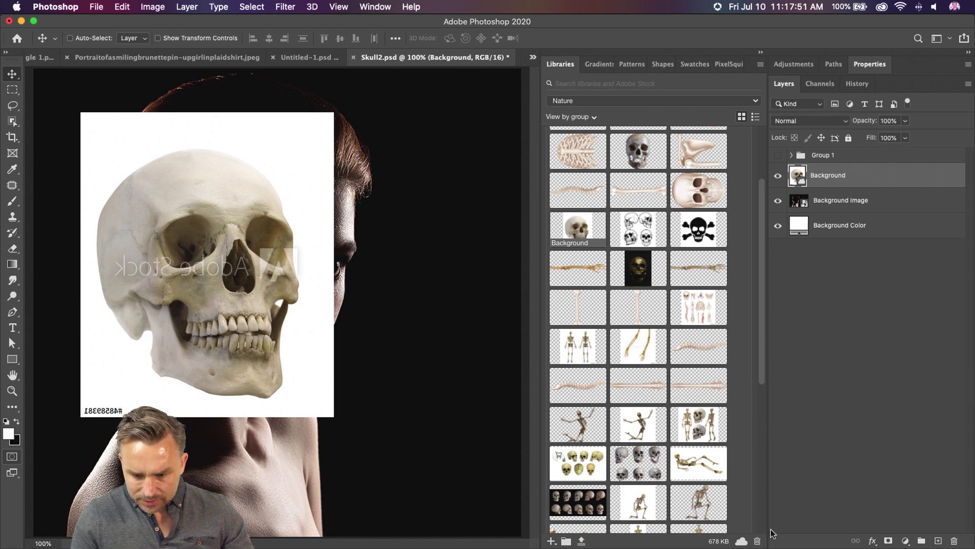
pyautogui.scroll(-3, 627, 397)
pyautogui.moveTo(627, 397); pyautogui.dragTo(269, 292)
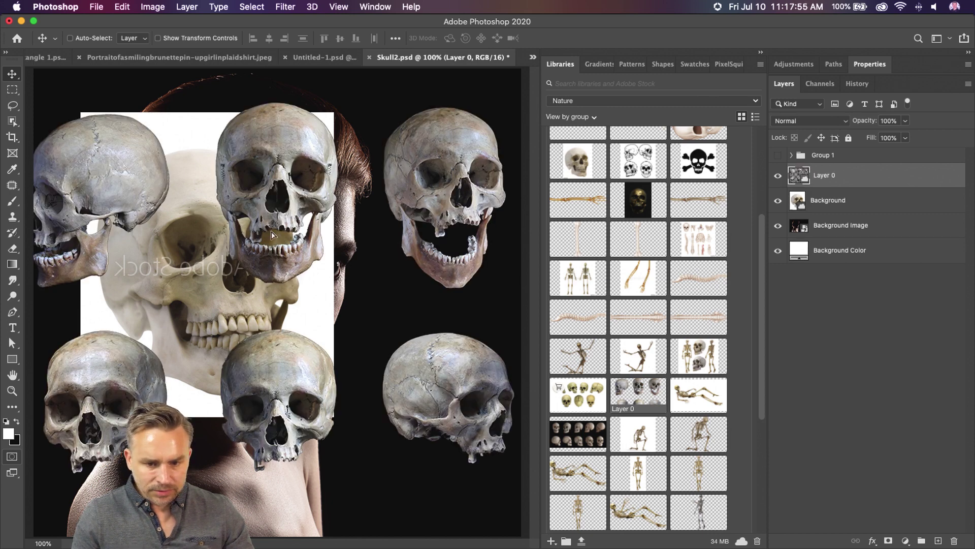
pyautogui.moveTo(274, 234); pyautogui.dragTo(256, 270)
# Lasso the sheet's turned, open-jawed skull onto its own layer and delete the skull sheet and single-skull layers
pyautogui.press('l')
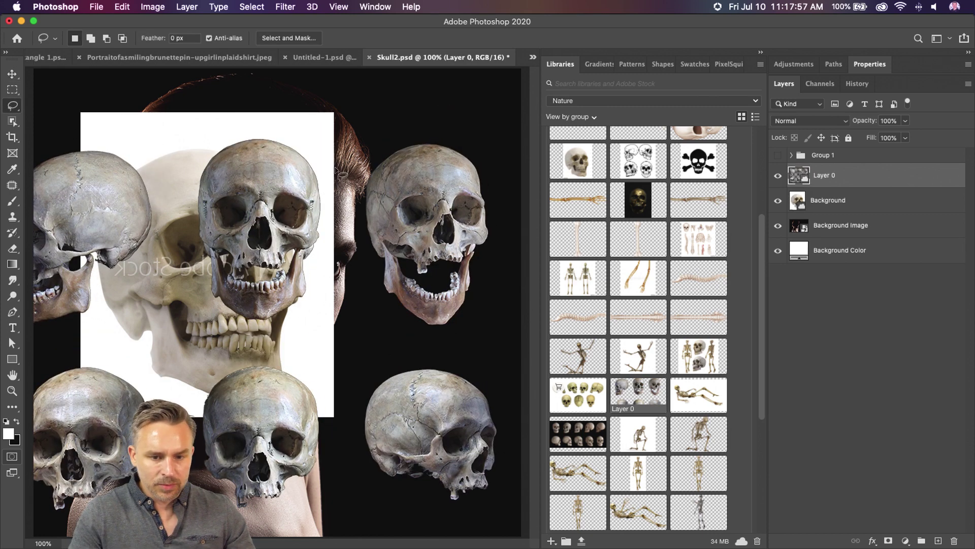
pyautogui.moveTo(339, 174)
pyautogui.mouseDown()
pyautogui.moveTo(491, 137)
pyautogui.moveTo(511, 223)
pyautogui.moveTo(497, 319)
pyautogui.moveTo(440, 345)
pyautogui.moveTo(359, 300)
pyautogui.moveTo(339, 237)
pyautogui.mouseUp()
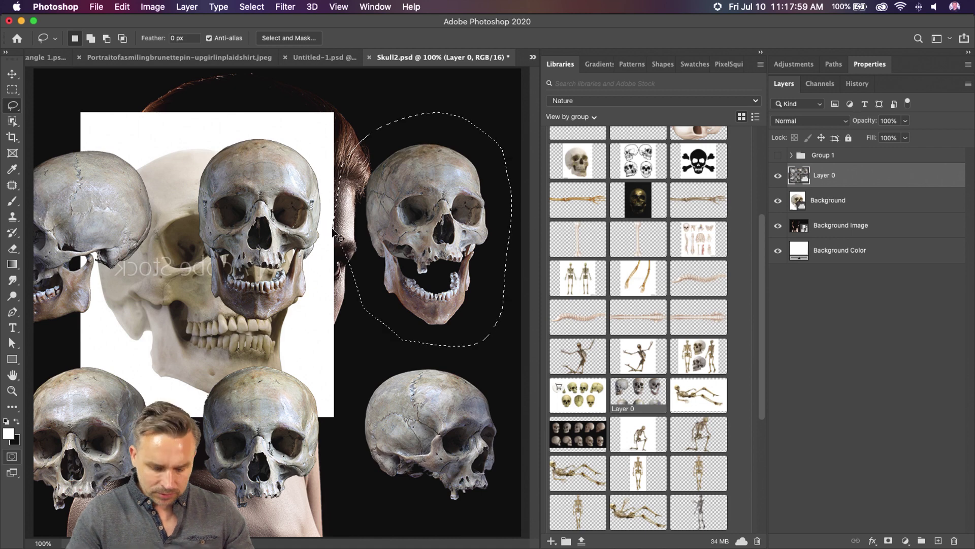
pyautogui.hotkey('ctrl', 'j')
pyautogui.moveTo(945, 201); pyautogui.dragTo(954, 540)
pyautogui.moveTo(835, 202); pyautogui.dragTo(954, 540)
# Move the open-jawed skull over the woman's face and scale it up to match her head
pyautogui.press('v')
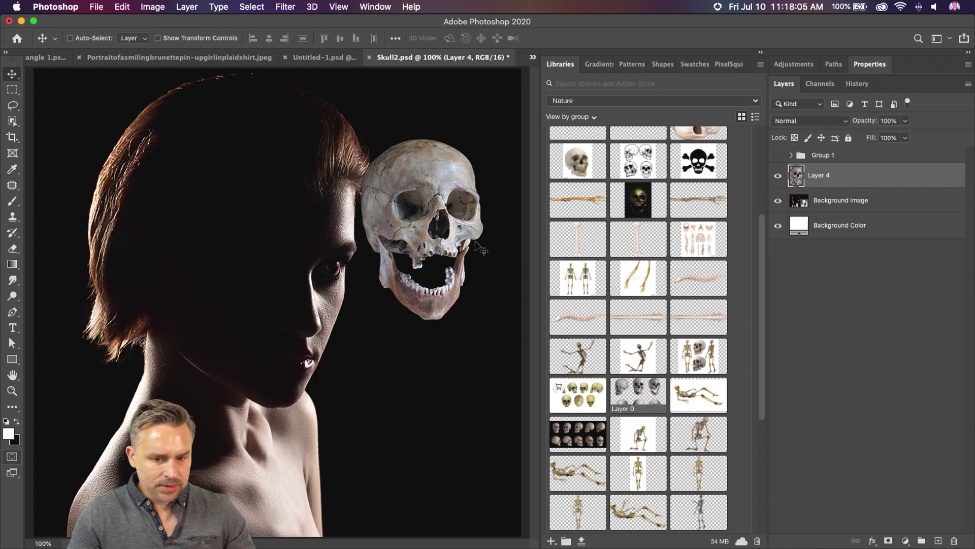
pyautogui.moveTo(377, 224)
pyautogui.mouseDown()
pyautogui.moveTo(239, 282)
pyautogui.moveTo(198, 287)
pyautogui.mouseUp()
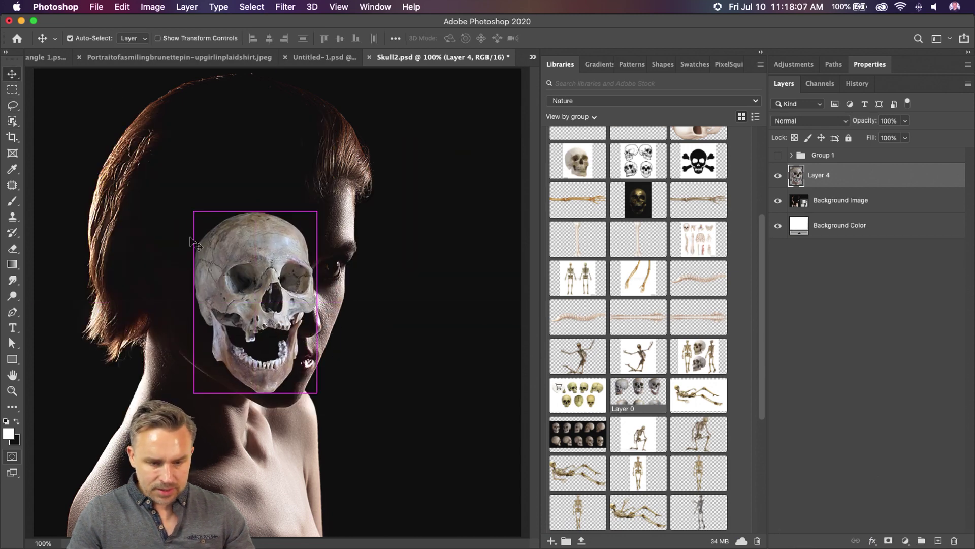
pyautogui.hotkey('ctrl', 't')
pyautogui.moveTo(194, 211); pyautogui.dragTo(221, 237)
pyautogui.press('Return')
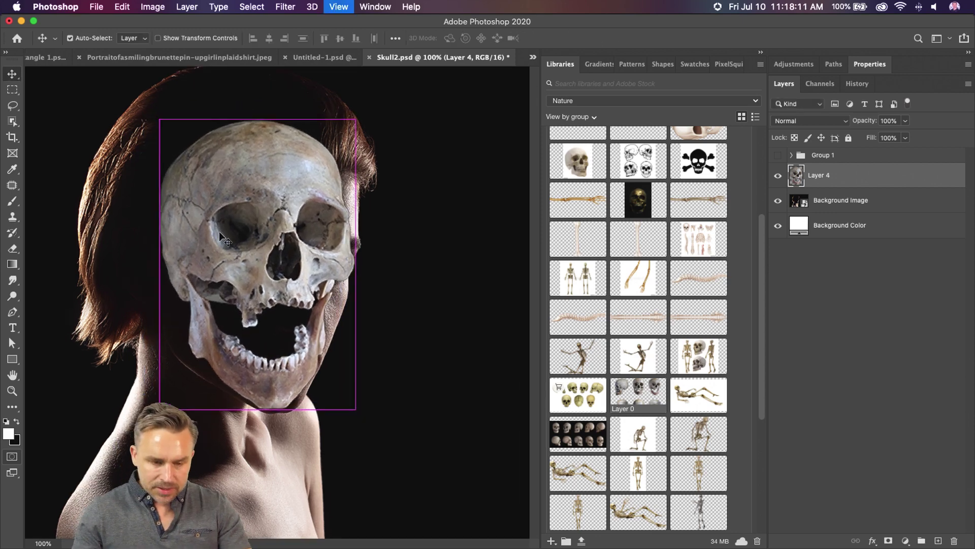
pyautogui.hotkey('ctrl', '+')
pyautogui.moveTo(174, 259); pyautogui.dragTo(218, 293)
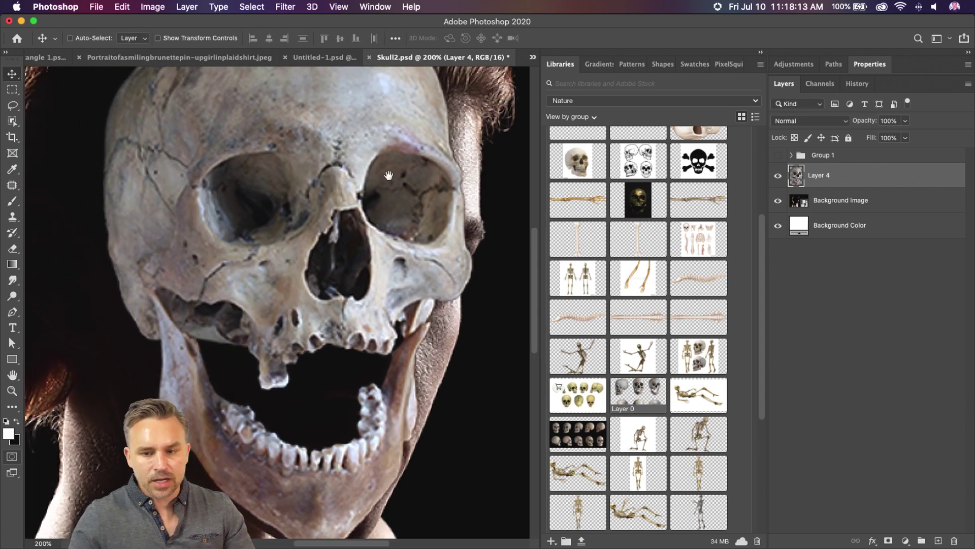
# Start a Warp transform on the skull layer and add a vertical split just beside the nose cavity
pyautogui.click(760, 52)
pyautogui.hotkey('ctrl', '-')
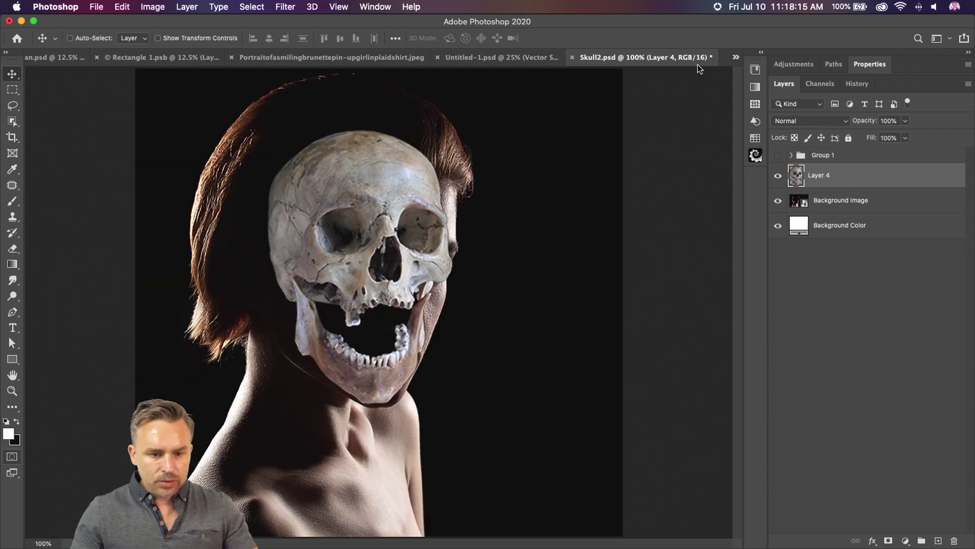
pyautogui.click(122, 6)
pyautogui.moveTo(285, 289)
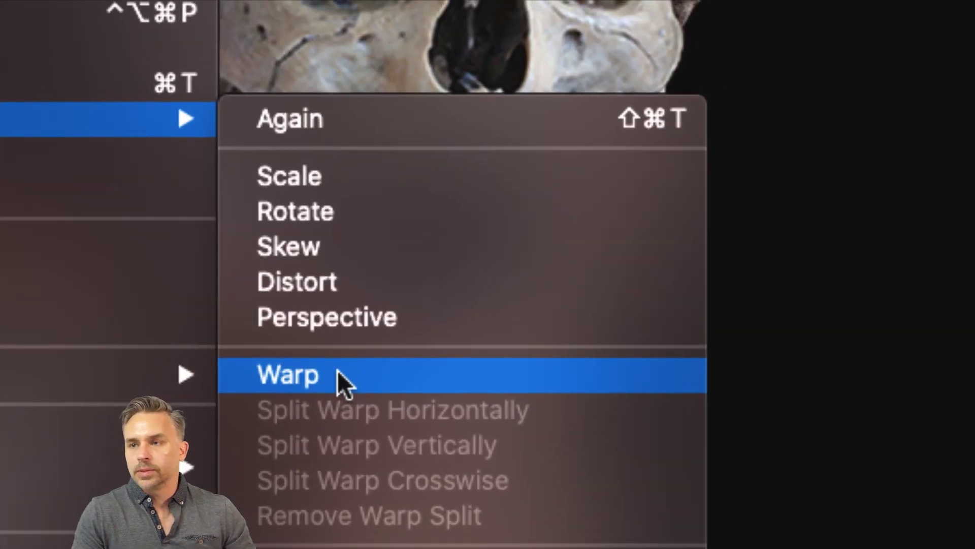
pyautogui.click(338, 370)
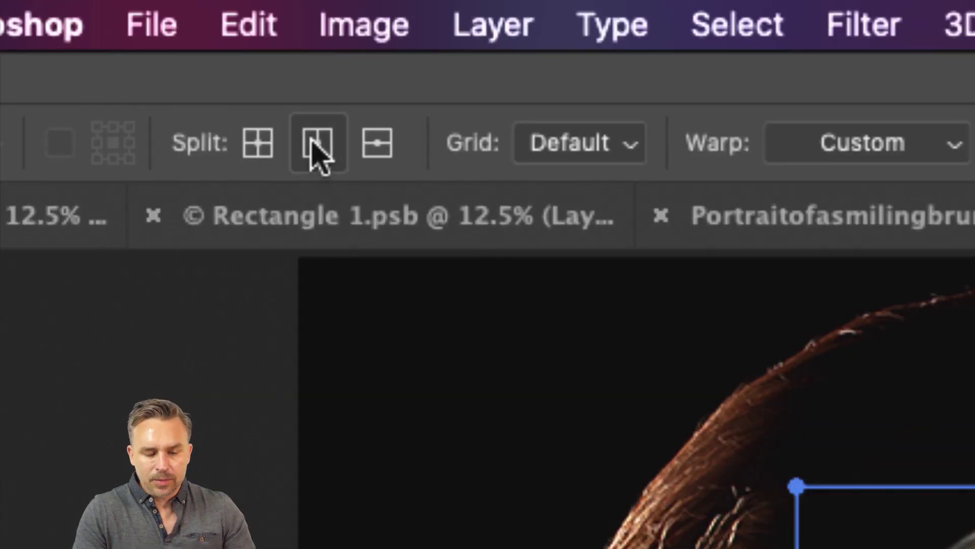
pyautogui.click(317, 152)
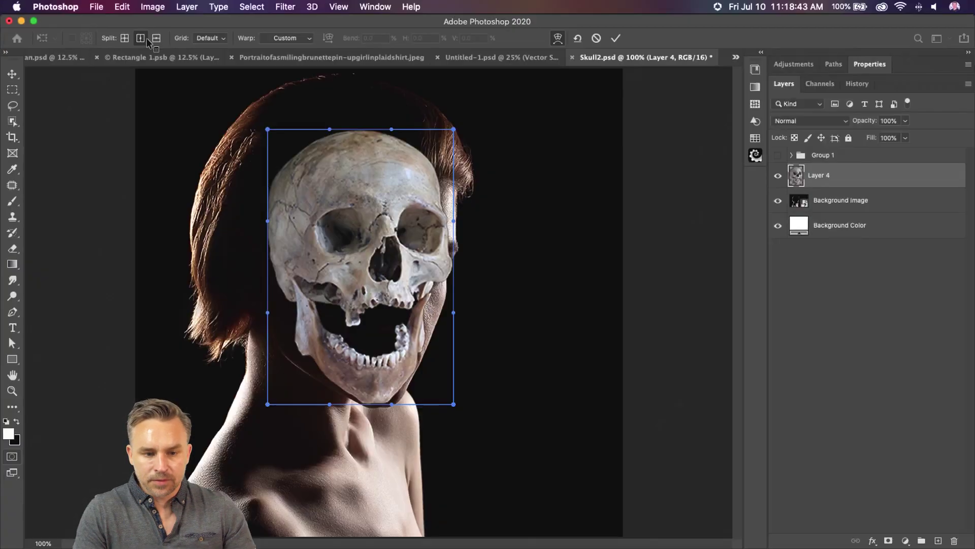
pyautogui.click(142, 41)
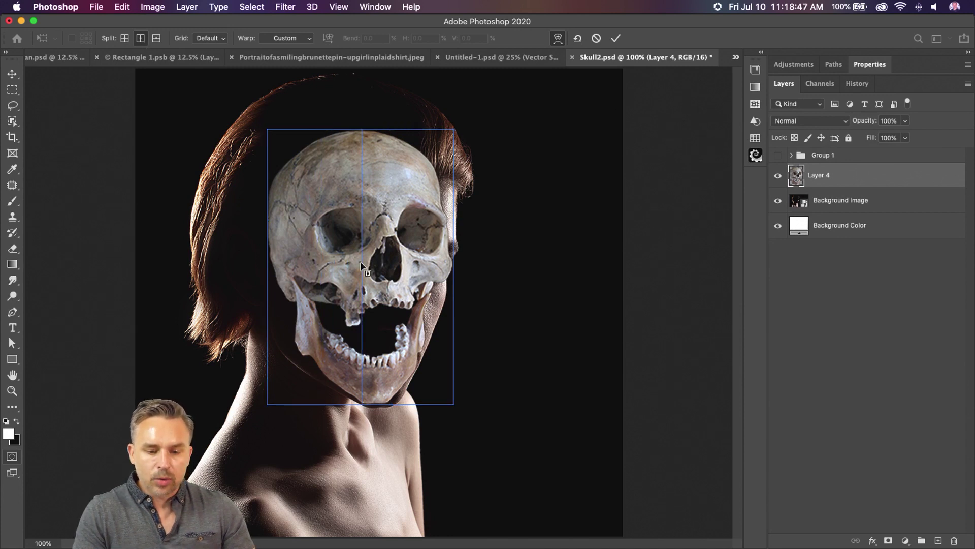
pyautogui.click(359, 266)
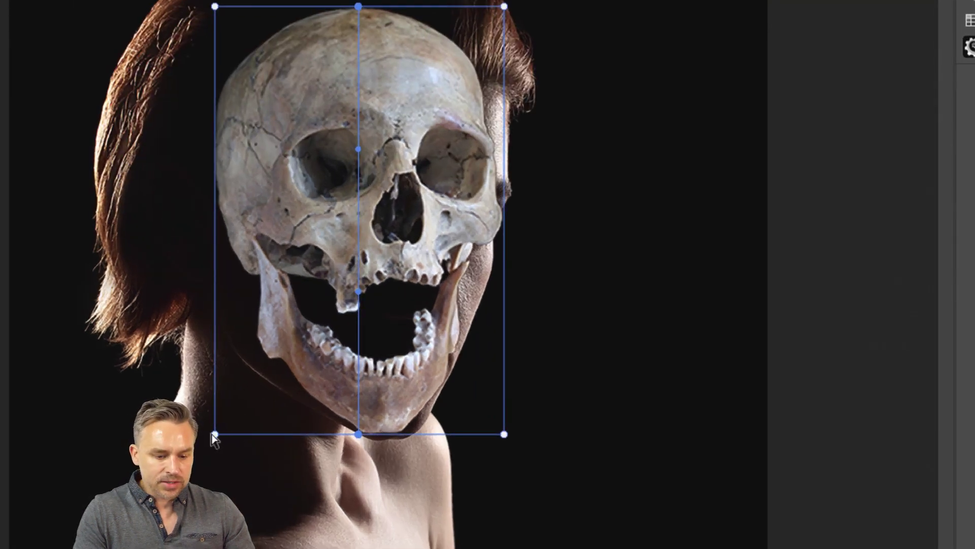
# Stretch the skull's near side outward toward the hair, refine the curve of that edge, and apply the warp
pyautogui.moveTo(215, 433); pyautogui.dragTo(157, 392)
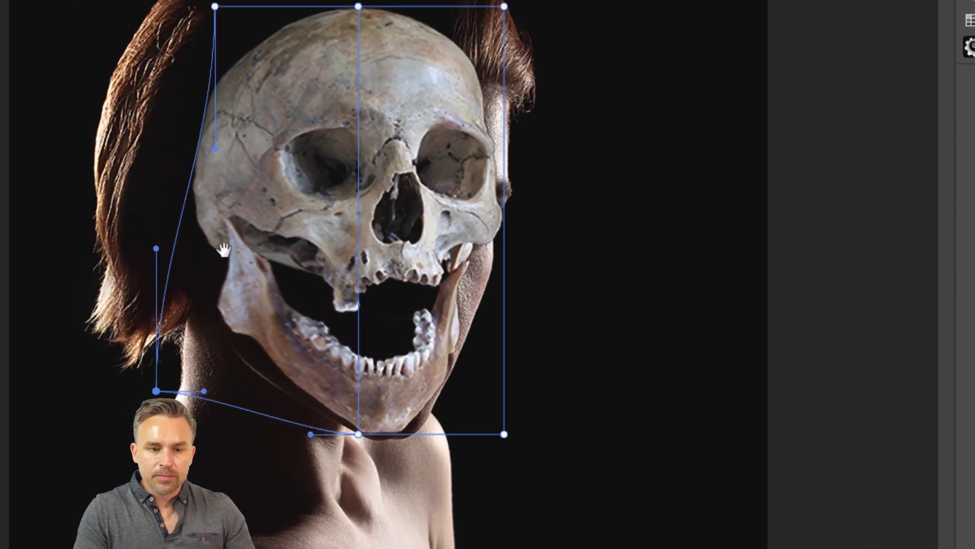
pyautogui.moveTo(215, 7); pyautogui.dragTo(159, 4)
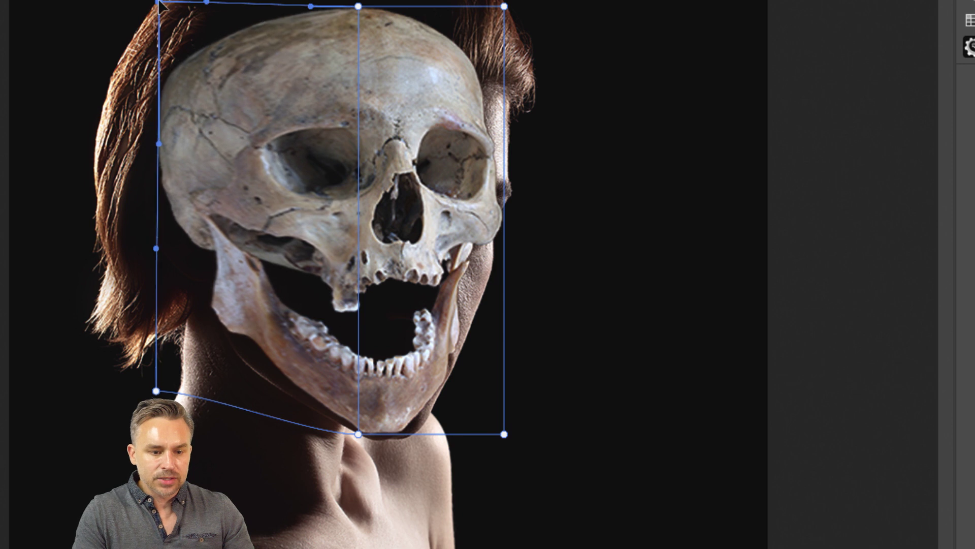
pyautogui.moveTo(158, 168); pyautogui.dragTo(172, 177)
pyautogui.moveTo(173, 86); pyautogui.dragTo(183, 89)
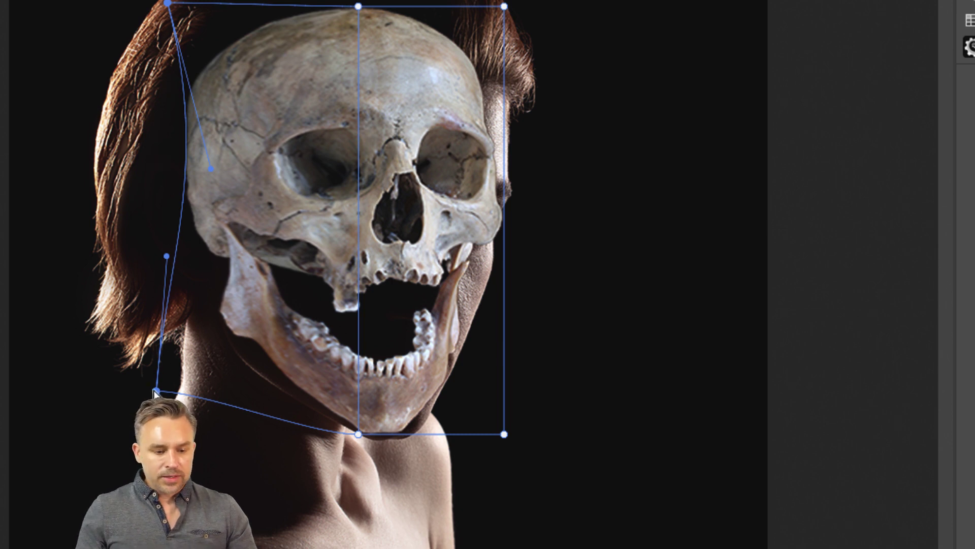
pyautogui.press('Return')
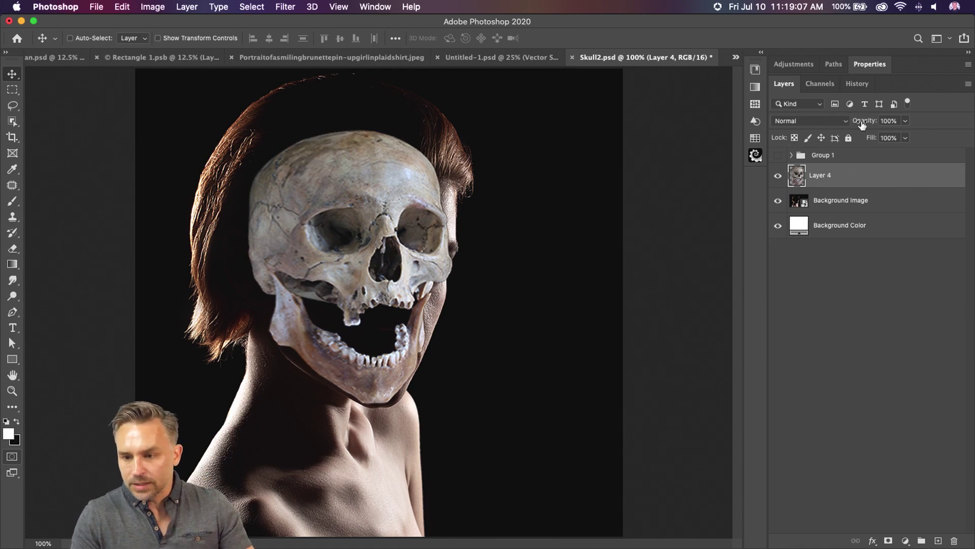
# Try the skull layer at 21% opacity and set it to 74%
pyautogui.write('21')
pyautogui.press('Return')
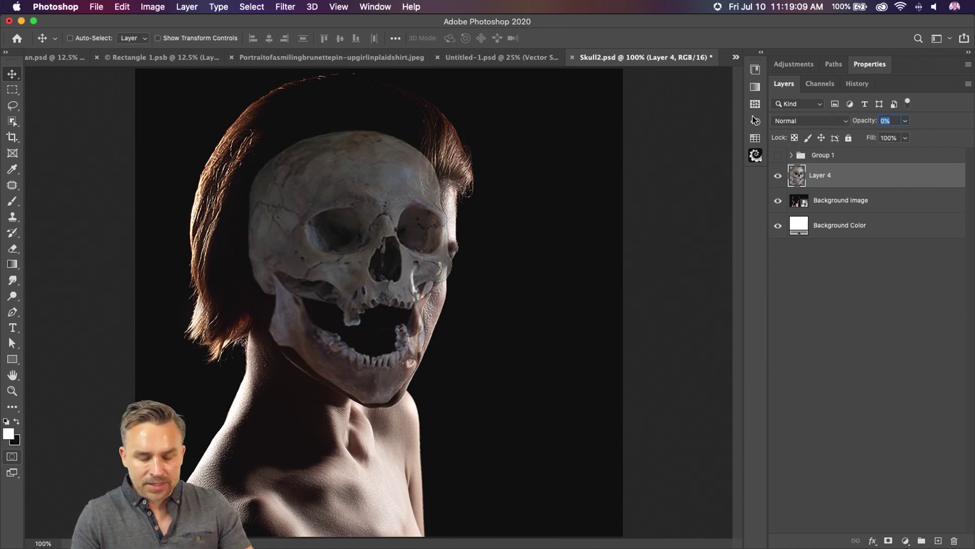
pyautogui.write('74')
pyautogui.press('Return')
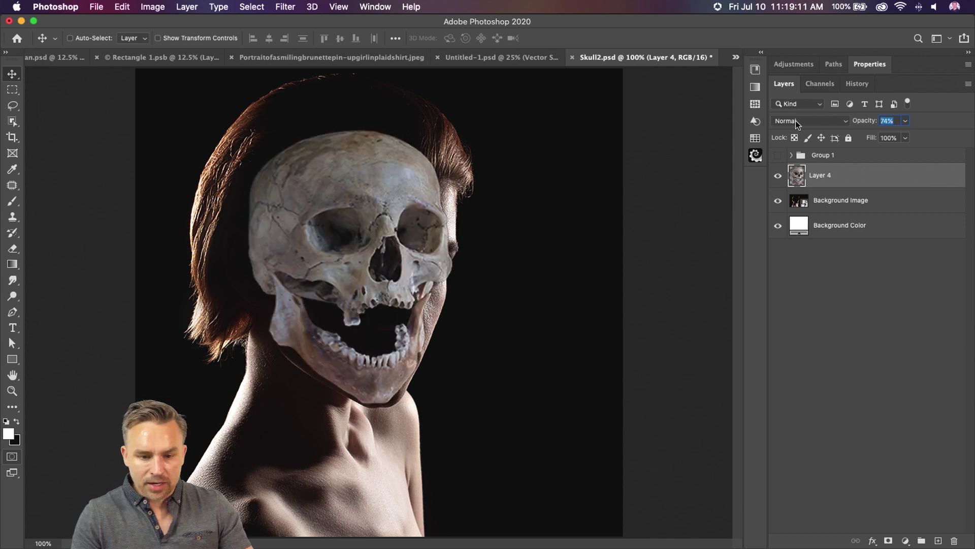
pyautogui.press('super+equal')
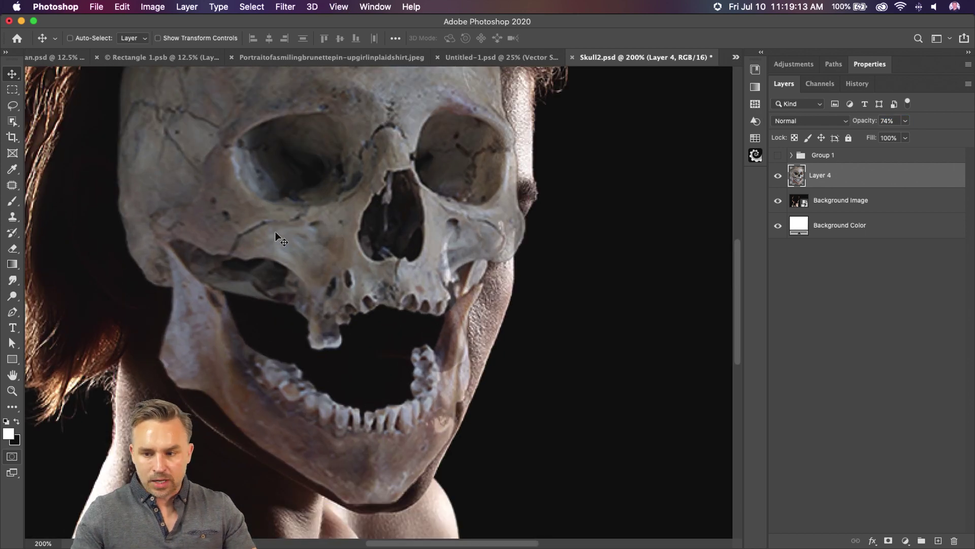
# Duplicate the open-jawed skull layer and hide the original copy beneath it
pyautogui.moveTo(277, 232); pyautogui.dragTo(317, 283)
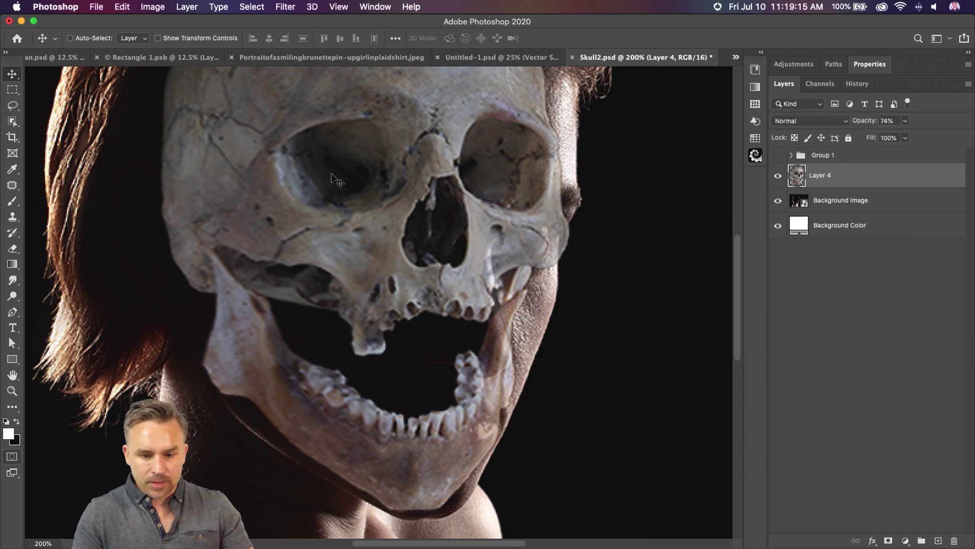
pyautogui.press('super+j')
pyautogui.click(778, 203)
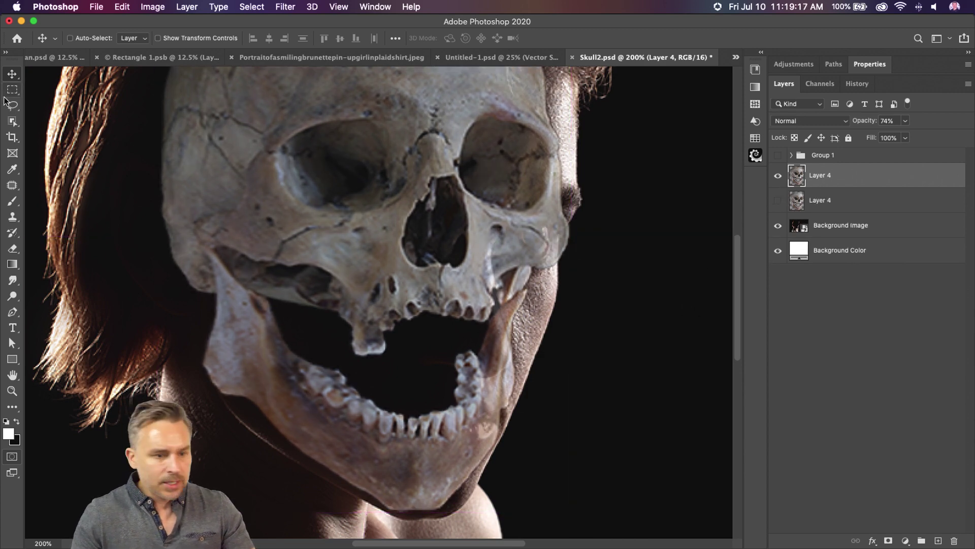
# Lasso the lower jaw, separate it onto its own layer and position it just below the upper skull
pyautogui.press('l')
pyautogui.moveTo(167, 331); pyautogui.dragTo(203, 313)
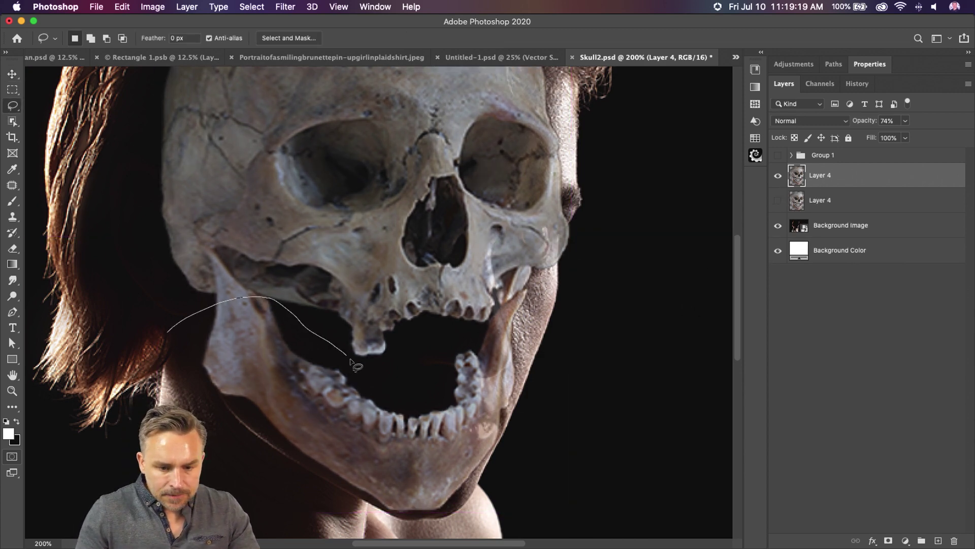
pyautogui.moveTo(521, 294)
pyautogui.mouseDown()
pyautogui.moveTo(612, 455)
pyautogui.moveTo(518, 545)
pyautogui.moveTo(167, 332)
pyautogui.mouseUp()
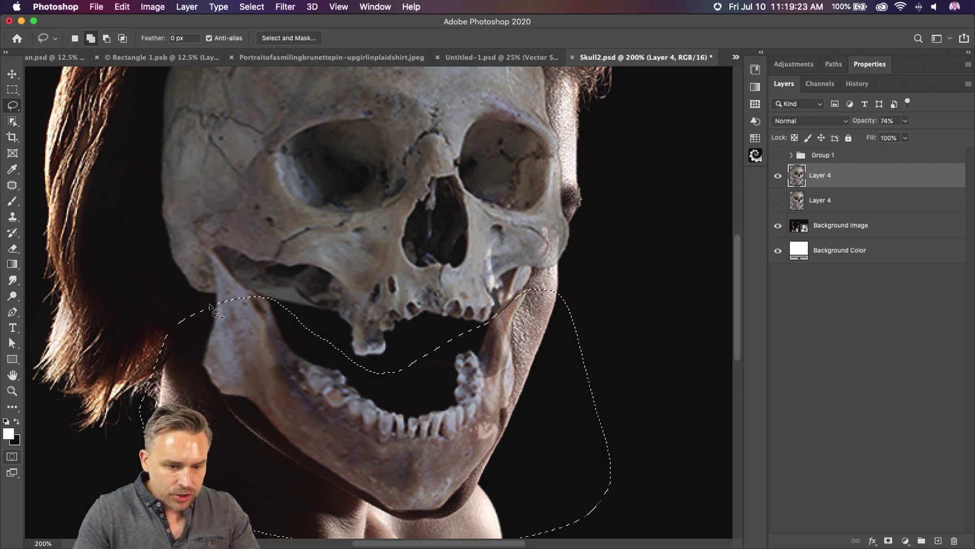
pyautogui.moveTo(213, 297); pyautogui.dragTo(225, 296)
pyautogui.moveTo(278, 349); pyautogui.dragTo(196, 335)
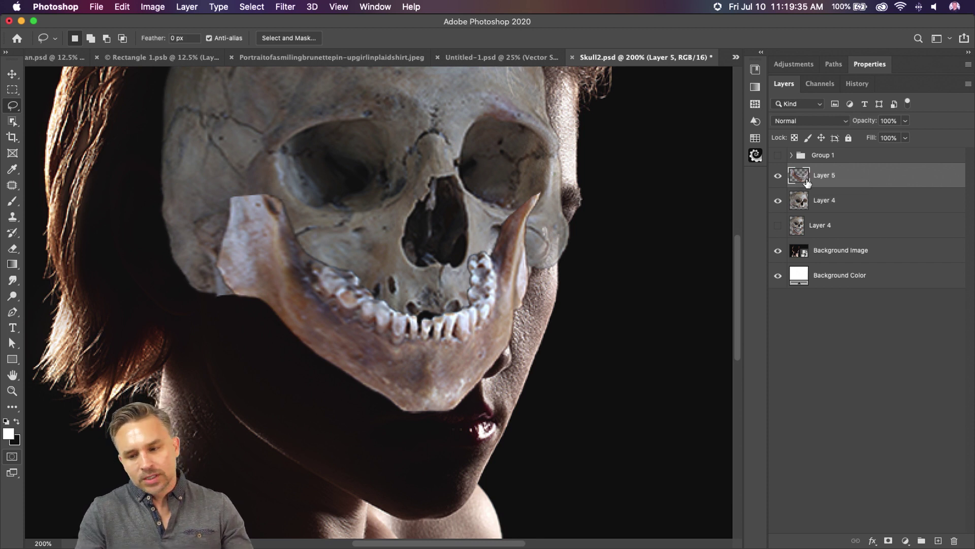
pyautogui.click(12, 74)
pyautogui.moveTo(377, 328); pyautogui.dragTo(389, 401)
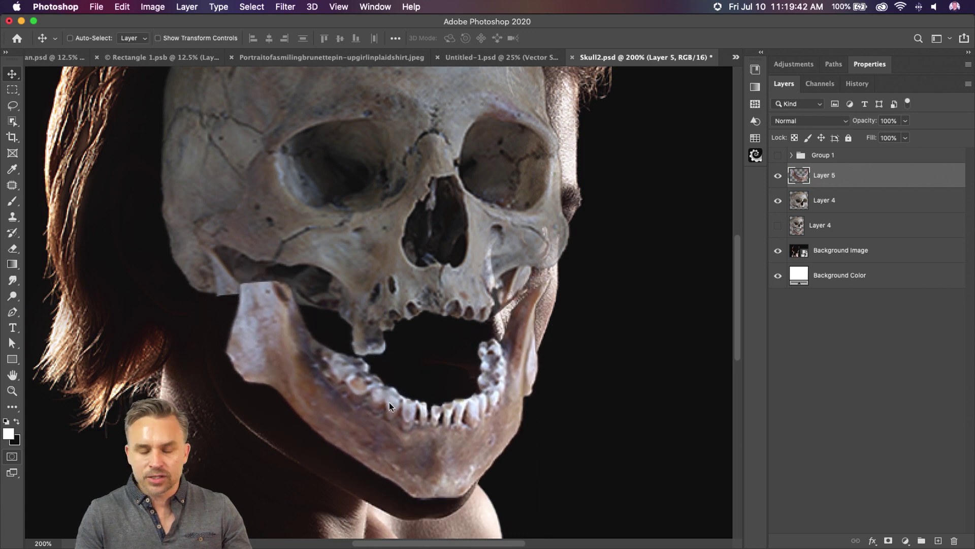
# Start a Puppet Warp on the jaw layer and pin the front teeth, the chin and both sides of the jaw
pyautogui.click(122, 6)
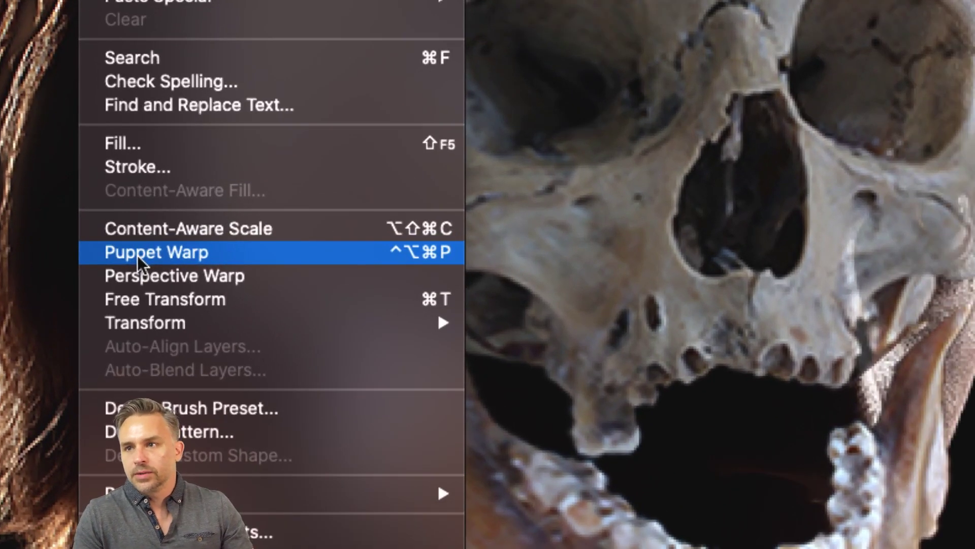
pyautogui.click(137, 255)
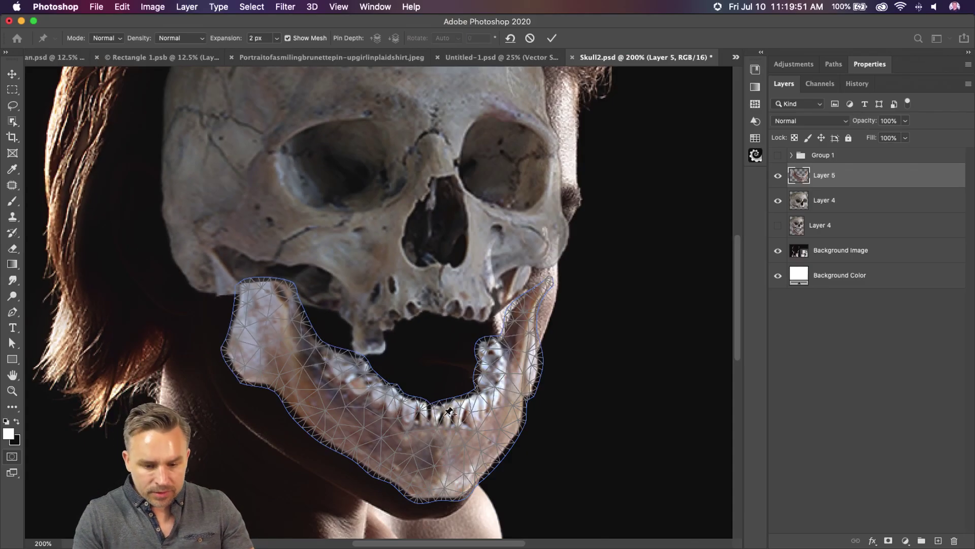
pyautogui.click(436, 423)
pyautogui.click(430, 477)
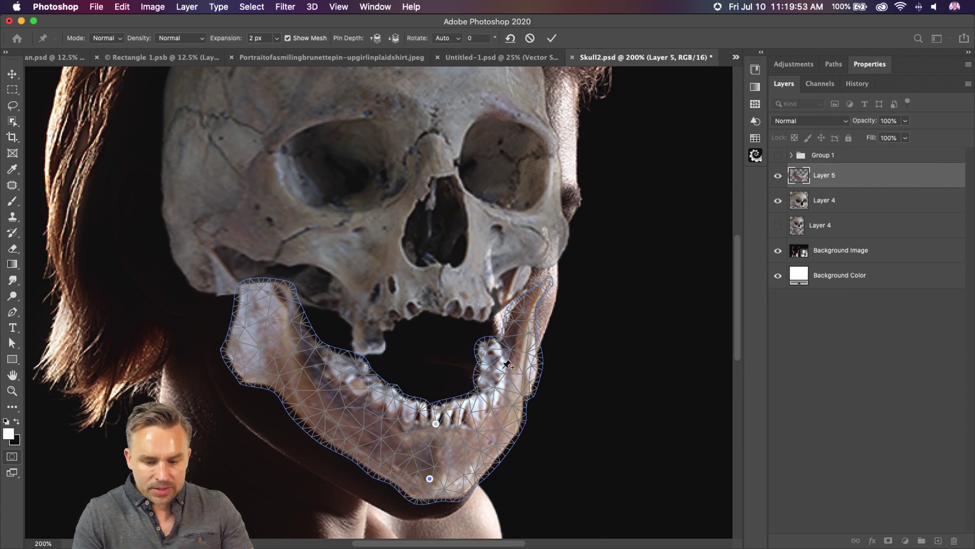
pyautogui.click(514, 354)
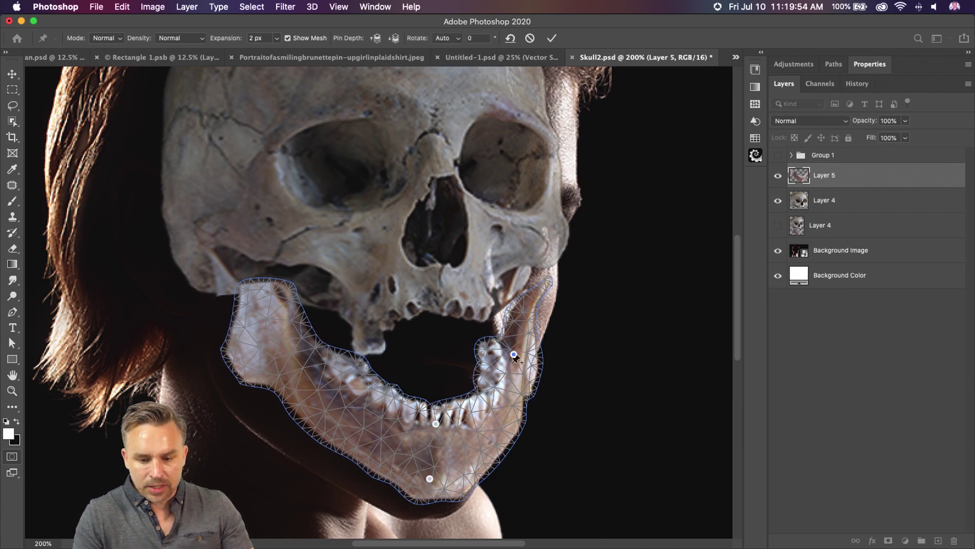
pyautogui.click(280, 333)
# Bend the jaw by raising the tooth row, pulling its lower edge down and adjusting the rear corner, and apply the Puppet Warp
pyautogui.moveTo(436, 423); pyautogui.dragTo(434, 393)
pyautogui.moveTo(473, 441); pyautogui.dragTo(479, 451)
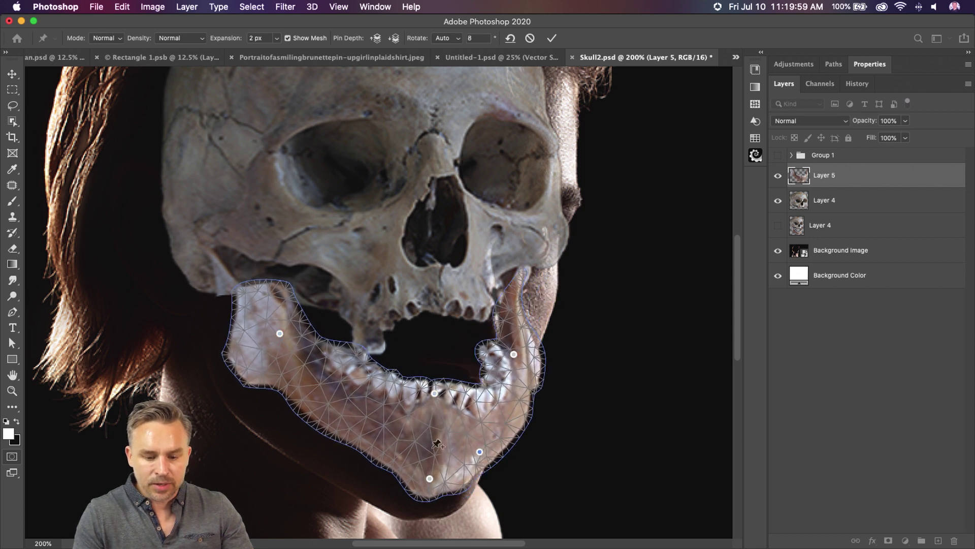
pyautogui.moveTo(359, 429); pyautogui.dragTo(354, 443)
pyautogui.moveTo(385, 394); pyautogui.dragTo(383, 380)
pyautogui.moveTo(481, 394); pyautogui.dragTo(477, 378)
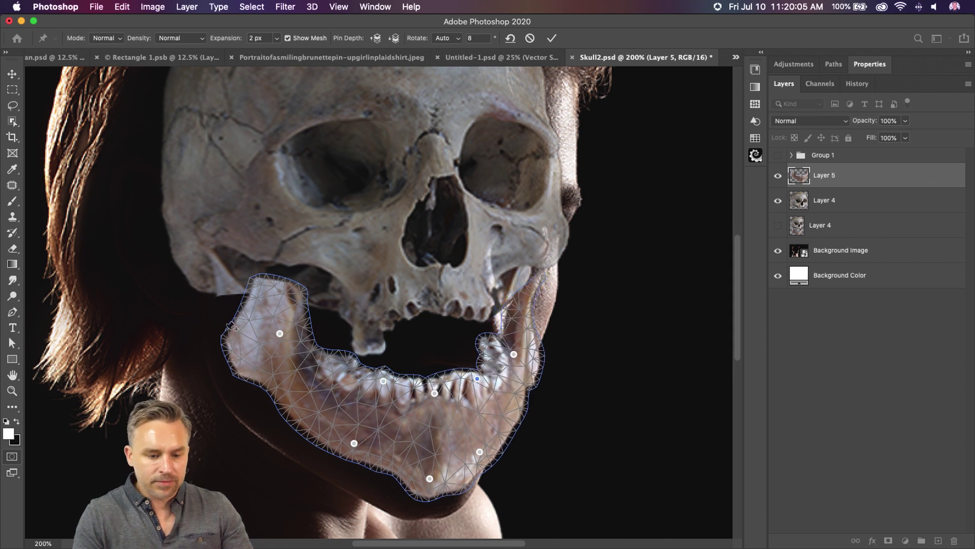
pyautogui.click(247, 345)
pyautogui.moveTo(247, 350); pyautogui.dragTo(259, 358)
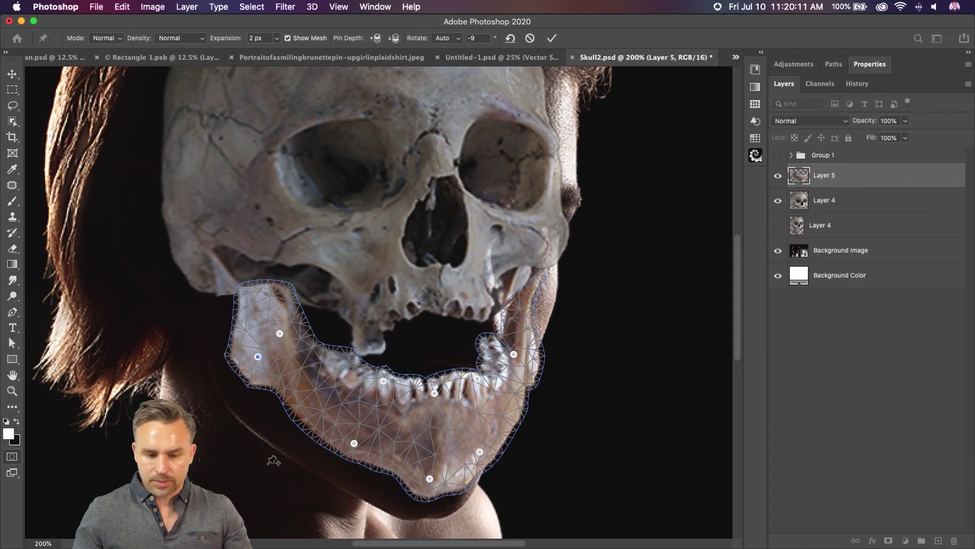
pyautogui.press('Return')
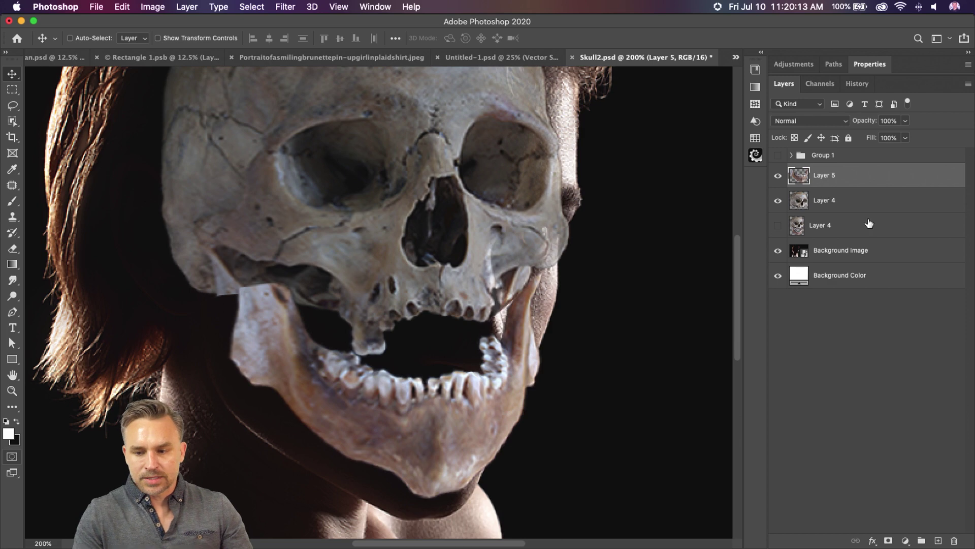
# Rotate the upper skull layer 8.66°, lower it toward the jaw, narrow it to 97.98% width and apply the transform
pyautogui.click(819, 202)
pyautogui.press('super+t')
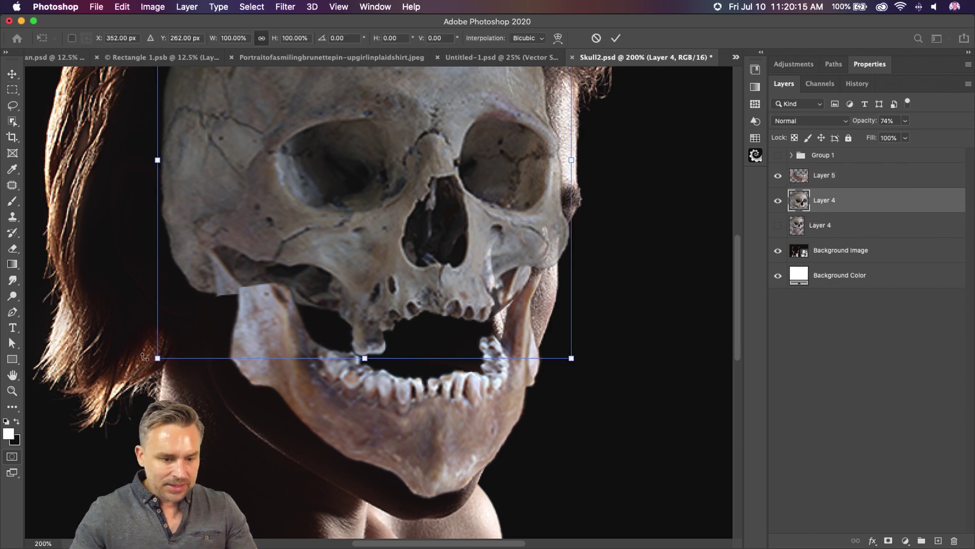
pyautogui.moveTo(144, 356); pyautogui.dragTo(137, 325)
pyautogui.moveTo(296, 191); pyautogui.dragTo(301, 221)
pyautogui.press('super+minus')
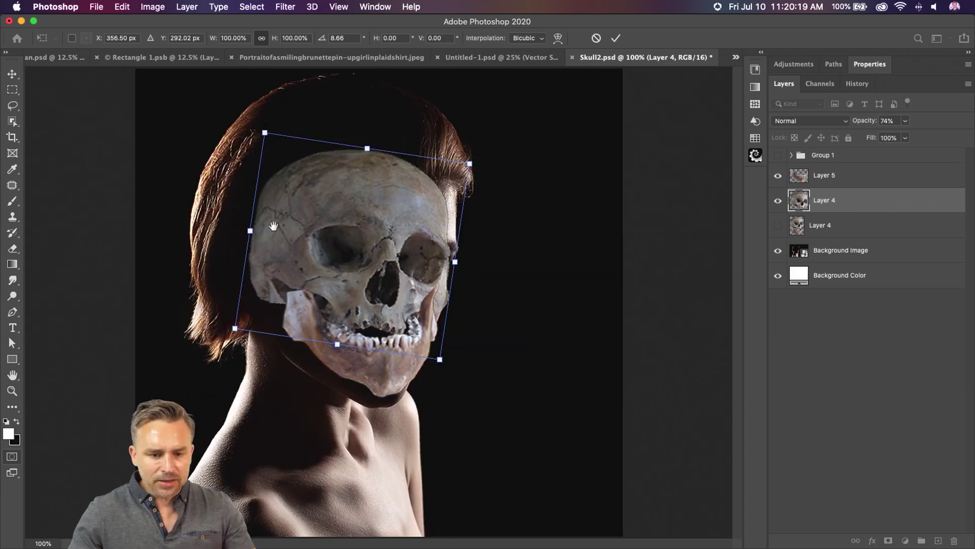
pyautogui.moveTo(250, 231)
pyautogui.mouseDown()
pyautogui.moveTo(259, 232)
pyautogui.moveTo(251, 231)
pyautogui.mouseUp()
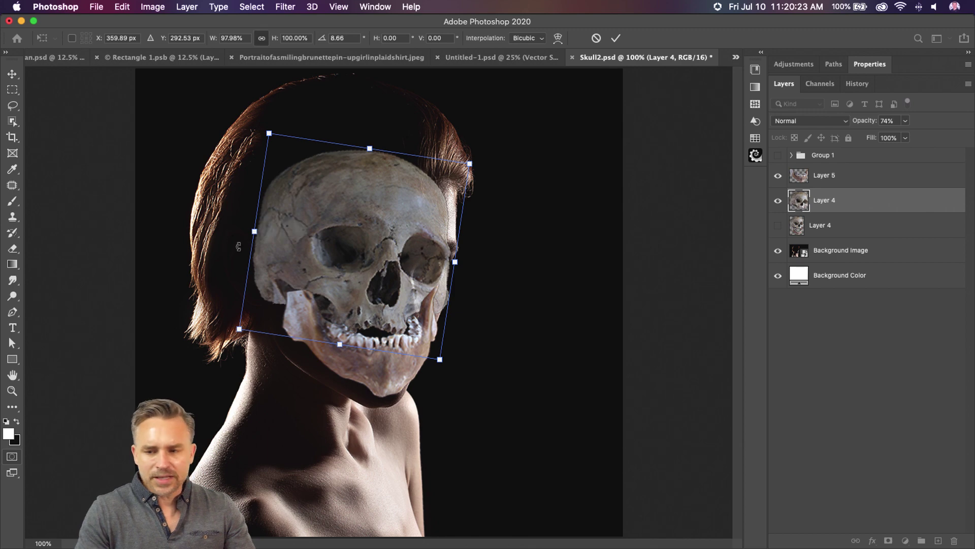
pyautogui.press('Return')
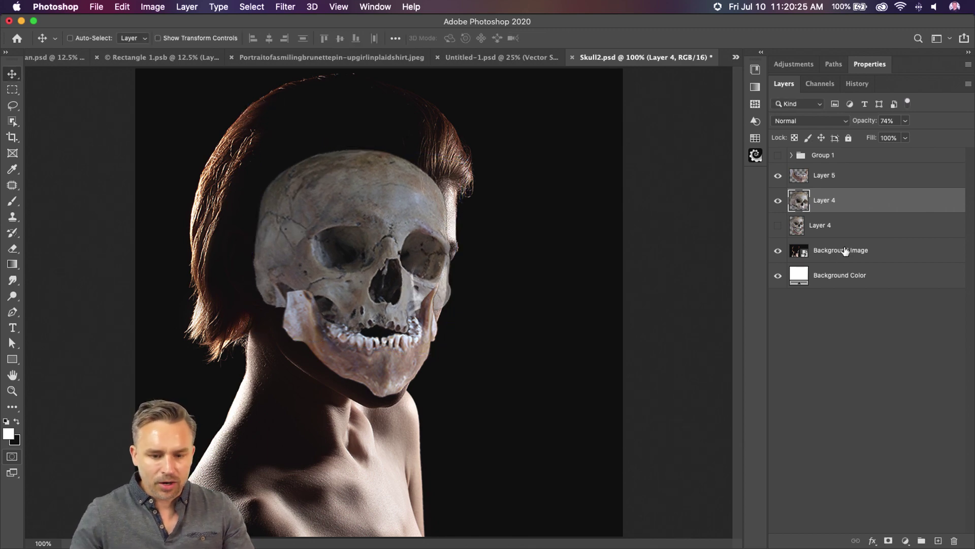
# Set the upper skull layer's blend mode to Linear Light and add a layer mask to it
pyautogui.click(811, 121)
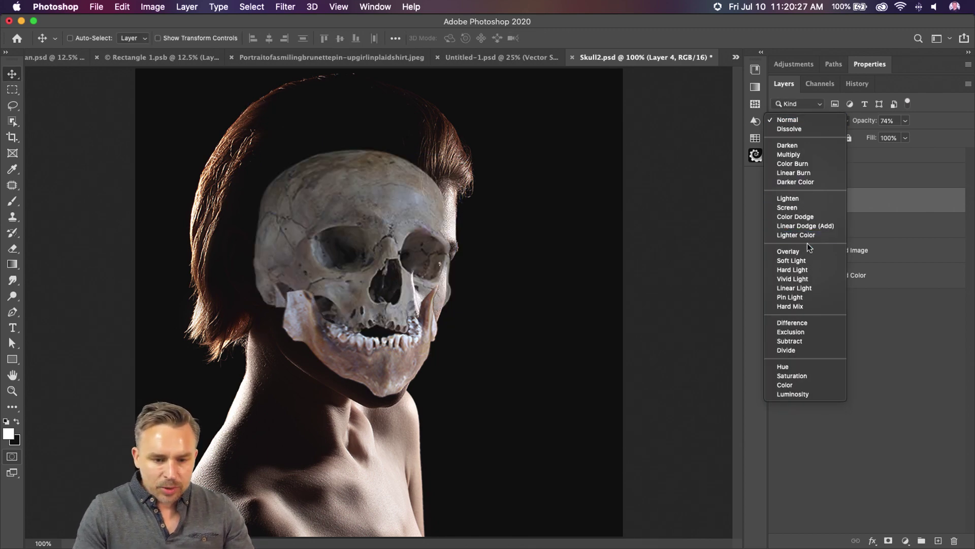
pyautogui.click(804, 288)
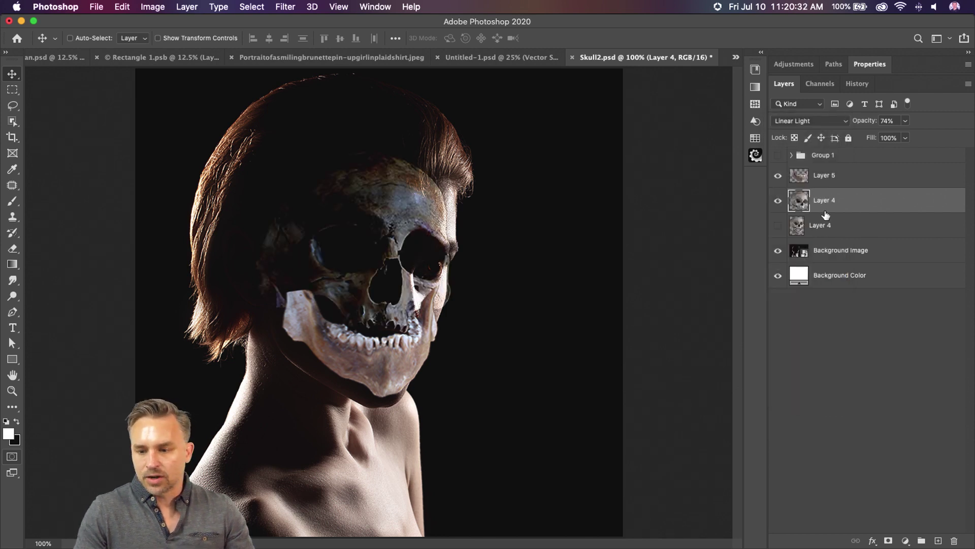
pyautogui.click(887, 541)
# Fade the upper skull over the lit side of the face by painting its mask with a soft black 250 px brush at 8% flow
pyautogui.press('b')
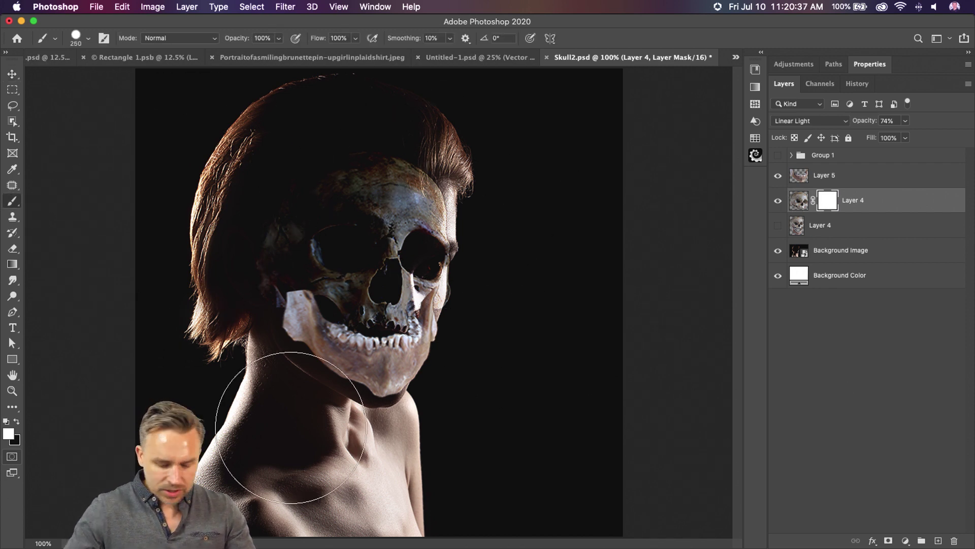
pyautogui.press('x')
pyautogui.moveTo(474, 211); pyautogui.dragTo(446, 348)
pyautogui.press('super+z')
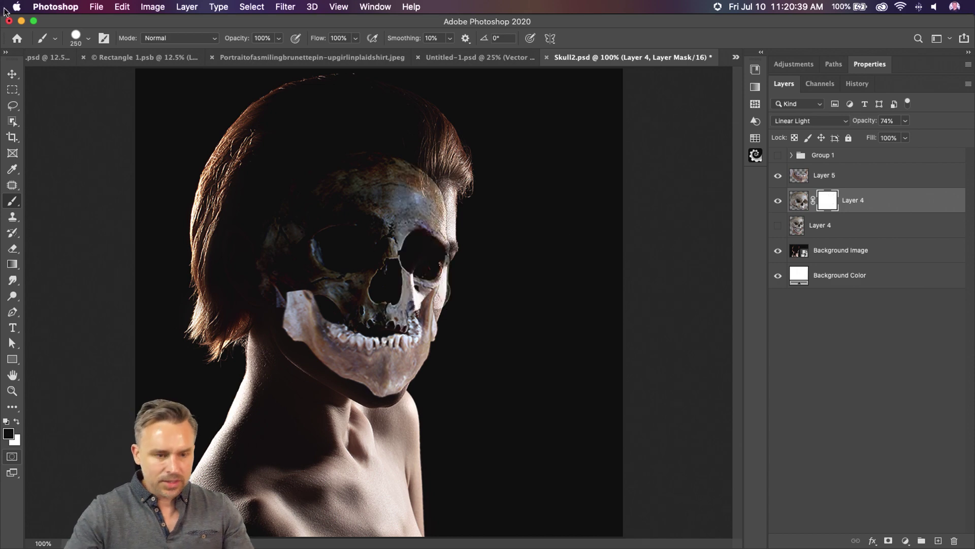
pyautogui.click(88, 38)
pyautogui.press('Escape')
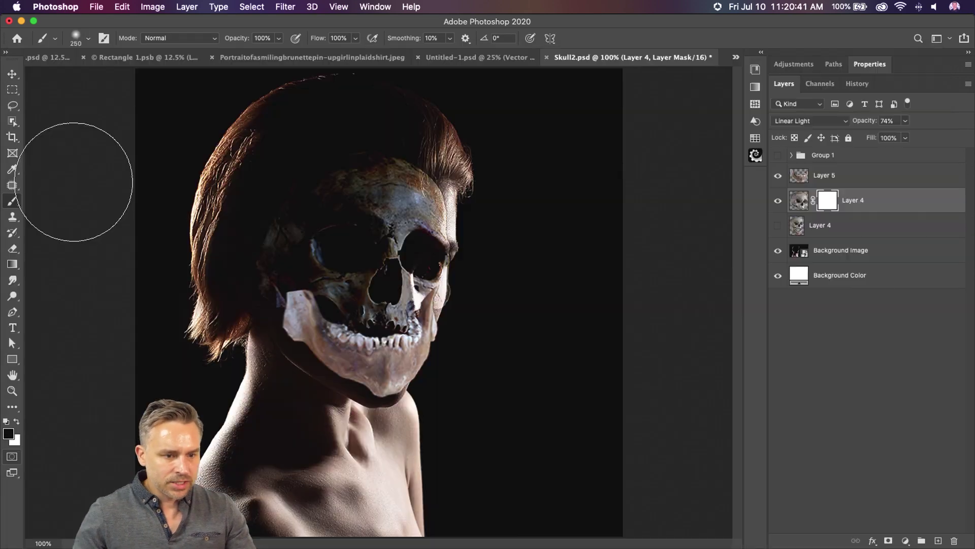
pyautogui.moveTo(321, 38); pyautogui.dragTo(265, 34)
pyautogui.write('8')
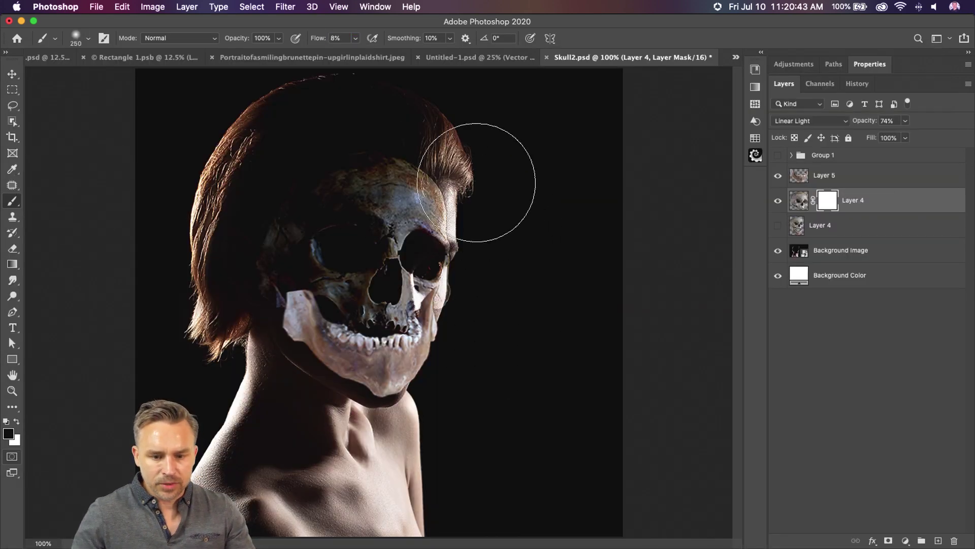
pyautogui.moveTo(463, 168)
pyautogui.mouseDown()
pyautogui.moveTo(457, 135)
pyautogui.moveTo(458, 176)
pyautogui.moveTo(414, 229)
pyautogui.moveTo(468, 163)
pyautogui.mouseUp()
pyautogui.press('super+minus')
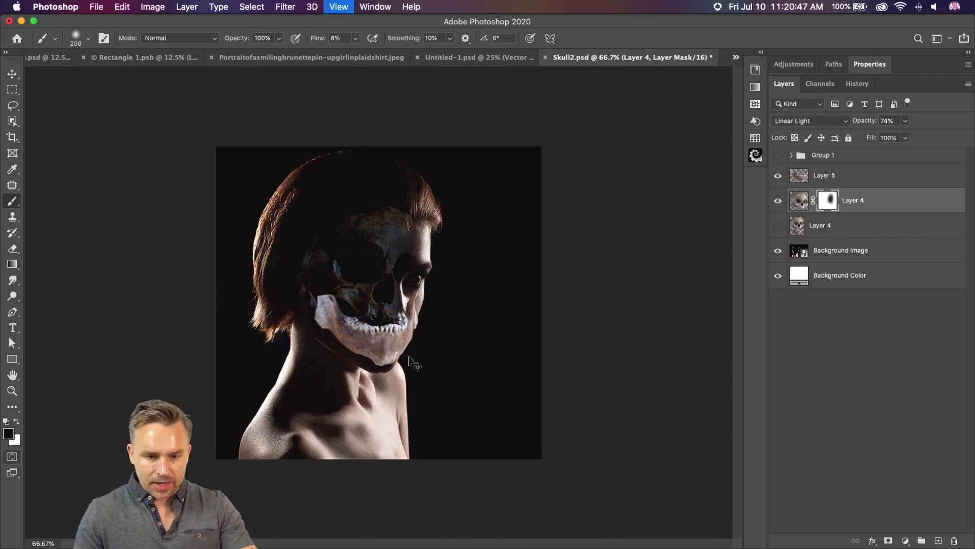
# Set the jaw layer's blend mode to Linear Light
pyautogui.press('super+plus')
pyautogui.press('super+plus')
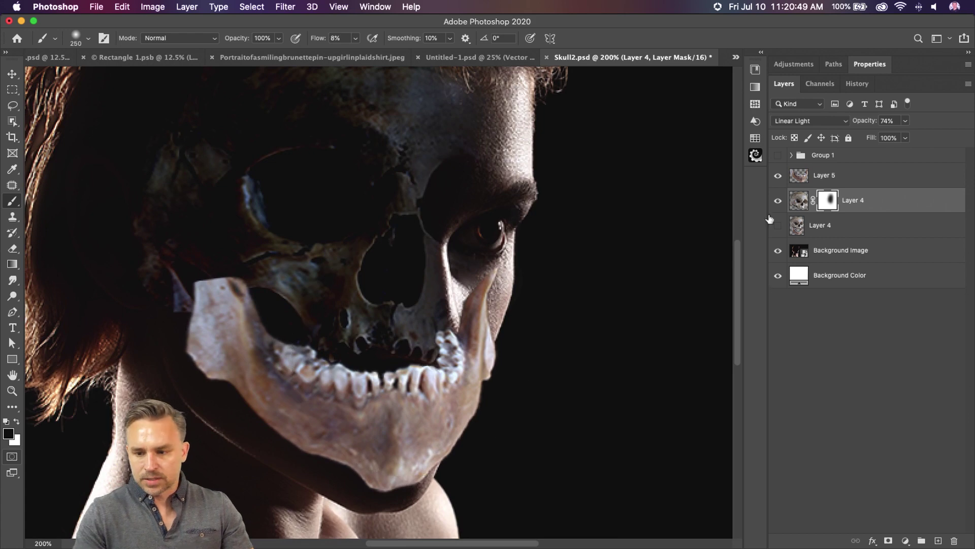
pyautogui.click(849, 176)
pyautogui.click(824, 122)
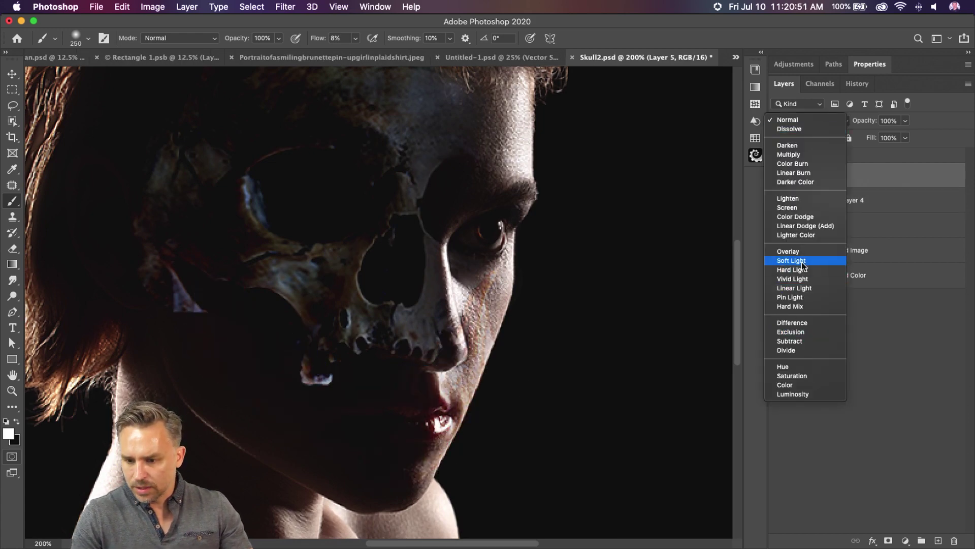
pyautogui.click(794, 288)
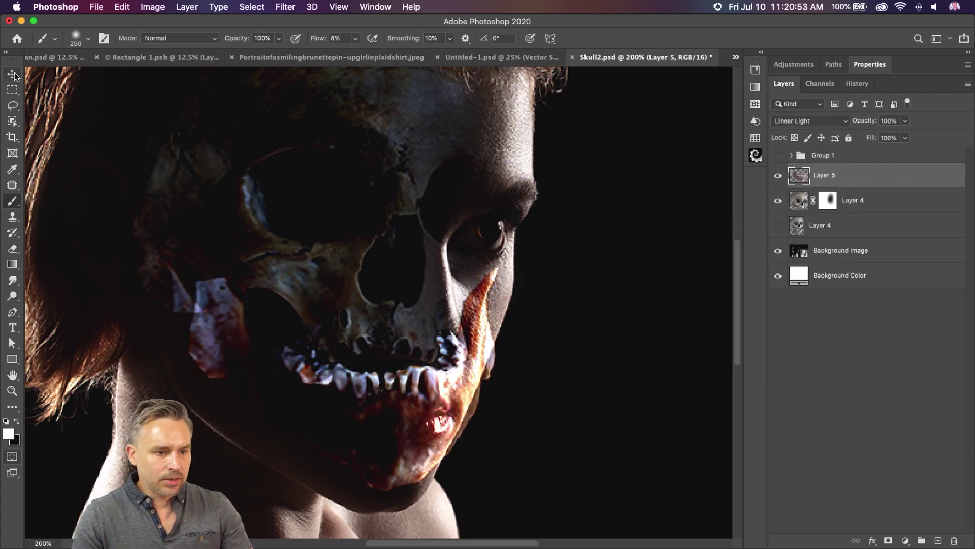
# Move the jaw down and toward the hair so that it lines up with the woman's chin
pyautogui.press('v')
pyautogui.moveTo(241, 353)
pyautogui.mouseDown()
pyautogui.moveTo(228, 385)
pyautogui.moveTo(225, 367)
pyautogui.mouseUp()
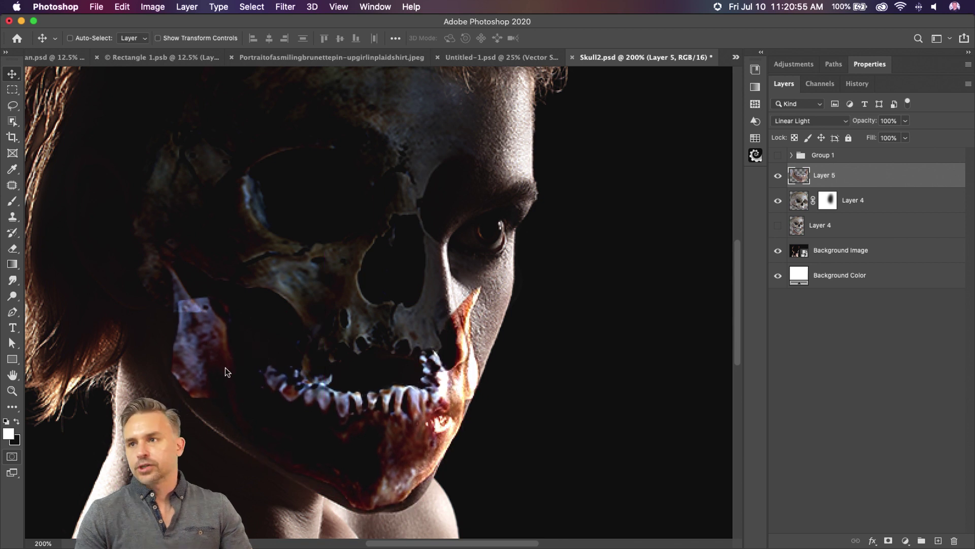
pyautogui.hscroll(-5, 396, 259)
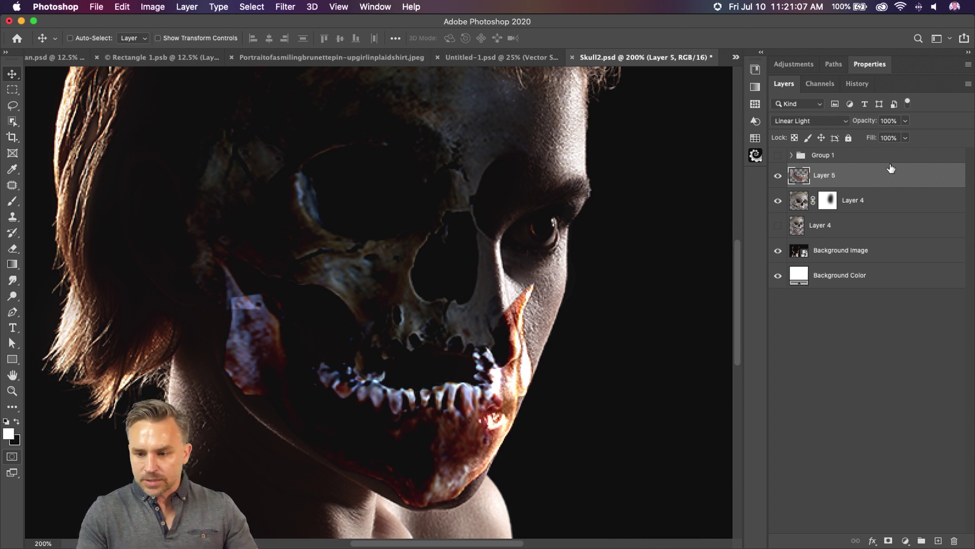
# Set the jaw layer's blend mode back to Normal
pyautogui.click(867, 205)
pyautogui.click(862, 181)
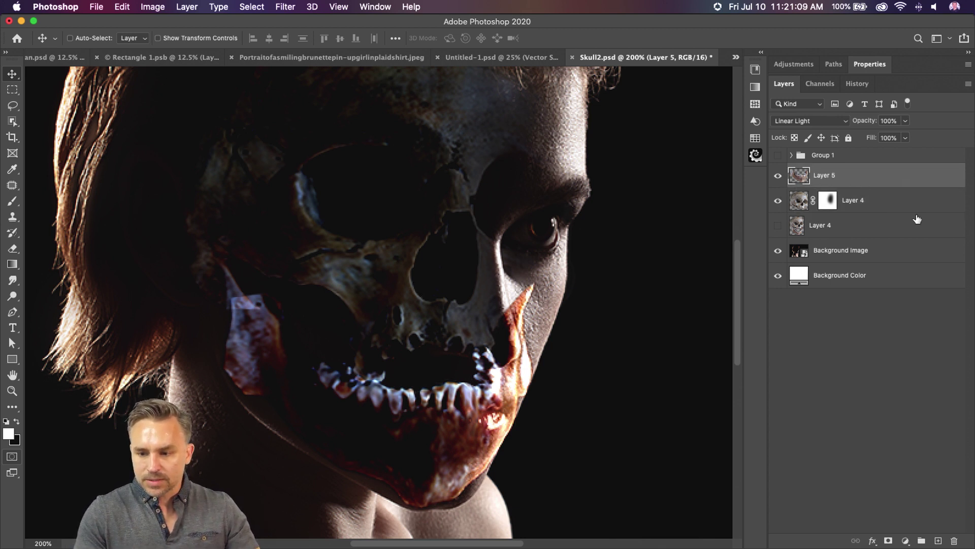
pyautogui.click(897, 203)
pyautogui.click(880, 175)
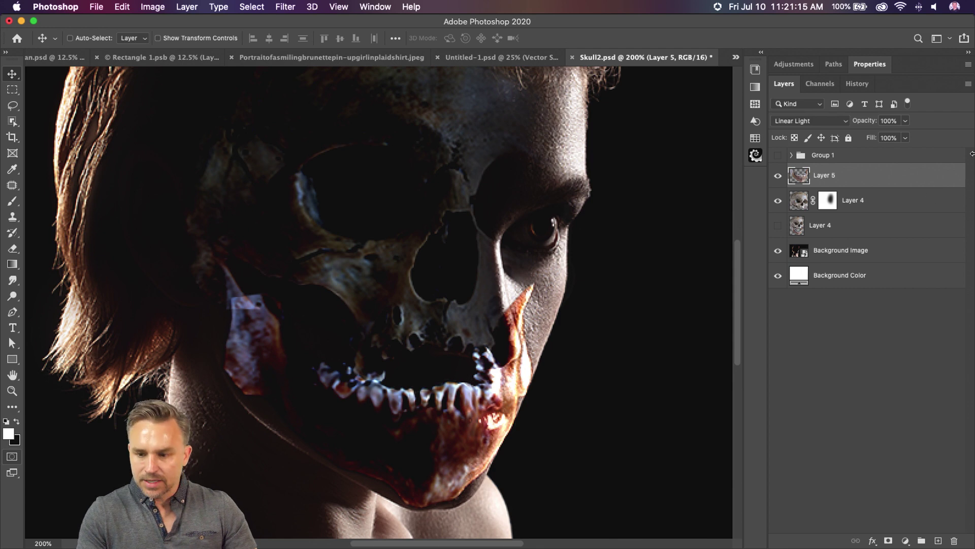
pyautogui.click(808, 121)
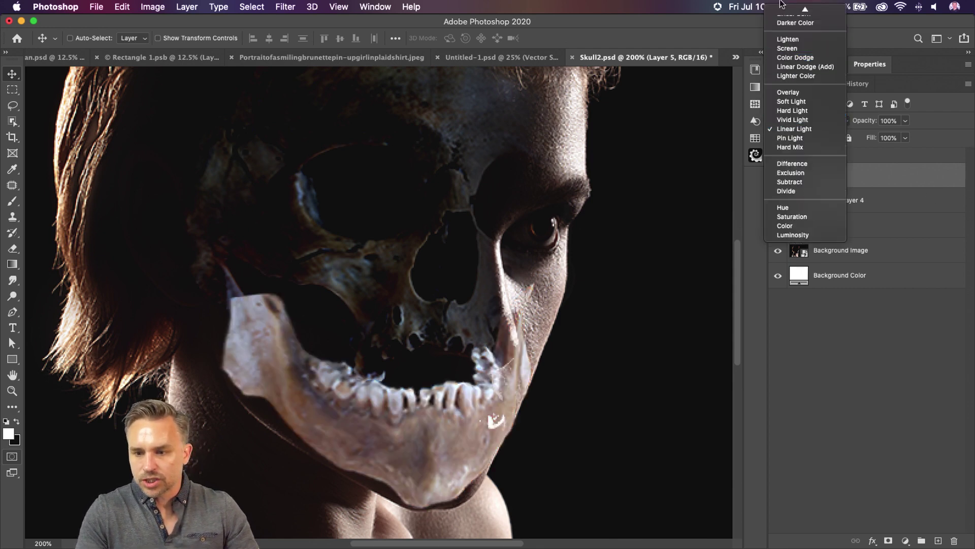
pyautogui.click(795, 11)
# Set the upper skull layer's blend mode to Normal
pyautogui.click(840, 211)
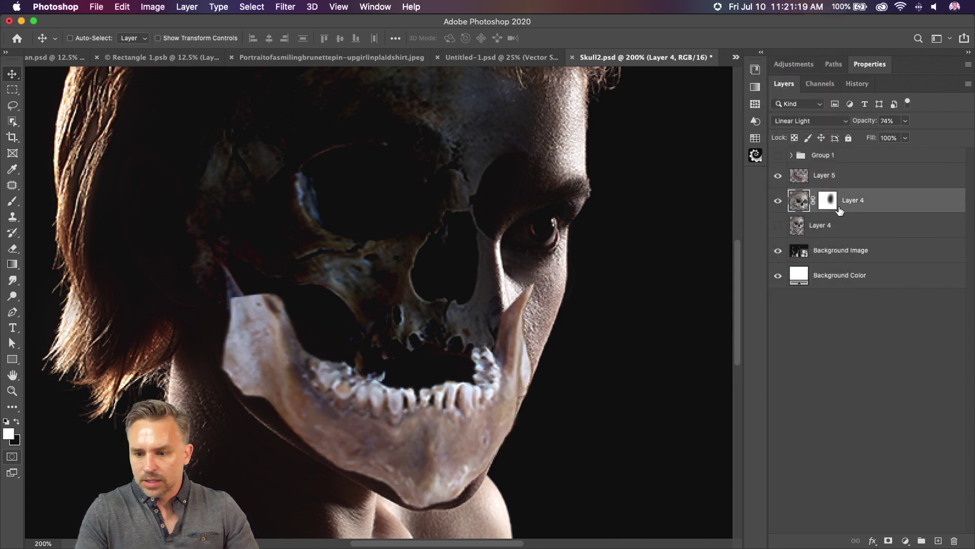
pyautogui.click(814, 121)
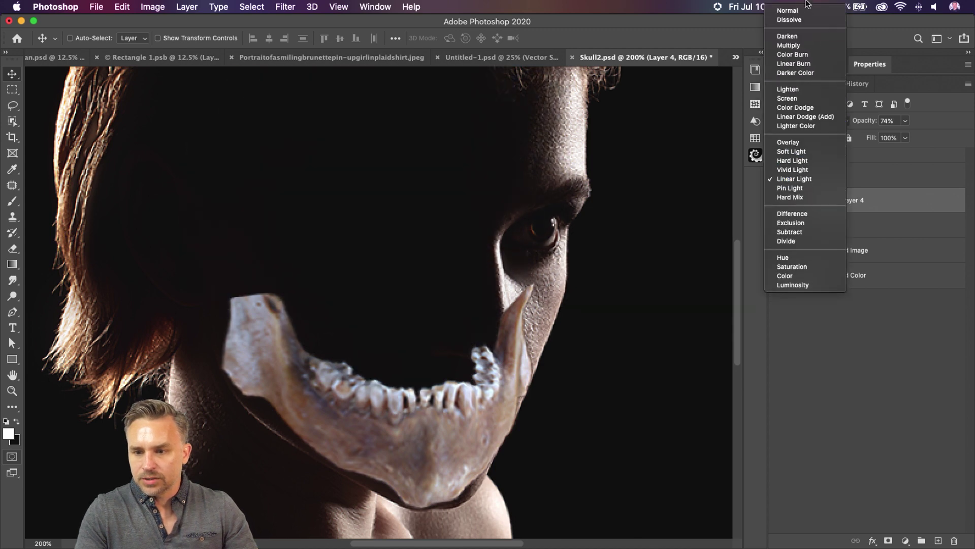
pyautogui.click(795, 11)
# Group the jaw and upper skull layers under the name "skull" and set the group's blend mode to Hard Light
pyautogui.keyDown('shift'); pyautogui.click(867, 178); pyautogui.keyUp('shift')
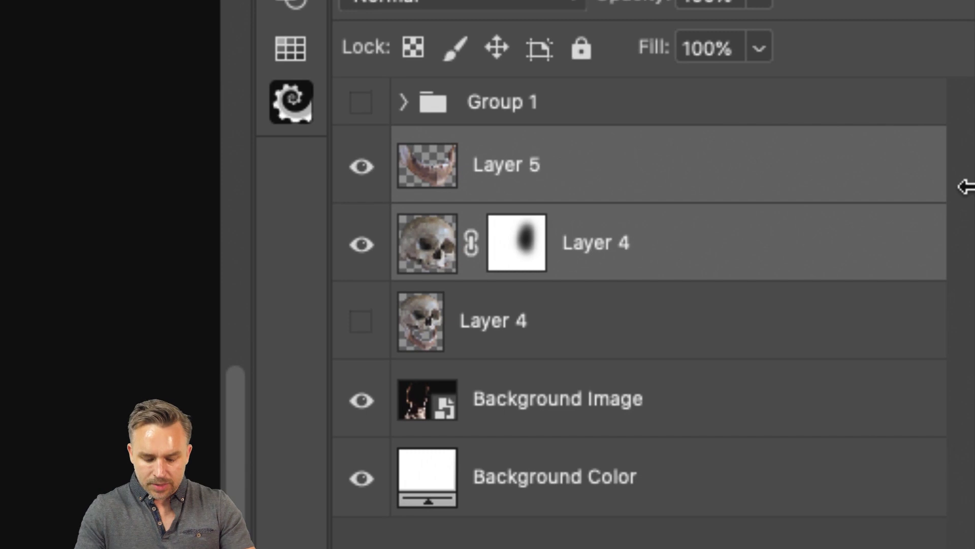
pyautogui.hotkey('ctrl', 'g')
pyautogui.doubleClick(514, 148)
pyautogui.write('sk')
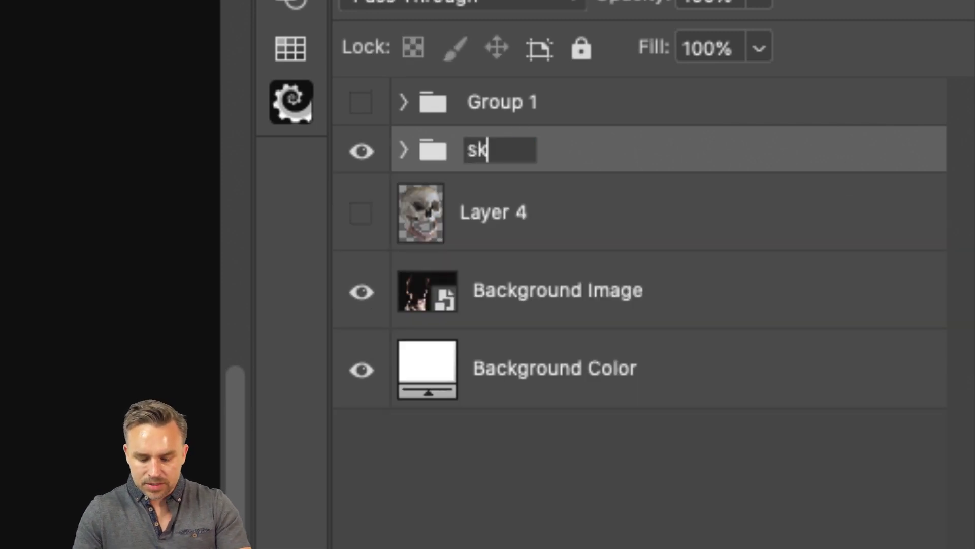
pyautogui.write('ull')
pyautogui.press('Return')
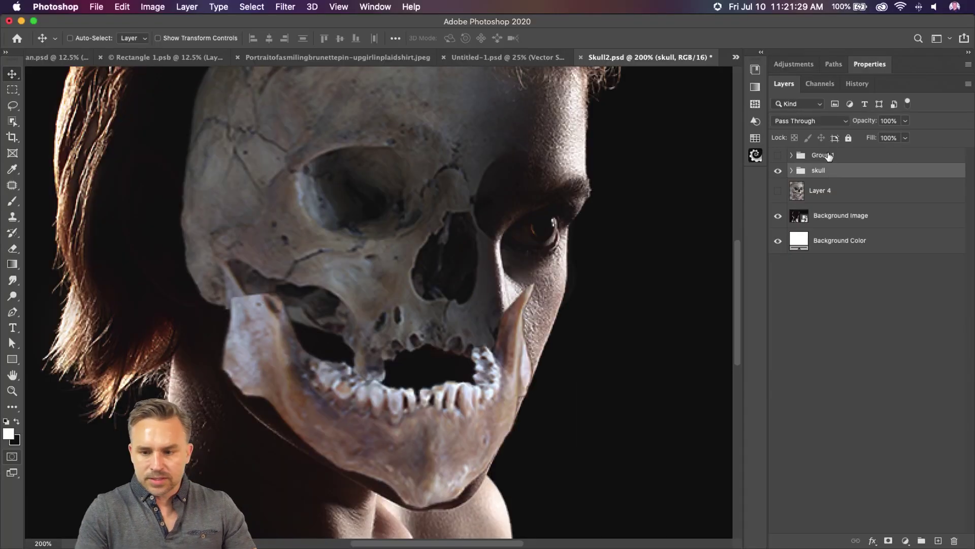
pyautogui.click(818, 121)
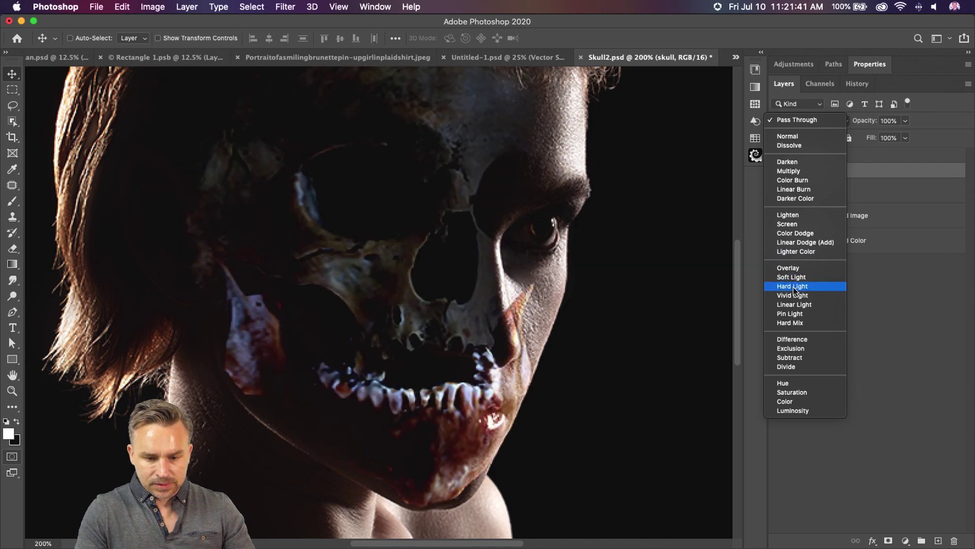
pyautogui.click(793, 286)
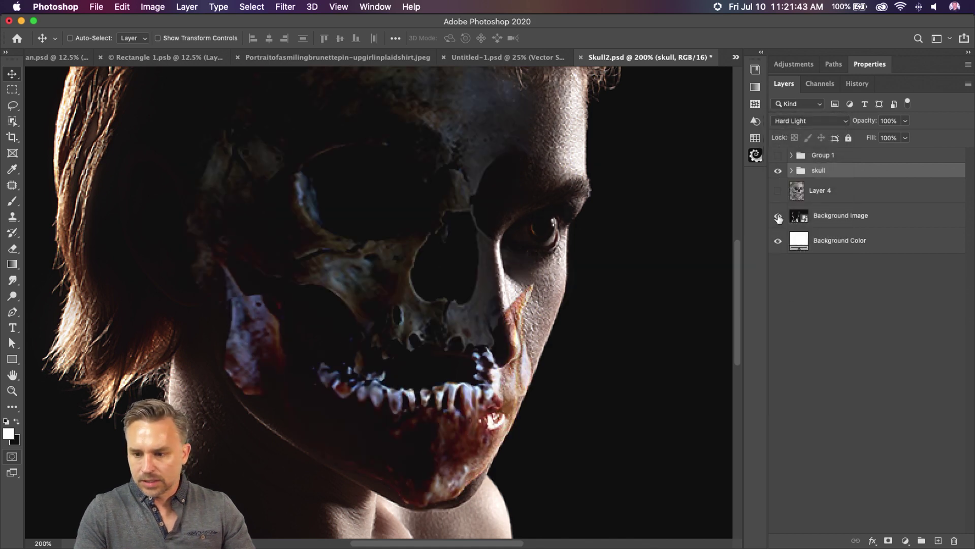
# Add a mask to the jaw layer and fade the jaw over the lit side of the face with a soft black 100 px brush at 8% flow
pyautogui.click(821, 190)
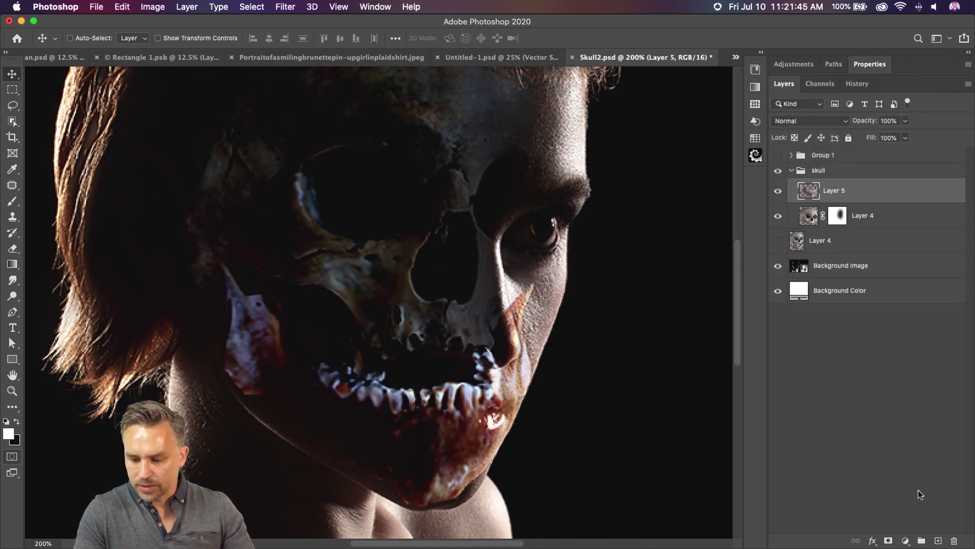
pyautogui.click(889, 541)
pyautogui.press('b')
pyautogui.press('x')
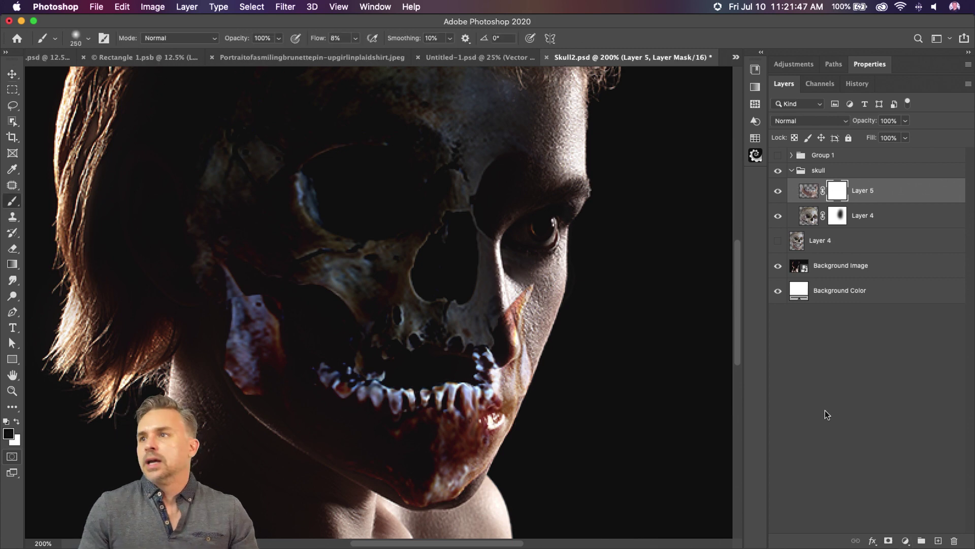
pyautogui.hscroll(-5, 348, 163)
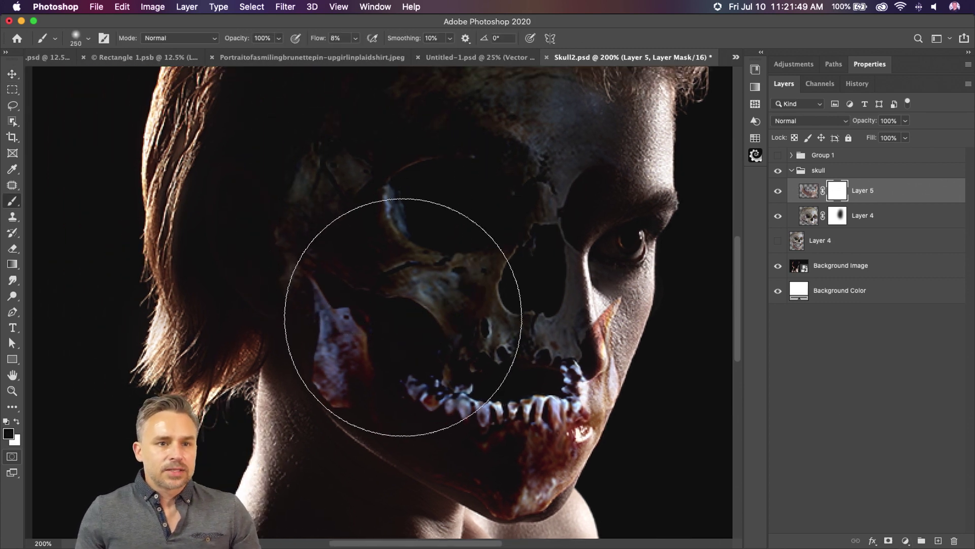
pyautogui.moveTo(432, 333)
pyautogui.mouseDown()
pyautogui.moveTo(344, 246)
pyautogui.moveTo(356, 239)
pyautogui.mouseUp()
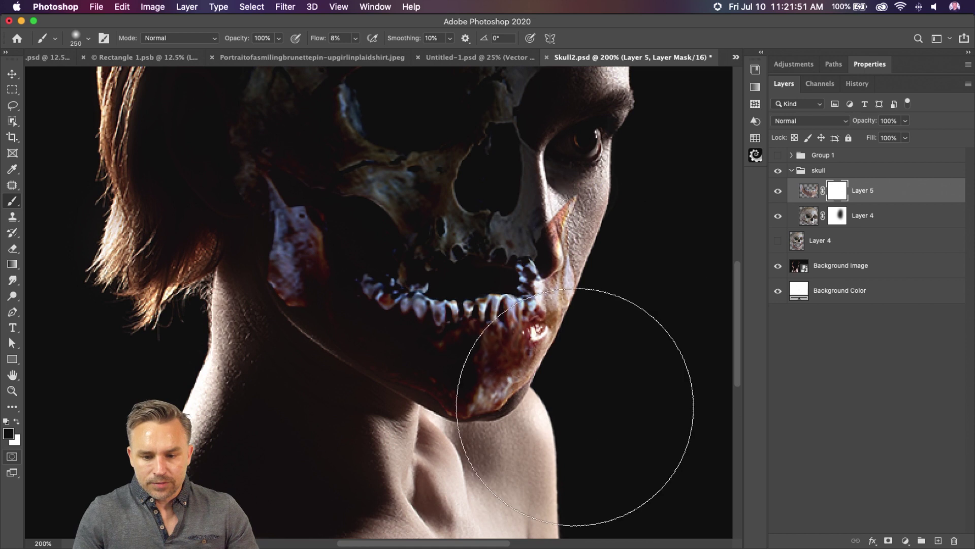
pyautogui.press('[')
pyautogui.press('[')
pyautogui.press('[')
pyautogui.moveTo(558, 233)
pyautogui.mouseDown()
pyautogui.moveTo(588, 251)
pyautogui.moveTo(592, 338)
pyautogui.moveTo(577, 327)
pyautogui.mouseUp()
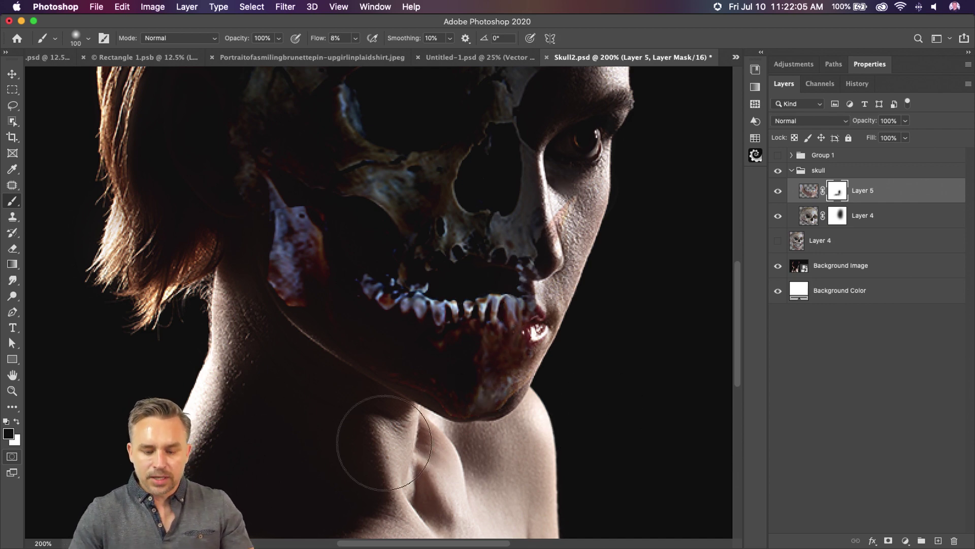
pyautogui.press('super+minus')
pyautogui.press('super+minus')
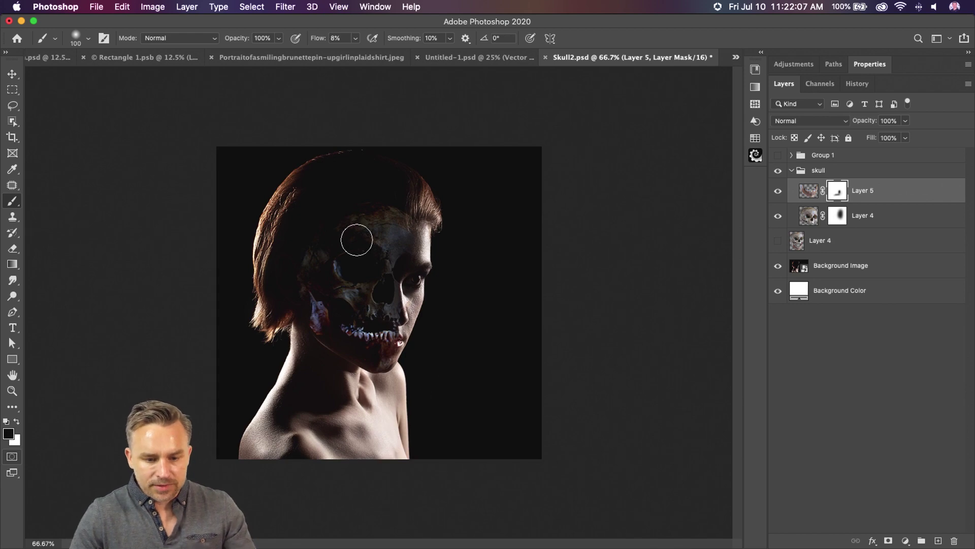
# Move the whole skull group slightly down and toward the lit side of the woman's face
pyautogui.press('super+plus')
pyautogui.press('super+plus')
pyautogui.click(12, 74)
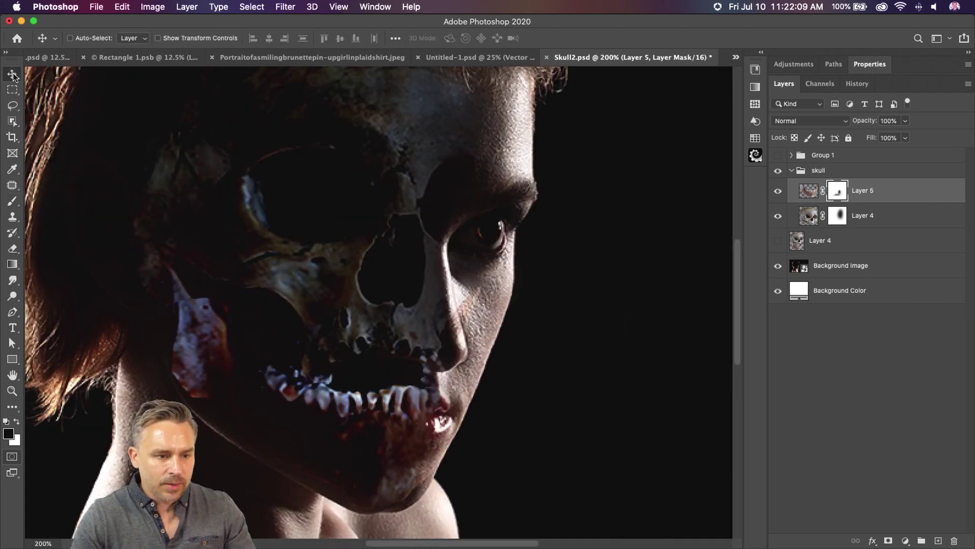
pyautogui.moveTo(252, 185); pyautogui.dragTo(372, 203)
pyautogui.click(819, 170)
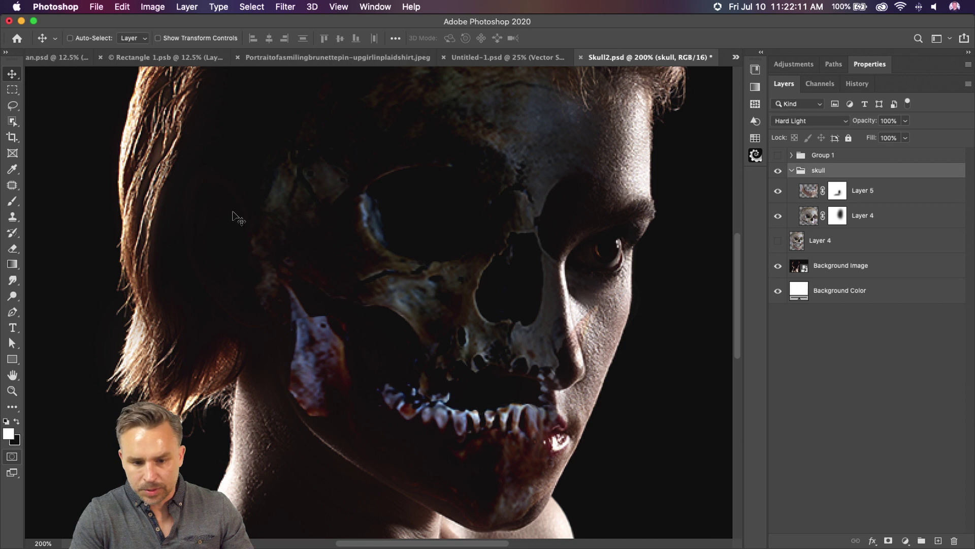
pyautogui.moveTo(254, 190); pyautogui.dragTo(270, 204)
# Rotate the skull group slightly clockwise to follow the jawline, and shift the upper skull layer a little down and toward the nose
pyautogui.press('super+t')
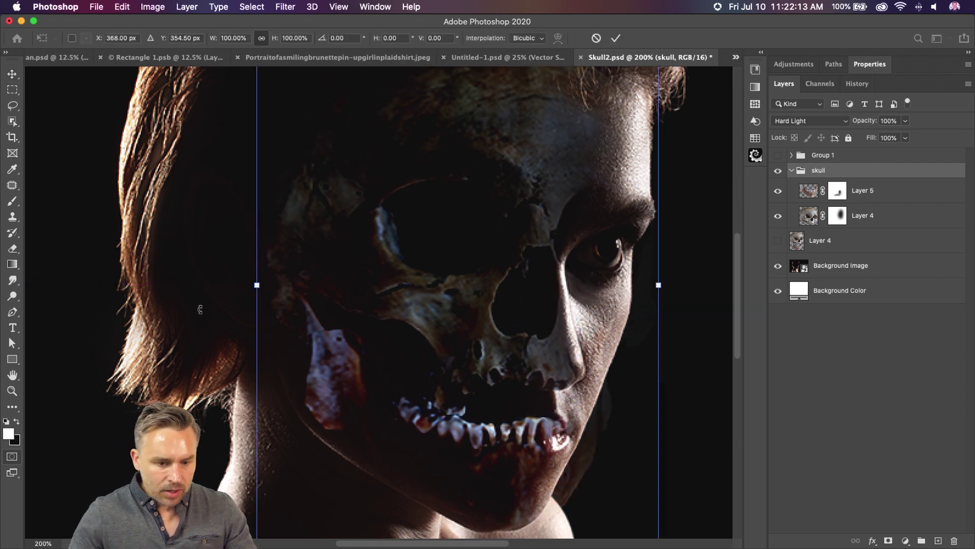
pyautogui.moveTo(200, 309); pyautogui.dragTo(213, 257)
pyautogui.press('Return')
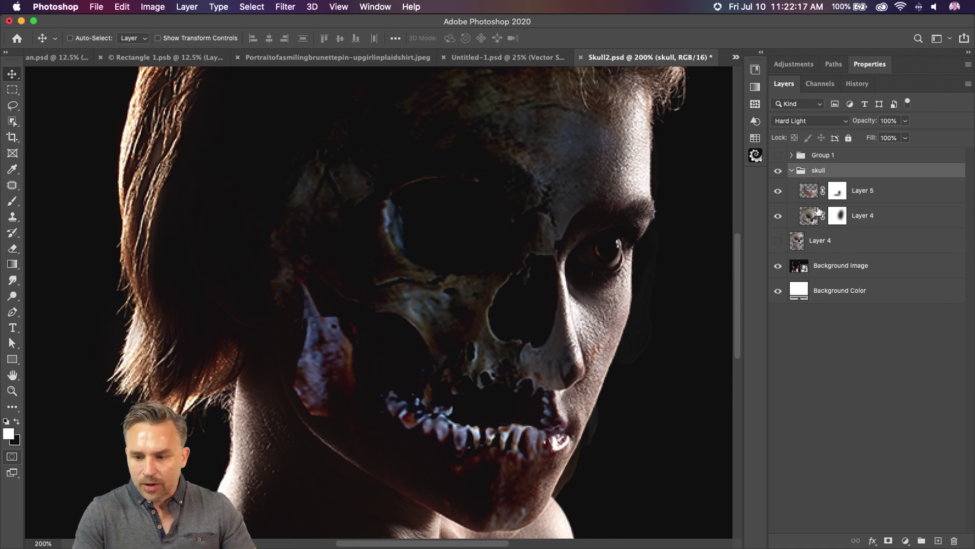
pyautogui.moveTo(819, 212); pyautogui.dragTo(813, 220)
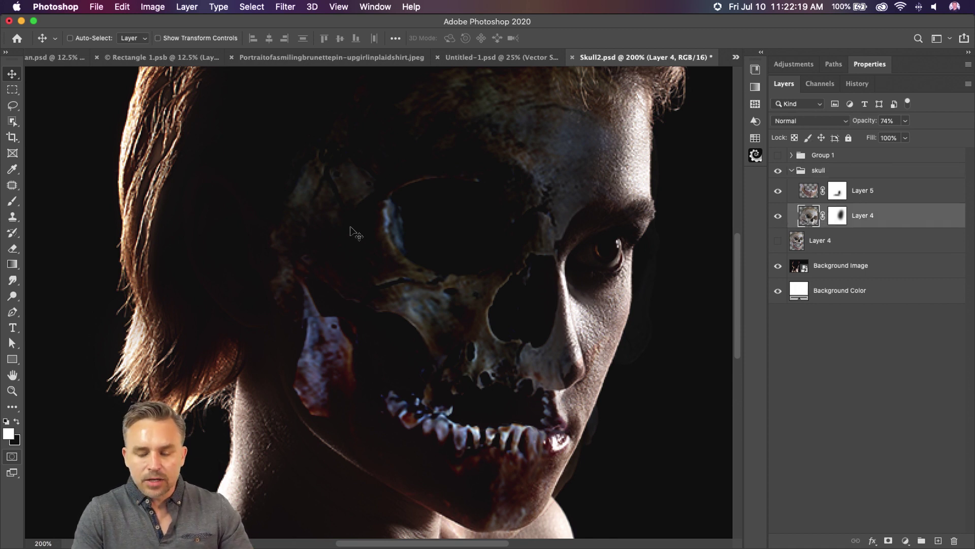
pyautogui.moveTo(353, 233)
pyautogui.mouseDown()
pyautogui.moveTo(350, 242)
pyautogui.moveTo(363, 242)
pyautogui.mouseUp()
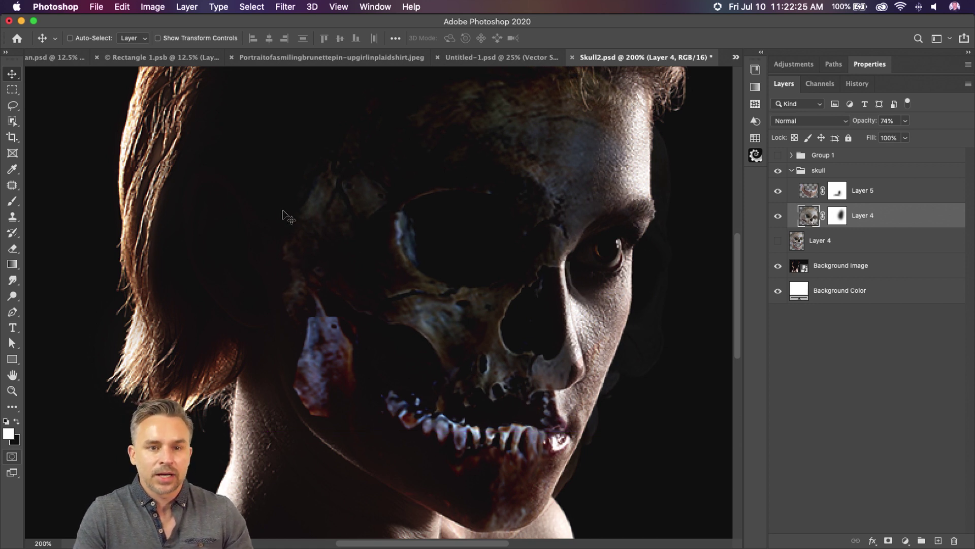
# Duplicate the Background Image layer, hide the skull group and the original portrait, and rasterize the duplicate
pyautogui.click(877, 273)
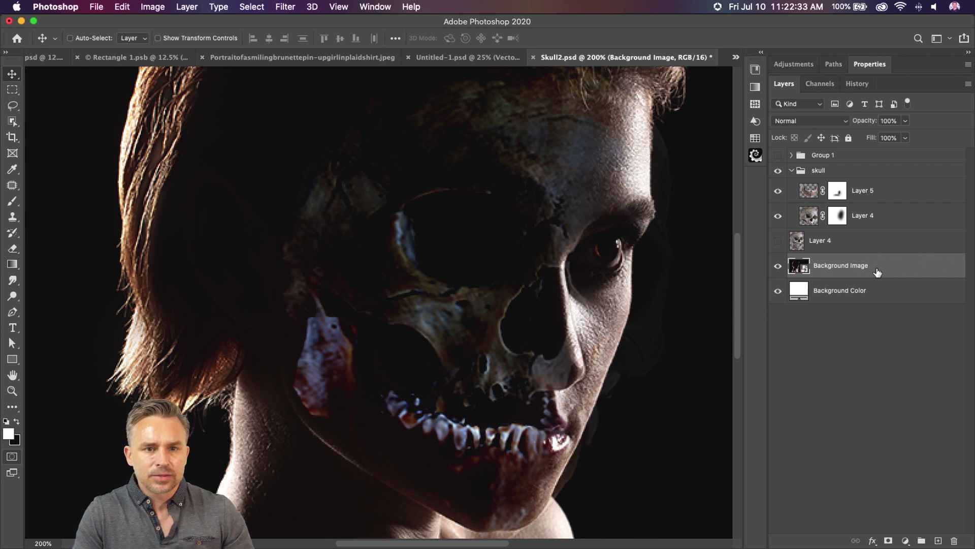
pyautogui.press('super+j')
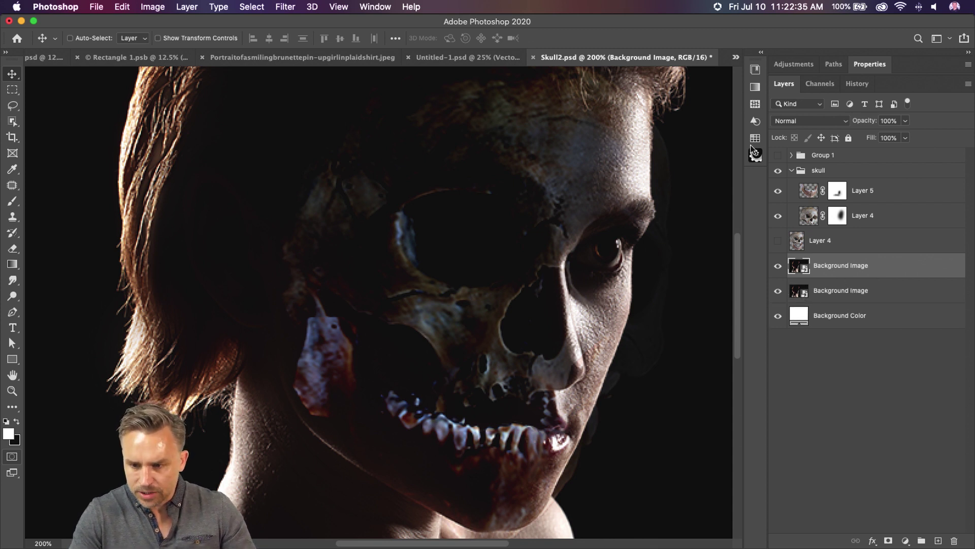
pyautogui.click(791, 170)
pyautogui.click(778, 170)
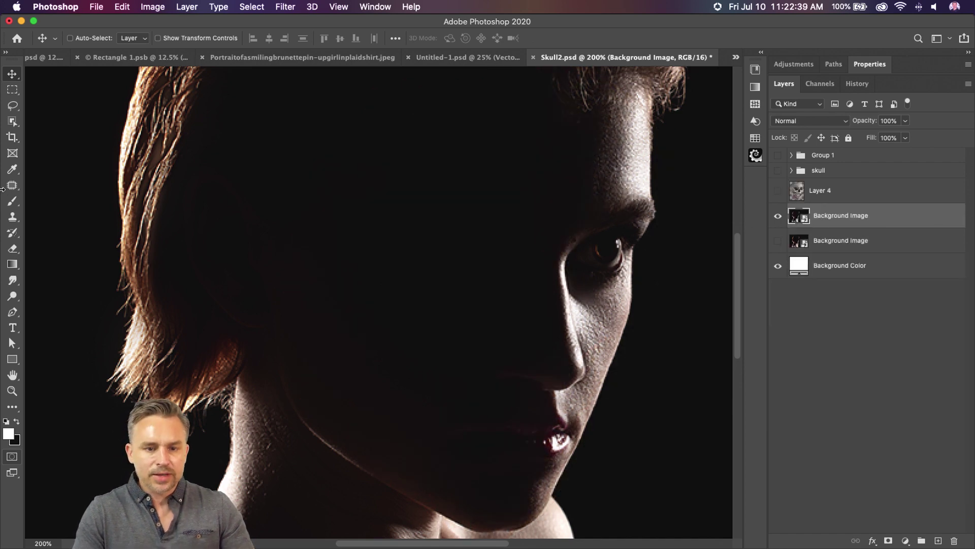
pyautogui.rightClick(896, 218)
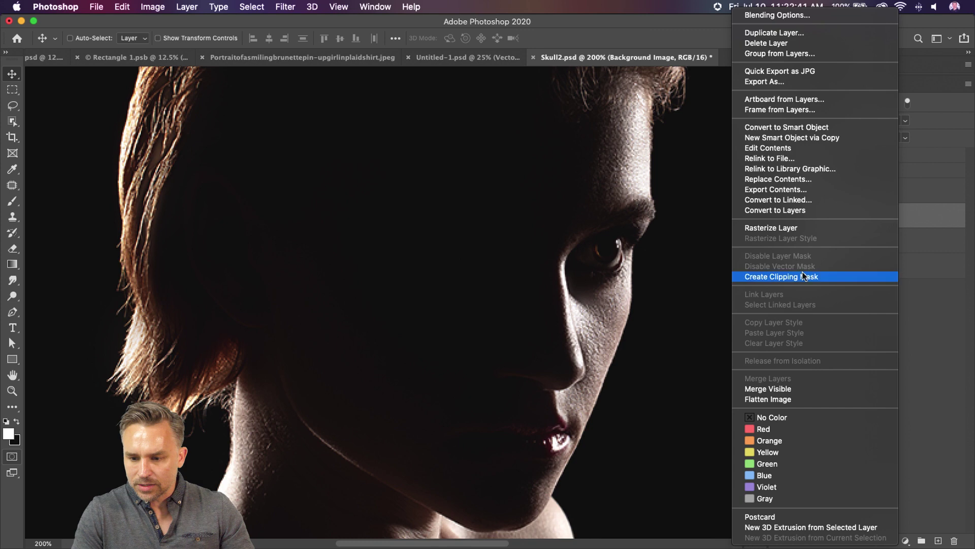
pyautogui.click(796, 229)
# Select the woman automatically with Select Subject, turn the selection into a mask on the duplicate portrait, and inspect the mask
pyautogui.click(12, 121)
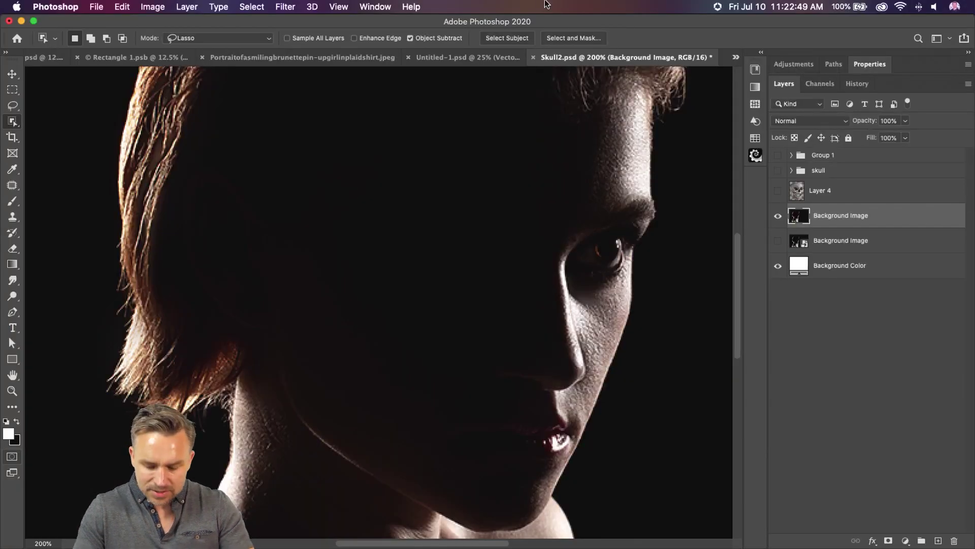
pyautogui.press('super+minus')
pyautogui.press('super+minus')
pyautogui.press('super+minus')
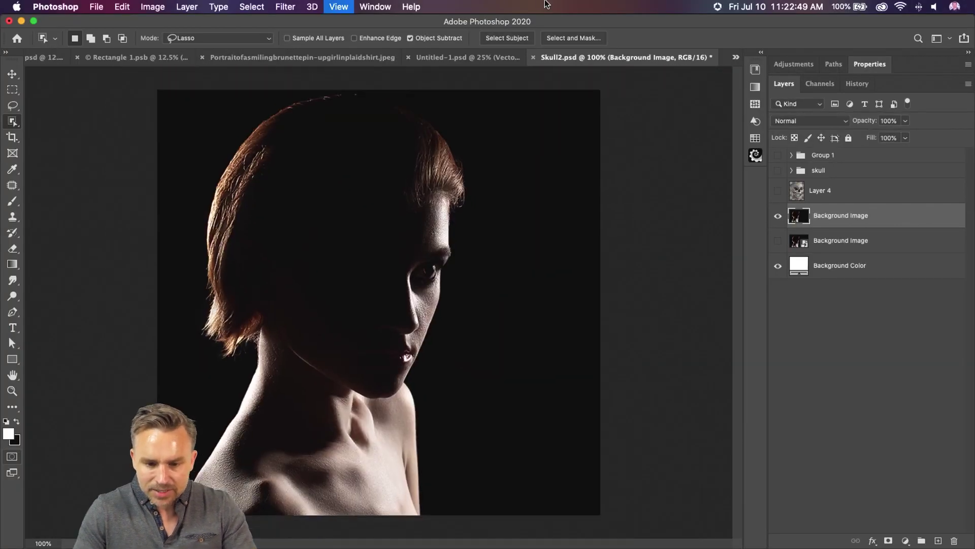
pyautogui.press('super+plus')
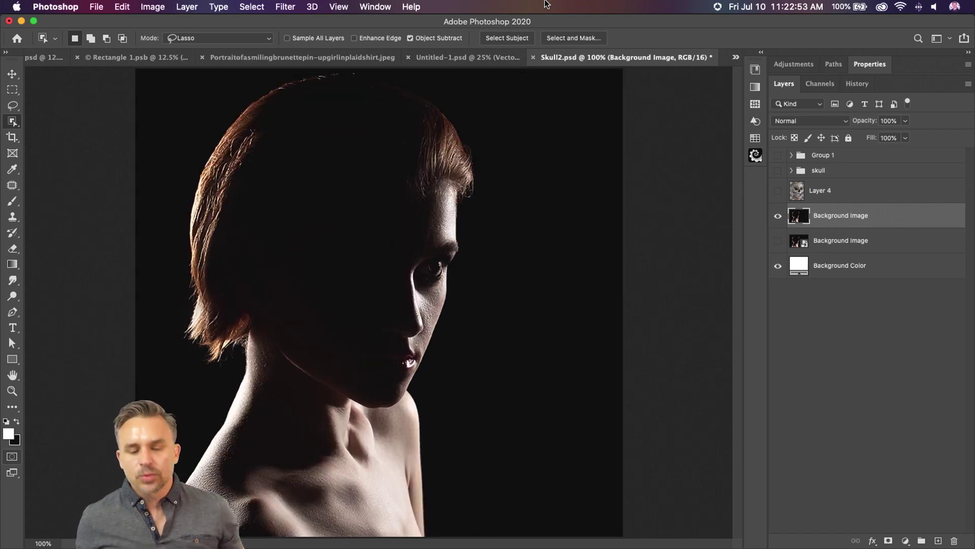
pyautogui.click(493, 38)
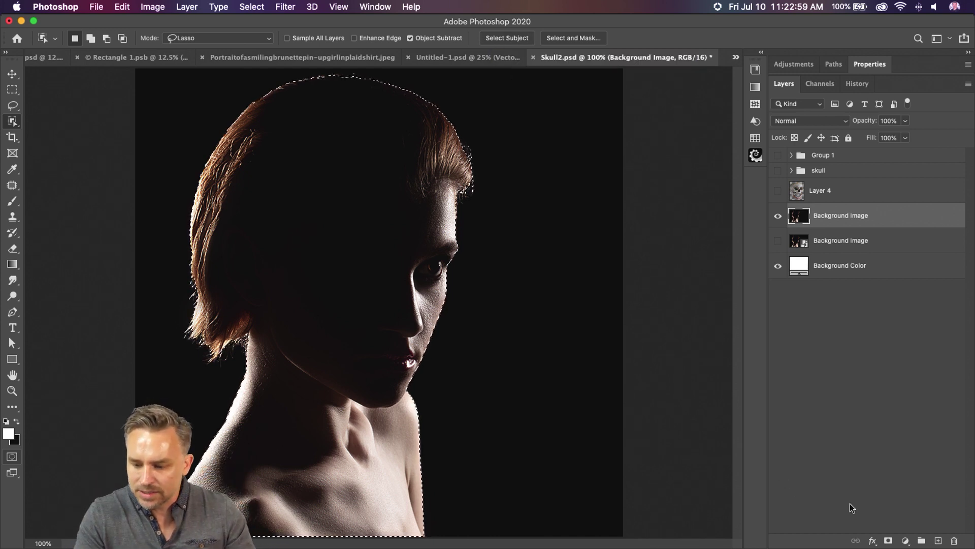
pyautogui.click(888, 541)
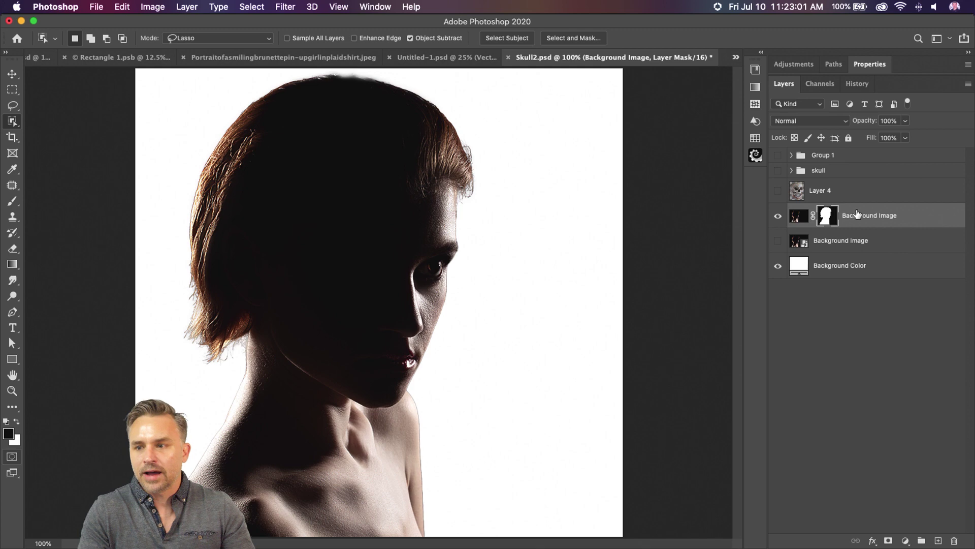
pyautogui.keyDown('alt'); pyautogui.click(827, 218); pyautogui.keyUp('alt')
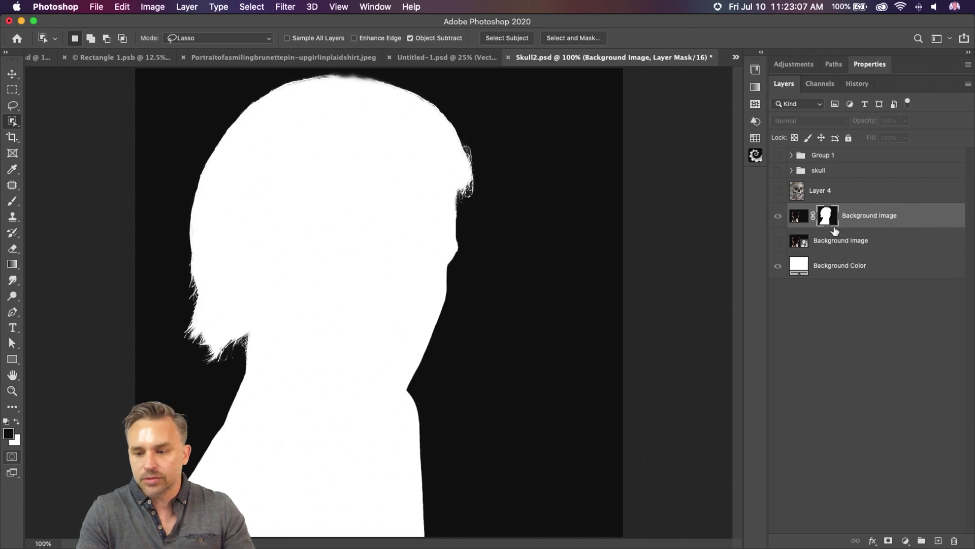
pyautogui.keyDown('alt'); pyautogui.click(832, 228); pyautogui.keyUp('alt')
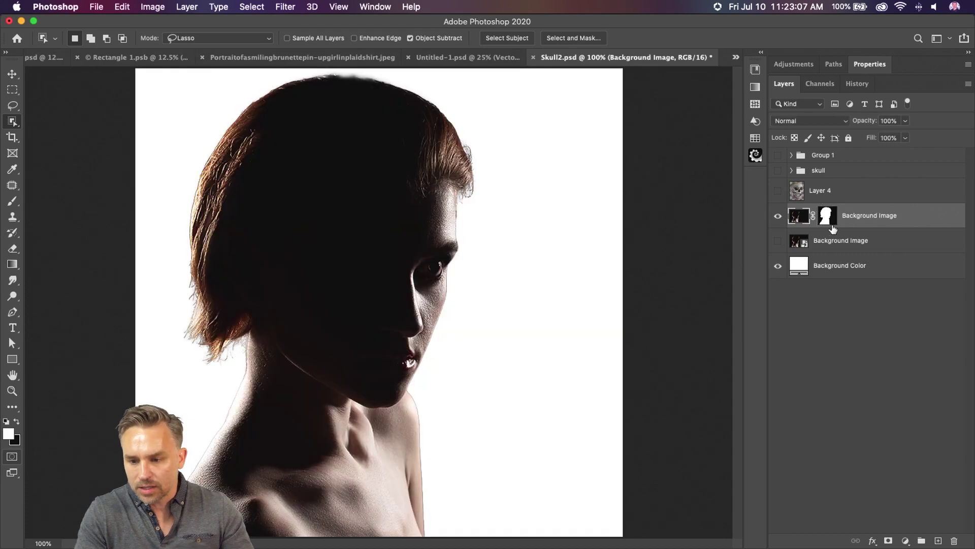
# Show the skull group again and add a new empty layer between the two Background Image layers
pyautogui.click(778, 172)
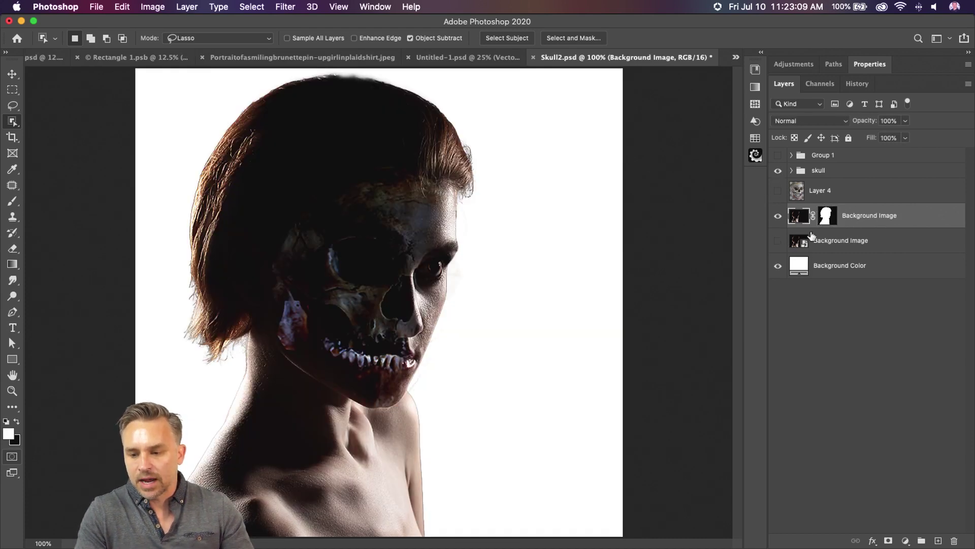
pyautogui.click(811, 239)
pyautogui.click(938, 540)
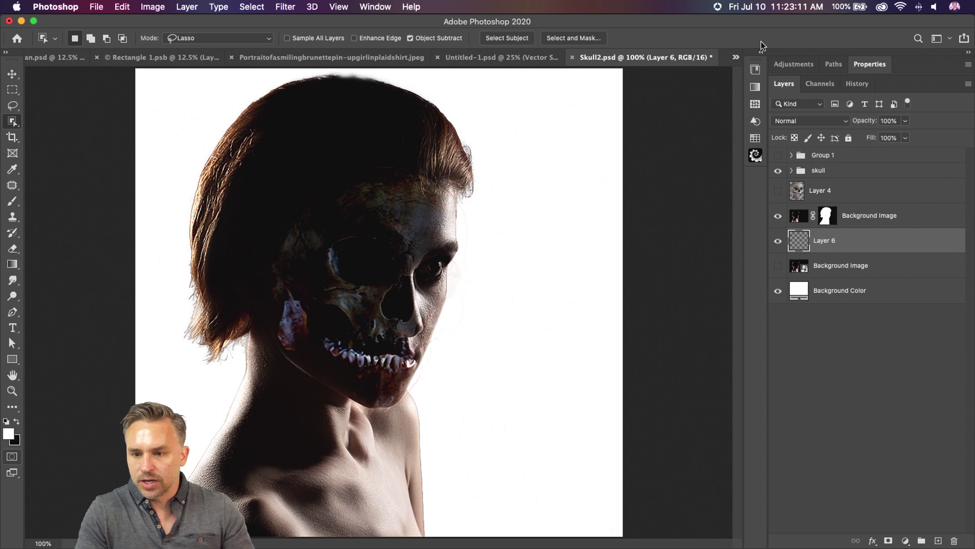
# Place the yellow peony and pink daisy fabric design from the Nature library's Insects, Flowers, Branches group behind the woman, shifted slightly down and across
pyautogui.click(759, 54)
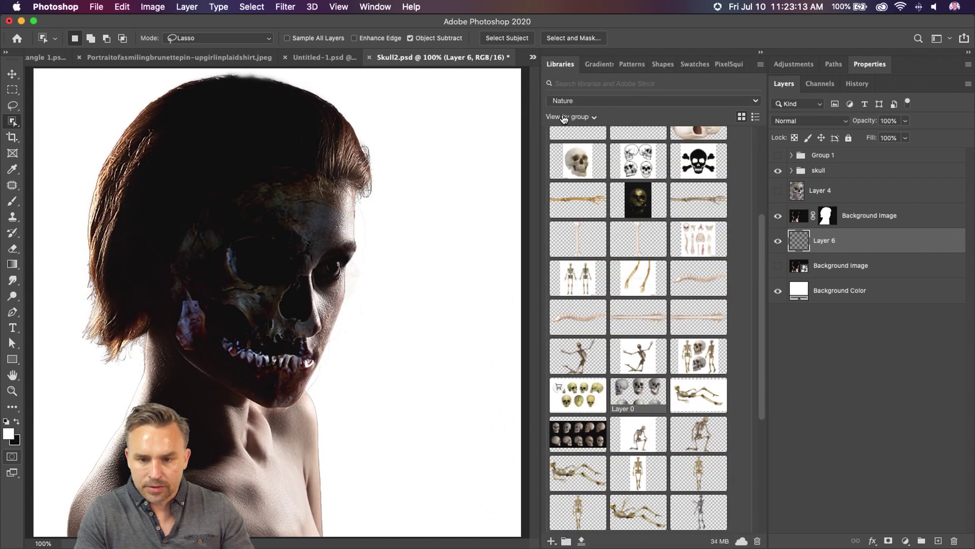
pyautogui.scroll(5, 552, 147)
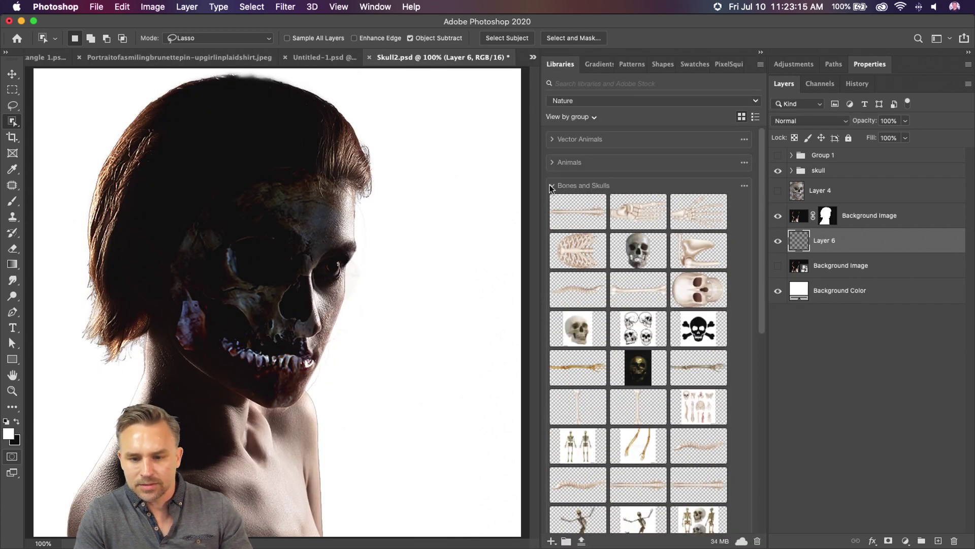
pyautogui.click(552, 186)
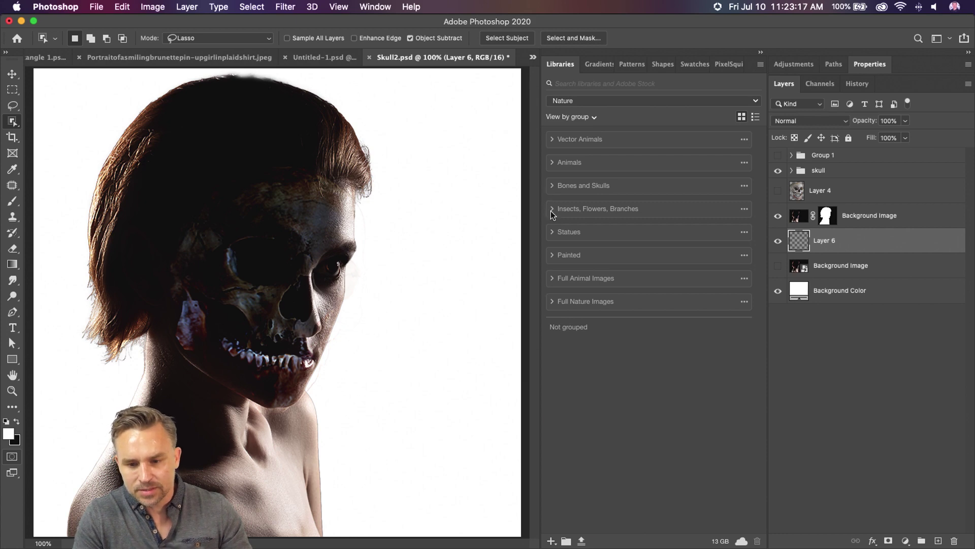
pyautogui.click(552, 209)
pyautogui.scroll(-10, 622, 351)
pyautogui.scroll(-15, 622, 351)
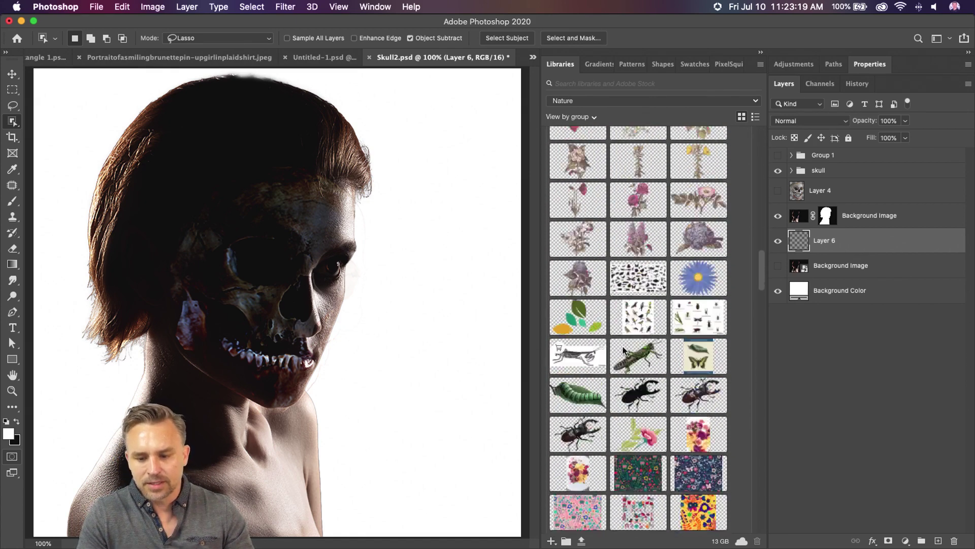
pyautogui.scroll(-5, 624, 346)
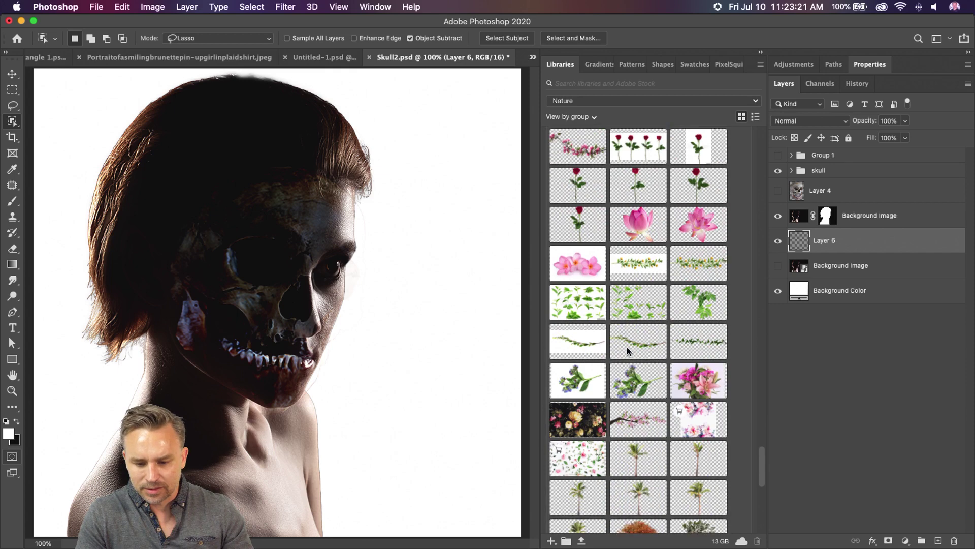
pyautogui.moveTo(584, 289); pyautogui.dragTo(239, 349)
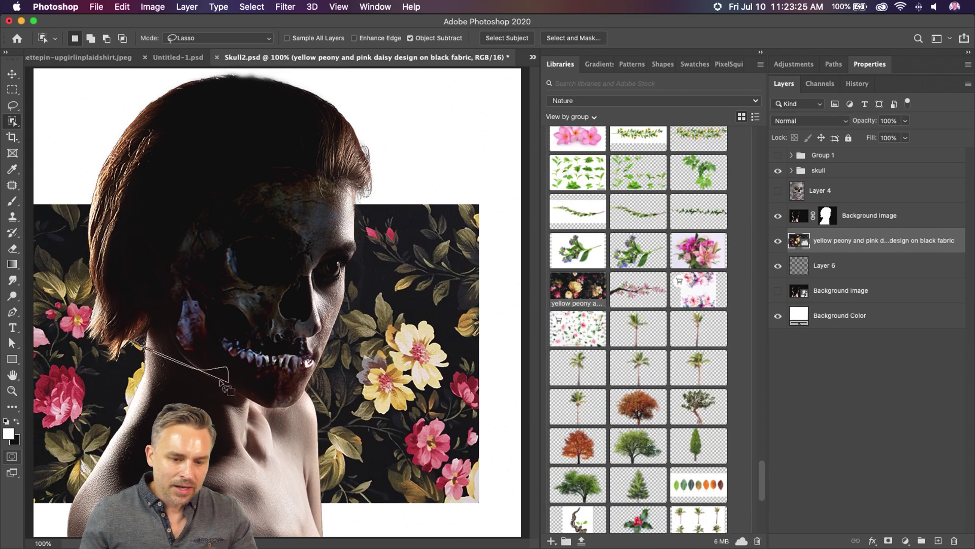
pyautogui.press('v')
pyautogui.moveTo(125, 259); pyautogui.dragTo(171, 281)
# Recolour the Background Color fill with the near-black sampled from the floral fabric and collapse the library view
pyautogui.click(800, 316)
pyautogui.doubleClick(800, 316)
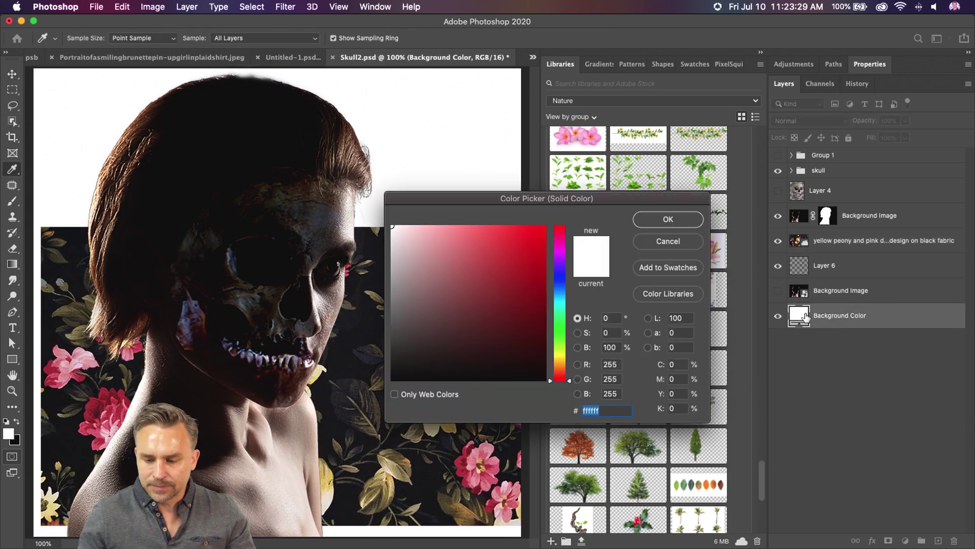
pyautogui.click(349, 367)
pyautogui.click(345, 350)
pyautogui.press('Return')
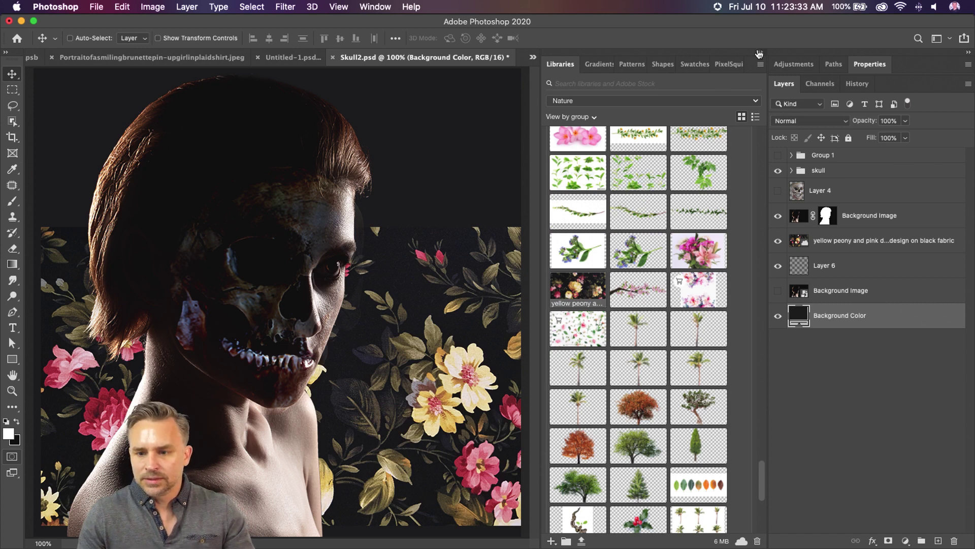
pyautogui.click(758, 53)
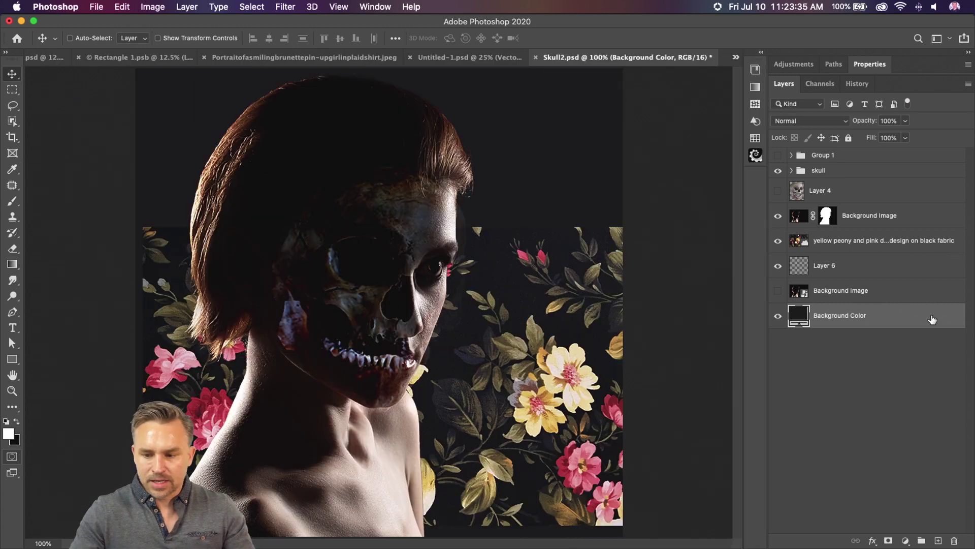
# Rotate the floral fabric layer -90° at 68.32% scale and position it upright behind the woman's face and shoulder
pyautogui.click(823, 245)
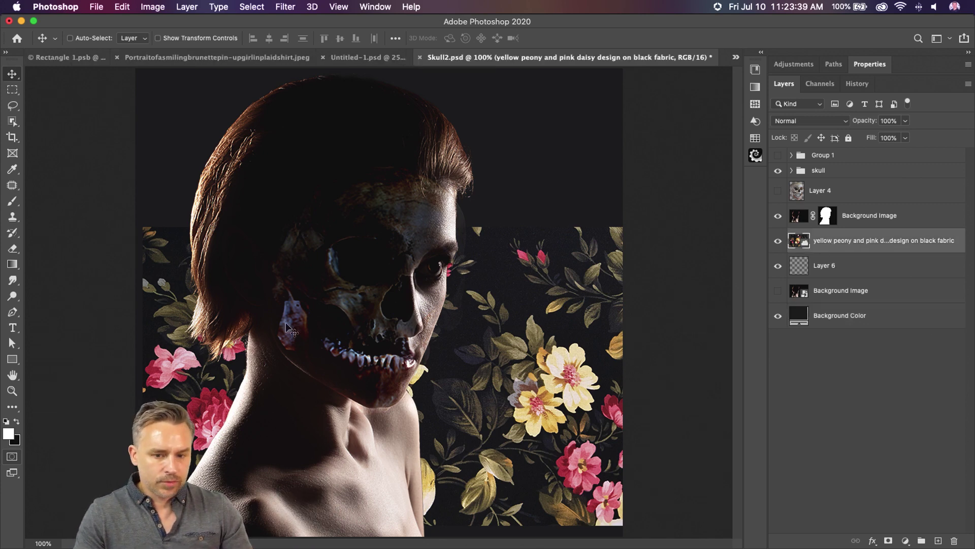
pyautogui.press('super+t')
pyautogui.moveTo(129, 266); pyautogui.dragTo(429, 262)
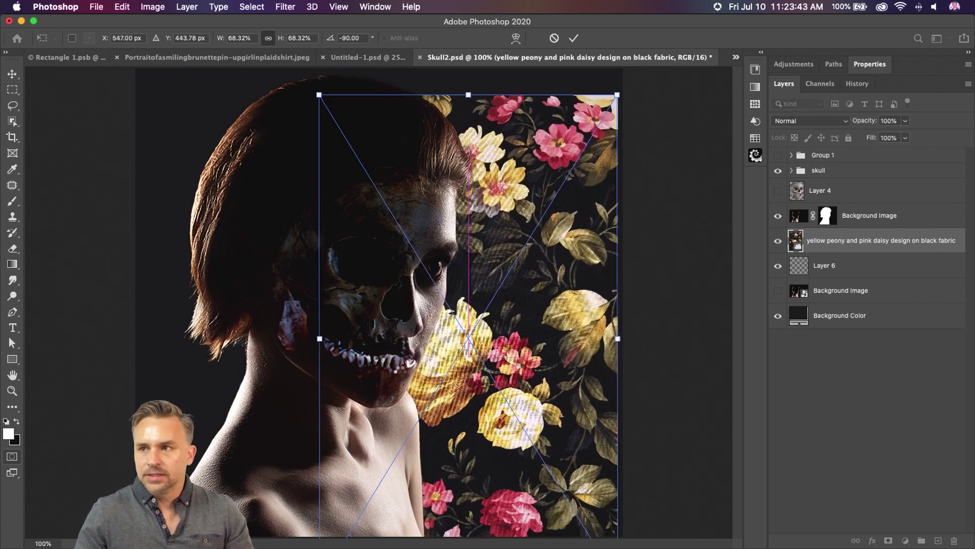
pyautogui.press('Return')
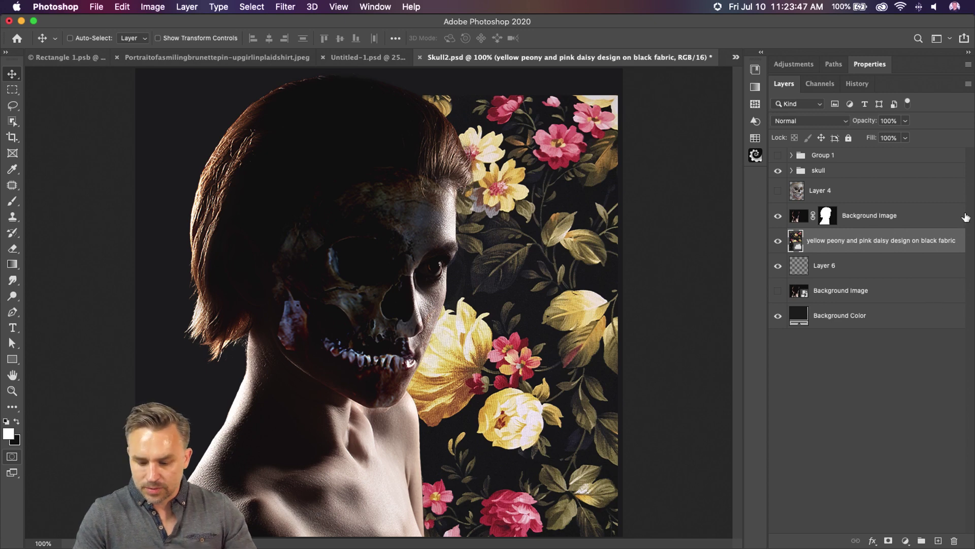
# Add a Levels adjustment above the floral layer with the black input at 44 and midtones at 0.68
pyautogui.click(905, 540)
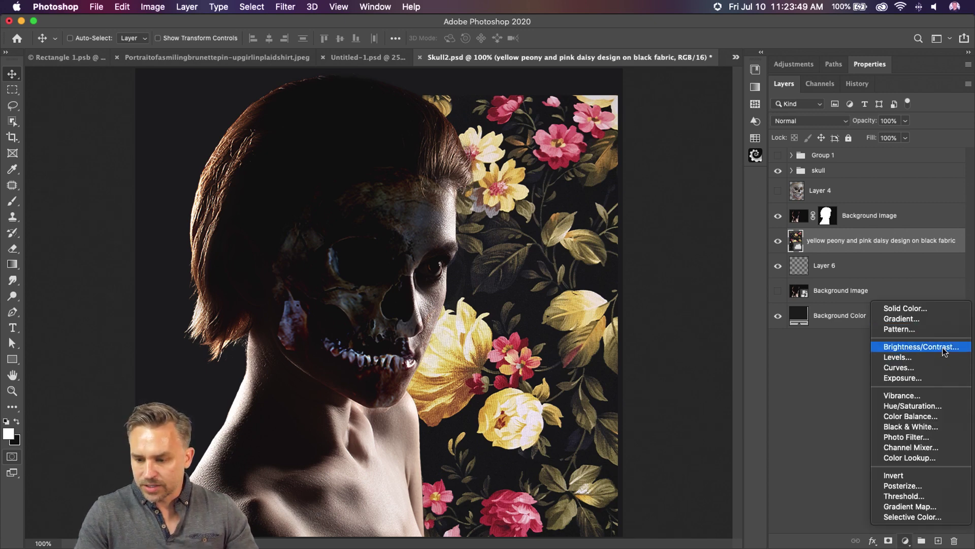
pyautogui.click(945, 357)
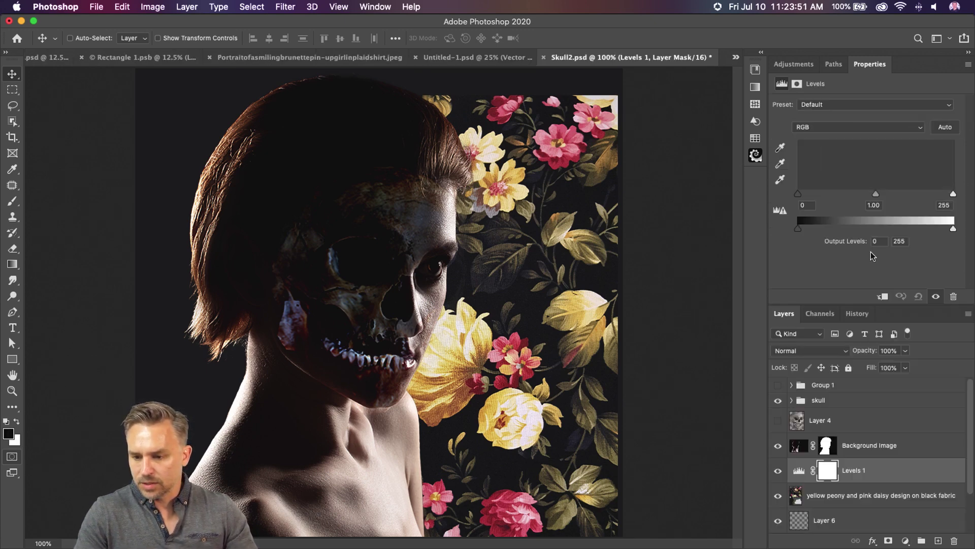
pyautogui.moveTo(953, 194); pyautogui.dragTo(953, 193)
pyautogui.moveTo(796, 195); pyautogui.dragTo(827, 197)
pyautogui.moveTo(889, 199)
pyautogui.mouseDown()
pyautogui.moveTo(872, 198)
pyautogui.moveTo(918, 198)
pyautogui.moveTo(907, 198)
pyautogui.mouseUp()
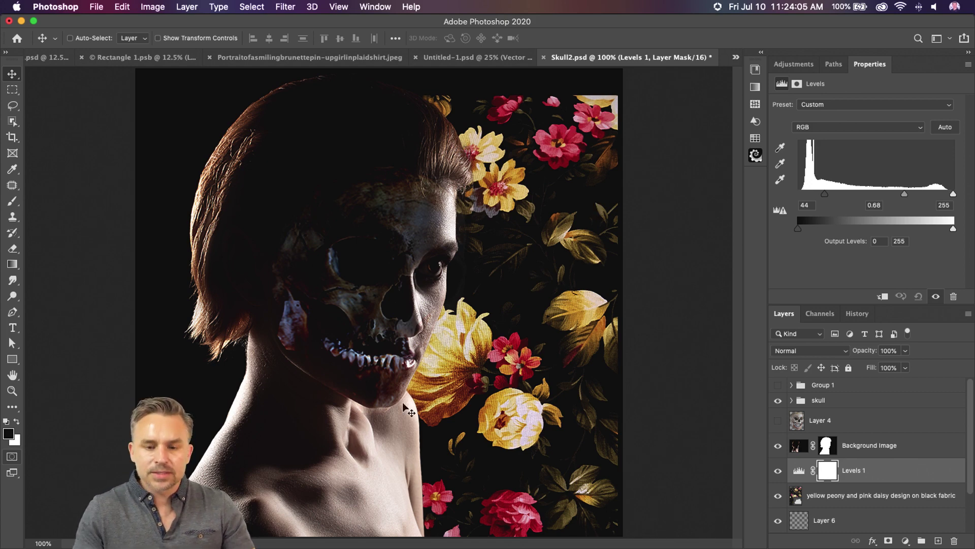
# Switch to Adobe Dimension and place the Halloween skull model from the Misc library in the centre of the scene
pyautogui.moveTo(306, 544)
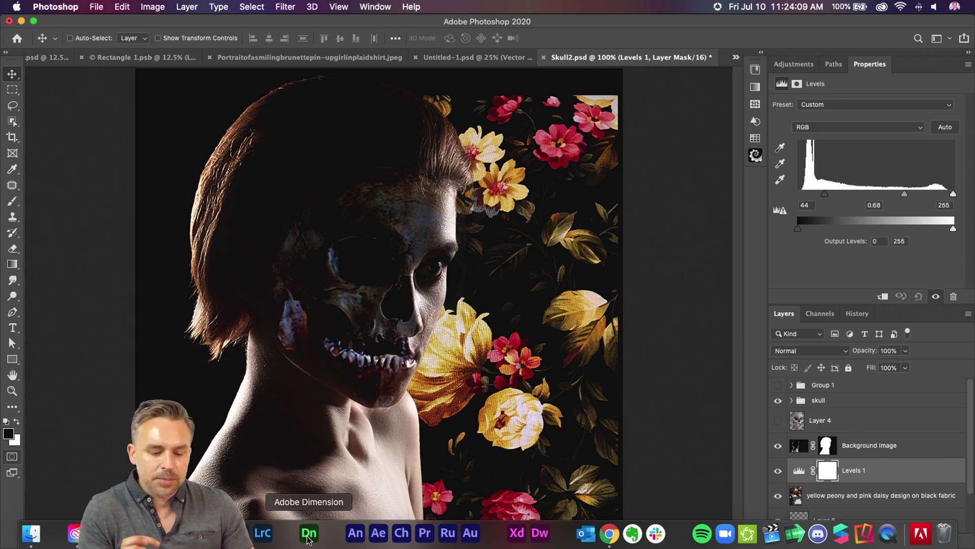
pyautogui.click(307, 534)
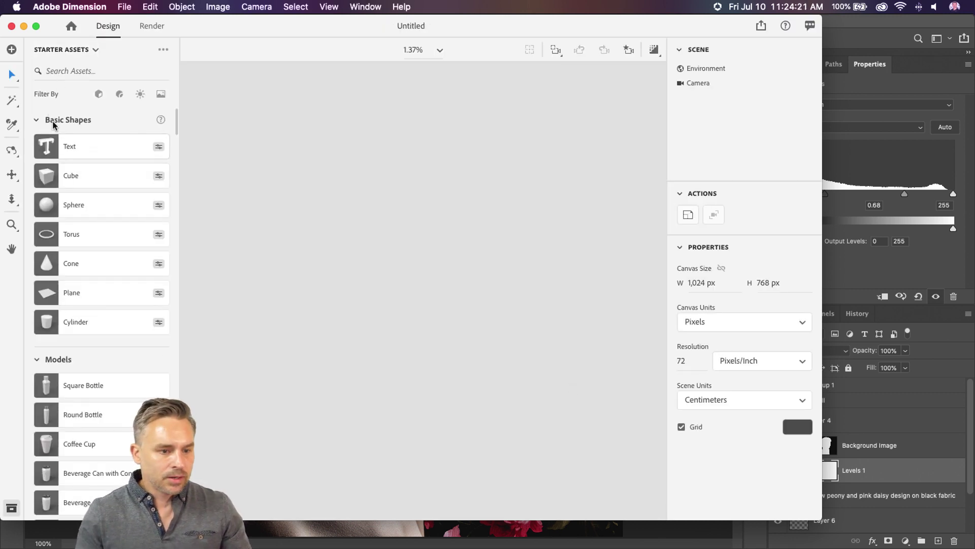
pyautogui.click(52, 46)
pyautogui.click(57, 89)
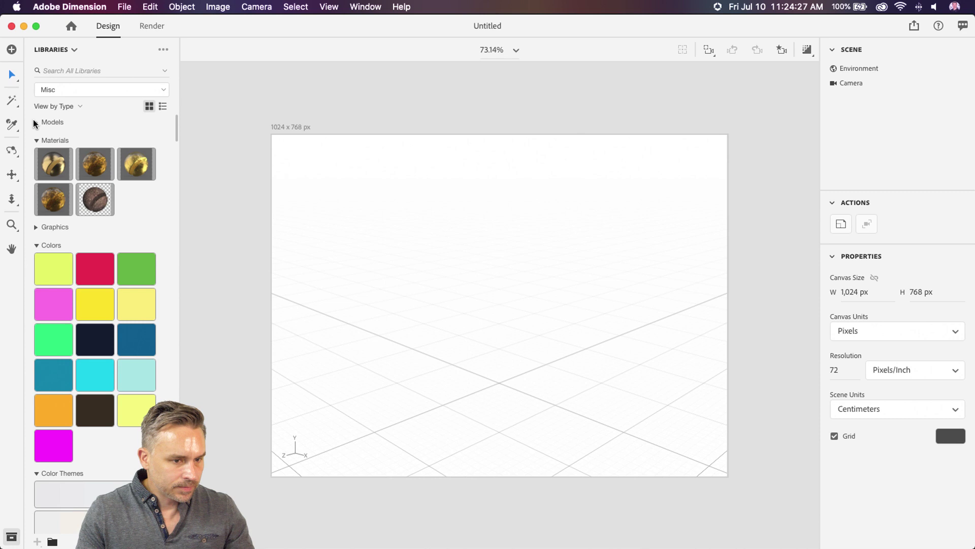
pyautogui.click(35, 123)
pyautogui.scroll(-5, 66, 189)
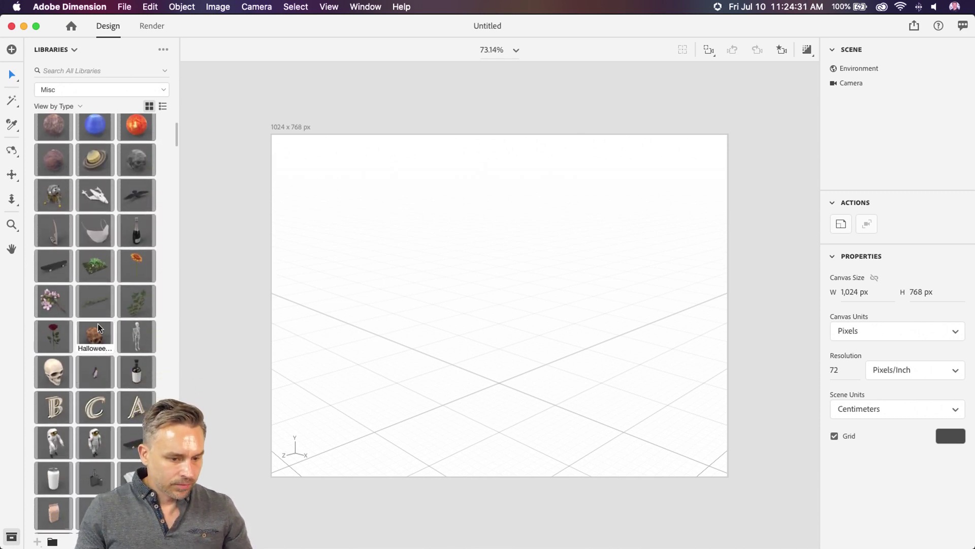
pyautogui.moveTo(80, 336); pyautogui.dragTo(487, 353)
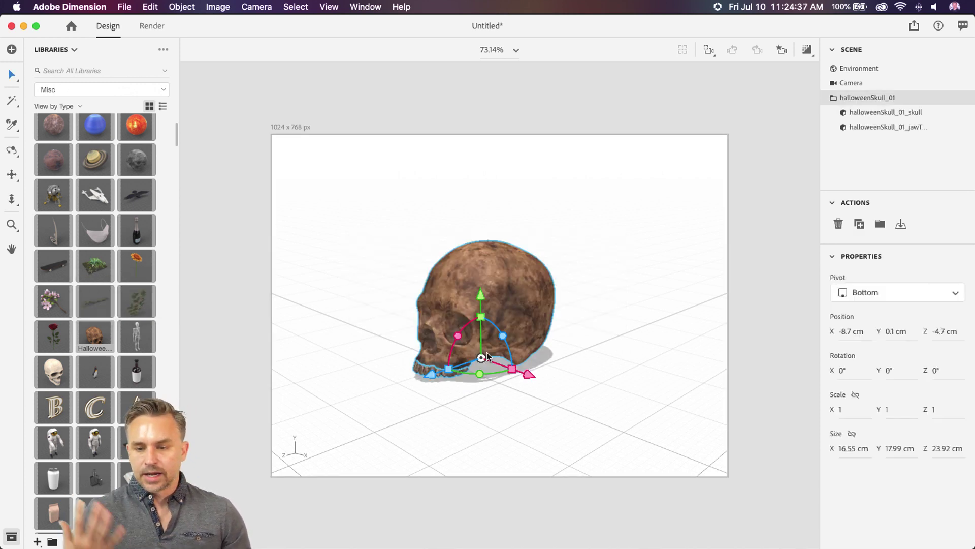
# Orbit the scene camera around the skull so its face turns toward the woman's viewing direction
pyautogui.click(371, 344)
pyautogui.press('1')
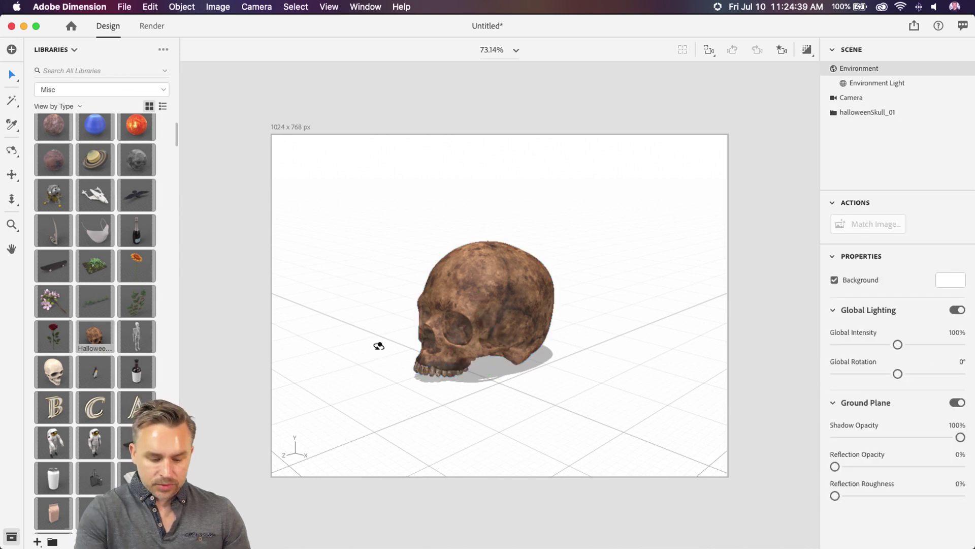
pyautogui.moveTo(379, 344); pyautogui.dragTo(472, 359)
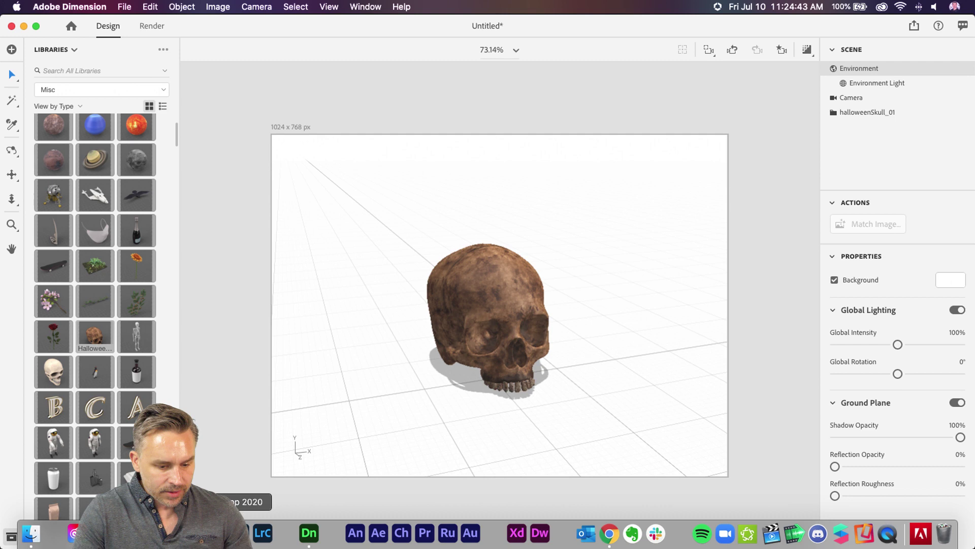
# Switch back to Photoshop and hide every layer except the original Background Image and Background Color
pyautogui.click(241, 532)
pyautogui.doubleClick(912, 63)
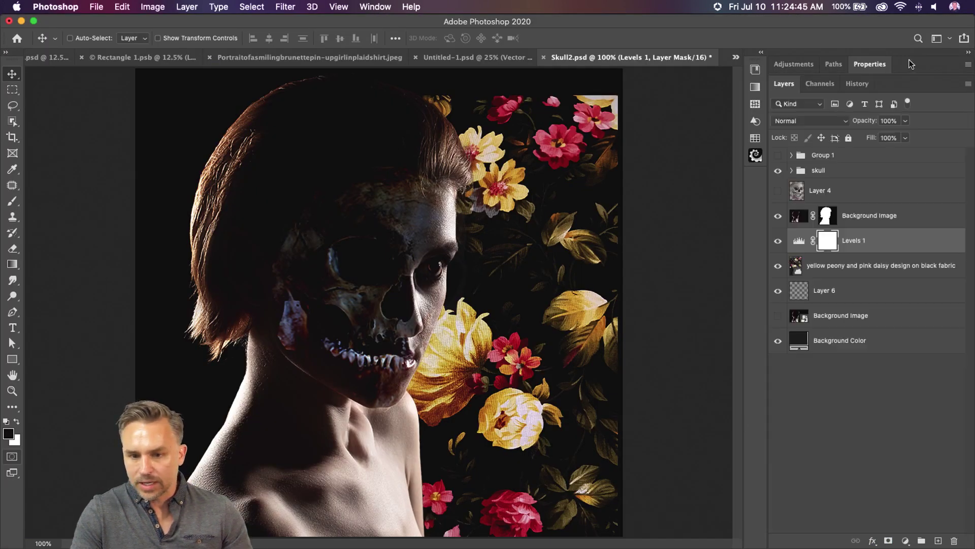
pyautogui.click(95, 5)
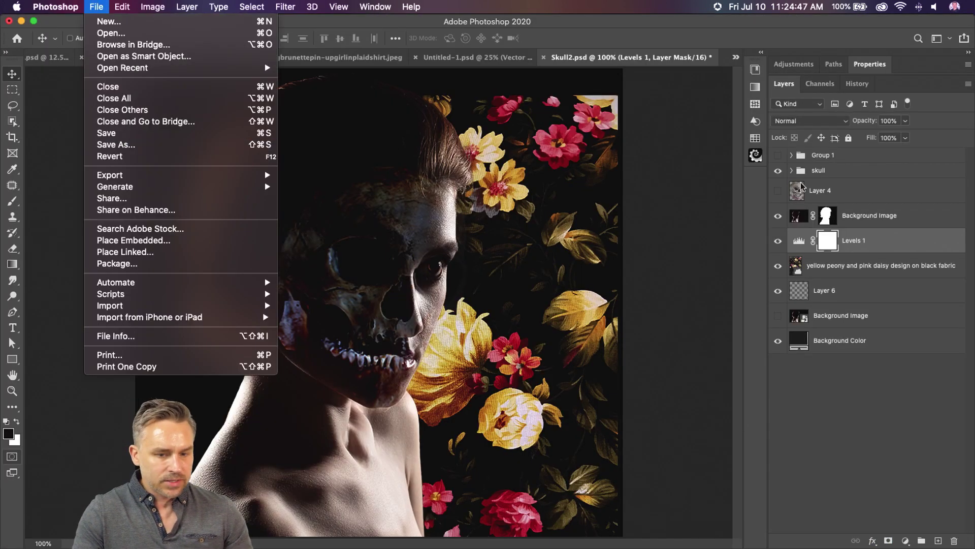
pyautogui.click(838, 404)
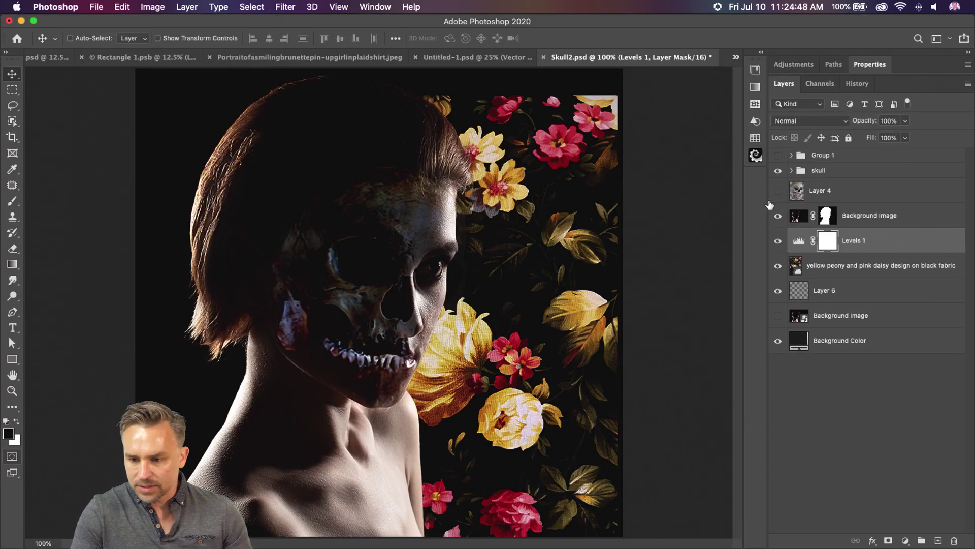
pyautogui.click(776, 318)
pyautogui.click(825, 320)
pyautogui.moveTo(777, 171); pyautogui.dragTo(777, 316)
pyautogui.click(777, 317)
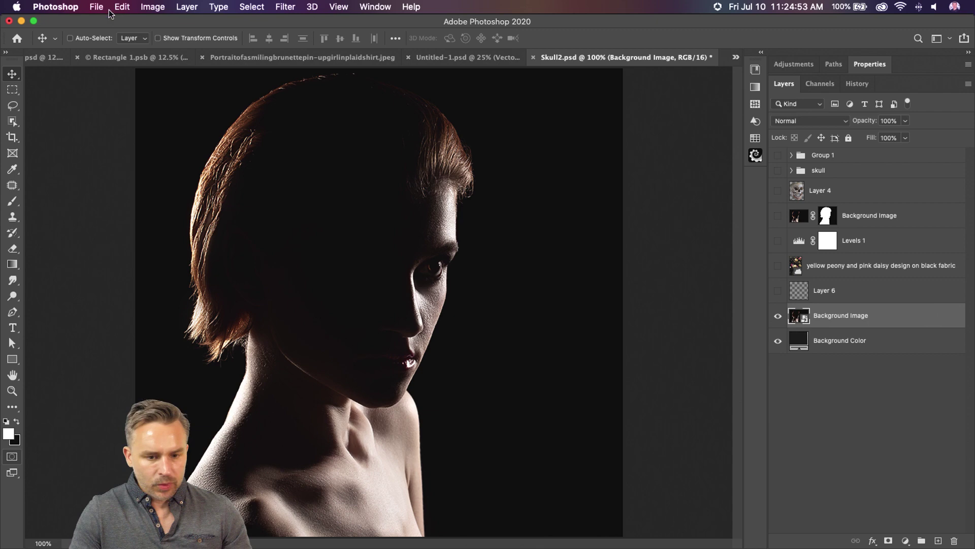
# Export the portrait to the Desktop as Skull2.jpg
pyautogui.click(96, 7)
pyautogui.moveTo(140, 187)
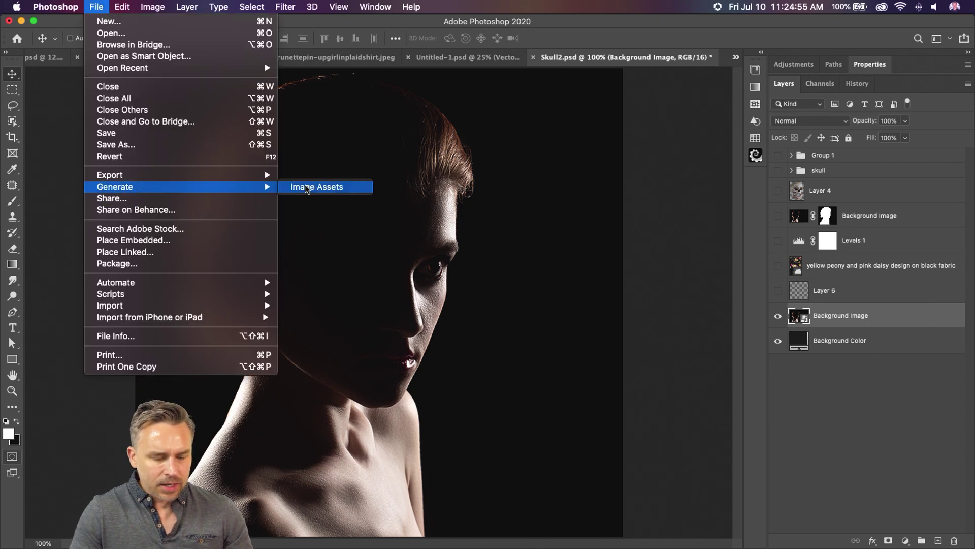
pyautogui.click(309, 178)
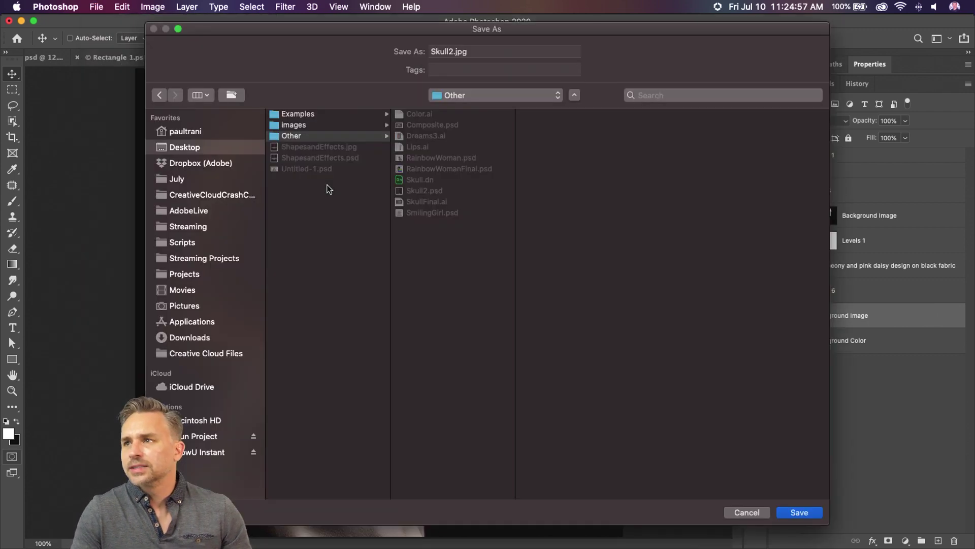
pyautogui.click(160, 147)
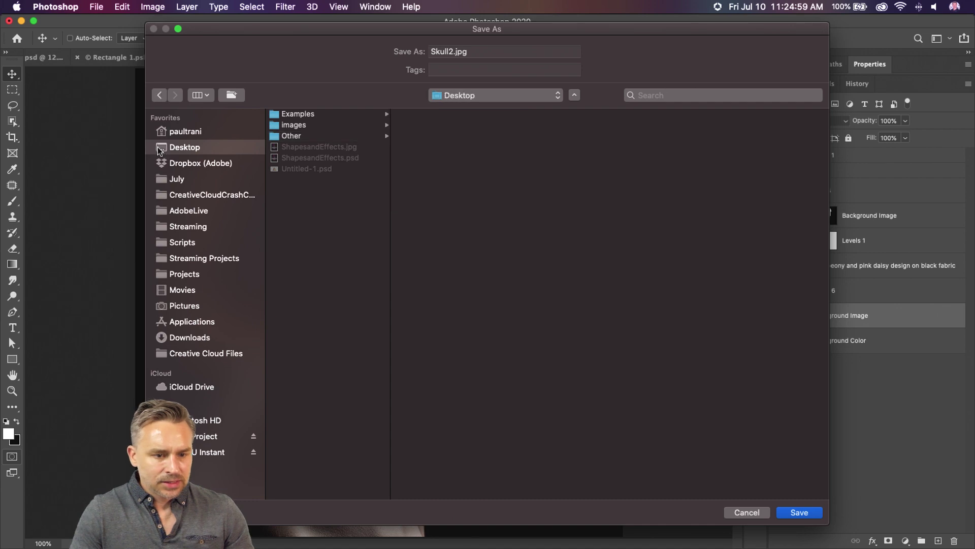
pyautogui.press('Return')
# Switch to Dimension and use Skull2.jpg from the desktop as the scene's background image
pyautogui.click(22, 20)
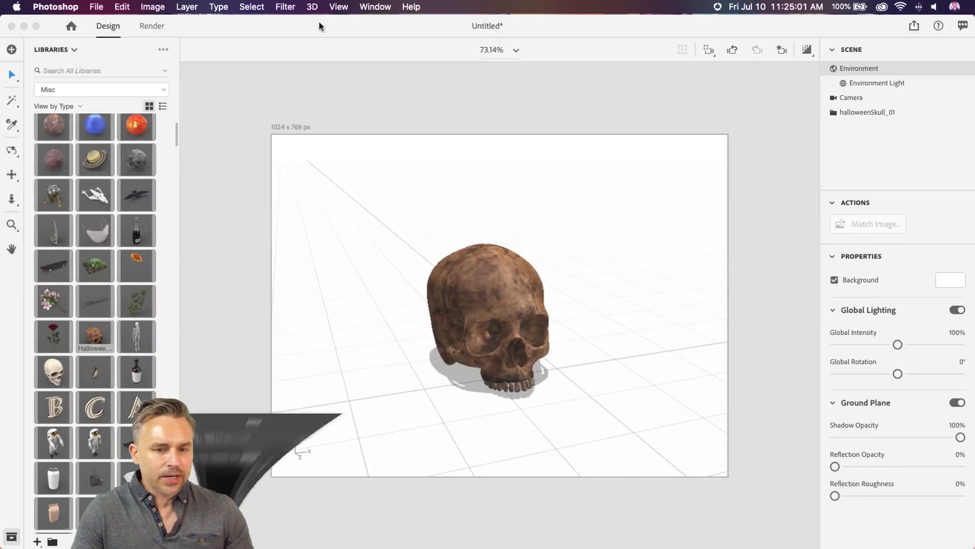
pyautogui.moveTo(972, 20); pyautogui.dragTo(782, 20)
pyautogui.moveTo(861, 40); pyautogui.dragTo(517, 163)
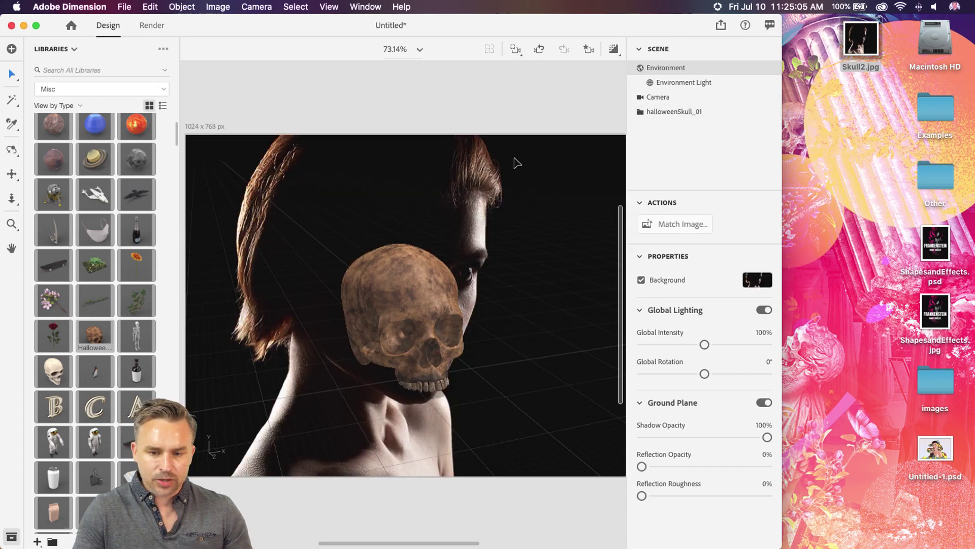
pyautogui.doubleClick(781, 23)
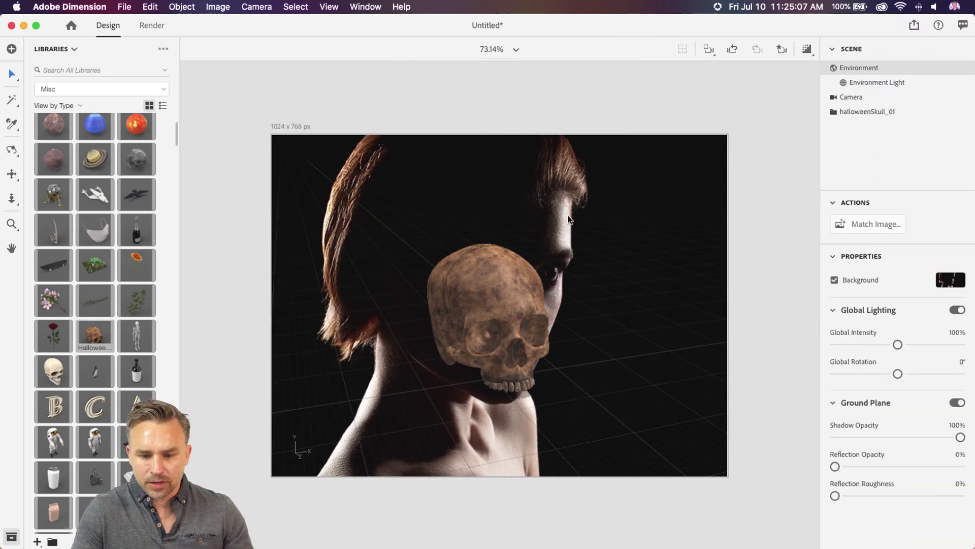
pyautogui.click(786, 321)
pyautogui.click(853, 67)
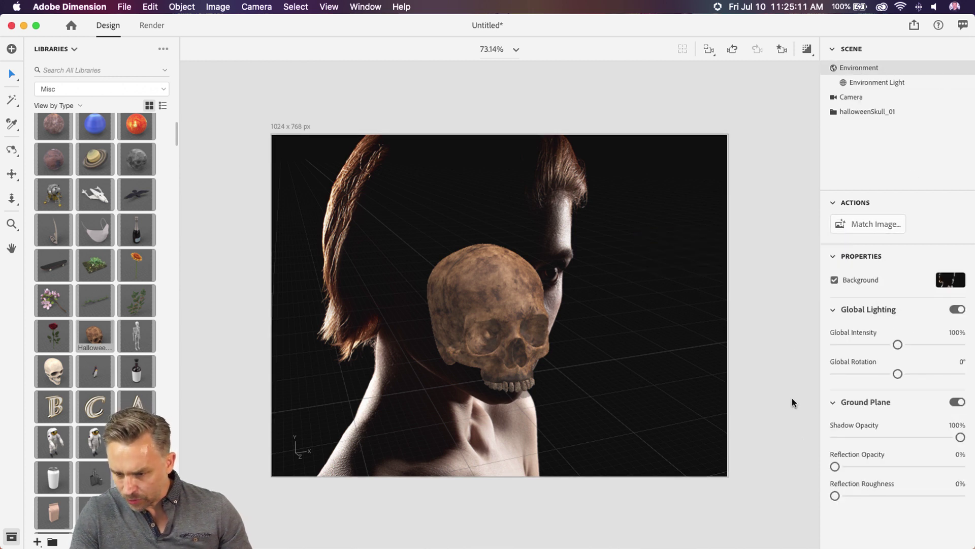
pyautogui.click(833, 68)
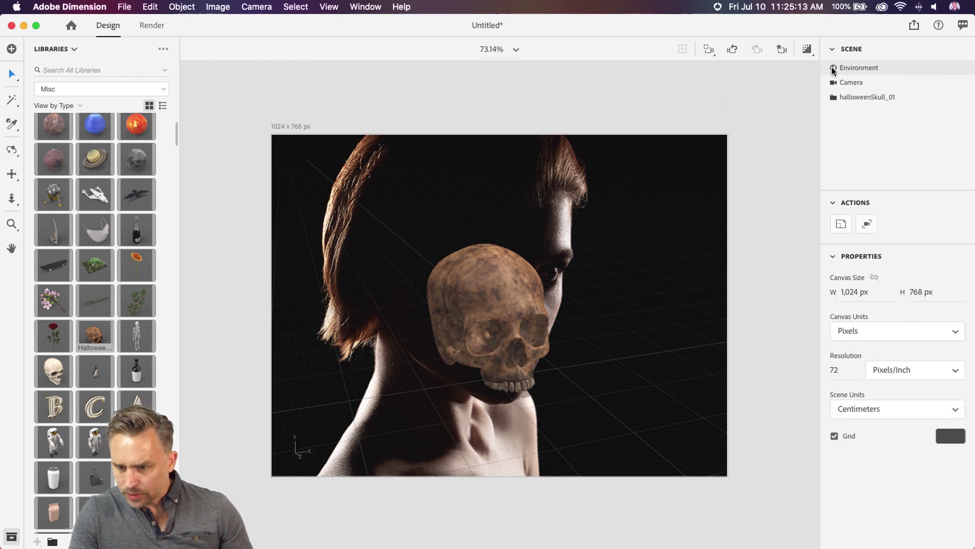
pyautogui.click(836, 81)
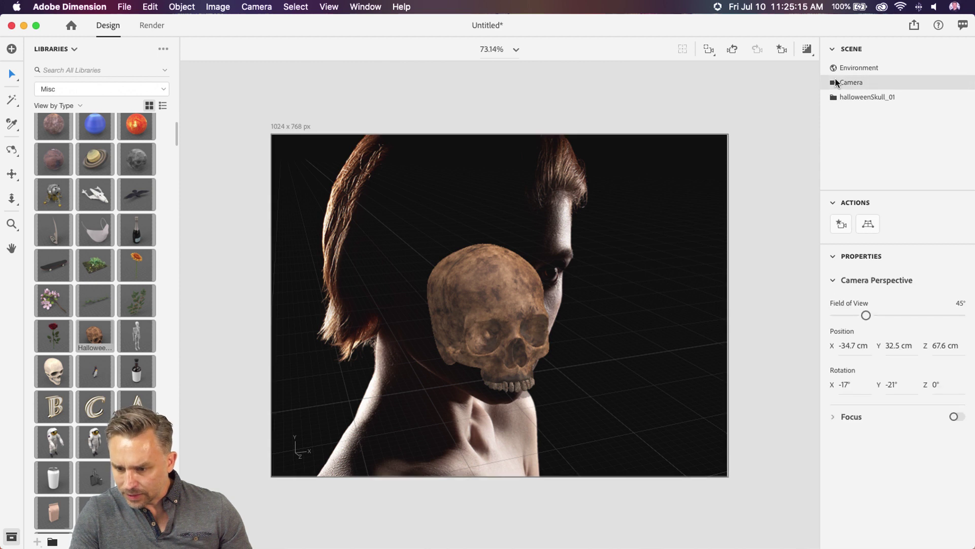
pyautogui.click(834, 67)
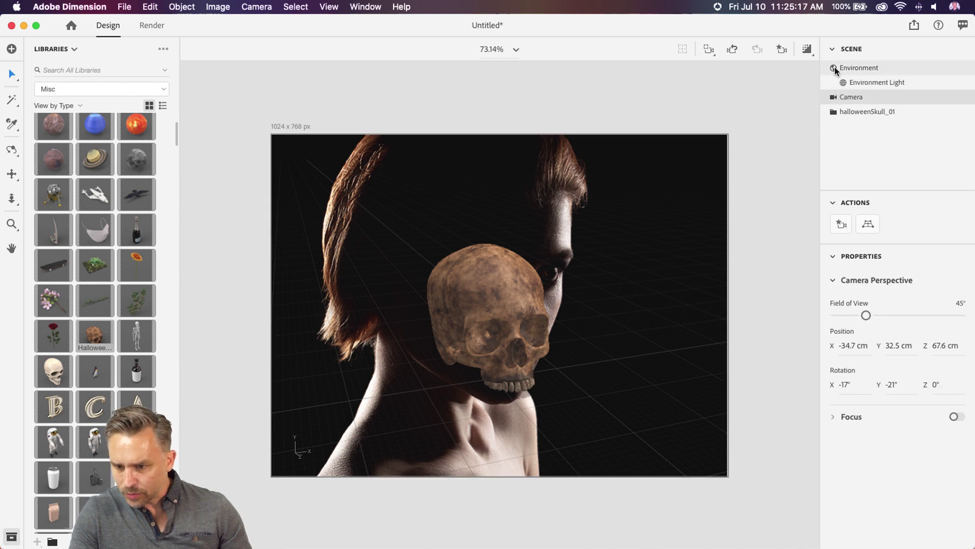
pyautogui.click(843, 66)
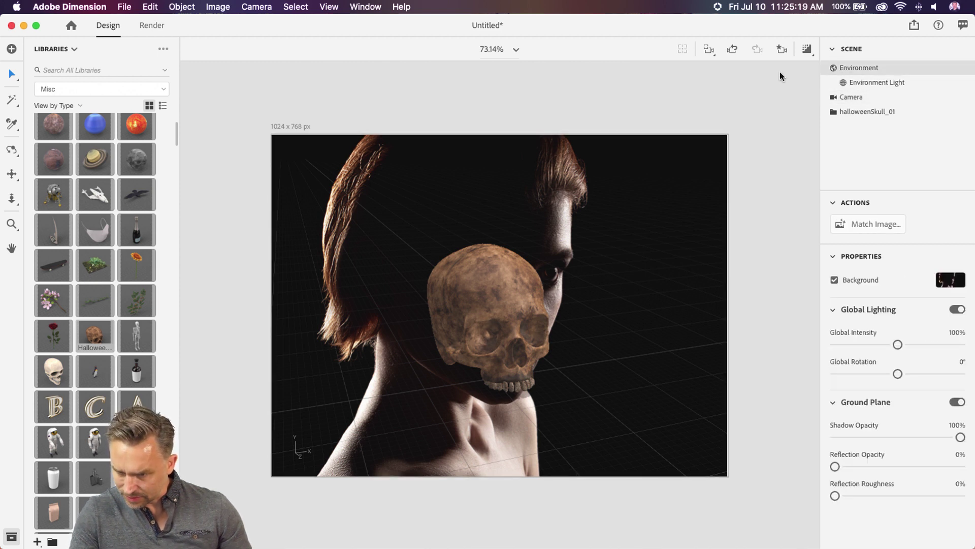
# Set the scene canvas height to 1024 px so the canvas is square
pyautogui.click(697, 113)
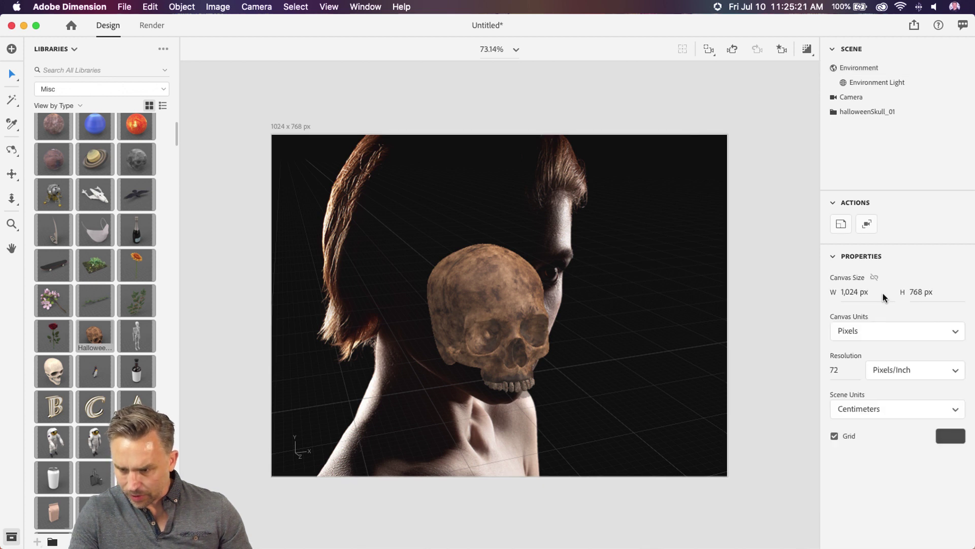
pyautogui.write('102')
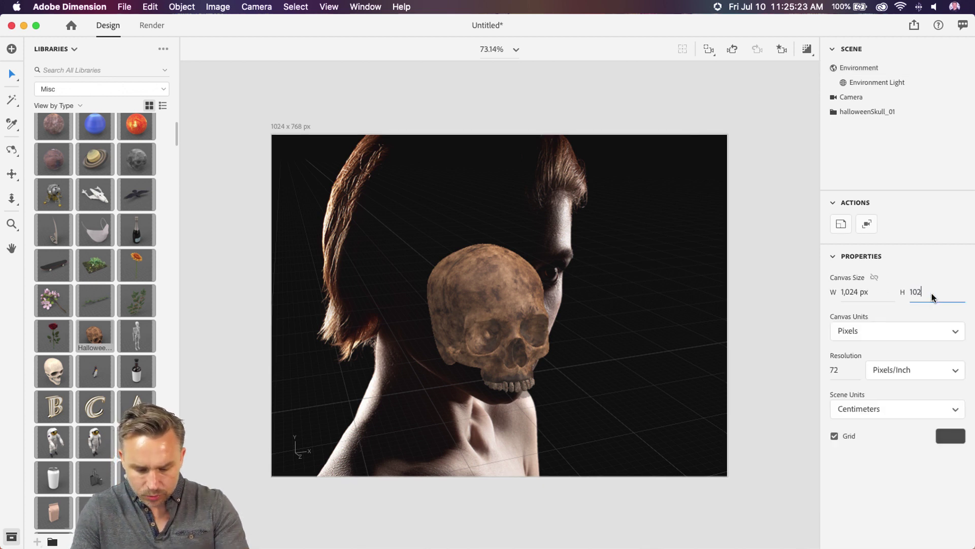
pyautogui.write('4')
pyautogui.press('Return')
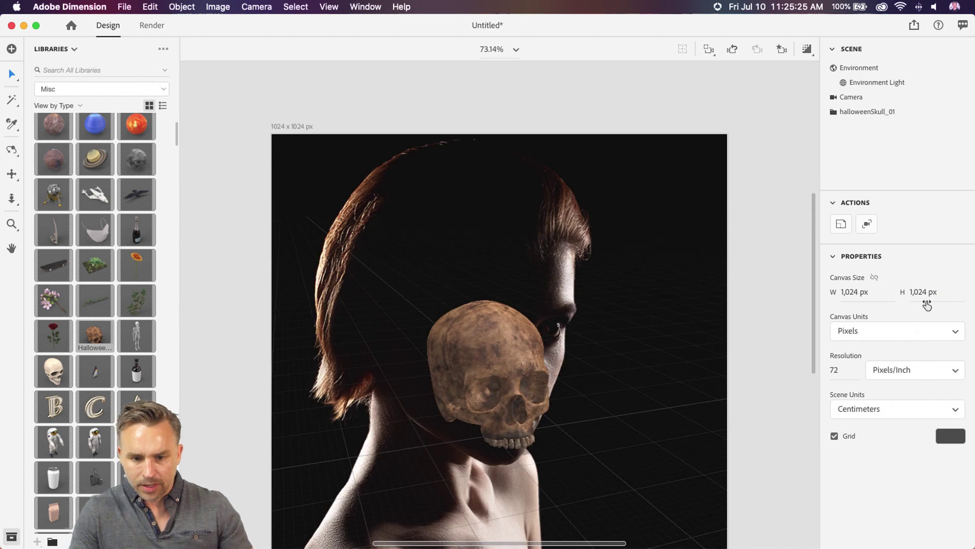
# Scale the whole skull model to 1.5 and rotate and move it so it overlaps the woman's head and face
pyautogui.click(476, 386)
pyautogui.moveTo(531, 428); pyautogui.dragTo(501, 380)
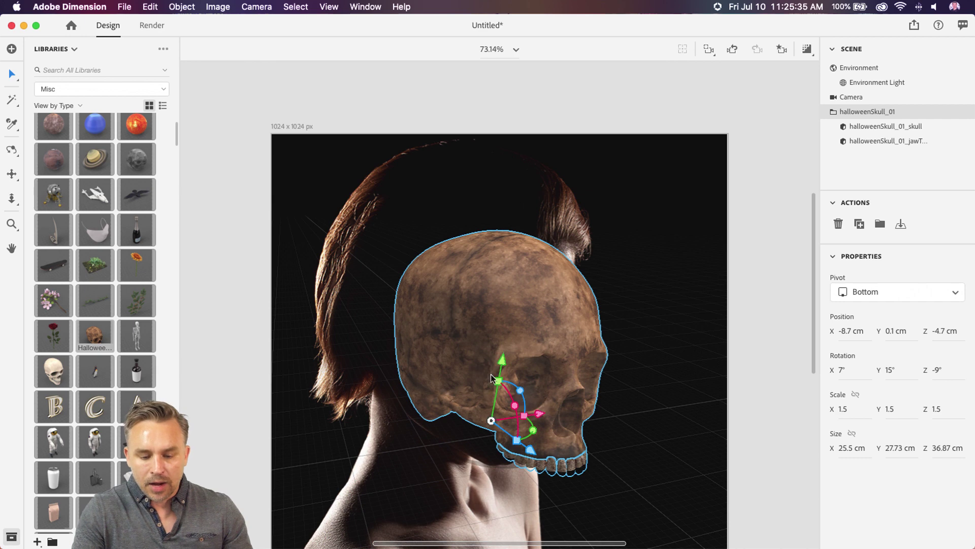
pyautogui.moveTo(531, 449); pyautogui.dragTo(485, 412)
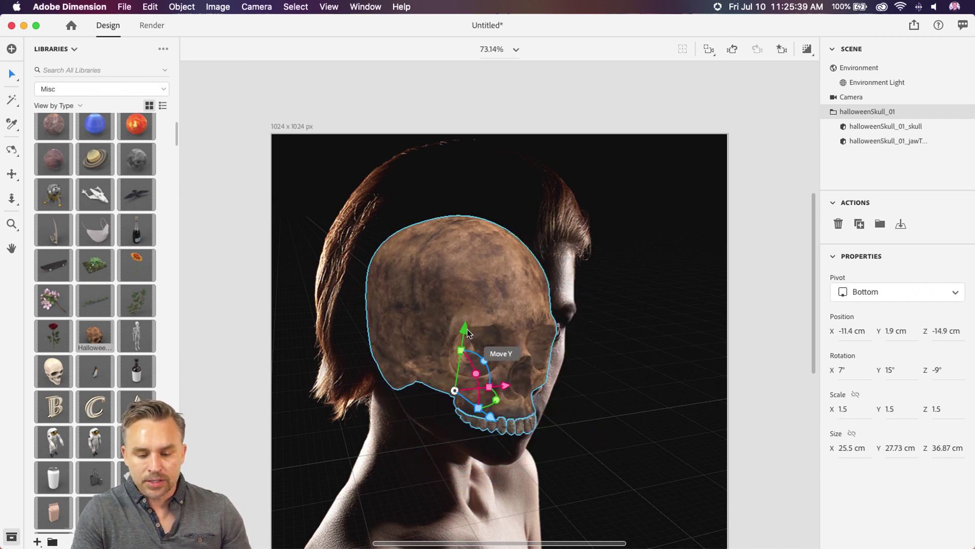
pyautogui.moveTo(468, 334); pyautogui.dragTo(469, 313)
pyautogui.moveTo(503, 372); pyautogui.dragTo(514, 373)
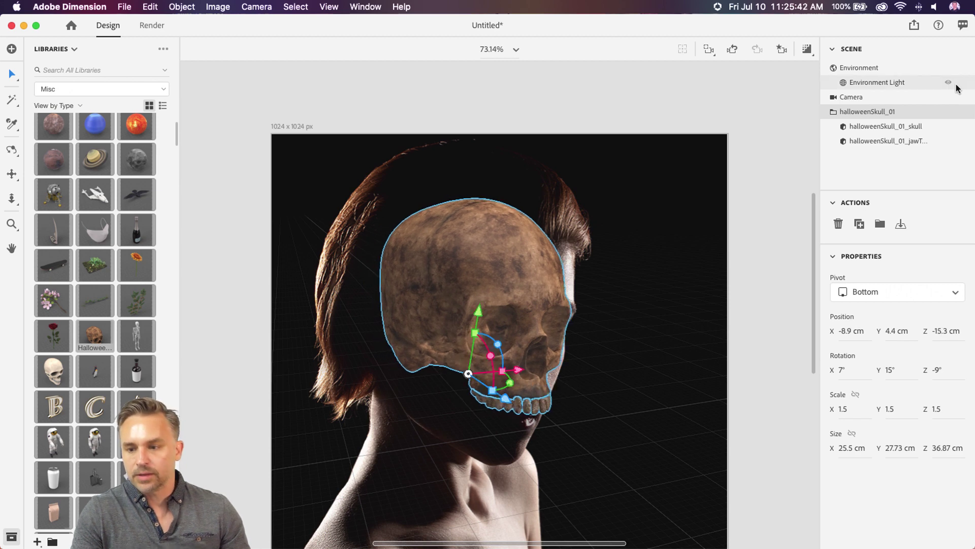
# Lower the Environment Light's intensity to 54% and add the 3-Point Light from the starter assets to the scene
pyautogui.click(866, 83)
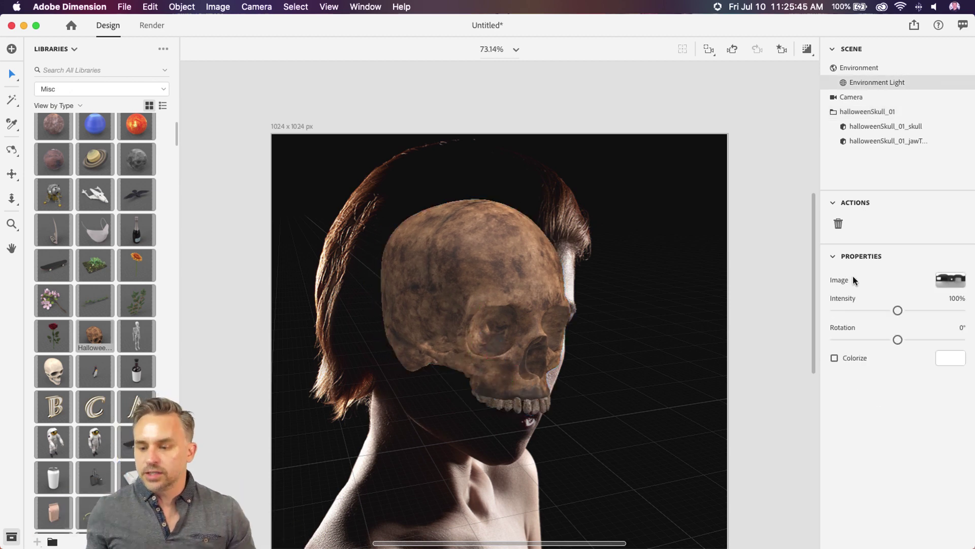
pyautogui.moveTo(888, 311); pyautogui.dragTo(869, 313)
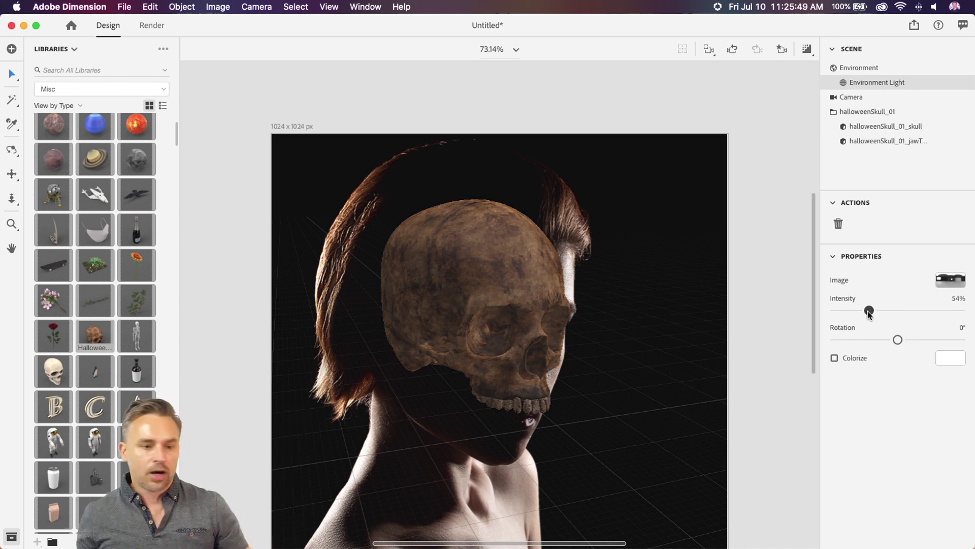
pyautogui.click(64, 51)
pyautogui.click(59, 72)
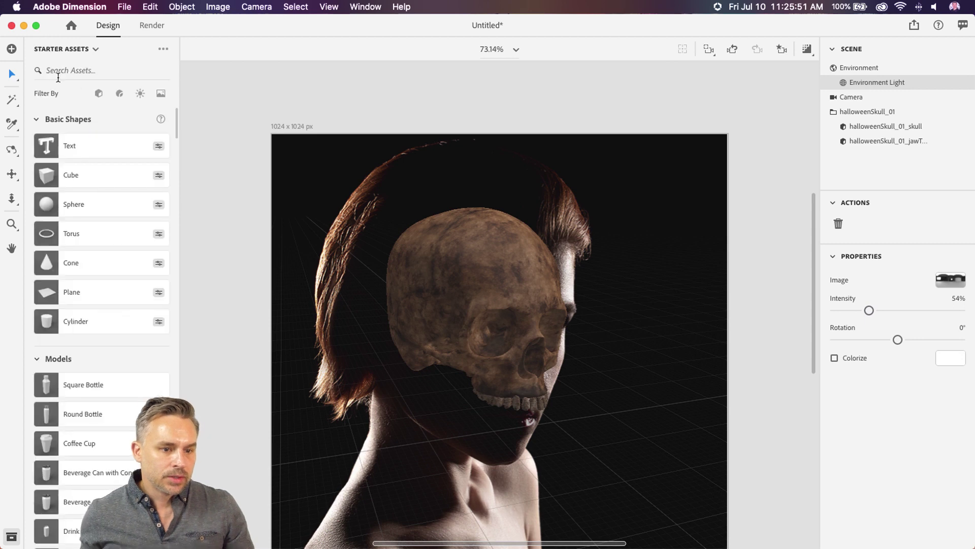
pyautogui.click(120, 94)
pyautogui.click(140, 94)
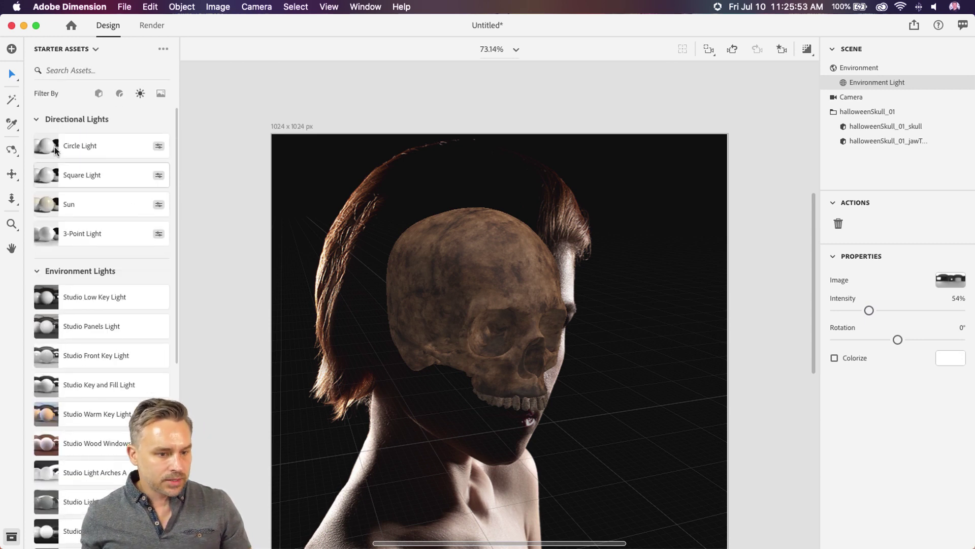
pyautogui.click(65, 234)
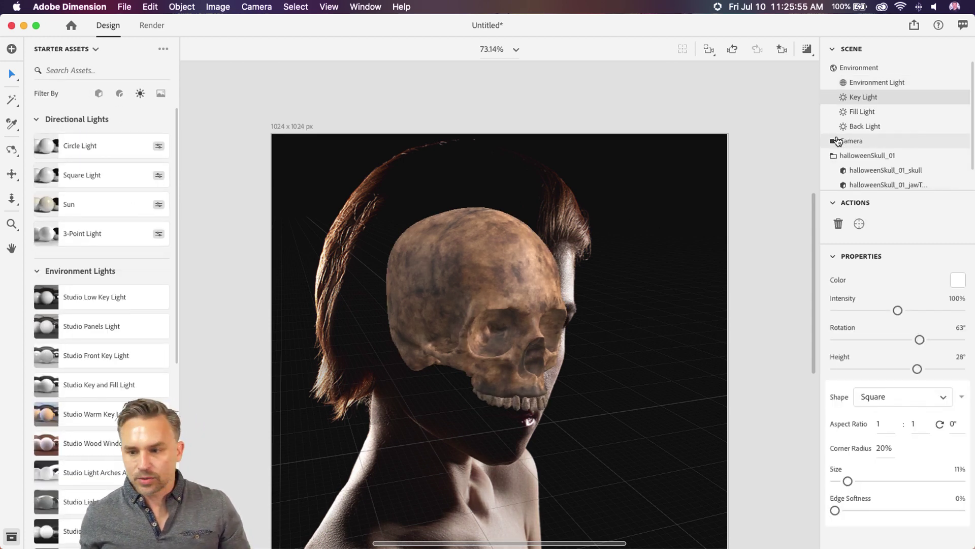
# Hide the Fill Light and Environment Light, keep the Key Light on, and set its rotation to -180°
pyautogui.click(948, 97)
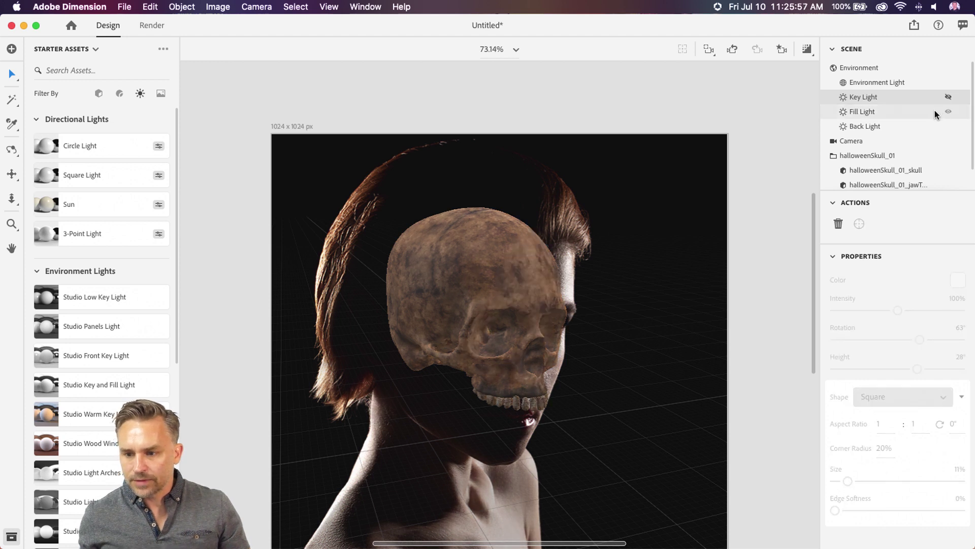
pyautogui.click(938, 112)
pyautogui.click(949, 112)
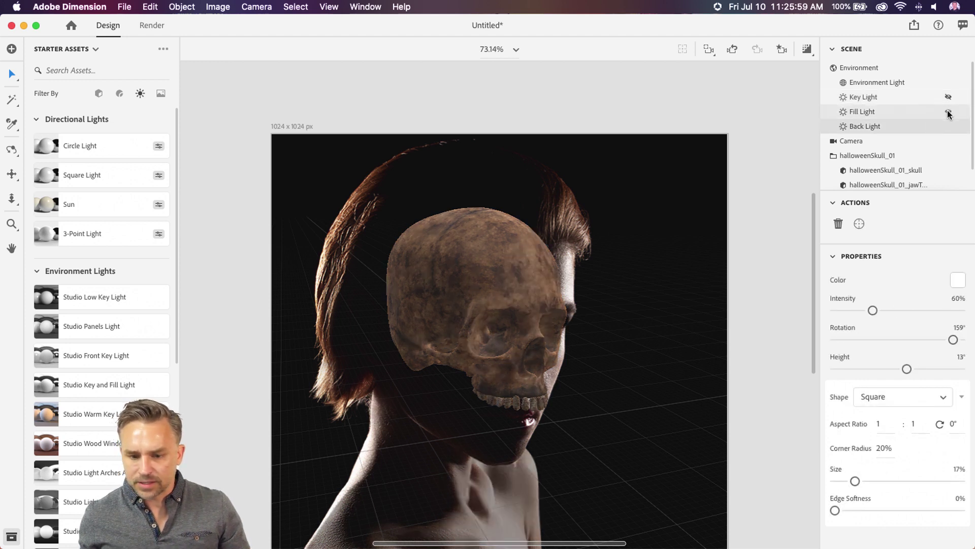
pyautogui.click(911, 127)
pyautogui.click(939, 98)
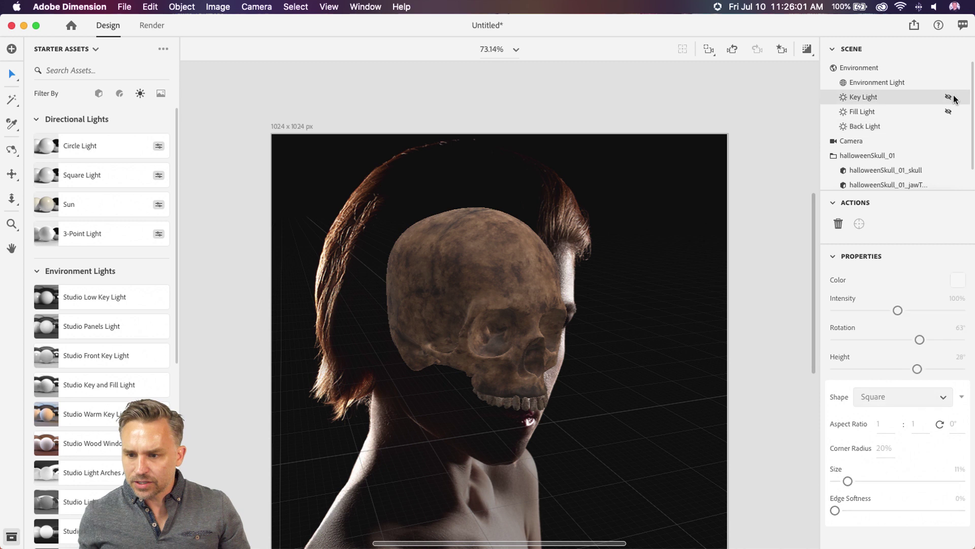
pyautogui.click(948, 96)
pyautogui.click(931, 83)
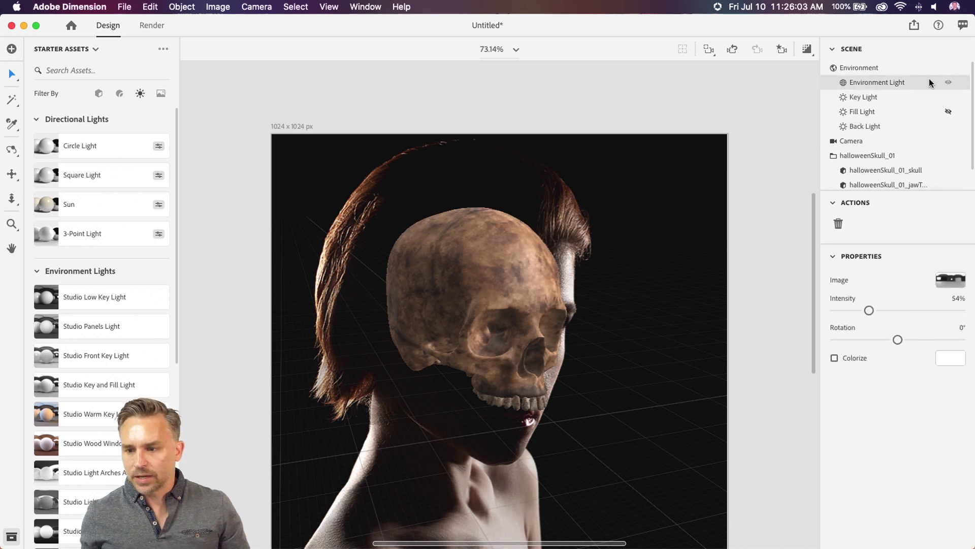
pyautogui.click(948, 82)
pyautogui.click(878, 96)
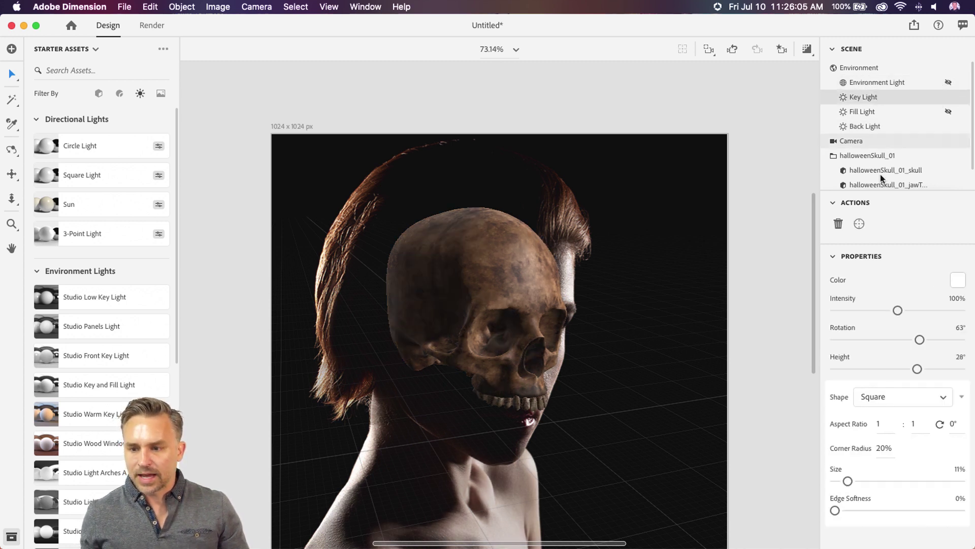
pyautogui.moveTo(920, 339); pyautogui.dragTo(831, 343)
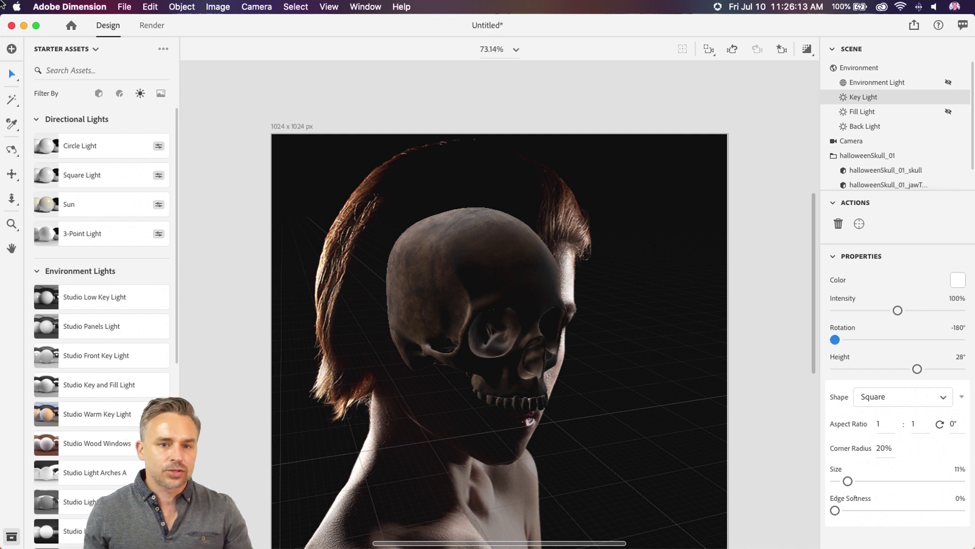
# Minimize the Dimension window and close the open Finder windows to clear the desktop
pyautogui.click(21, 26)
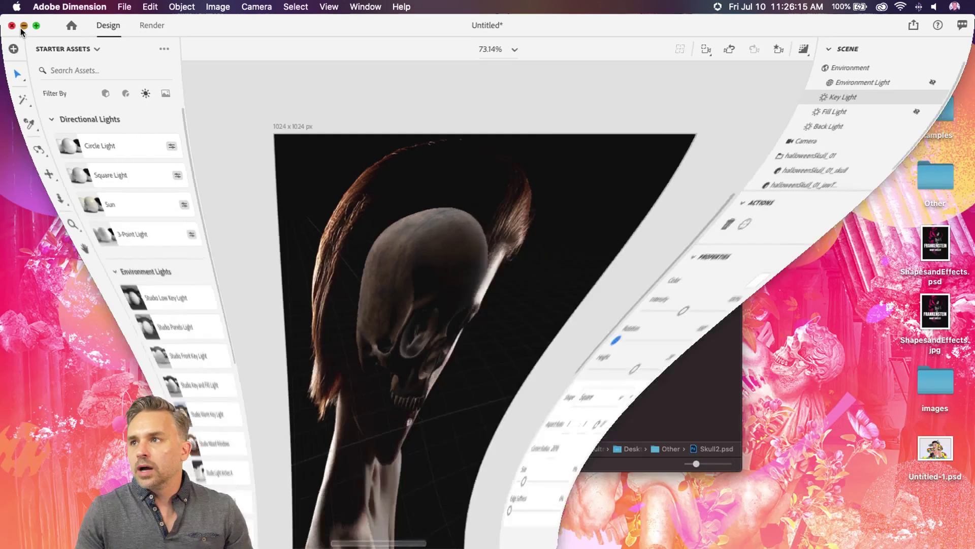
pyautogui.click(273, 100)
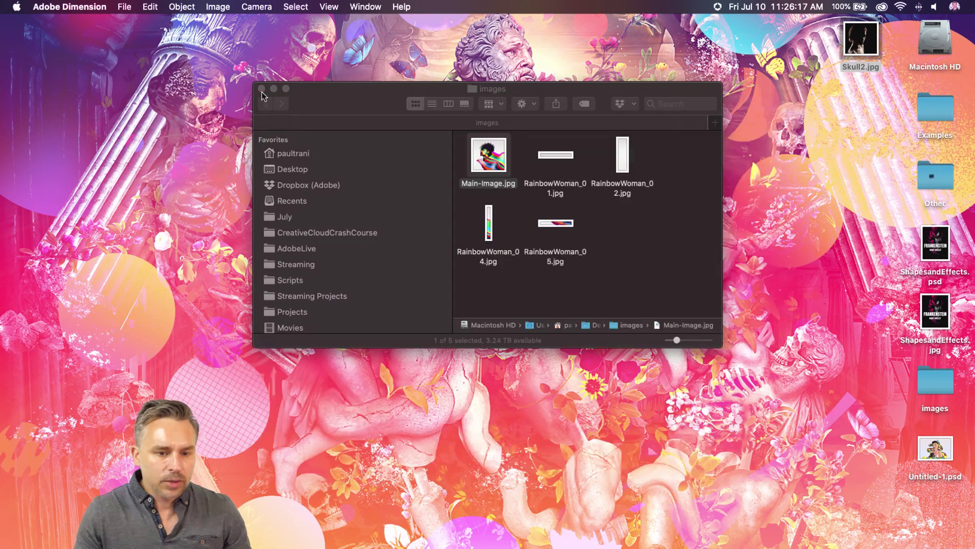
pyautogui.click(261, 88)
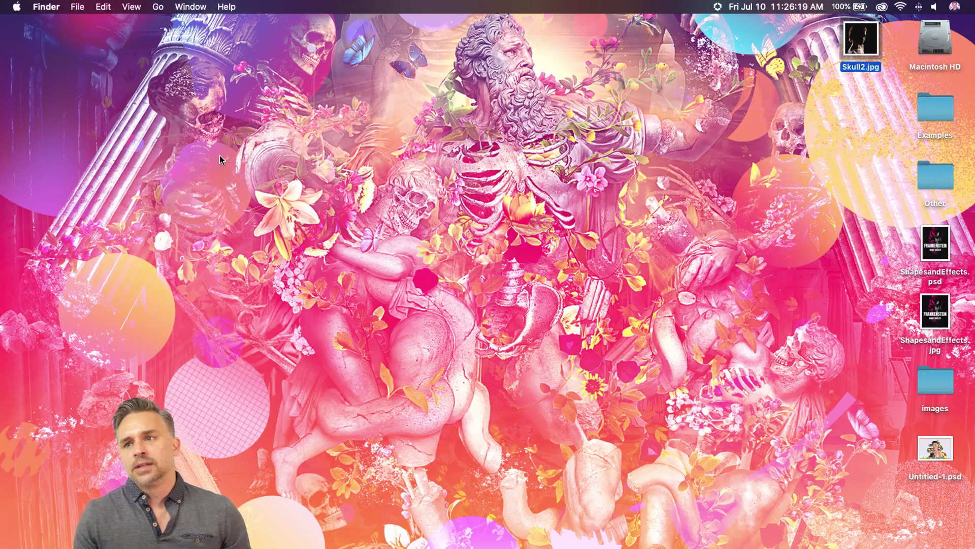
pyautogui.moveTo(239, 533)
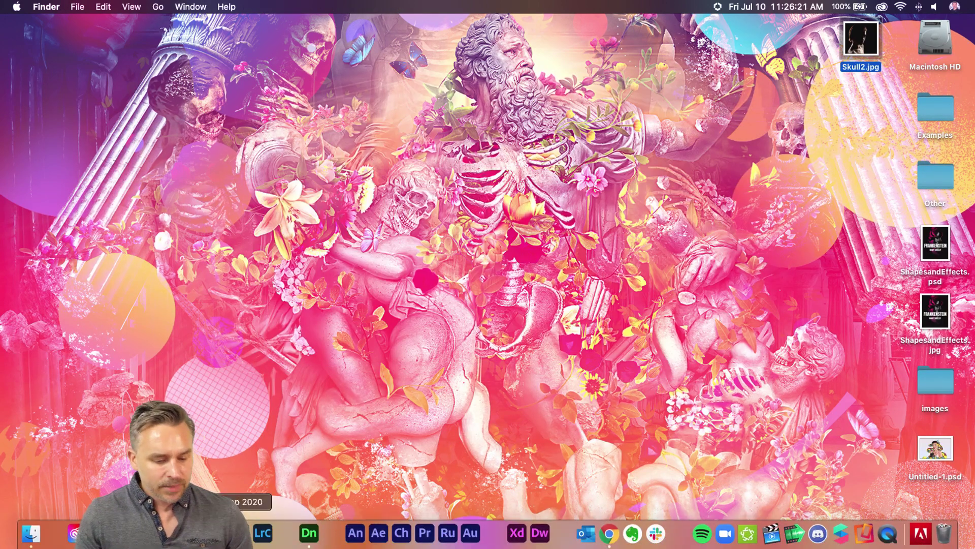
pyautogui.click(319, 538)
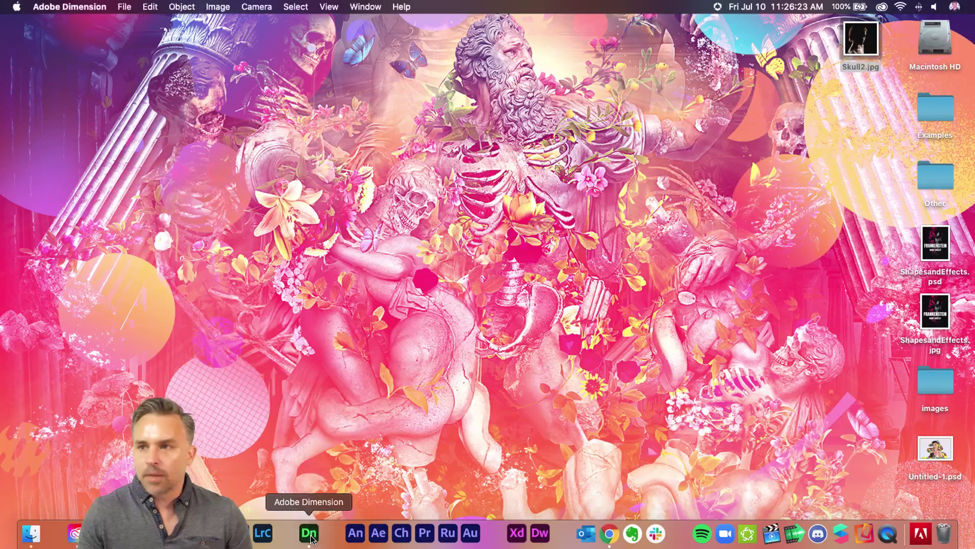
pyautogui.click(271, 156)
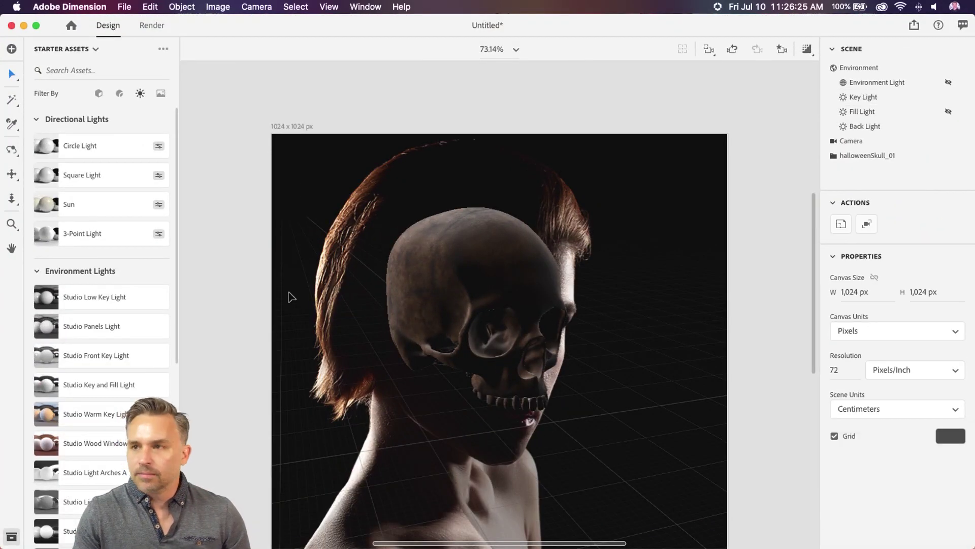
pyautogui.moveTo(291, 290); pyautogui.dragTo(268, 233)
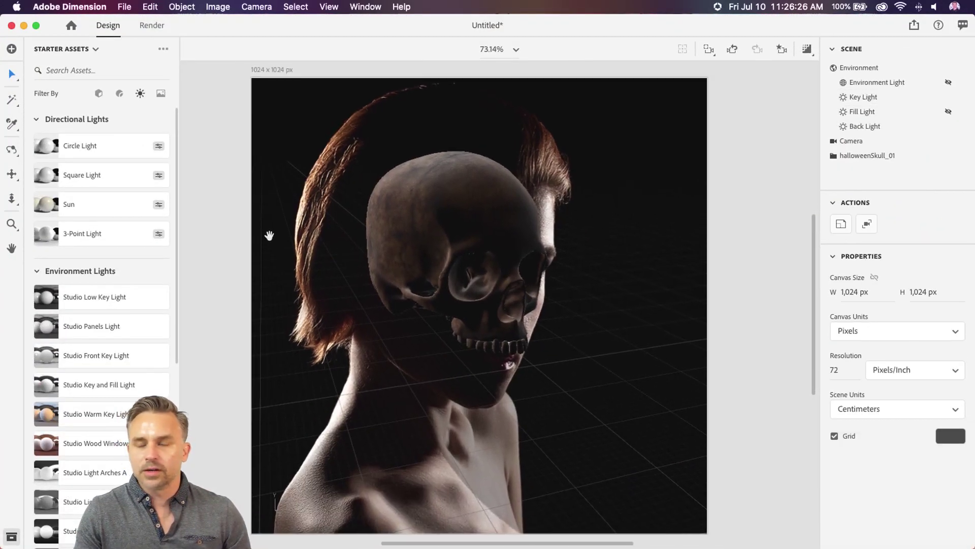
pyautogui.click(24, 26)
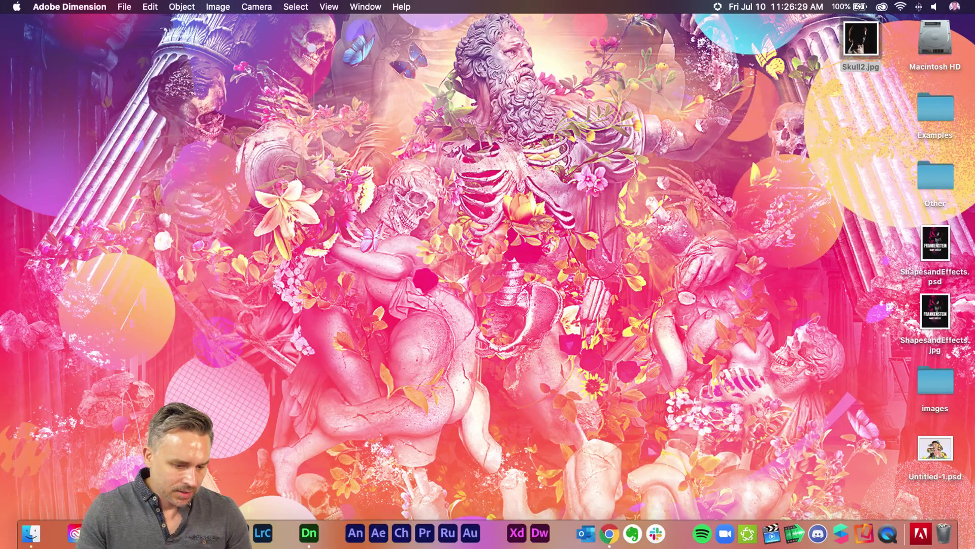
# Switch to Photoshop, look through the open documents and bring RainbowWoman.psd to the front
pyautogui.click(239, 532)
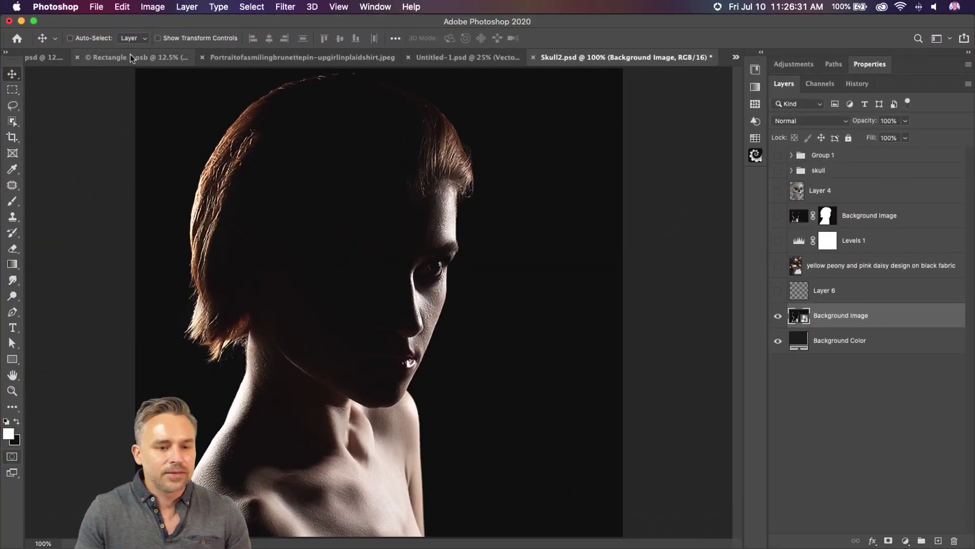
pyautogui.click(118, 55)
pyautogui.click(379, 58)
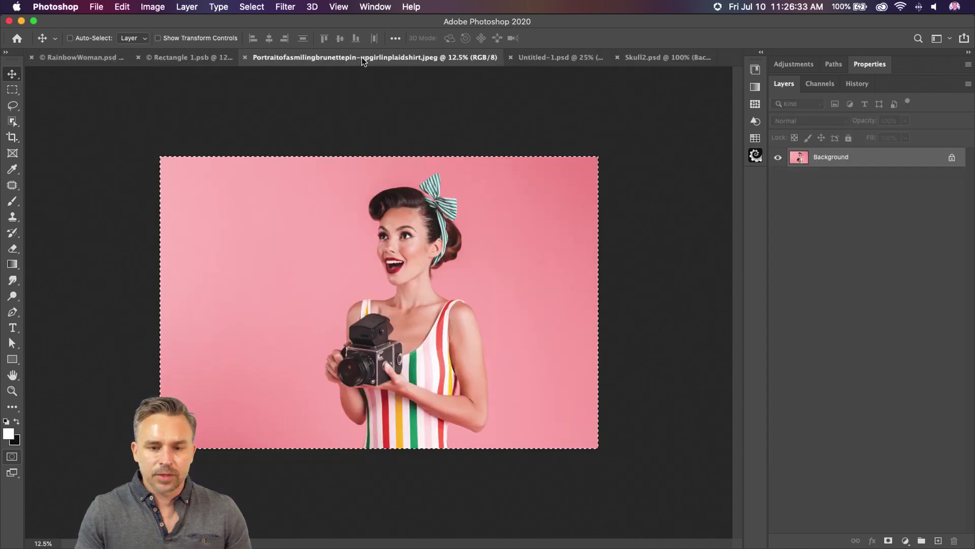
pyautogui.click(533, 61)
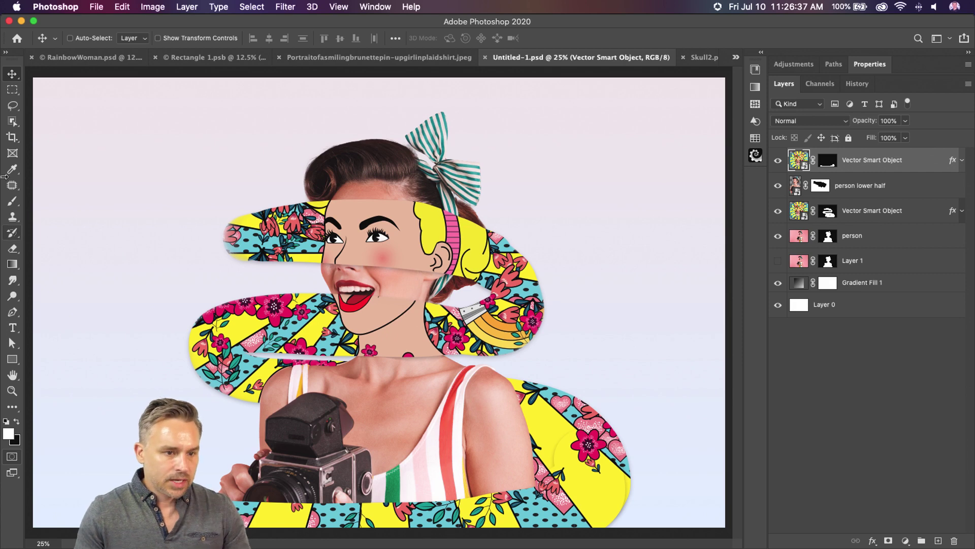
pyautogui.click(67, 60)
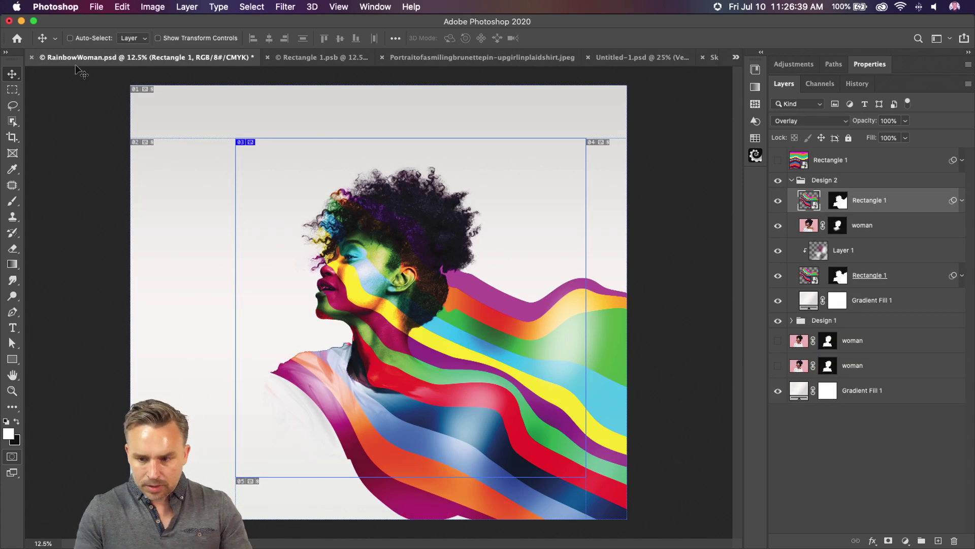
# Show RainbowWoman.psd in full-screen view on black with the slice outlines hidden
pyautogui.press('f')
pyautogui.press('f')
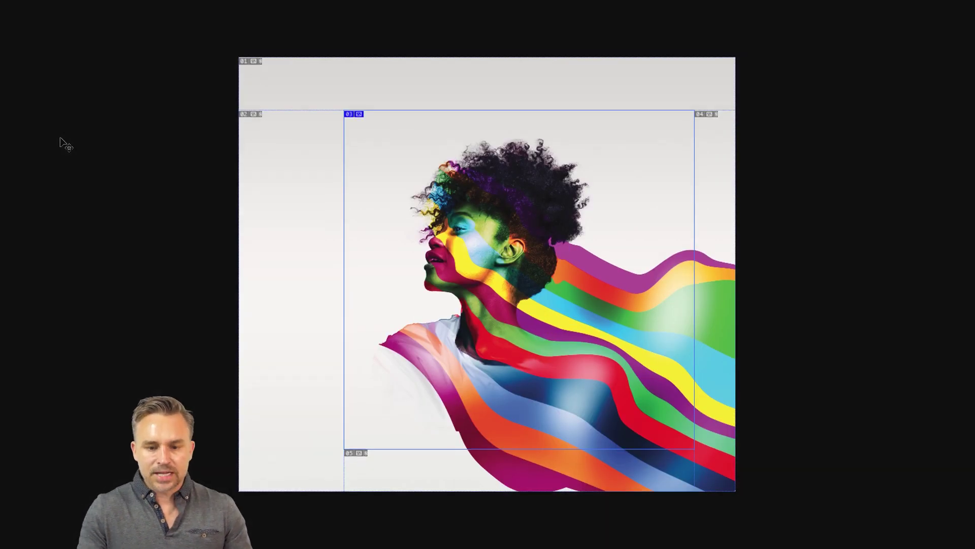
pyautogui.hotkey('ctrl', 'h')
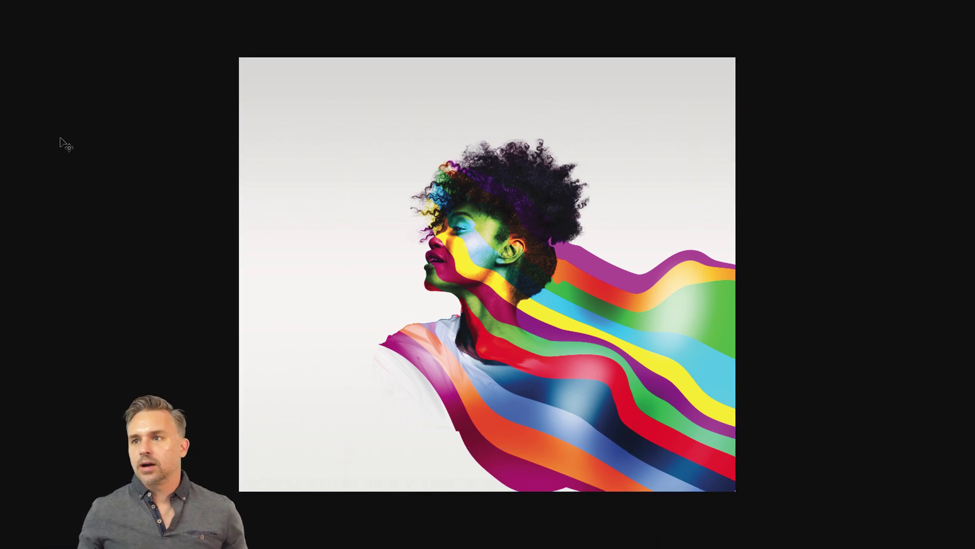